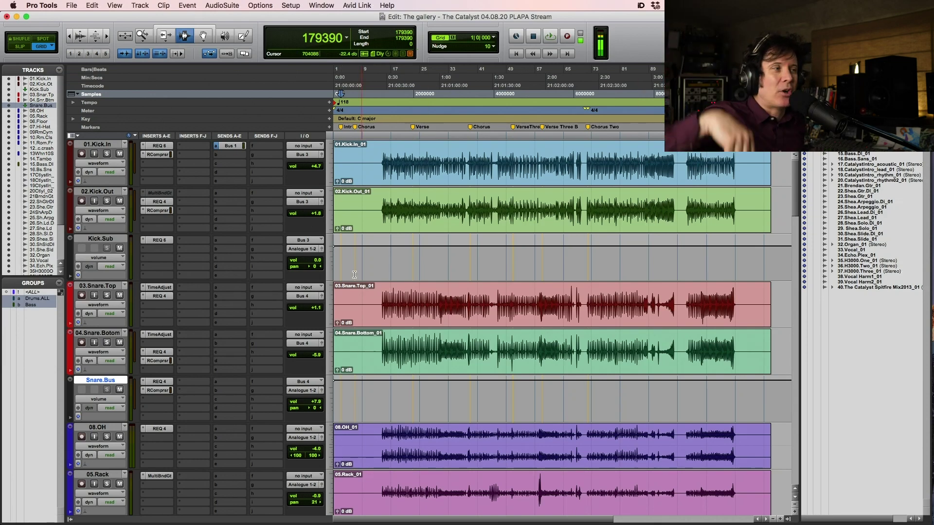
Step: Place the edit cursor near the song's start on the drum tracks and look through the session from the kicks to the reference mix
click(342, 198)
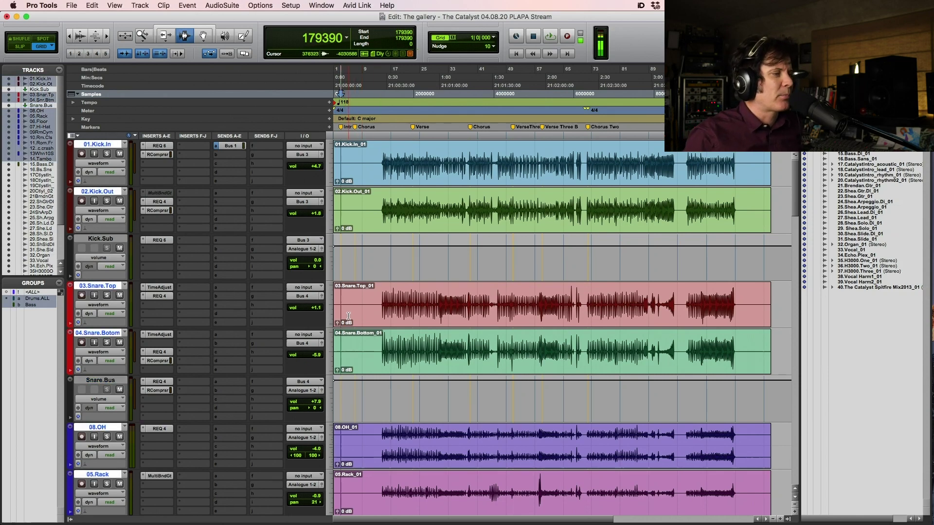
scroll(430, 329, up, 1)
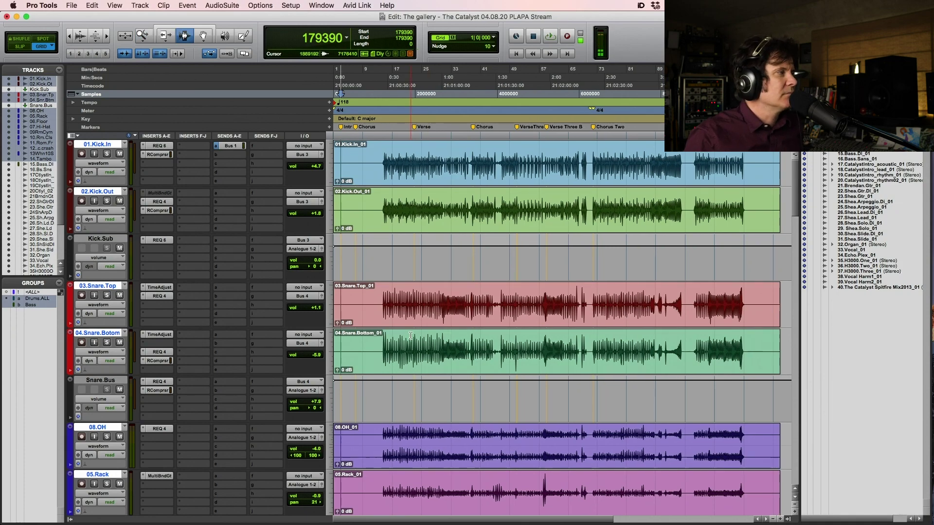
scroll(411, 335, down, 4)
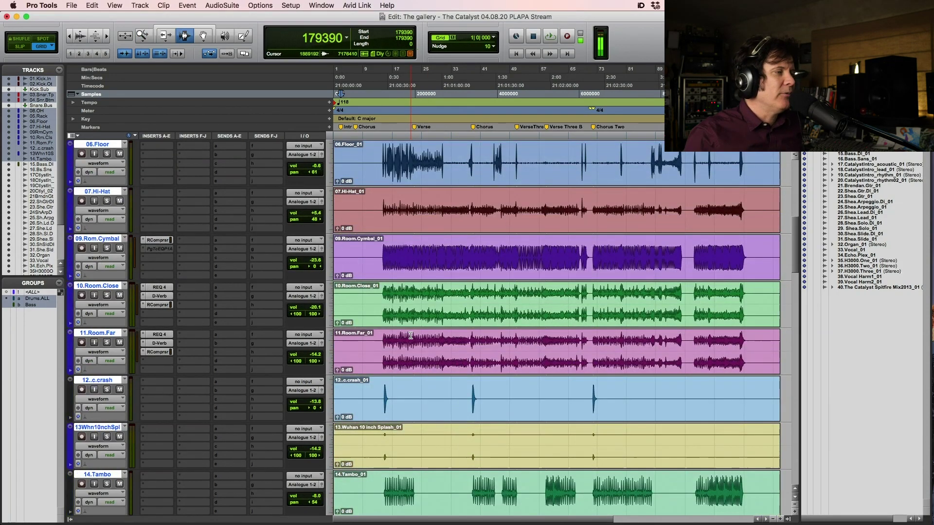
scroll(411, 336, down, 3)
scroll(411, 336, down, 1)
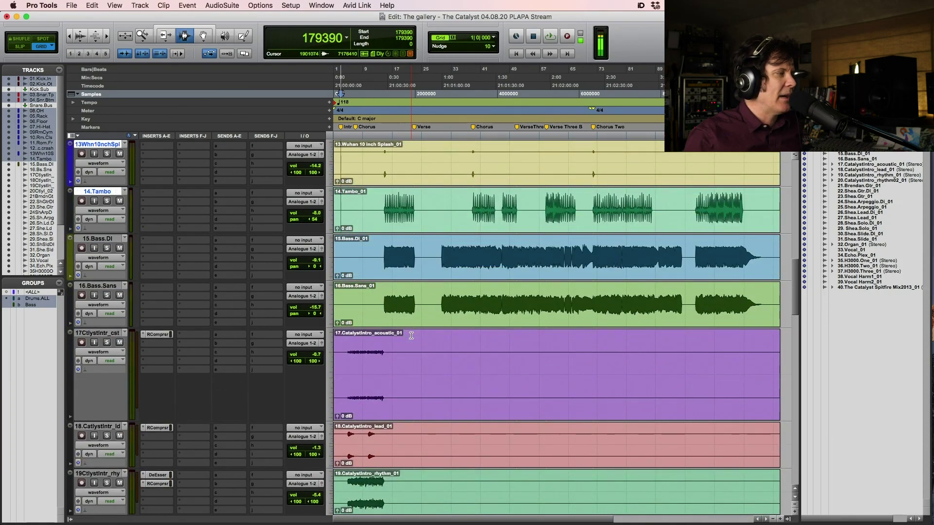
scroll(411, 336, down, 2)
scroll(411, 335, down, 10)
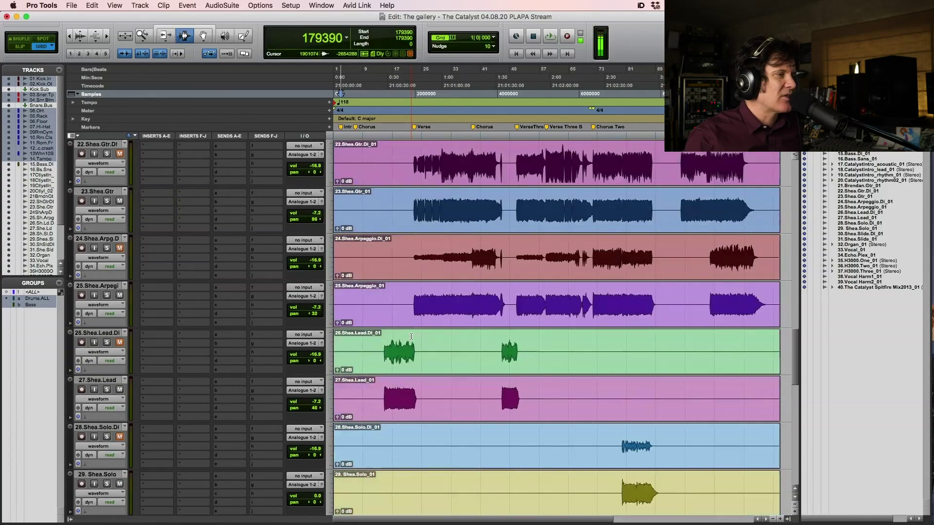
scroll(411, 335, down, 3)
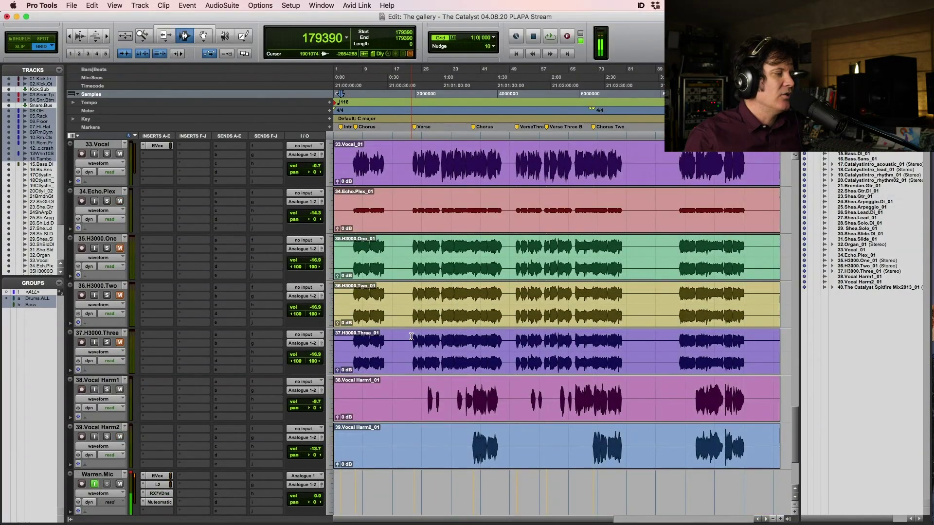
scroll(411, 335, down, 3)
scroll(411, 336, up, 13)
scroll(412, 337, up, 15)
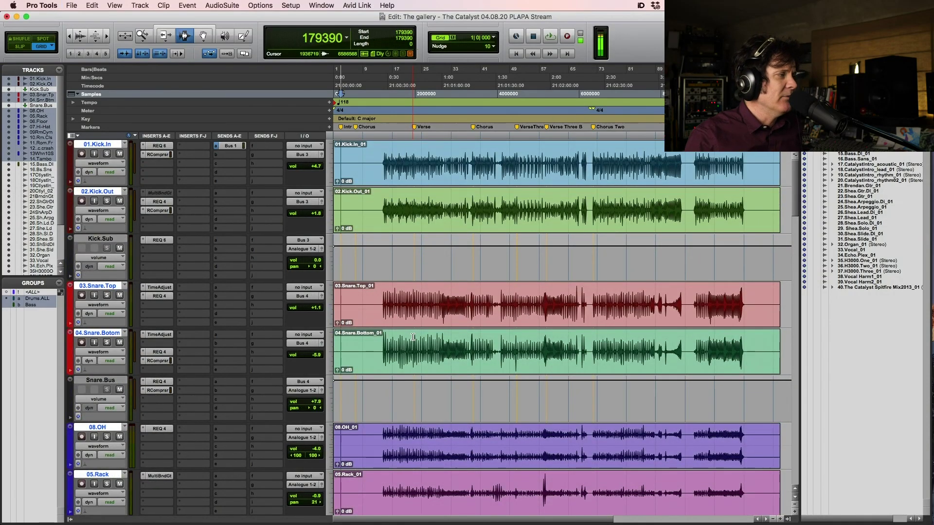
scroll(413, 336, down, 8)
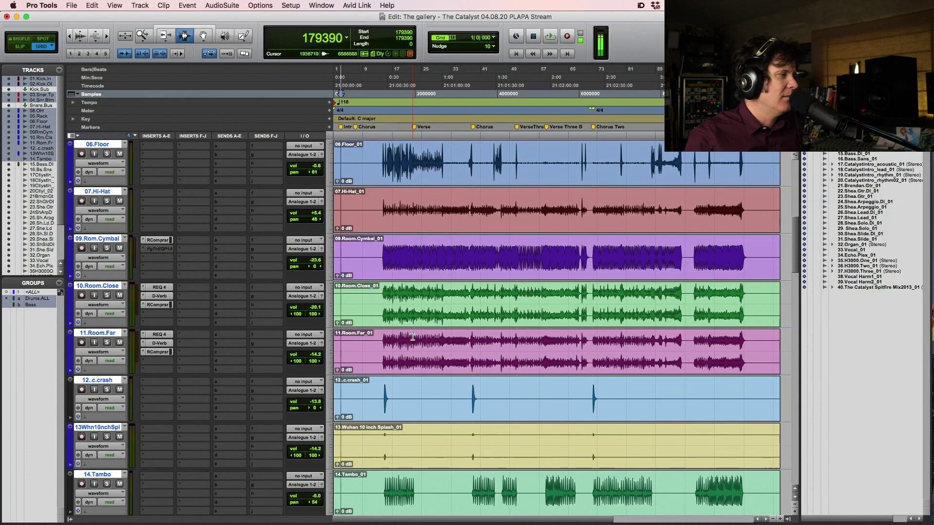
scroll(412, 336, up, 8)
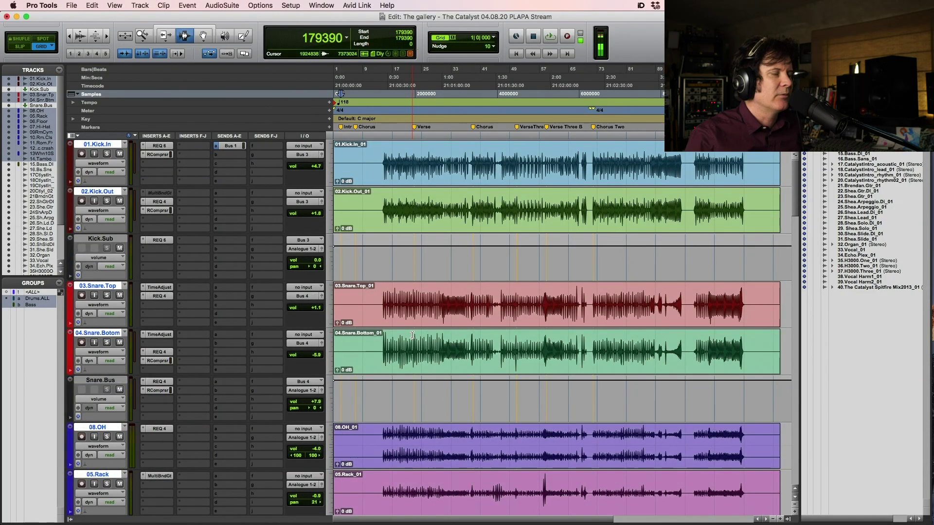
Step: Save the session and start playing the full song from the intro
key(space)
key(space)
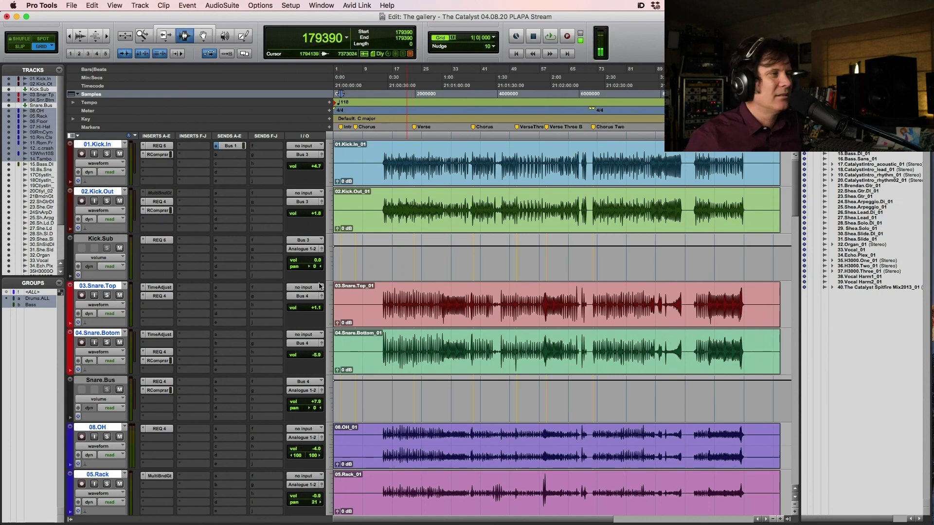
key(super+s)
key(space)
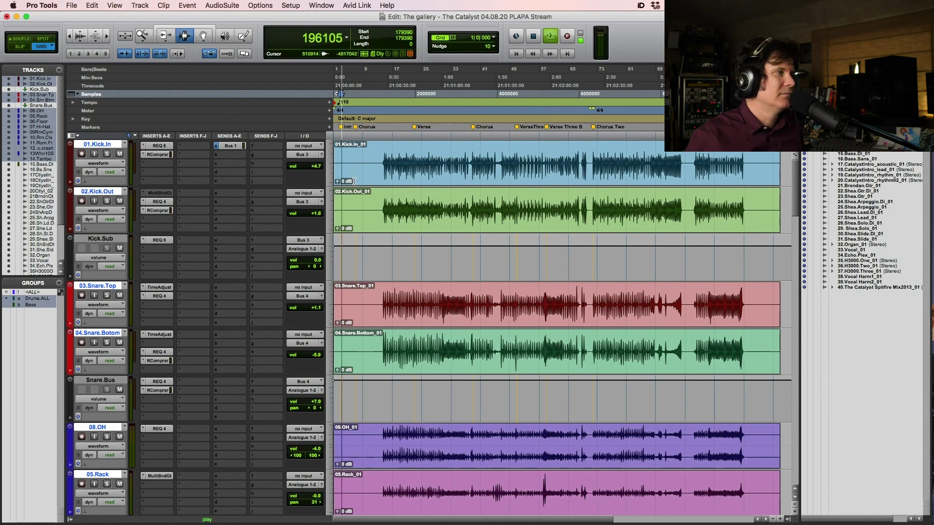
Step: Examine the drum, bass, guitar, organ and vocal tracks while the song plays to its end, and stop playback
scroll(373, 224, down, 8)
scroll(373, 223, down, 8)
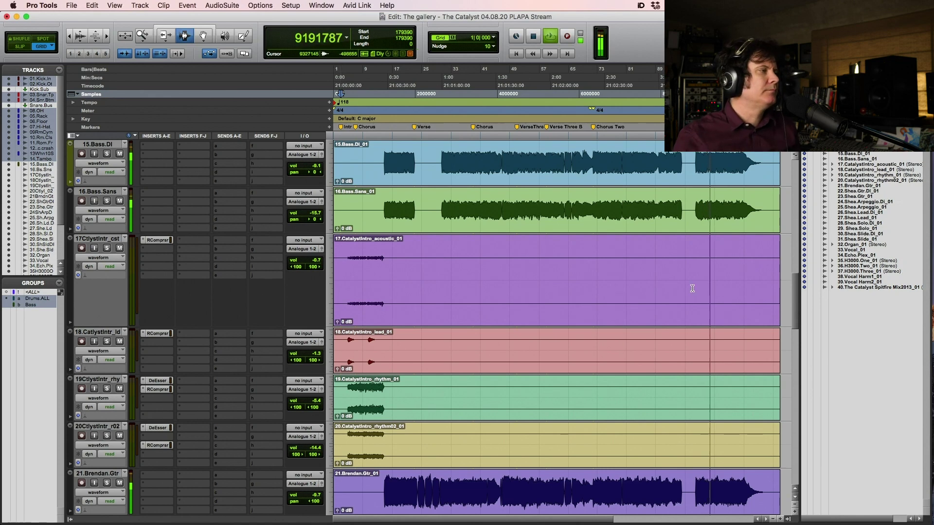
scroll(658, 275, up, 10)
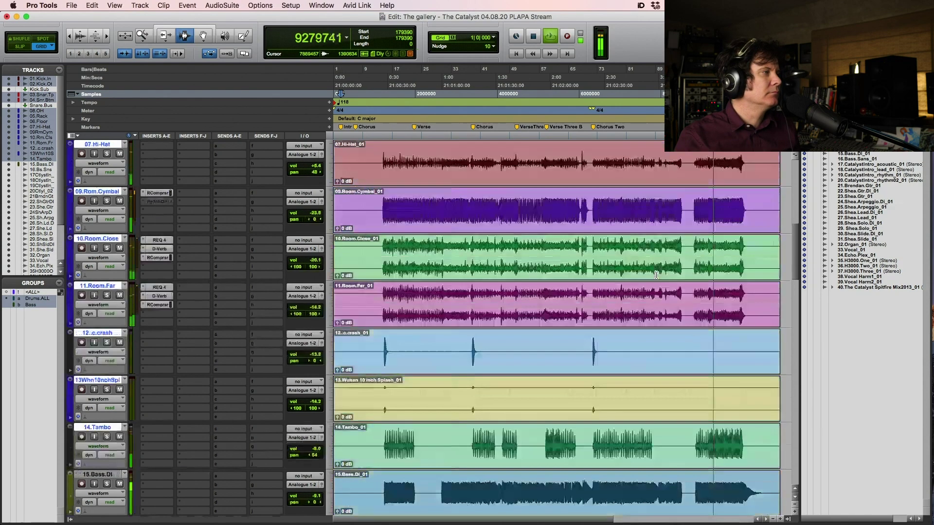
scroll(657, 277, up, 5)
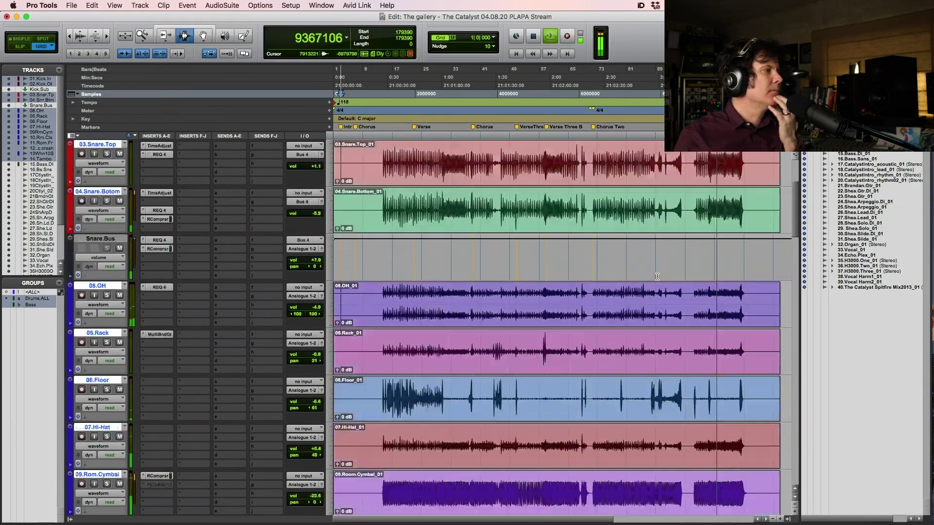
scroll(657, 277, down, 15)
scroll(657, 276, down, 7)
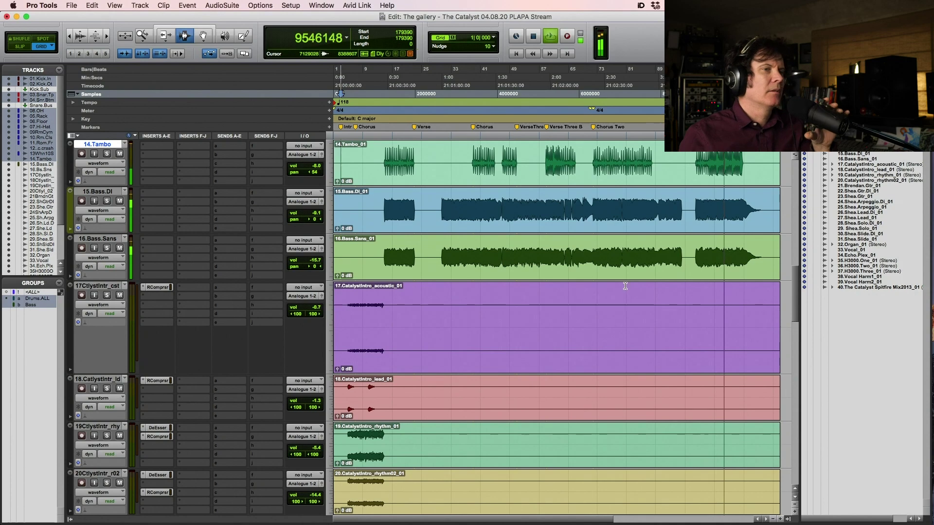
scroll(637, 286, down, 3)
scroll(626, 286, down, 5)
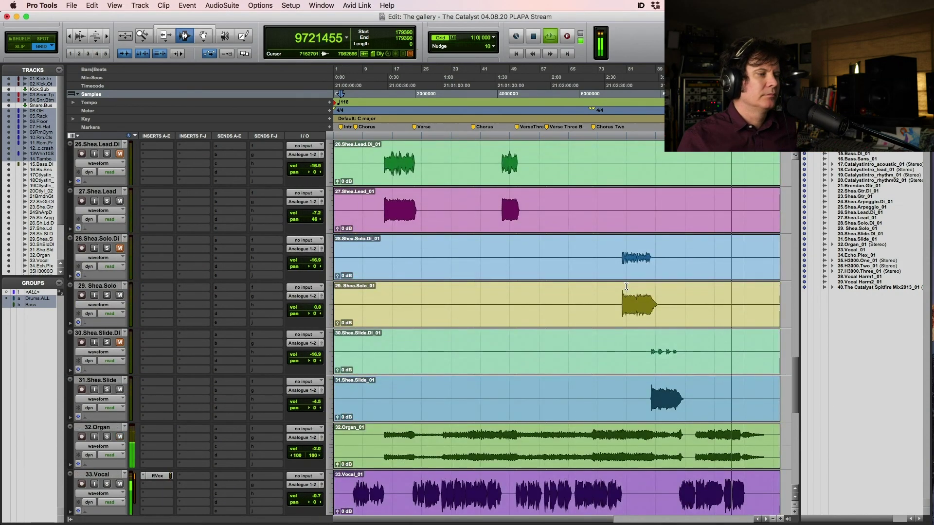
scroll(626, 287, down, 5)
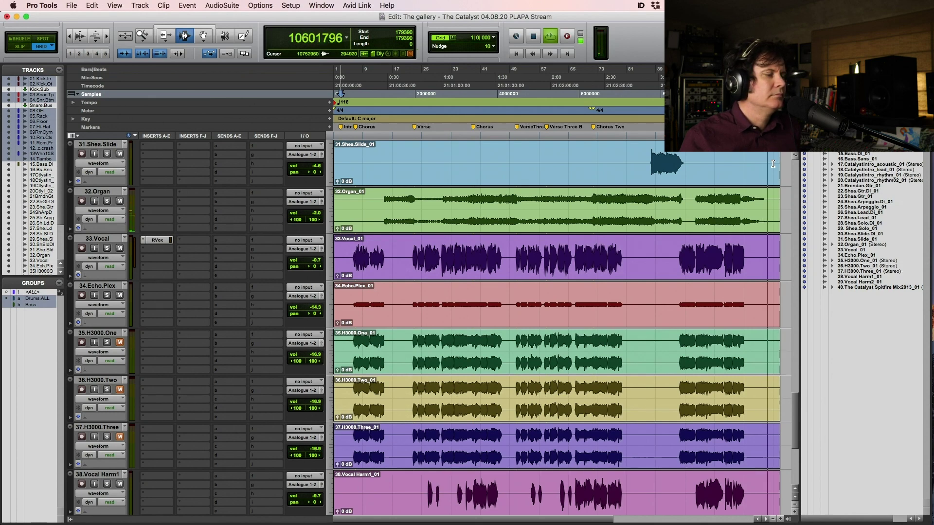
key(space)
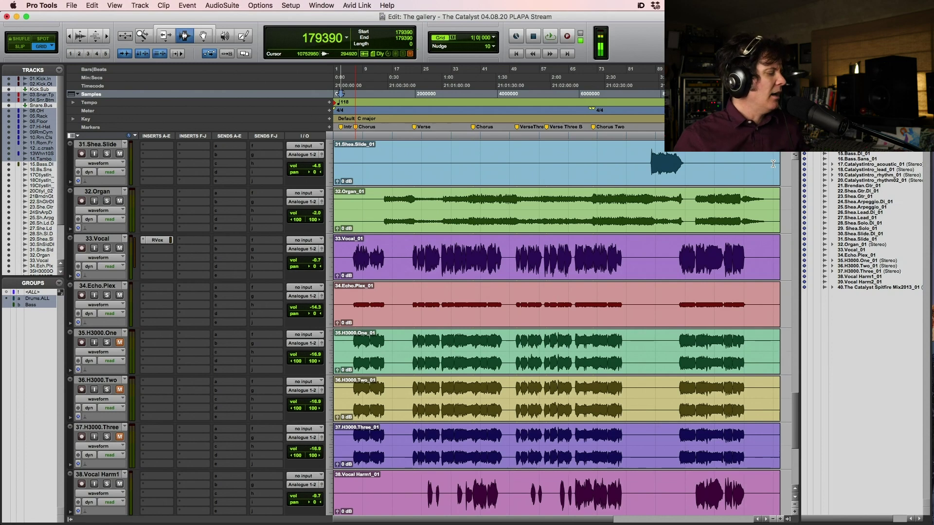
Step: Lower the volume of the live microphone track above Master 1 to -5.3 dB
scroll(425, 356, down, 5)
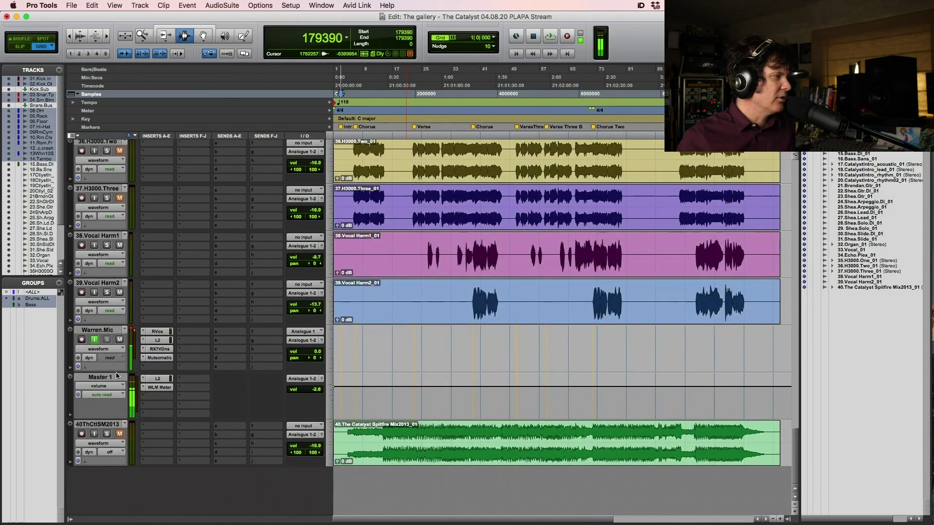
drag(314, 354, 314, 355)
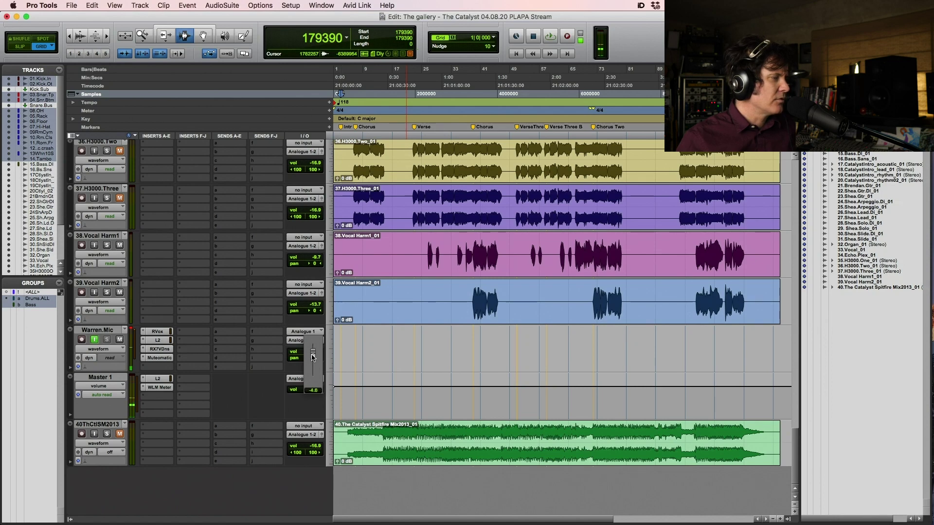
drag(313, 358, 329, 356)
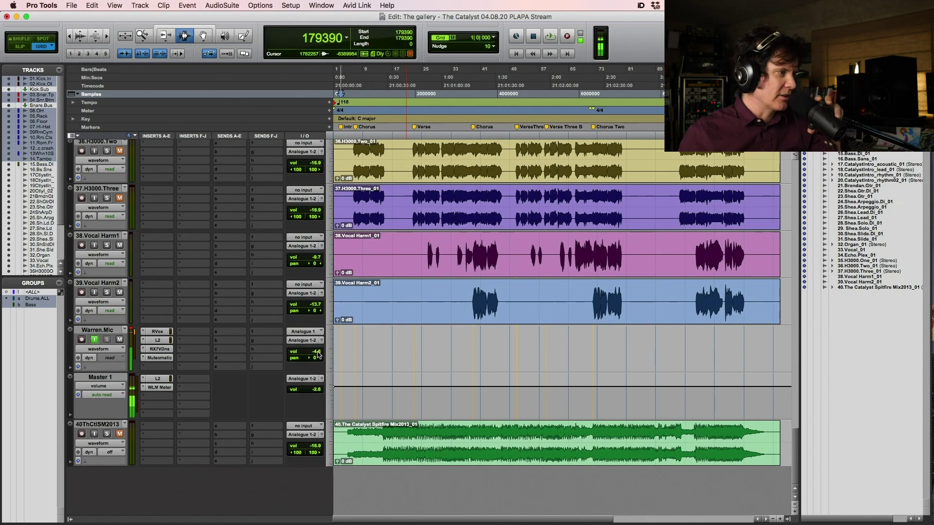
drag(315, 354, 314, 354)
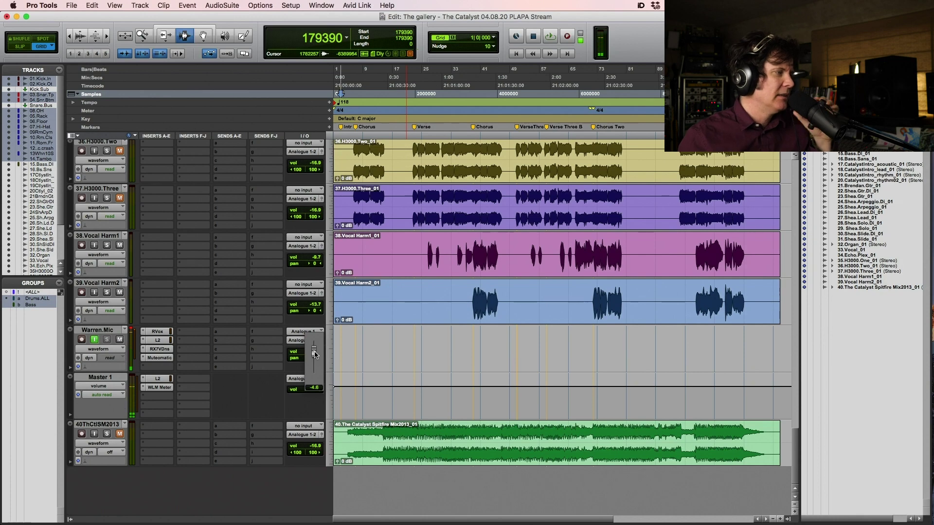
drag(314, 354, 315, 356)
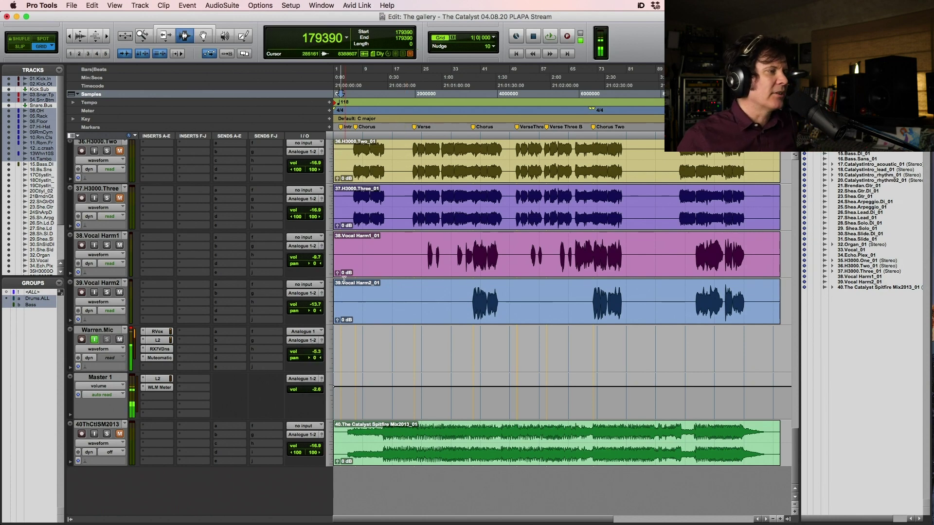
Step: Place the playback cursor at about sample 269085, near the start of the 2013 Spitfire reference mix clip, and save the session
click(348, 433)
click(346, 435)
key(super+s)
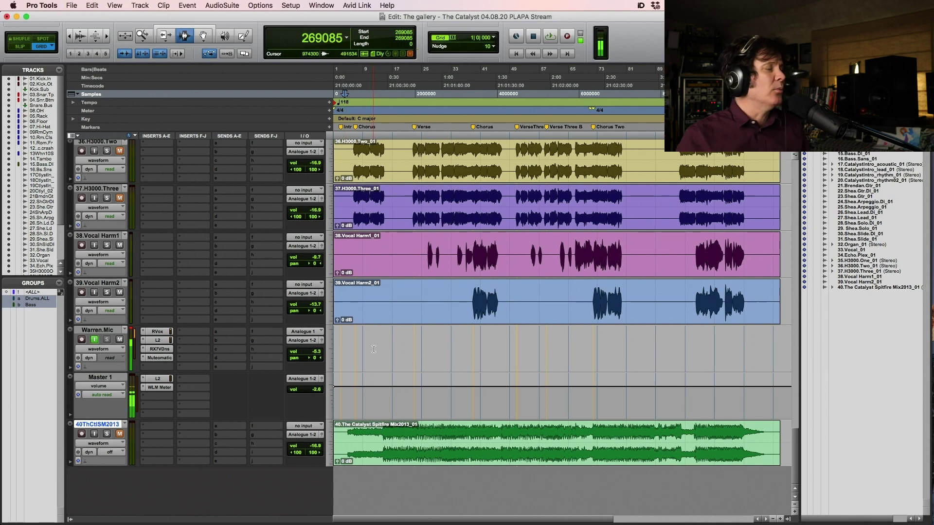
Step: Place the playback cursor at about sample 1166034, where the drums enter, solo the whole drum group and save the session
scroll(374, 349, up, 15)
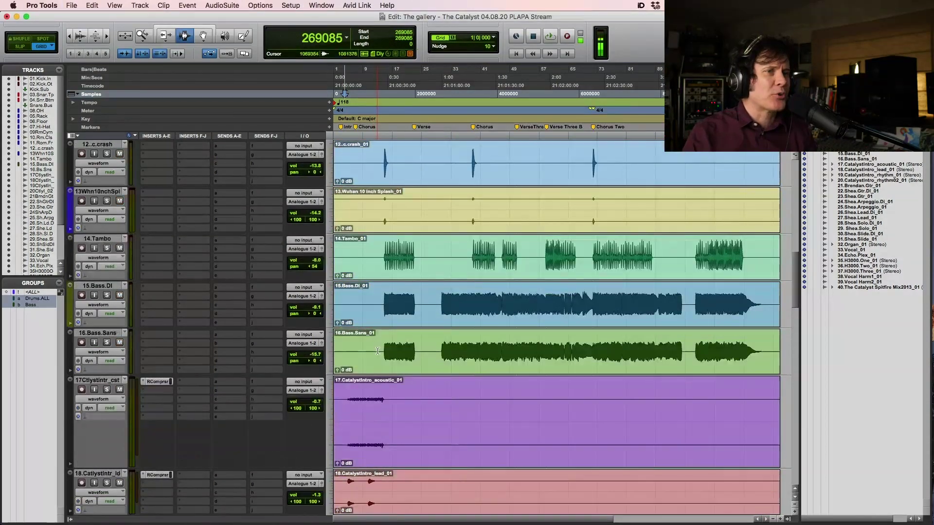
scroll(378, 351, up, 8)
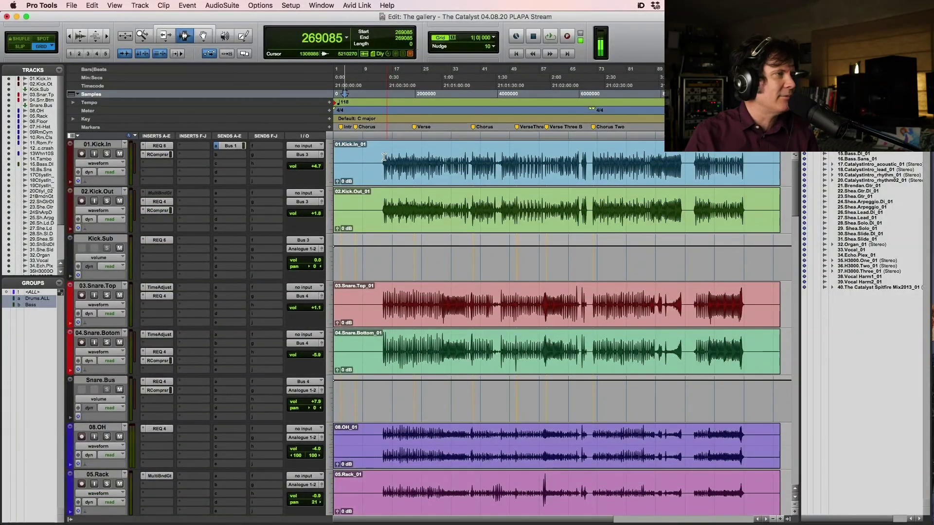
click(382, 167)
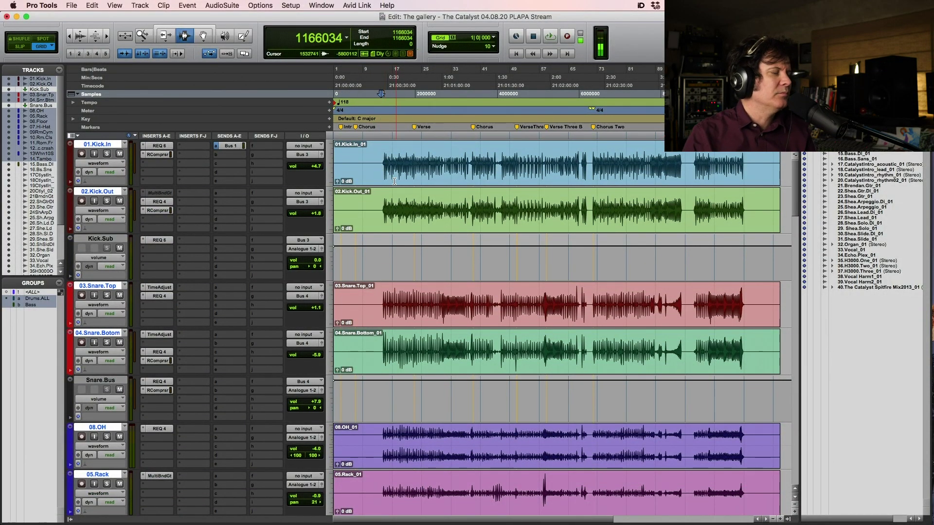
click(107, 201)
key(super+s)
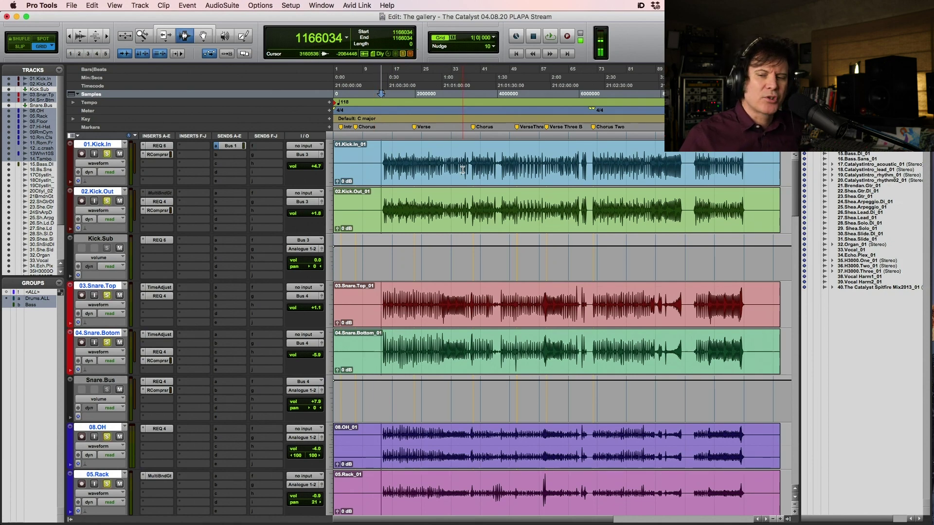
Step: Play the soloed drums and examine the kick and snare waveforms around the Verse marker at several zoom levels
key(space)
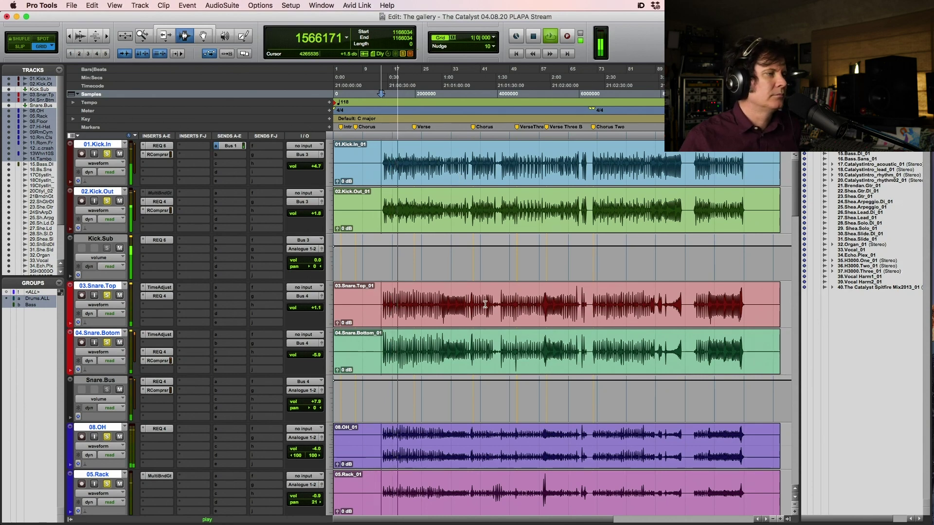
key(F5)
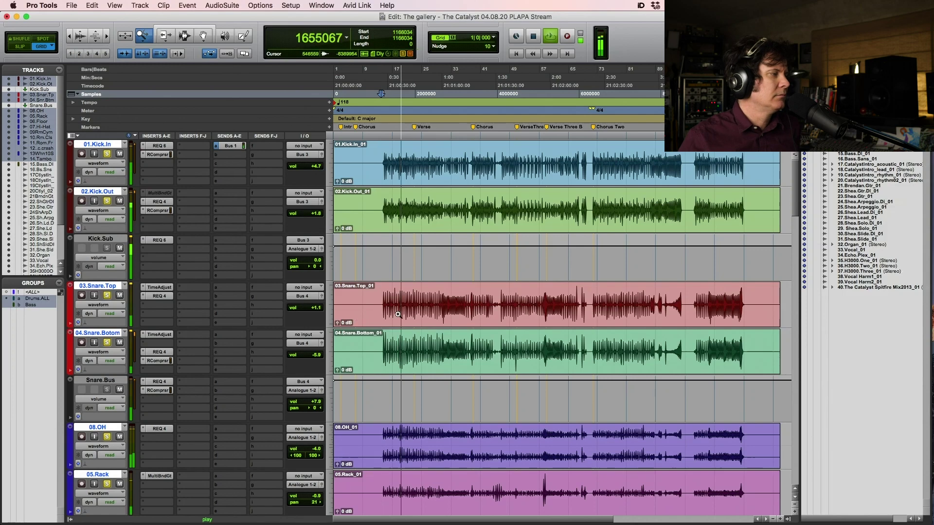
click(397, 314)
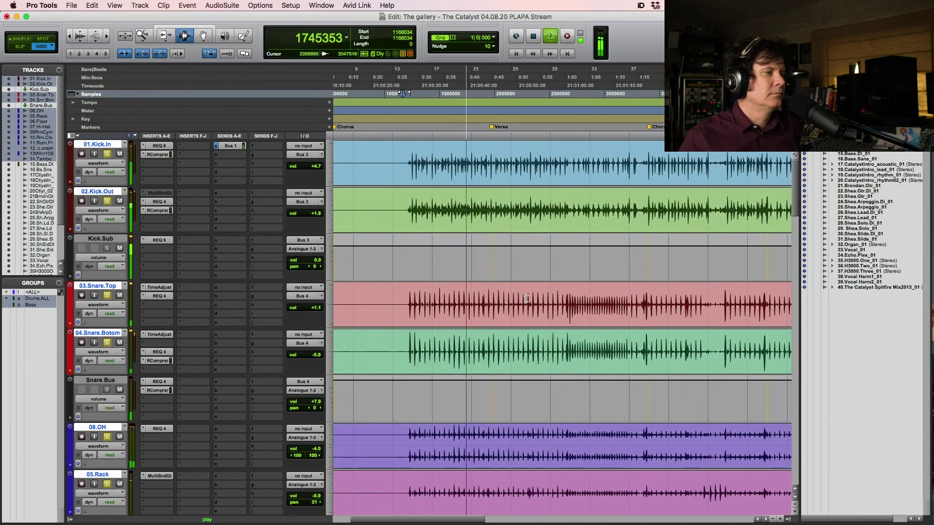
key(alt+a)
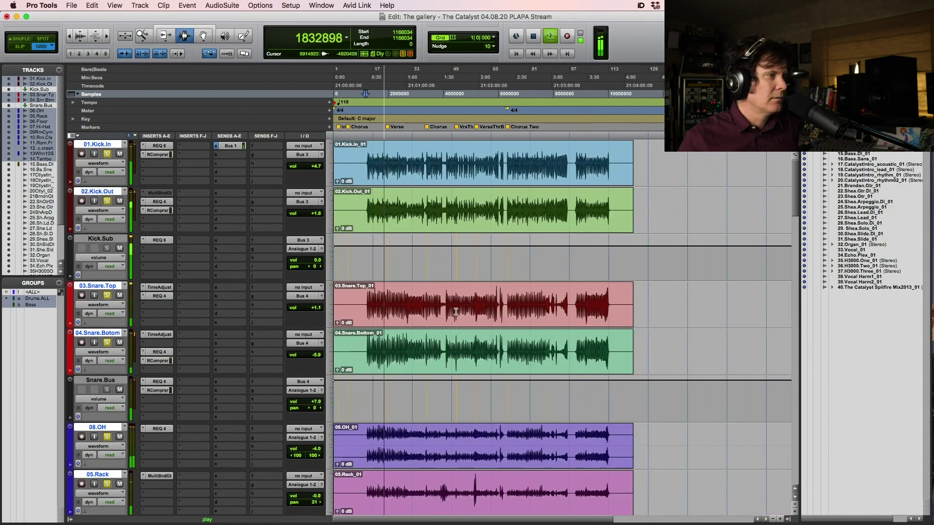
key(F5)
drag(379, 312, 469, 314)
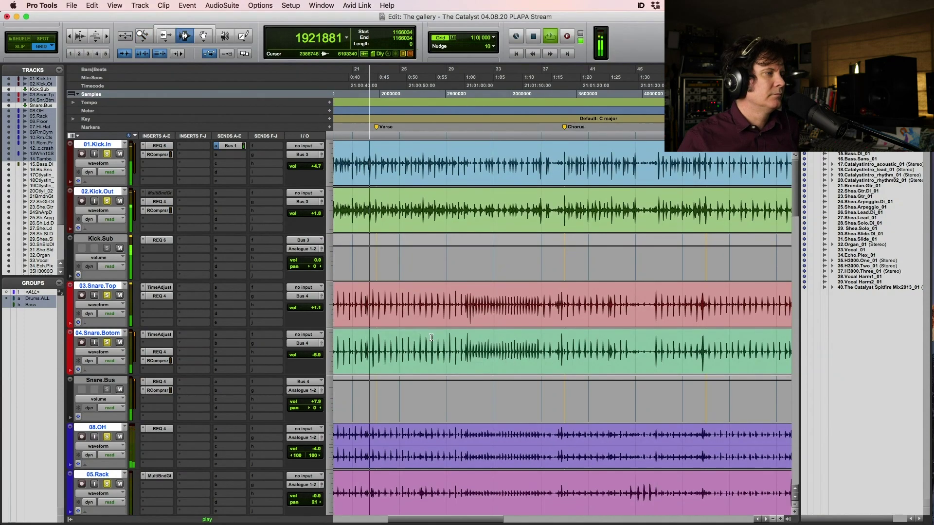
key(F5)
drag(361, 301, 514, 294)
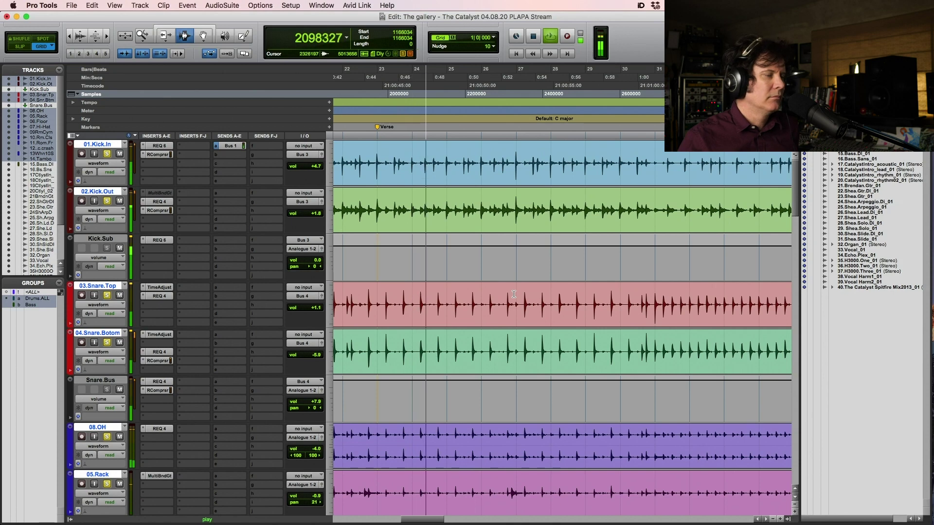
key(super+bracketleft)
key(super+bracketleft)
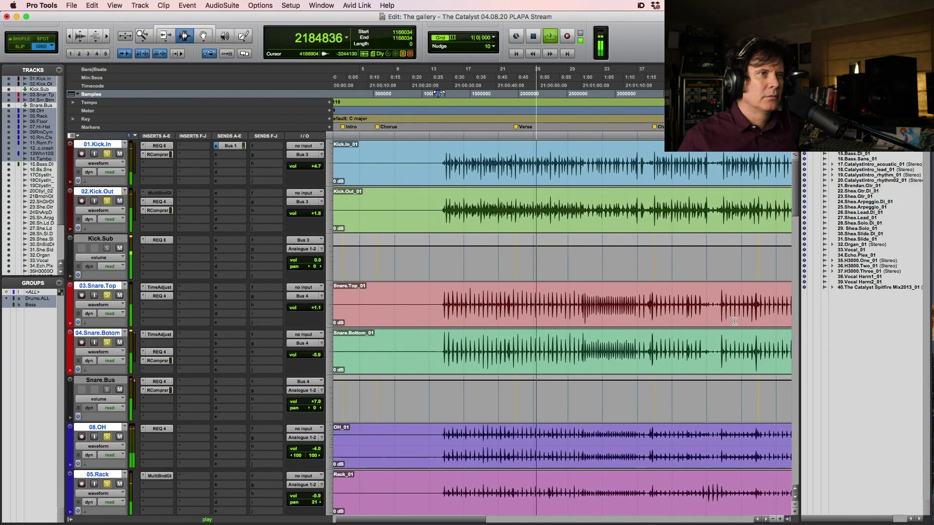
Step: Place the playback cursor at about sample 3408407, near the second Chorus marker, and play the soloed drums briefly from there
key(space)
click(652, 300)
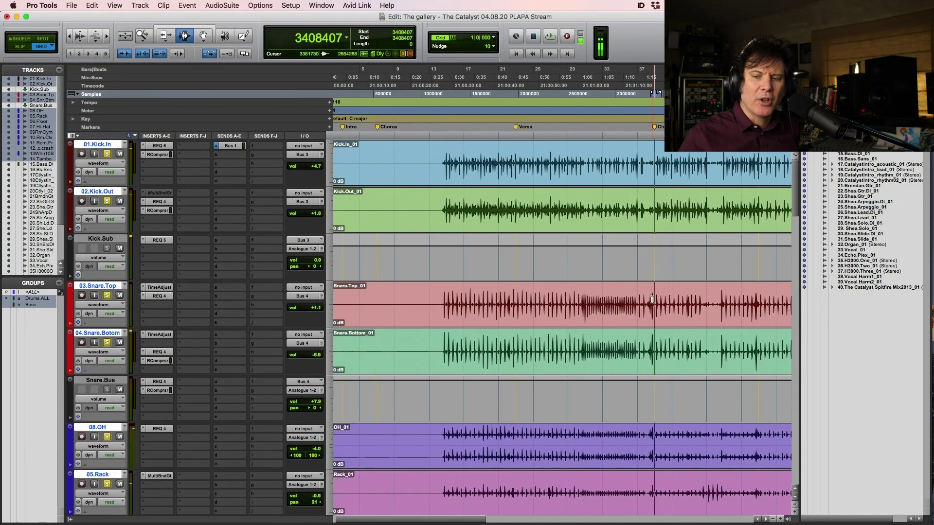
key(space)
key(F5)
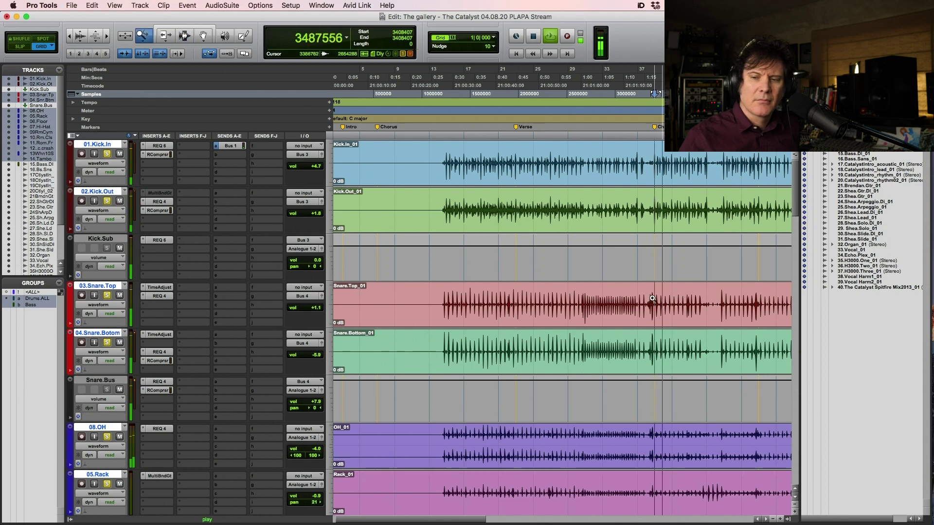
key(space)
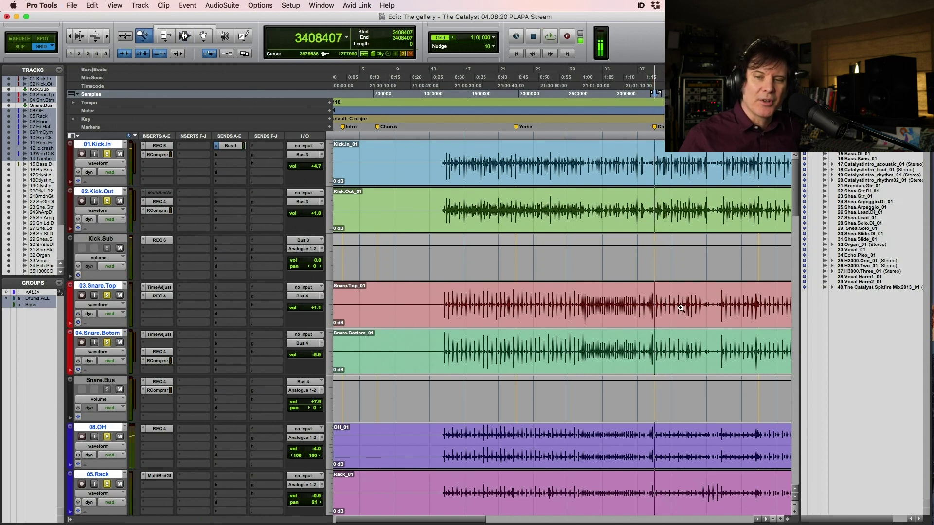
key(space)
click(680, 309)
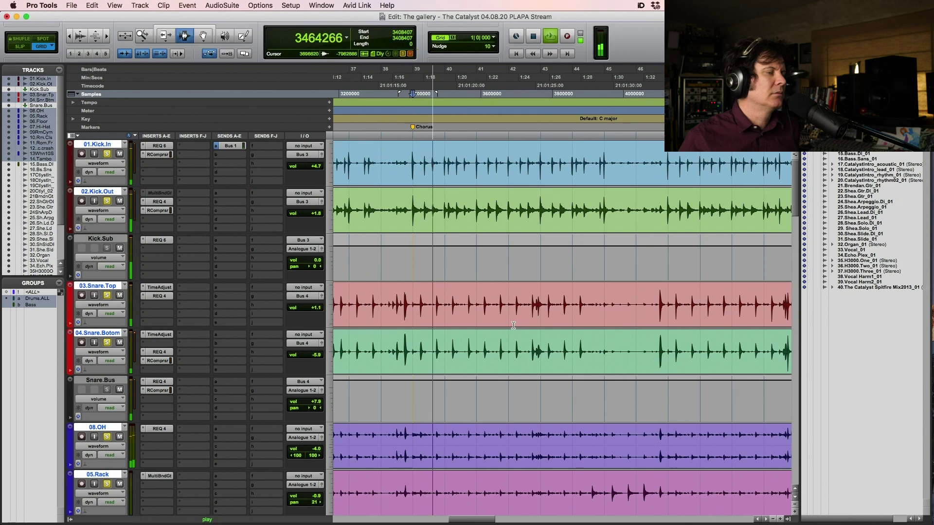
key(space)
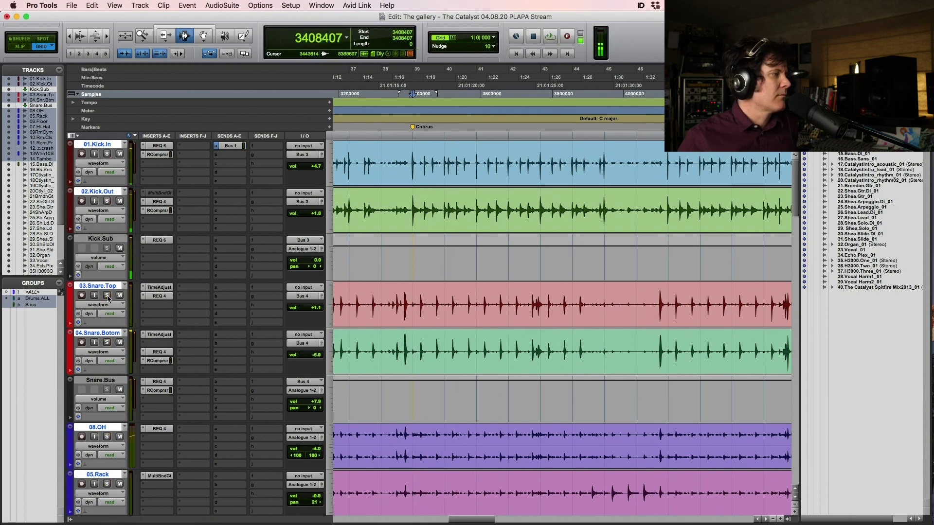
Step: Play the chorus with only the Snare.Top and Snare.Bottom tracks soloed and zoom in on their hits around bar 47
key(space)
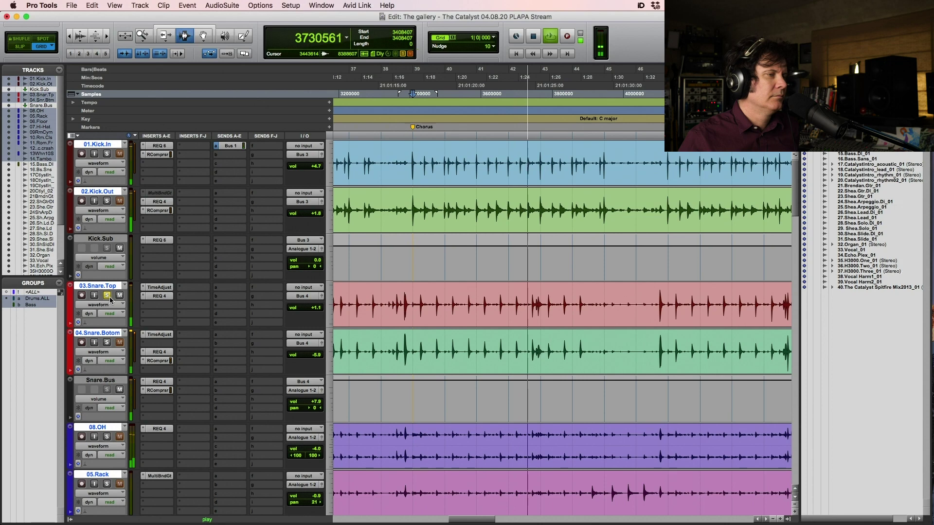
click(107, 343)
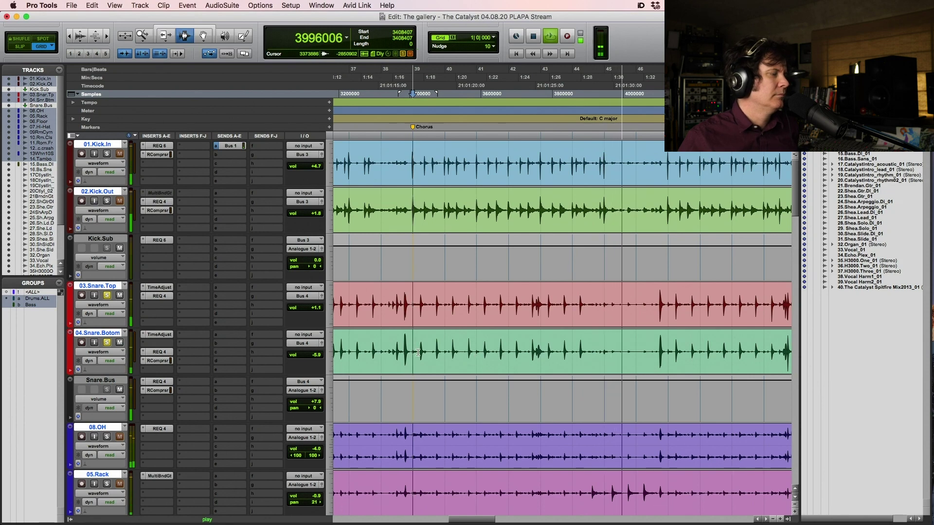
key(super+bracketright)
key(super+bracketright)
key(super+bracketright)
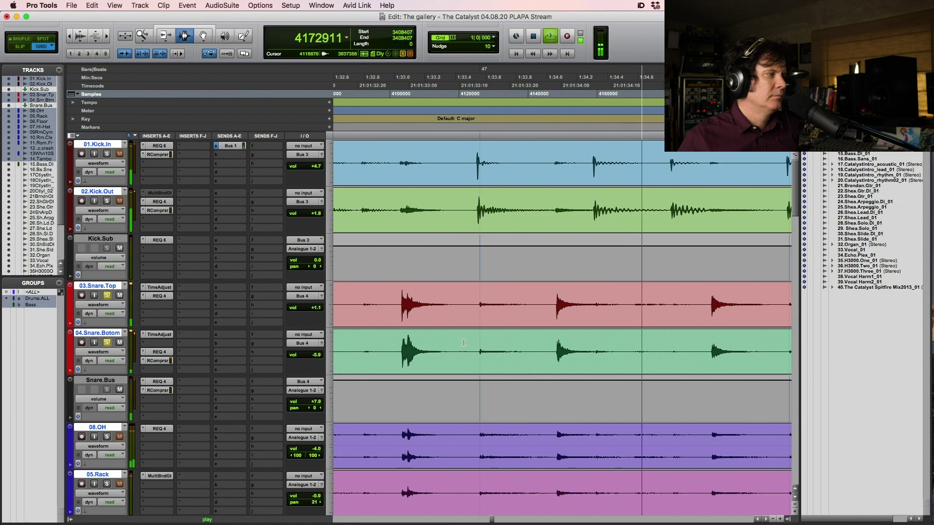
Step: Compare the snare with the Snare.Bottom solo off and on, inspect that track's REQ 4 equalizer and stop playback
click(107, 343)
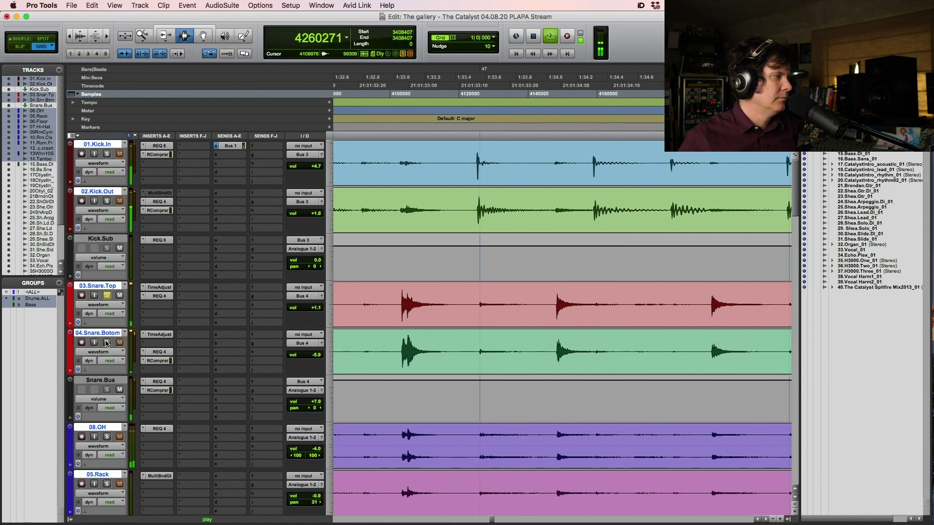
click(160, 352)
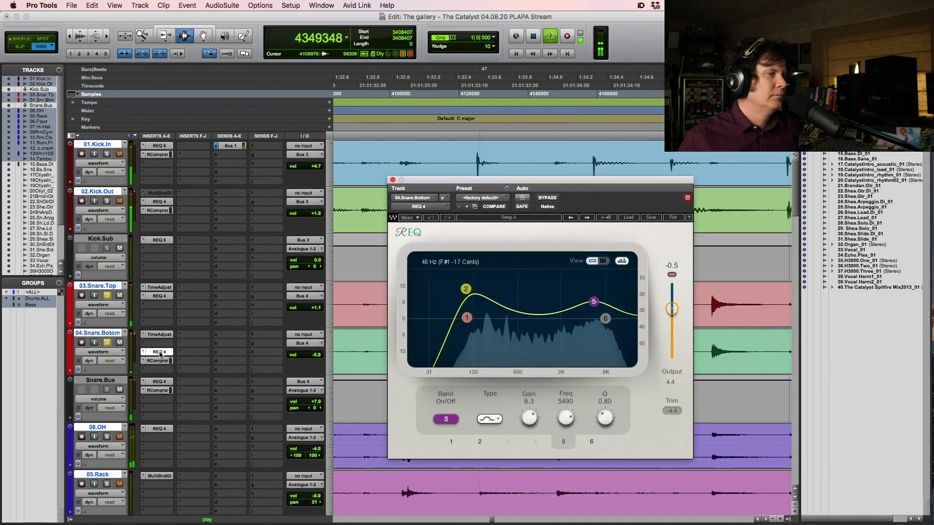
click(400, 191)
key(space)
Step: Switch to Slip mode and select about 40 samples at 4148529, near the start of a single snare hit
key(F5)
drag(548, 302, 573, 304)
key(F5)
drag(481, 313, 565, 302)
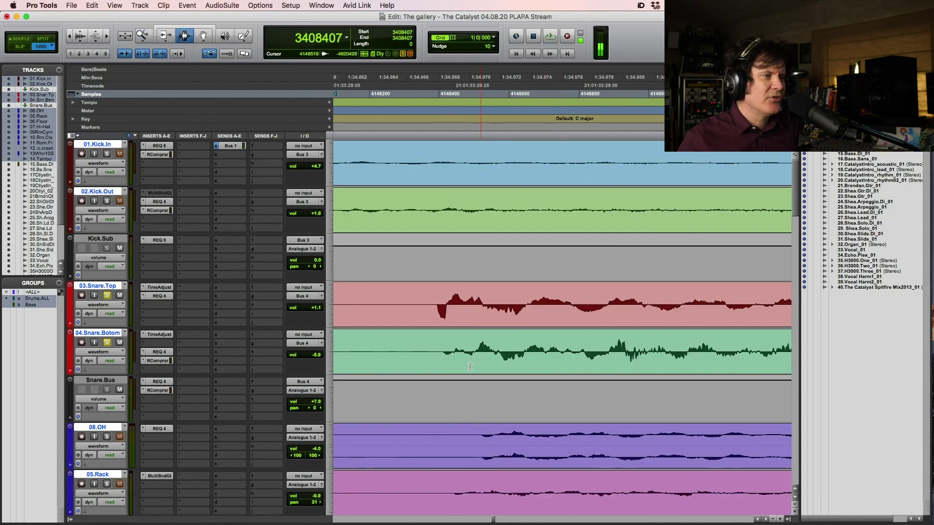
key(F2)
click(485, 310)
drag(484, 309, 498, 310)
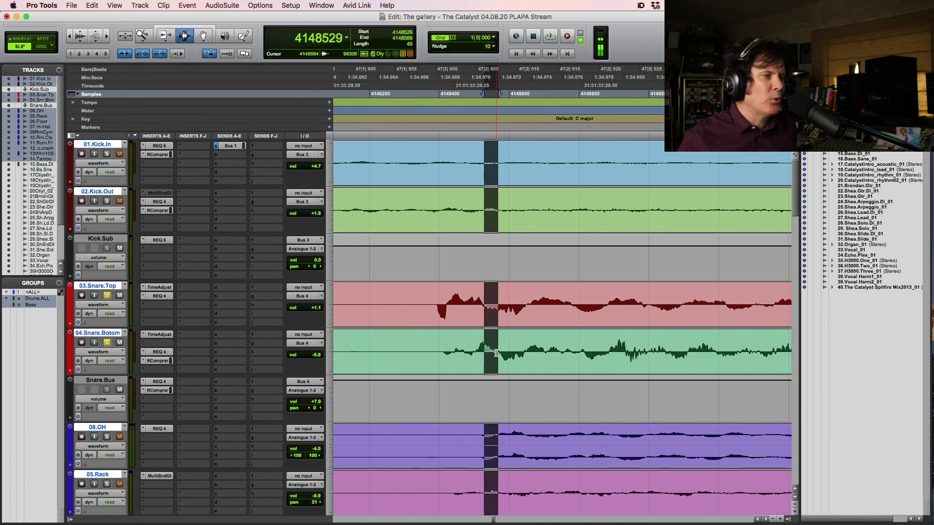
Step: Compare the top and bottom snare waveforms with short selections across the hit, ending with samples 4148419 to 4148473
drag(525, 351, 527, 350)
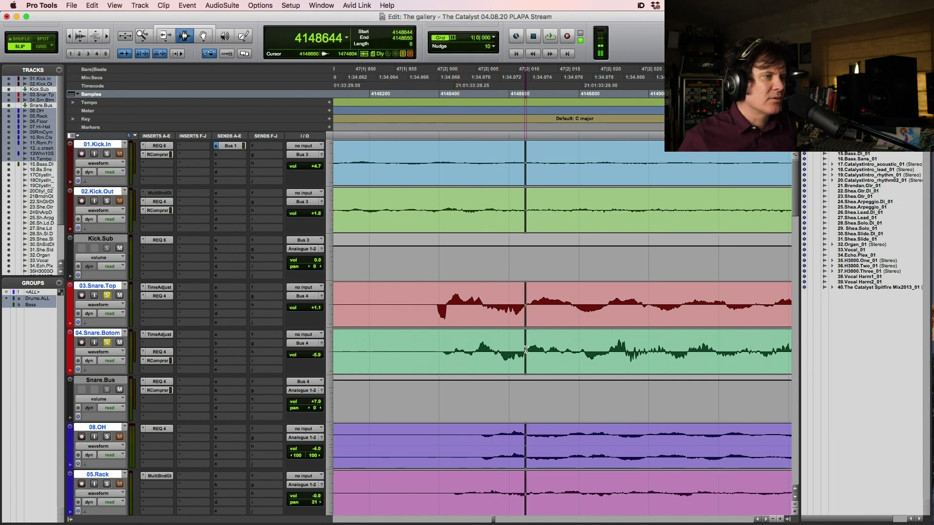
drag(569, 345, 582, 349)
shift+click(572, 340)
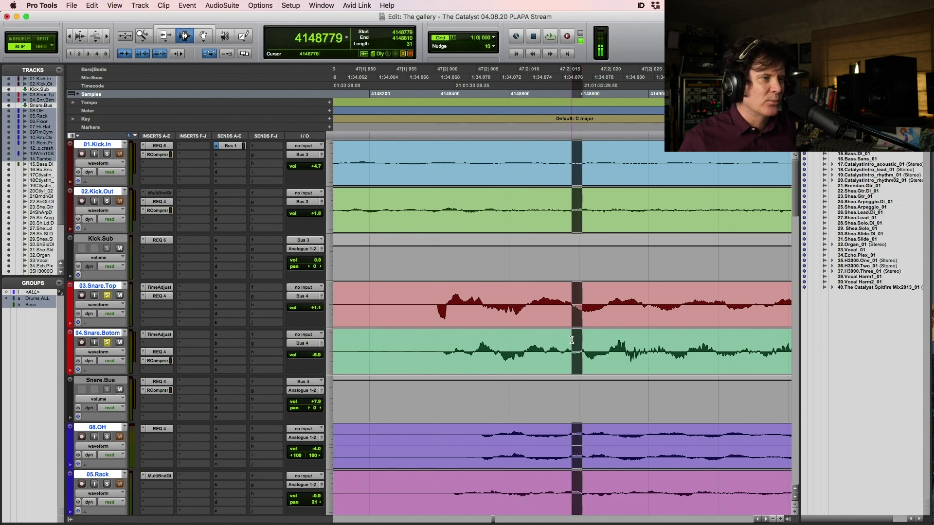
shift+click(584, 353)
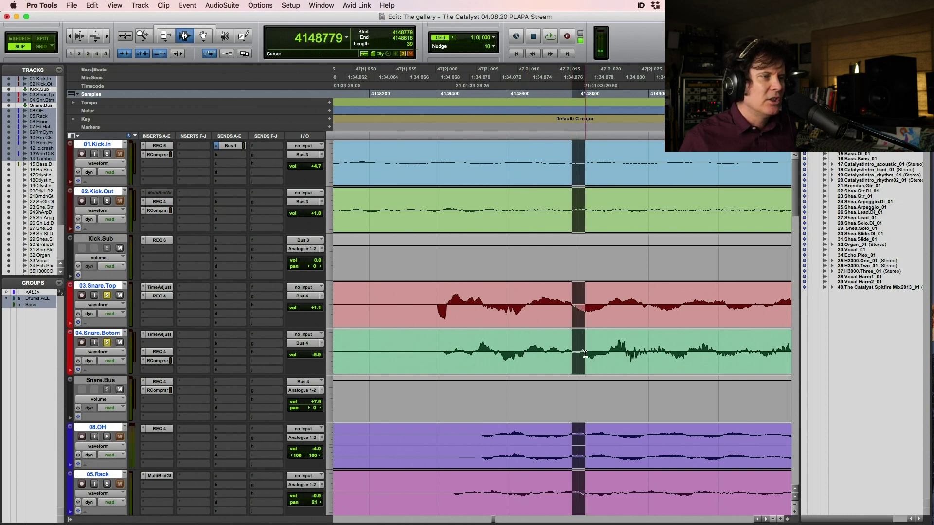
shift+click(572, 311)
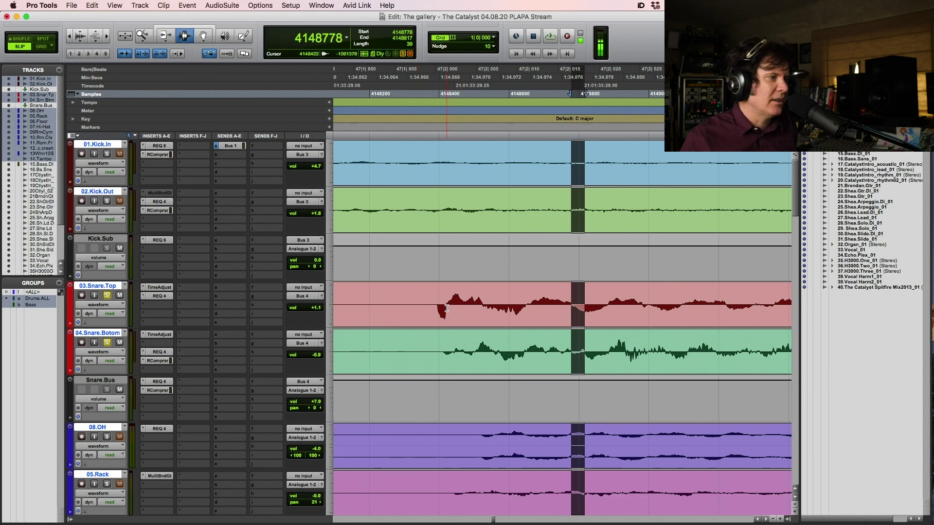
drag(447, 307, 473, 322)
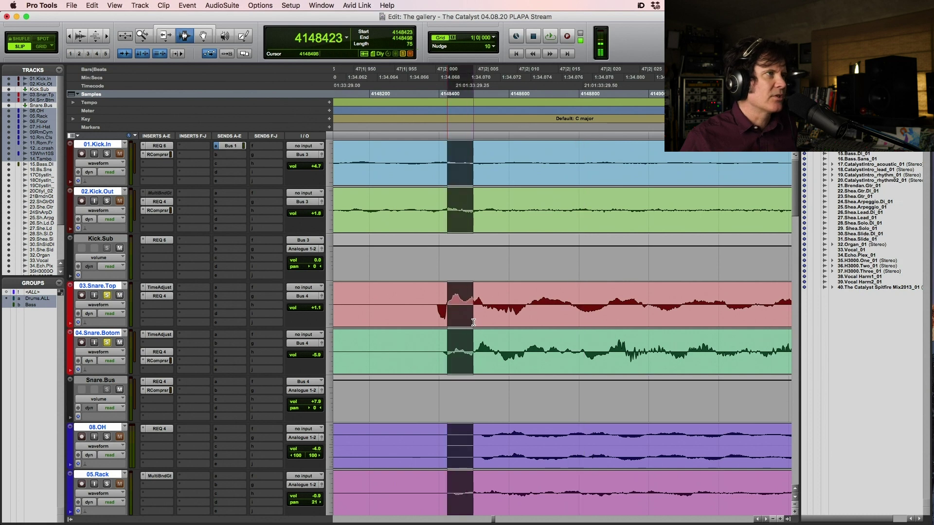
drag(464, 348, 445, 348)
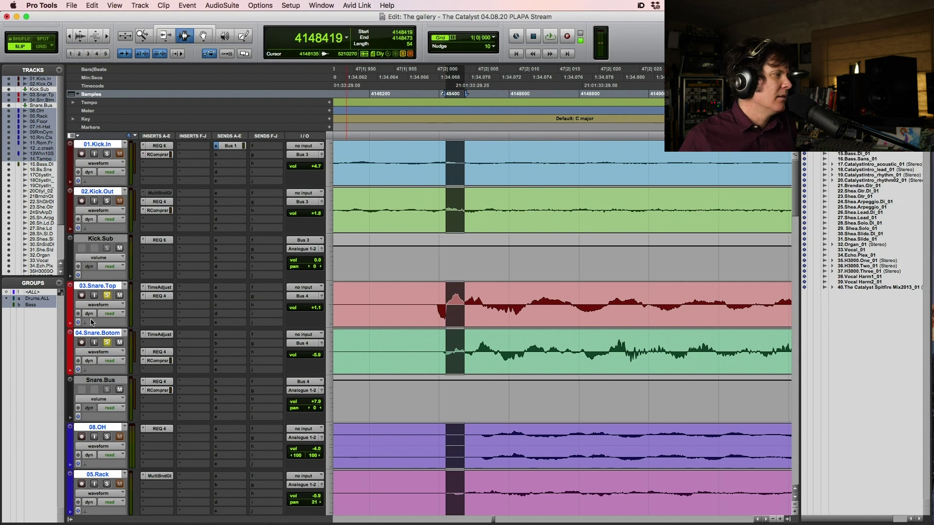
Step: Check the Snare.Top Time Adjuster and set the Time Adjuster delay on Snare.Bottom to 85 samples
click(159, 288)
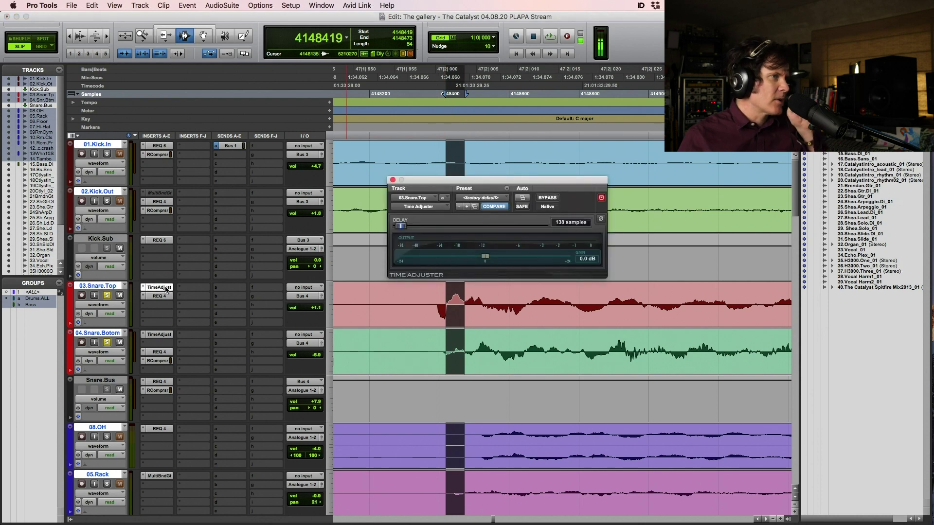
click(159, 335)
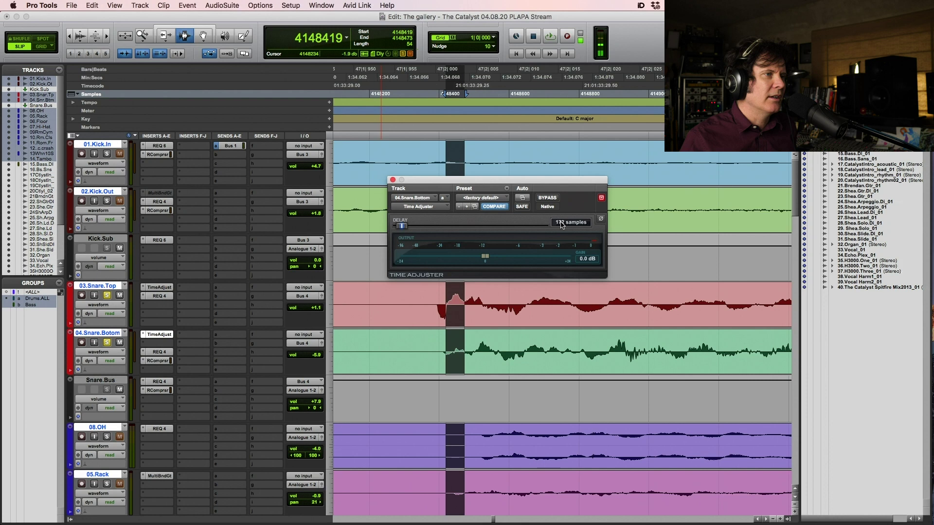
click(561, 223)
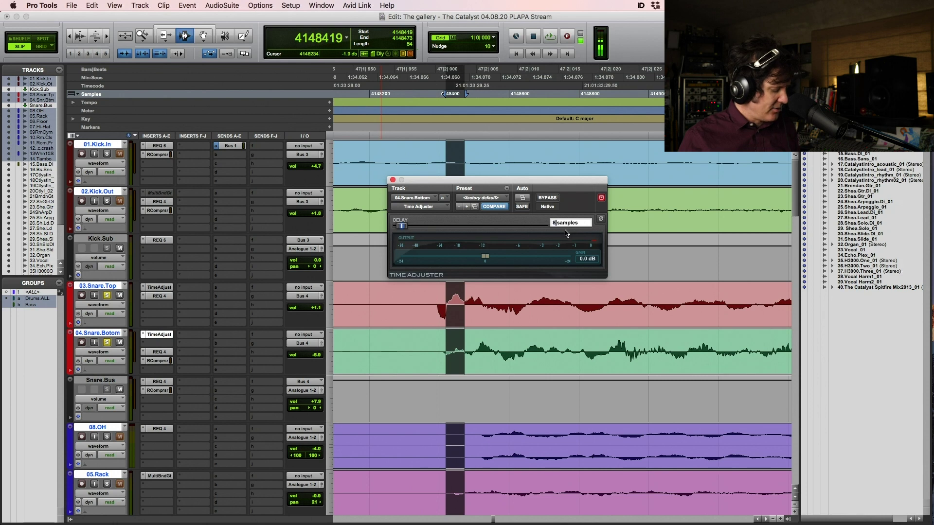
key(Return)
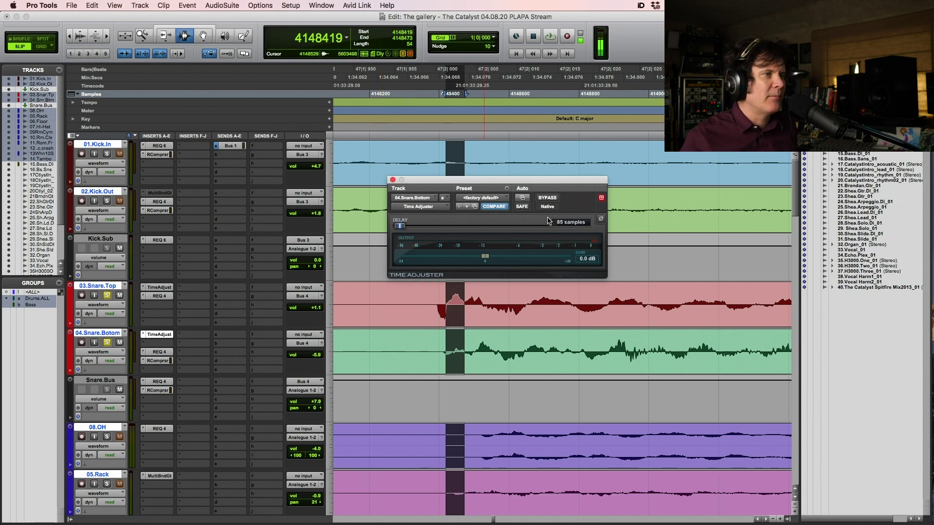
click(393, 180)
Step: Play the soloed snares from about sample 4148310, comparing them with the Snare.Bottom Time Adjuster bypassed and active
click(409, 315)
key(space)
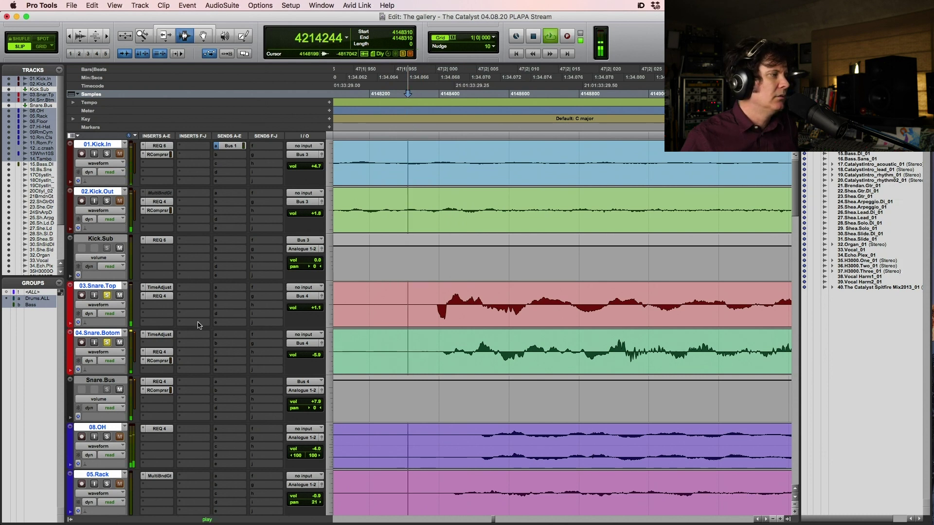
super+click(167, 335)
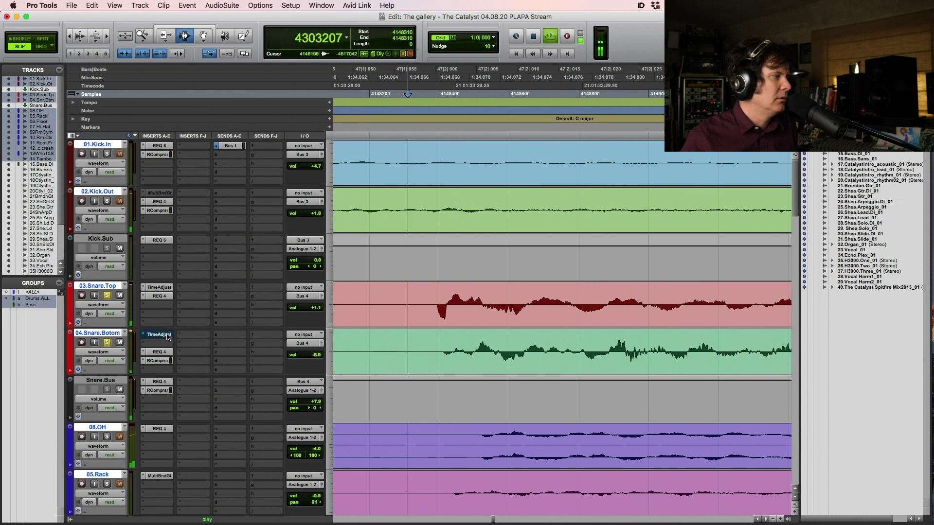
super+click(167, 335)
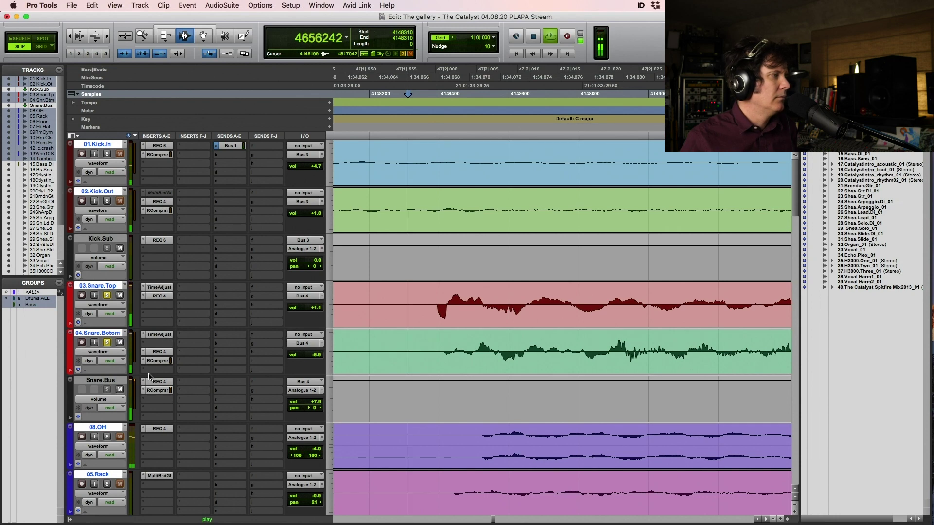
key(space)
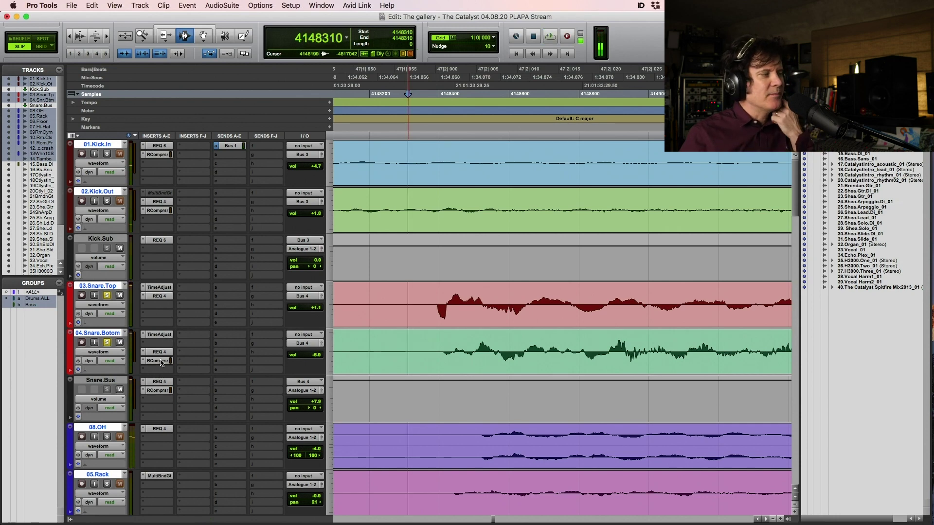
Step: Review the RCompressor settings on Snare.Bottom while playing the soloed snares from about sample 4148209, and close the plug-in
click(157, 361)
drag(530, 182, 528, 182)
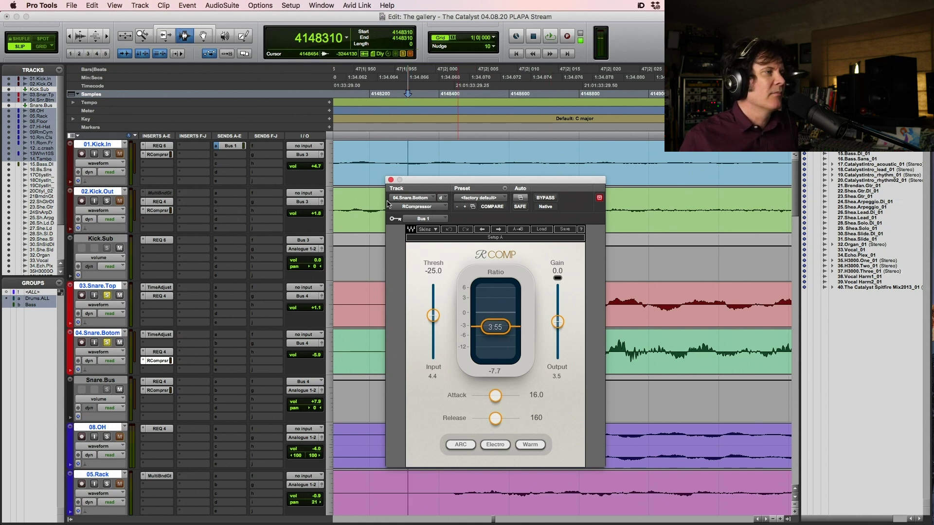
click(372, 253)
key(space)
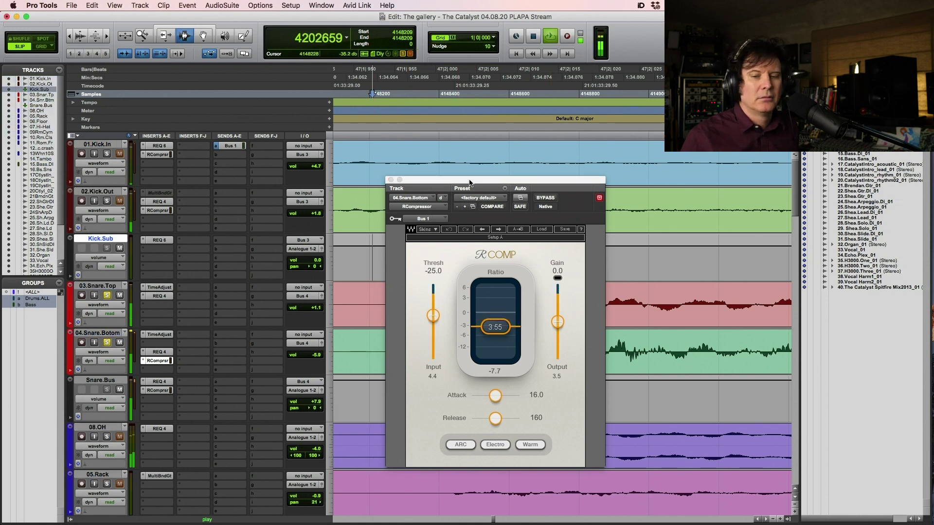
drag(470, 183, 455, 168)
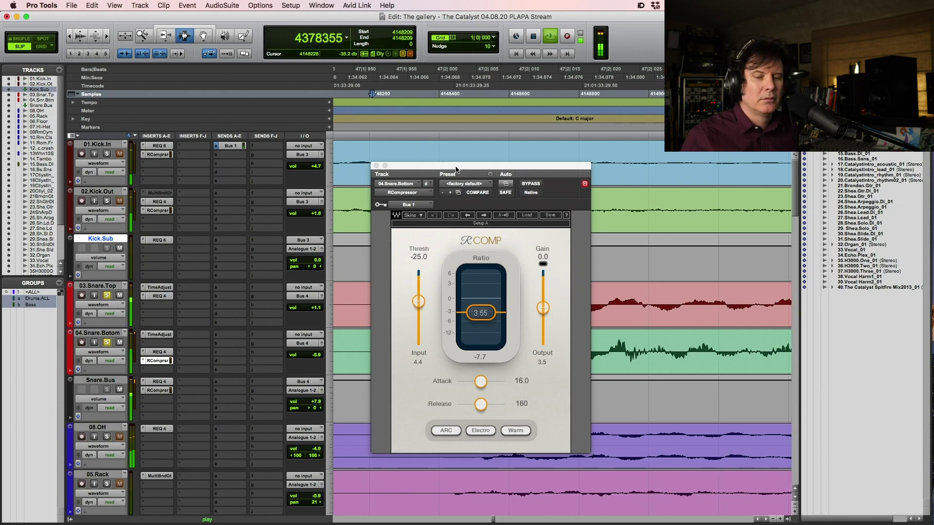
key(super+bracketleft)
key(super+bracketleft)
key(super+bracketleft)
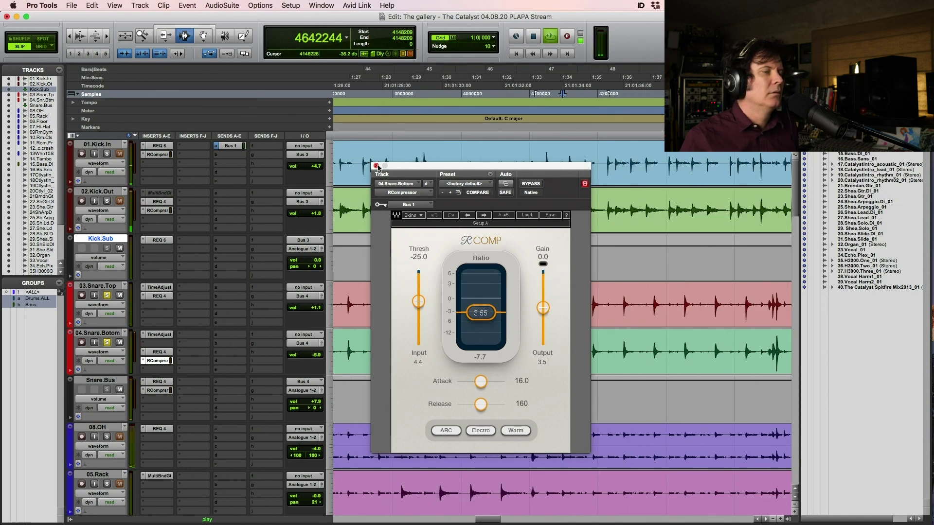
click(376, 165)
Step: Stop playback, solo the whole drum group again and place the playback cursor at about sample 1218052, where the drums enter
key(super+bracketleft)
key(super+bracketleft)
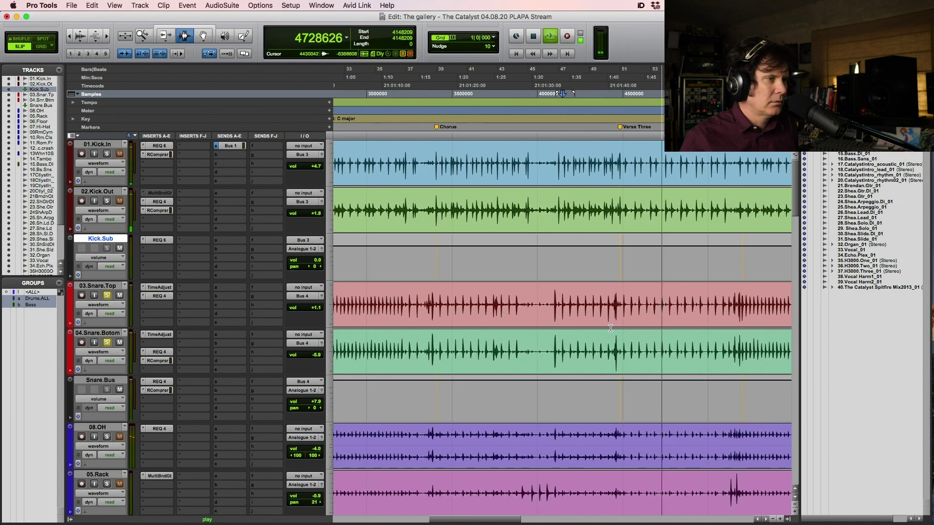
key(F5)
click(525, 299)
drag(436, 297, 500, 295)
key(space)
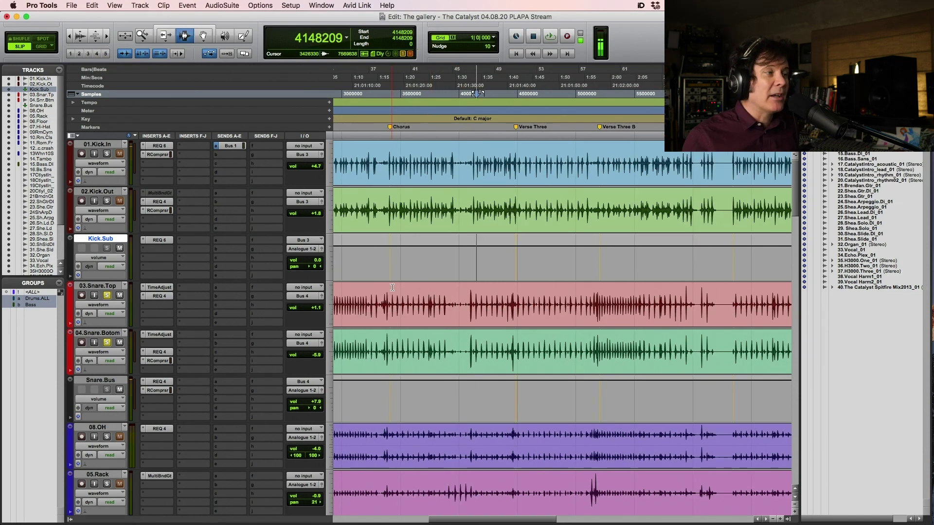
key(alt+a)
click(372, 182)
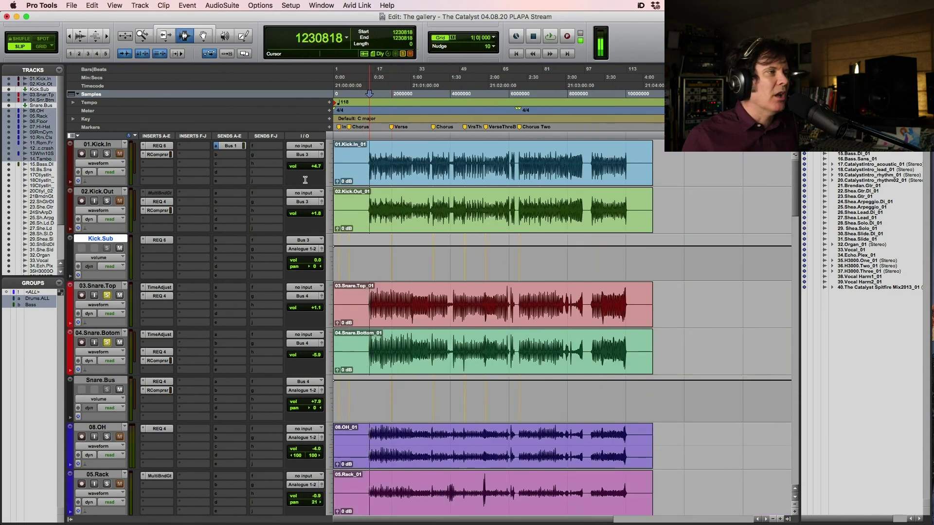
click(109, 202)
key(F5)
drag(357, 164, 454, 168)
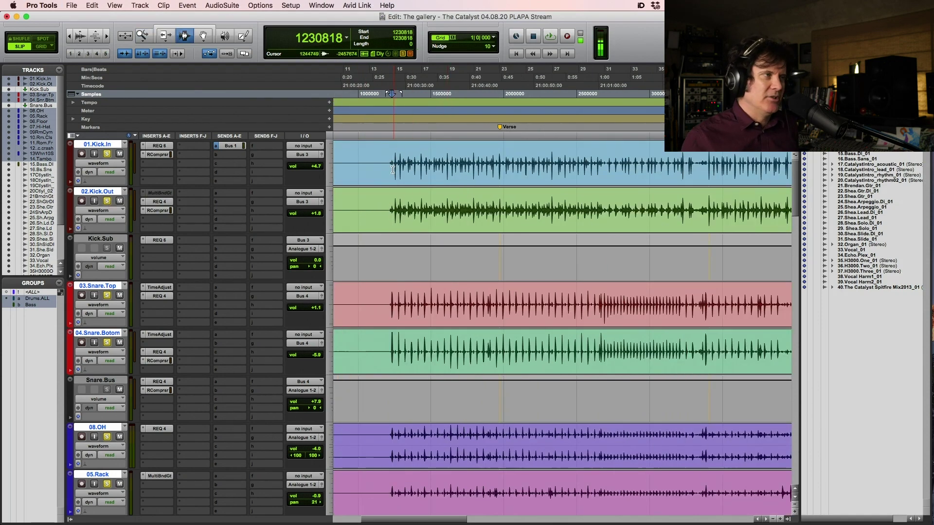
click(390, 159)
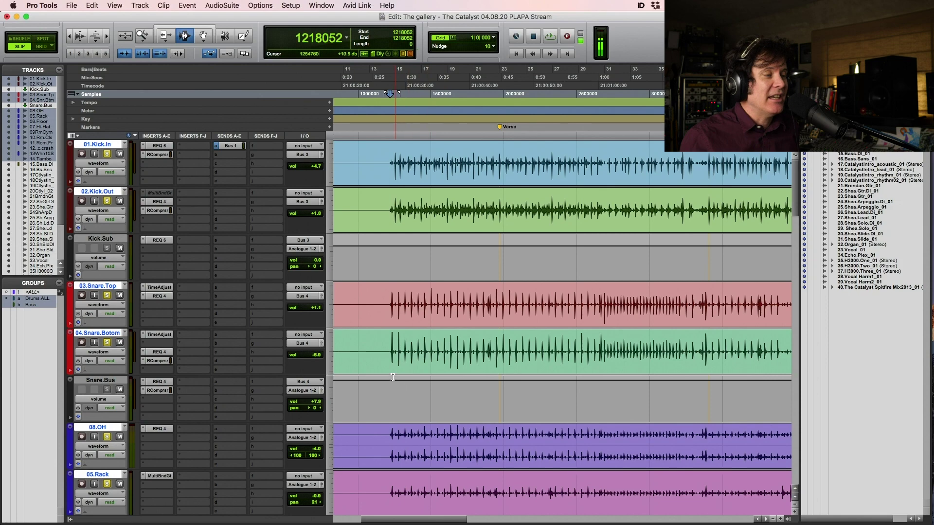
Step: Play the drums from about sample 2005614, solo only 11.Room.Far, and continue listening from about sample 2703074 before stopping
click(510, 164)
key(space)
scroll(516, 292, down, 3)
scroll(520, 313, down, 6)
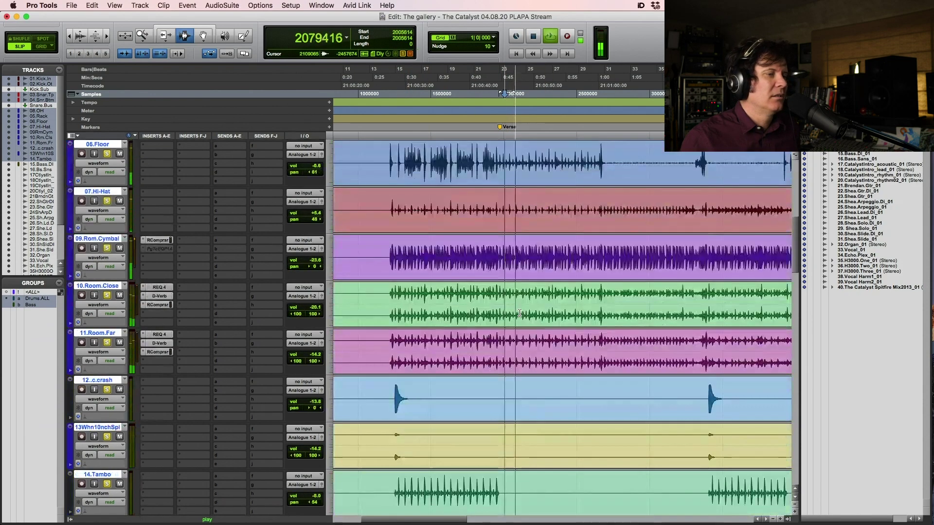
super+click(107, 343)
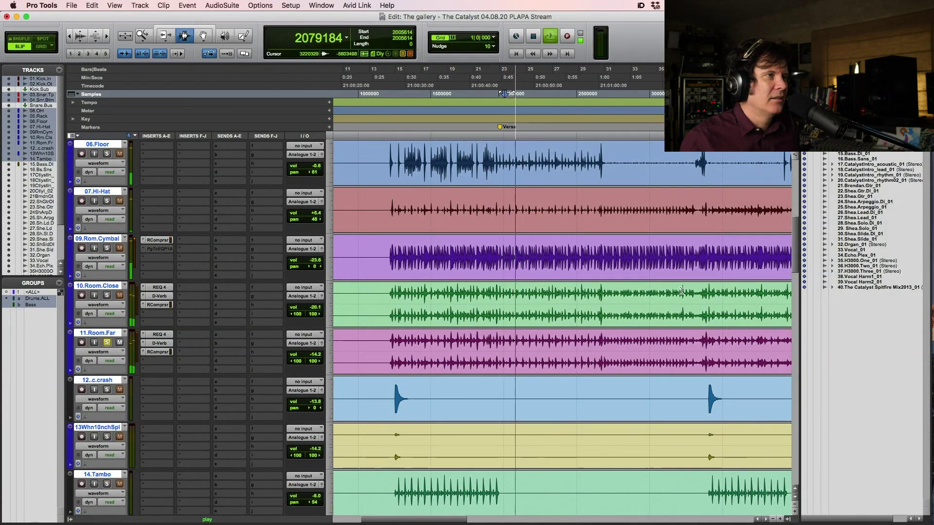
click(606, 343)
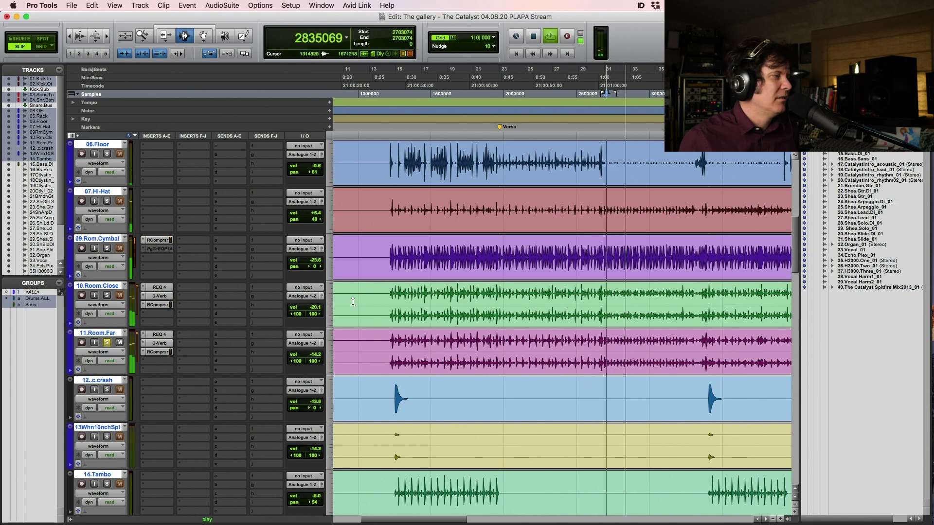
key(space)
Step: Solo the whole drum group again and play it from about sample 1204703, reviewing the tracks up to the kicks
click(108, 343)
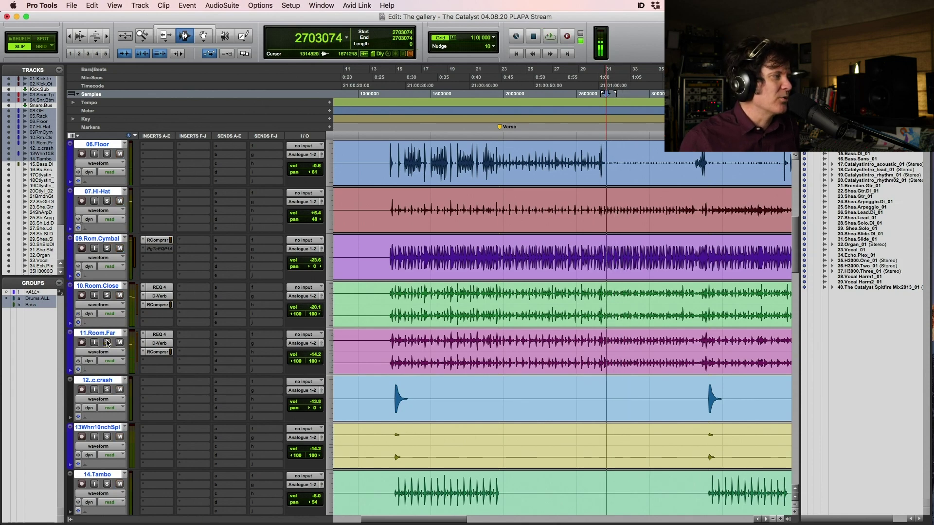
click(388, 248)
key(space)
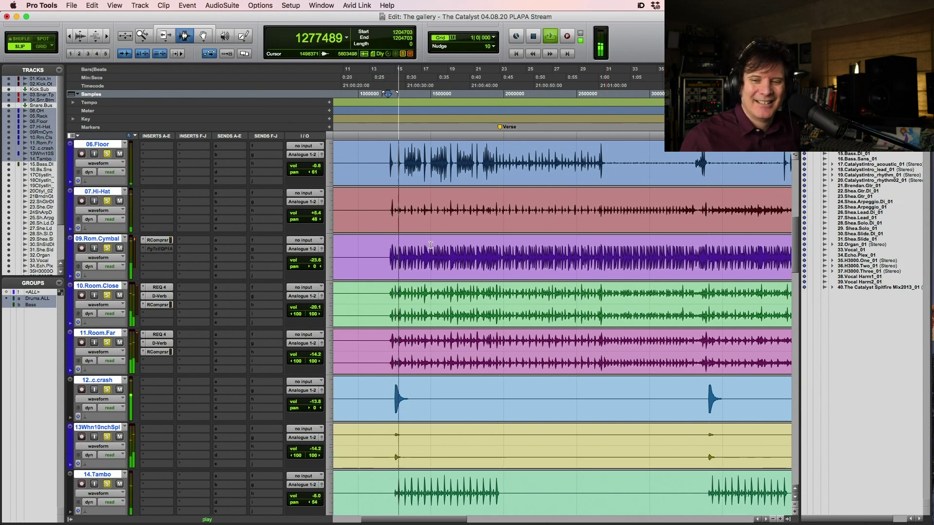
scroll(438, 263, up, 2)
scroll(440, 269, up, 2)
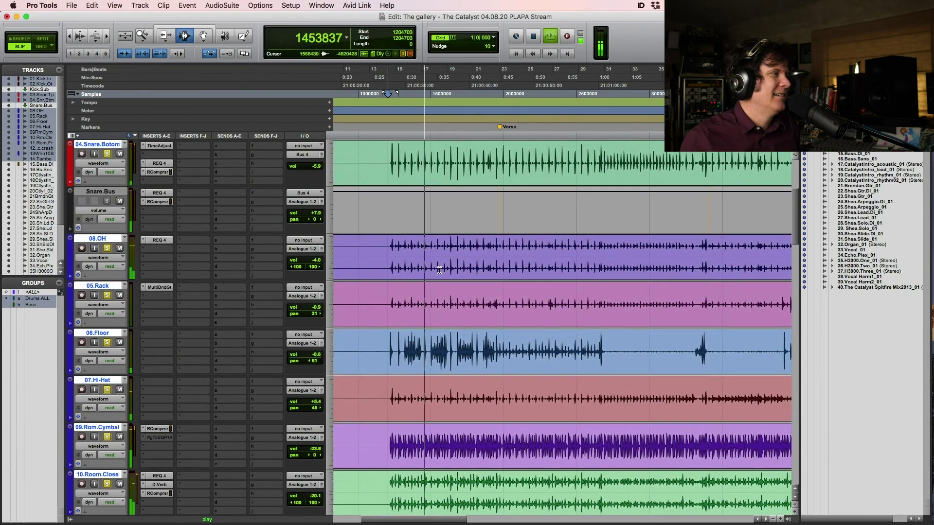
scroll(440, 269, up, 4)
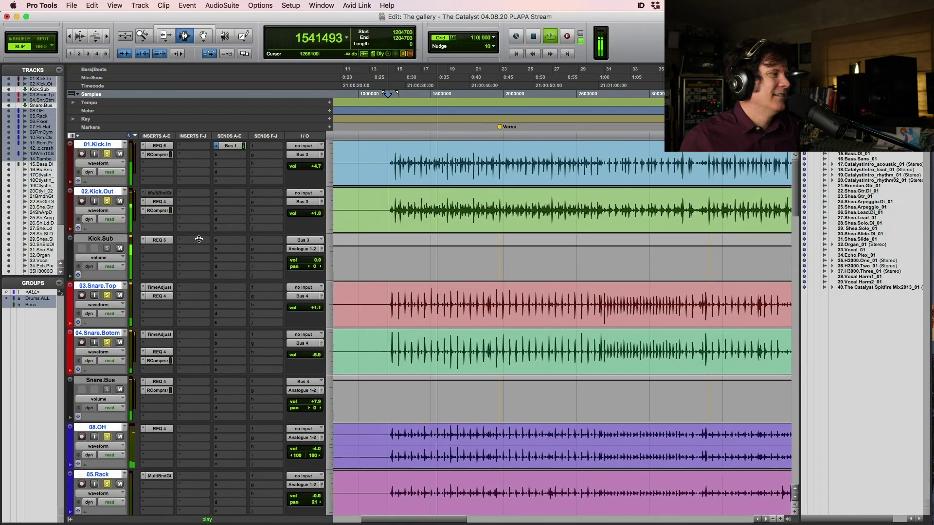
key(space)
Step: Open the REQ 6 on Kick.Sub, solo only 01.Kick.In and 02.Kick.Out, and play them from sample 1204703
click(159, 240)
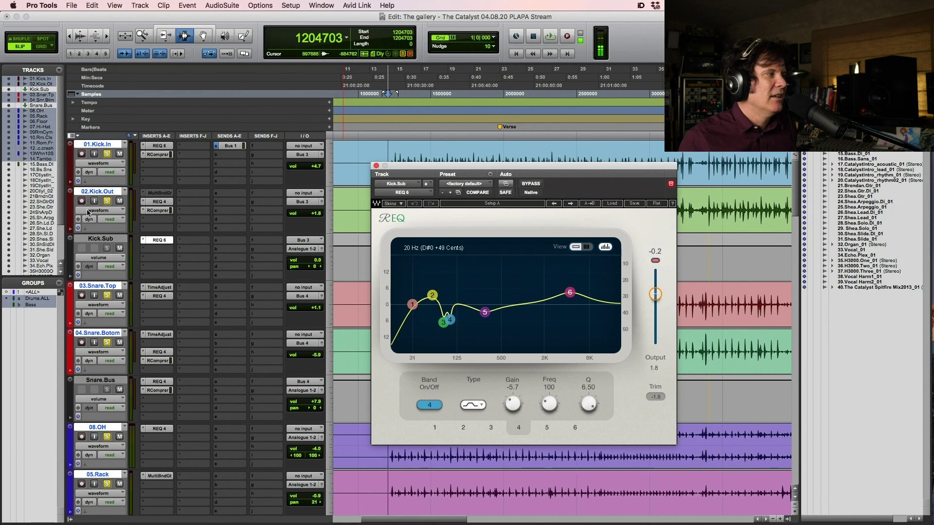
click(107, 200)
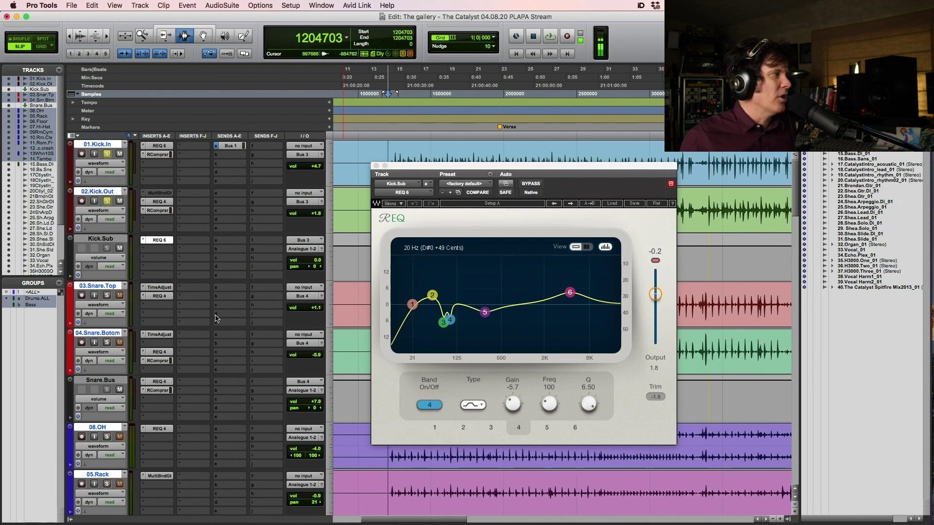
scroll(217, 318, down, 8)
key(space)
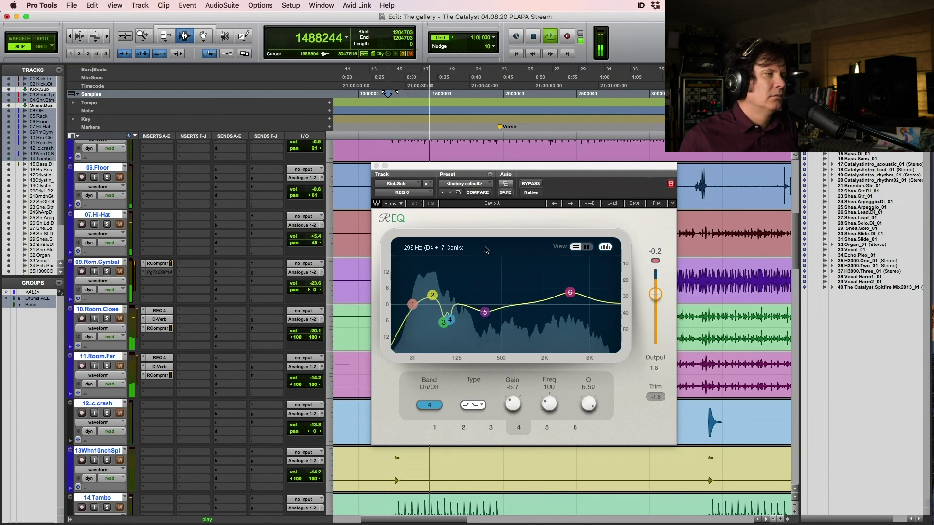
scroll(499, 154, up, 3)
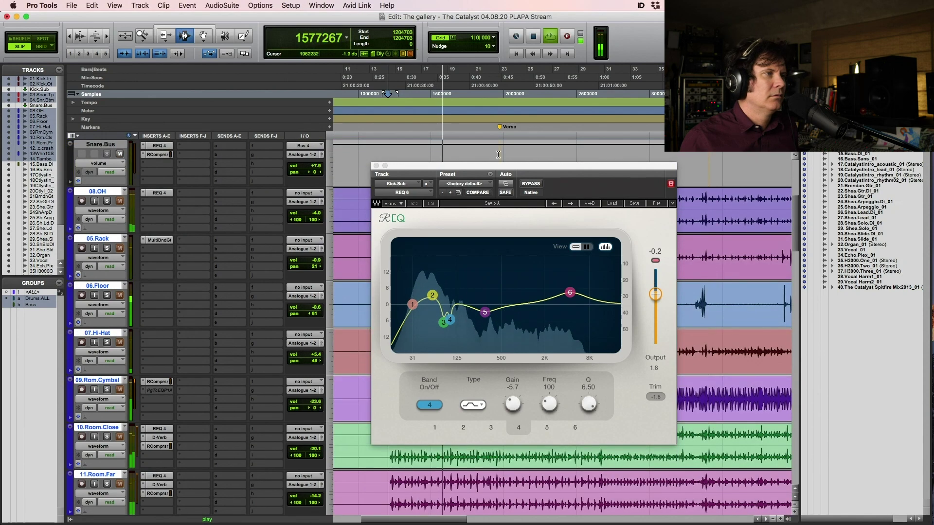
drag(500, 167, 500, 278)
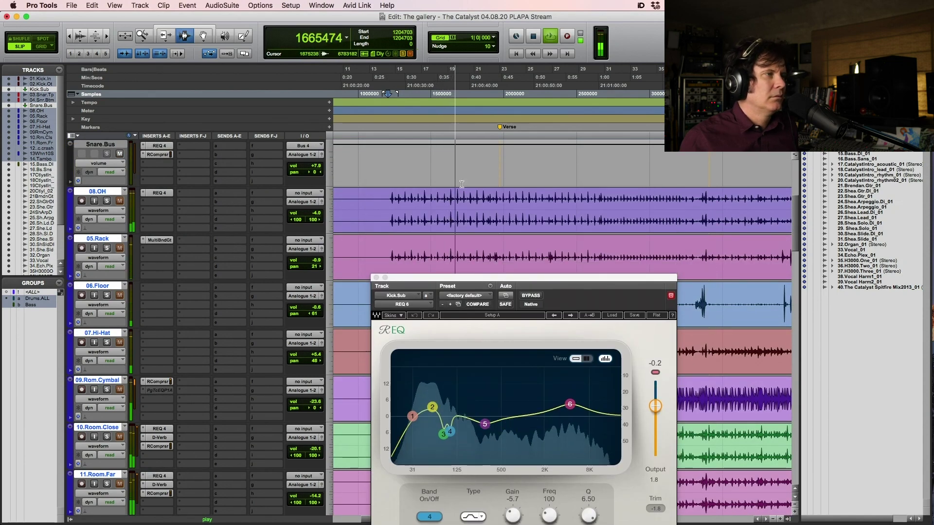
key(space)
Step: Replay the soloed kicks from sample 1204703, stop, and leave only 01.Kick.In soloed
scroll(455, 218, up, 6)
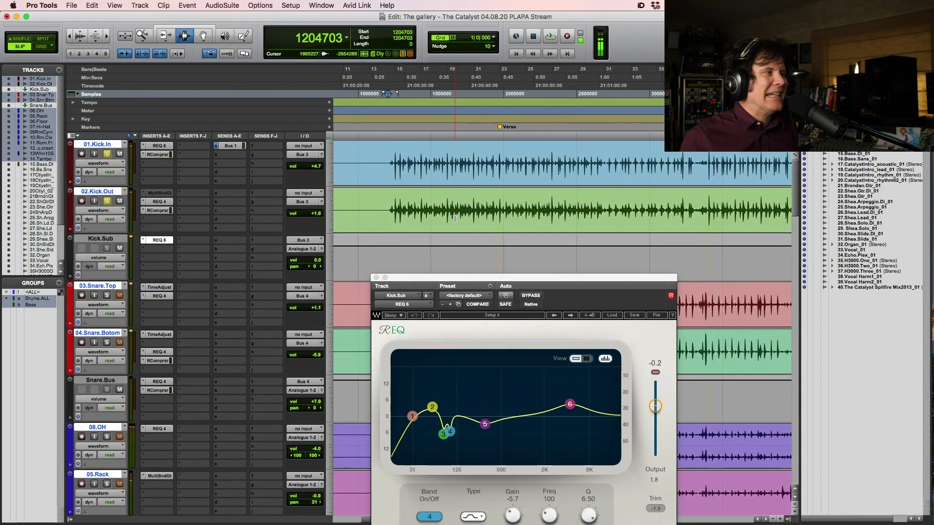
key(space)
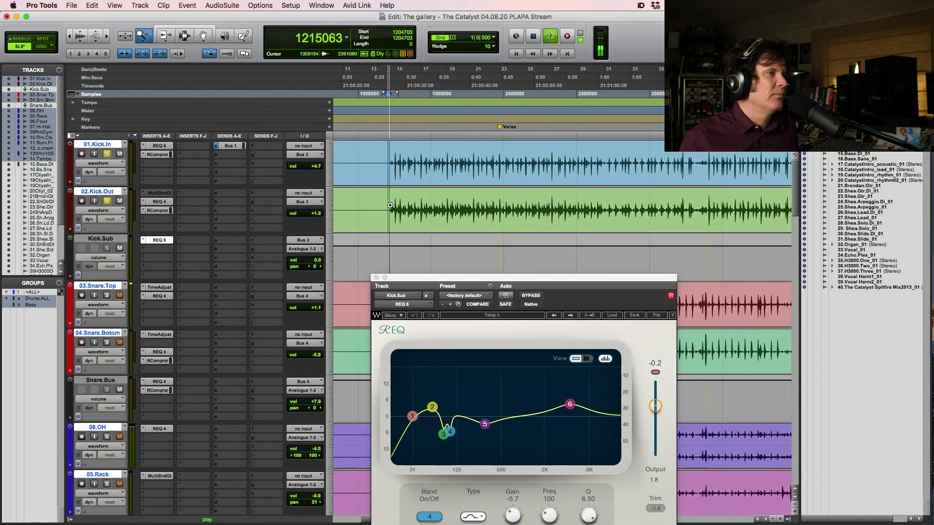
key(super+bracketright)
key(super+bracketright)
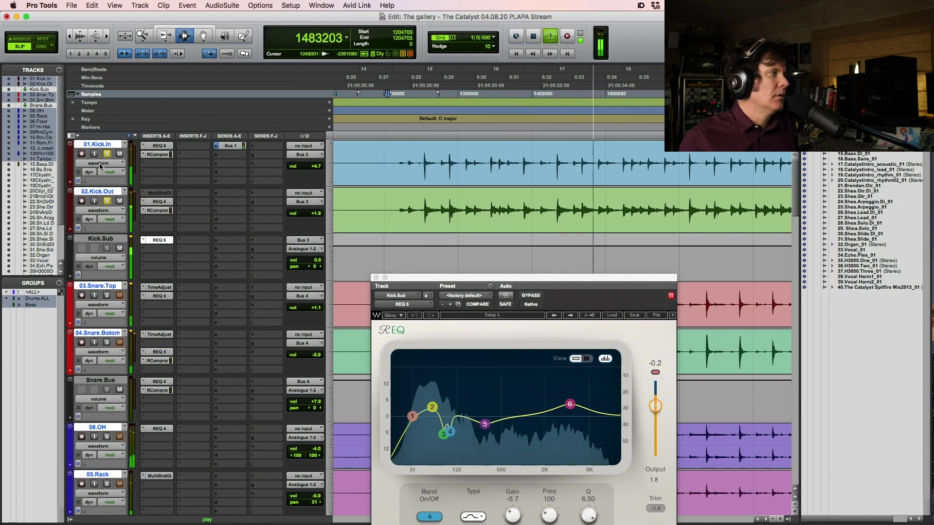
key(space)
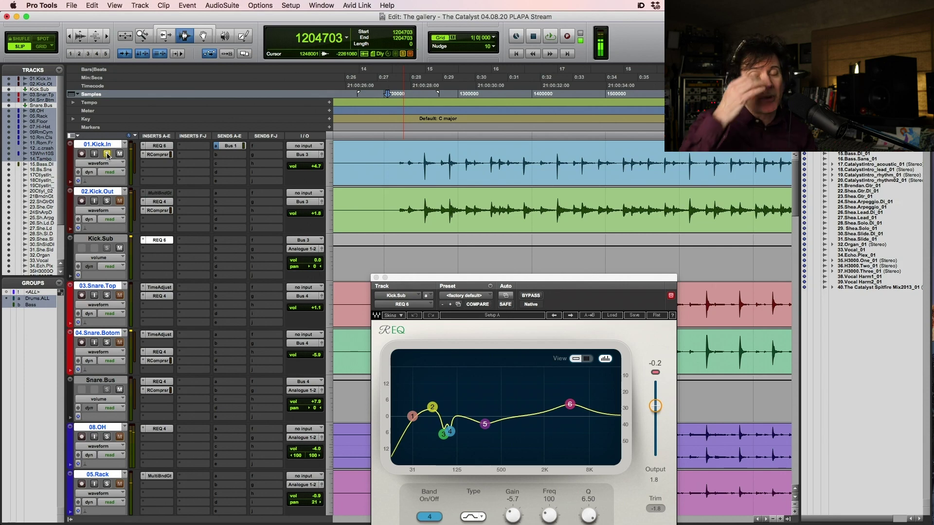
Step: Insert the aixdsp Multi Band Gate (mono) in the third insert slot of 01.Kick.In
click(147, 165)
mouse_move(173, 164)
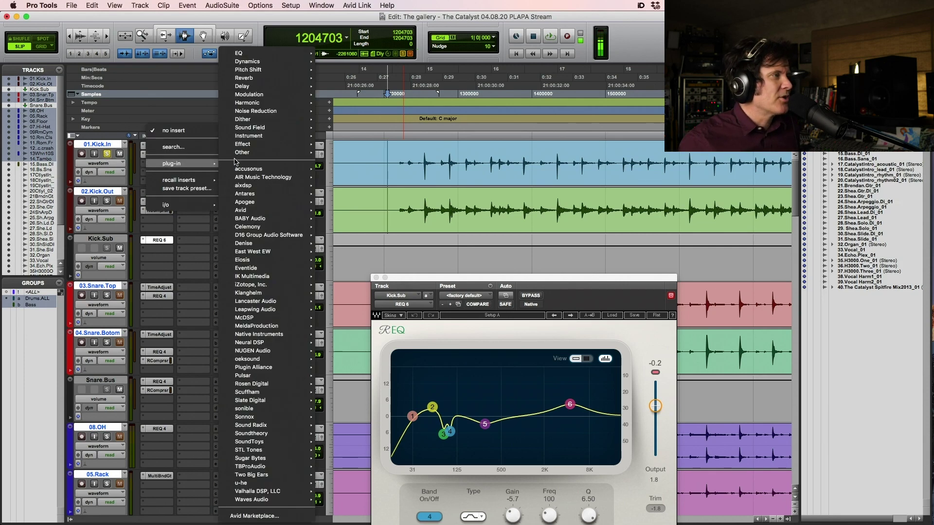
mouse_move(253, 375)
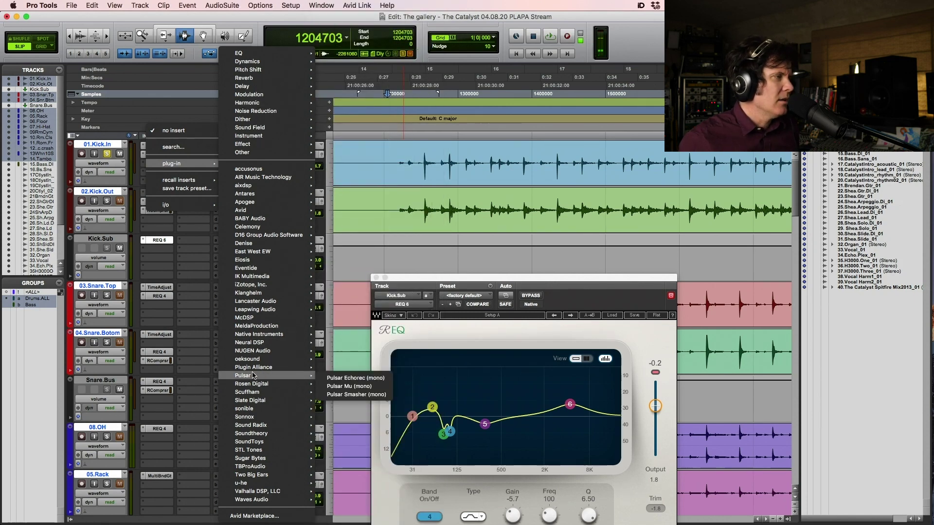
mouse_move(267, 302)
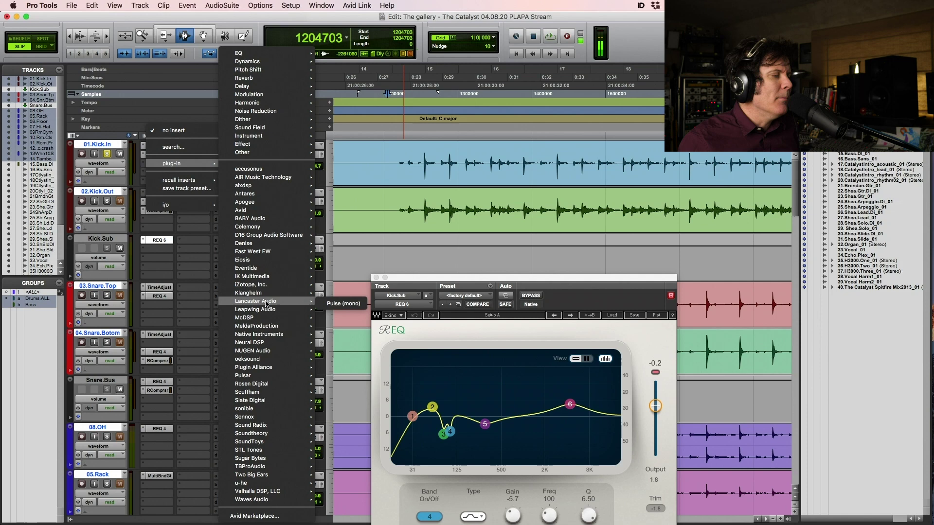
mouse_move(273, 419)
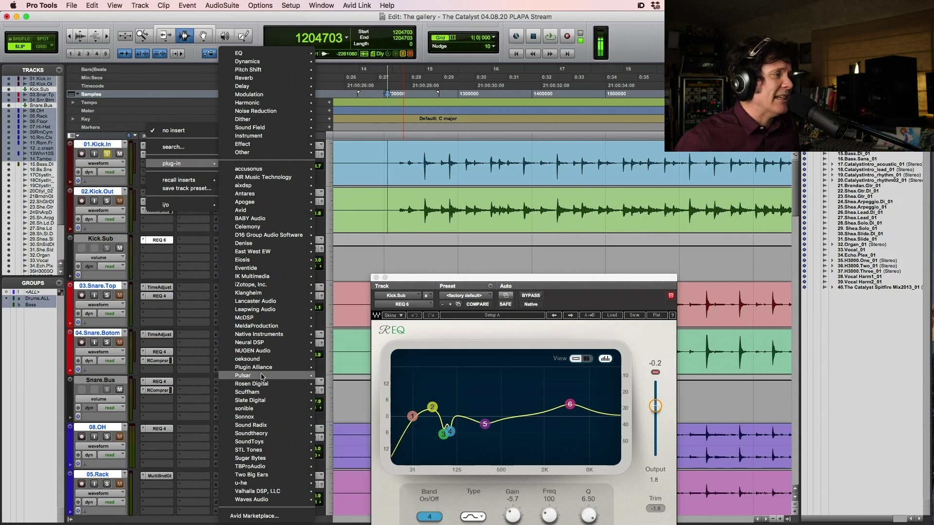
mouse_move(291, 281)
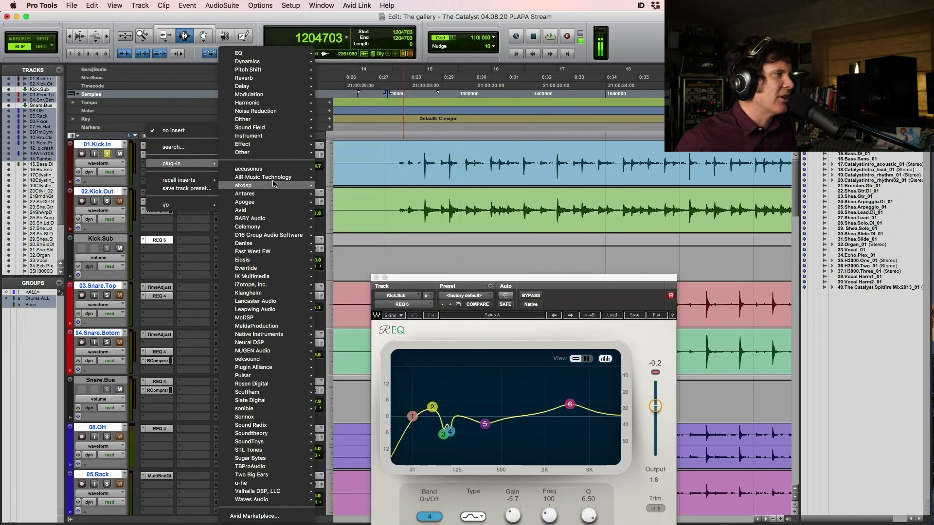
mouse_move(292, 186)
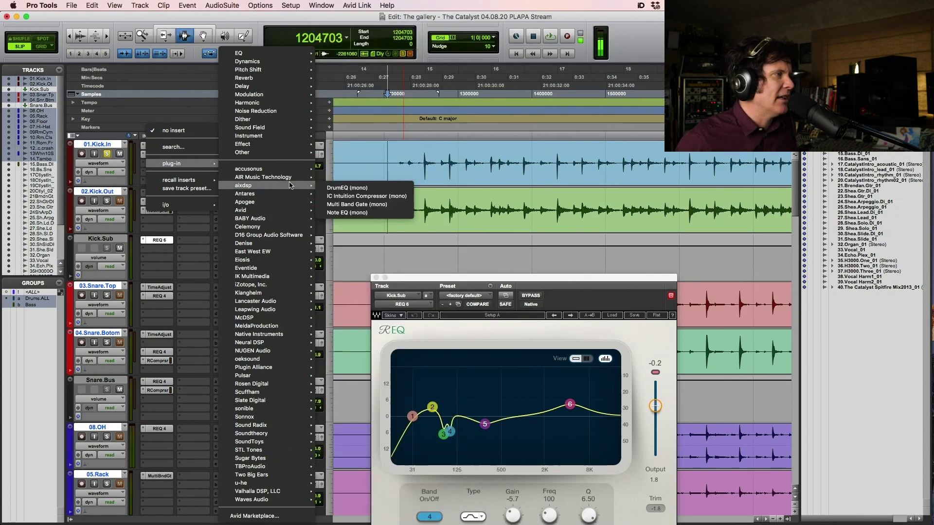
click(363, 205)
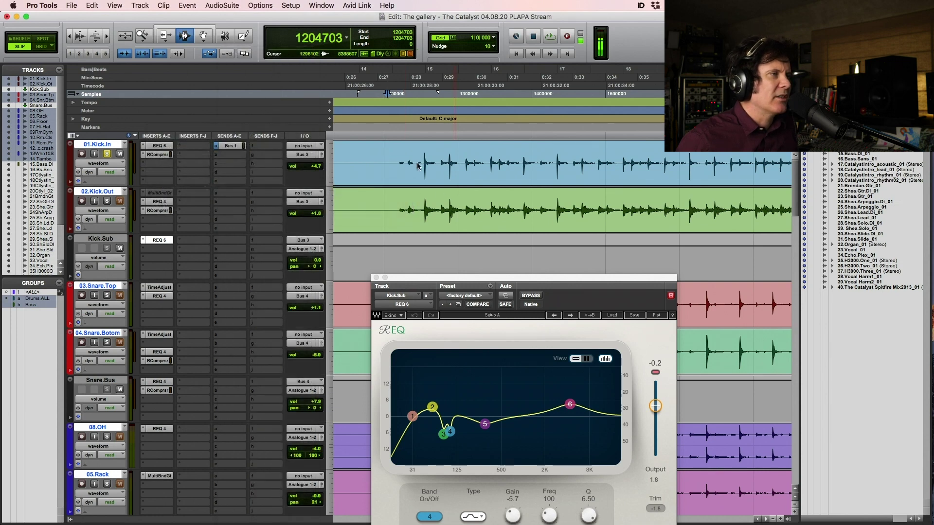
Step: While playing from about sample 1220326, set the gate's crossovers to 147 Hz and 2983 Hz and its low and high bands to 5.4 and 1.6 dB
click(399, 163)
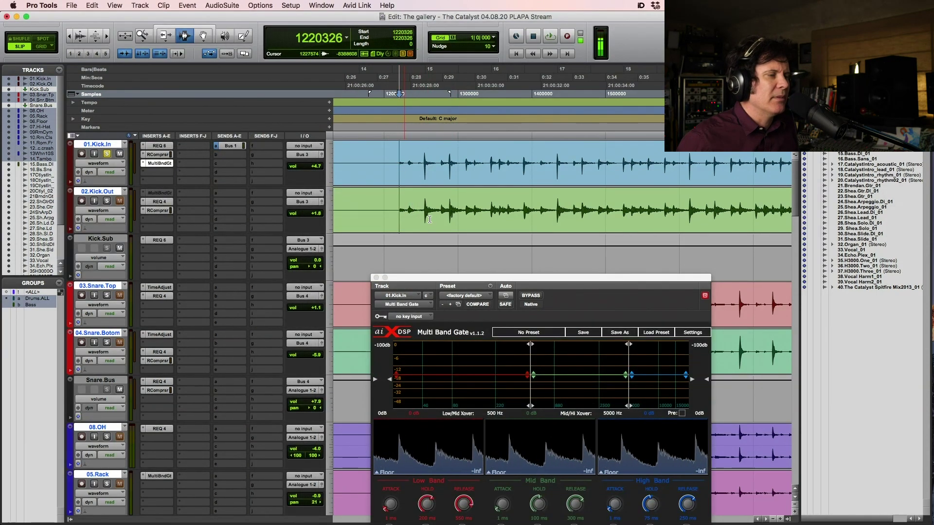
key(space)
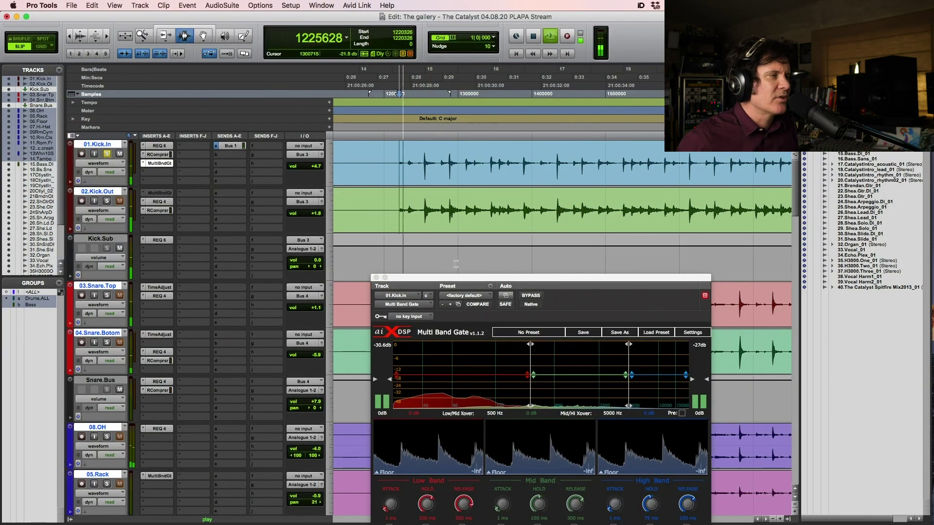
click(529, 375)
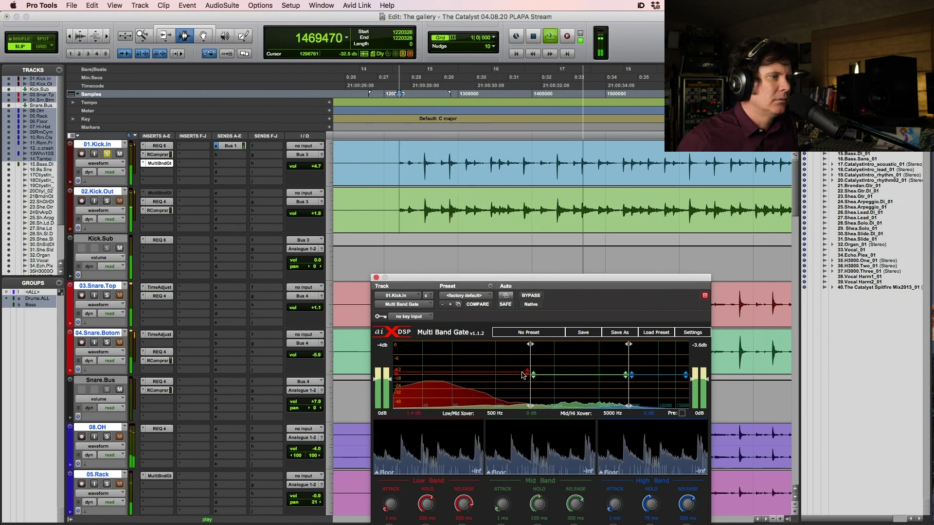
drag(530, 375, 503, 378)
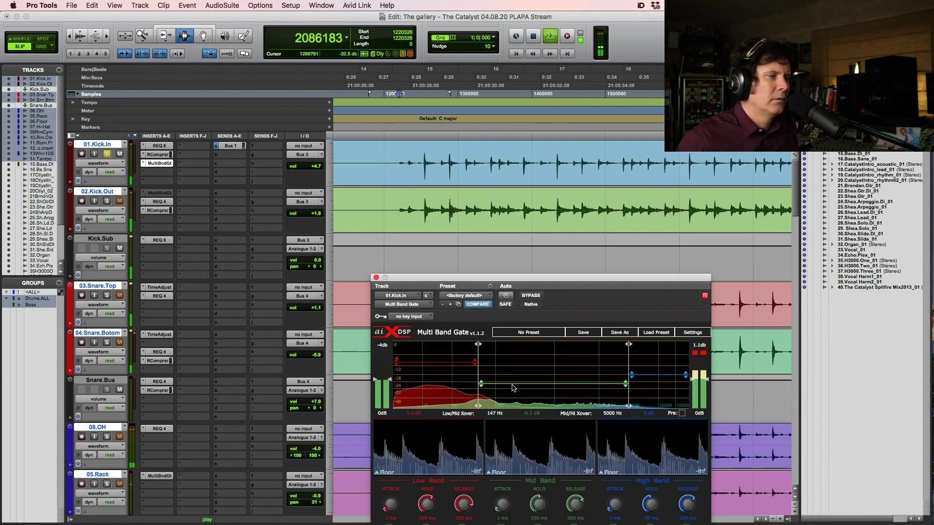
drag(628, 395, 607, 394)
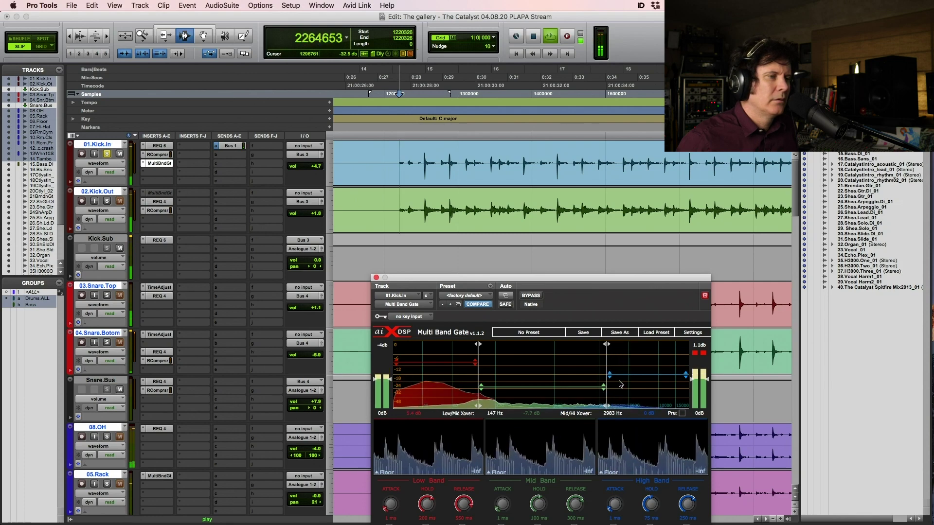
key(space)
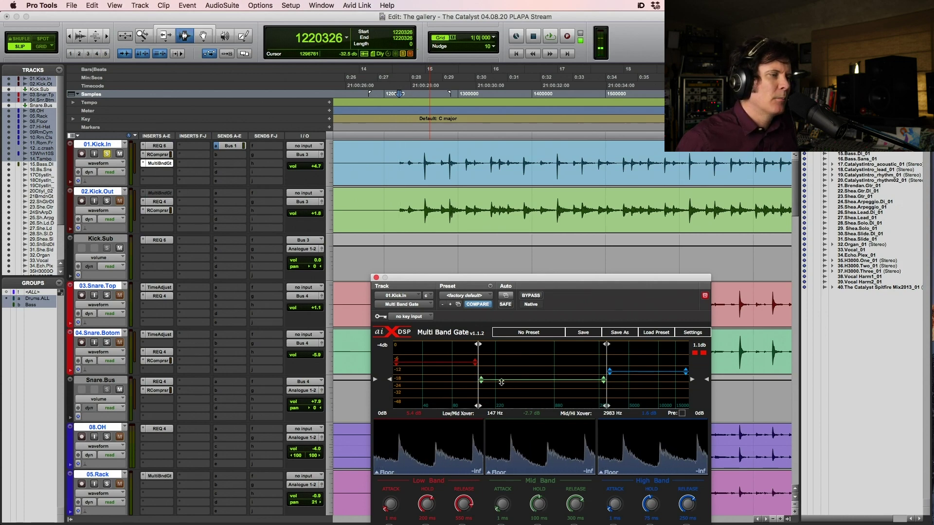
Step: Set the gate's mid band level to -4.2 dB and its Low/Mid crossover to 121 Hz
drag(503, 385, 503, 387)
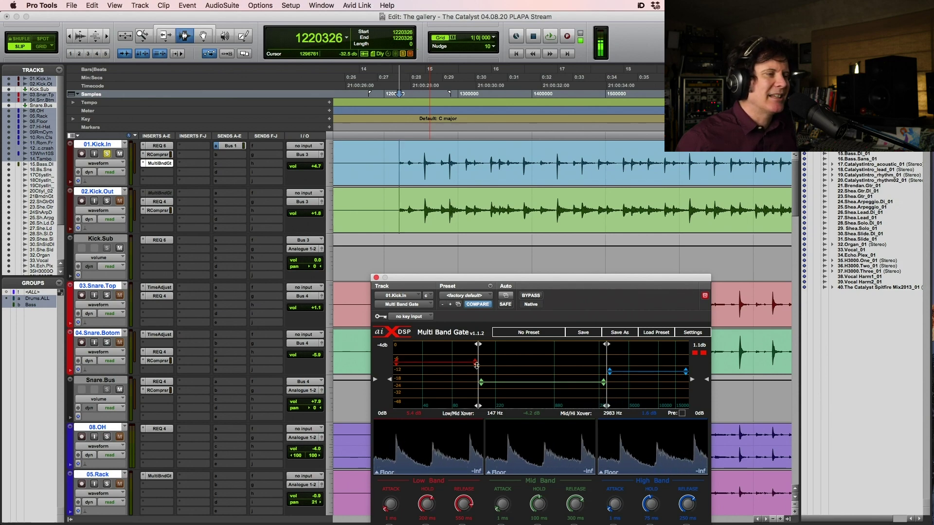
drag(476, 372, 470, 372)
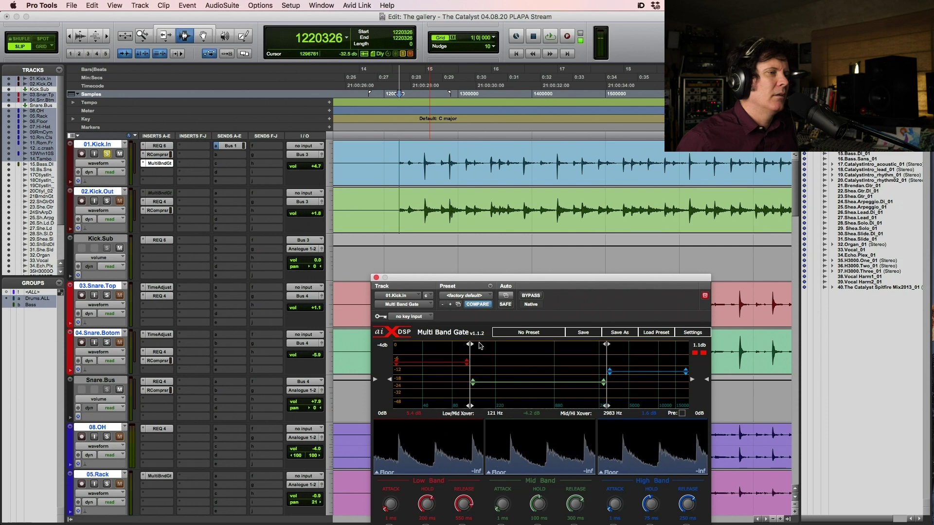
drag(497, 282, 421, 134)
Step: Play the kick from sample 1220326, first with the Multi Band Gate active and then bypassed
key(space)
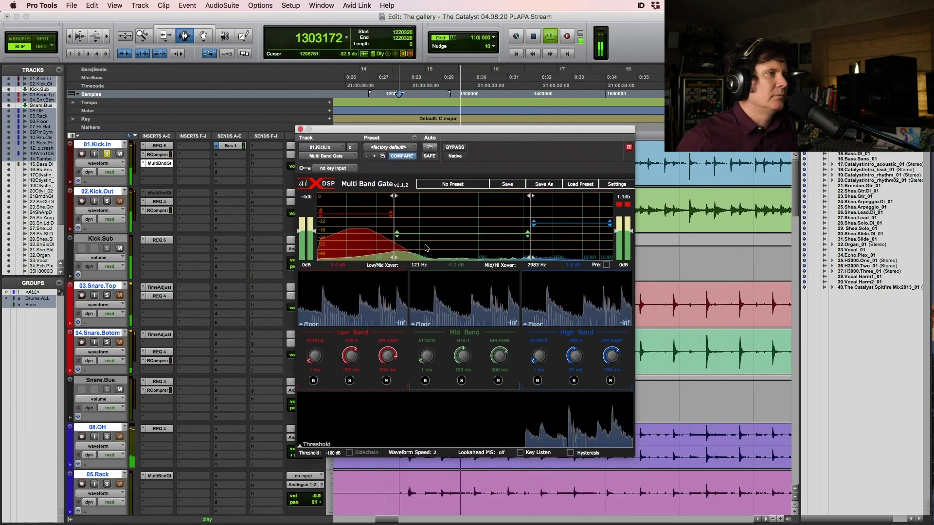
click(455, 147)
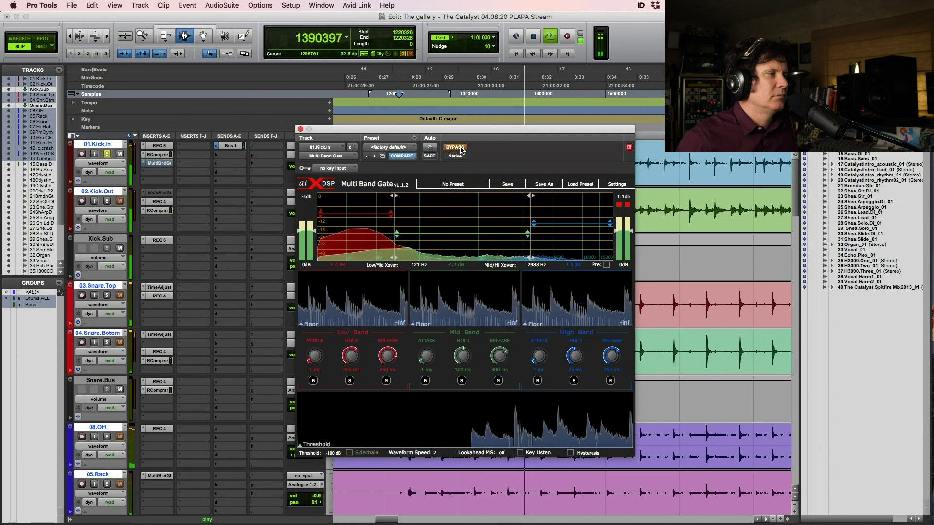
key(space)
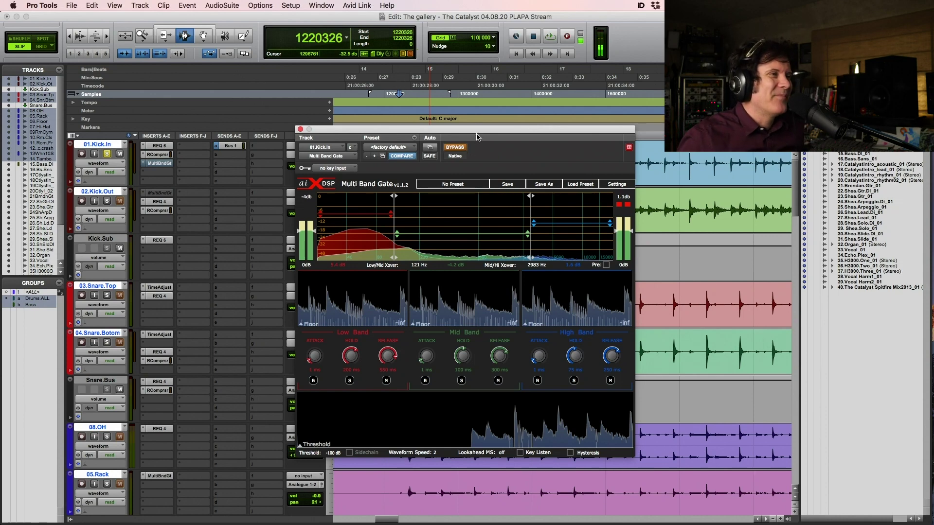
Step: Select the drum passage from about sample 1217691 to 1669053 and play it with the Multi Band Gate still bypassed
drag(479, 136, 467, 235)
drag(398, 165, 730, 180)
key(space)
click(515, 232)
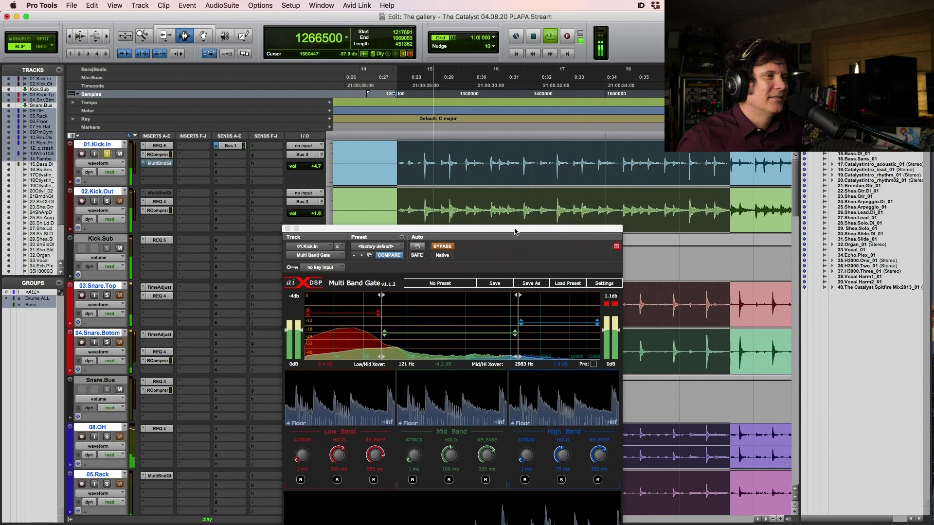
Step: Stop playback, select the kick passage from sample 1343545 to 1489826, and play it with the Multi Band Gate bypassed
drag(516, 232, 495, 132)
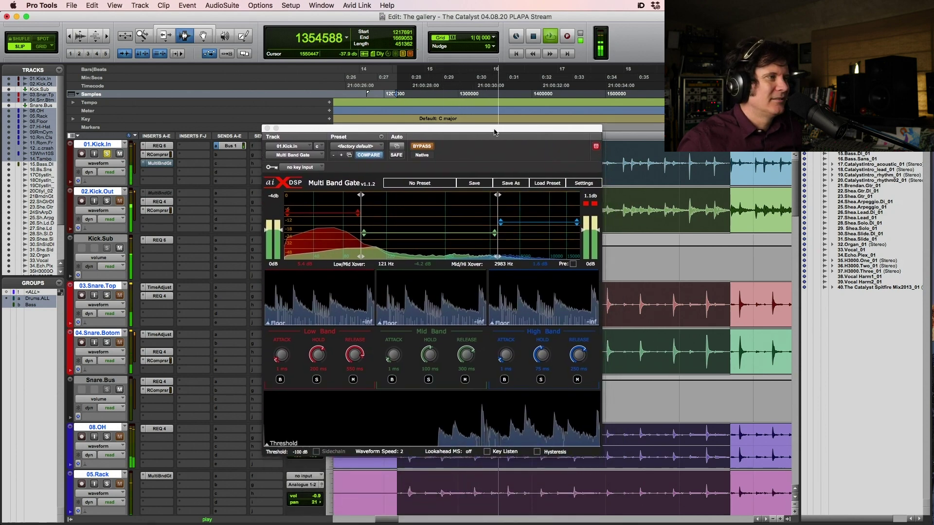
drag(534, 130, 535, 222)
key(space)
click(491, 168)
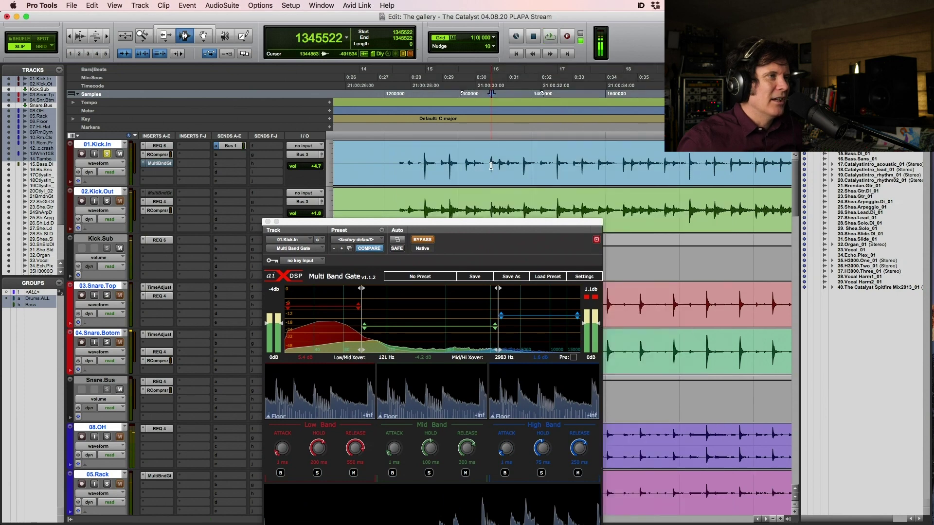
shift+click(597, 179)
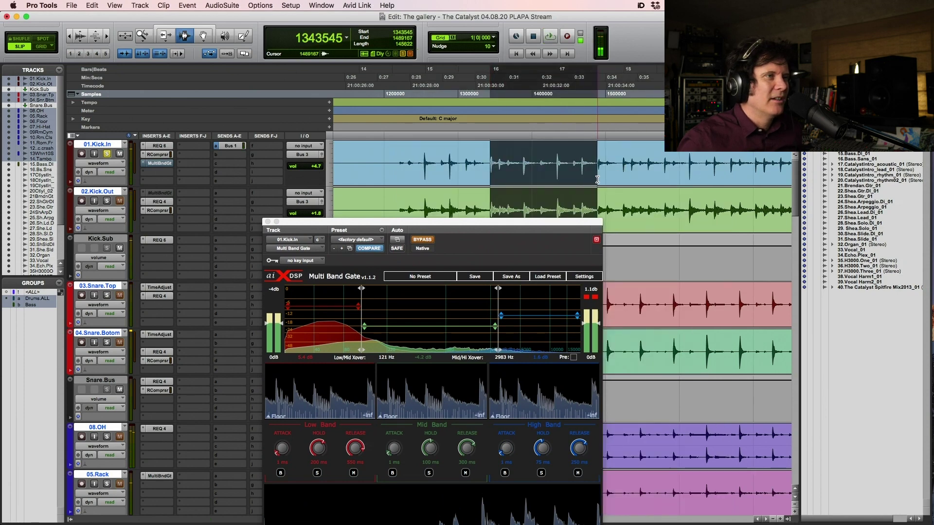
key(space)
drag(547, 224, 538, 104)
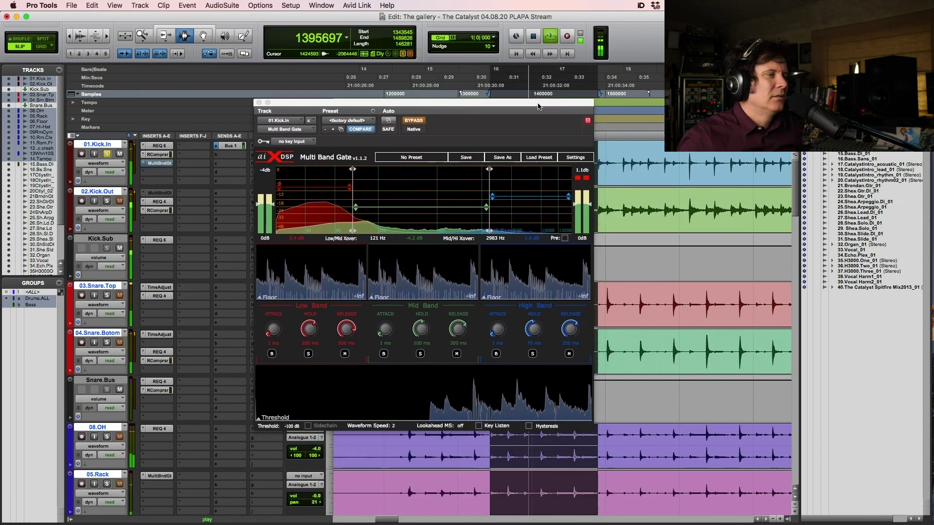
Step: Compare 01.Kick.In with the Multi Band Gate active and bypassed, leave it active, and lower its mid band level
click(414, 121)
click(417, 122)
click(420, 122)
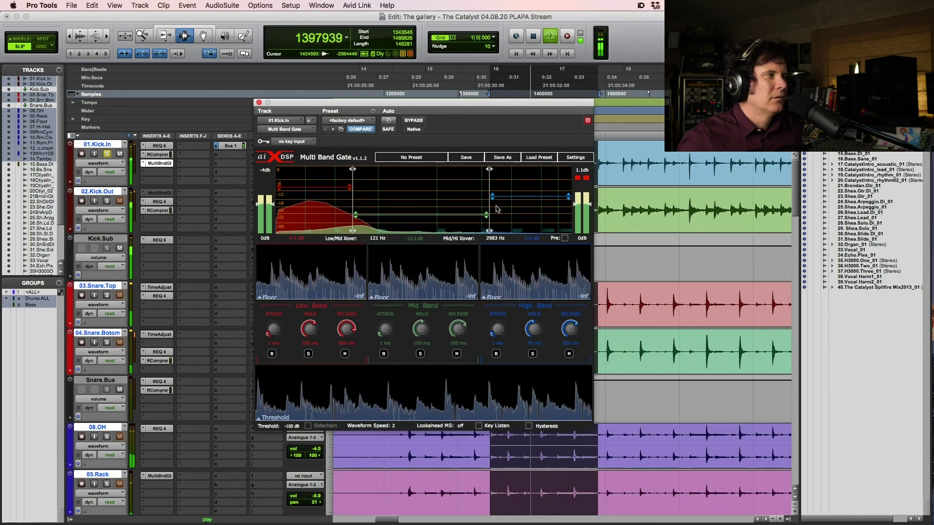
Step: Copy the Multi Band Gate from 01.Kick.In to 02.Kick.Out, and play the selection with only 02.Kick.Out soloed
click(107, 201)
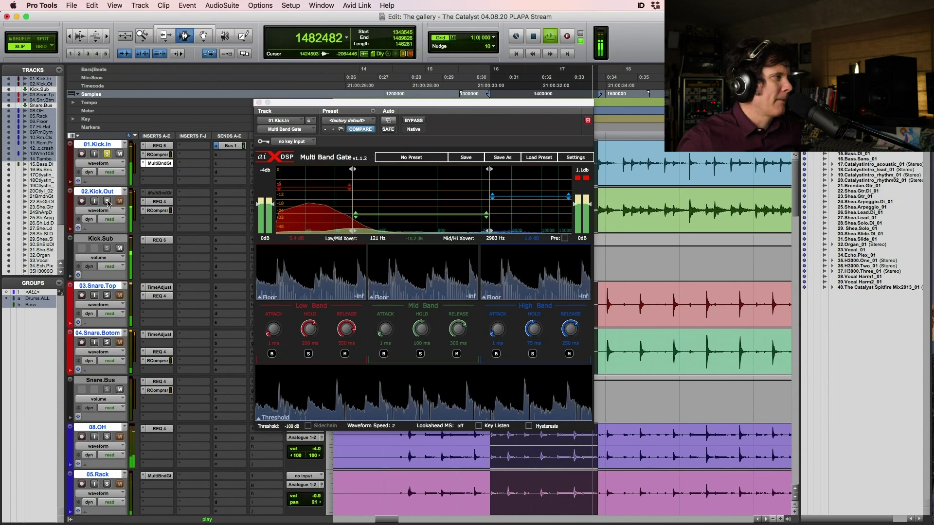
key(space)
drag(423, 106, 555, 137)
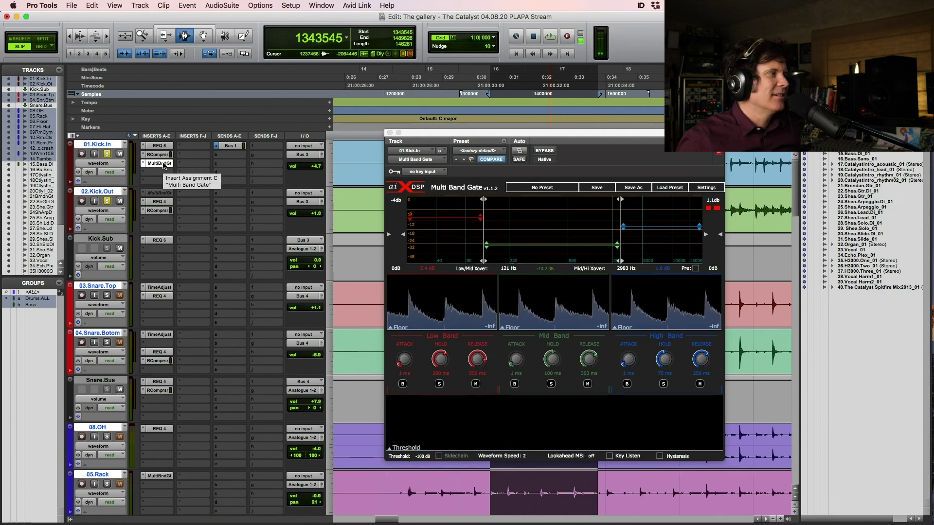
drag(164, 167, 164, 222)
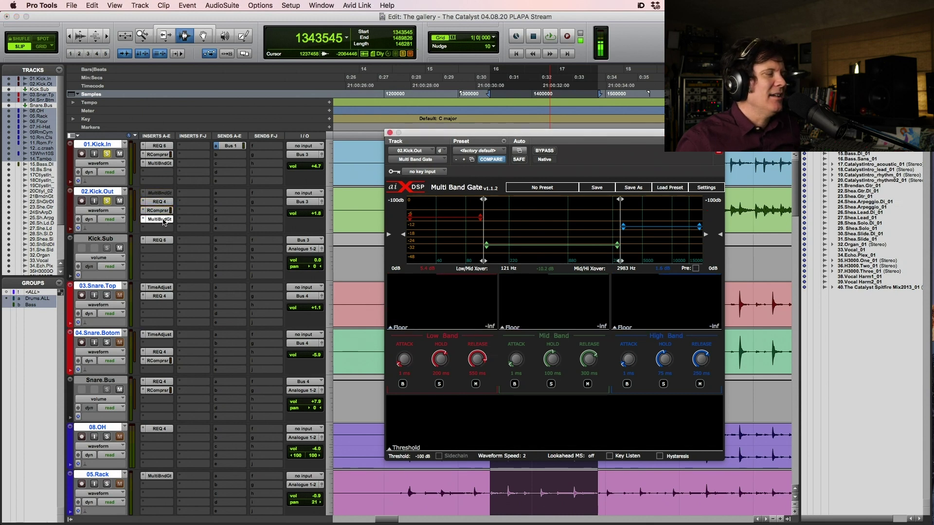
click(108, 154)
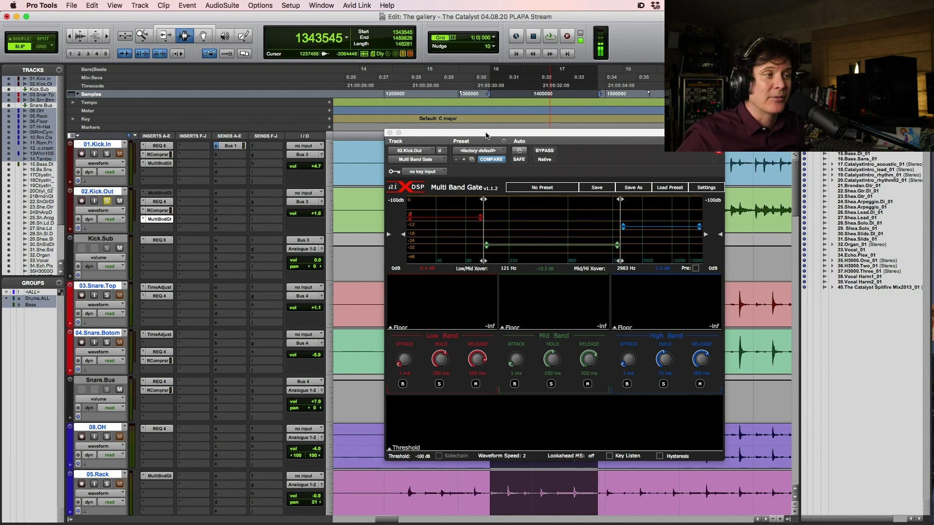
key(space)
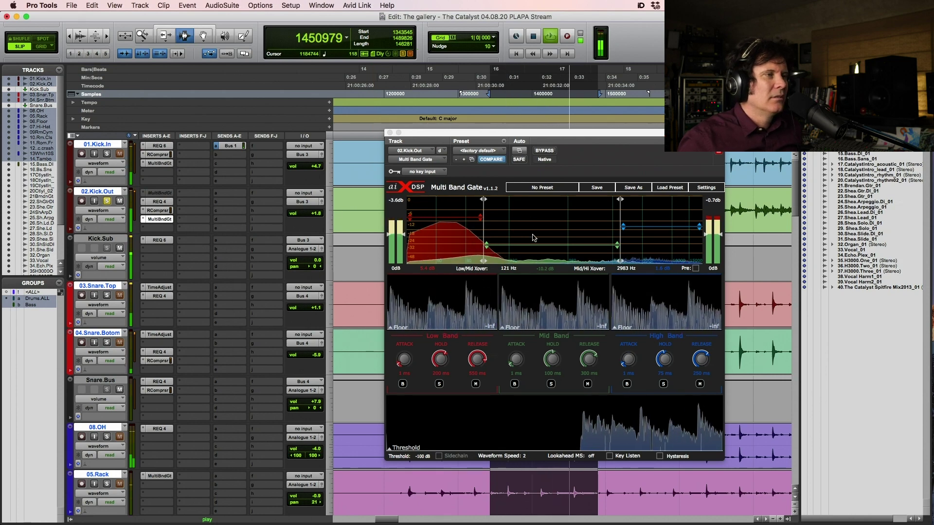
key(space)
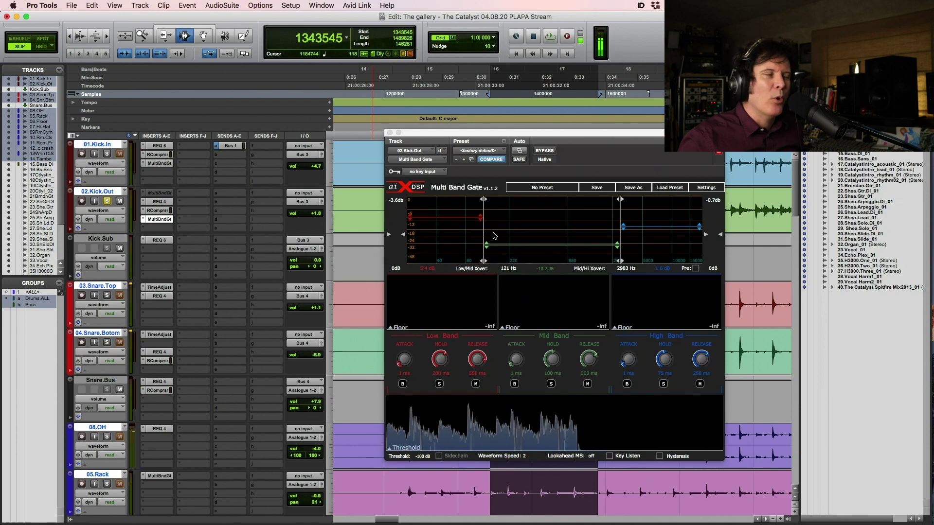
Step: Check the Bus 1 send on 01.Kick.In, set the 02.Kick.Out gate's key input to Bus 1, and play the selection
click(232, 146)
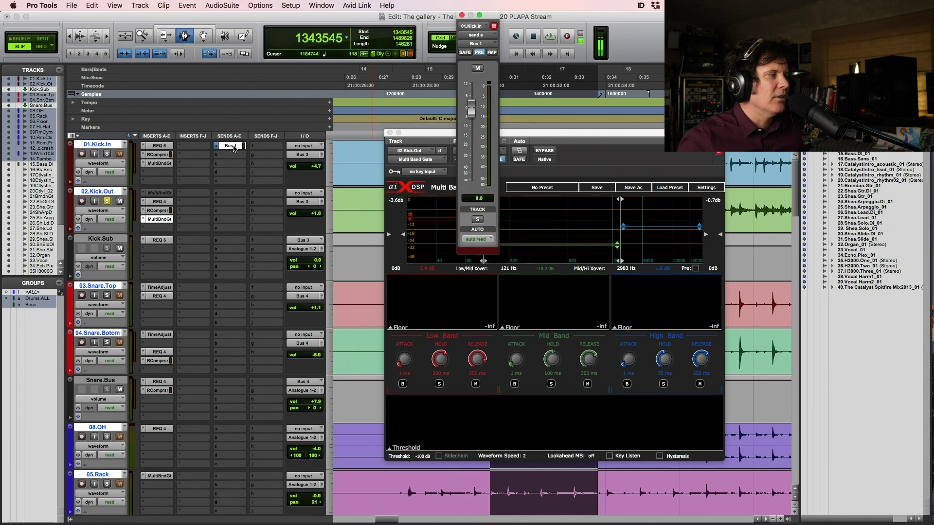
click(462, 16)
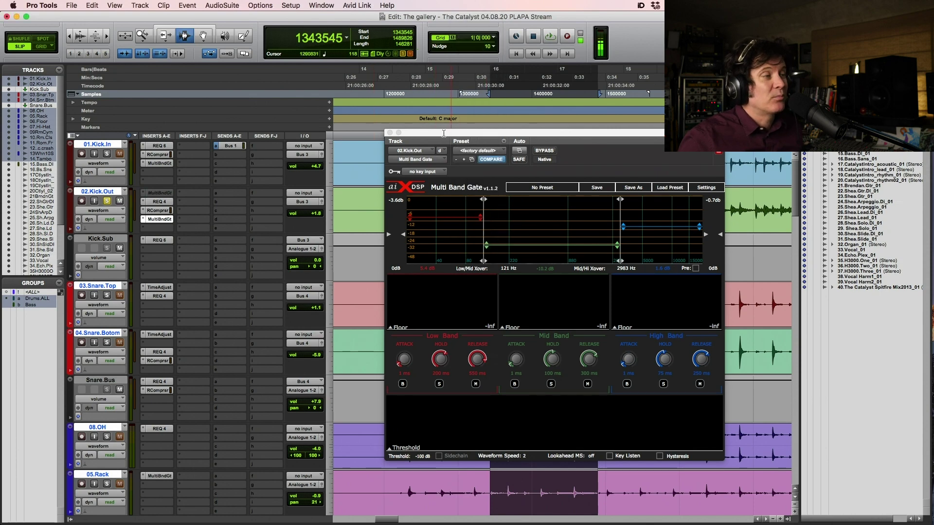
click(435, 173)
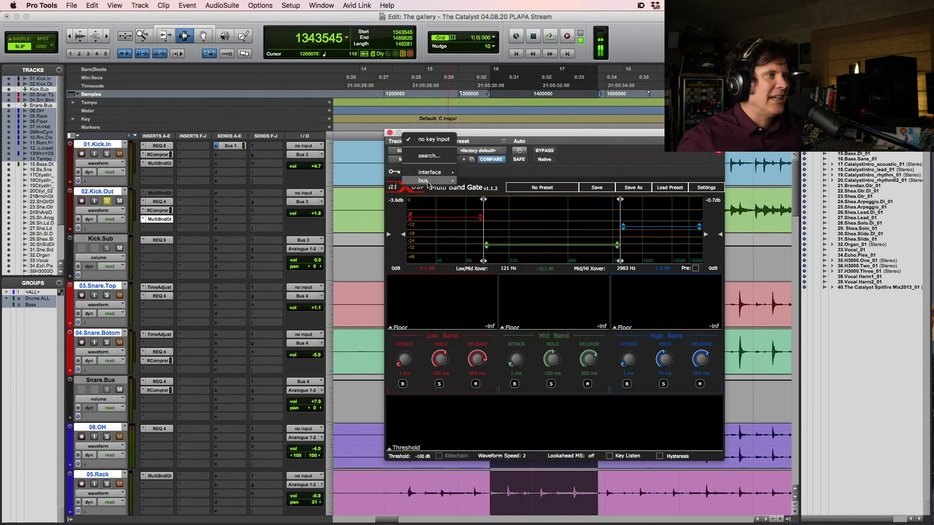
mouse_move(428, 181)
click(491, 10)
key(space)
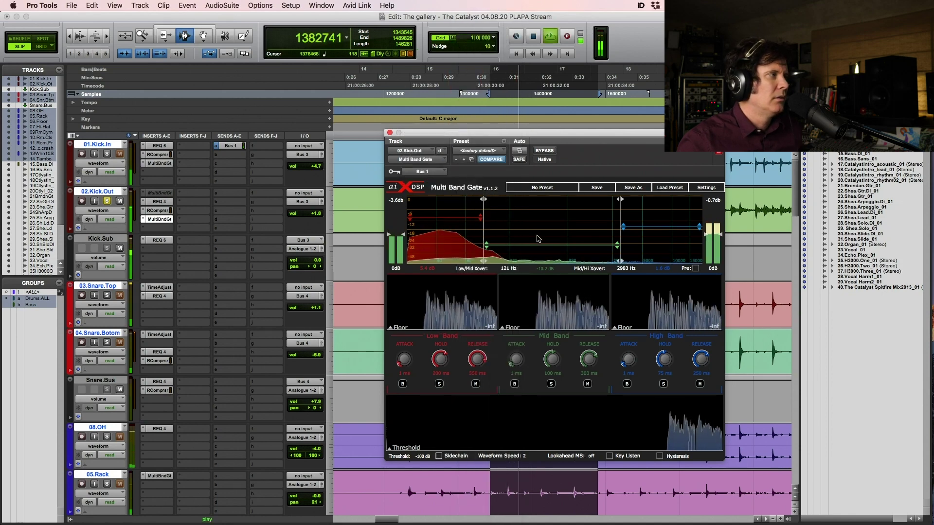
key(space)
Step: Inspect the Bus 1 send level of 01.Kick.In during playback, and listen to 02.Kick.Out with its gate bypassed
click(230, 145)
key(space)
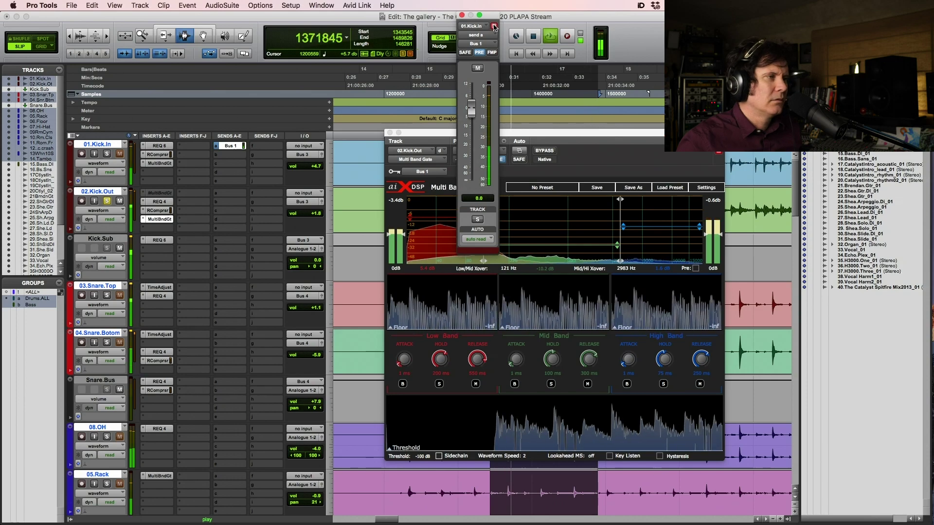
click(463, 16)
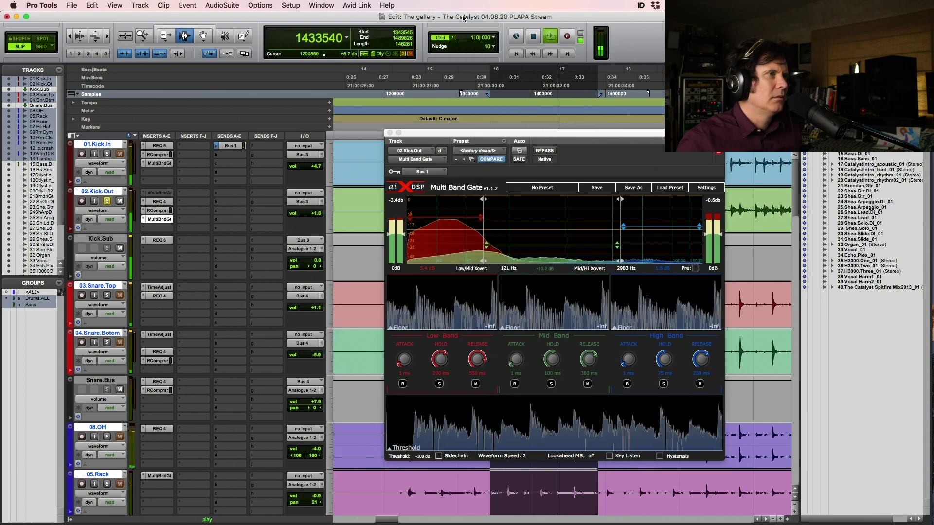
click(544, 150)
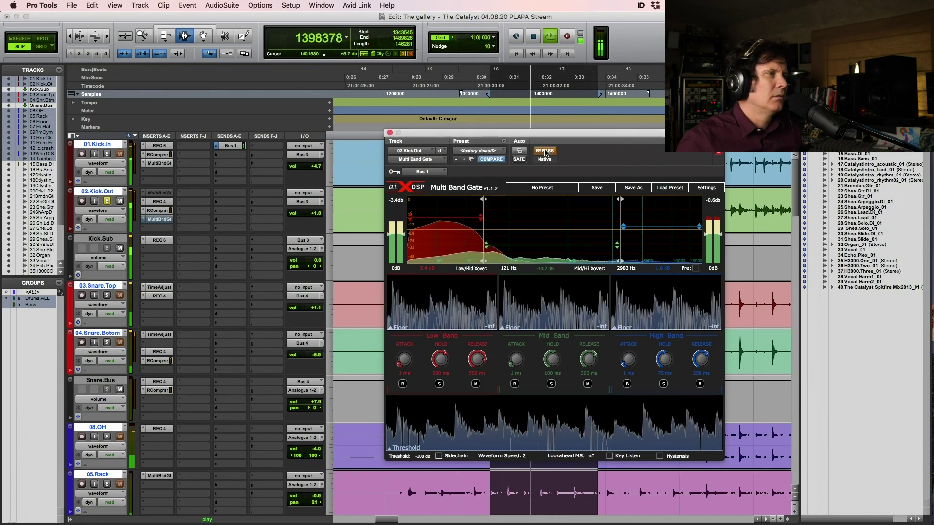
Step: Reactivate the gate with a 137 Hz Low/Mid crossover, a -18.6 dB mid level, and a slower low-band attack with shorter hold and release
click(545, 151)
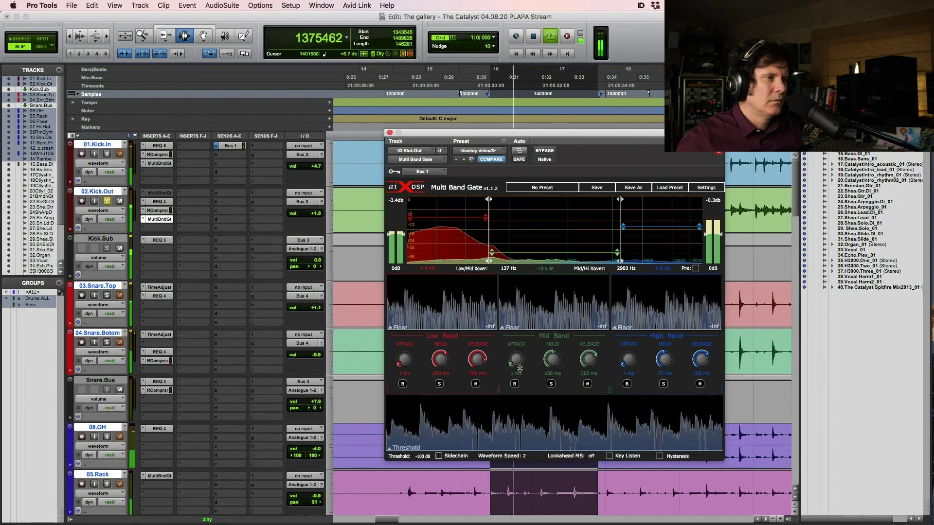
drag(407, 363, 409, 339)
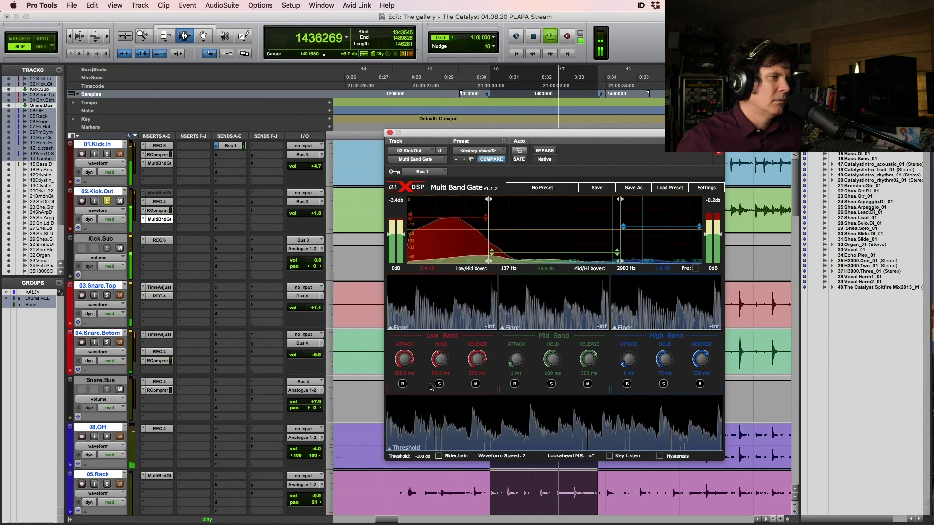
drag(473, 368, 475, 382)
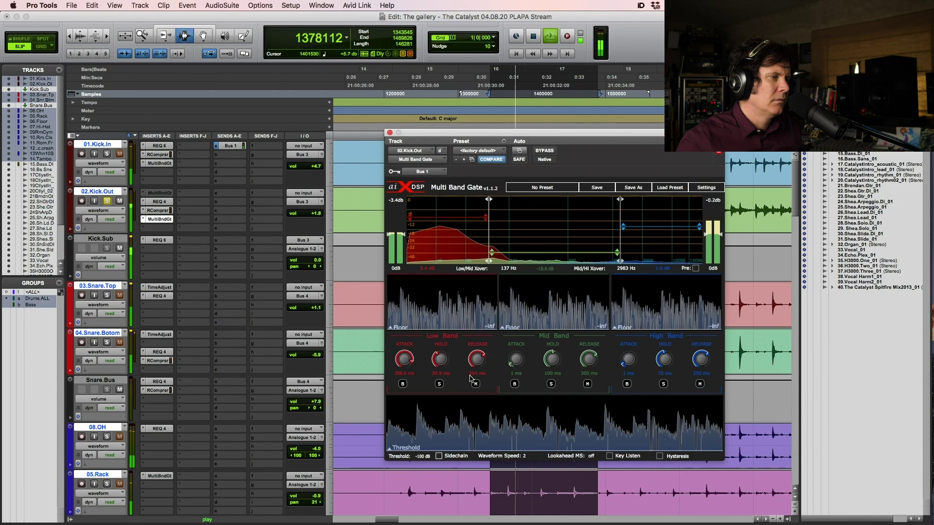
Step: Set the 02.Kick.Out gate's mid band attack and hold to 0 ms and shorten its release to about 2 ms
drag(518, 329, 530, 290)
drag(547, 358, 548, 385)
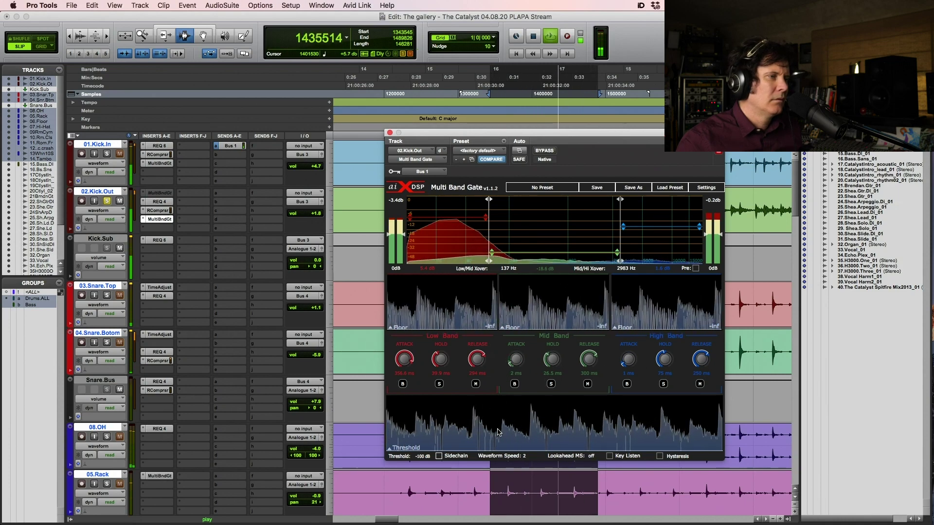
drag(553, 356, 572, 372)
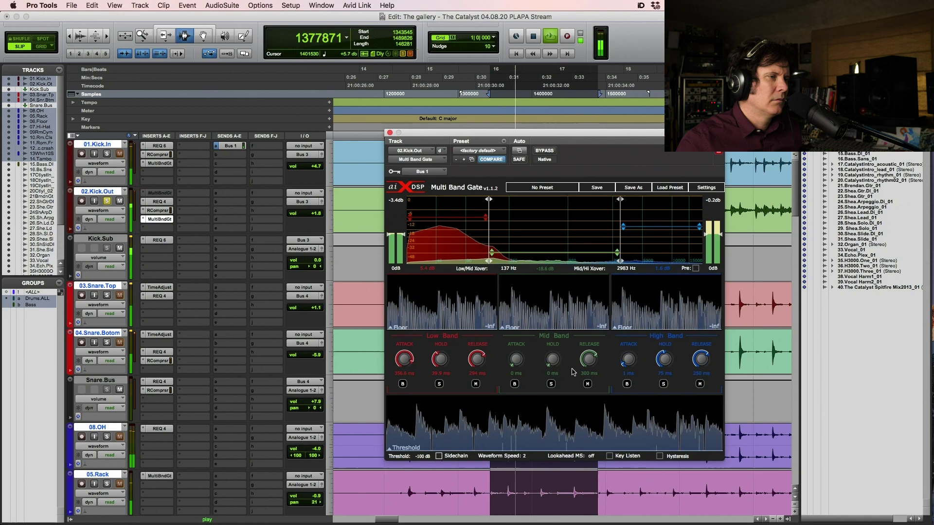
drag(579, 422, 577, 419)
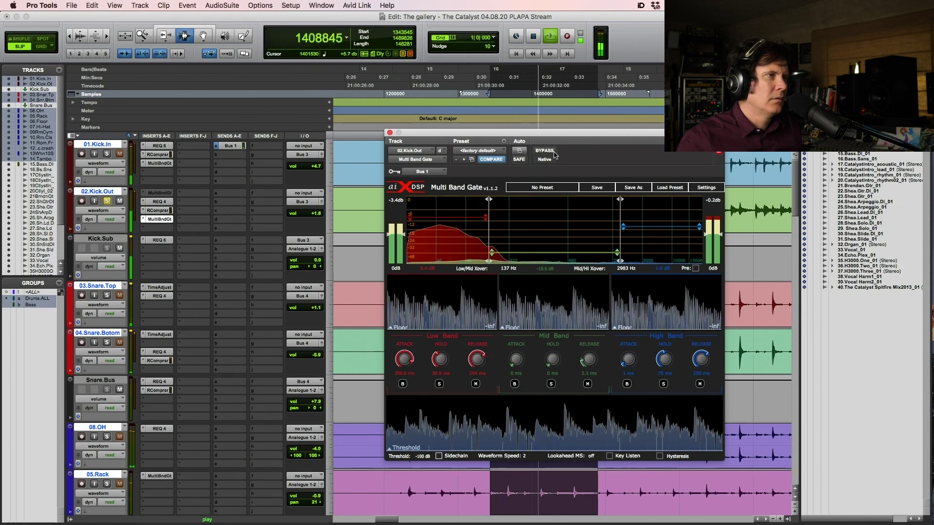
Step: Compare 02.Kick.Out with the adjusted gate bypassed and active, and stop playback
click(552, 152)
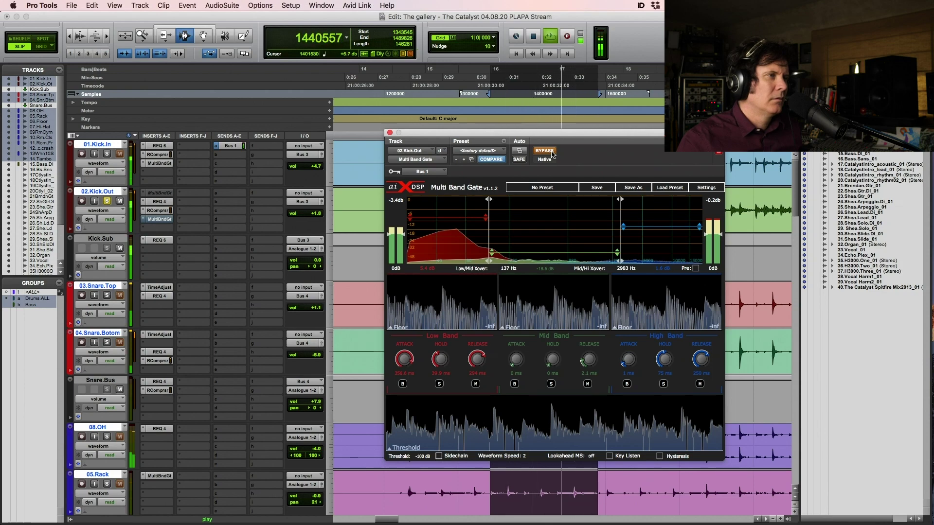
click(553, 153)
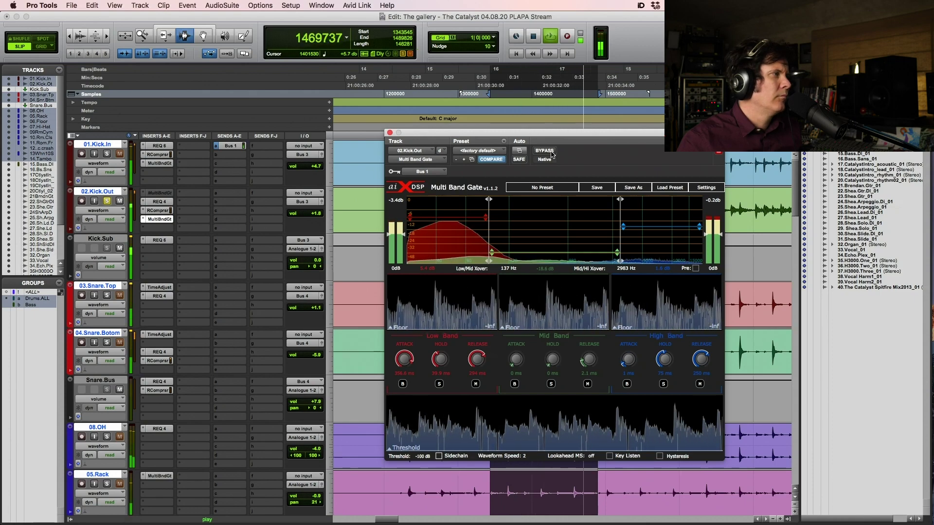
key(space)
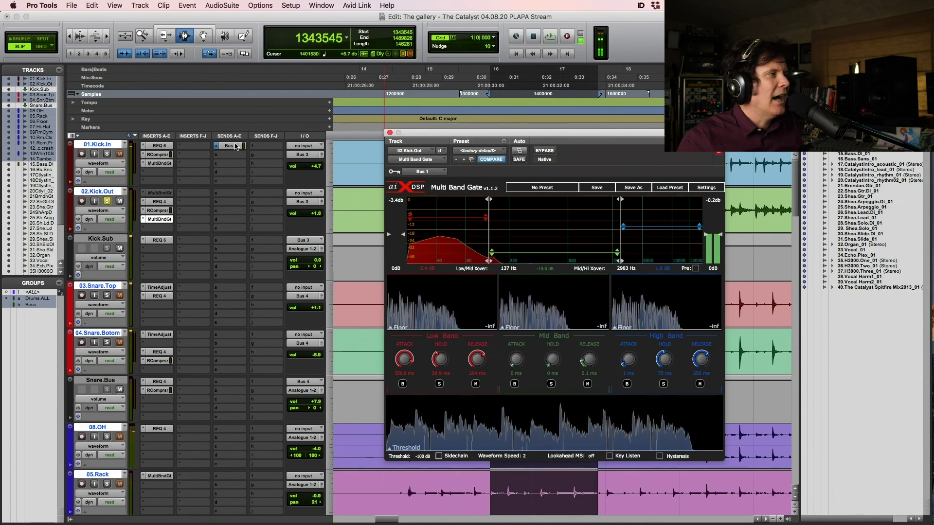
Step: Add a Bus 2 (Mono) send to 01.Kick.In and set the 02.Kick.Out gate's key input to Bus 2
click(236, 146)
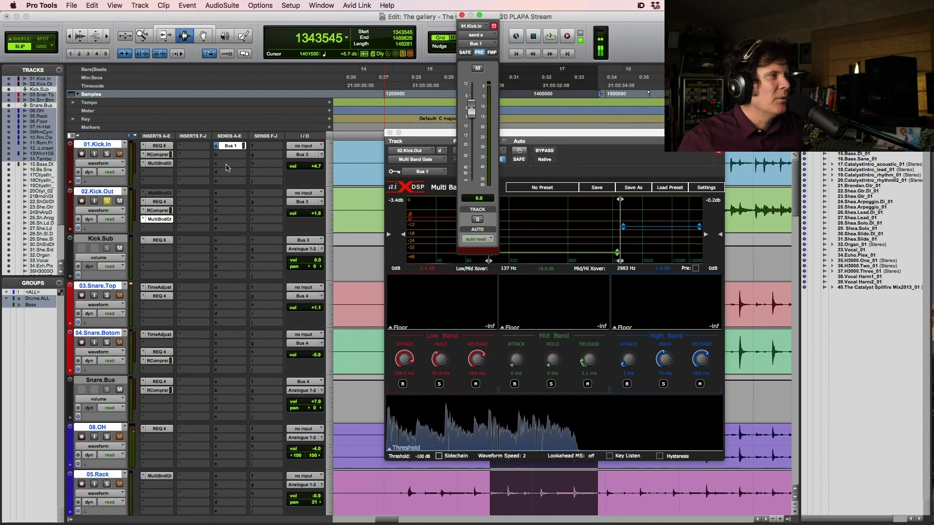
click(215, 155)
mouse_move(243, 163)
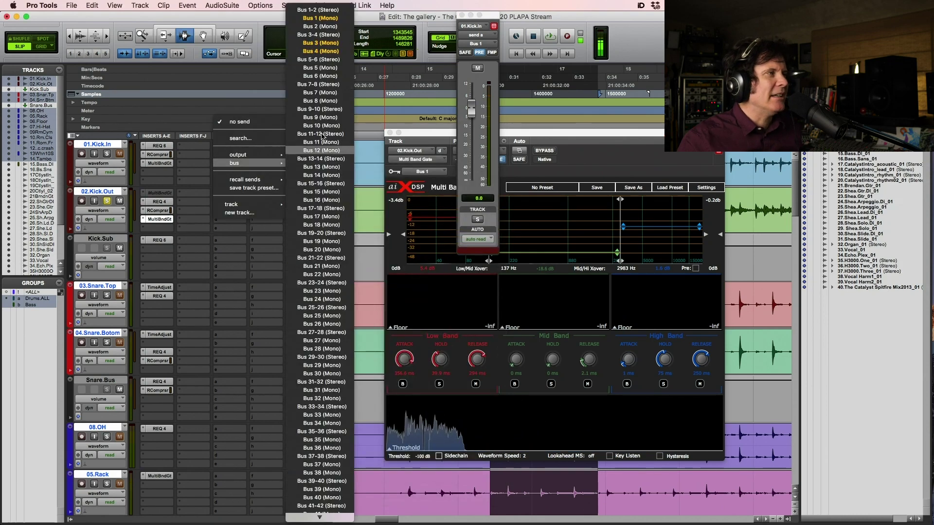
click(320, 27)
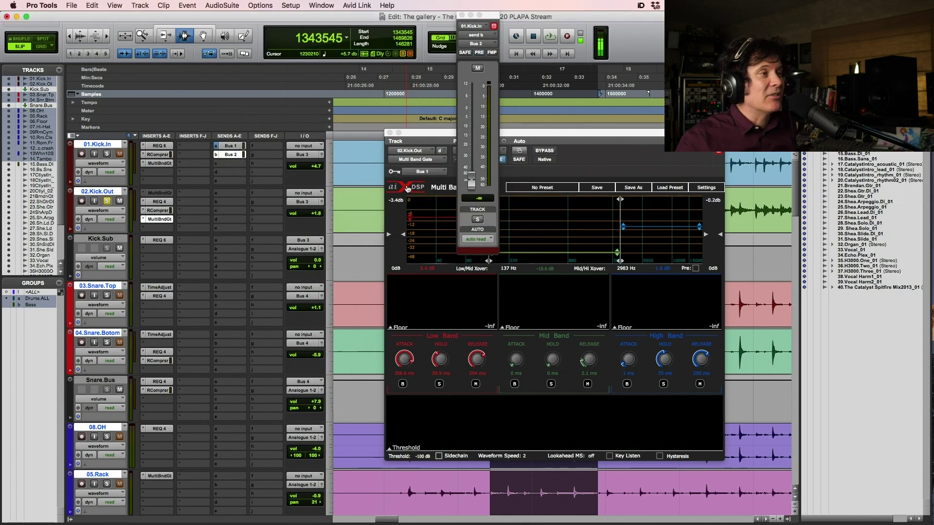
click(424, 171)
mouse_move(433, 181)
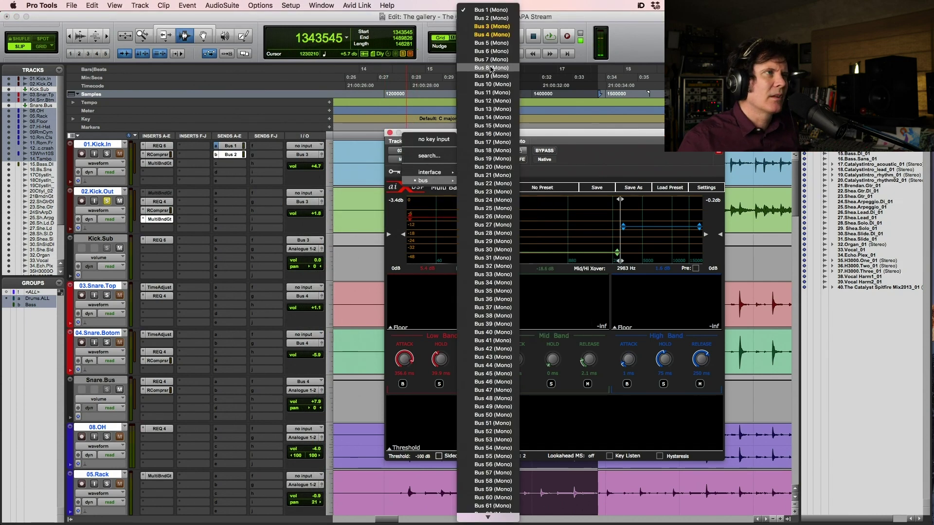
click(502, 18)
Step: Set the 01.Kick.In Bus 2 send level to 0.0 dB during playback, and solo 01.Kick.In together with 02.Kick.Out
key(space)
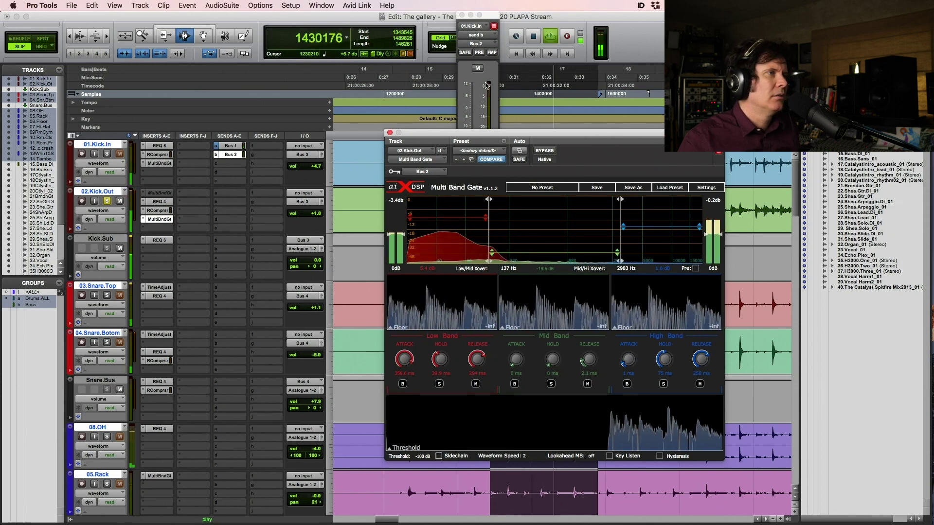
drag(474, 15, 438, 16)
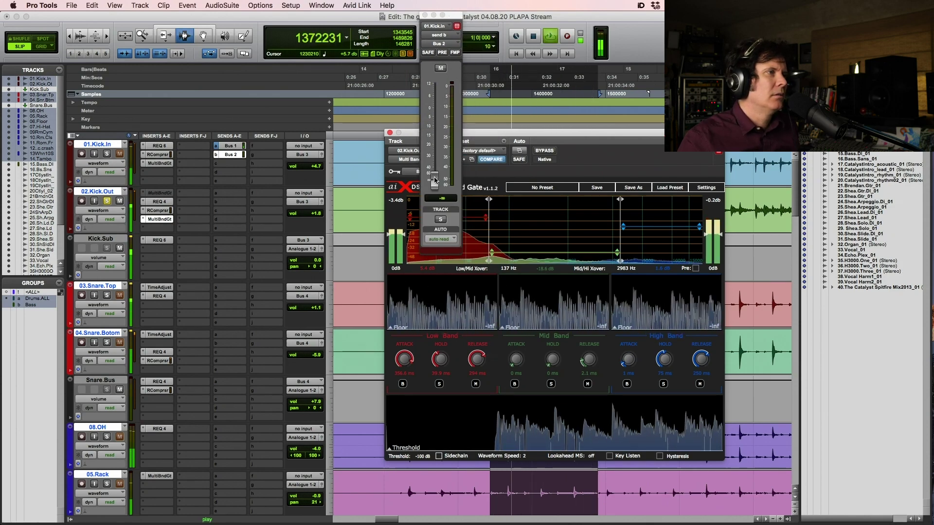
alt+click(440, 181)
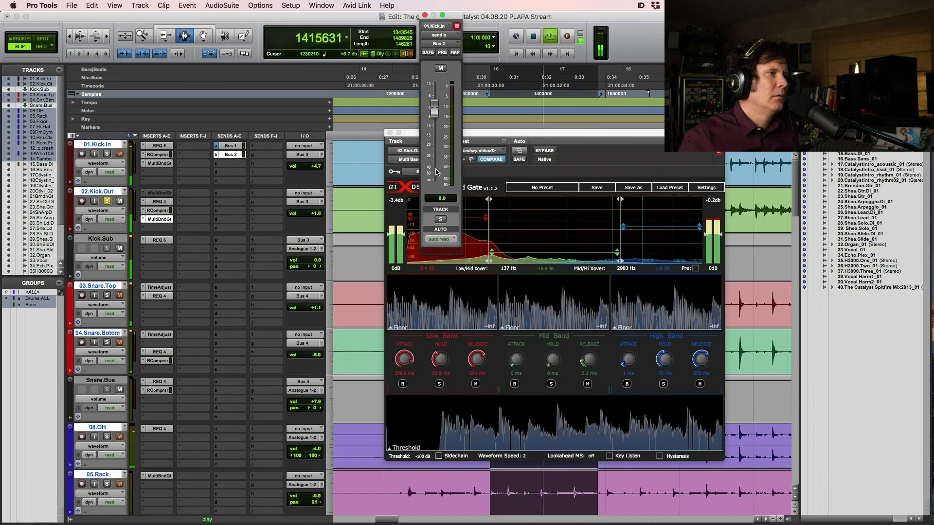
key(space)
click(111, 158)
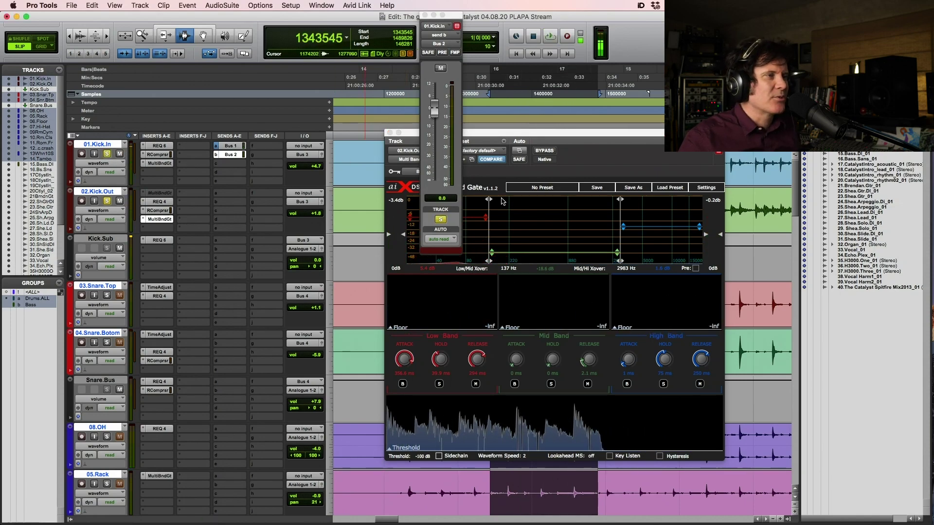
Step: Play the looped section and compare 02.Kick.Out with its Multi Band Gate bypassed and active
key(space)
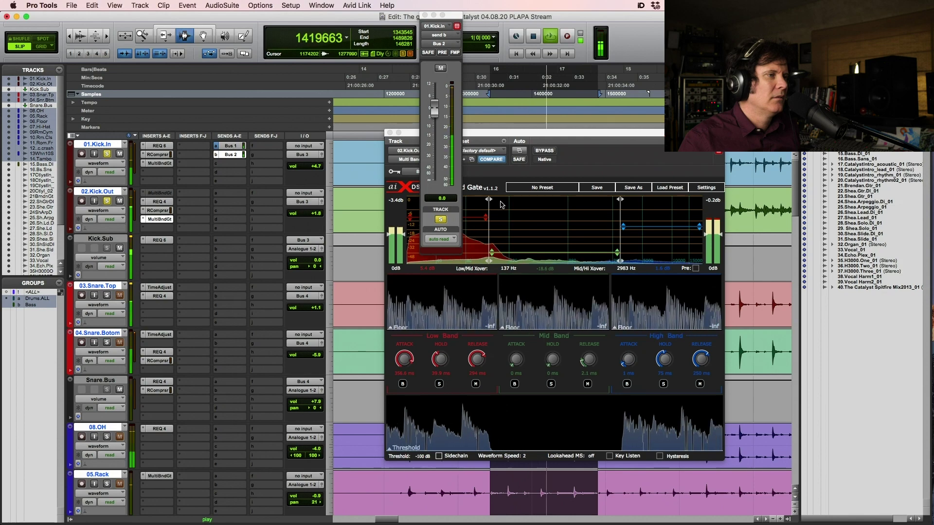
click(550, 153)
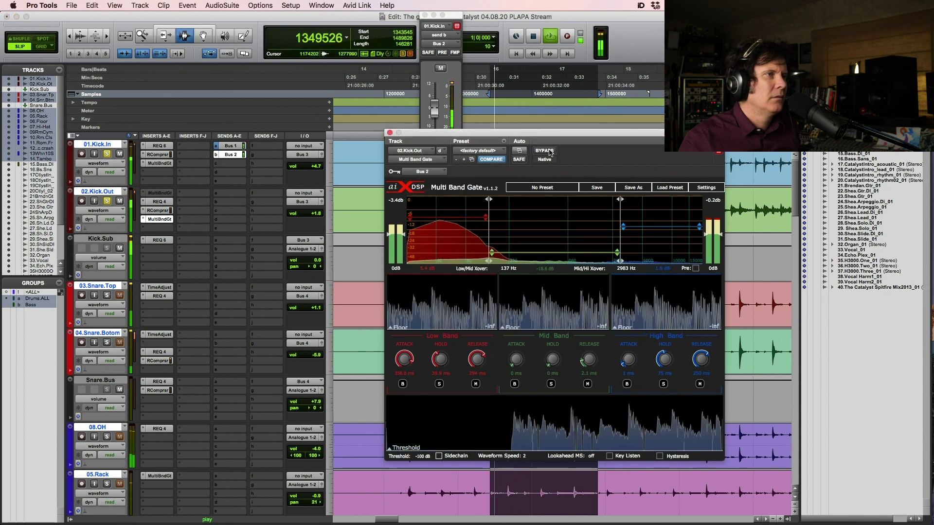
click(550, 153)
click(550, 153)
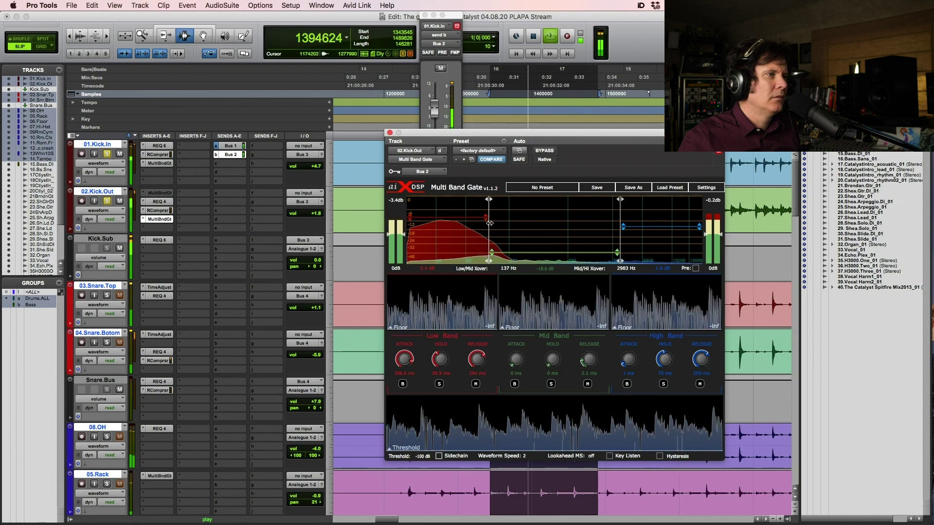
Step: Raise the 02.Kick.Out gate's Low/Mid crossover to 152 Hz and check the change by toggling the gate's bypass
drag(492, 225, 494, 226)
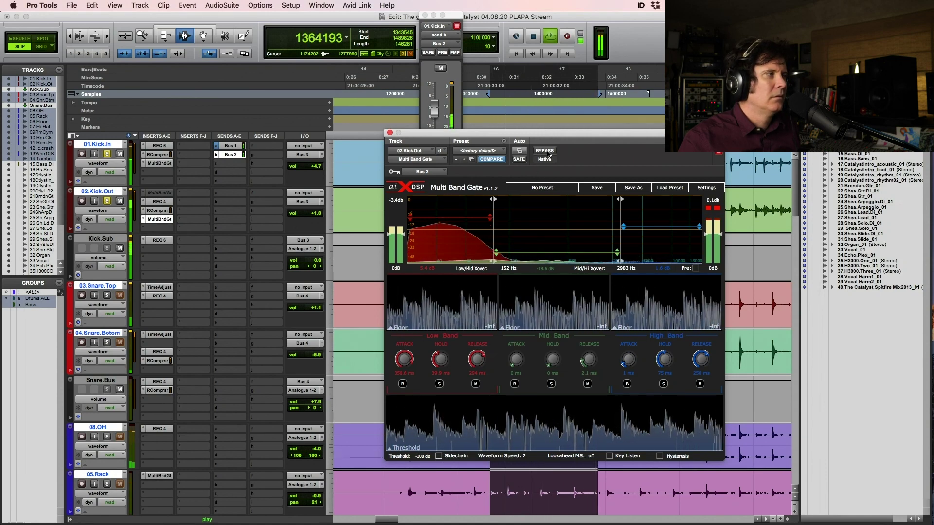
click(546, 152)
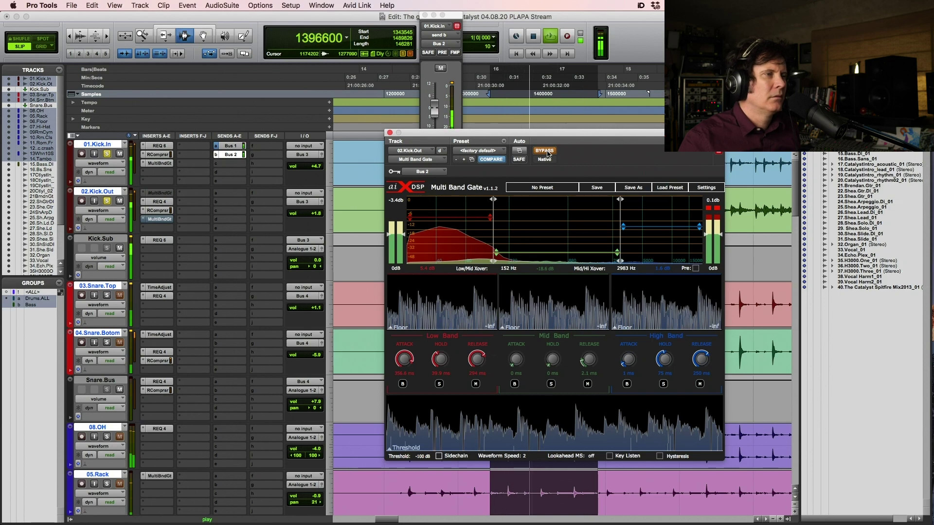
click(547, 151)
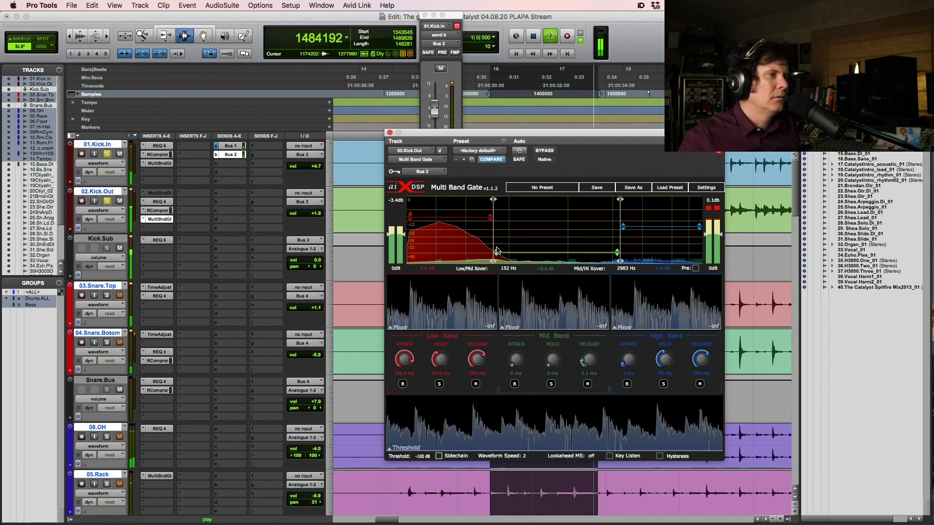
Step: Raise the 02.Kick.Out gate's mid band level to about -4.6 dB, then stop playback and close the gate's window
drag(497, 239, 497, 240)
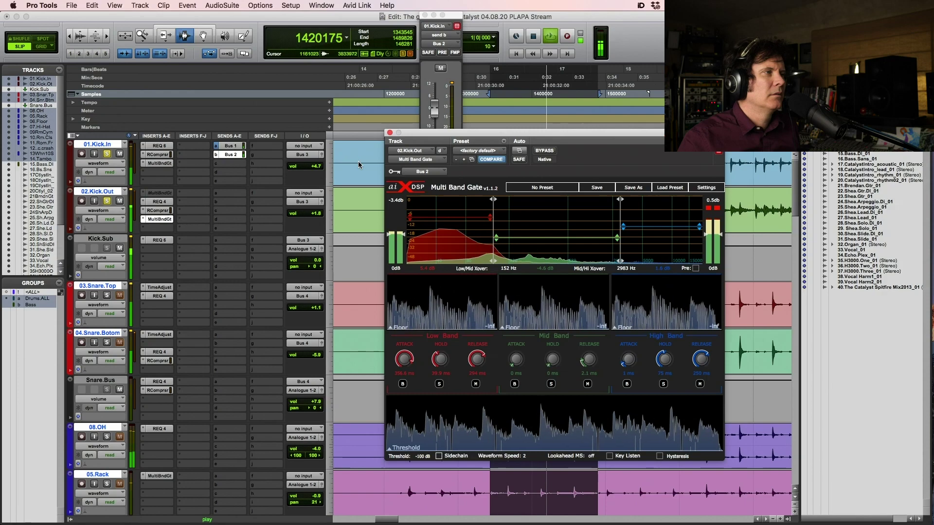
key(space)
click(353, 128)
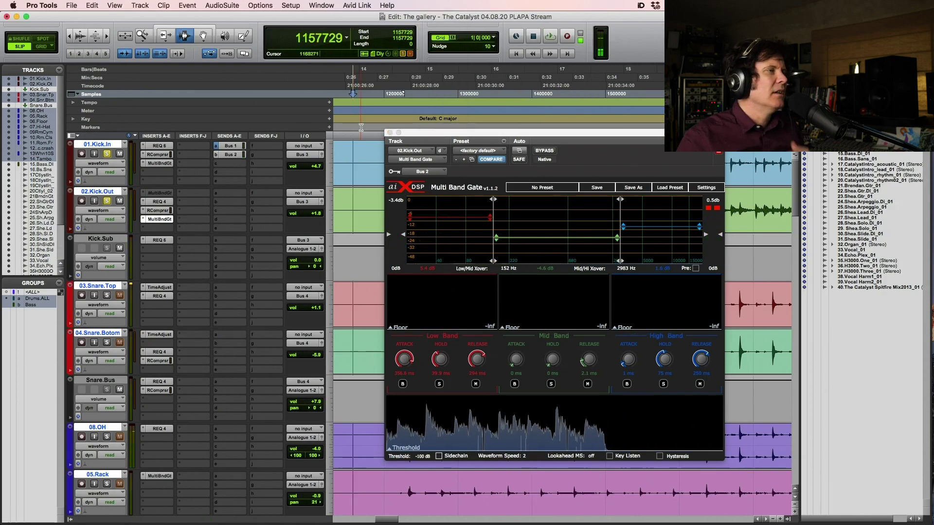
click(389, 133)
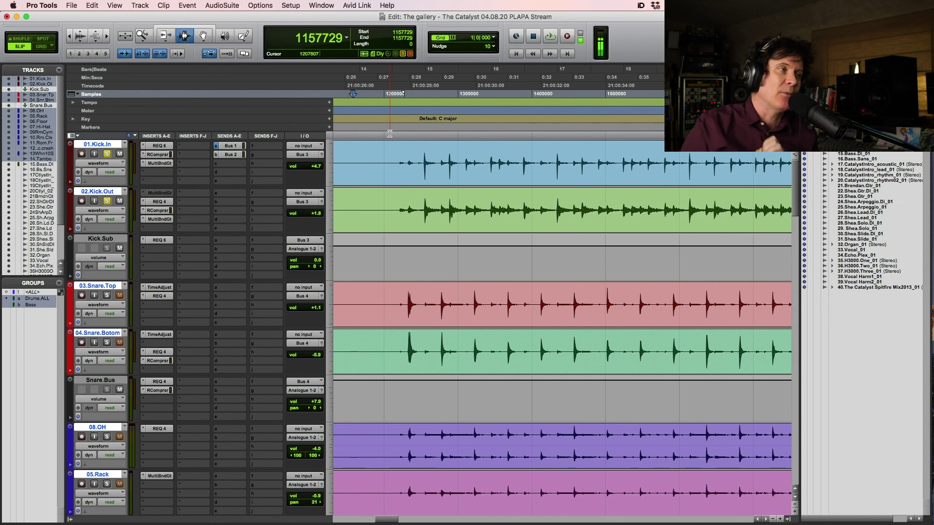
Step: Solo the rest of the drum tracks with the kicks, play from sample 1213737, and try the 02.Kick.Out gate bypassed
click(232, 149)
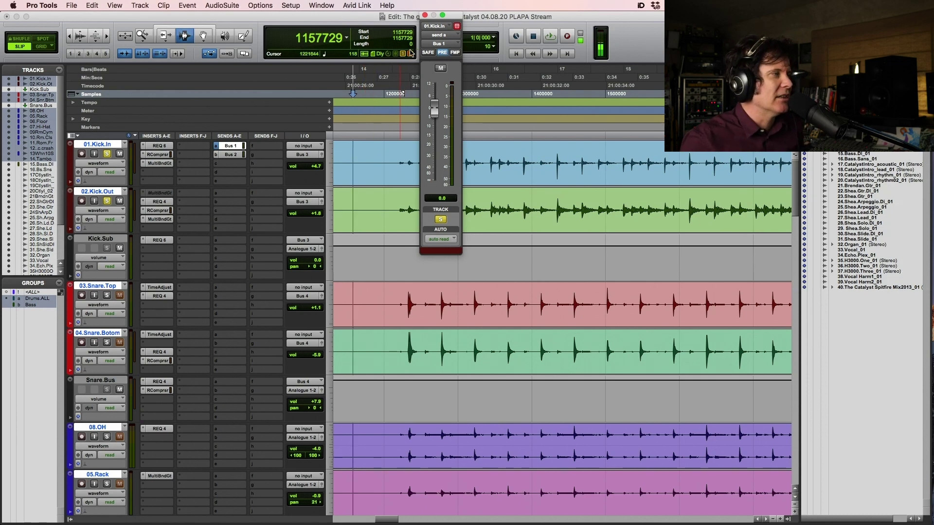
click(394, 164)
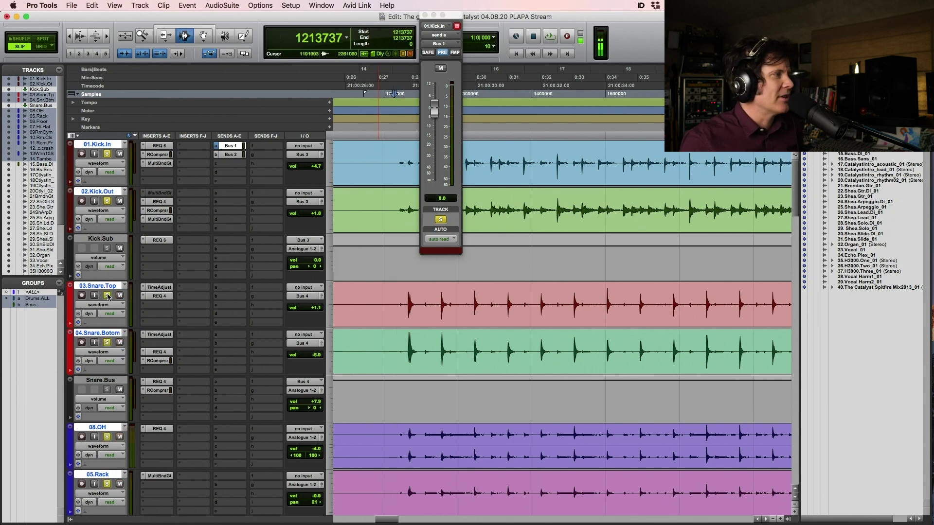
key(space)
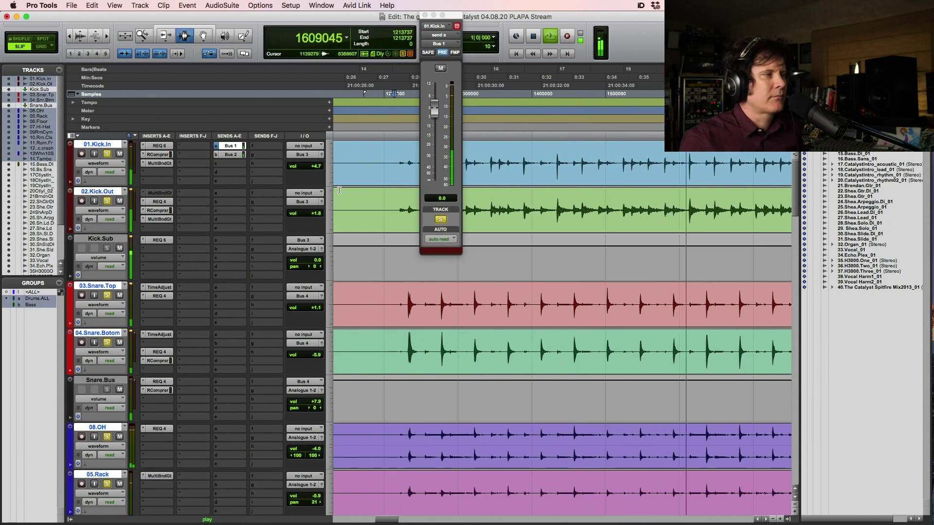
click(165, 220)
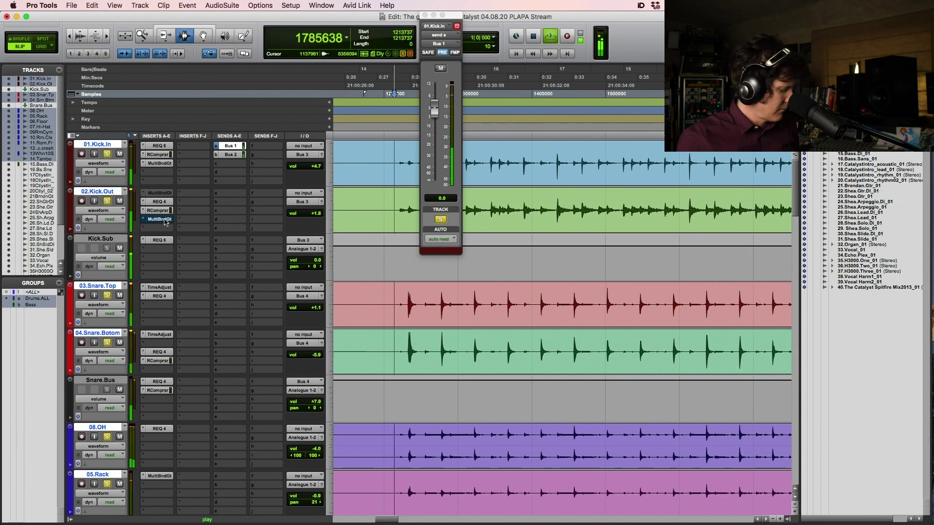
Step: Replay the soloed drums from the same position, close the 01.Kick.In send window, and stop playback
key(super+bracketleft)
key(super+bracketleft)
key(space)
key(space)
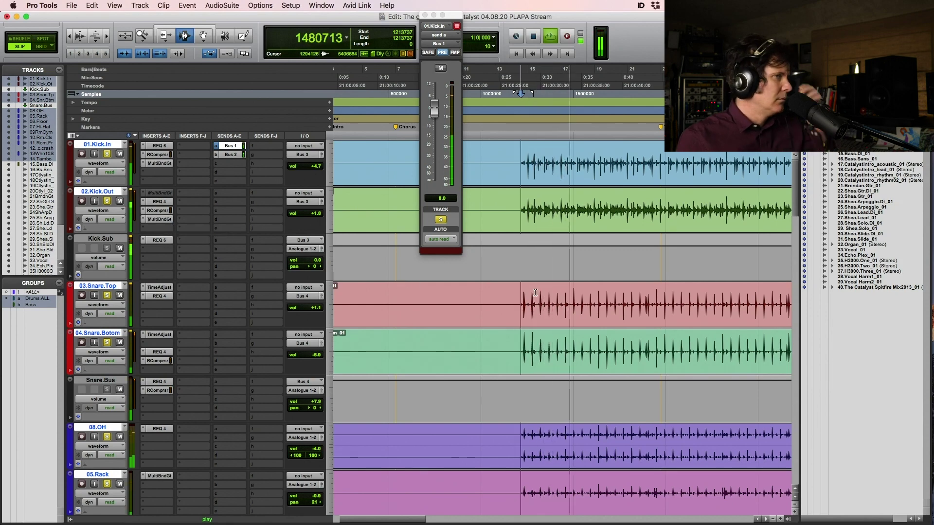
click(424, 16)
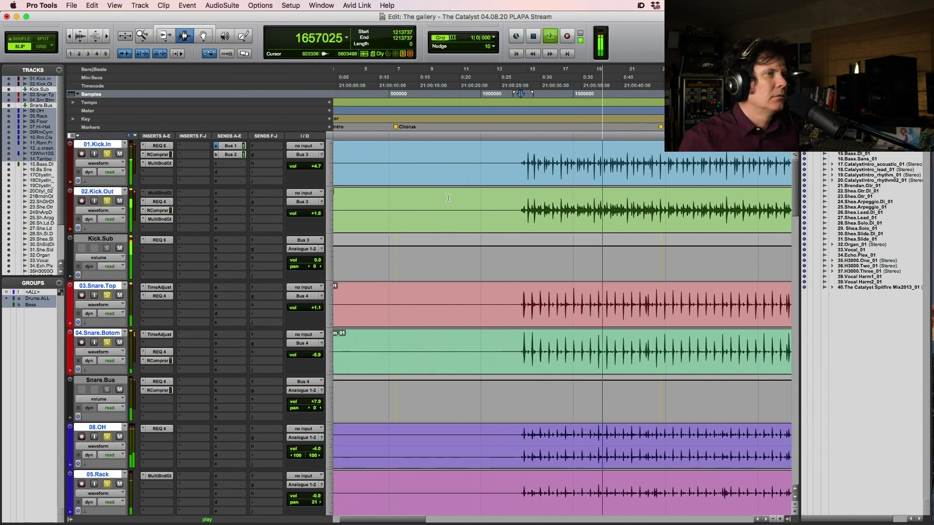
key(space)
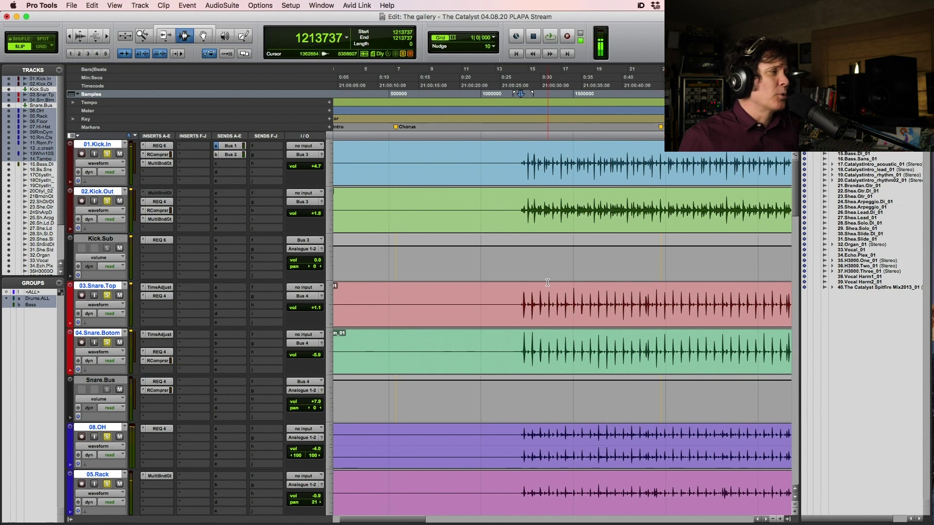
Step: Play the soloed drums into the verse and examine the snare, overhead, tom, hi-hat, room and percussion tracks
scroll(547, 282, down, 3)
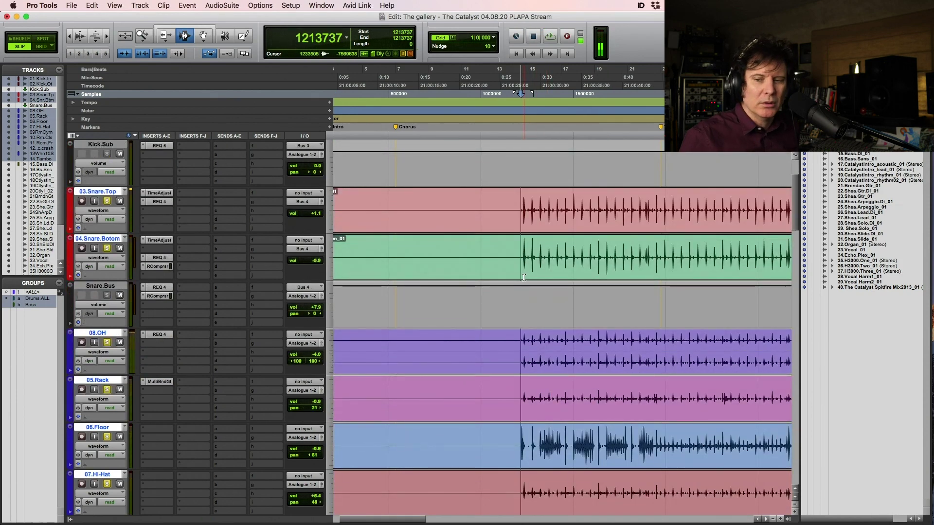
key(space)
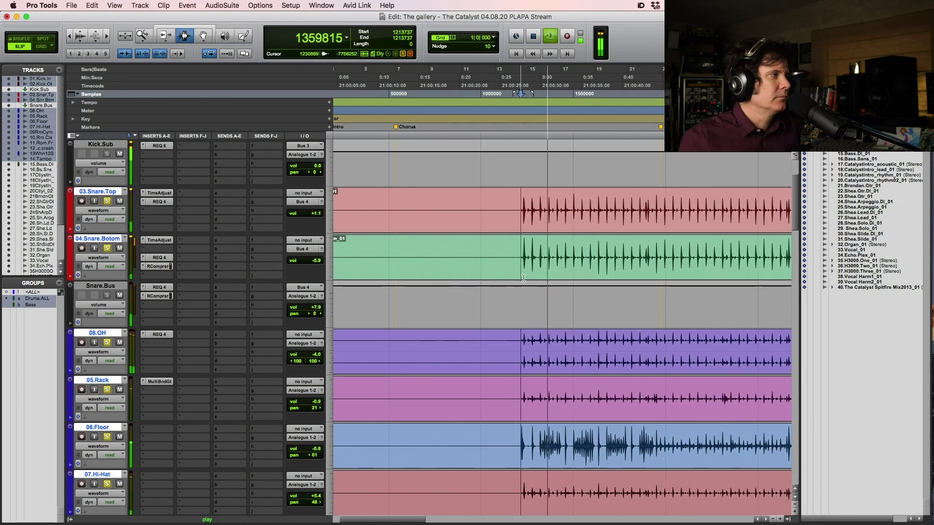
scroll(524, 278, down, 15)
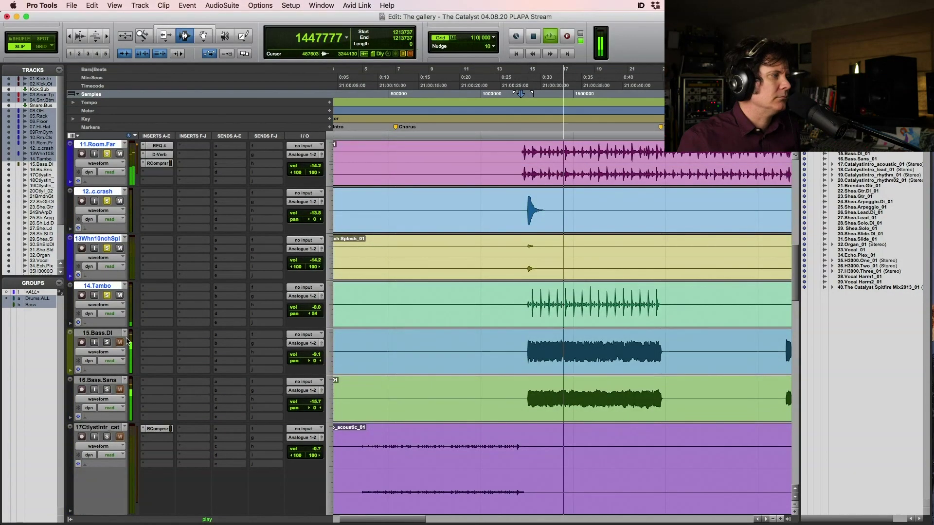
scroll(564, 345, up, 5)
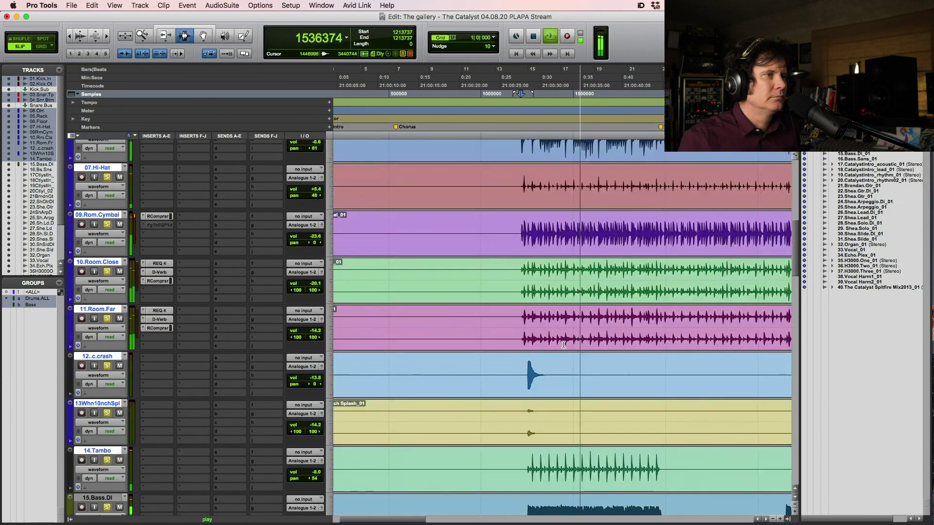
scroll(564, 345, up, 5)
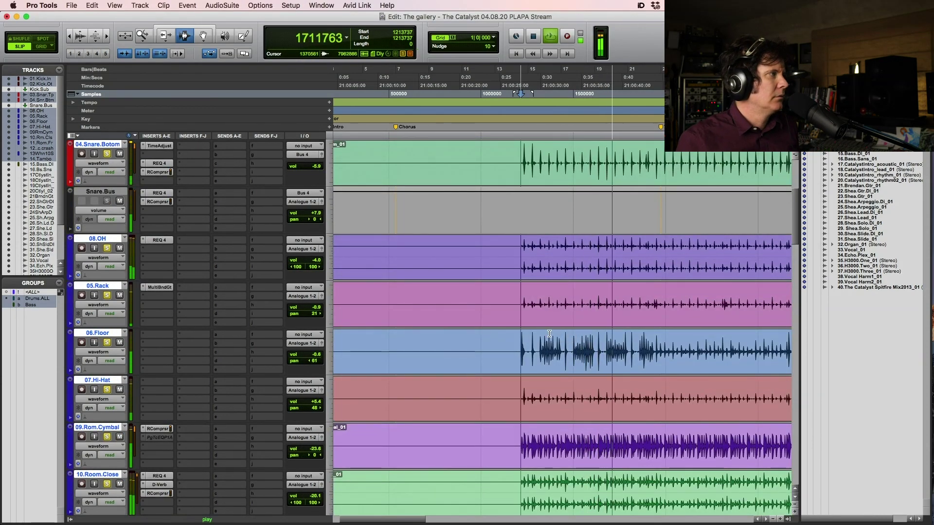
scroll(454, 258, down, 10)
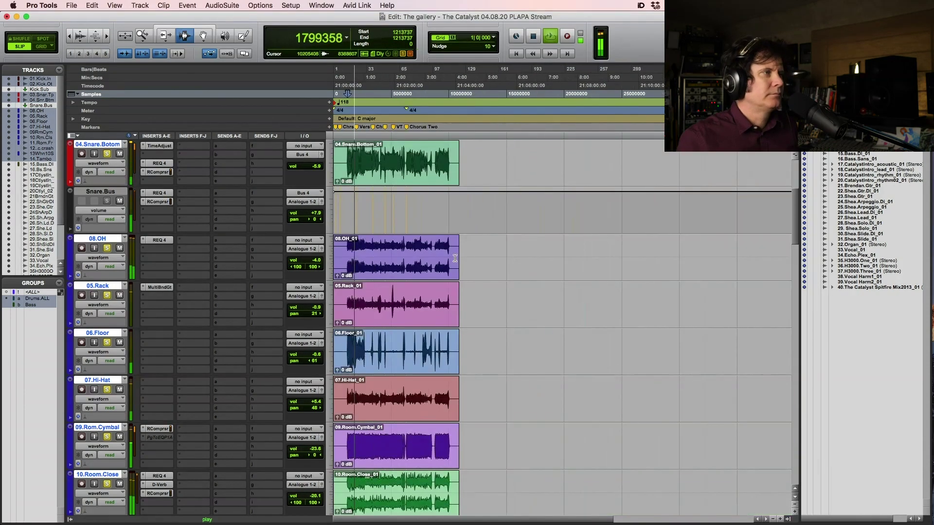
scroll(399, 223, up, 4)
drag(362, 159, 452, 163)
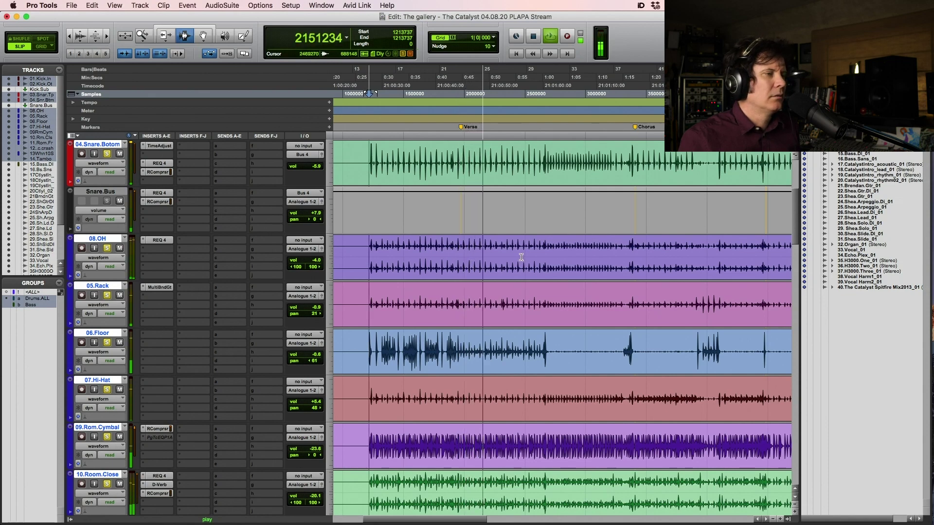
scroll(521, 257, down, 1)
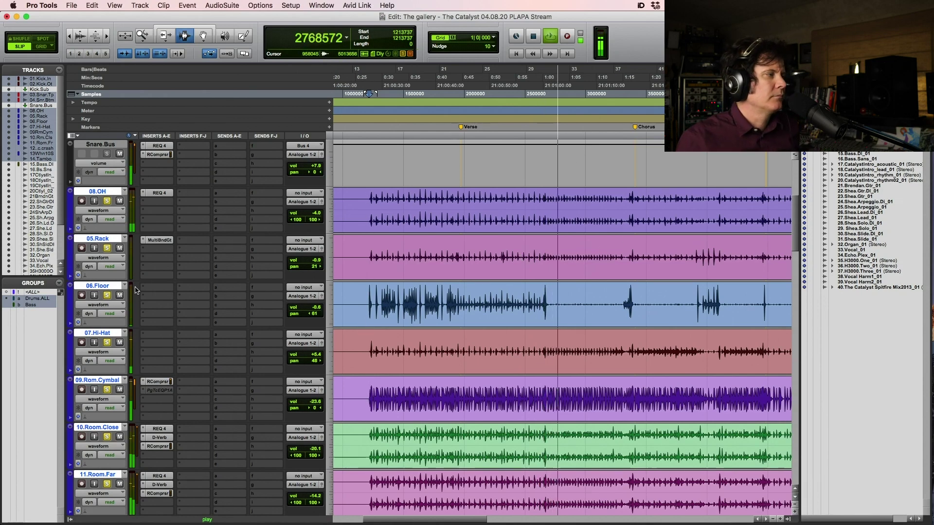
key(space)
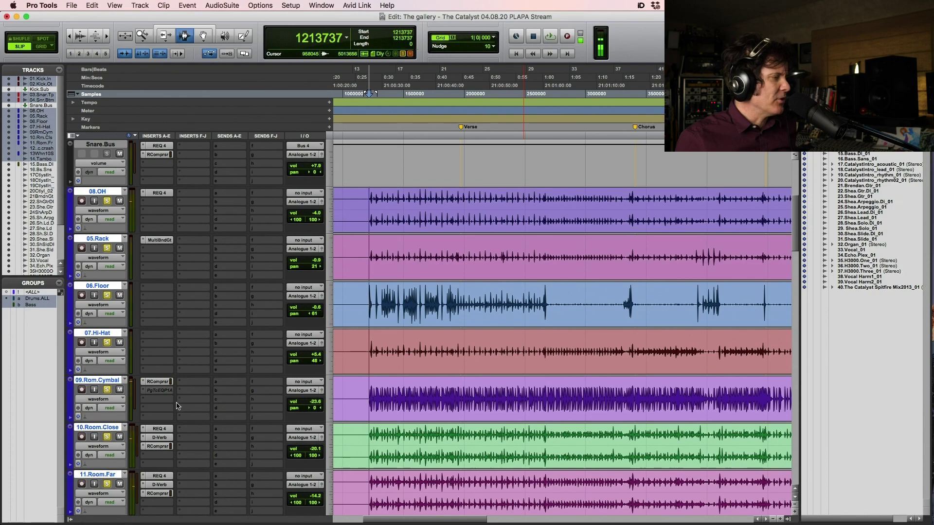
Step: Lower the presenter's microphone track volume to -6.0 dB
scroll(177, 405, down, 20)
scroll(176, 405, down, 12)
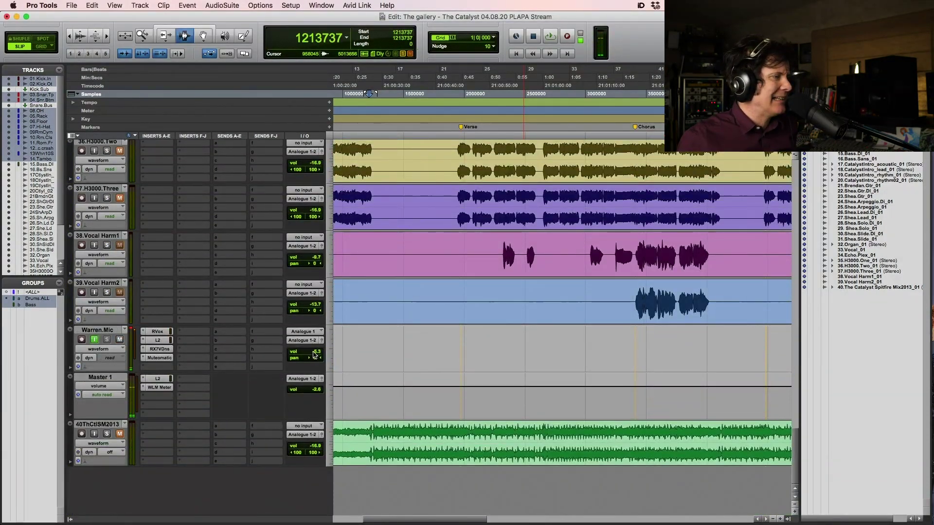
click(315, 354)
drag(314, 355, 313, 355)
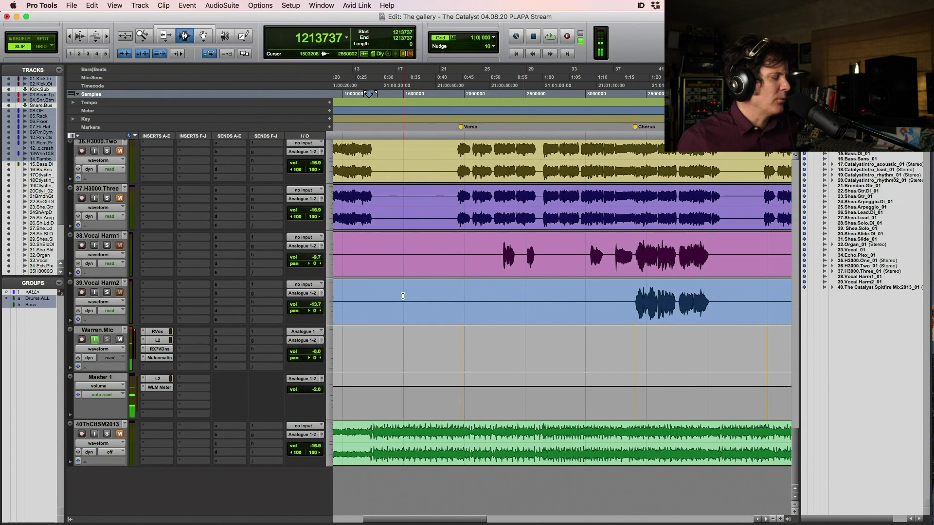
Step: Play the session from sample 1226618, just before the first phrase on lead guitar DI track 26, and stop playback
scroll(417, 270, up, 13)
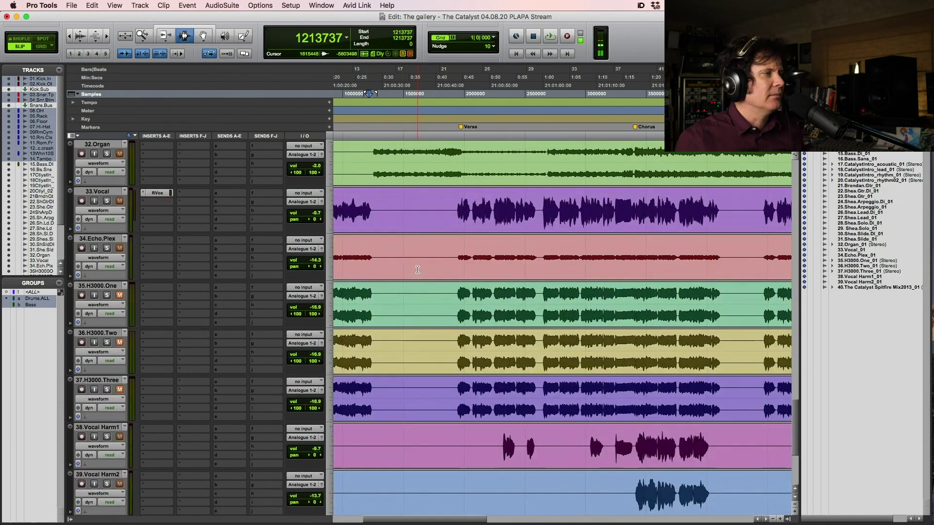
click(380, 315)
key(space)
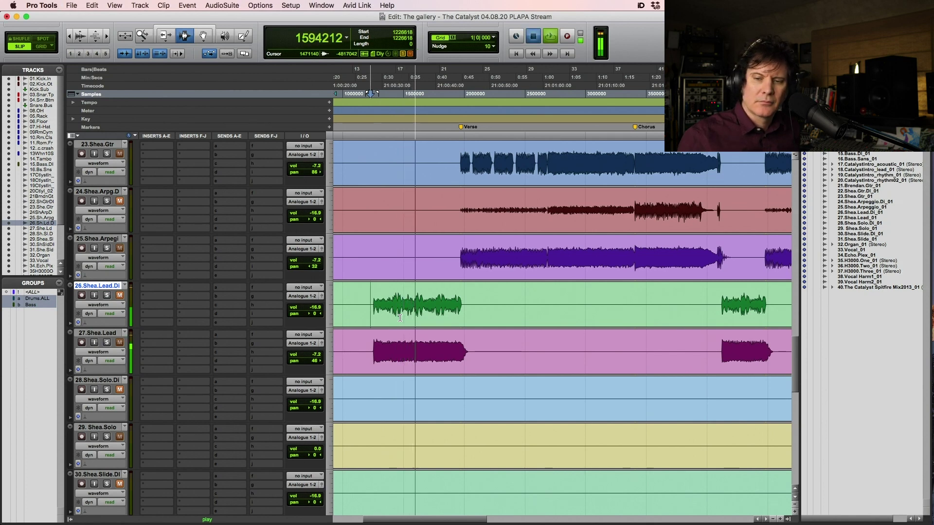
key(space)
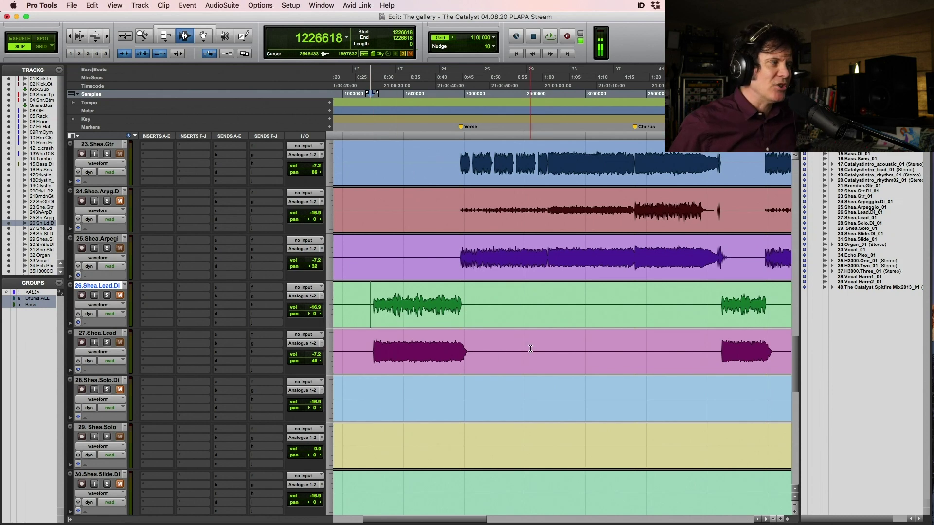
Step: Set the presenter's microphone track volume to -7.3 dB
scroll(530, 349, down, 10)
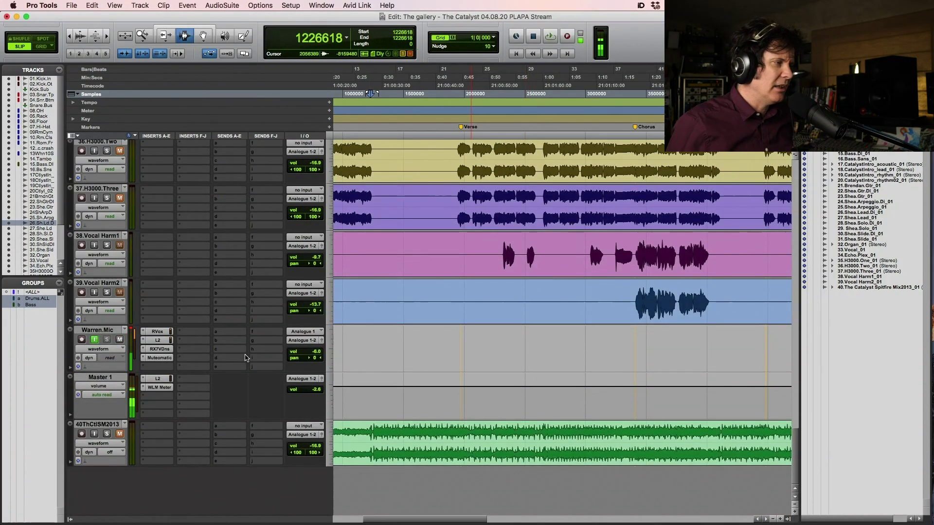
click(305, 353)
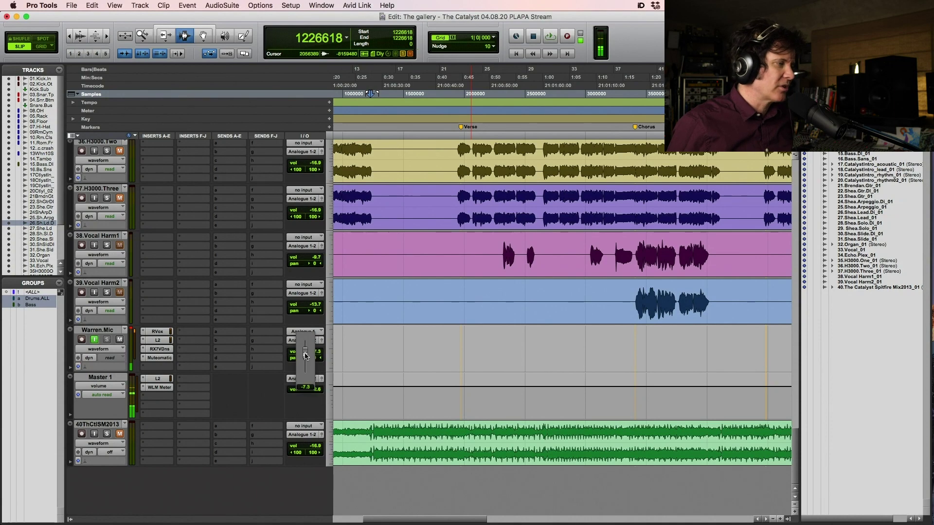
drag(305, 356, 306, 356)
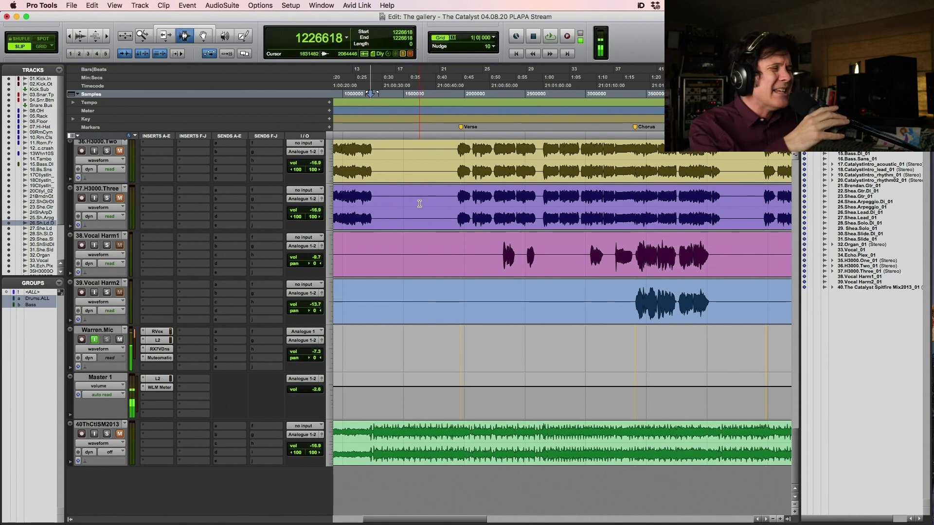
Step: Place the playback start at the tambourine's first hit, sample 1246661, and examine the kick, snare, overhead, tom and room tracks
click(369, 154)
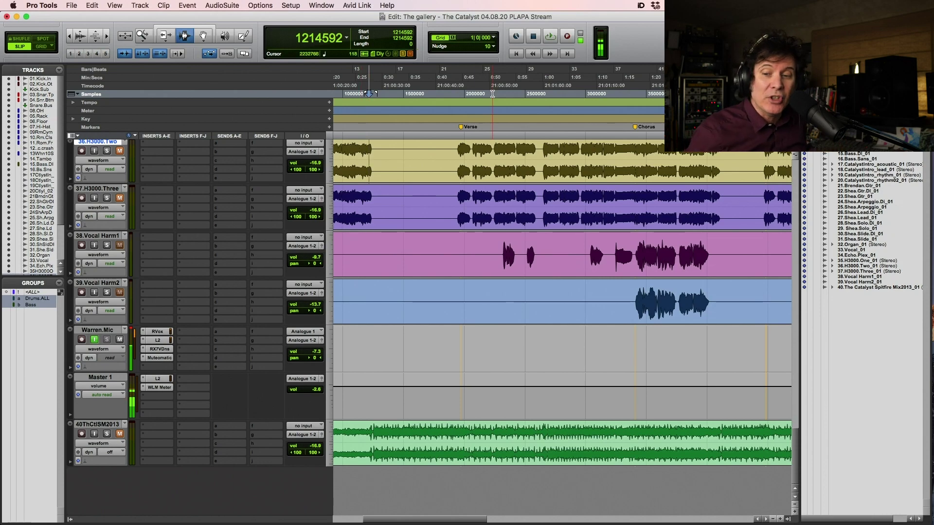
scroll(502, 152, up, 2)
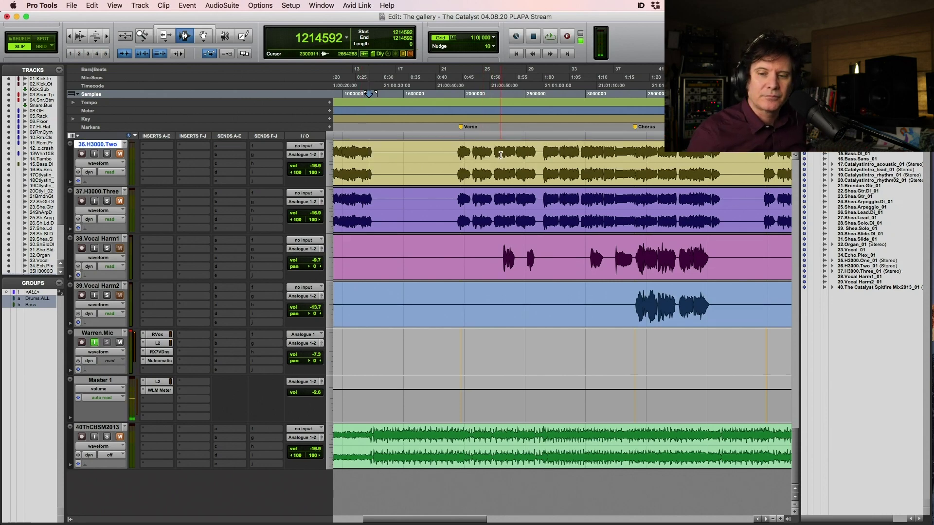
scroll(467, 154, up, 15)
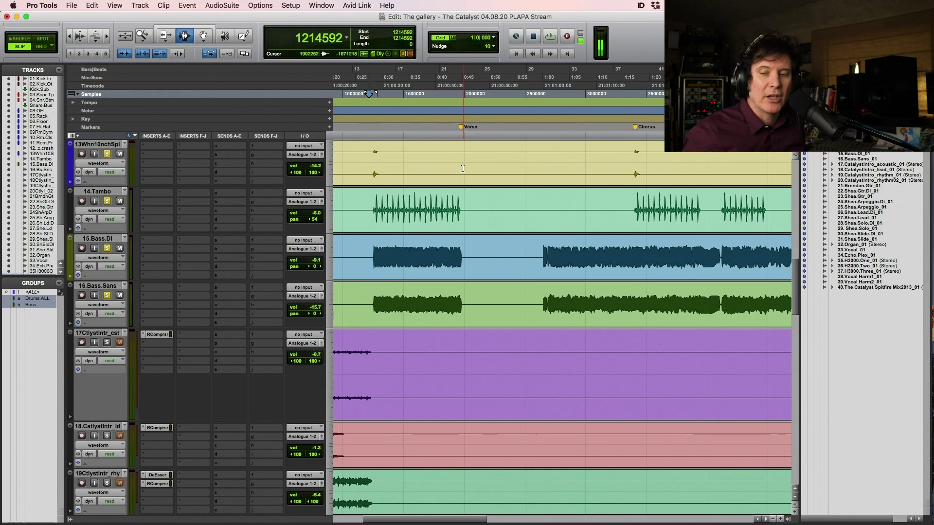
click(373, 201)
scroll(373, 202, up, 8)
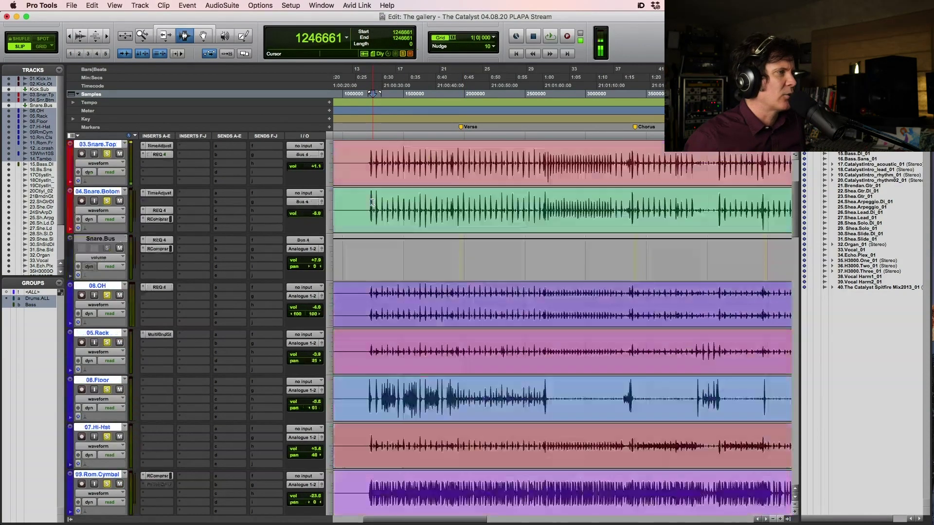
scroll(377, 203, up, 2)
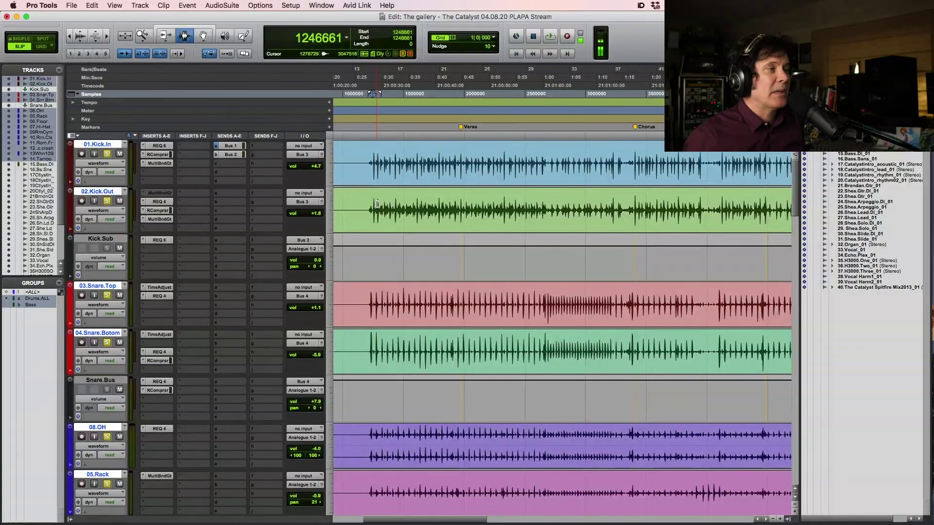
scroll(376, 204, down, 7)
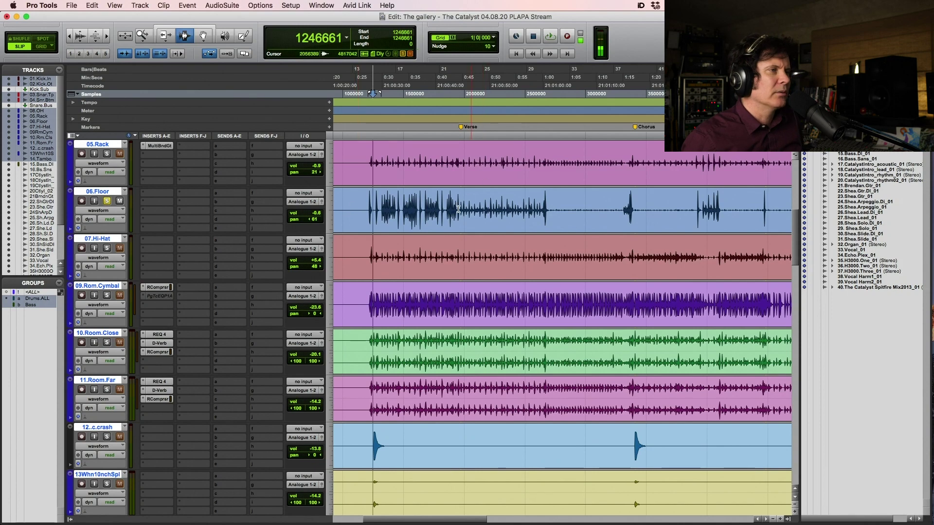
Step: Switch to Grid mode and select the verse across the drum tracks from sample 1973288 to 2690847
key(F4)
drag(457, 205, 546, 215)
click(492, 197)
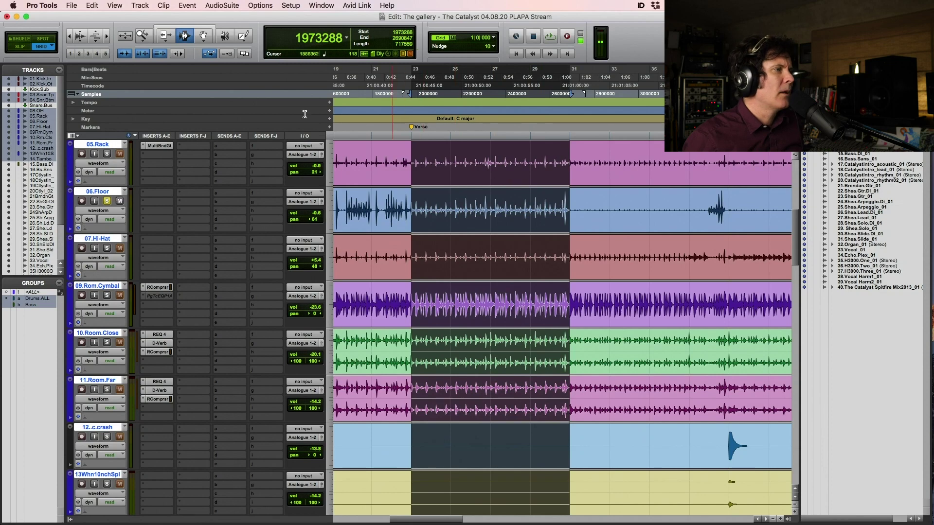
Step: Insert the mono RCompressor on the 06.Floor track
click(153, 198)
mouse_move(181, 193)
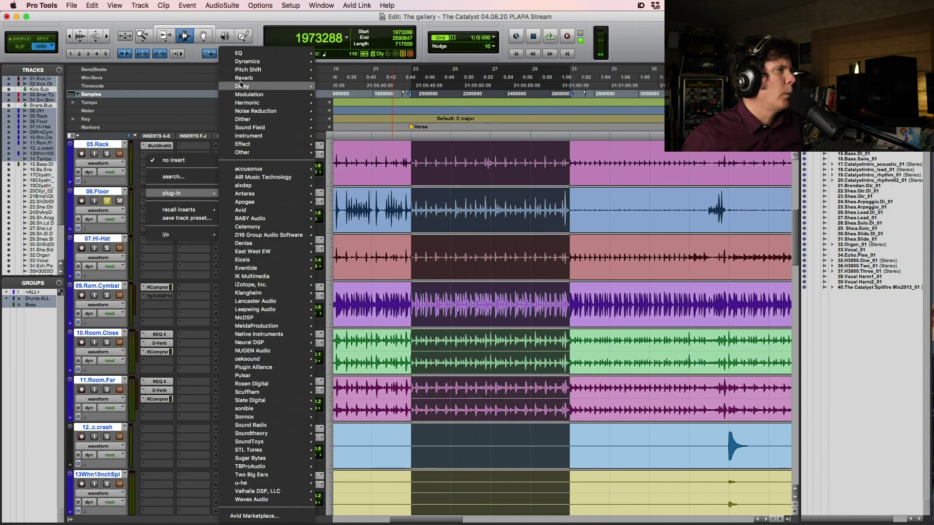
mouse_move(248, 62)
scroll(363, 384, down, 15)
scroll(363, 387, down, 10)
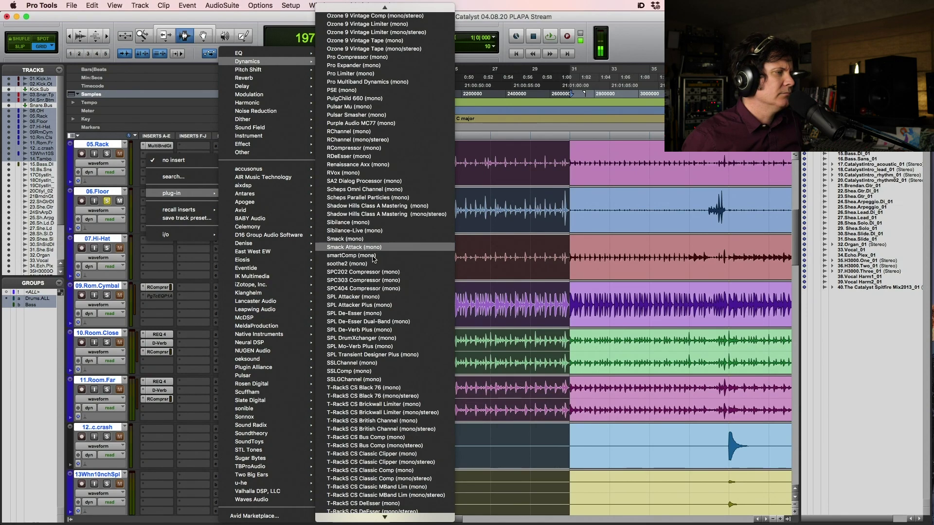
click(383, 147)
Step: Set 06.Floor's RCompressor to threshold -17.7, ratio 5.13 and gain 5.3 during playback, and solo all the drums again
key(space)
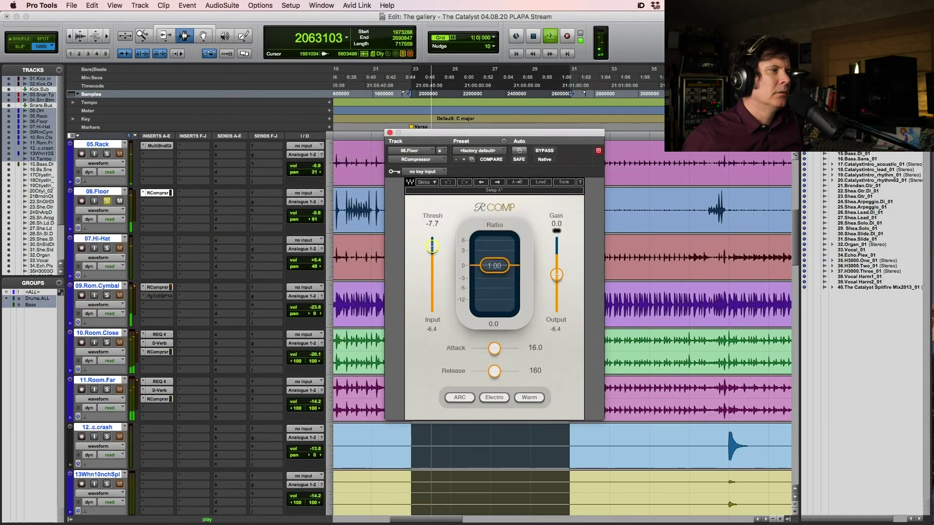
drag(494, 269, 493, 297)
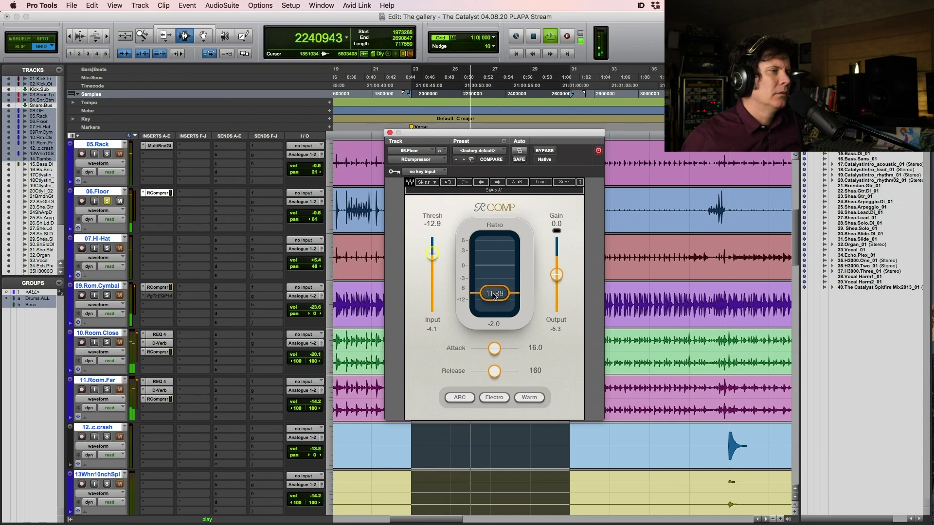
mouse_move(494, 296)
mouse_down()
mouse_move(494, 307)
mouse_move(494, 284)
mouse_up()
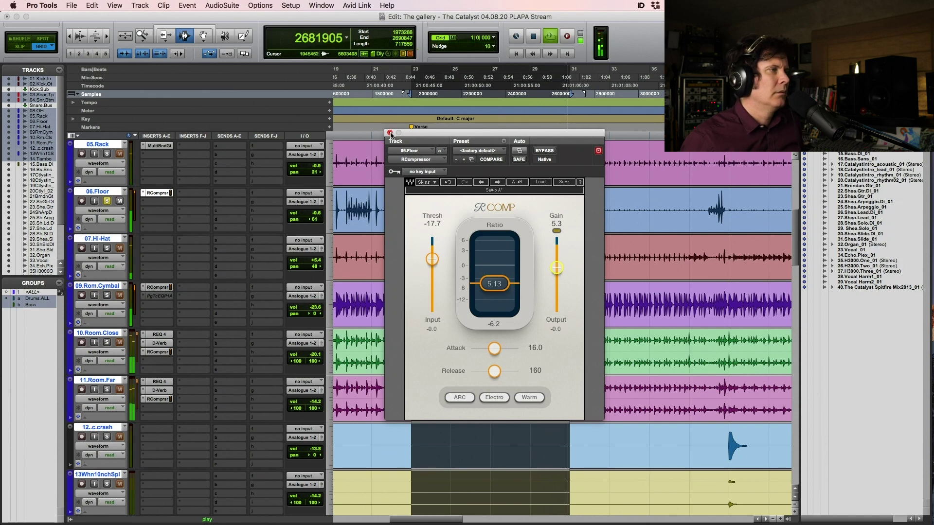
click(389, 132)
click(107, 201)
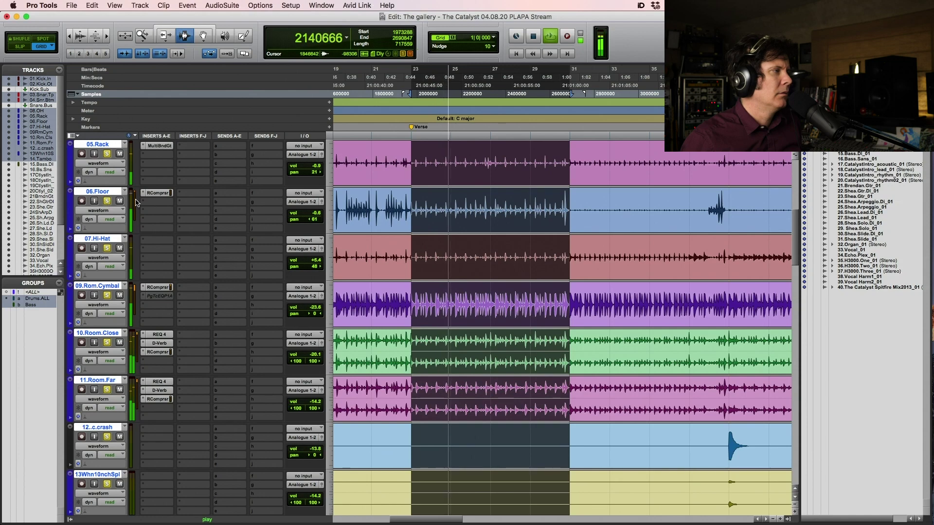
Step: Raise the 06.Floor volume to +0.6 dB and copy its RCompressor onto 05.Rack
click(316, 214)
drag(315, 214, 317, 214)
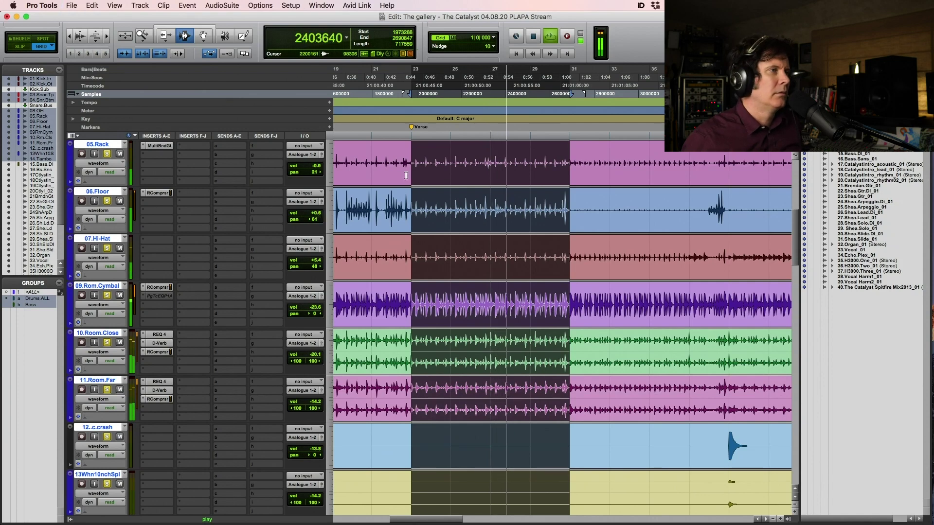
drag(161, 193, 165, 156)
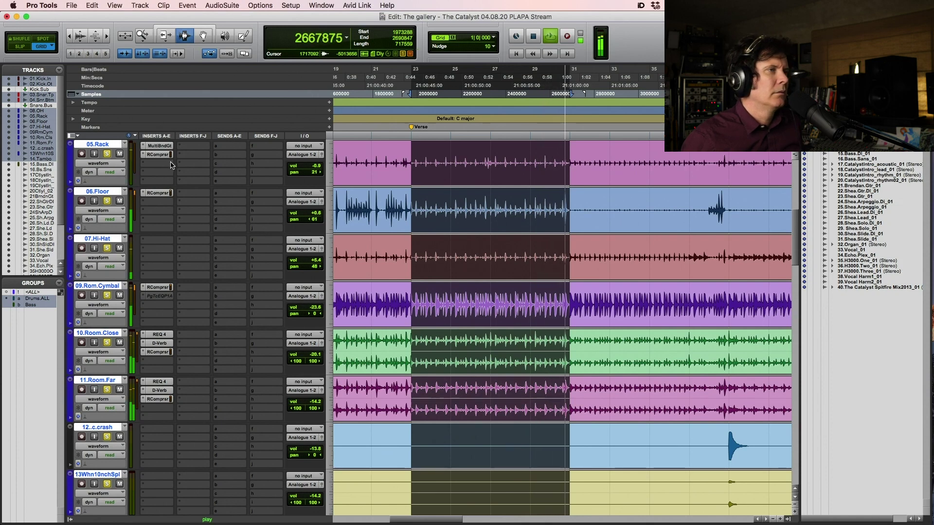
Step: Listen to the soloed drums through the selected verse and examine the overhead, tom, hi-hat and room waveforms
scroll(469, 263, up, 3)
double_click(142, 35)
double_click(142, 36)
key(F5)
drag(399, 257, 539, 255)
key(F5)
drag(359, 255, 572, 253)
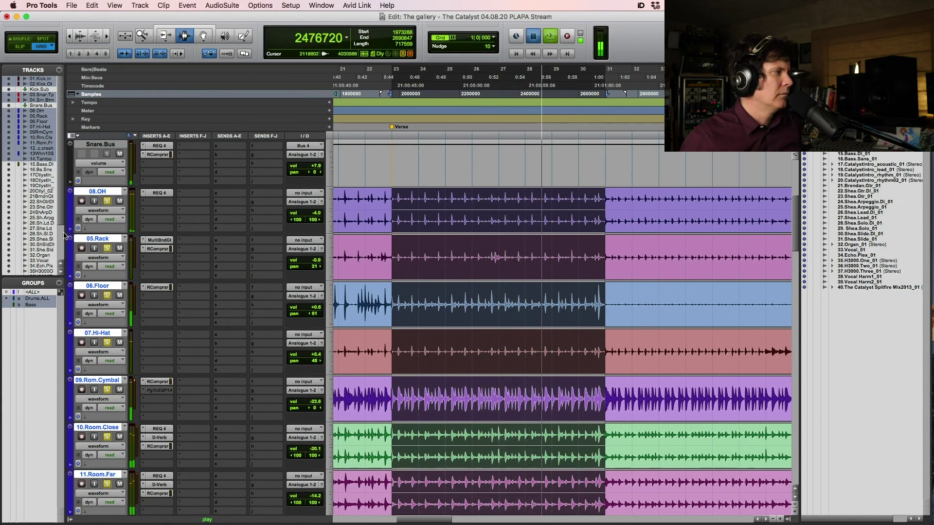
key(space)
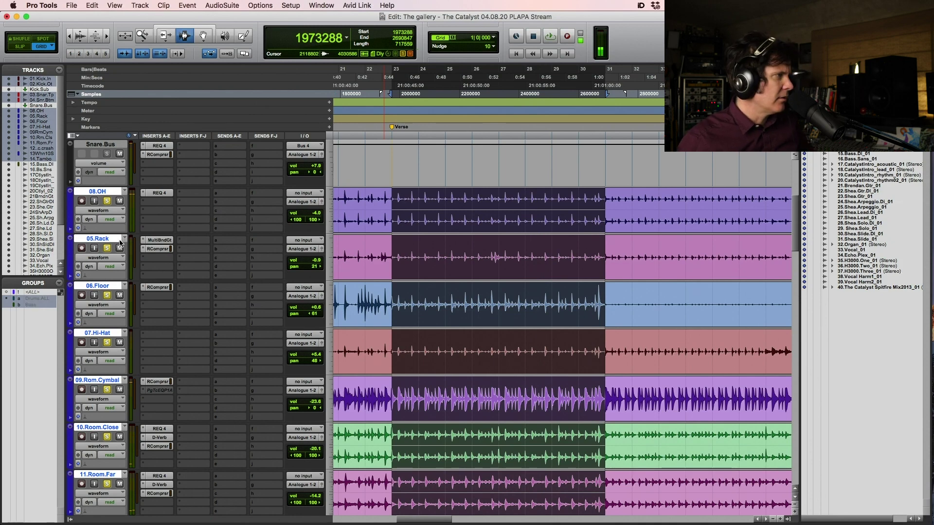
Step: Play the soloed drums from sample 1883593, just before the Verse marker
click(125, 239)
click(366, 225)
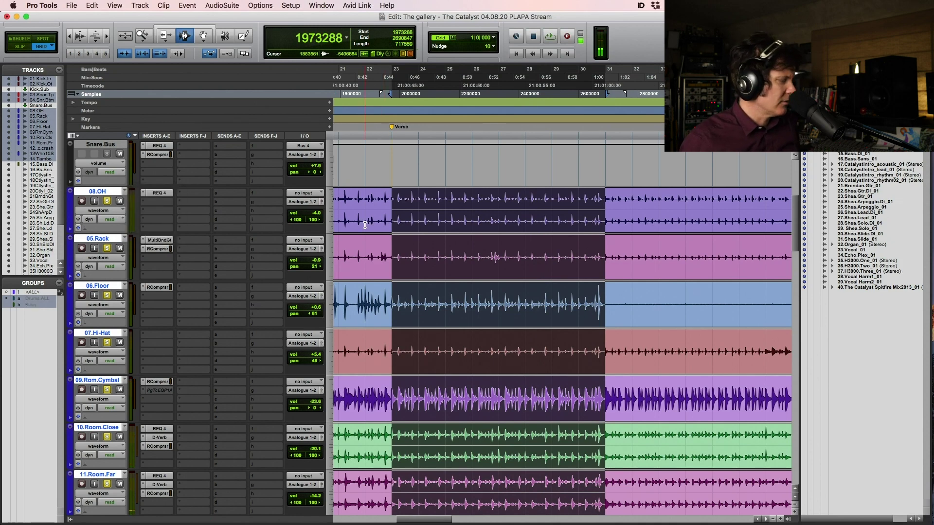
click(376, 285)
key(space)
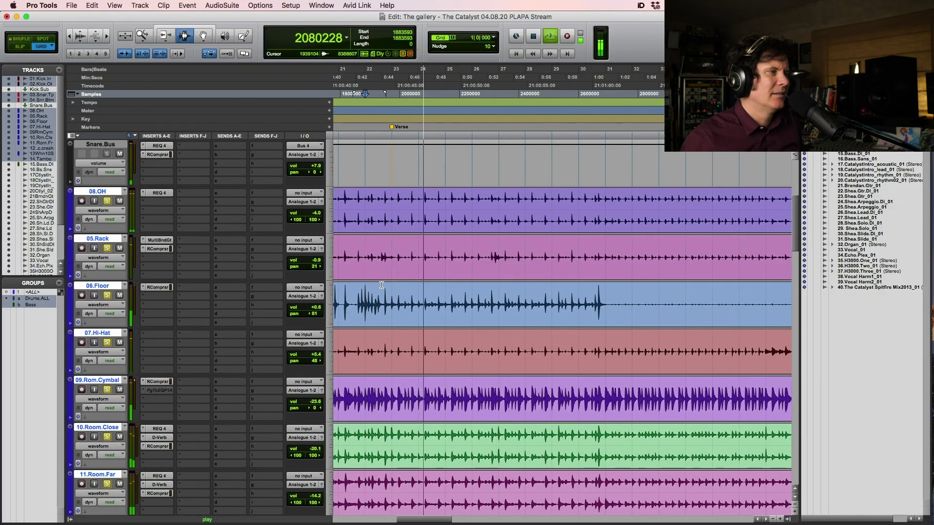
Step: Audition the drums from the floor tom fill before the Chorus, sample 3318712, and from the following fill at sample 3856881
key(alt+a)
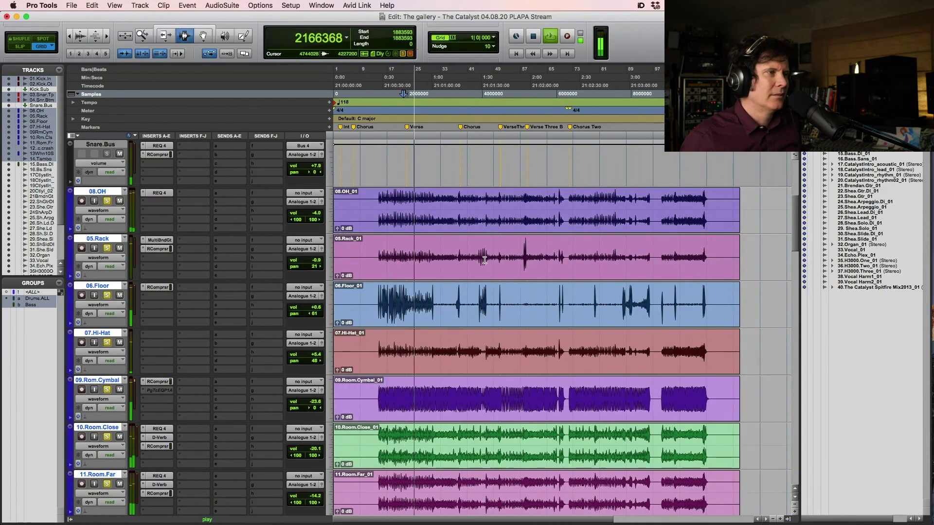
key(space)
click(459, 304)
key(space)
scroll(455, 306, up, 5)
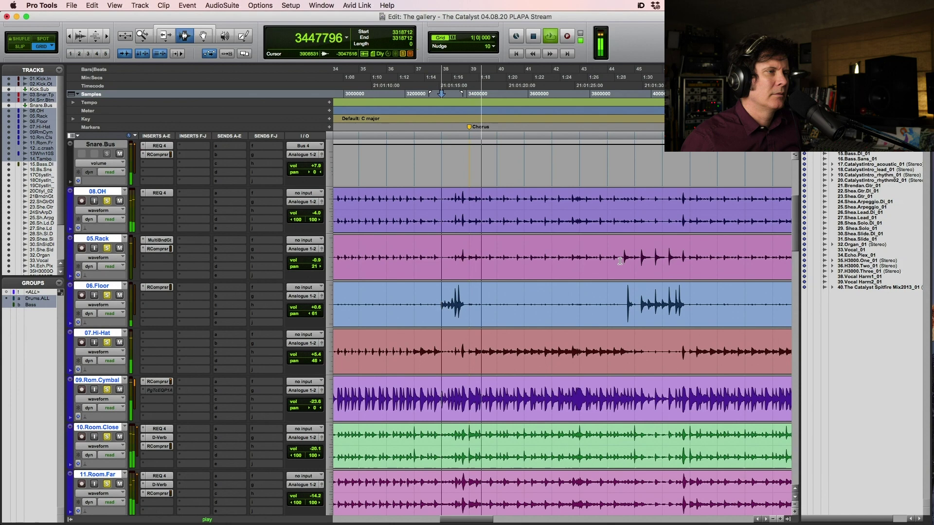
click(615, 276)
key(space)
Step: Set band 2 of Kick.Sub's REQ 6 to 1.7 dB at 56 Hz, and audition the drums from sample 3049627
scroll(452, 282, up, 5)
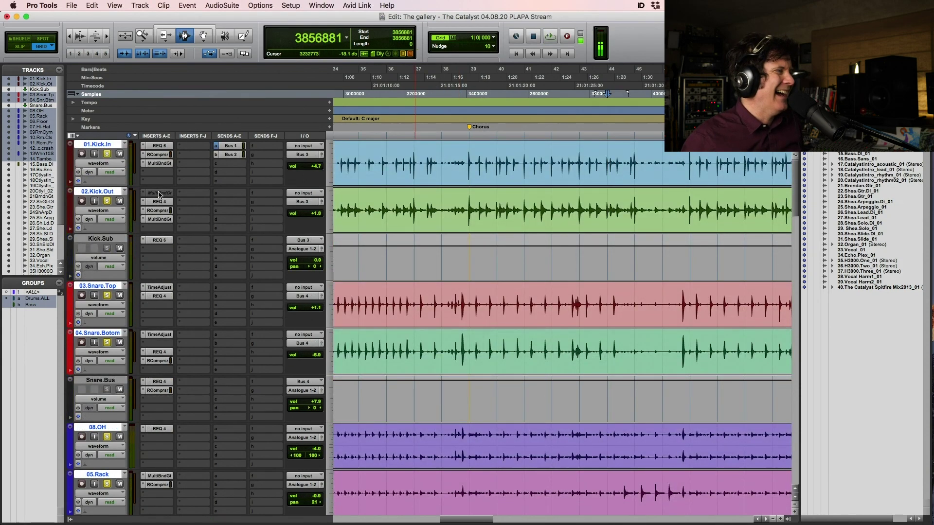
click(166, 240)
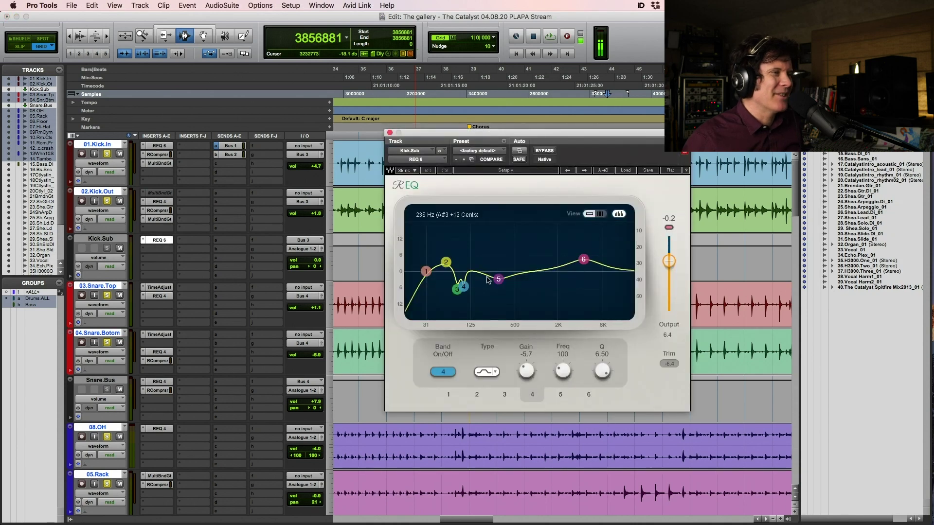
click(446, 262)
drag(446, 262, 446, 268)
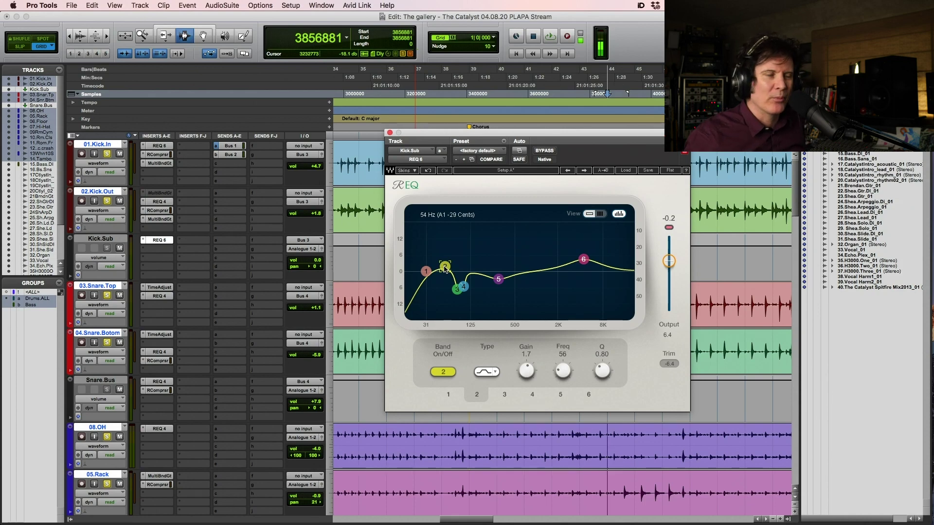
click(372, 165)
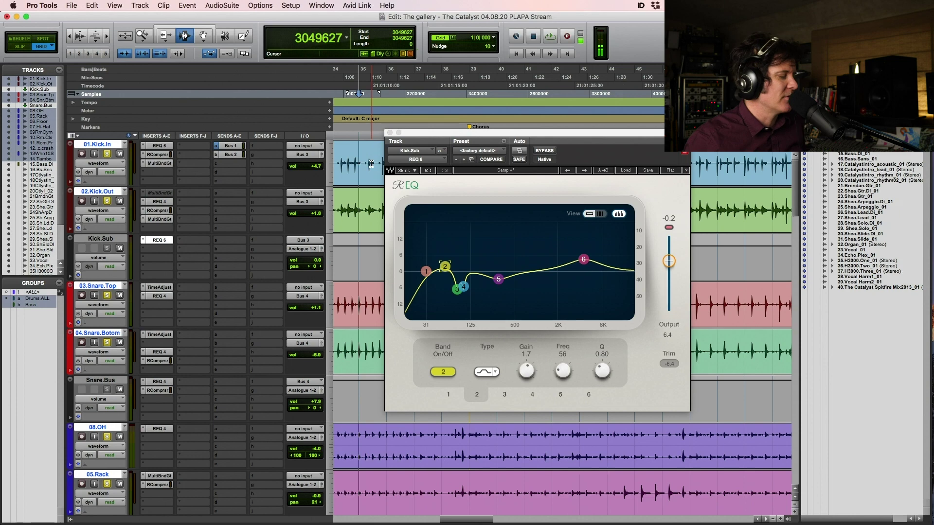
key(space)
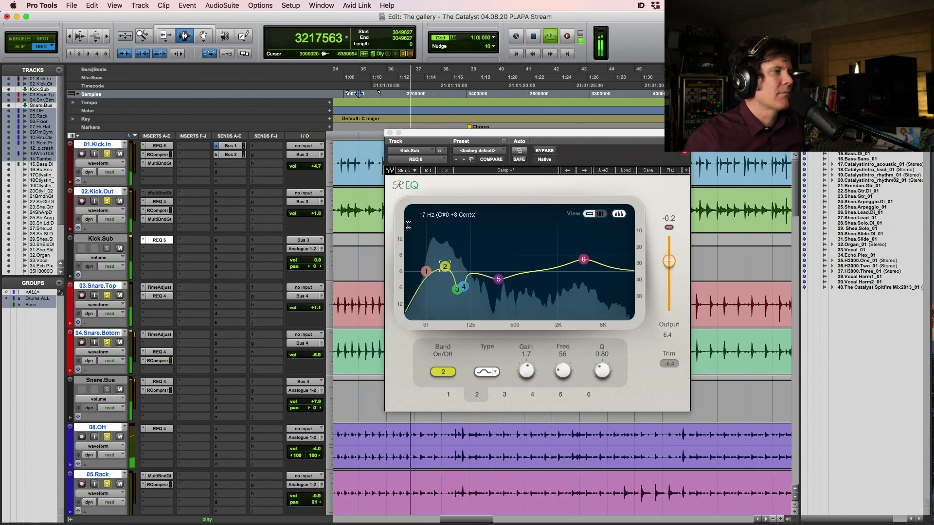
key(space)
Step: Set band 3 of Kick.Sub's REQ 6 to -5.9 dB at 85 Hz
click(457, 290)
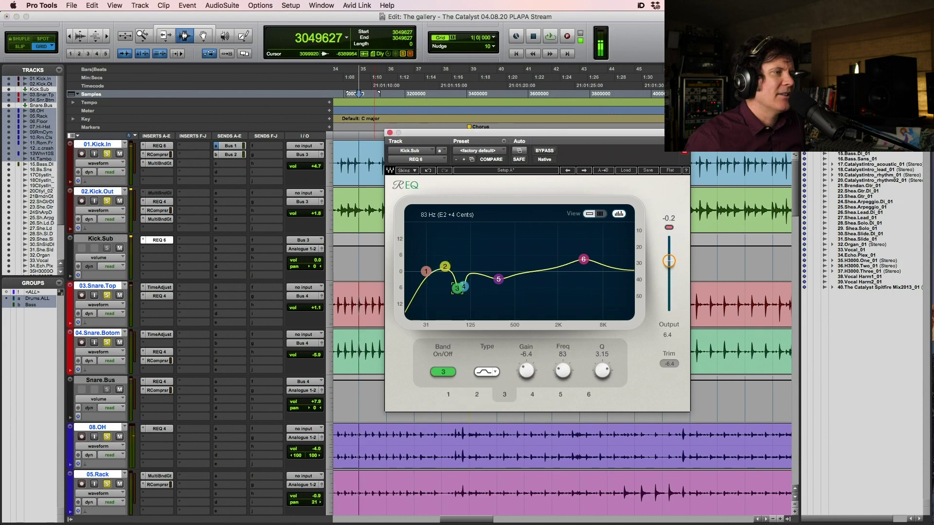
click(463, 288)
click(458, 287)
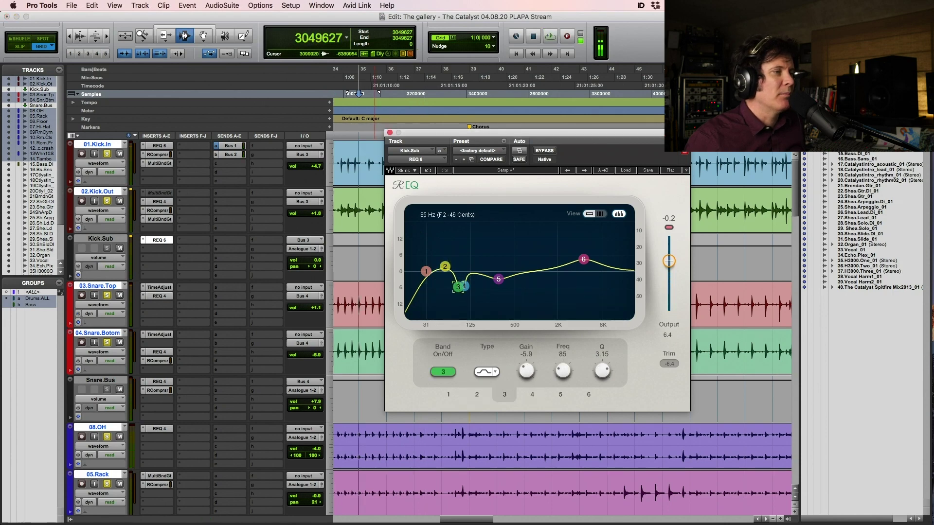
Step: In 01.Kick.In's Multi Band Gate, raise the mid-band threshold to about -24 dB and lower the low-band threshold to about -11 dB
click(159, 163)
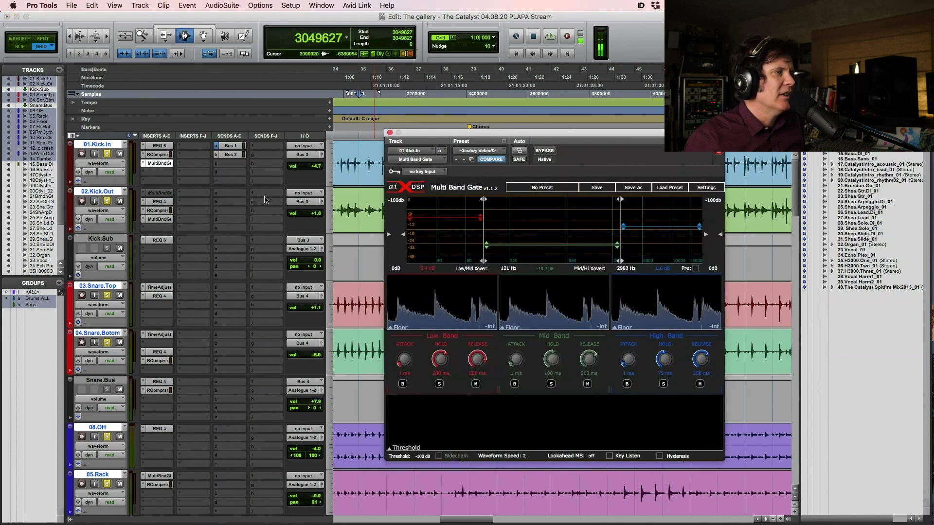
drag(517, 248, 517, 241)
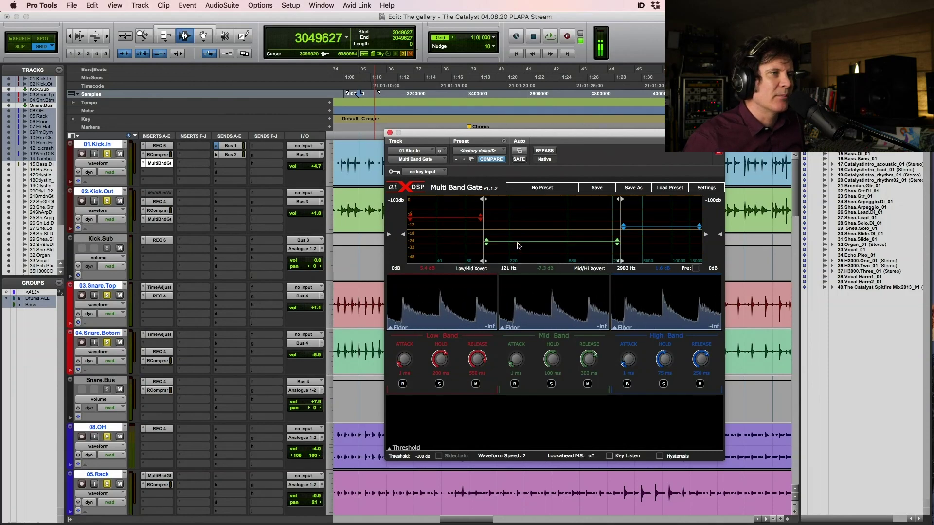
drag(465, 218, 465, 226)
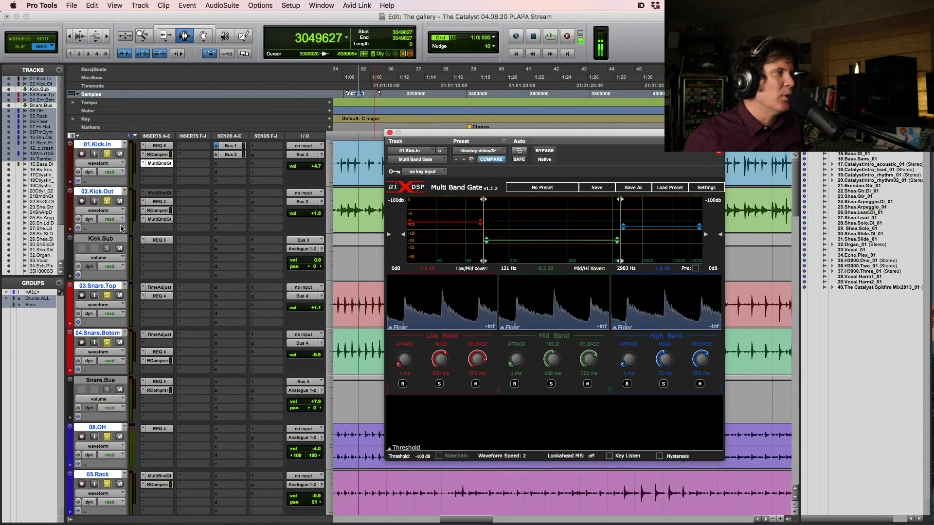
Step: Lower the low-band threshold of 02.Kick.Out's Multi Band Gate to about -11 dB and audition the drums twice from sample 3049627
click(159, 220)
mouse_move(483, 217)
mouse_down()
mouse_move(514, 236)
mouse_move(489, 223)
mouse_up()
key(space)
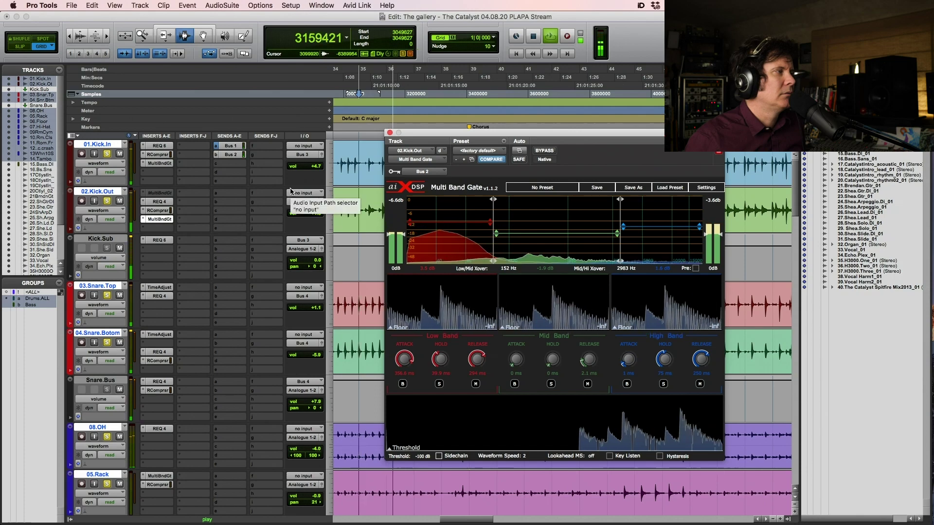
key(space)
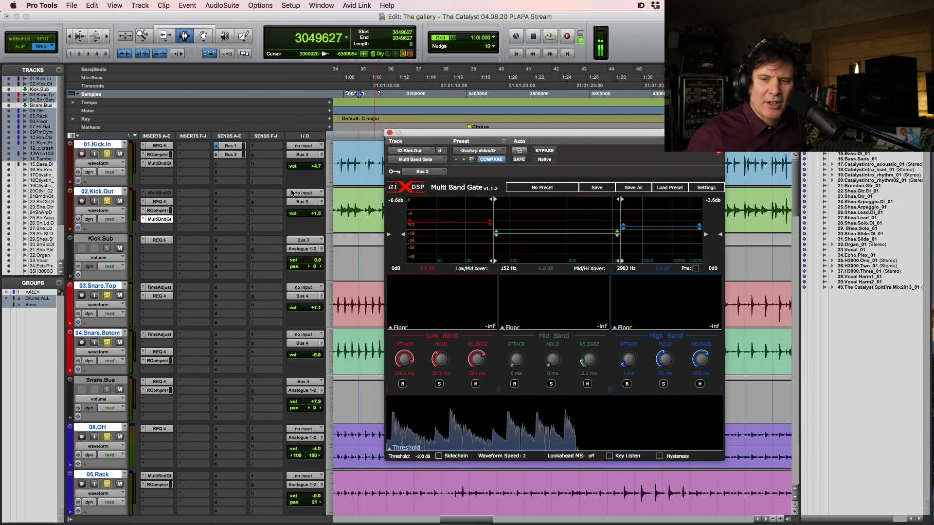
key(space)
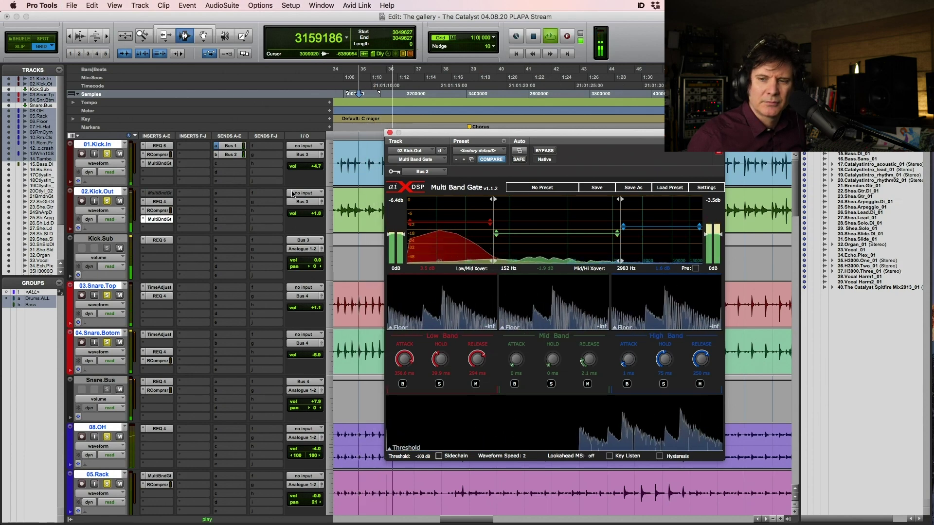
key(space)
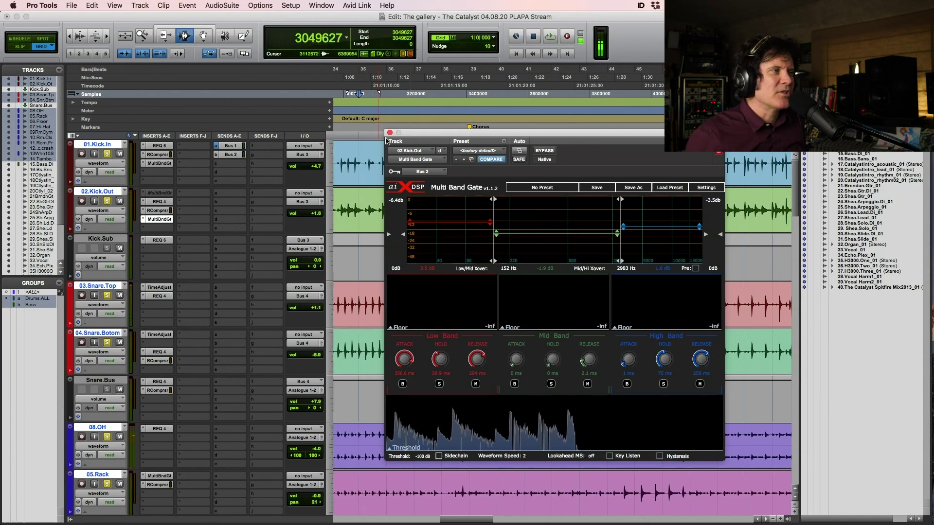
Step: Close the Multi Band Gate window, switch to Slip mode and audition the drums from just before the Chorus marker
key(super+w)
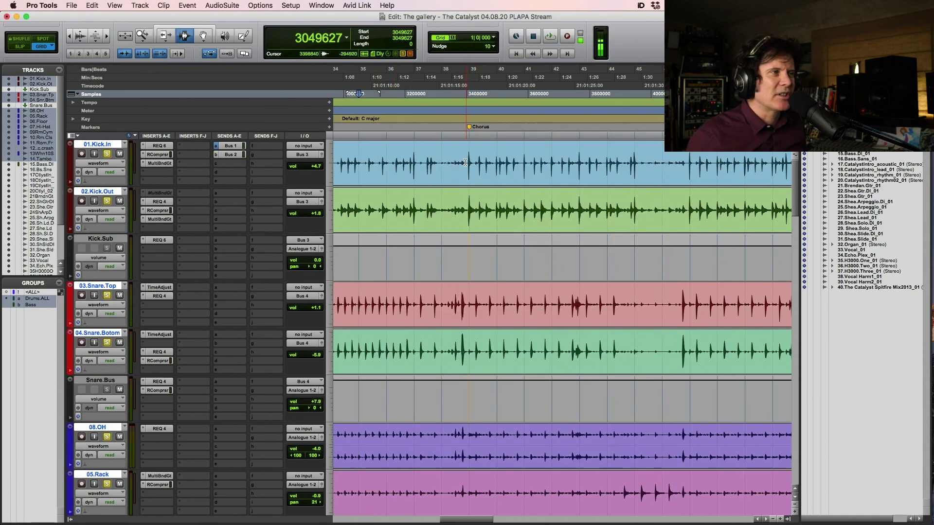
key(F2)
click(464, 167)
key(space)
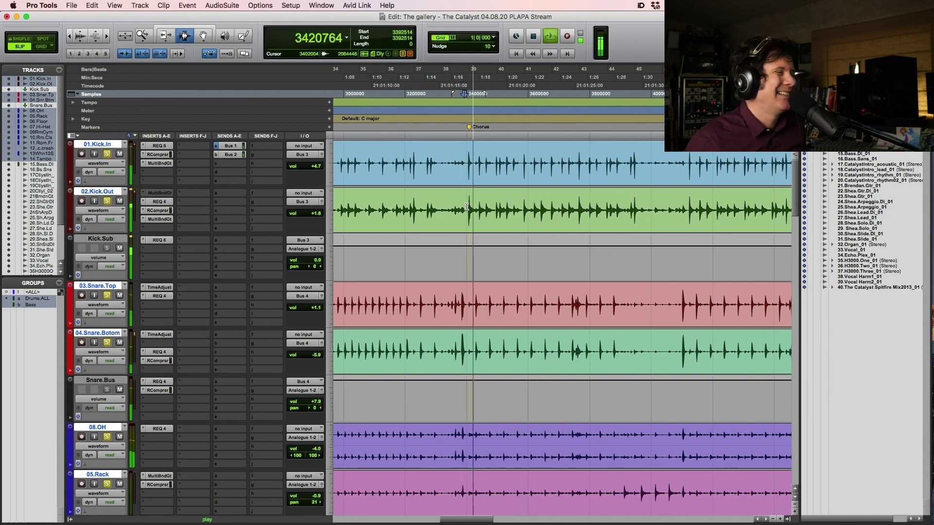
scroll(464, 206, down, 5)
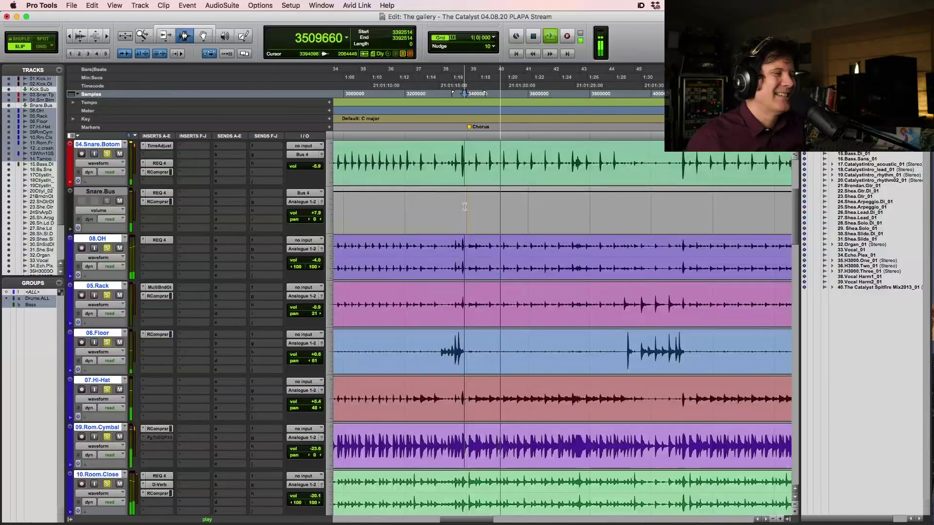
scroll(465, 207, down, 5)
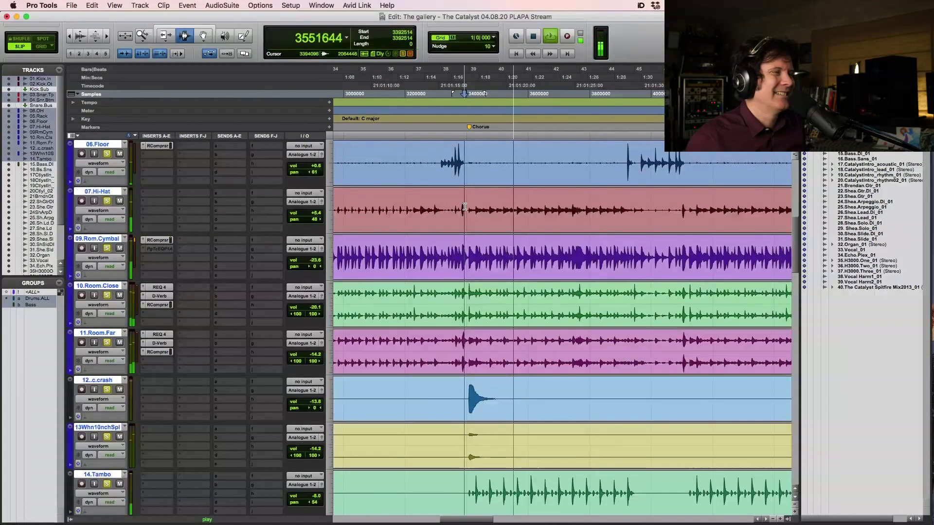
Step: Mute and unmute 07.Hi-Hat to compare, and lower its volume to +1.8 dB, checking against playback
click(120, 201)
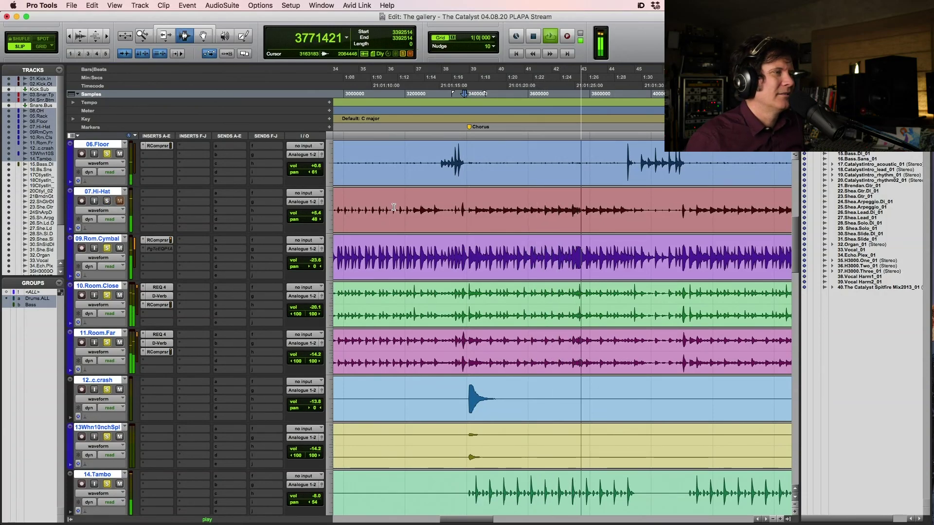
key(space)
click(120, 201)
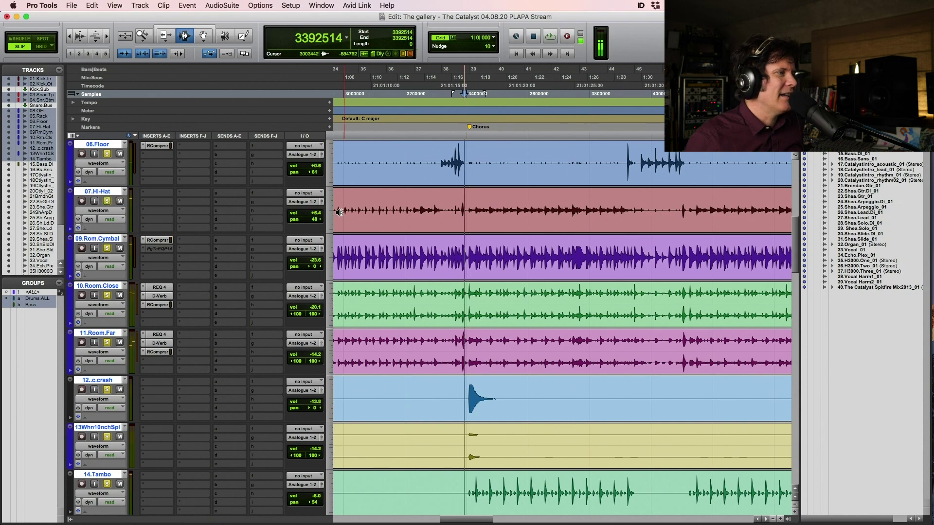
key(space)
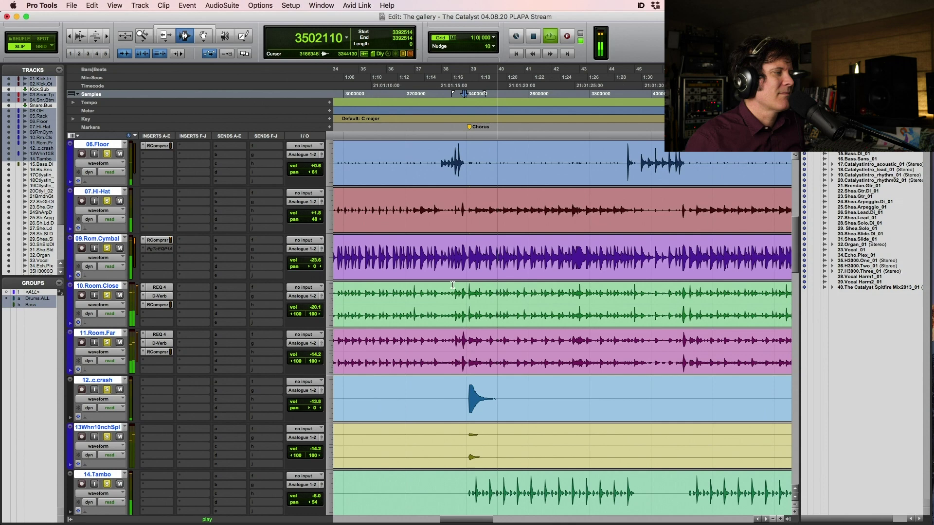
key(space)
Step: Pan the 12..c.crash track to 57 and audition the drums from sample 3327669
click(463, 399)
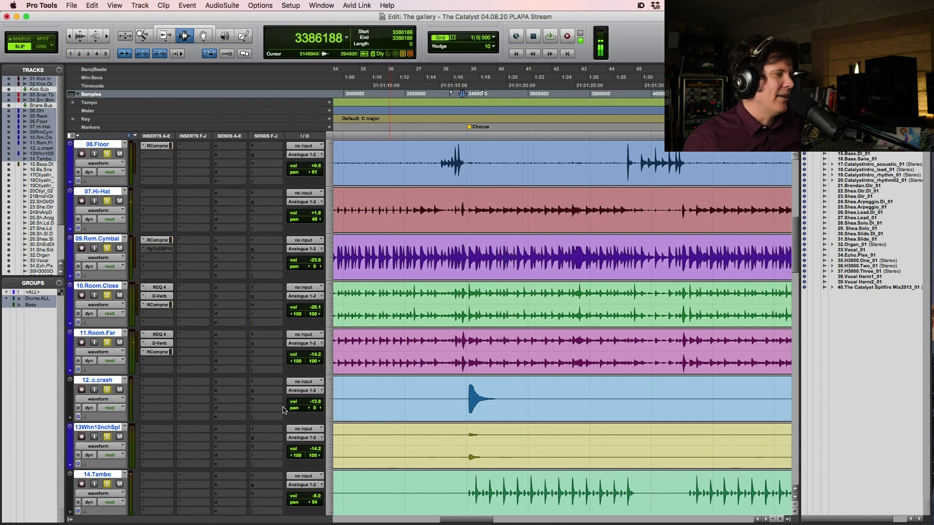
drag(313, 409, 299, 409)
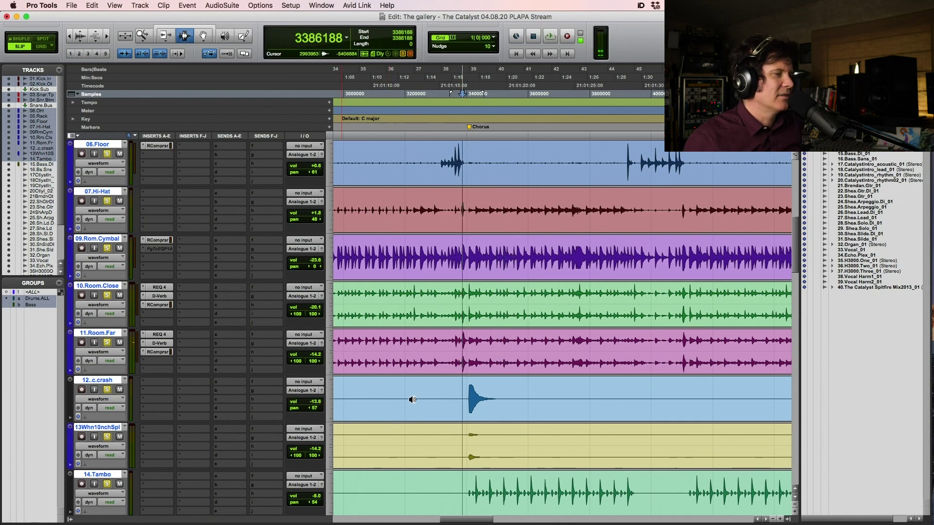
click(441, 356)
key(space)
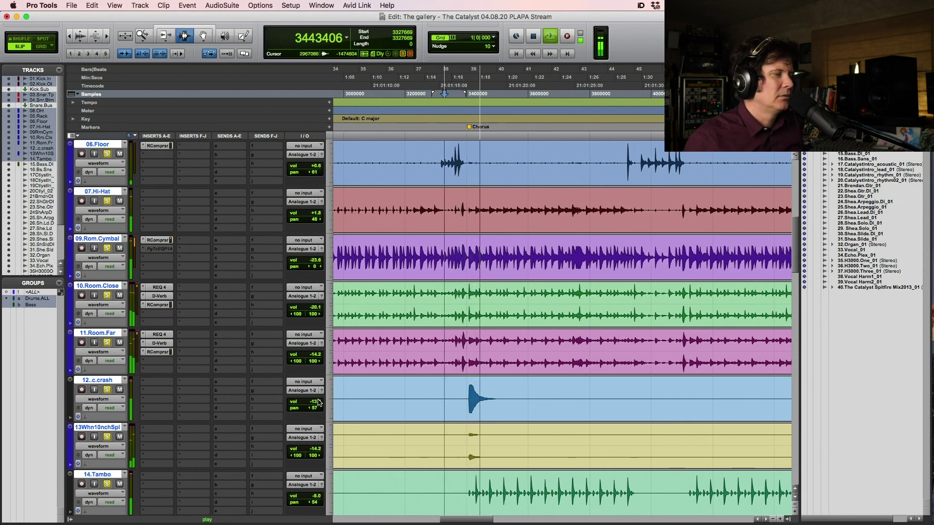
click(313, 214)
scroll(234, 363, down, 5)
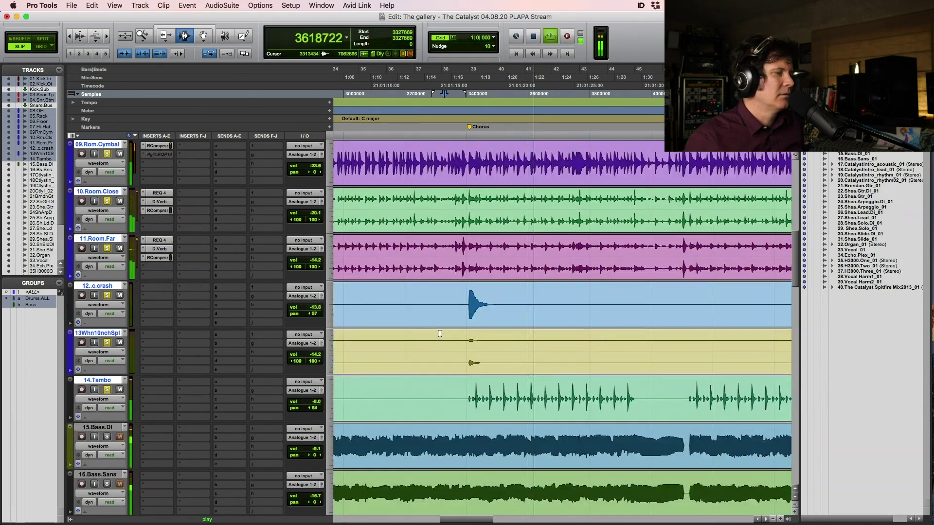
key(space)
Step: Select the 03.Snare.Top track
scroll(568, 299, up, 10)
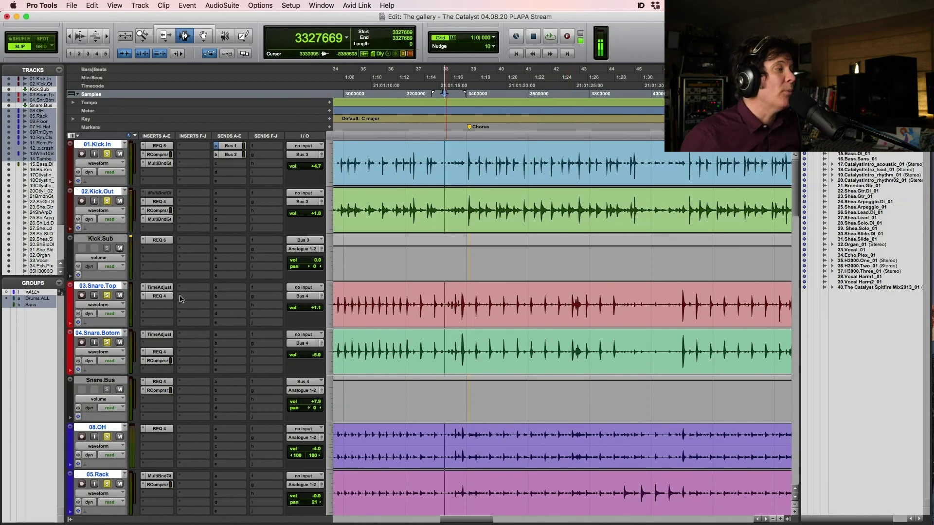
click(101, 288)
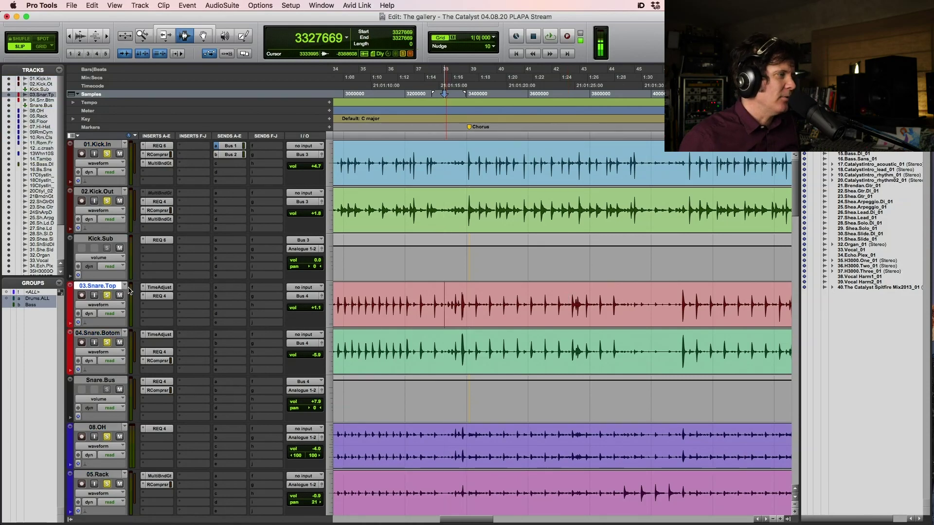
click(232, 289)
mouse_move(241, 296)
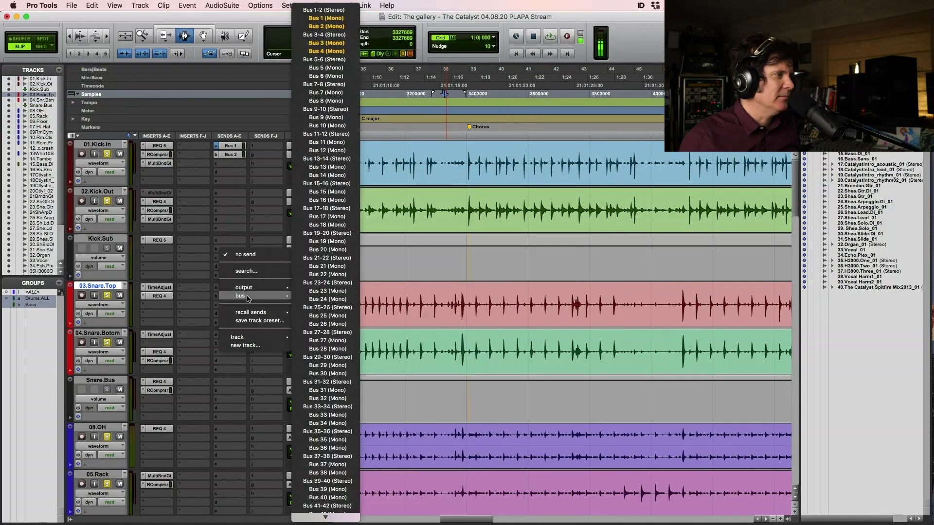
click(552, 223)
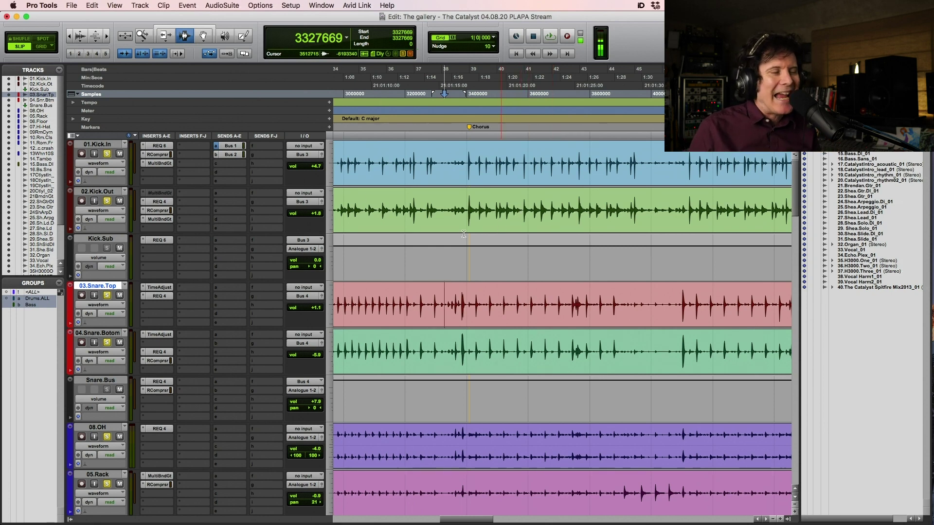
Step: Add a send from 03.Snare.Top to Bus 7 (Mono) at 0.0 dB, and move the send fader window aside
click(228, 290)
mouse_move(241, 295)
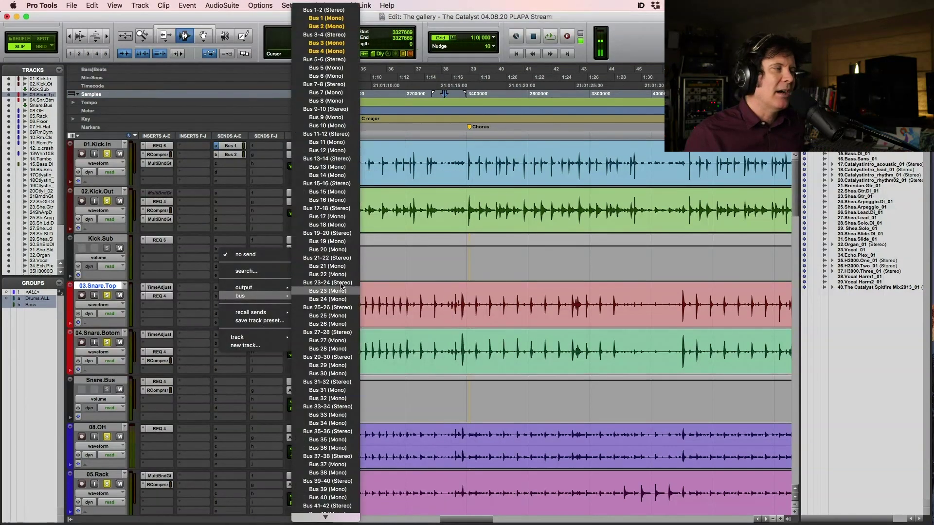
click(339, 93)
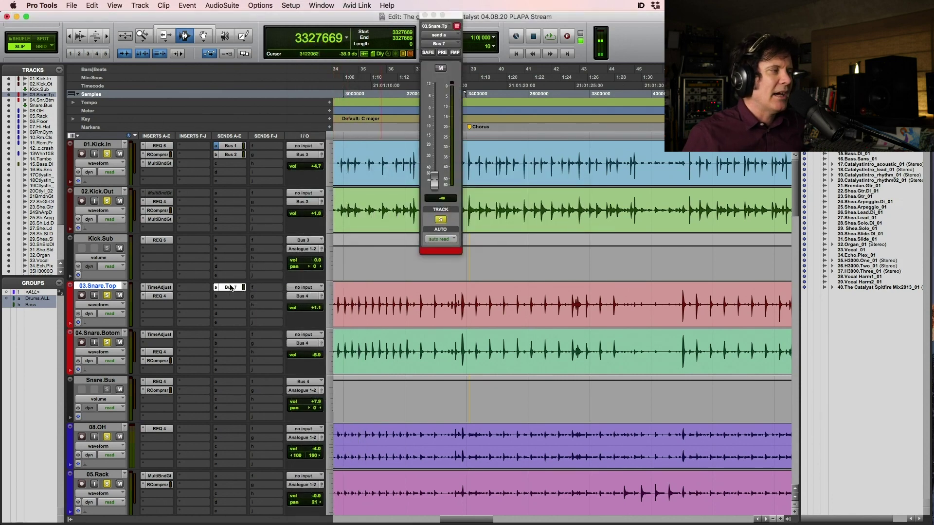
alt+click(435, 180)
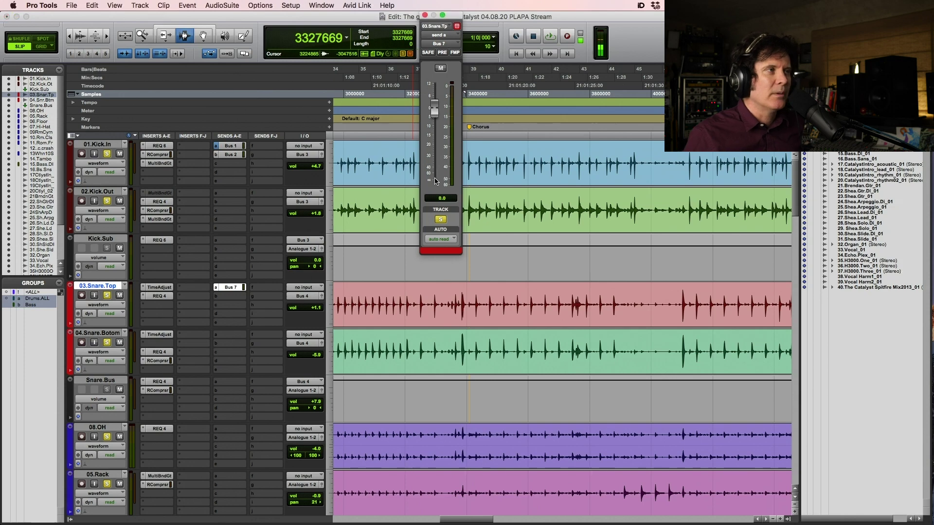
drag(451, 21, 383, 170)
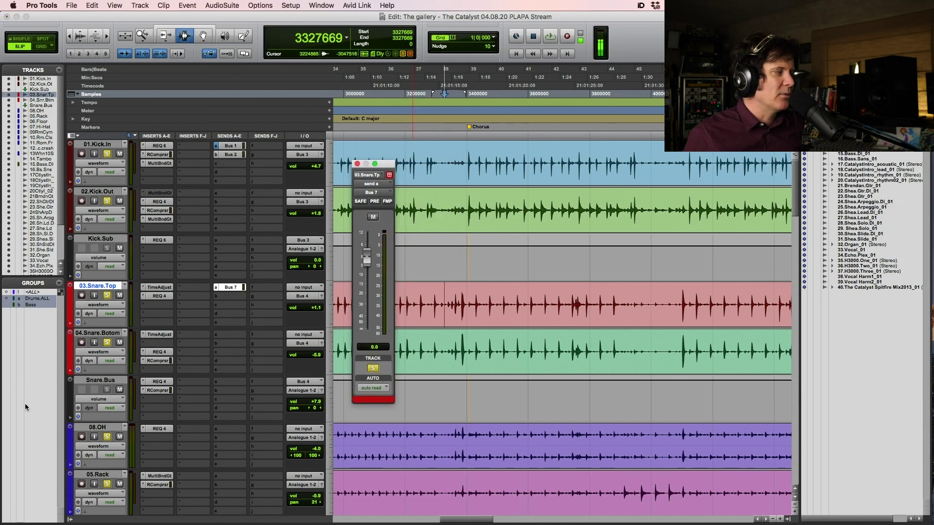
Step: Create one new stereo Aux Input track directly below Snare.Bus
click(101, 381)
key(super+shift+n)
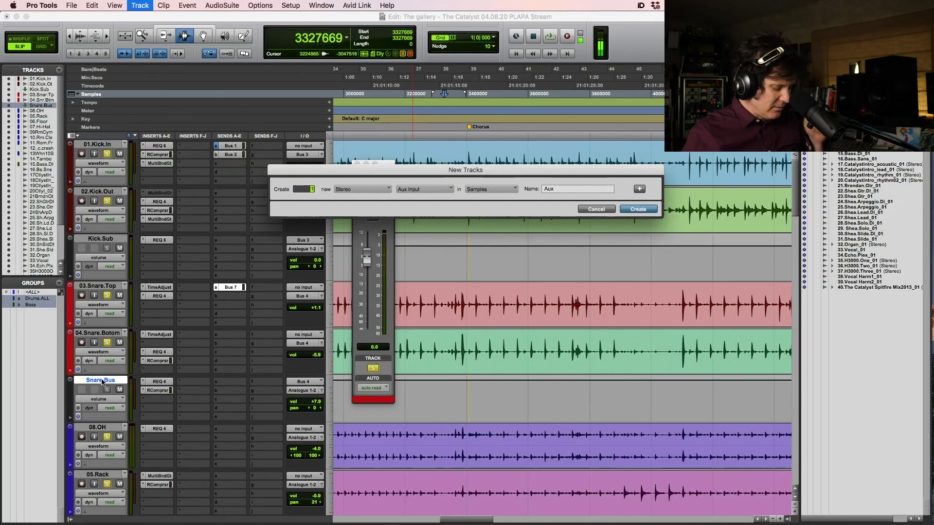
key(Return)
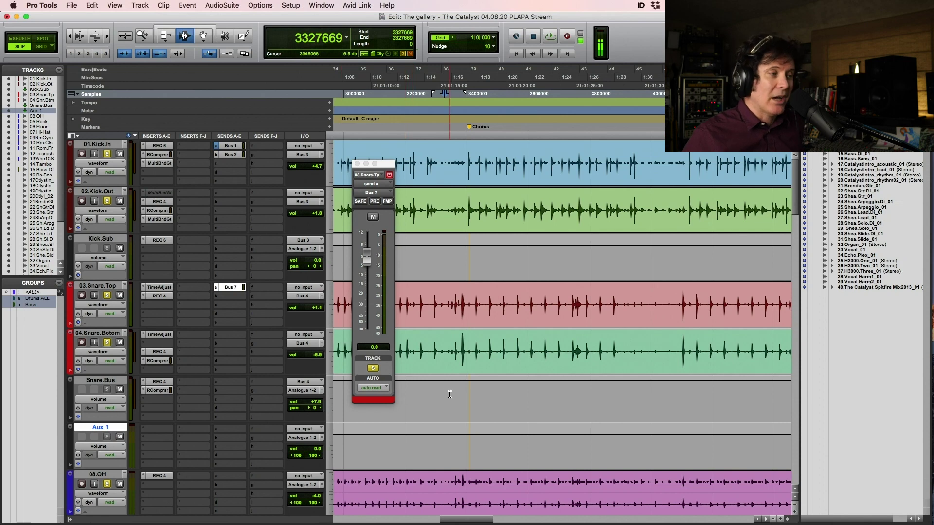
Step: Set the new aux track's input to Bus 7-8 (Stereo) and rename the track Snare.Reverb
scroll(244, 294, down, 2)
click(304, 382)
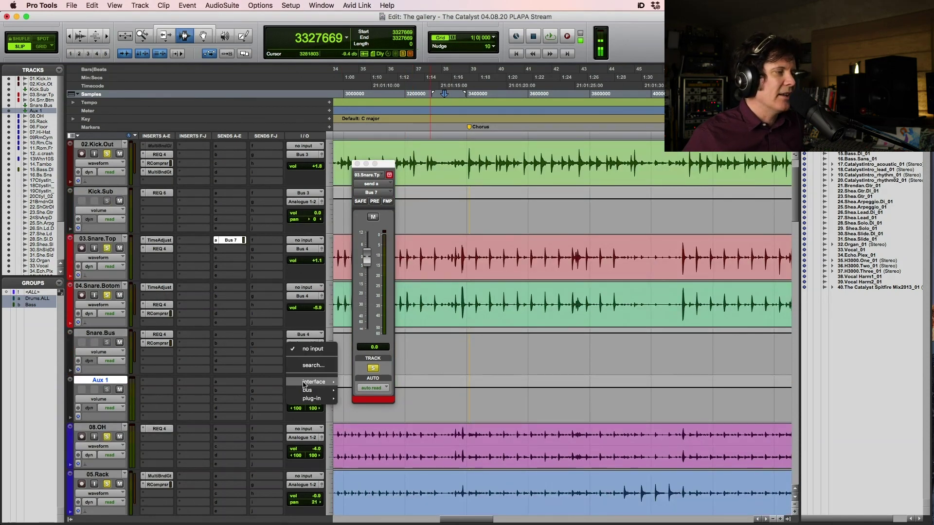
mouse_move(308, 390)
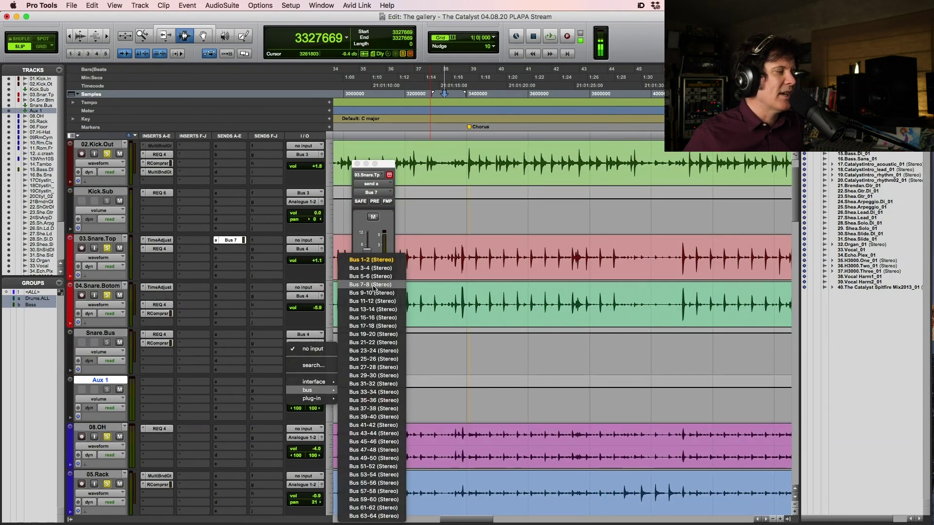
key(Escape)
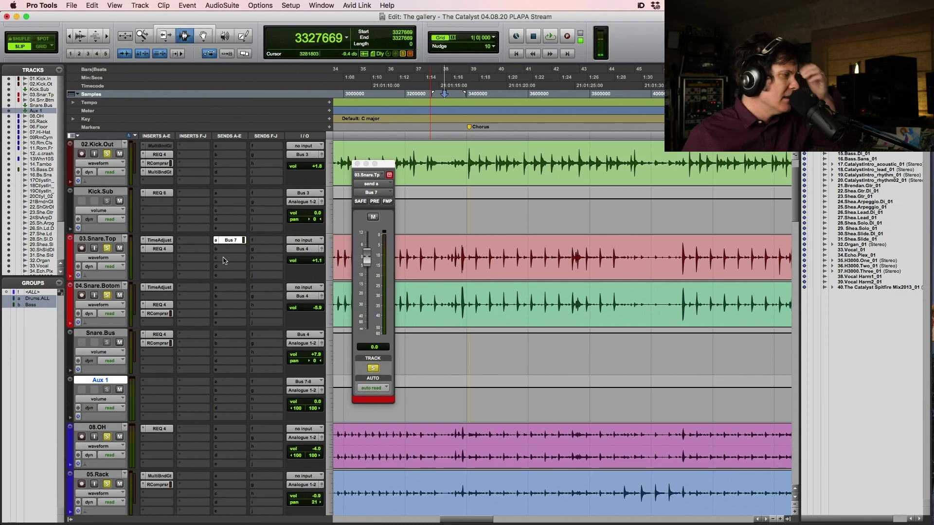
double_click(108, 380)
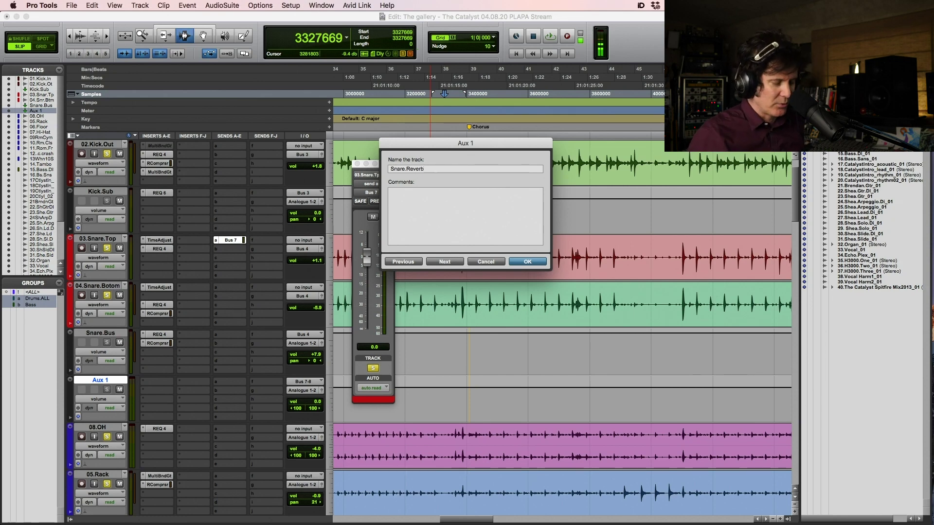
key(Return)
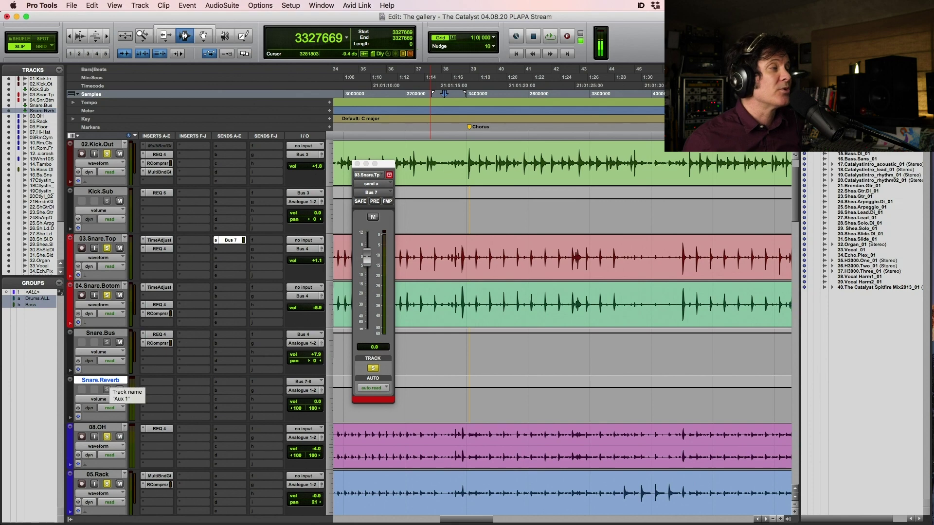
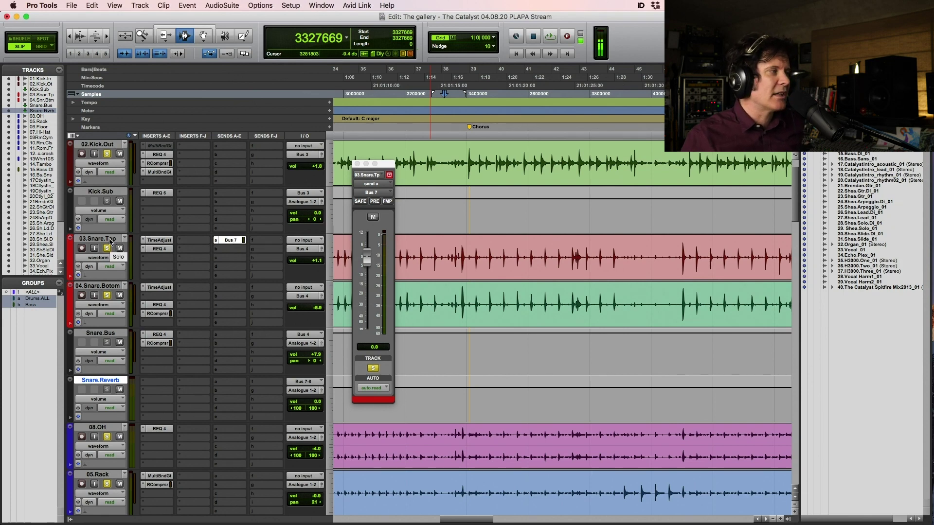
click(232, 244)
click(233, 242)
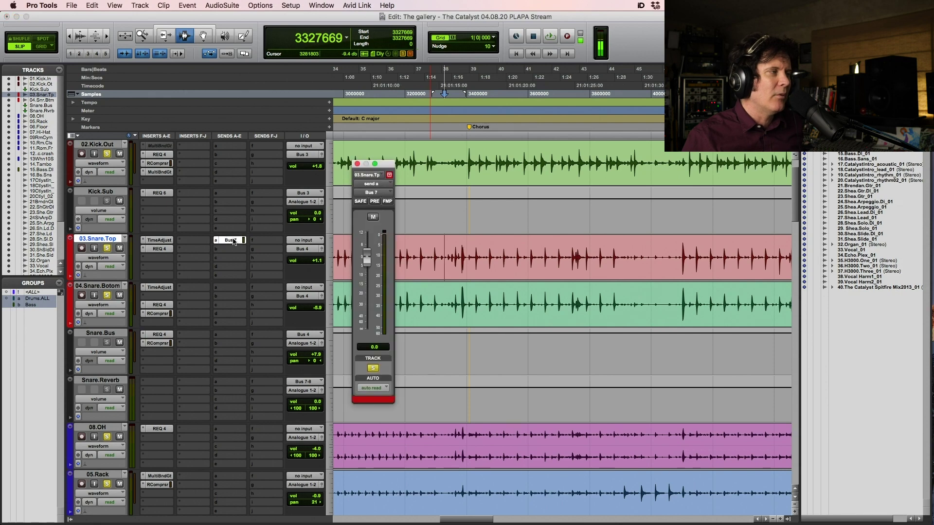
Step: Insert H-Reverb (stereo) as a multichannel plug-in on Snare.Reverb and move it to insert slot B
click(100, 381)
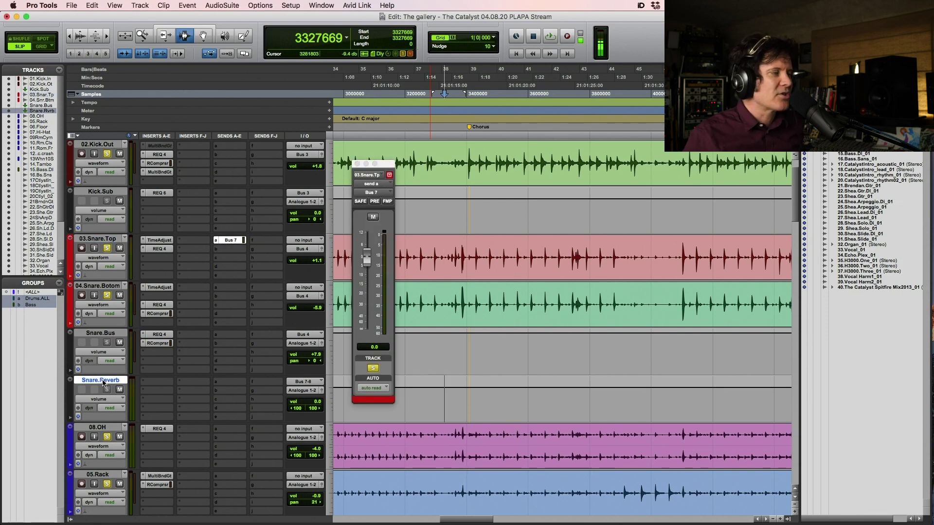
click(162, 384)
mouse_move(195, 382)
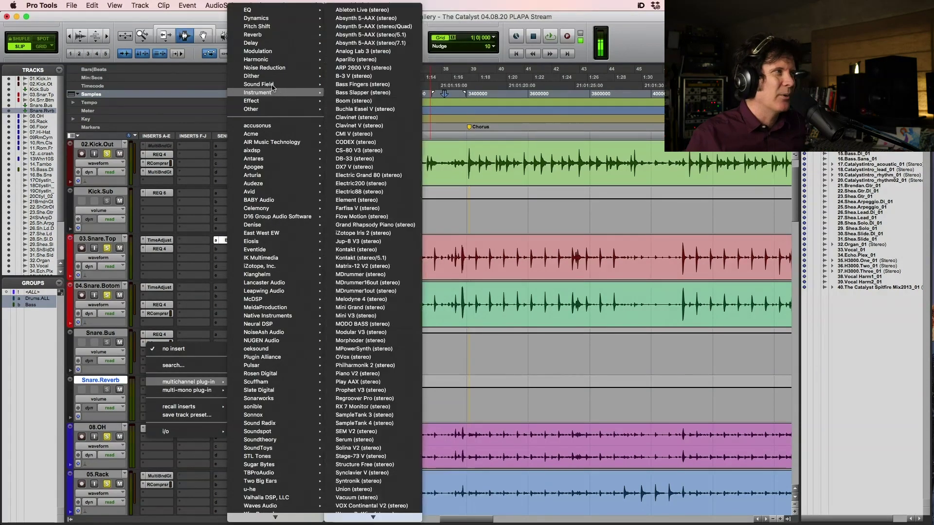
mouse_move(282, 35)
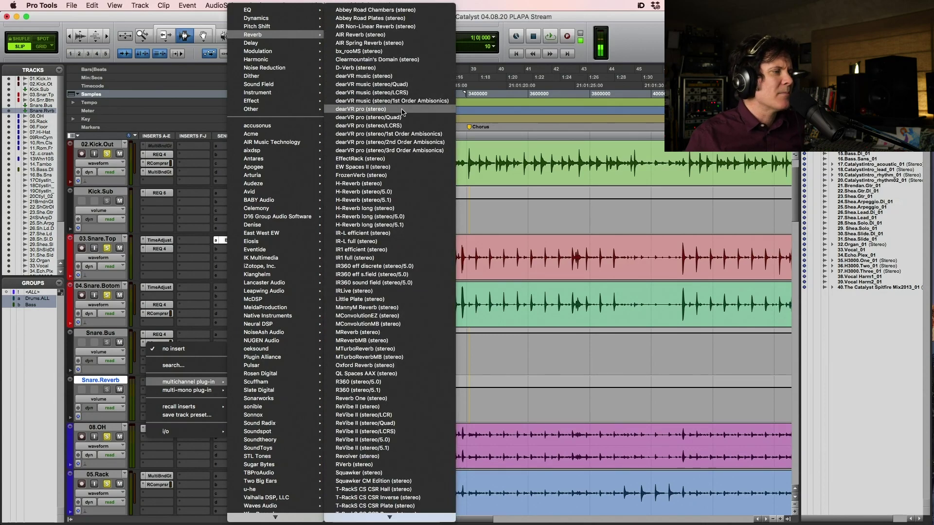
click(411, 184)
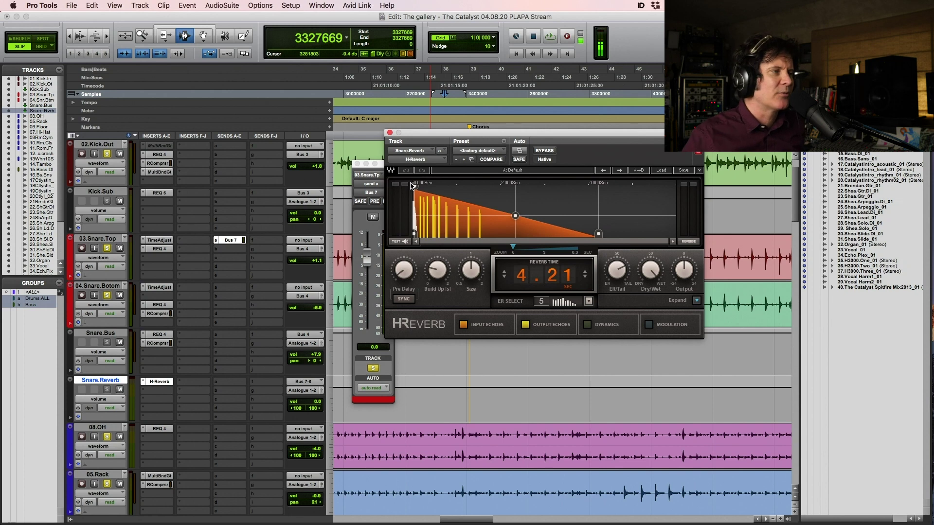
drag(471, 132, 374, 92)
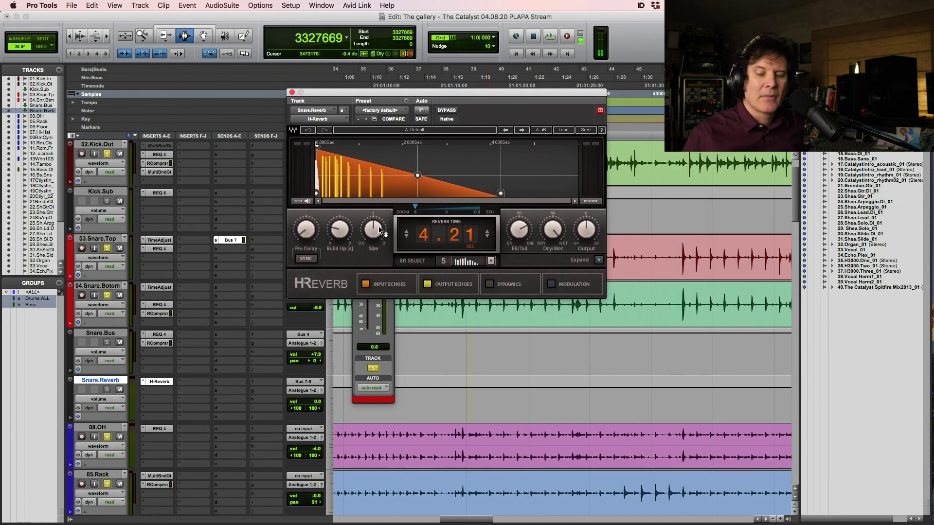
mouse_move(380, 232)
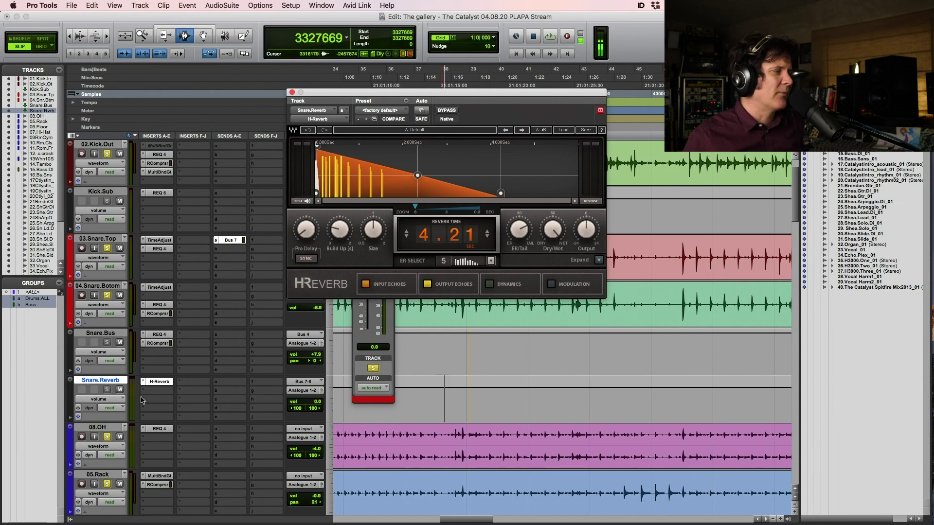
click(164, 381)
drag(164, 381, 165, 392)
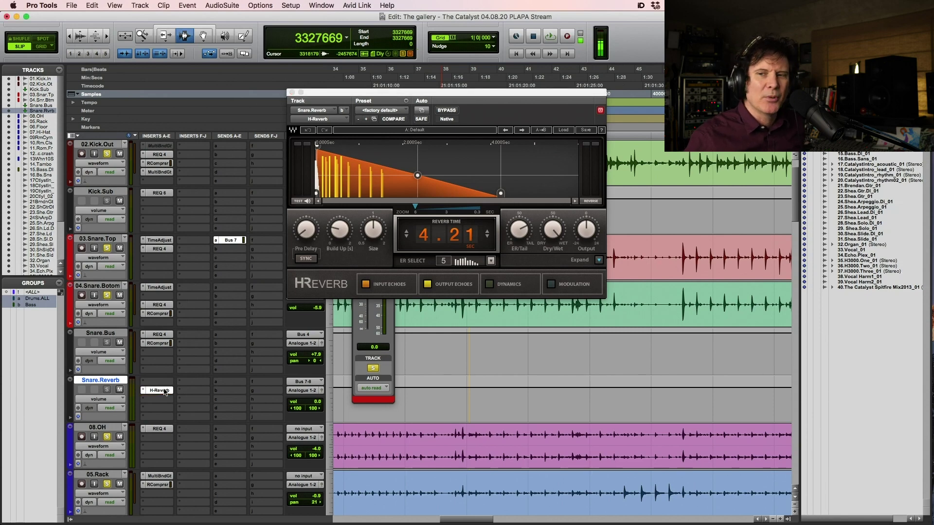
Step: Insert the FilterBank E606 EQ (stereo) multichannel plug-in on Snare.Reverb in insert slot A, ahead of H-Reverb
click(144, 385)
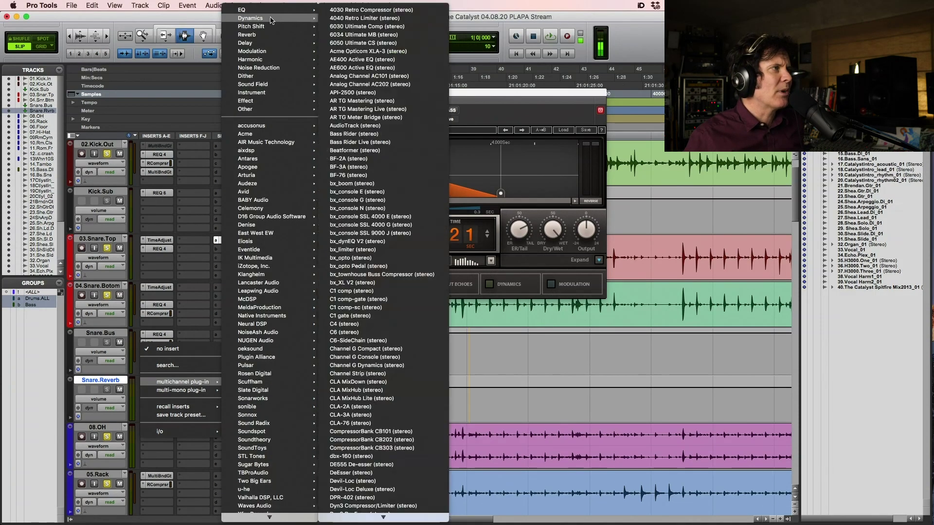
mouse_move(271, 13)
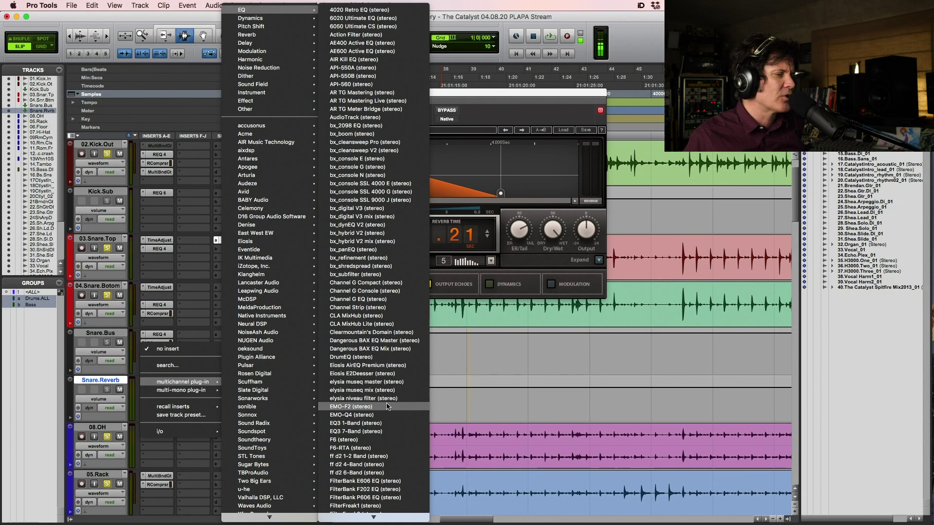
scroll(388, 401, down, 3)
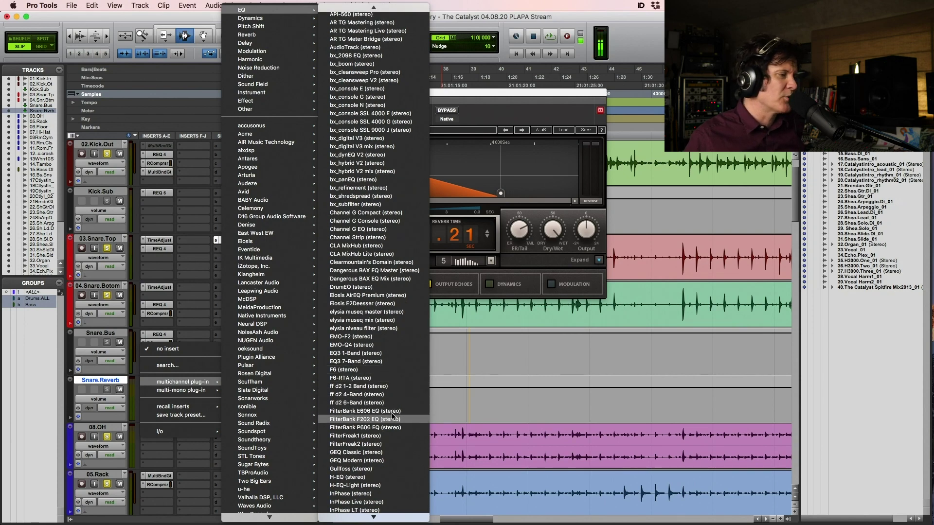
key(Escape)
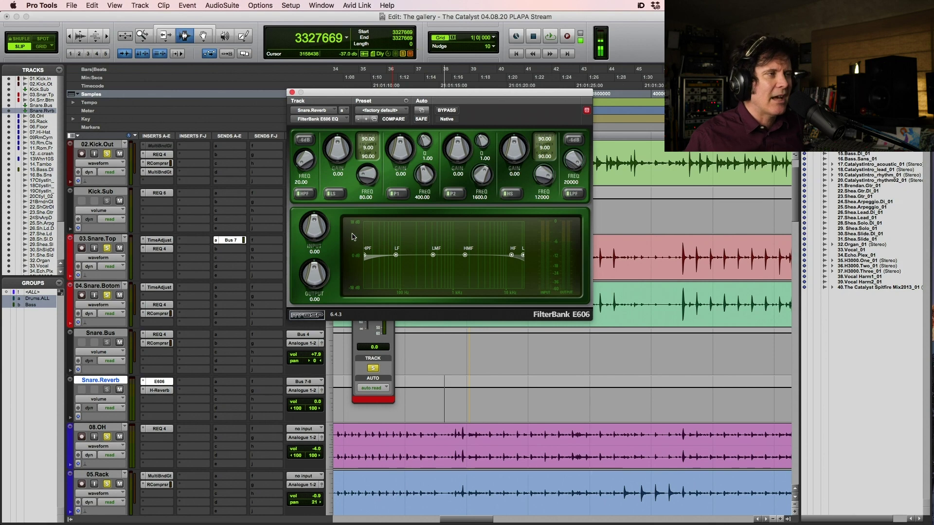
Step: On the E606 EQ, set the high-pass to 256.33 Hz, low band to 290.89, high band to 3574.3 and low-pass to 4140.3
drag(394, 259, 410, 257)
drag(305, 165, 312, 128)
drag(512, 255, 491, 258)
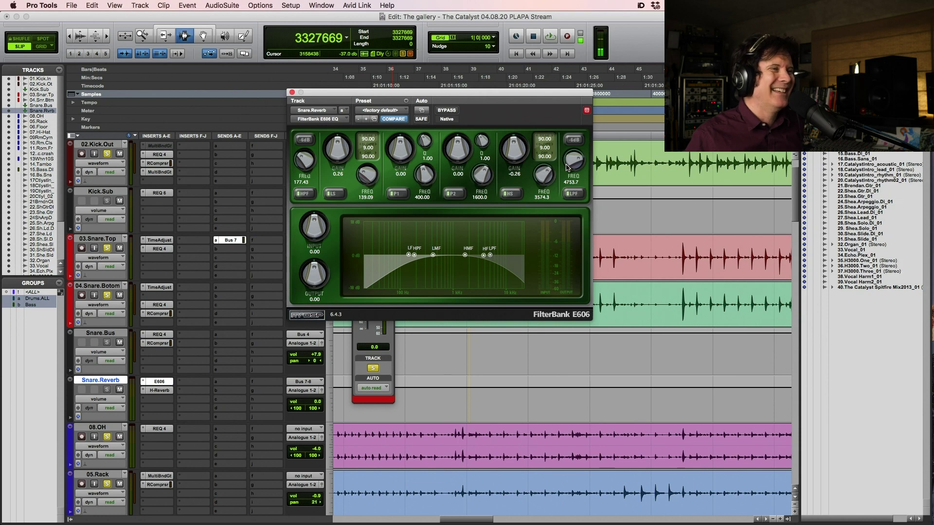
drag(567, 152, 567, 169)
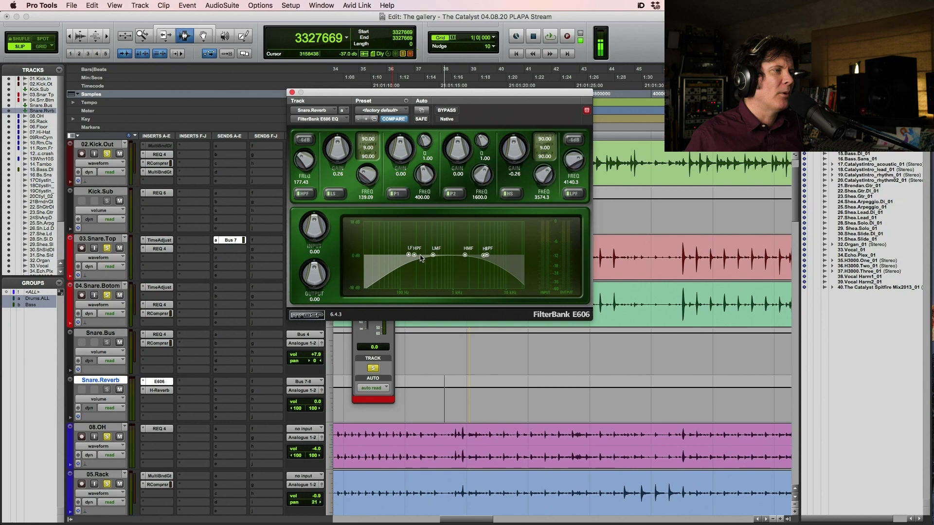
drag(414, 256, 424, 258)
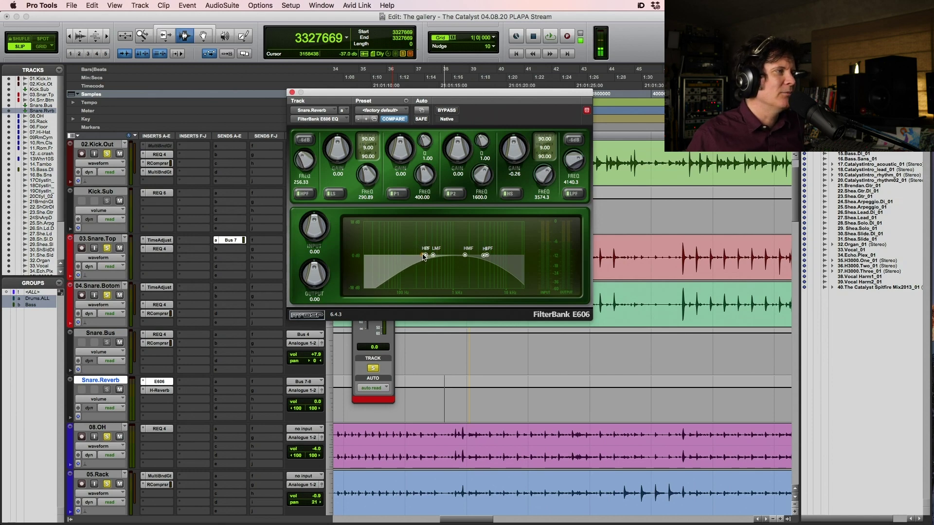
Step: Set the reverb EQ's high-pass to 155.88 Hz and its low-pass to 7195.0 Hz, both with 12 dB slopes
click(310, 142)
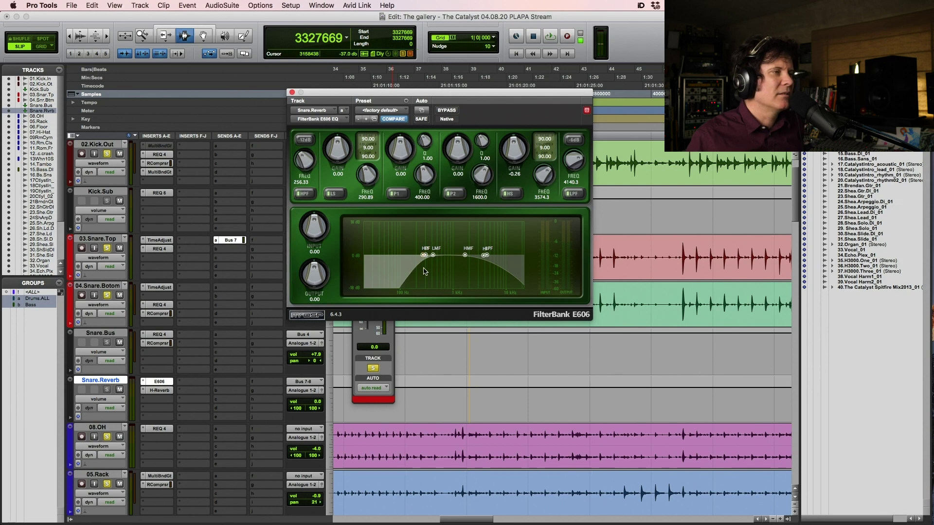
drag(304, 162, 306, 156)
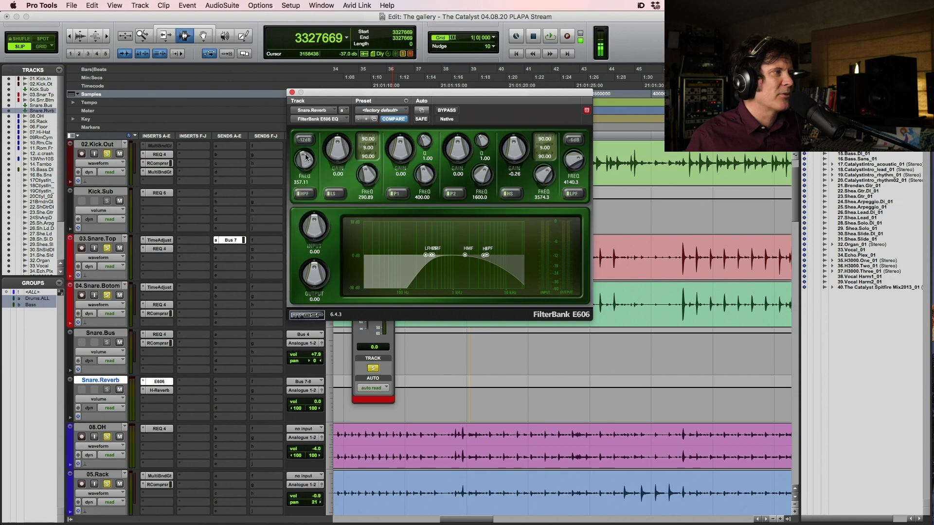
drag(304, 157, 304, 155)
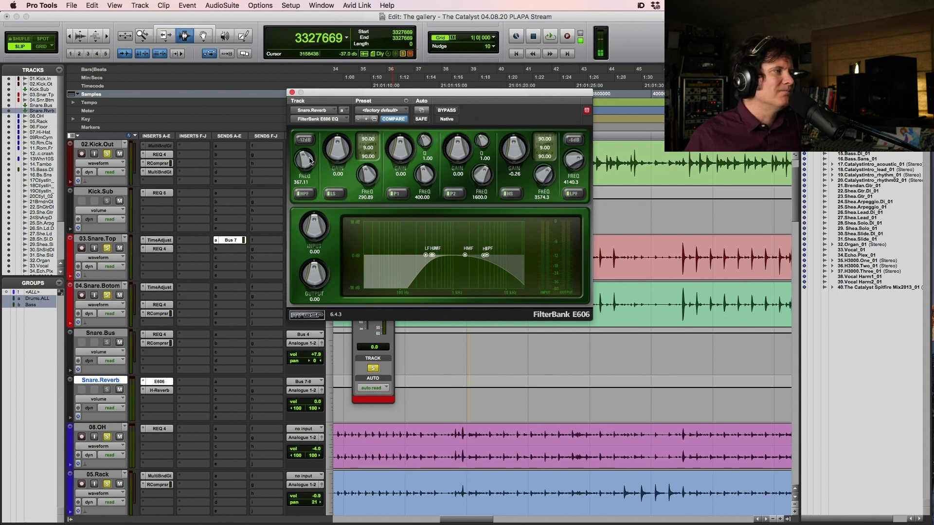
drag(303, 159, 299, 169)
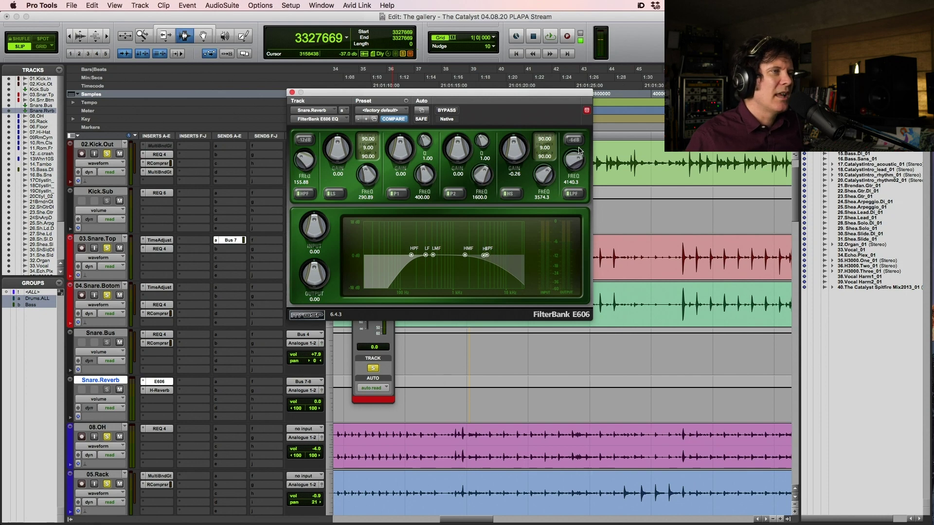
drag(574, 166, 575, 159)
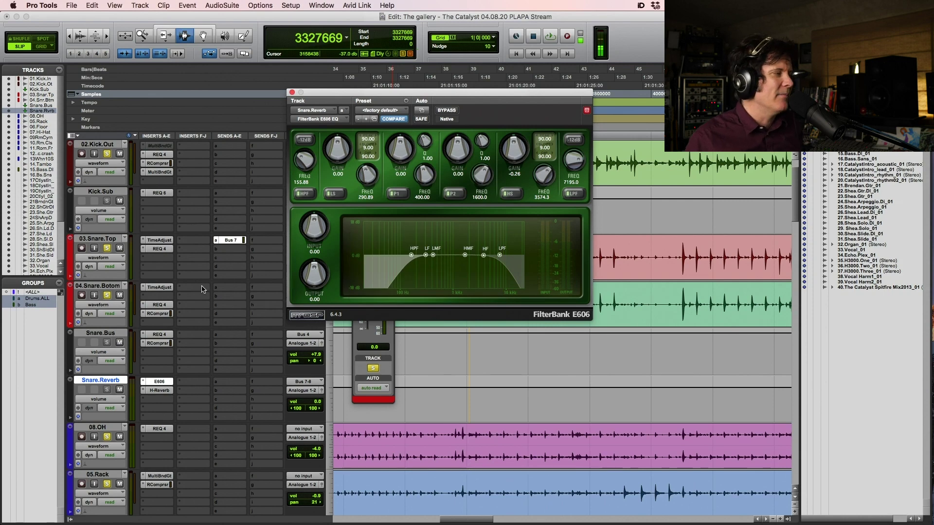
Step: Close the snare send and E606 windows, and play the drums from just before the Chorus marker
click(229, 240)
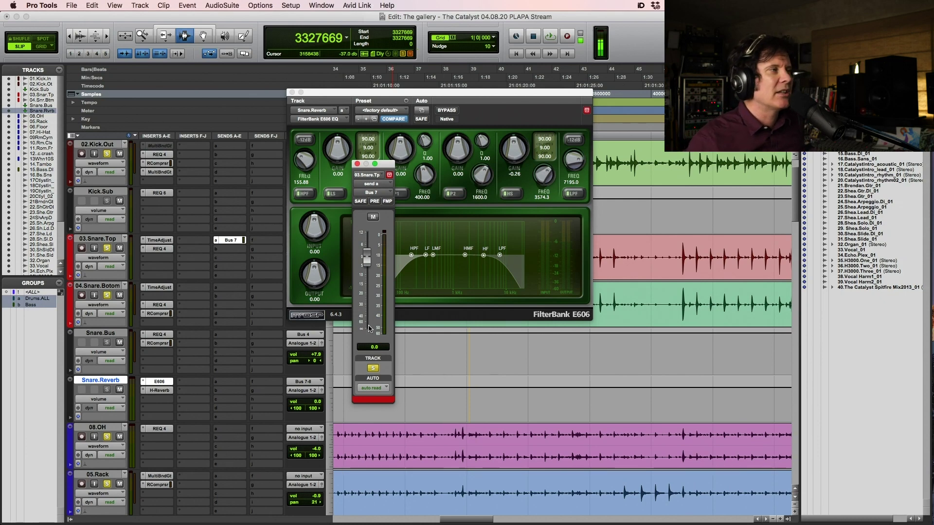
click(358, 165)
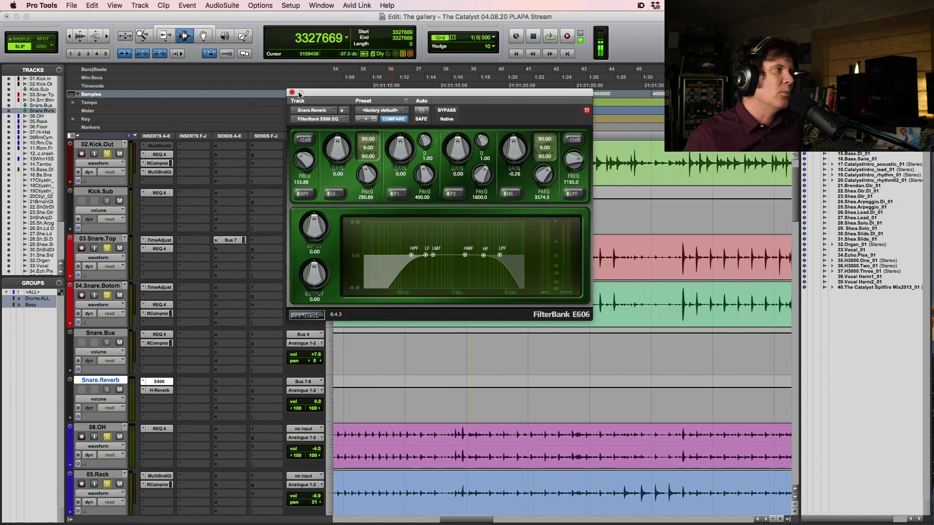
click(292, 93)
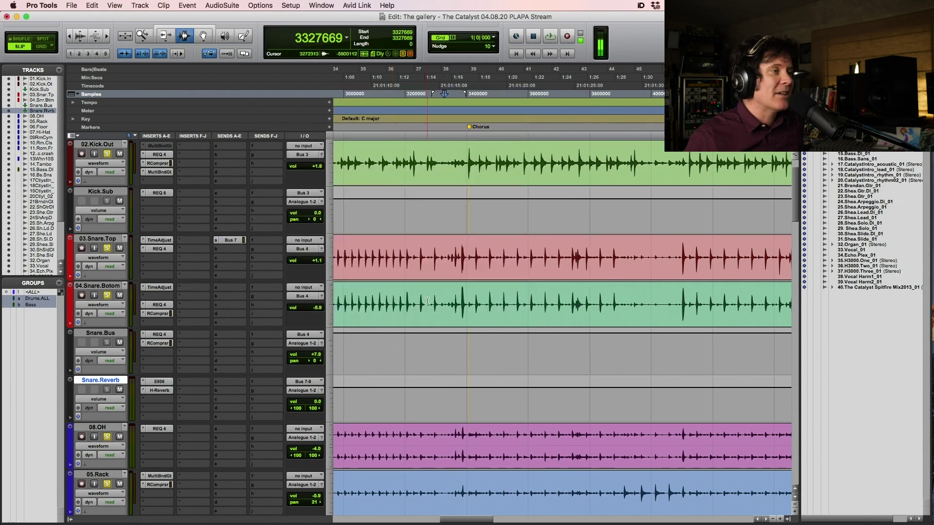
click(444, 250)
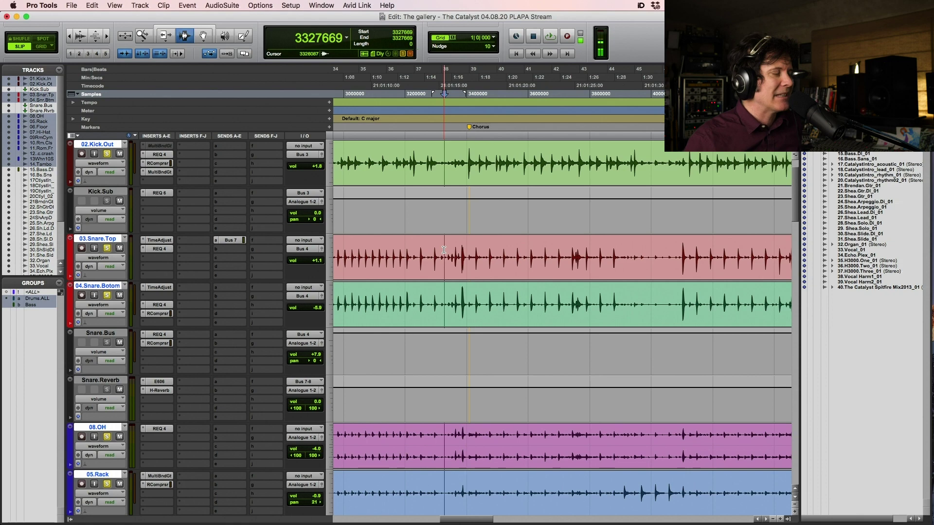
key(space)
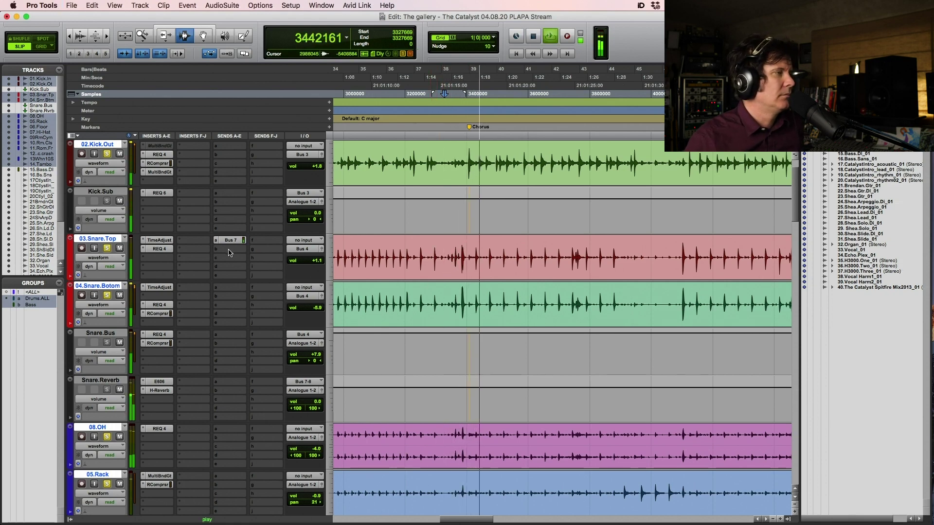
key(space)
Step: Reassign send A on 03.Snare.Top to Bus 7-8 (Stereo)
click(215, 242)
mouse_move(239, 248)
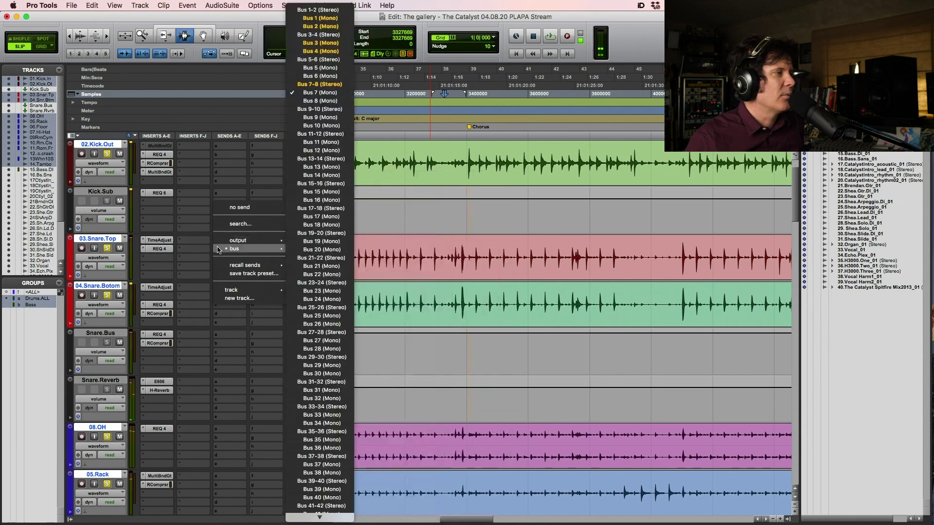
click(356, 95)
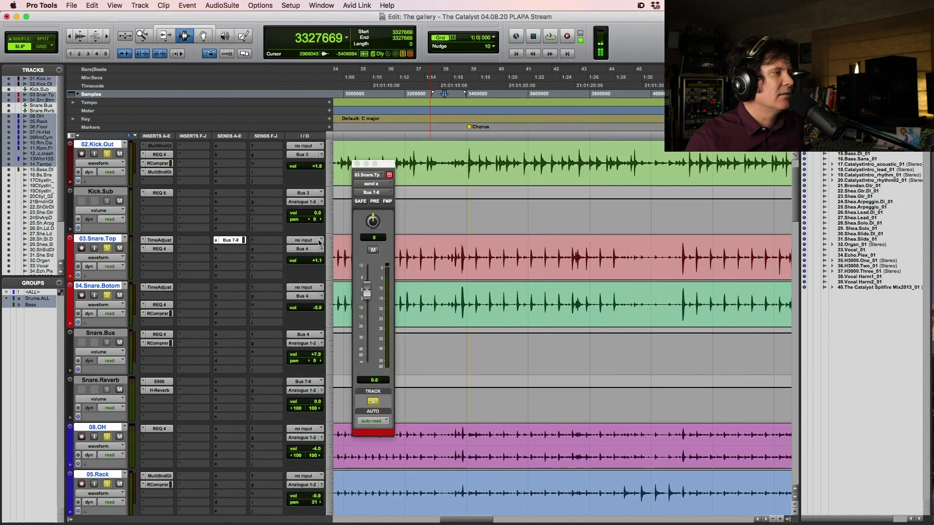
Step: Lower the Snare.Reverb track volume while the drums play, and close the send window
key(space)
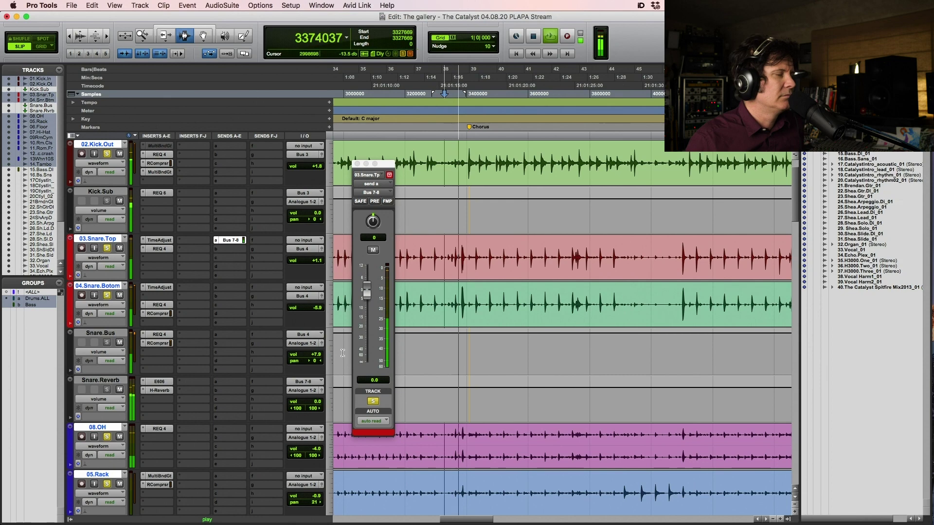
drag(317, 405, 317, 411)
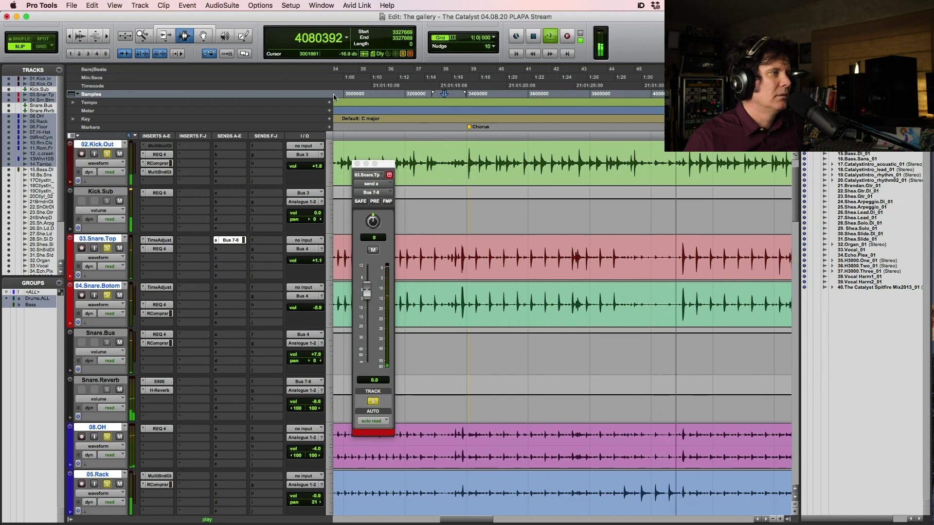
key(space)
click(357, 164)
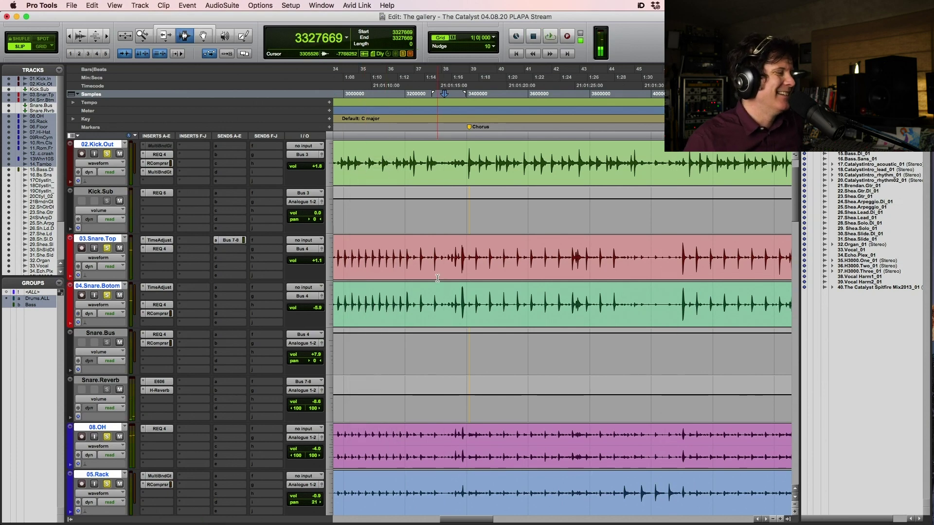
Step: Open H-Reverb on Snare.Reverb and shorten its reverb time to 1.56 seconds while auditioning the drums
scroll(443, 279, down, 3)
key(space)
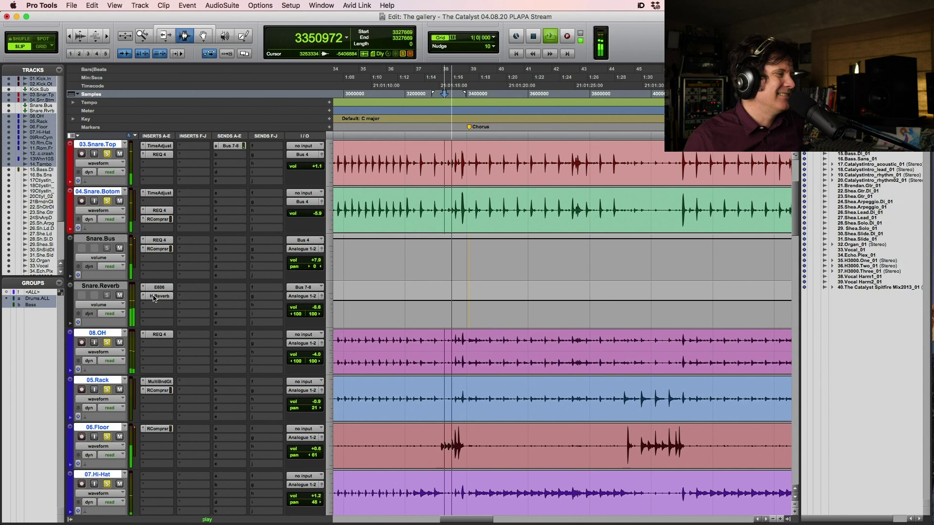
click(171, 296)
drag(454, 235, 454, 296)
scroll(425, 238, down, 3)
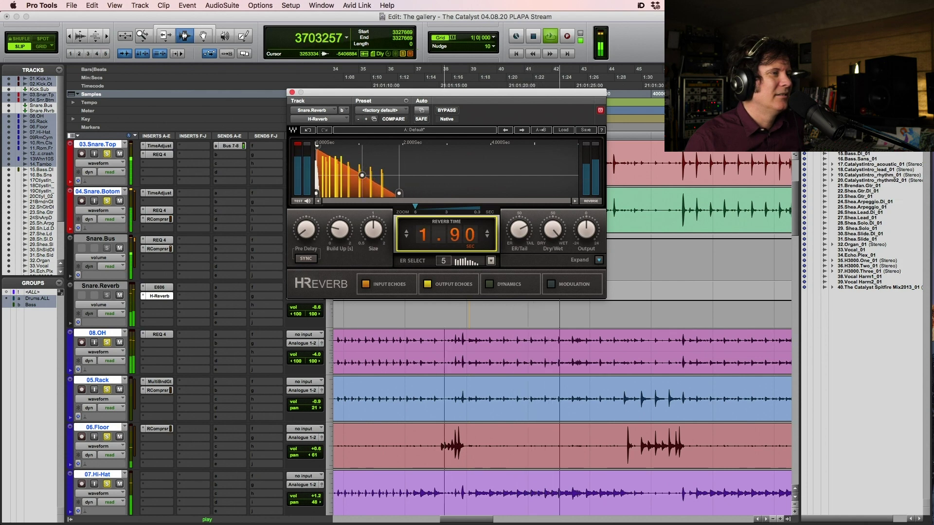
scroll(425, 238, down, 2)
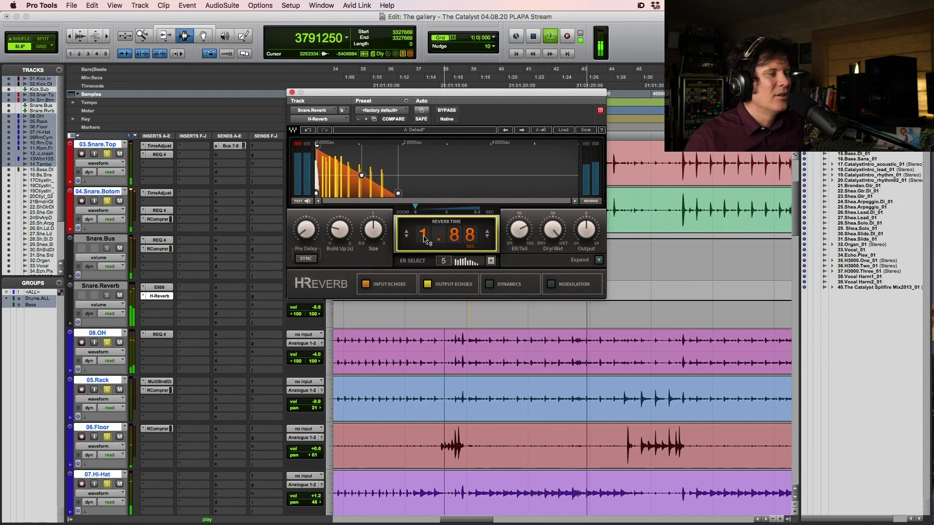
key(space)
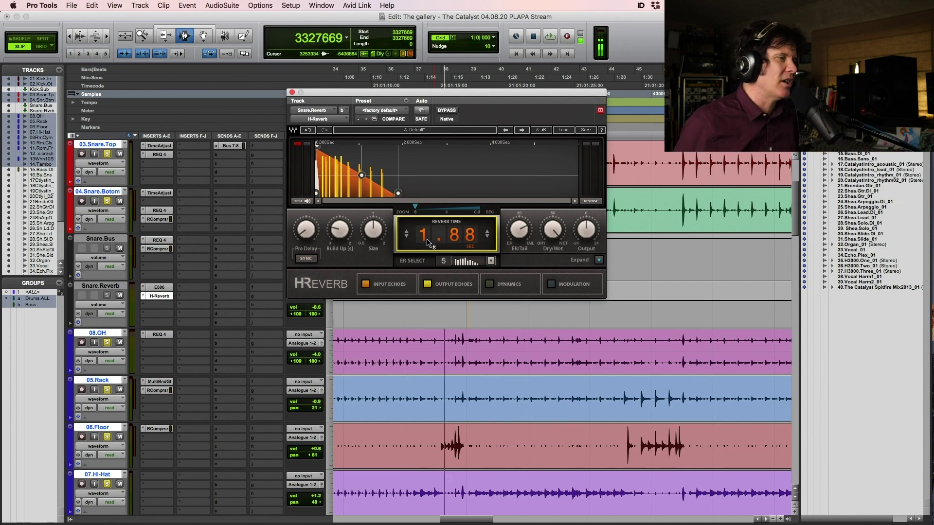
key(space)
mouse_move(424, 243)
mouse_down()
mouse_move(424, 263)
mouse_move(424, 240)
mouse_up()
key(space)
key(space)
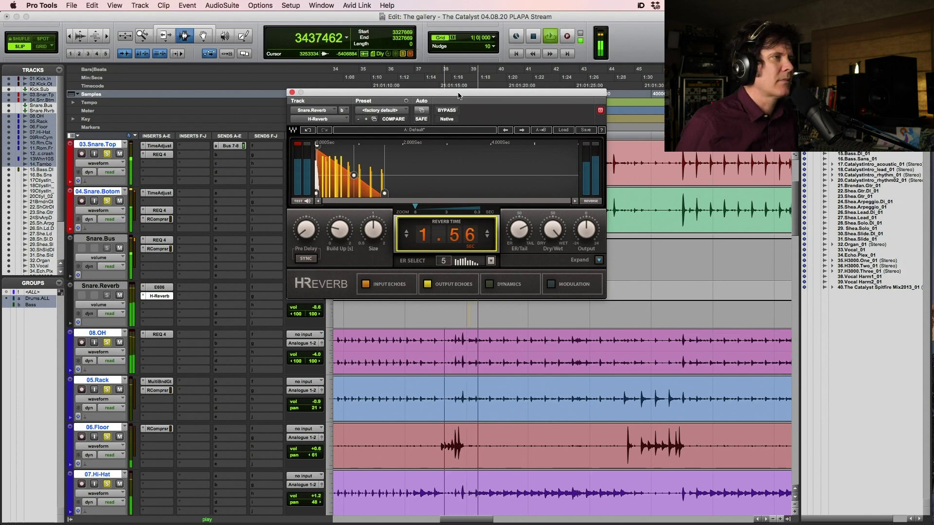
Step: Move the H-Reverb window below the snare waveforms and select the span between two consecutive snare hits just after the Chorus marker
drag(462, 91, 454, 264)
key(space)
key(F5)
drag(438, 168, 560, 176)
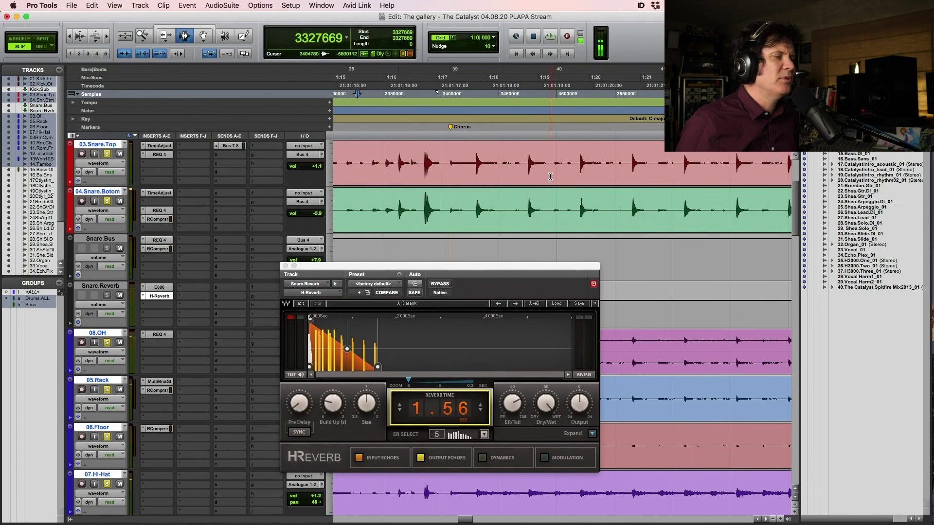
scroll(550, 176, up, 2)
scroll(549, 176, down, 2)
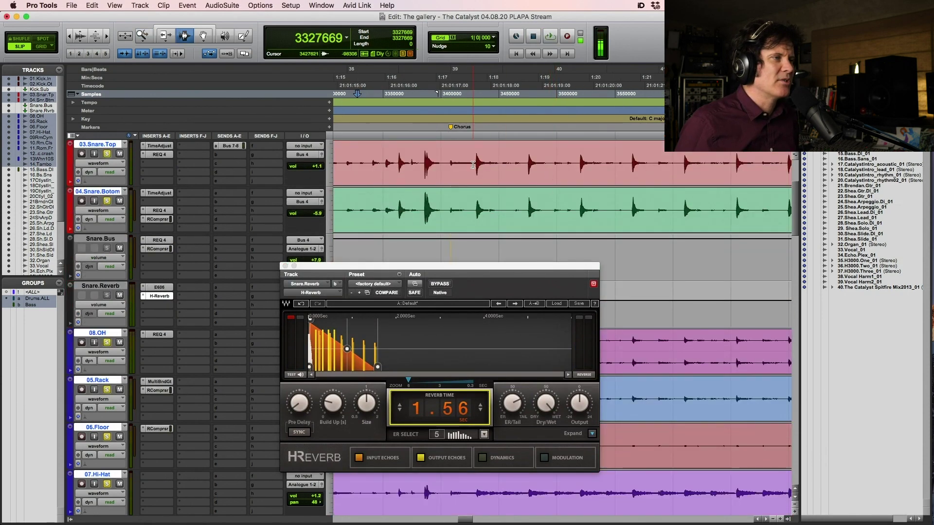
click(476, 162)
drag(476, 163, 528, 163)
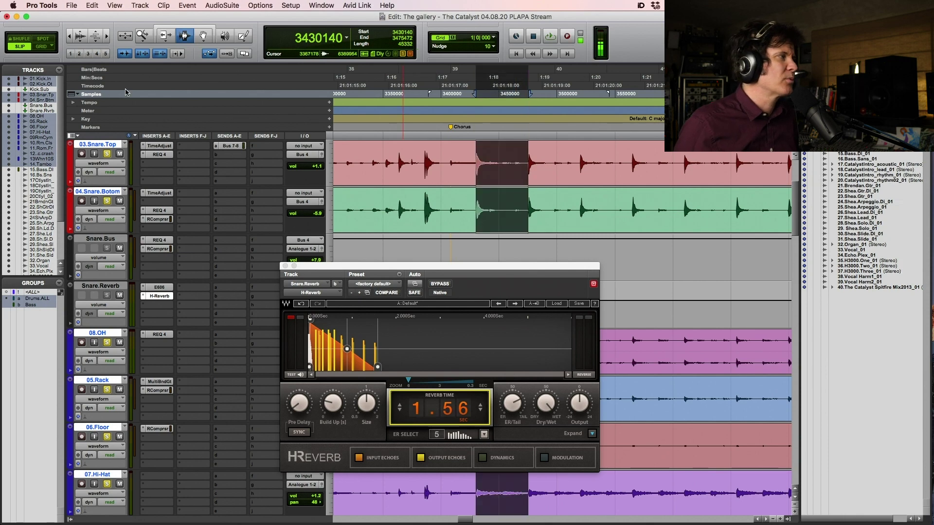
Step: Switch the main time scale to Min:Secs and set the H-Reverb reverb time to 1.02 seconds
click(112, 78)
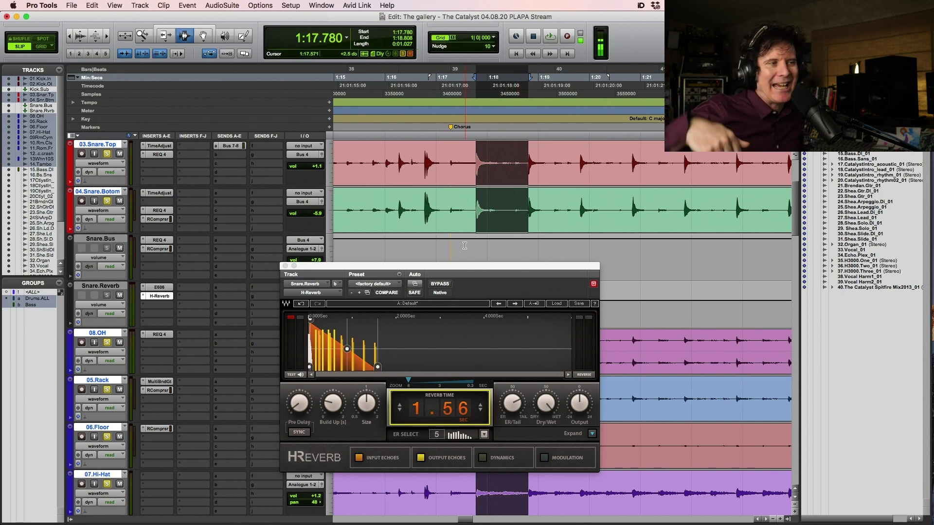
drag(452, 421, 453, 438)
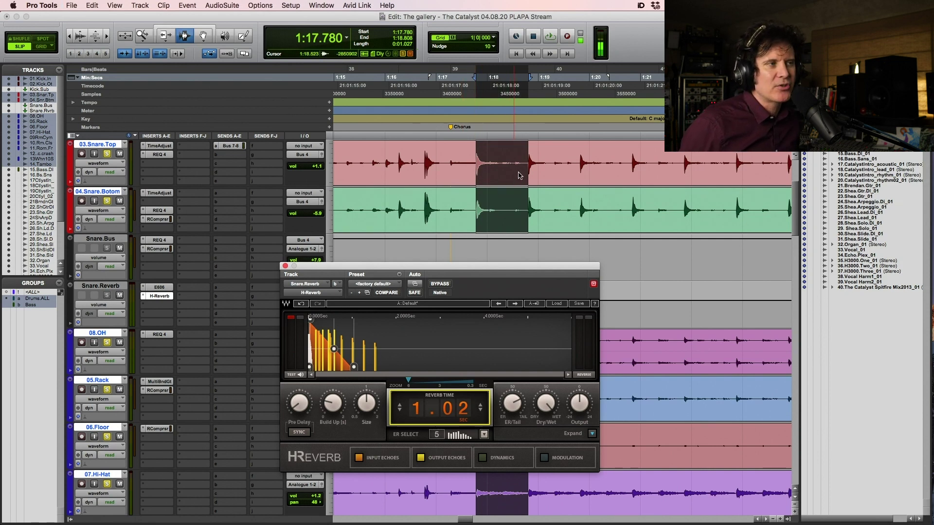
Step: Shorten the timeline selection to about 0.552 seconds, covering only the first part of the gap after the snare hit
drag(517, 175, 504, 190)
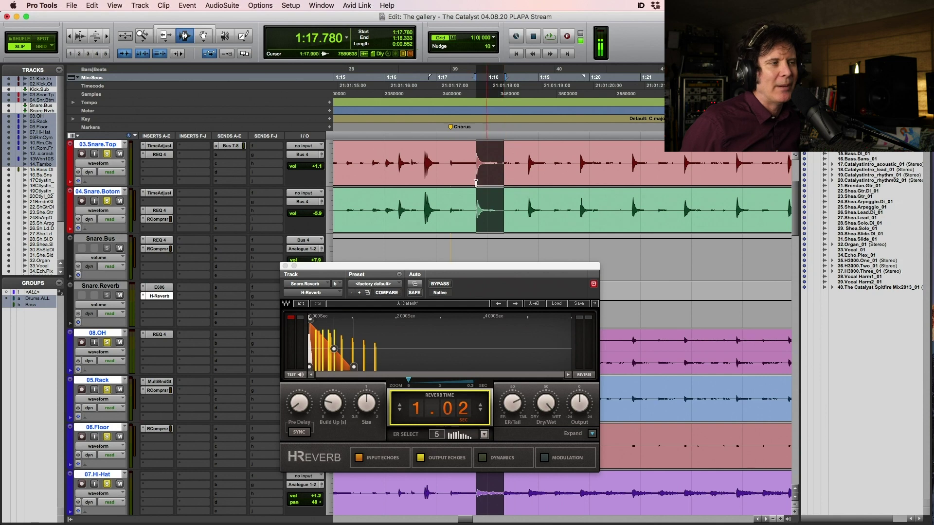
key(super+bracketright)
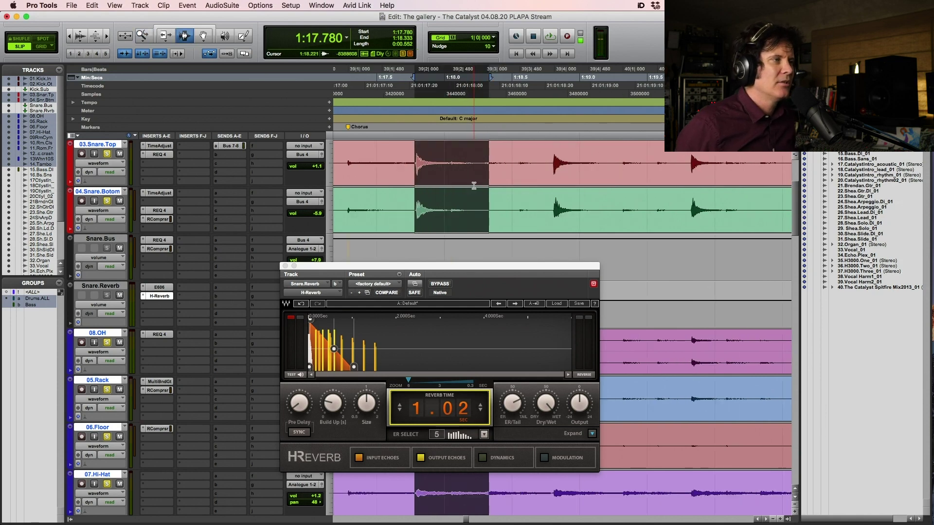
drag(474, 185, 514, 183)
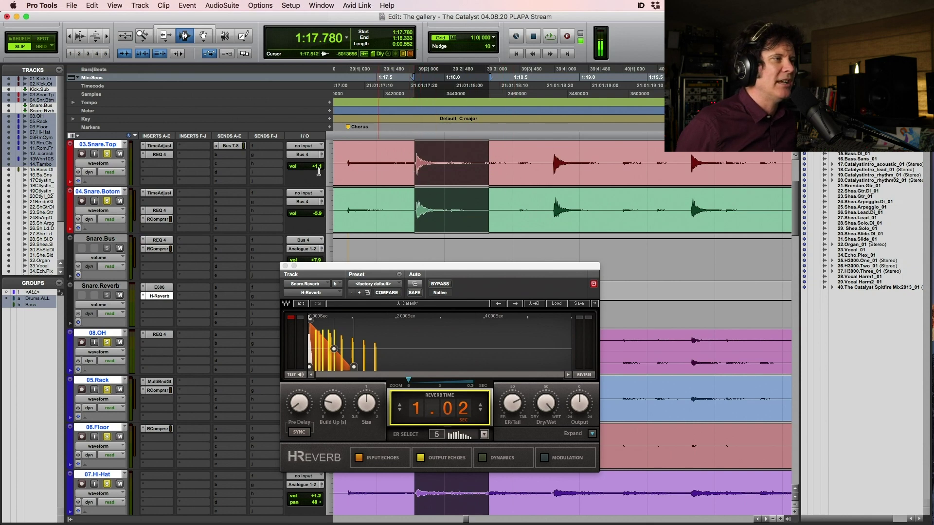
Step: Audition the drums from just before the first snare hit after the Chorus marker with the 1.02-second snare reverb
click(347, 171)
key(space)
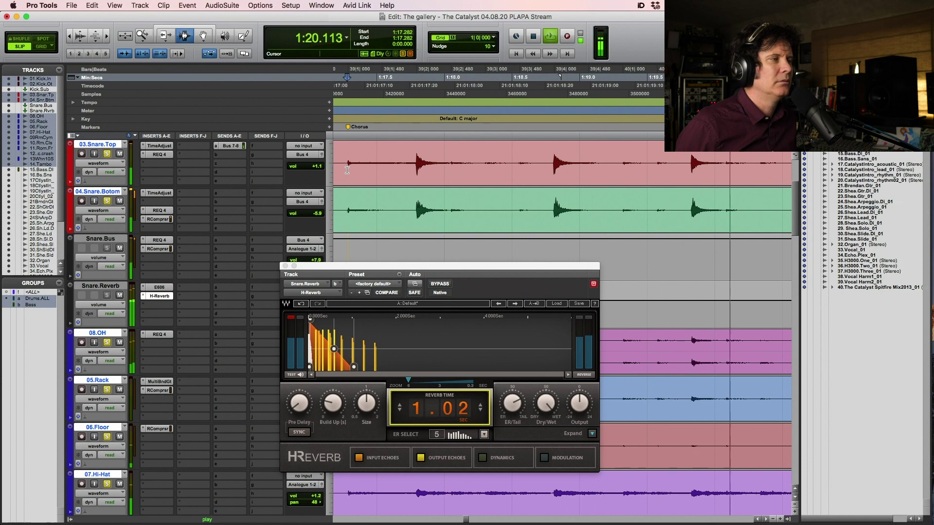
key(space)
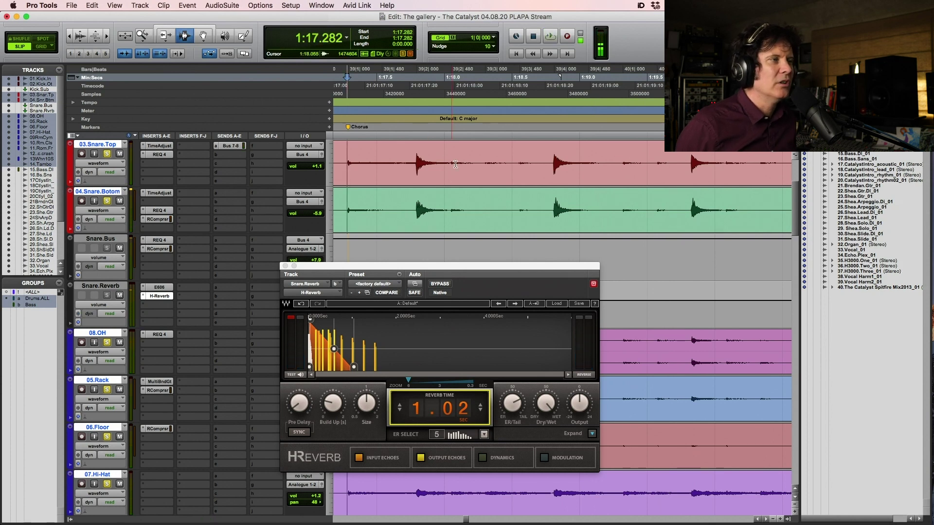
Step: Measure the full gap between the first two snare hits of the Chorus, and its second half, as timeline selections
drag(416, 167, 552, 177)
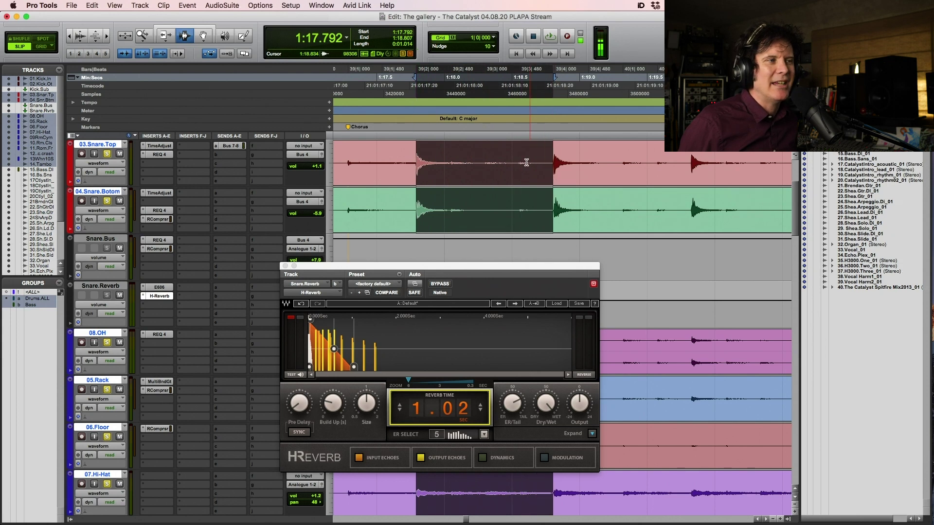
drag(418, 166, 552, 173)
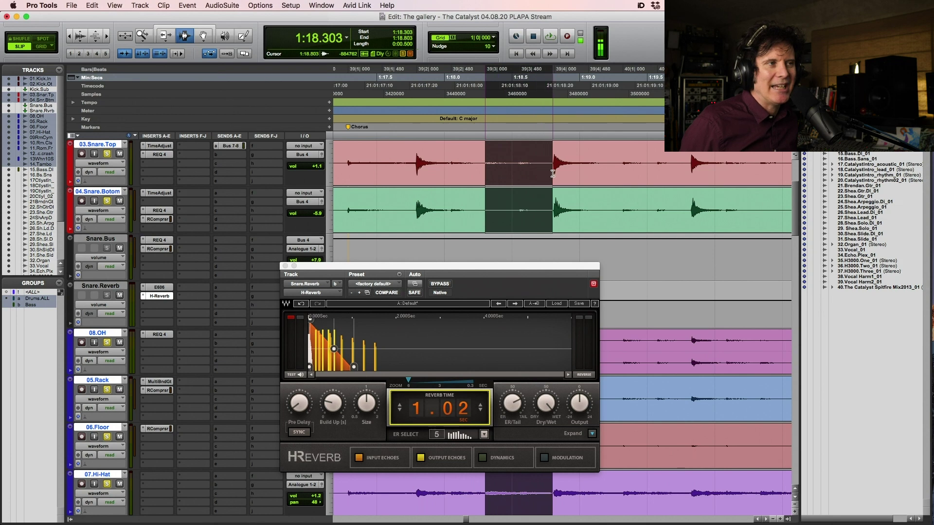
click(402, 170)
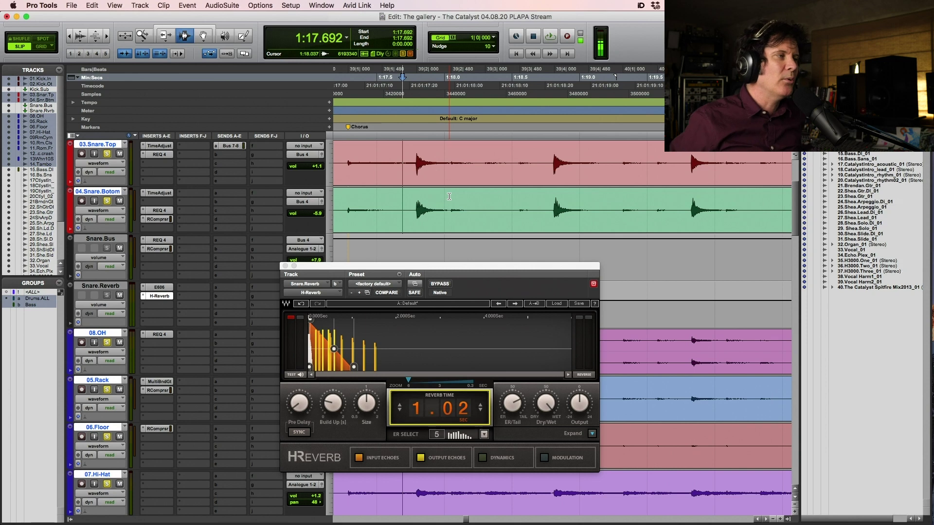
Step: Set the H-Reverb reverb time to 1.50 seconds and audition the drums from the start of the Chorus
click(348, 173)
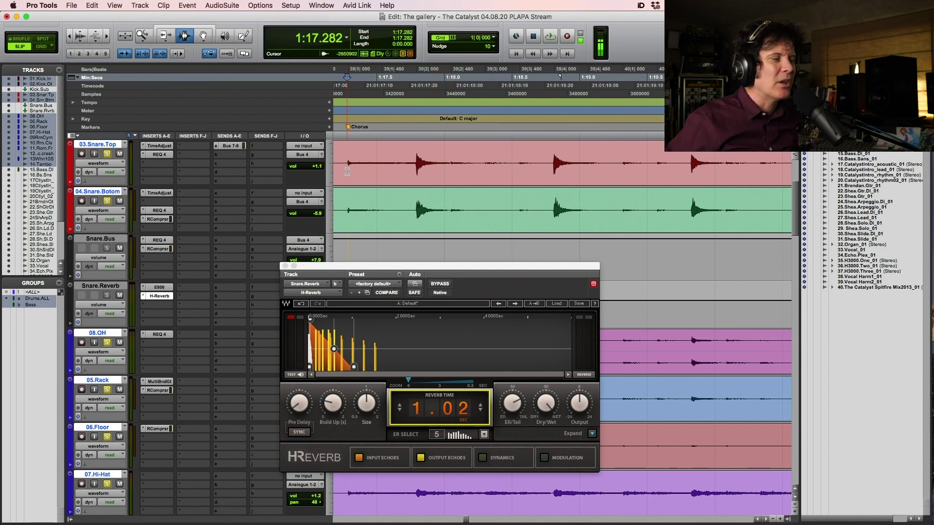
drag(447, 414, 447, 392)
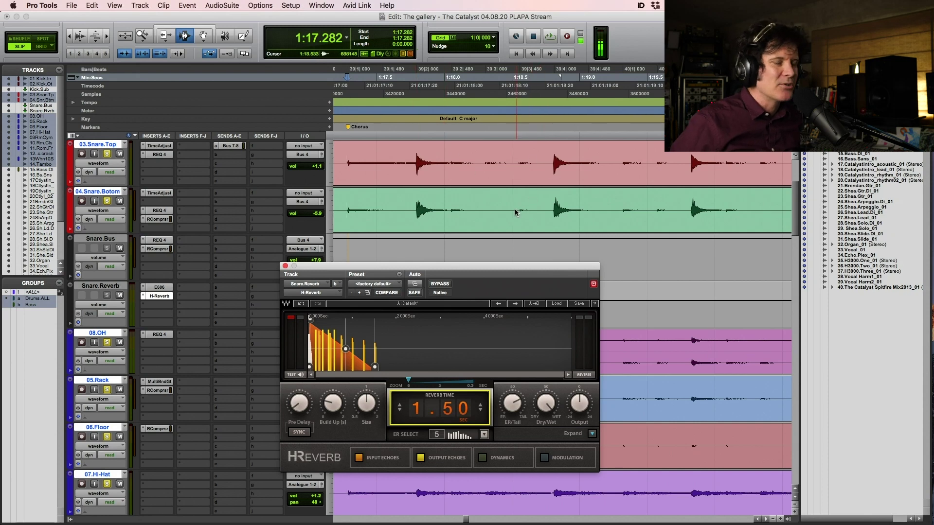
key(space)
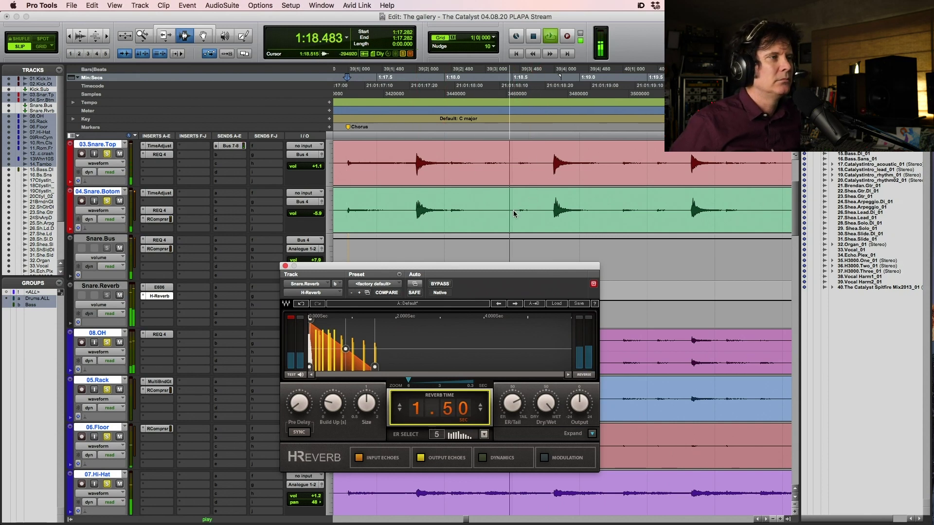
key(space)
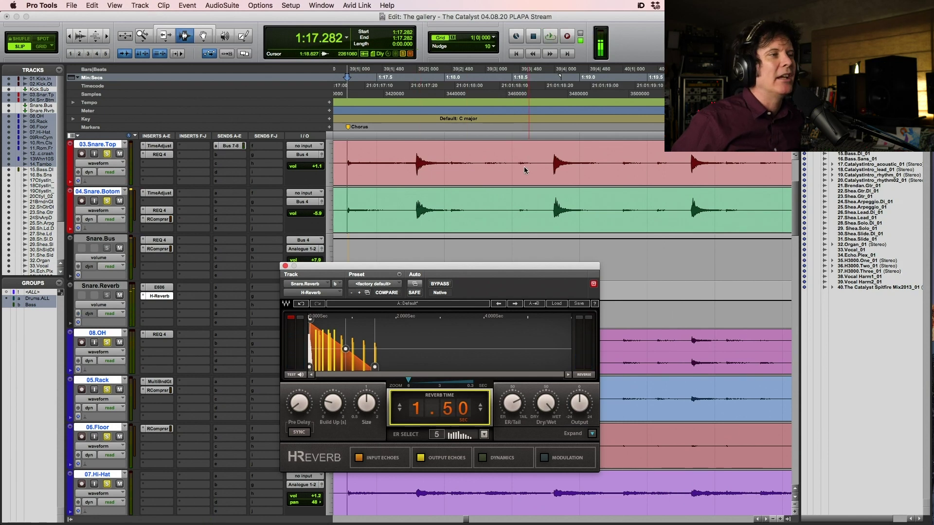
Step: Listen to a longer stretch of the Chorus drums with the 1.50-second snare reverb
drag(519, 166, 415, 172)
click(344, 169)
key(space)
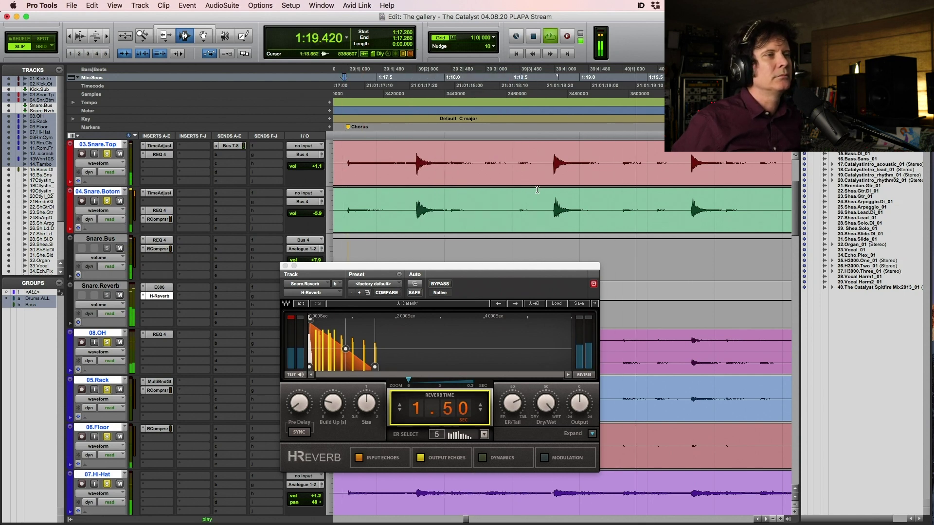
key(r)
key(r)
key(r)
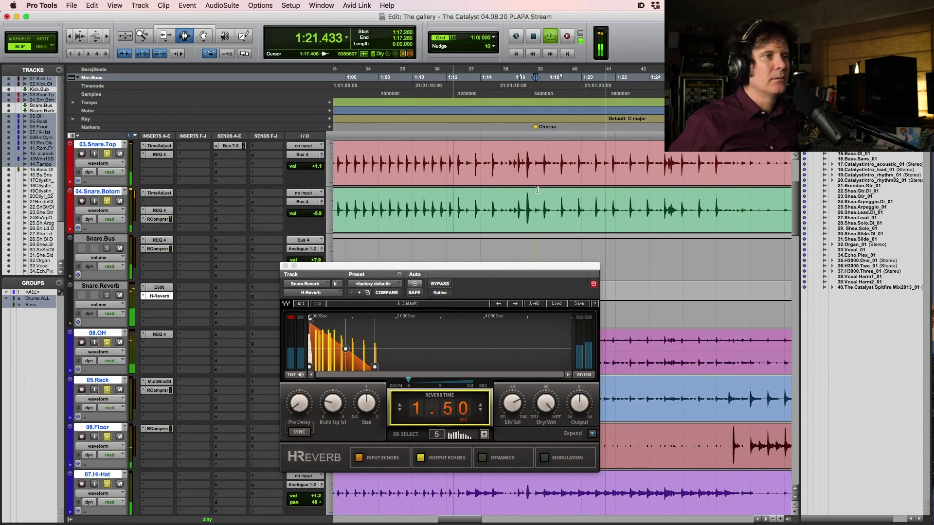
key(space)
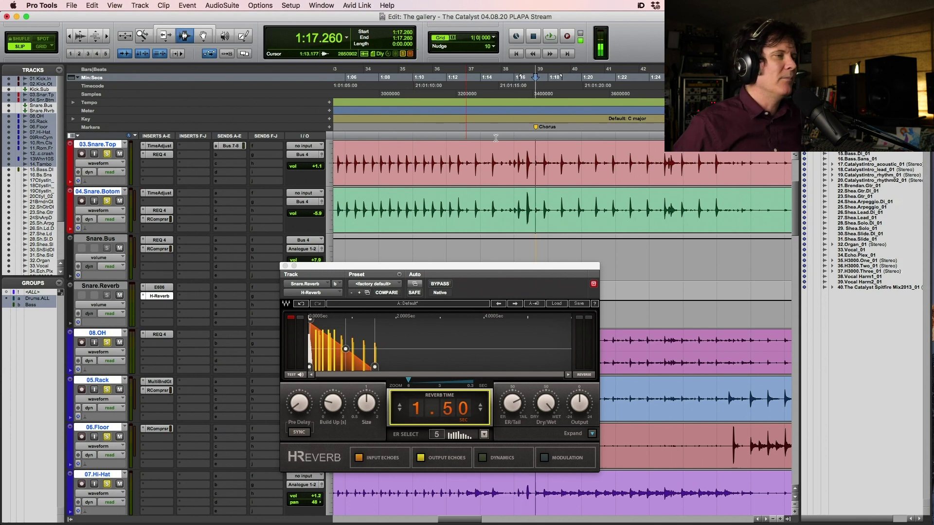
Step: Audition the drums from the last snare hit before the Chorus marker, and close the H-Reverb window
click(525, 167)
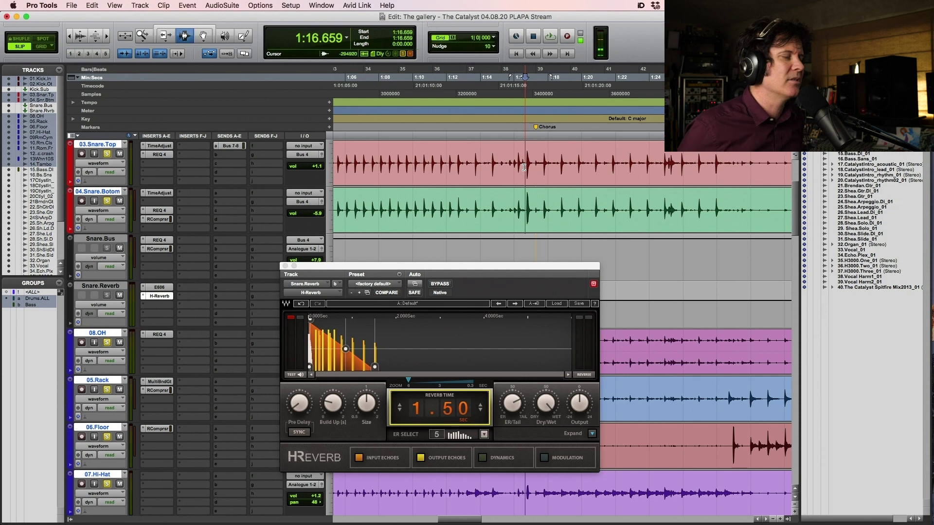
key(space)
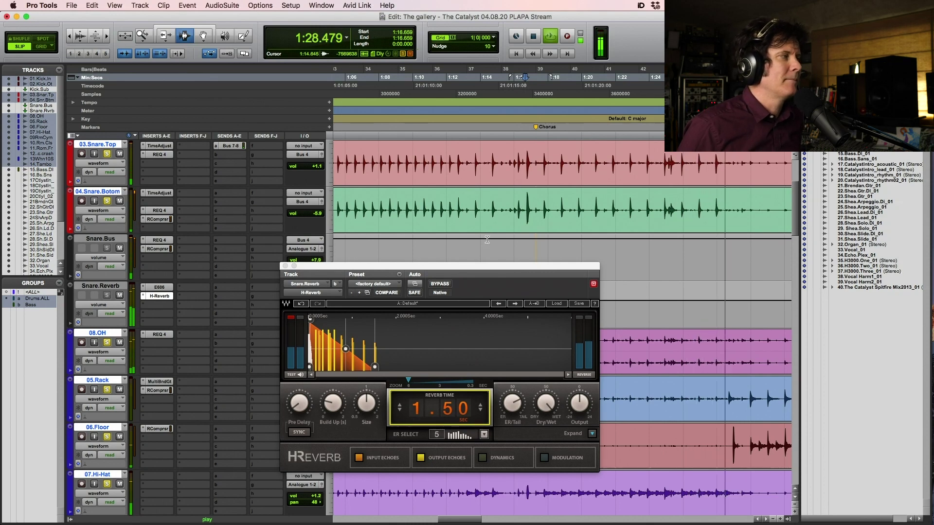
key(space)
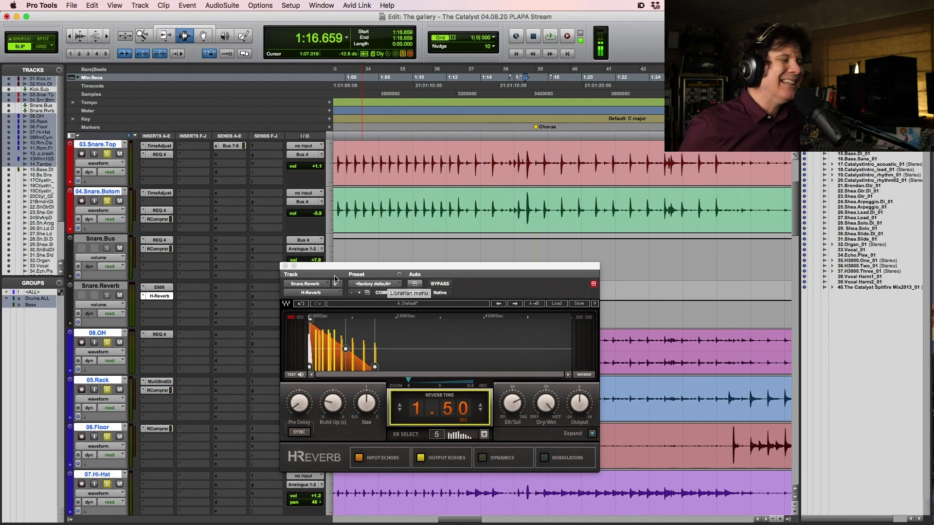
click(286, 266)
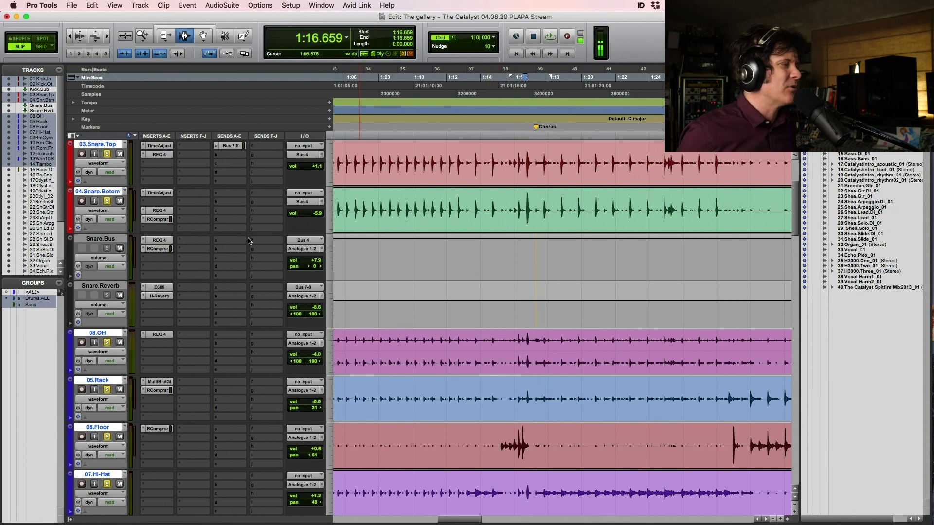
Step: Duplicate the Snare.Reverb track once, leaving the copy below Kick.Sub and the original below Snare.Bus
mouse_move(107, 285)
mouse_down()
mouse_move(113, 94)
mouse_move(112, 279)
mouse_up()
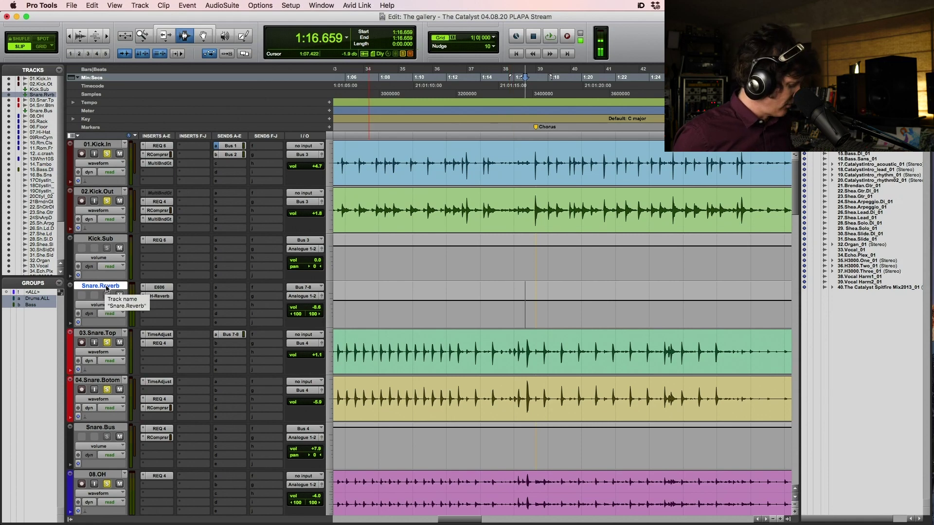
key(alt+shift+d)
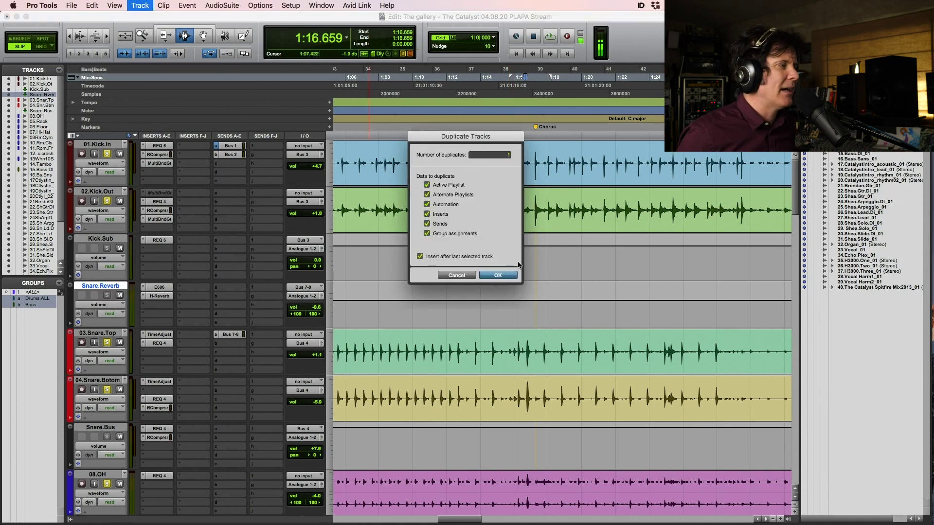
click(506, 276)
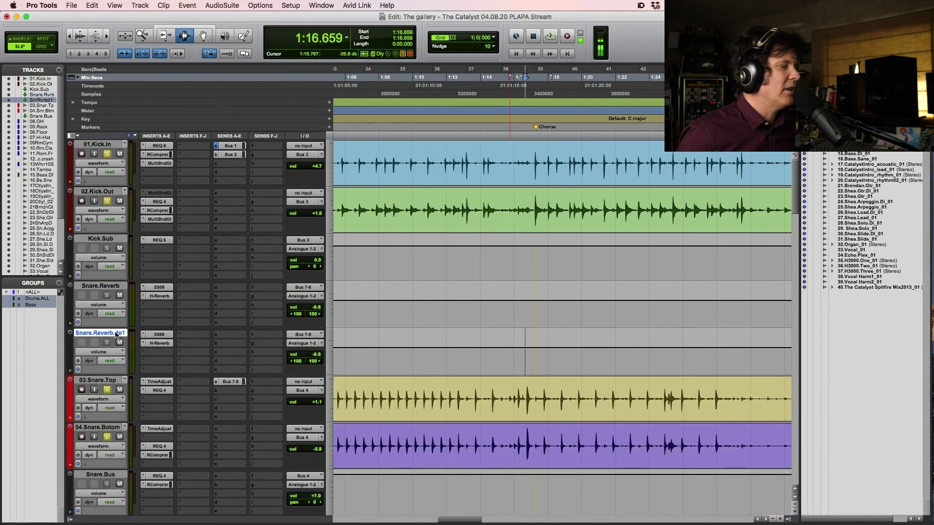
drag(117, 334, 115, 287)
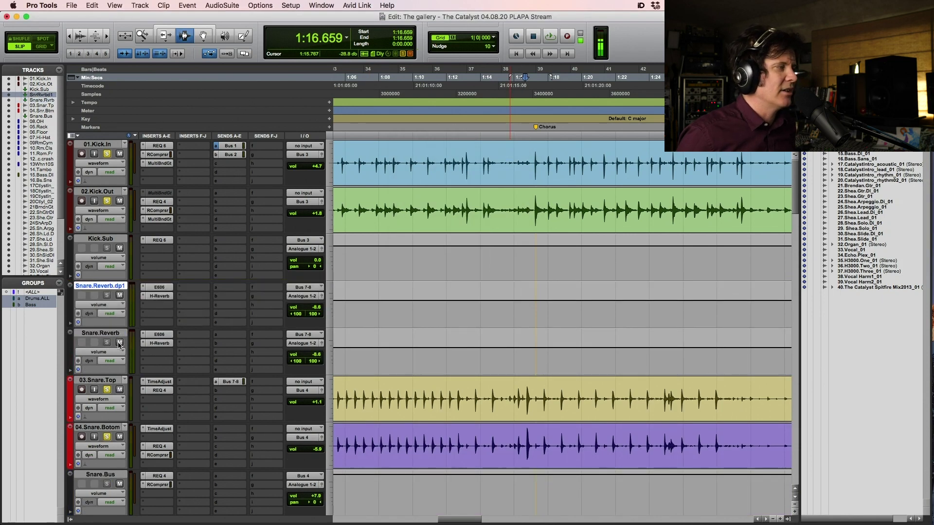
drag(114, 336, 153, 517)
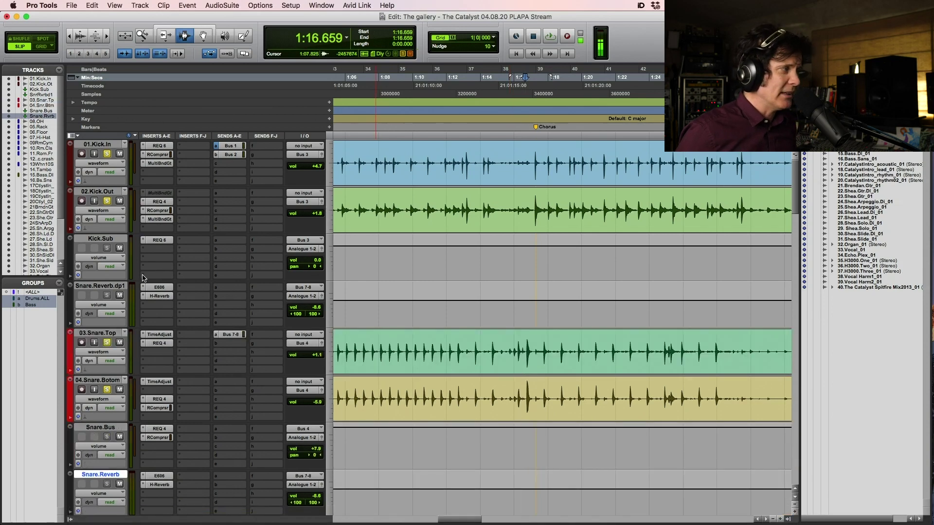
Step: Set the input of the duplicated reverb track to Bus 9-10 (Stereo)
click(112, 286)
click(306, 296)
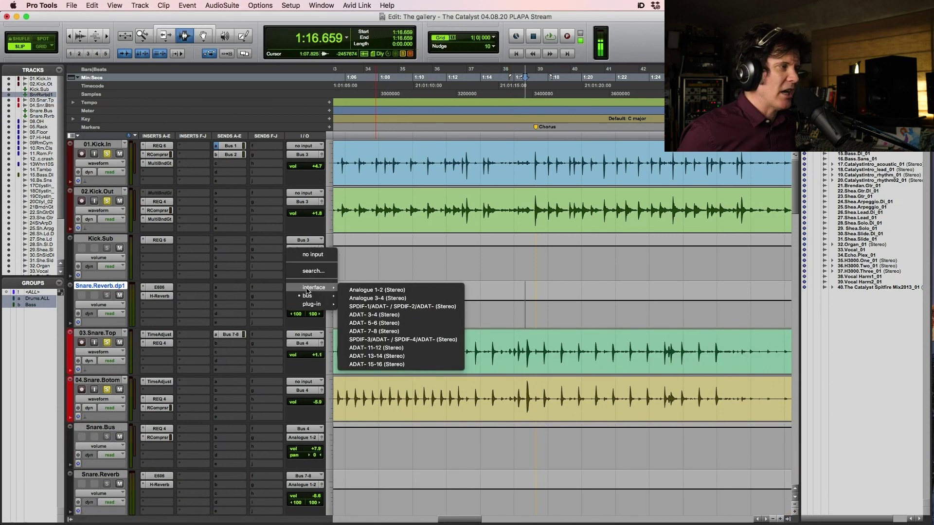
mouse_move(307, 296)
click(383, 294)
Step: Add a Bus 9-10 (Stereo) send in slot c of 01.Kick.In with its level at 0.0 dB
click(222, 167)
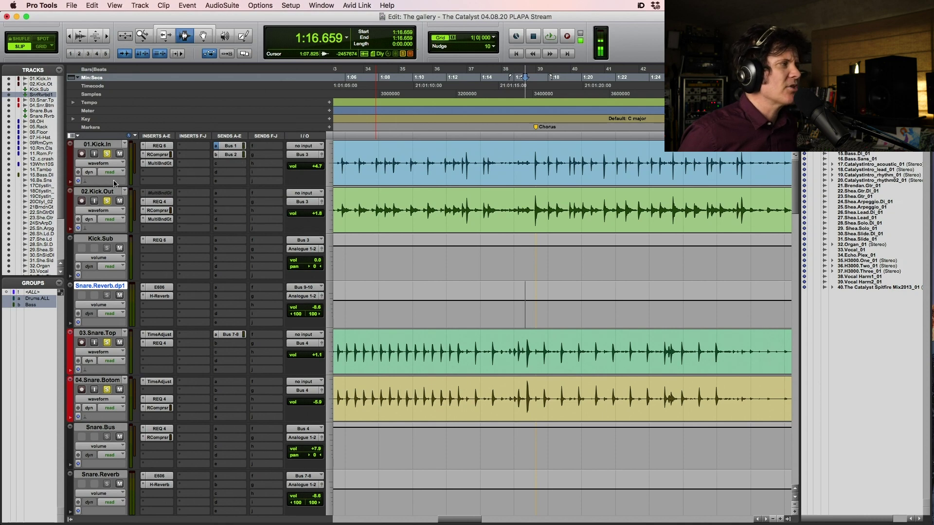
click(230, 163)
mouse_move(253, 172)
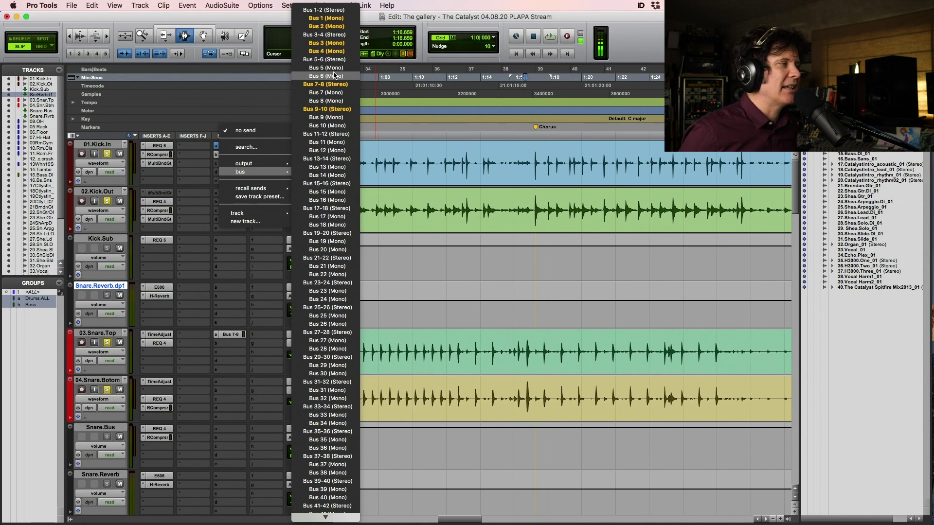
click(327, 109)
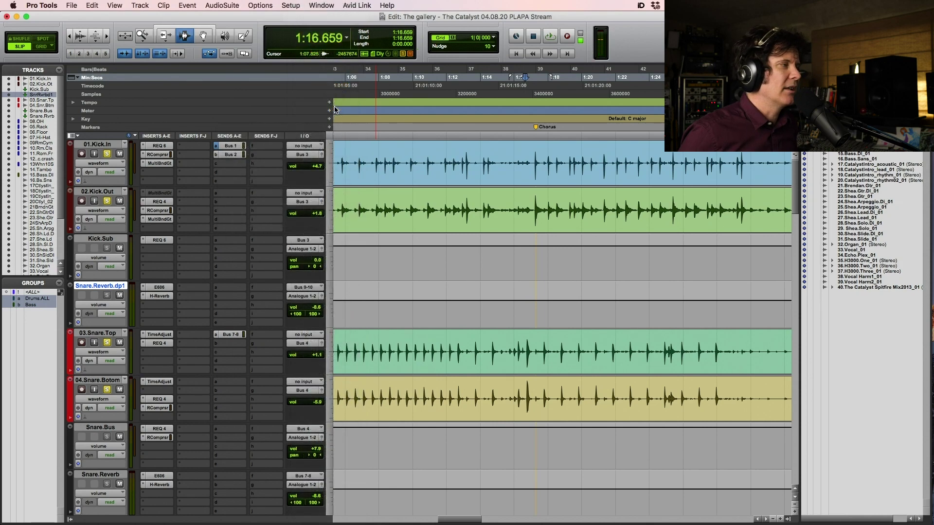
click(367, 360)
alt+click(367, 362)
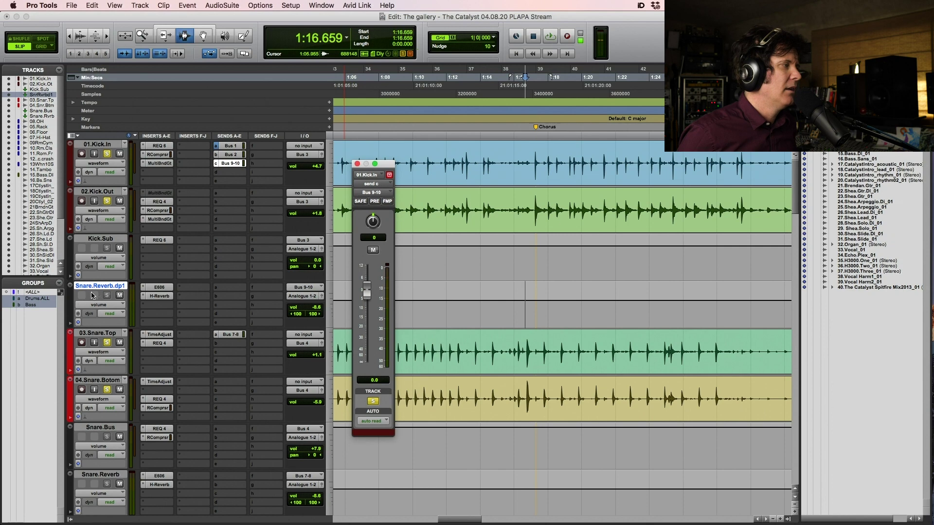
Step: Rename the duplicated reverb track as Kick.Reverb and close the kick's send window
double_click(108, 286)
text(Kick.Reverb)
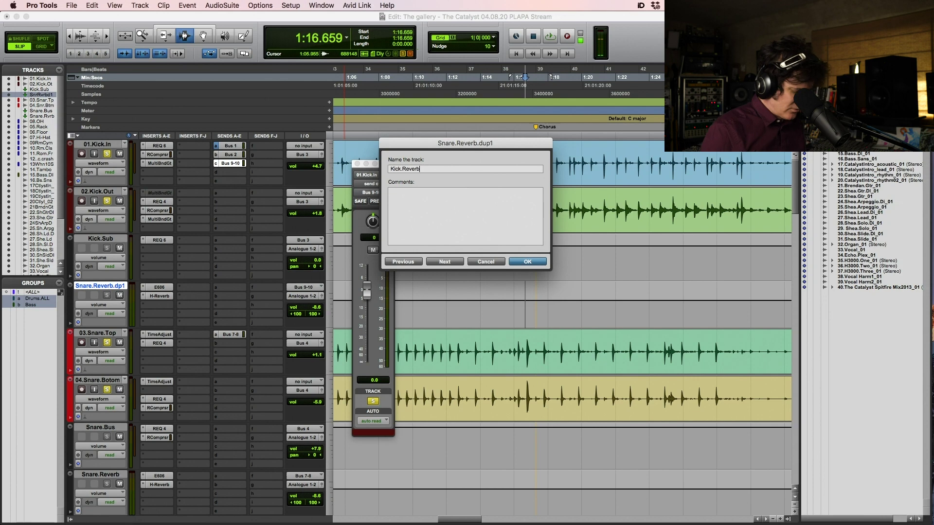
key(Return)
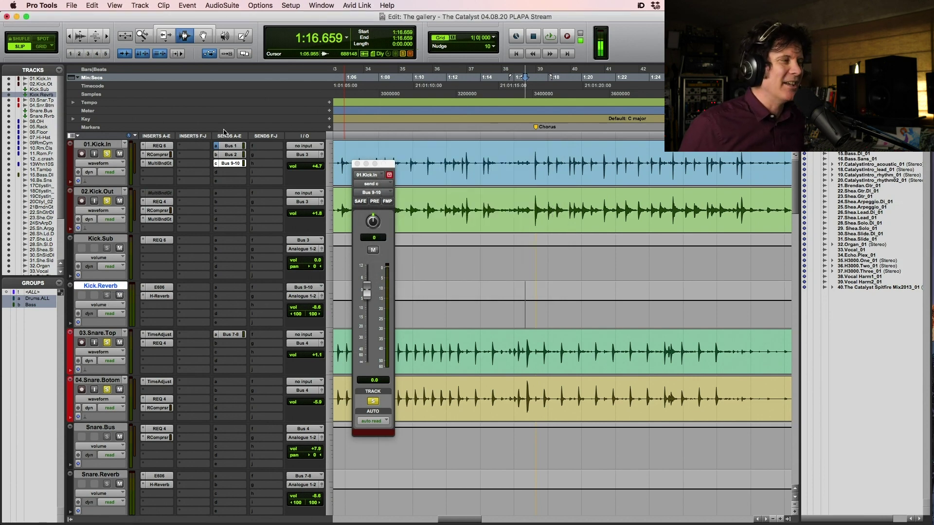
click(358, 164)
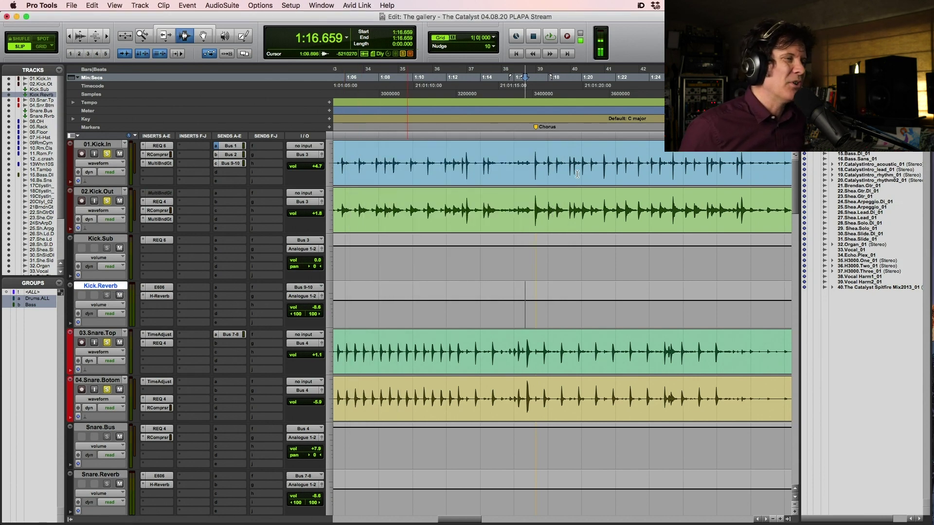
Step: Save the session and raise the Kick.Reverb volume to 0.0 dB during playback from the Chorus marker
click(535, 176)
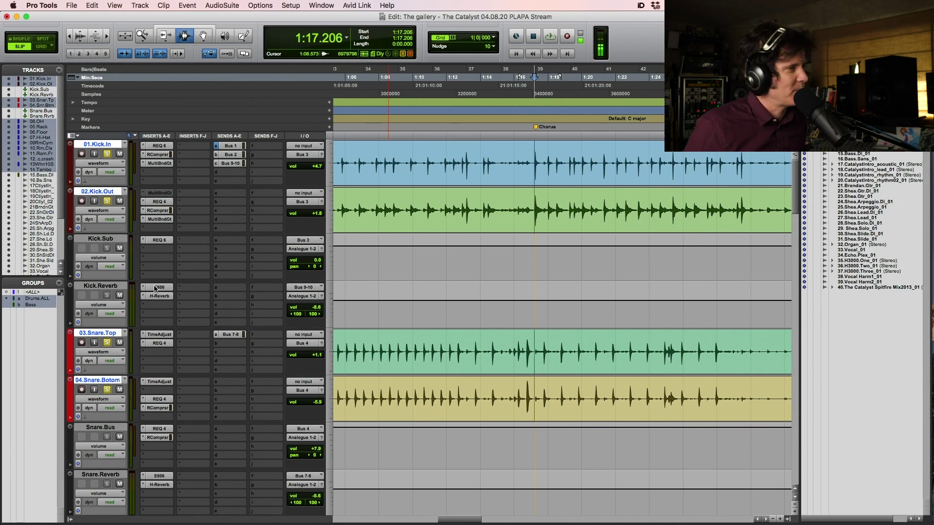
key(super+s)
key(space)
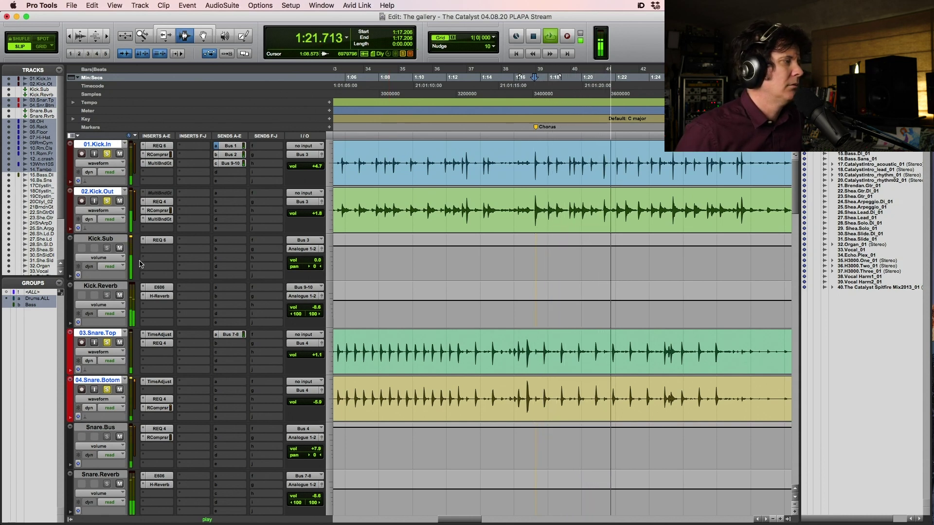
click(314, 309)
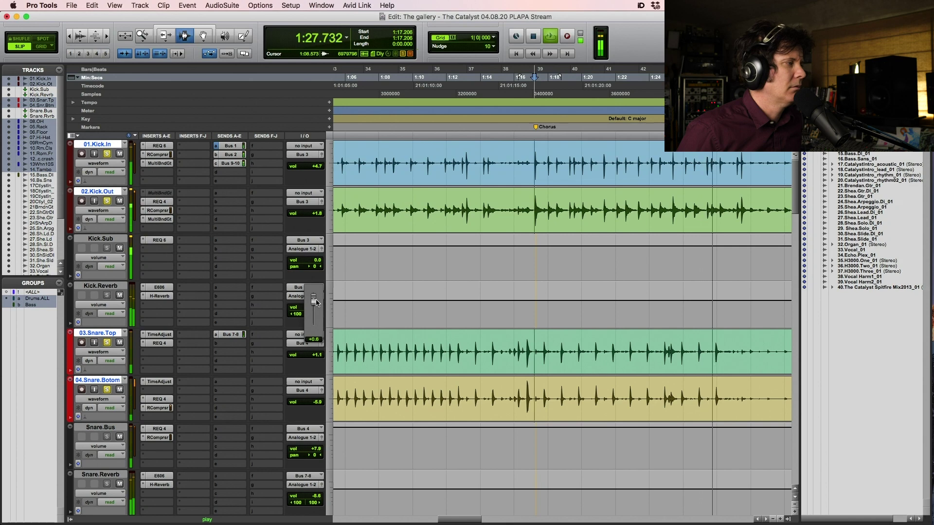
drag(315, 303, 315, 304)
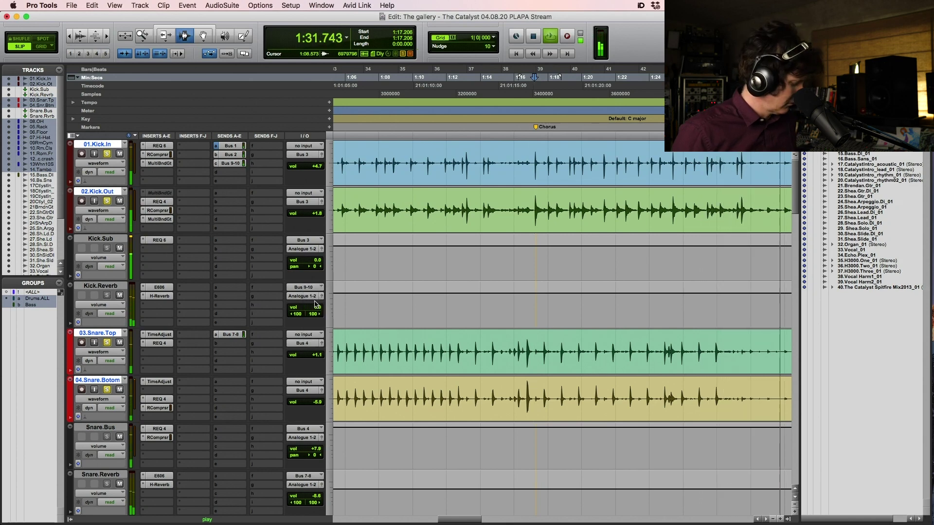
Step: Listen to the drums with both the kick and snare reverbs through the rest of the Chorus, and stop playback
key(super+bracketleft)
key(super+bracketleft)
key(F5)
drag(611, 193, 671, 195)
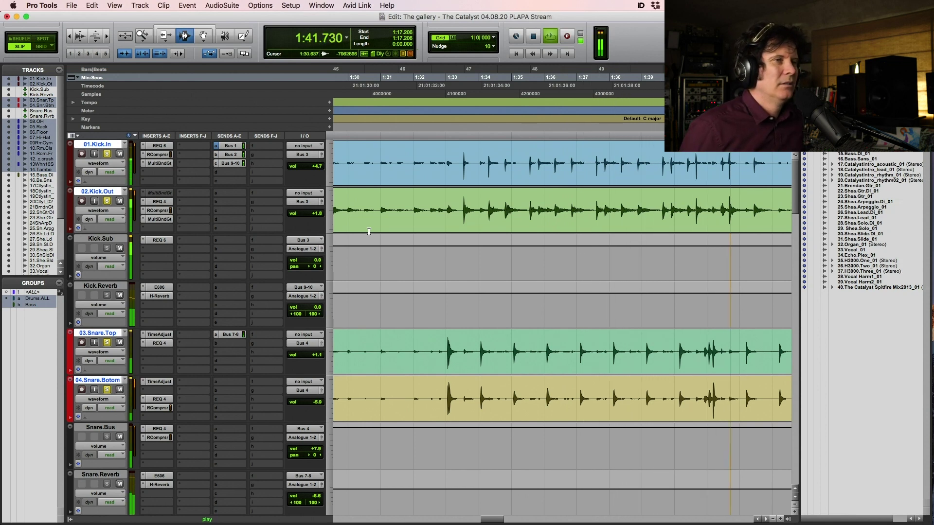
key(space)
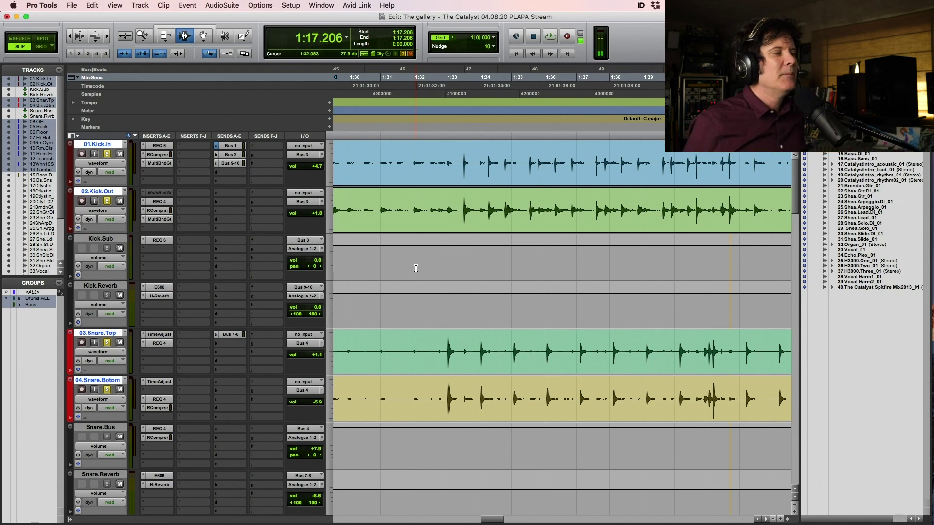
Step: Place the edit cursor at 1:33.022 on Kick.Reverb and check the Bus 9-10 send level on 01.Kick.In
click(446, 296)
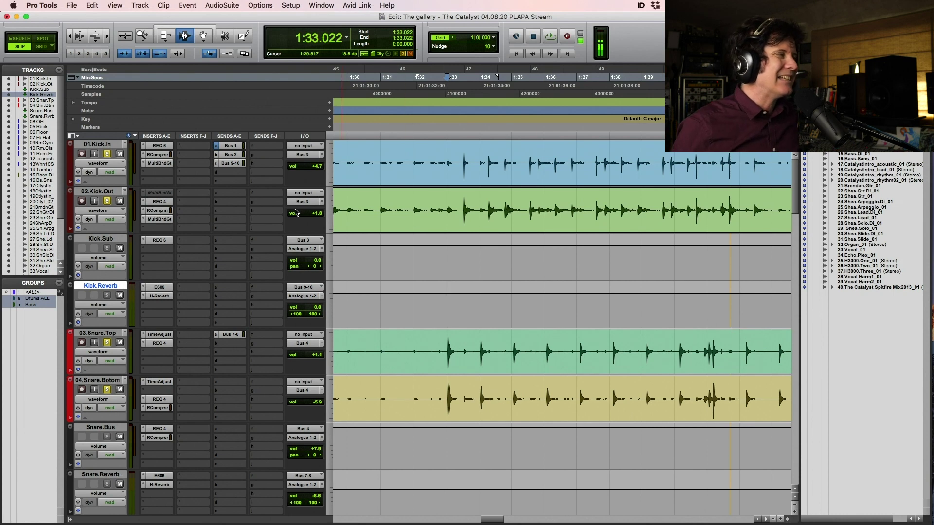
click(236, 166)
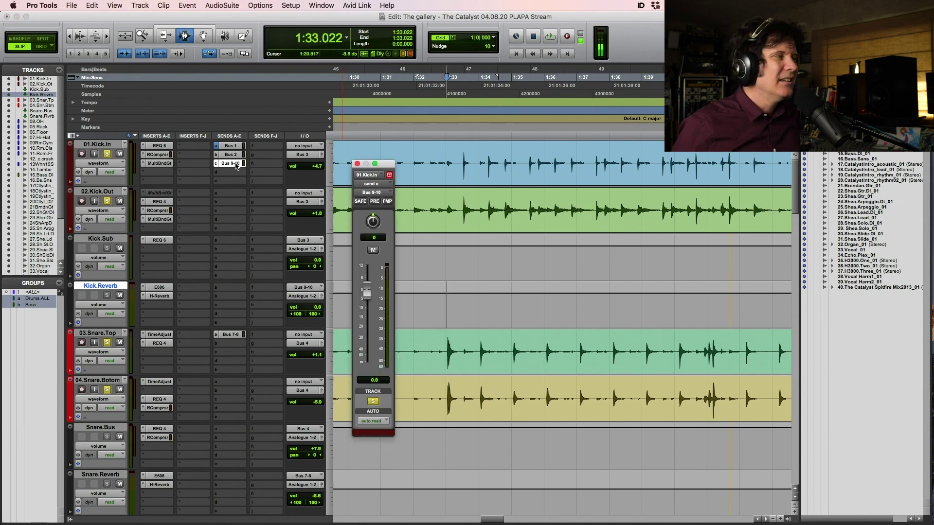
click(358, 164)
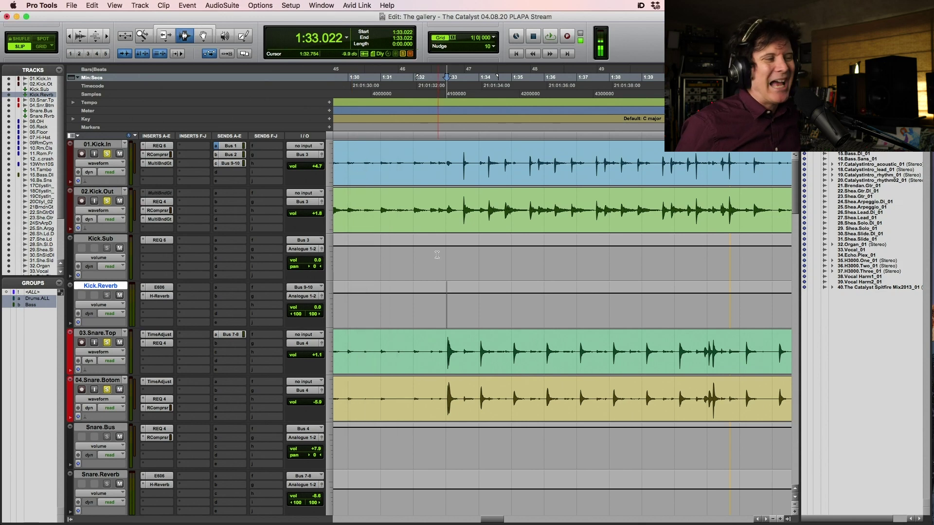
Step: Set the playback start to 1:31.993 on the kick tracks and save the session
click(444, 207)
click(446, 208)
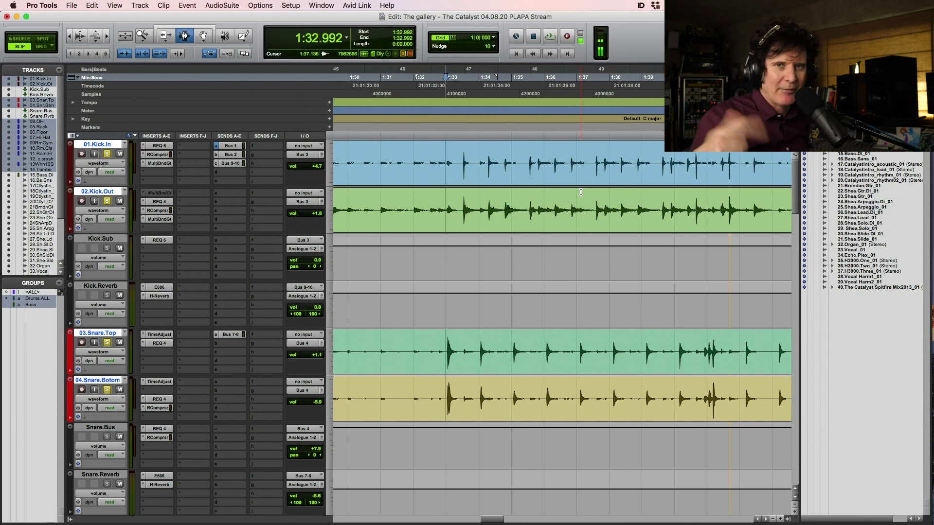
key(super+s)
click(447, 195)
click(414, 201)
click(413, 202)
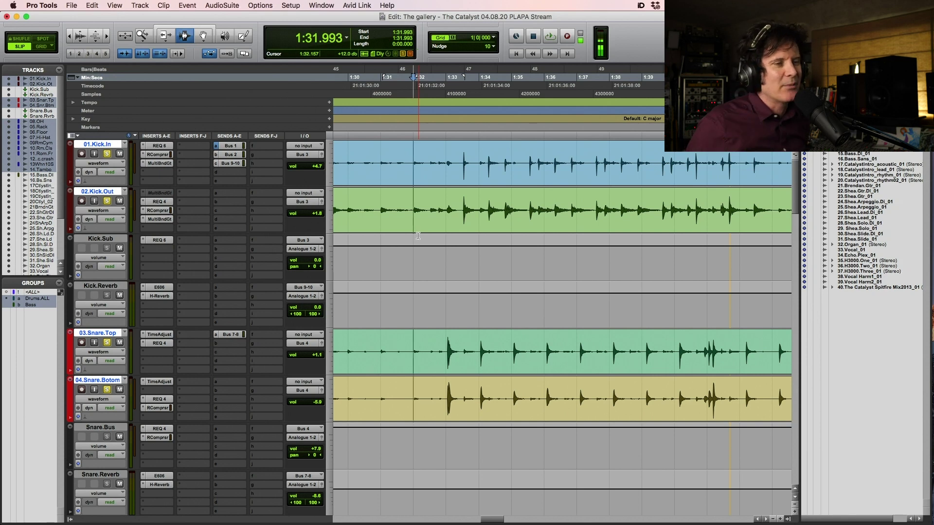
key(super+s)
Step: Play the drum mix from the current start point with a wider stretch of the timeline in view
key(space)
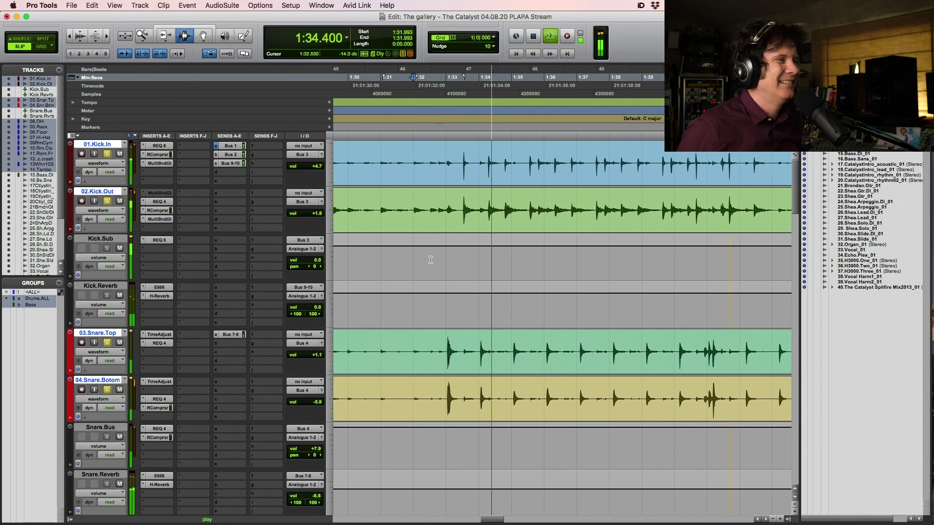
key(super+bracketleft)
key(super+bracketleft)
key(super+bracketleft)
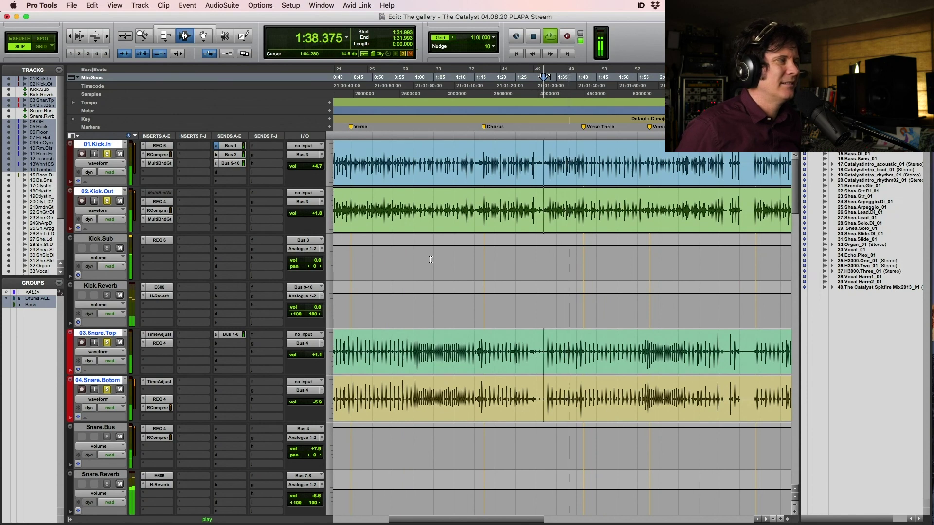
key(space)
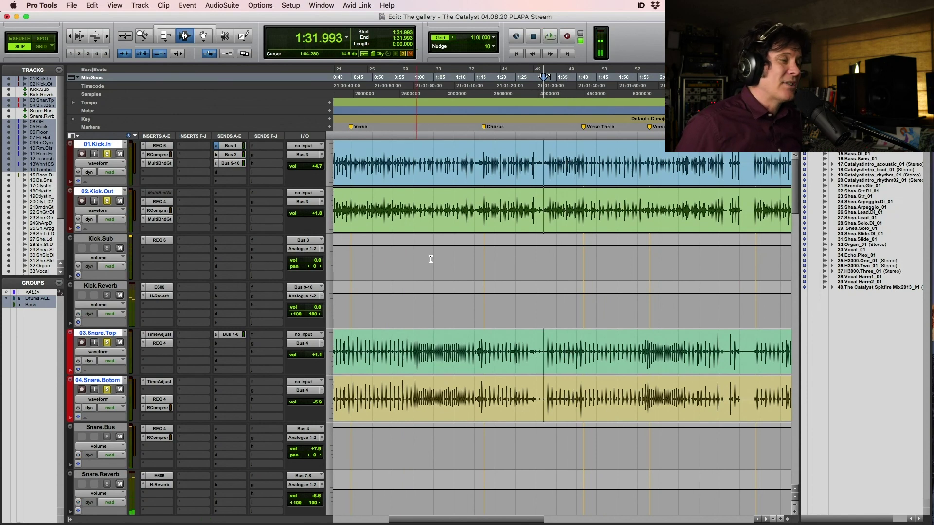
Step: Narrow the Kick.Reverb track's E606 EQ by setting the low-pass filter to about 4507 Hz and the high-pass filter to about 323 Hz
click(157, 290)
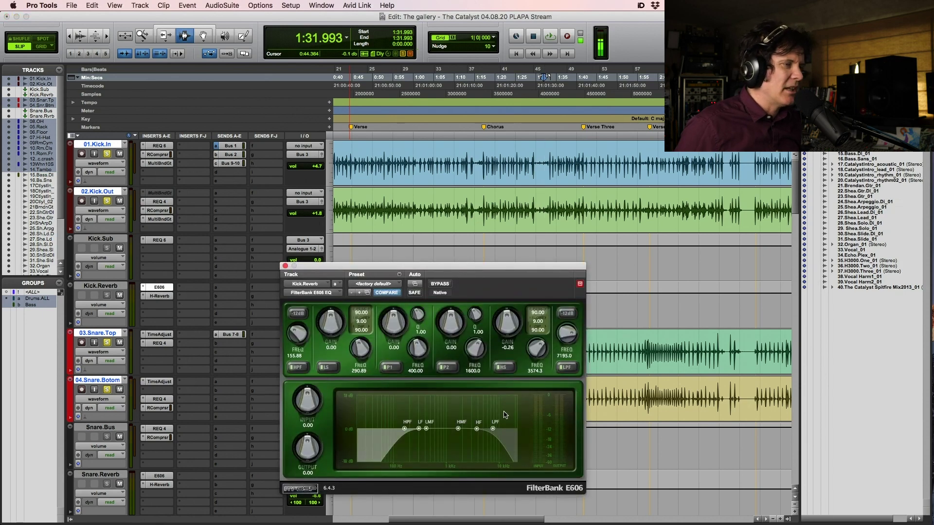
drag(493, 430, 482, 430)
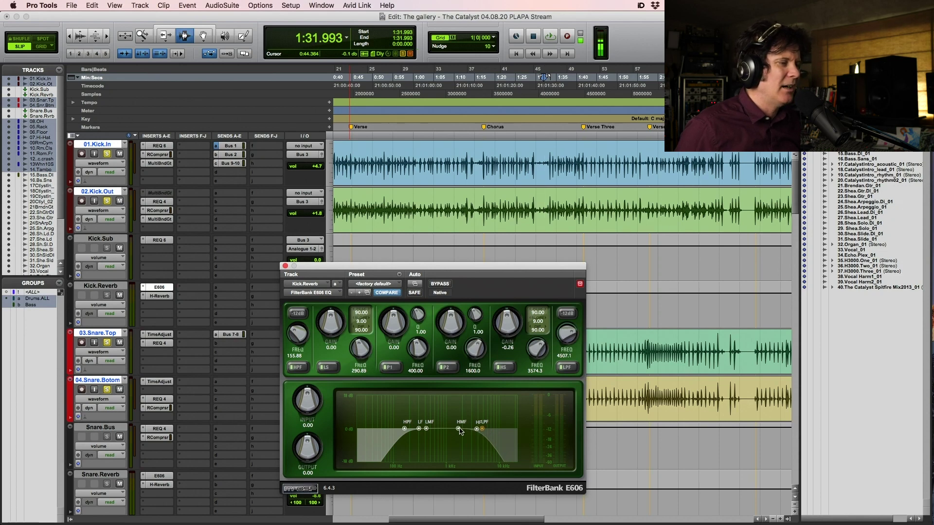
drag(405, 429, 422, 430)
drag(457, 269, 418, 80)
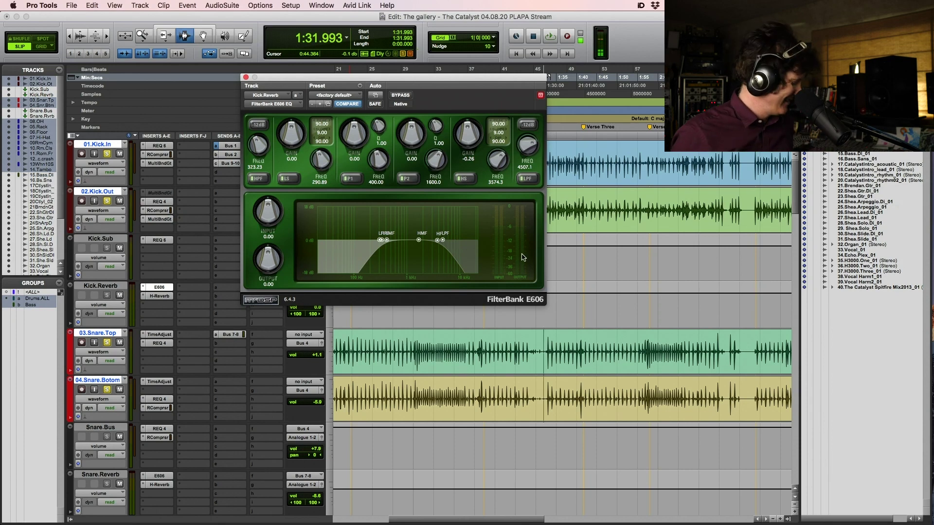
Step: Close the E606 EQ and play the drum mix from 1:00.106
click(412, 346)
click(416, 347)
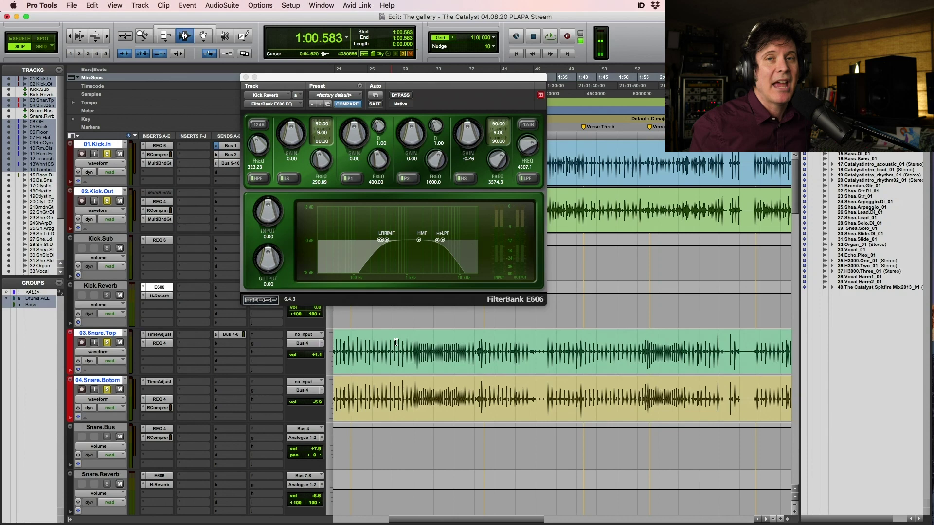
click(246, 77)
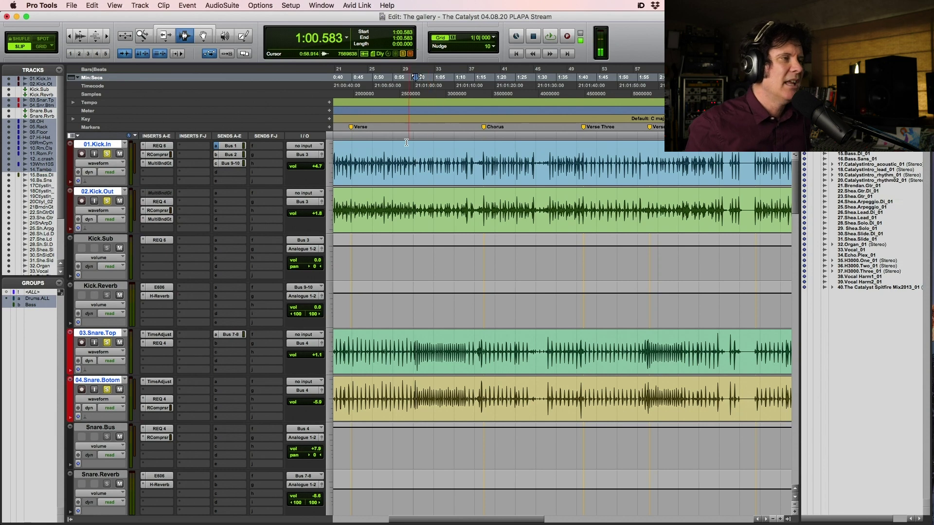
click(414, 165)
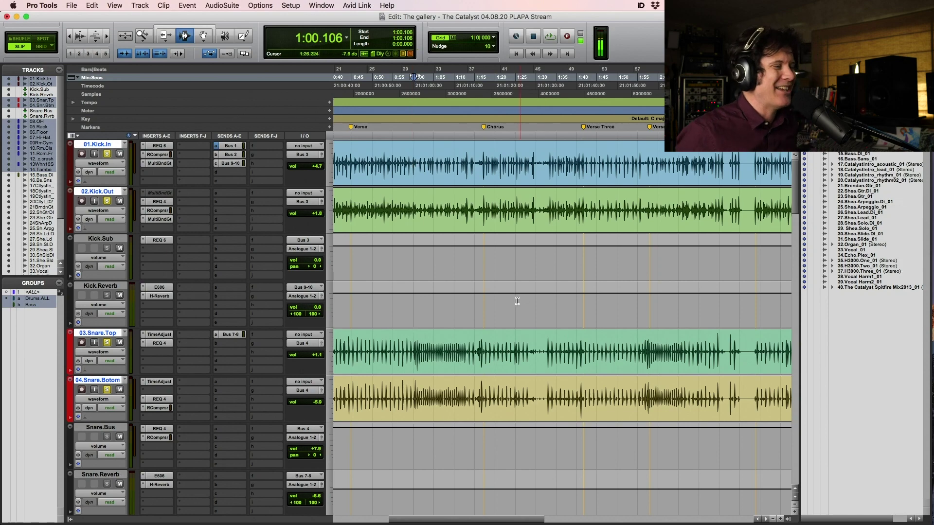
scroll(520, 301, down, 12)
scroll(450, 379, down, 2)
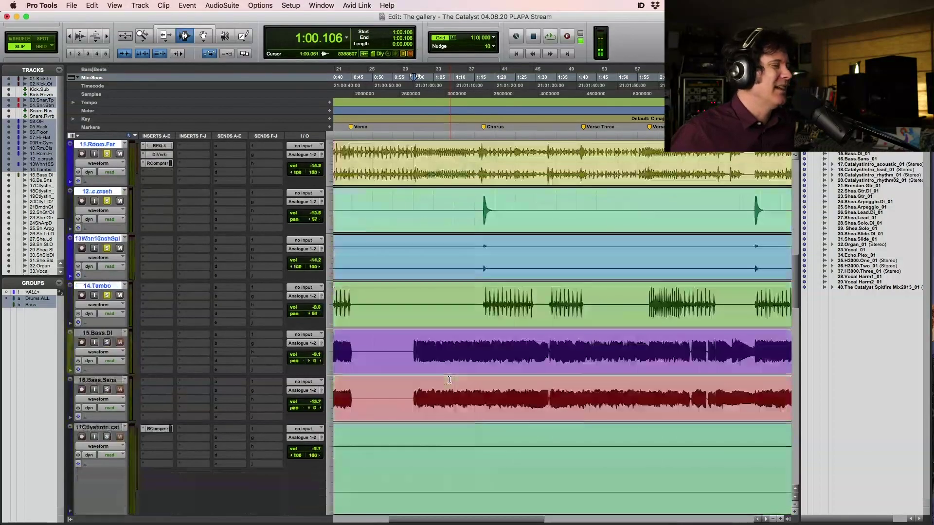
scroll(412, 347, up, 7)
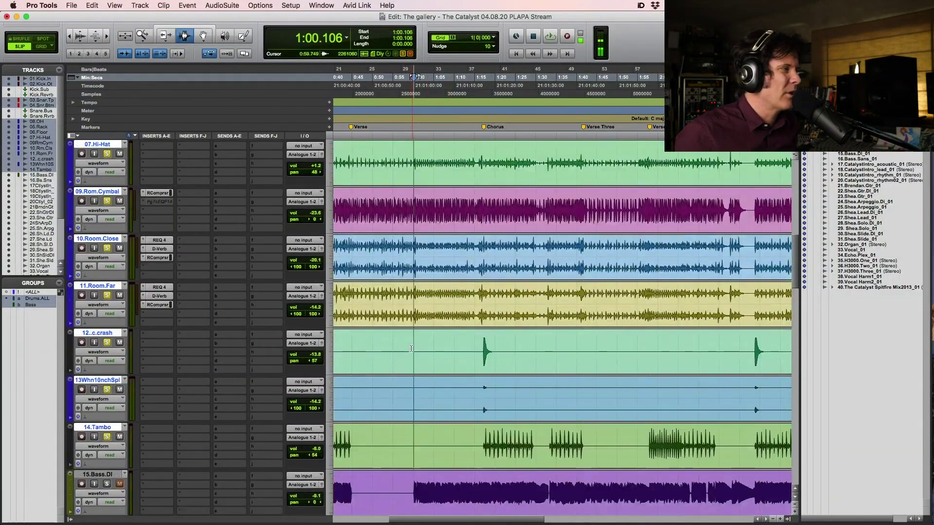
scroll(411, 355, up, 4)
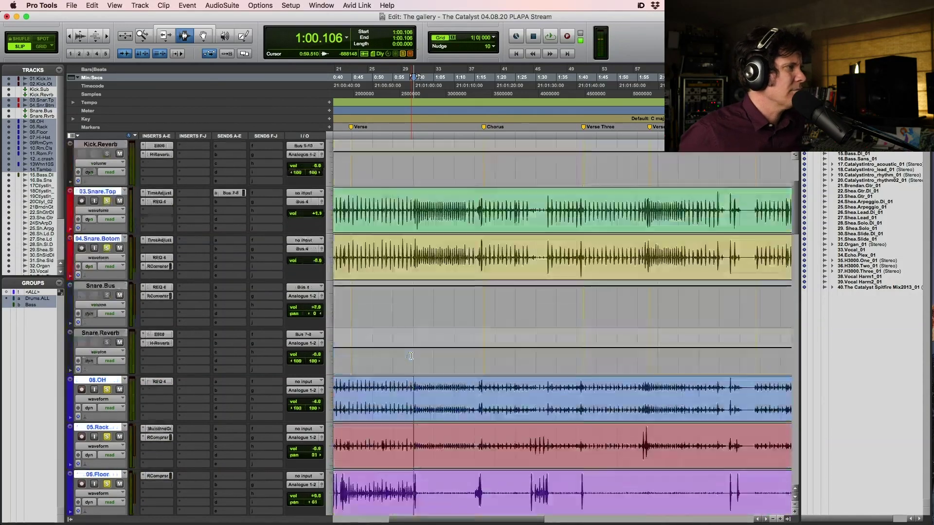
key(space)
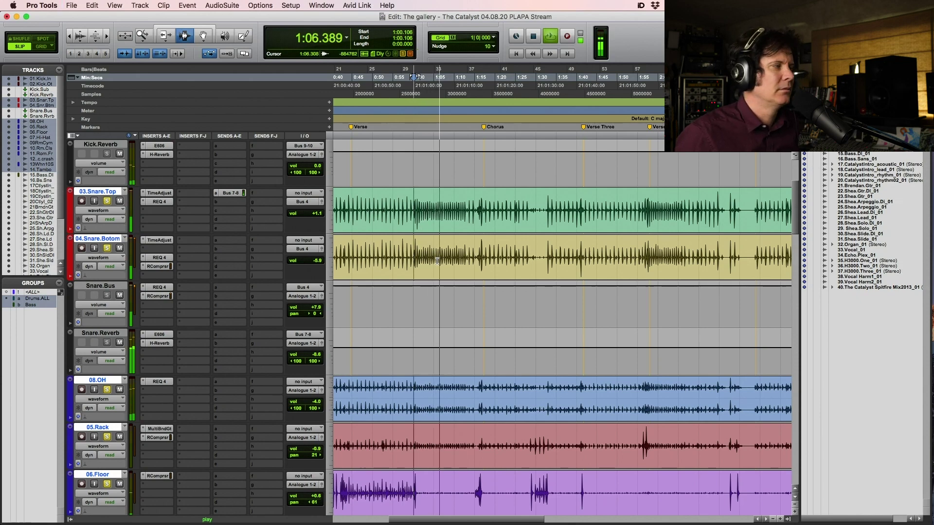
key(space)
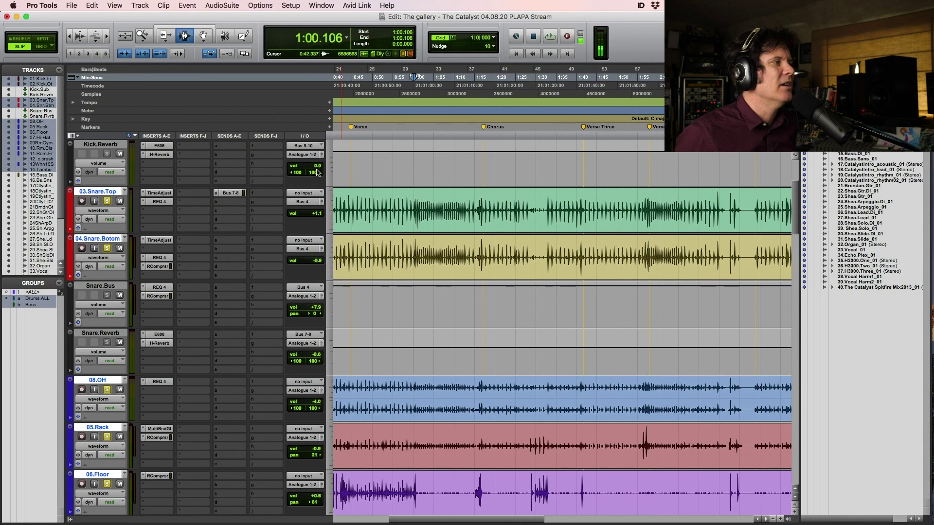
Step: Lower the Kick.Reverb track's volume to about -3.9 dB while listening to the drums
drag(314, 166, 313, 172)
key(space)
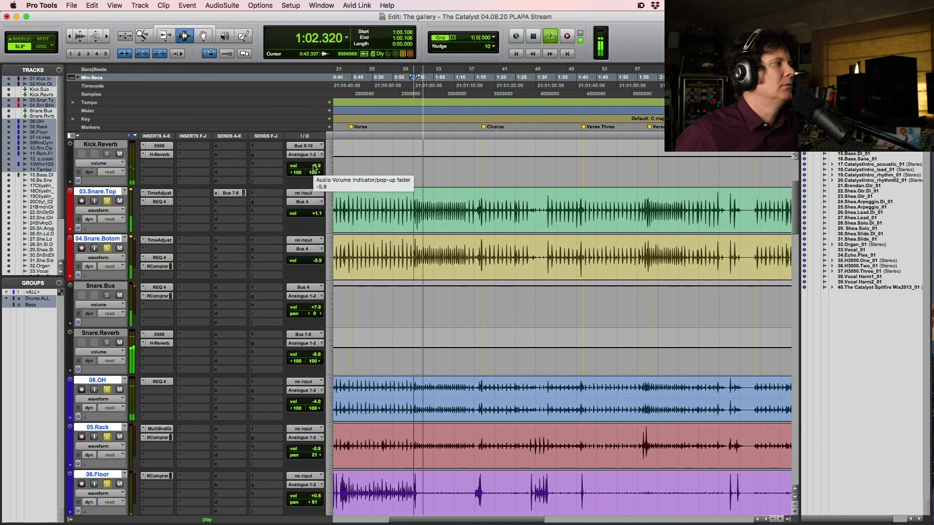
click(314, 165)
drag(314, 166, 314, 165)
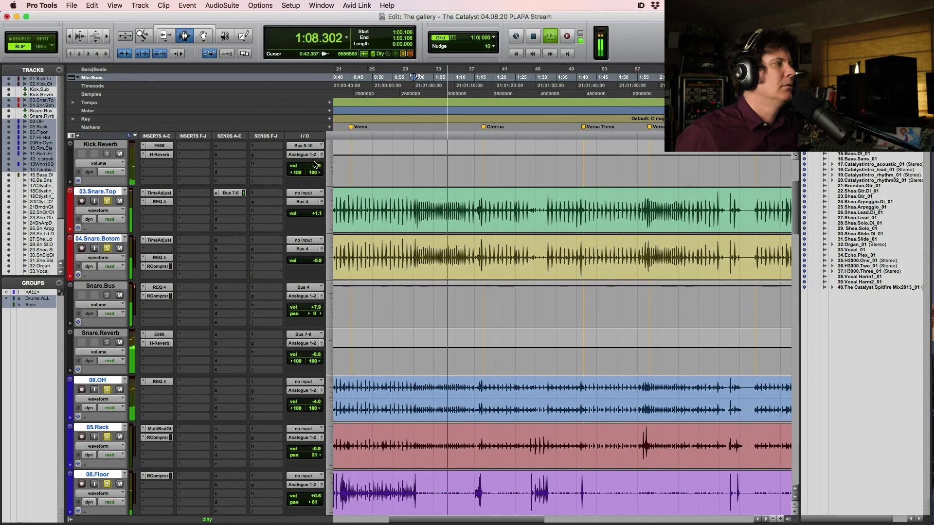
Step: Open H-Reverb on Kick.Reverb, audition early-reflection patterns 6, 1 and 3, and set the pattern to 5
click(159, 154)
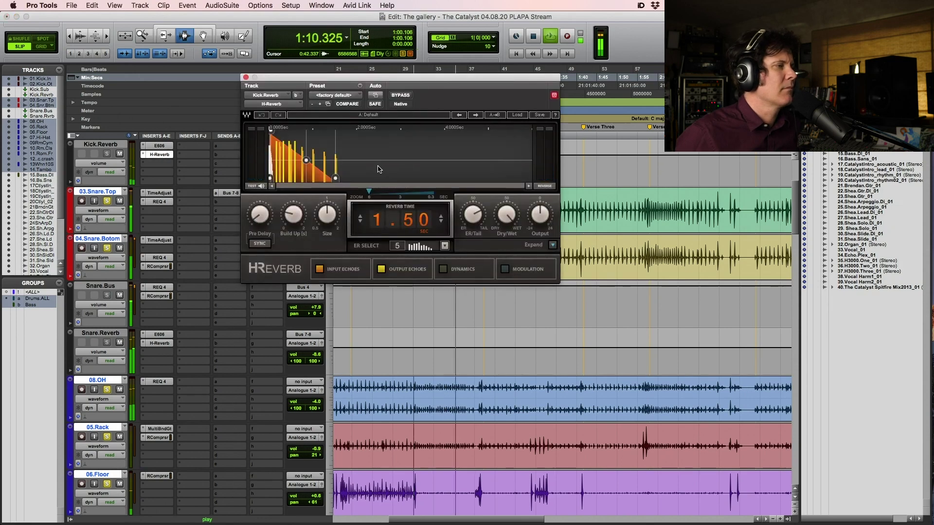
key(space)
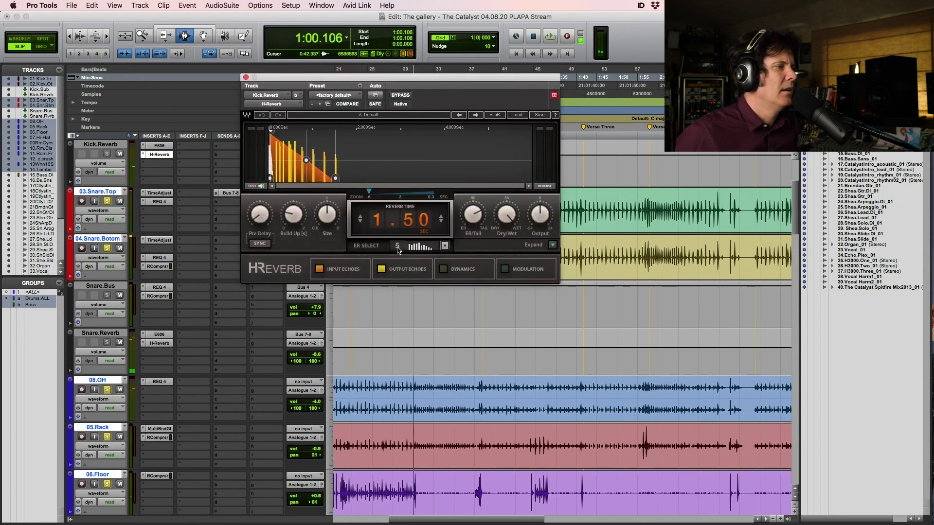
click(397, 247)
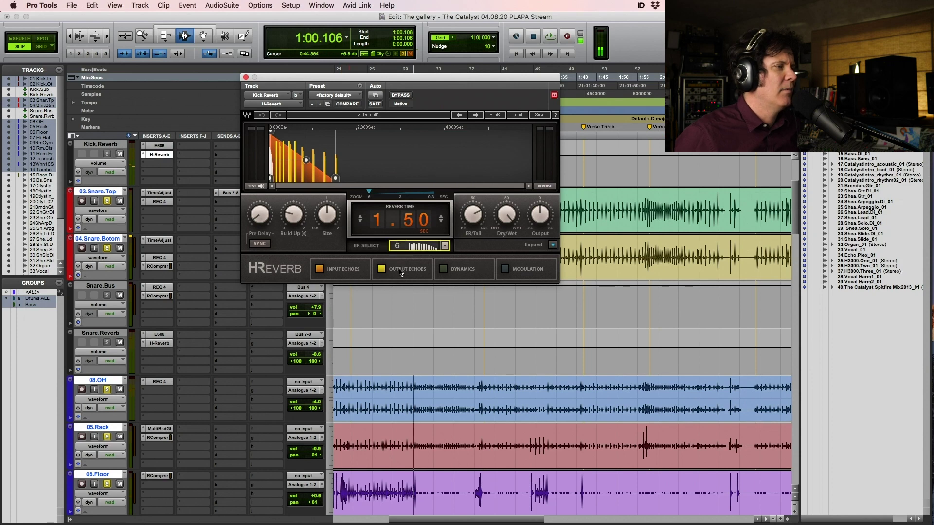
click(446, 246)
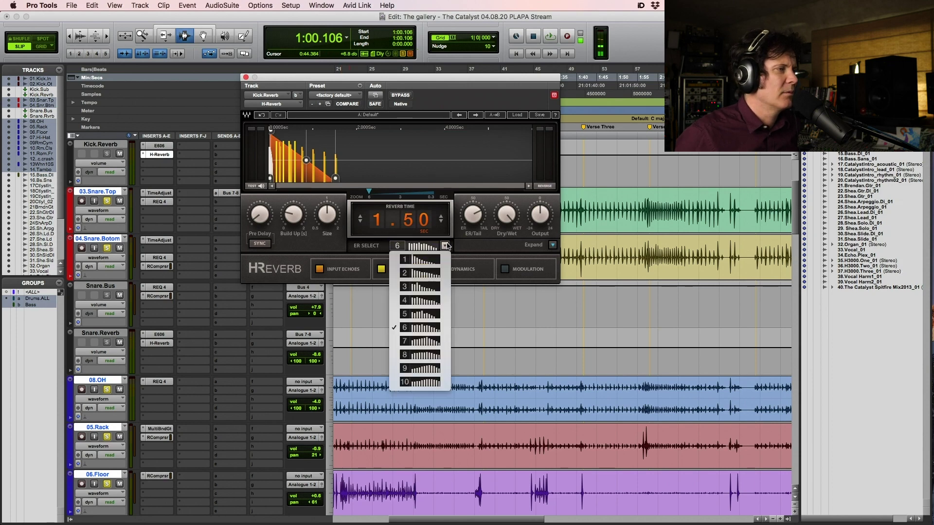
click(485, 221)
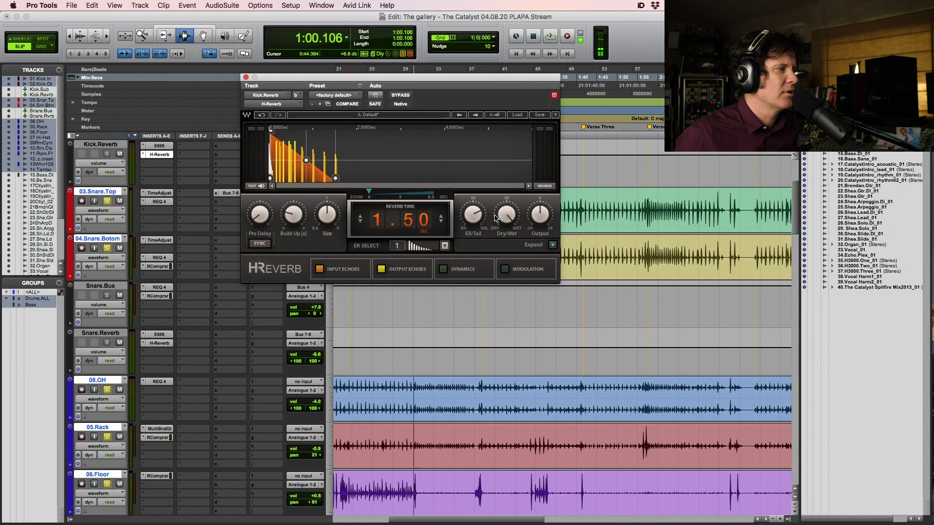
key(1)
key(space)
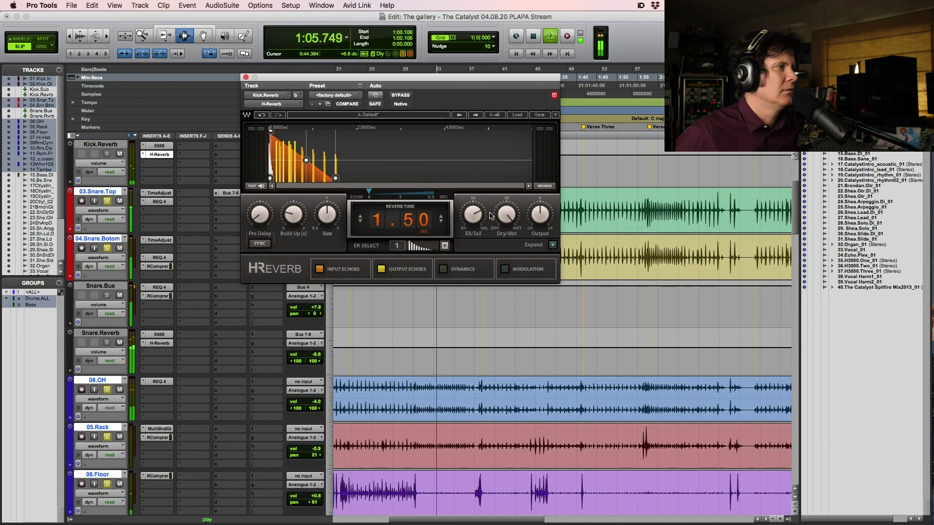
click(397, 246)
text(3)
text(5)
key(space)
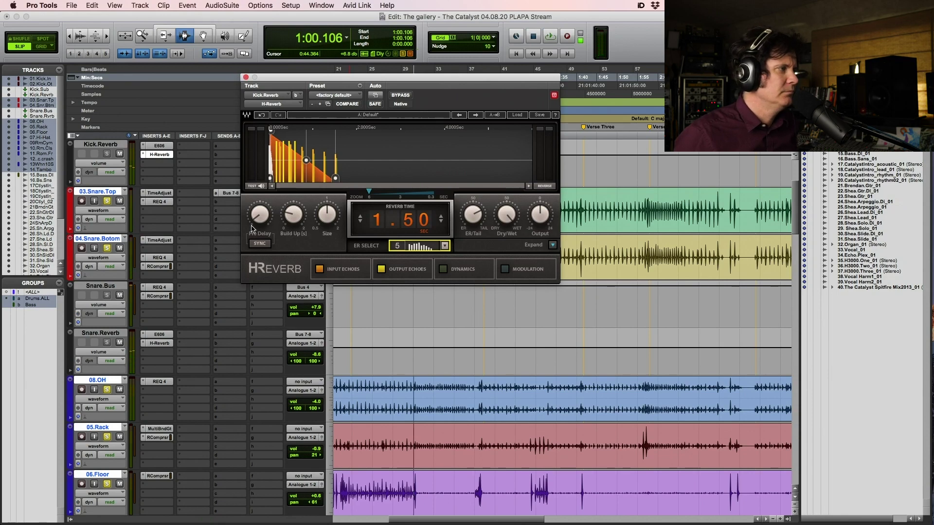
Step: Slightly adjust H-Reverb's pre-delay, check the ER/Tail balance during playback, and close the plug-in
click(260, 214)
key(space)
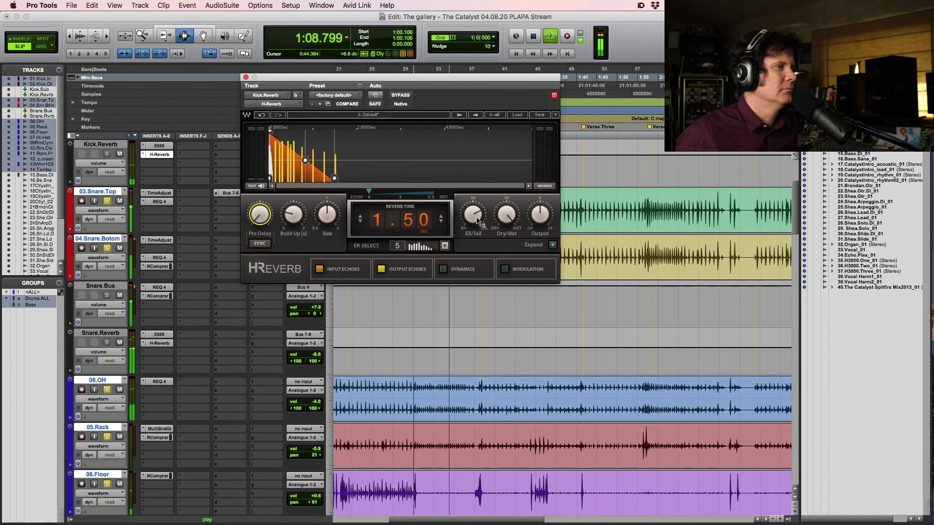
click(478, 217)
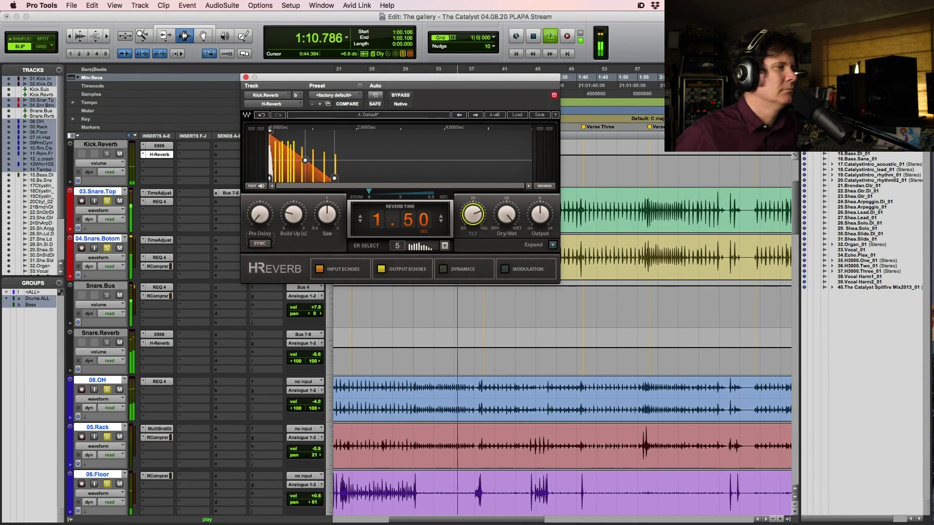
key(space)
click(246, 79)
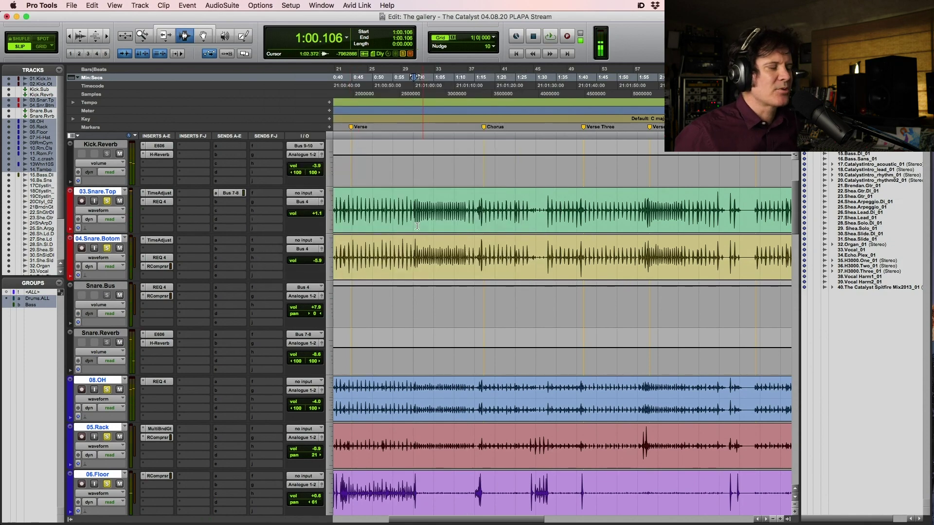
Step: Place the edit cursor at 2:56.205, just before the floor tom hits
scroll(417, 228, down, 5)
scroll(417, 228, up, 2)
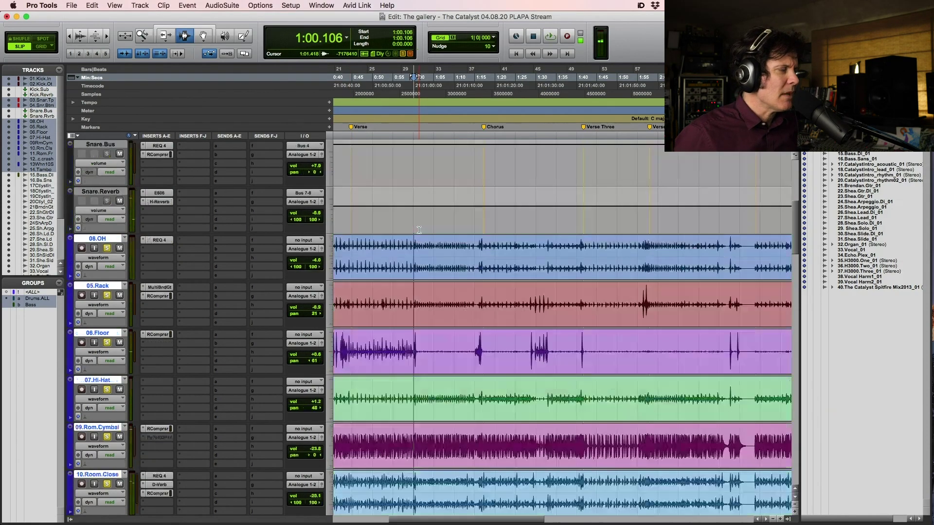
key(r)
key(F5)
drag(673, 350, 770, 351)
click(426, 311)
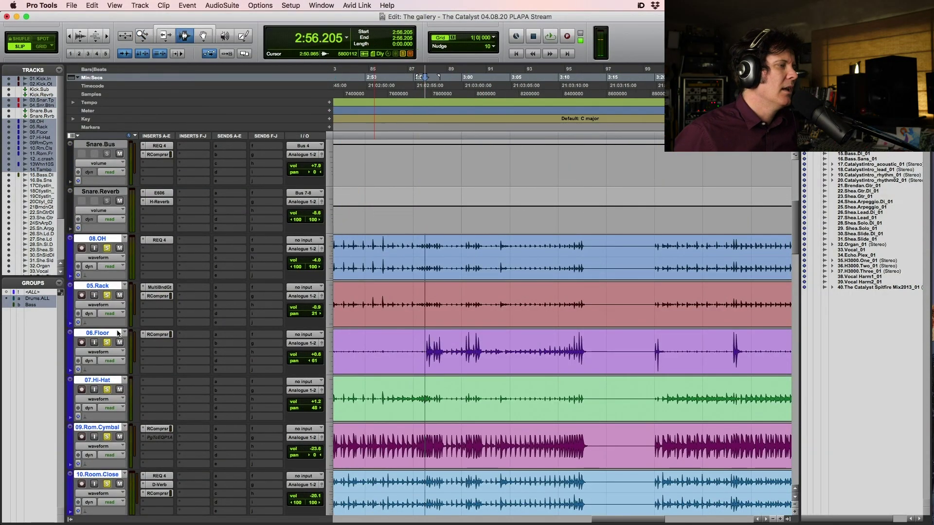
Step: Select the 05.Rack and 06.Floor tracks and route both of their outputs to Bus 11-12
click(108, 334)
click(97, 286)
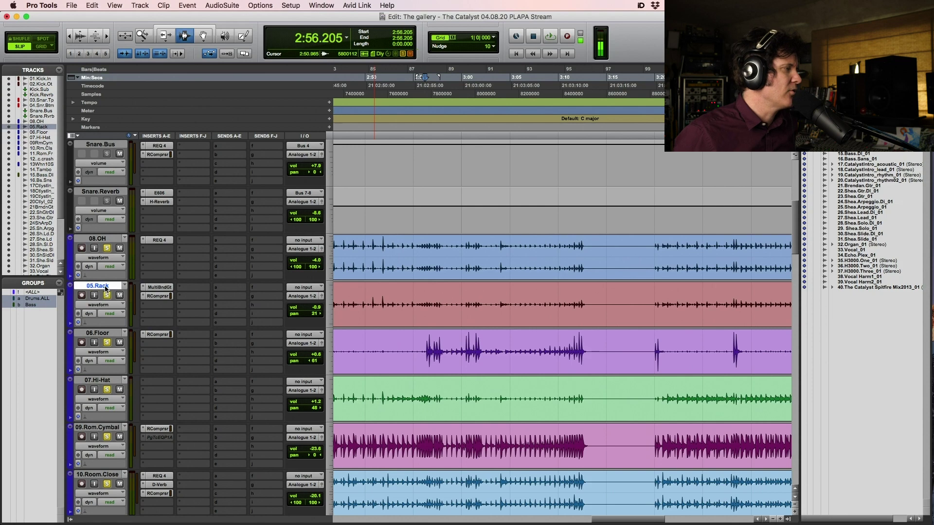
shift+click(96, 334)
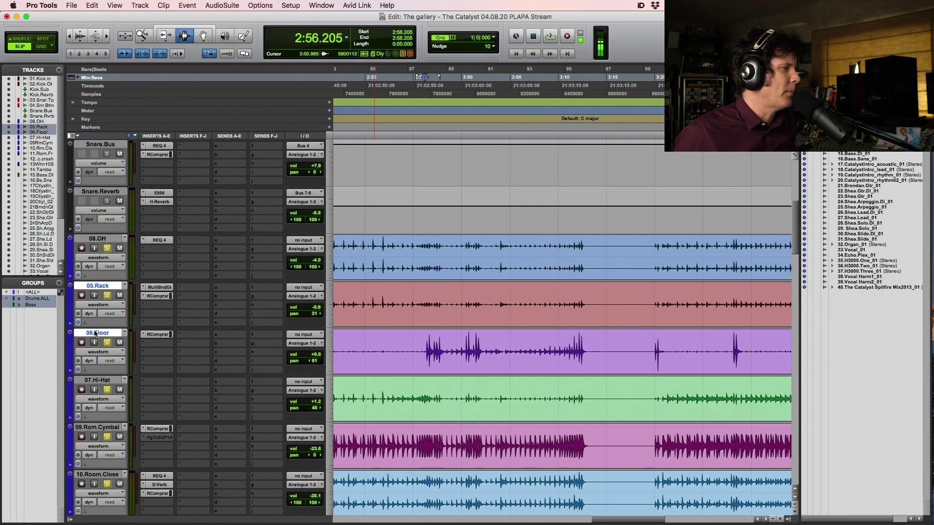
click(302, 297)
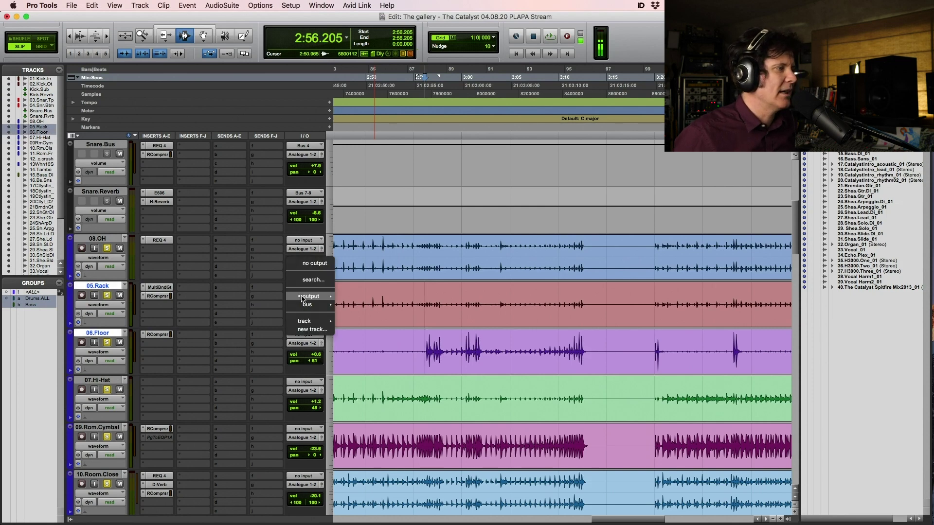
mouse_move(307, 305)
alt+shift+click(390, 135)
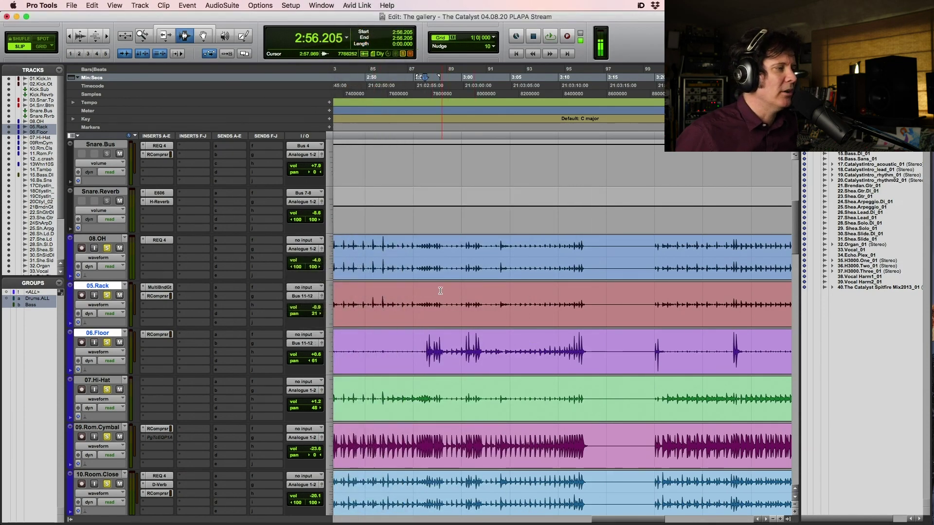
scroll(440, 321, down, 3)
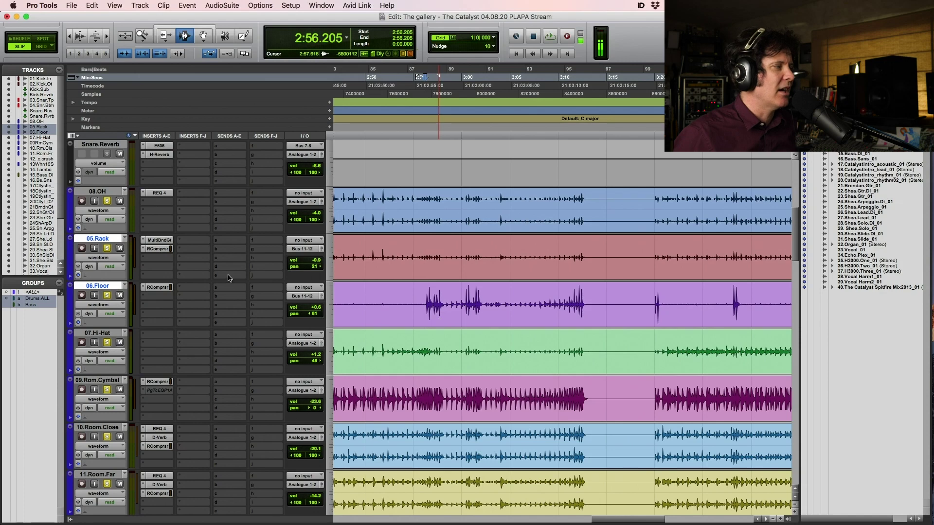
Step: Create a stereo Aux Input track below 06.Floor and name it Toms.Sub
key(super+shift+n)
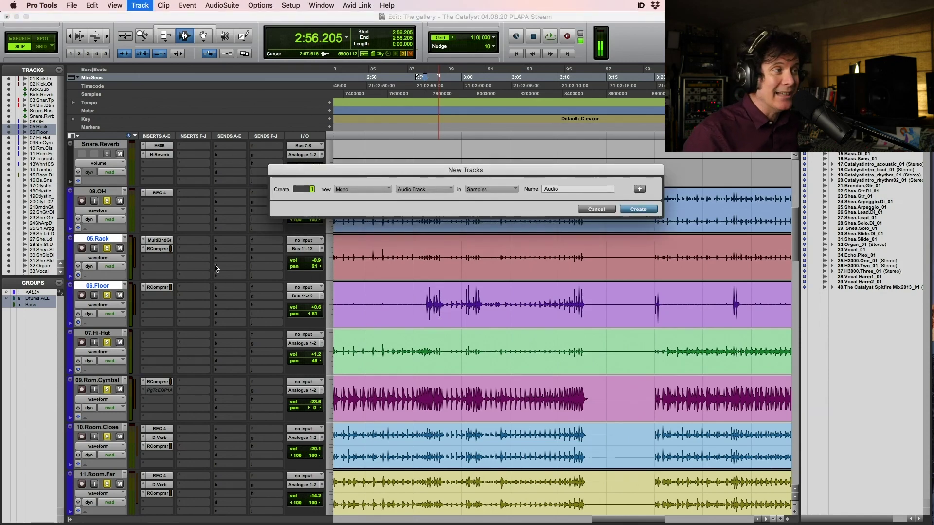
key(super+Right)
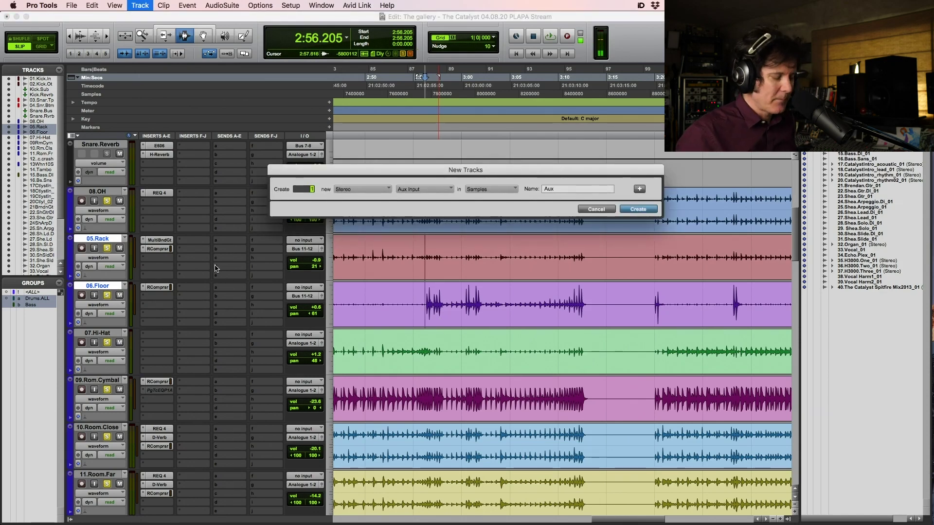
key(Return)
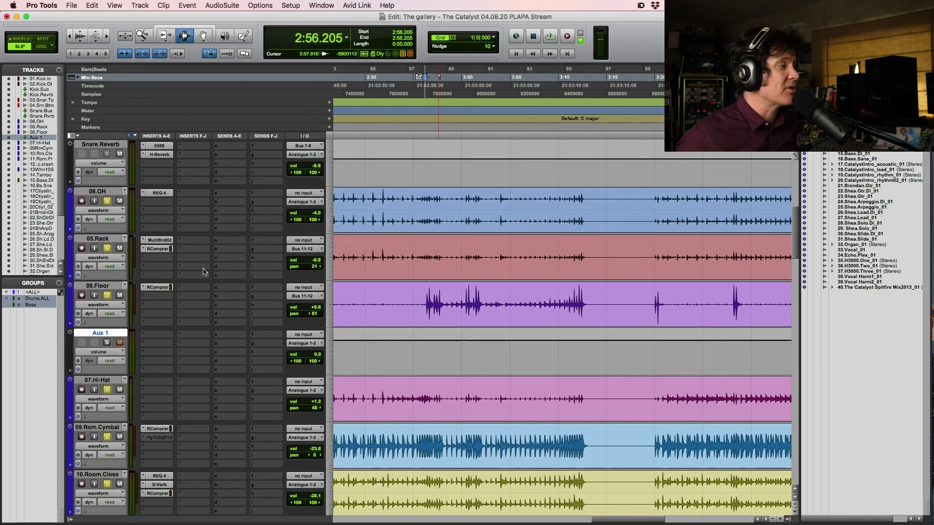
double_click(117, 334)
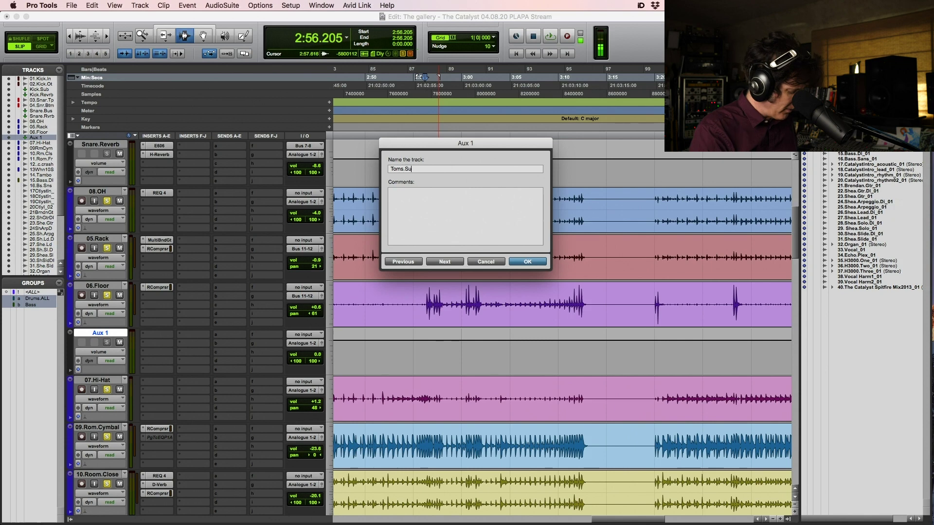
key(Return)
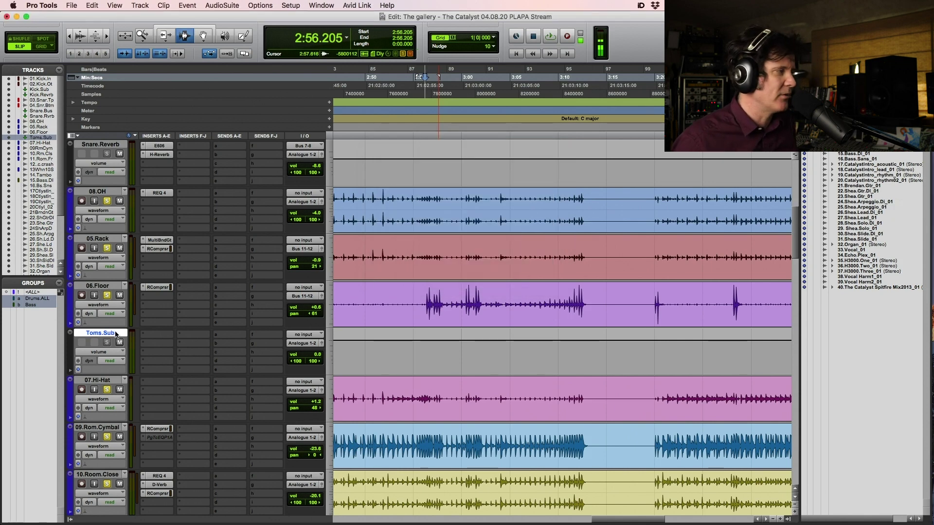
Step: Select the passage from 2:55.349 to 3:14.597 and audition it with only 05.Rack and 06.Floor soloed
click(423, 293)
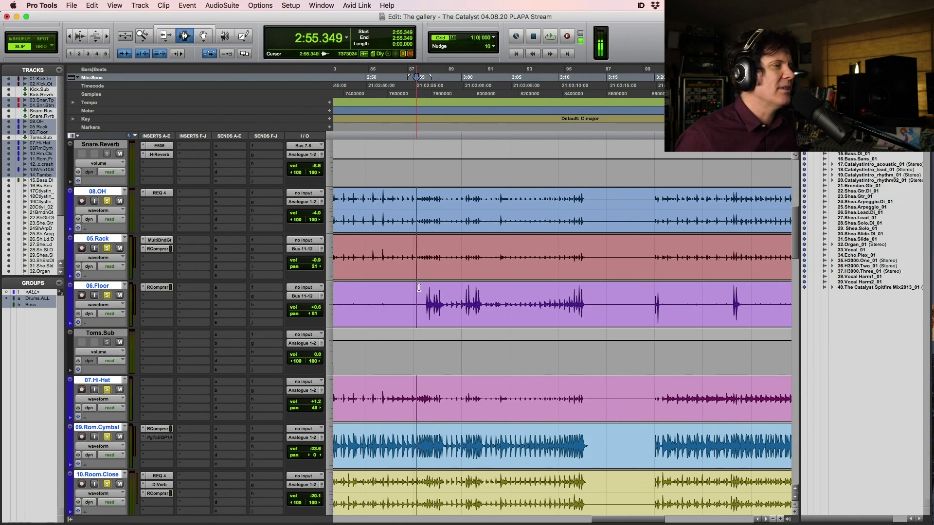
drag(418, 287, 602, 291)
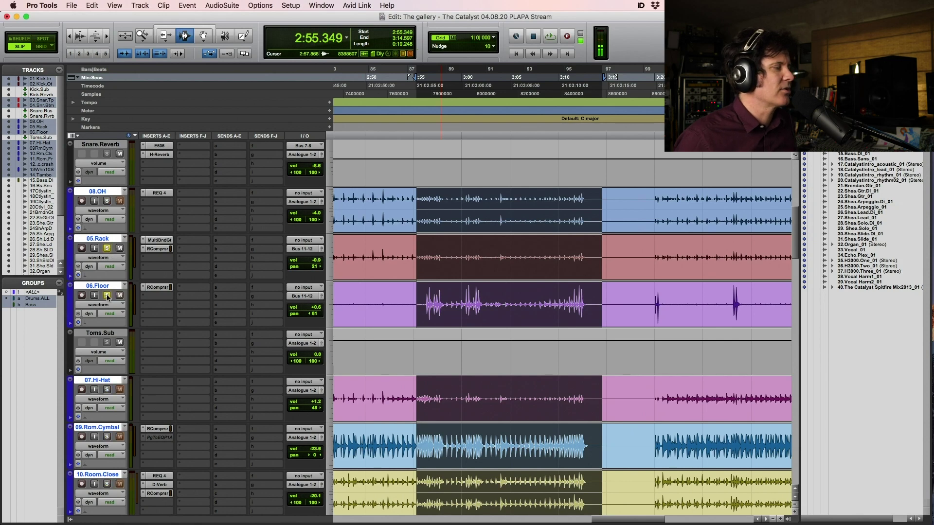
key(space)
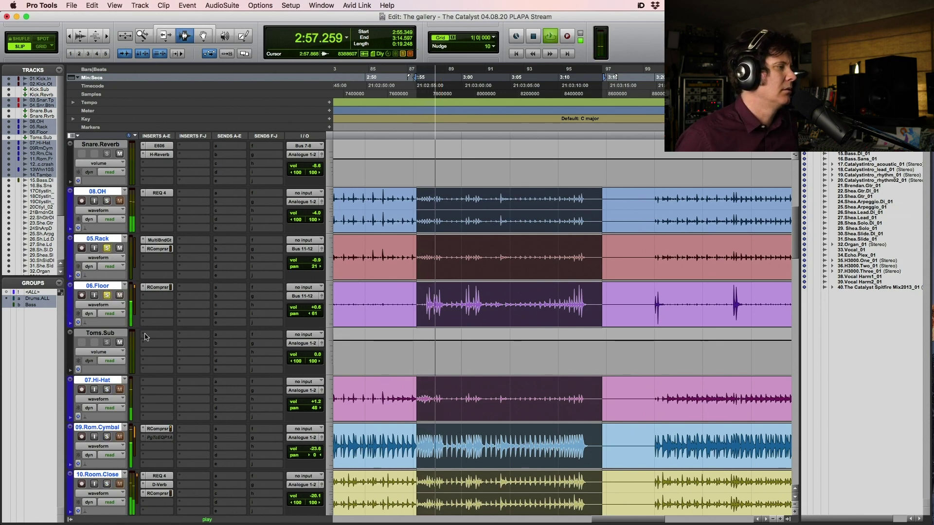
key(space)
Step: Set the Toms.Sub input to Bus 11-12 and play the selected passage through it
click(305, 337)
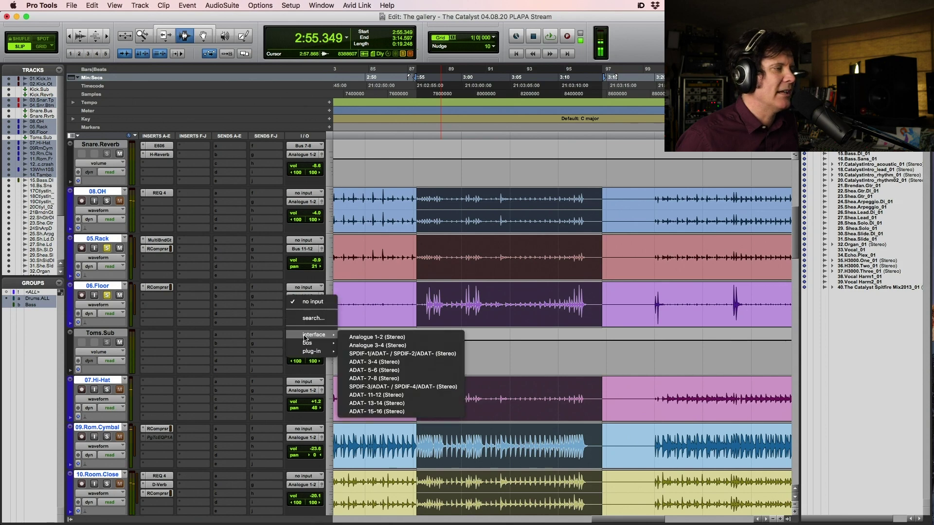
click(359, 298)
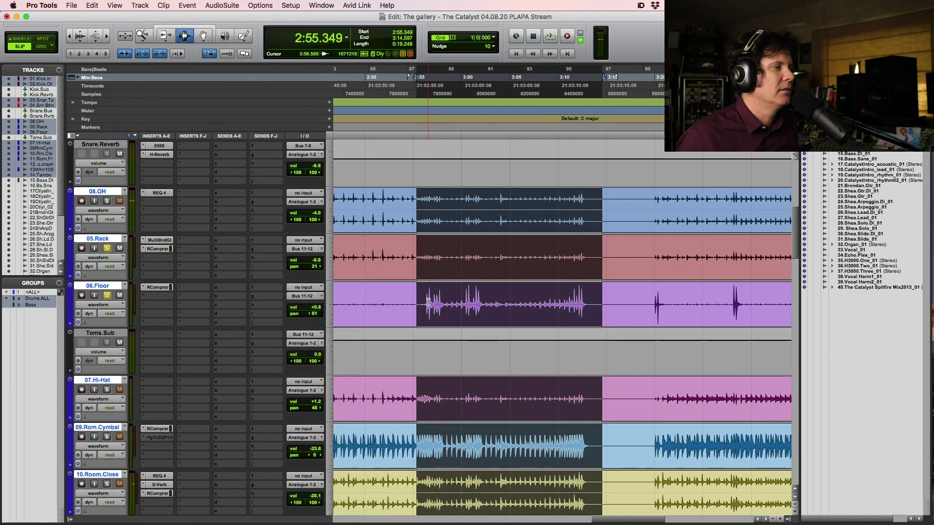
key(space)
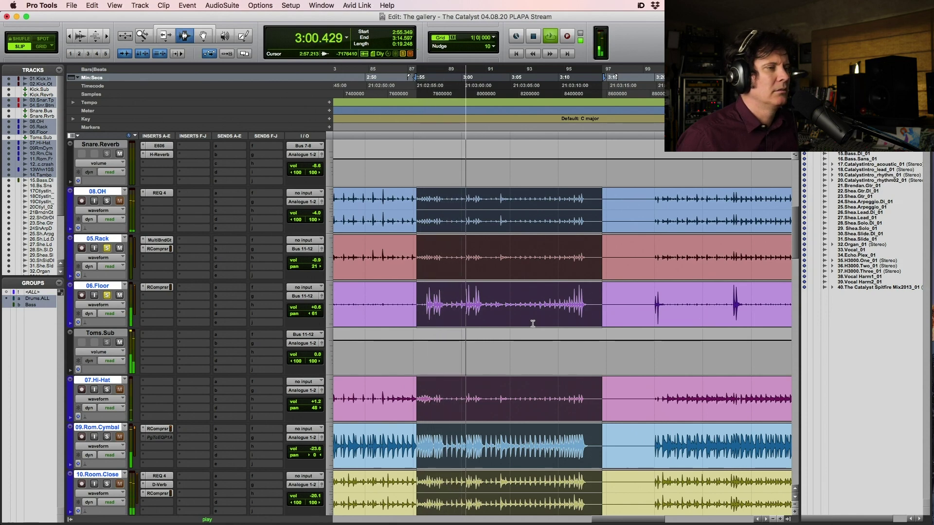
Step: Select the closing tom fill from 3:45.155 to 3:46.776 across the drum tracks and loop its playback
key(r)
key(r)
key(r)
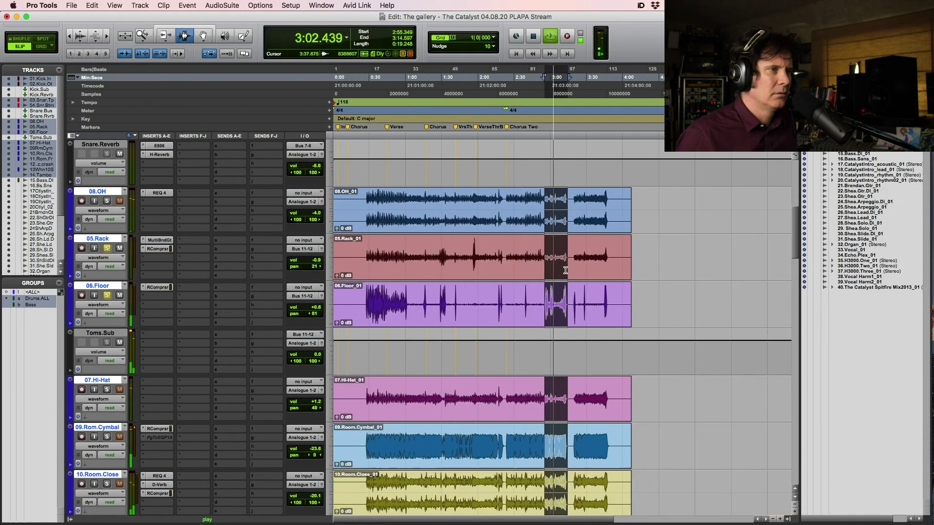
click(613, 293)
key(space)
key(F7)
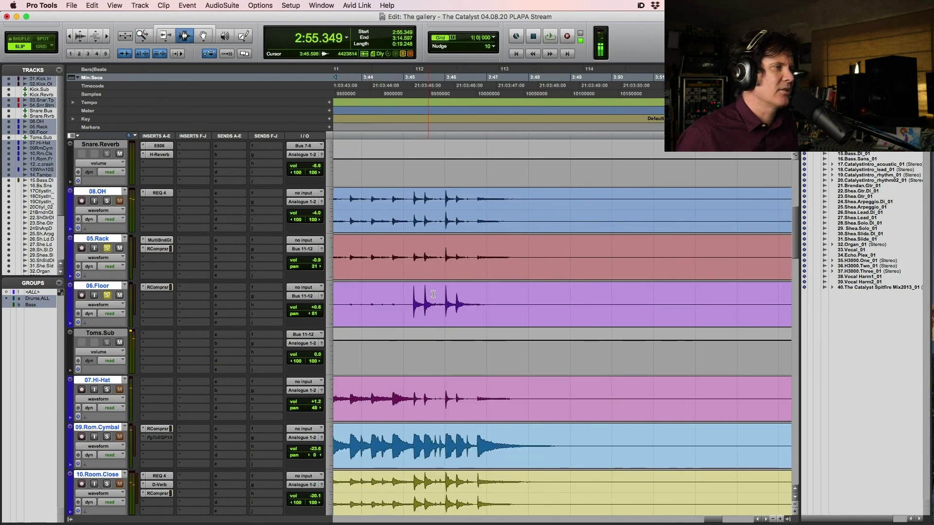
drag(414, 261, 477, 272)
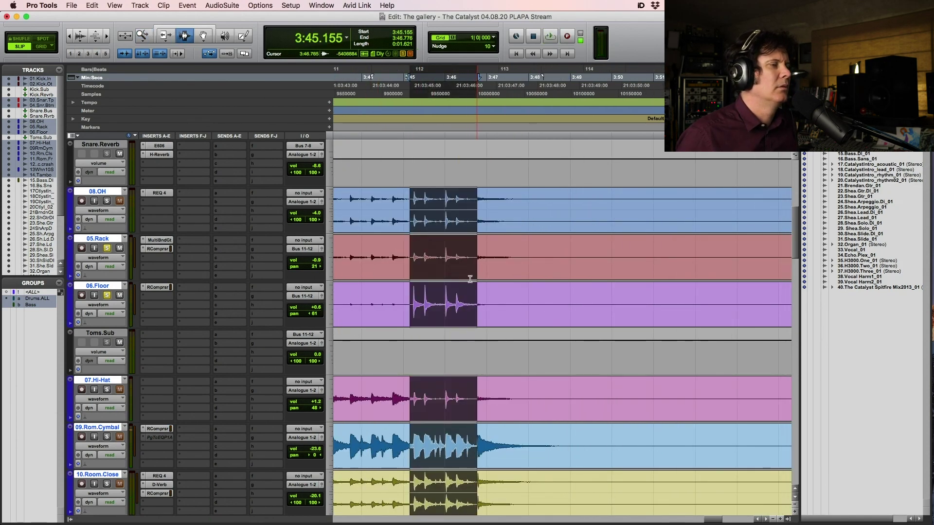
key(space)
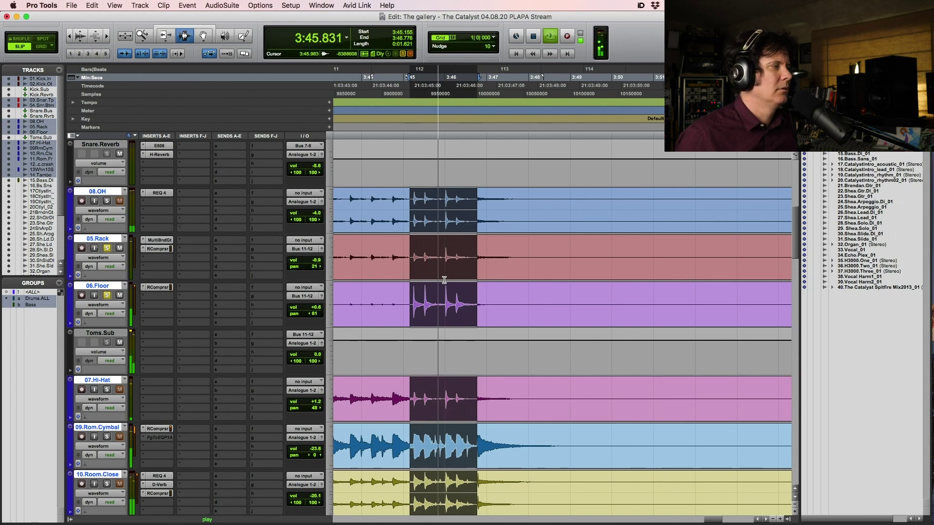
Step: In the Multi Band Gate on 05.Rack, raise the low band's level and set the Low/Mid crossover to 200 Hz
click(160, 240)
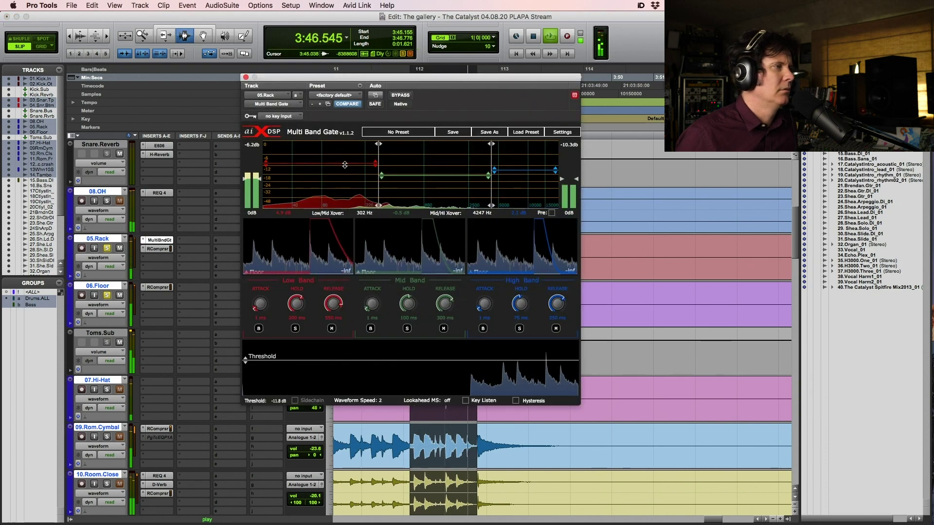
drag(345, 167, 347, 159)
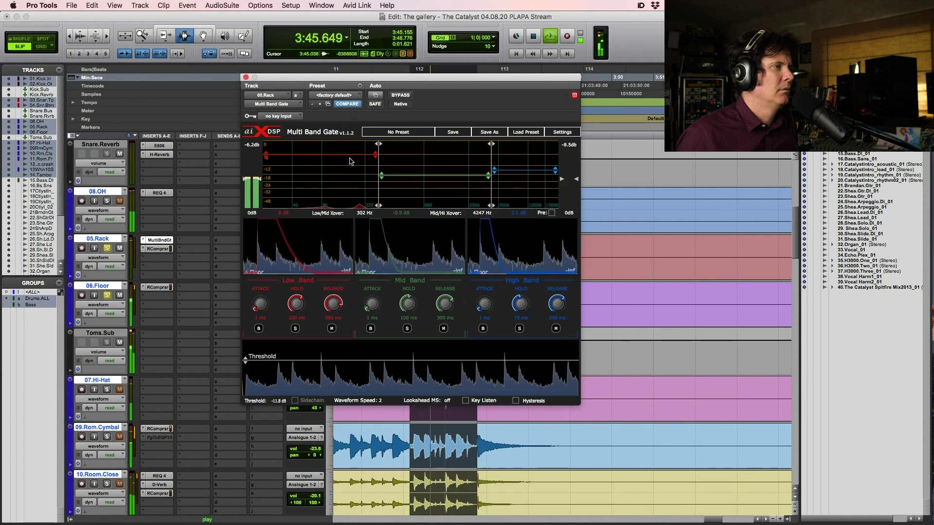
drag(379, 170, 360, 172)
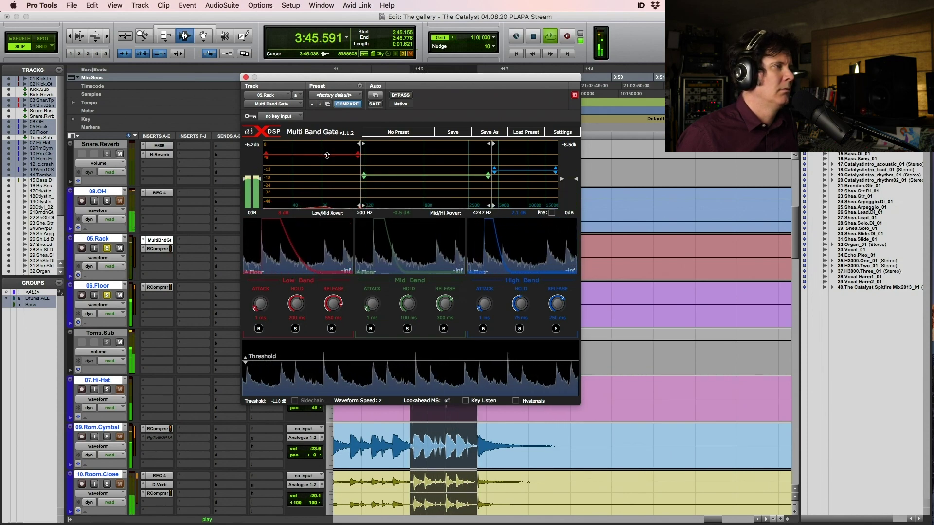
drag(327, 154, 328, 151)
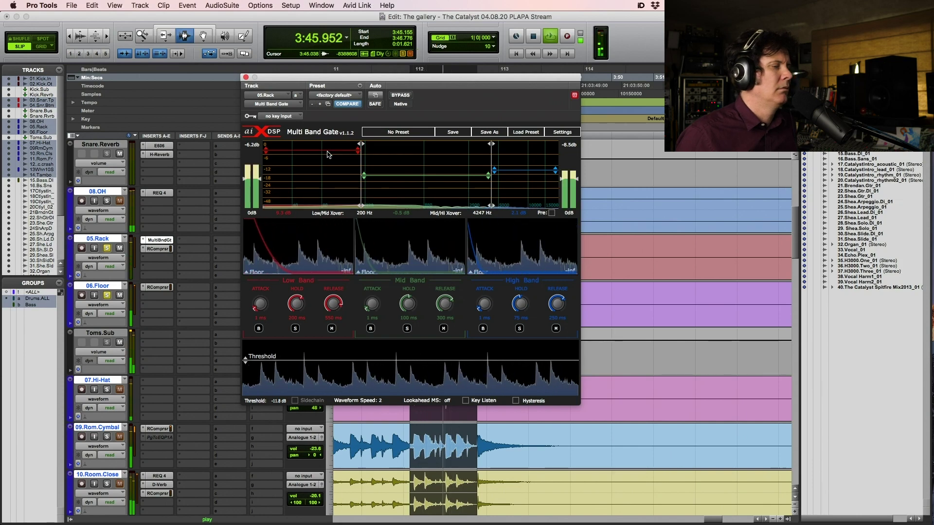
click(246, 78)
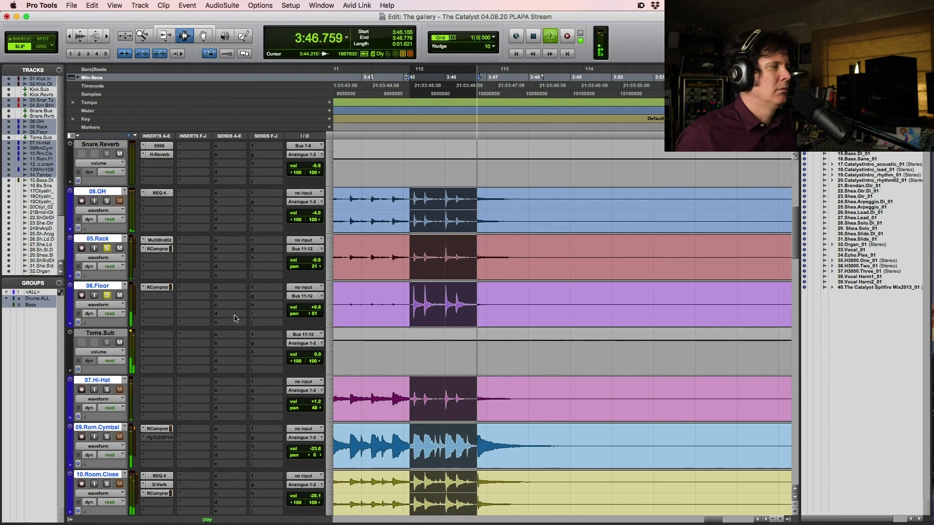
Step: Raise the 05.Rack volume to +2.4 dB, checking the balance against the floor tom during playback
key(space)
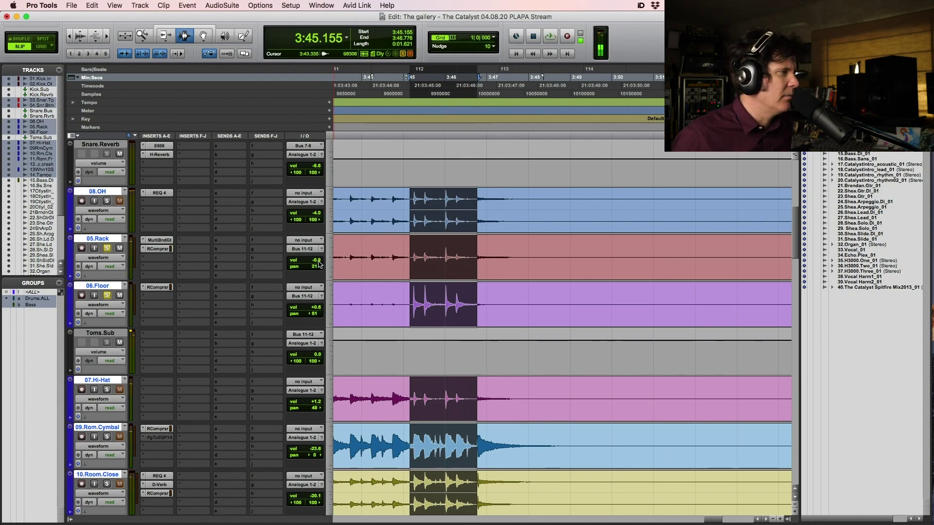
drag(321, 259, 320, 259)
key(space)
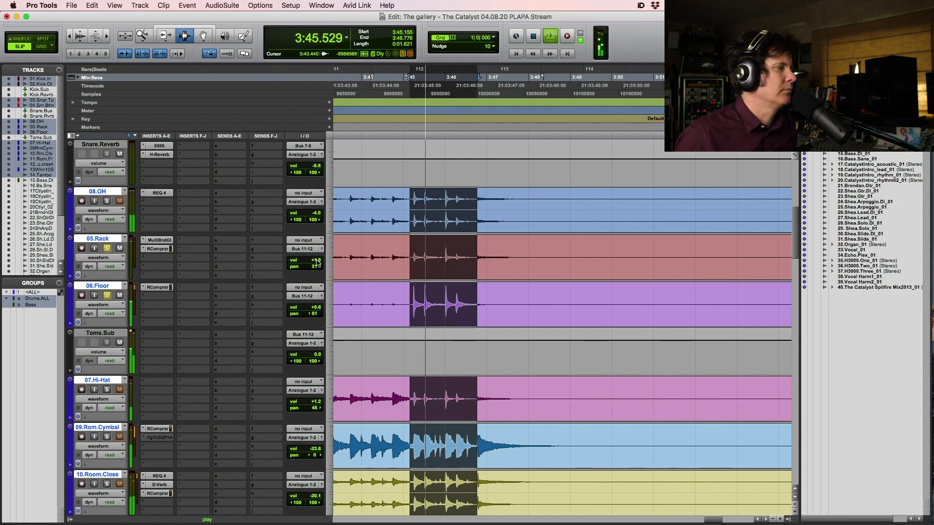
key(space)
drag(317, 263, 317, 259)
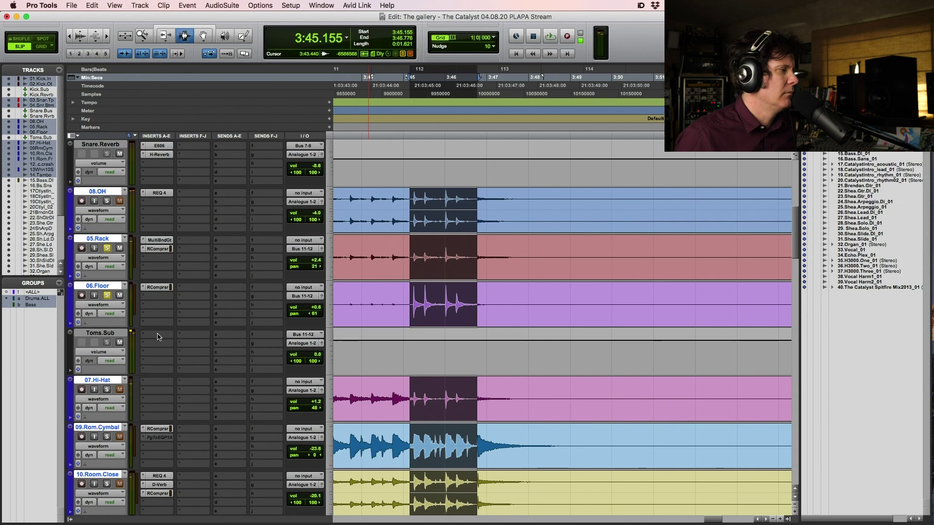
click(158, 336)
click(349, 235)
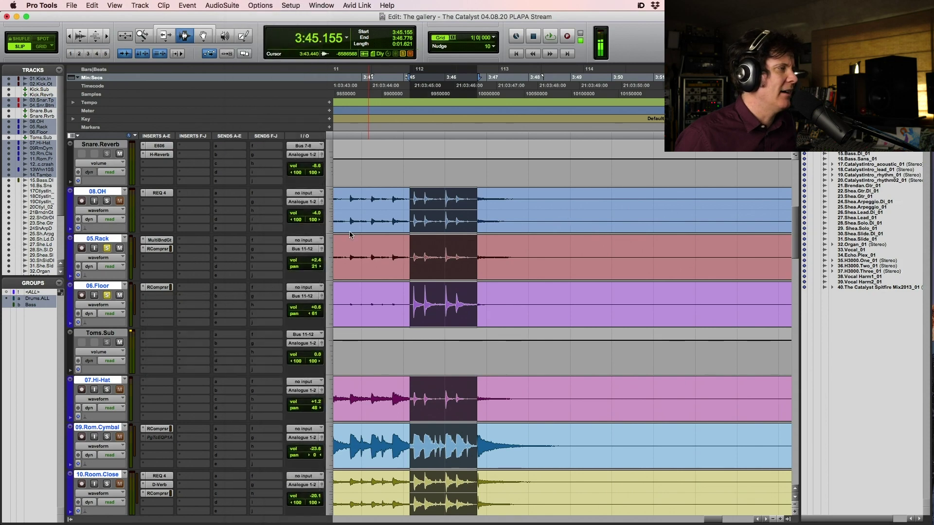
Step: Lengthen the low-band and mid-band release of the Multi Band Gate on 05.Rack, audition the fill, and close the plug-in
click(157, 240)
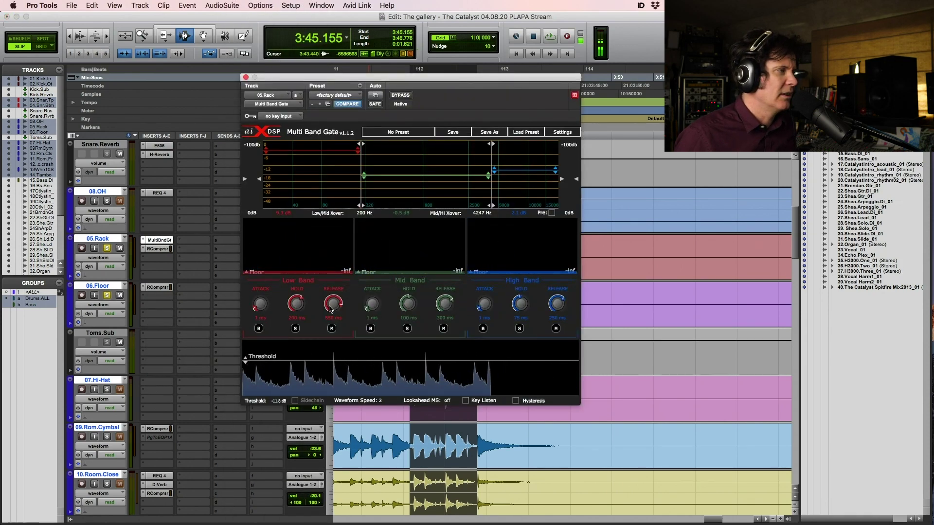
drag(330, 308, 330, 302)
drag(445, 307, 450, 300)
key(space)
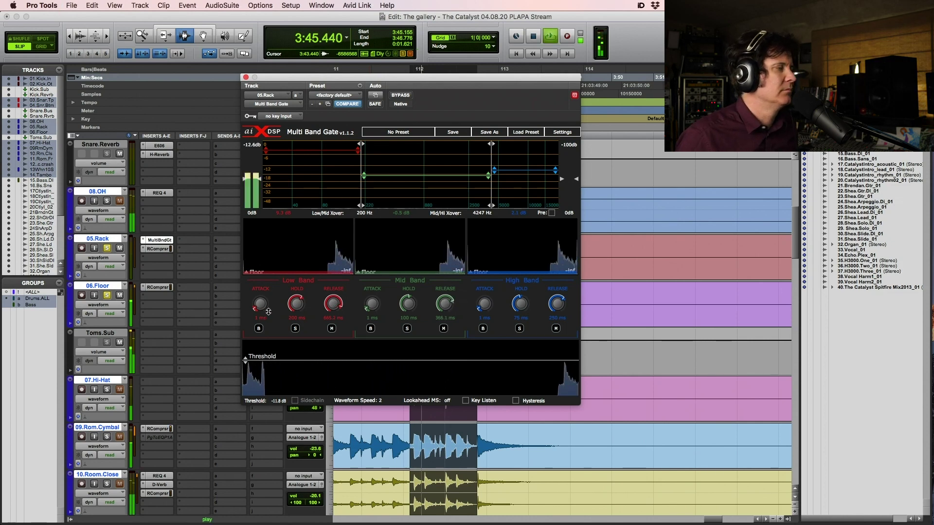
key(space)
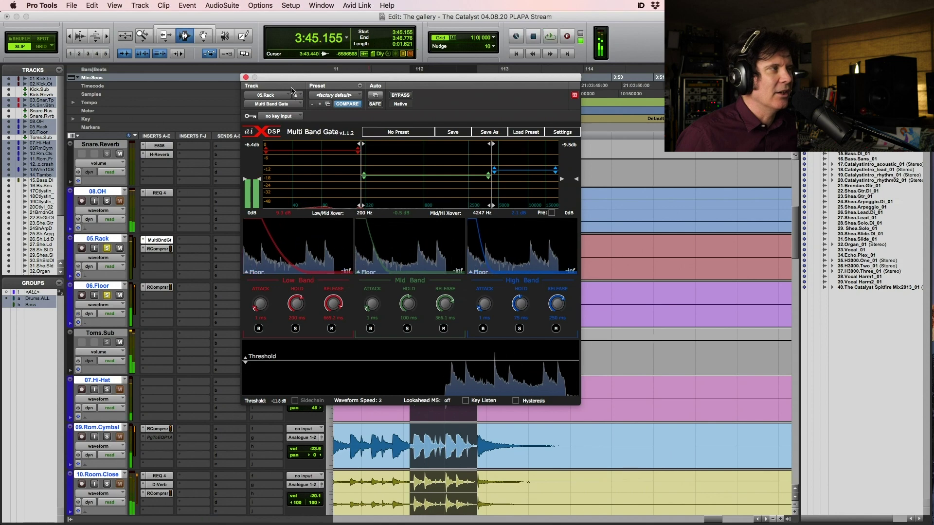
click(246, 77)
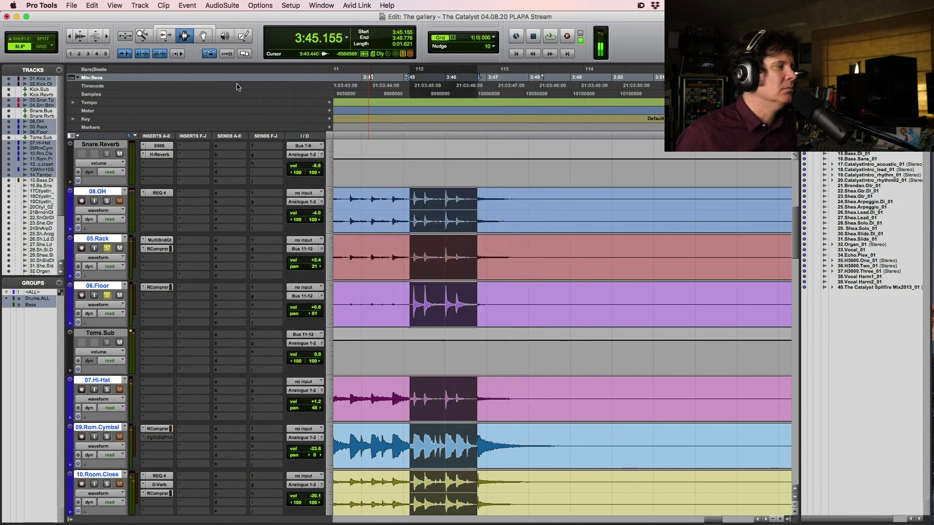
Step: Insert the stereo bx_console SSL 9000 J on Toms.Sub and reposition its window so the full interface fits
click(155, 339)
mouse_move(188, 334)
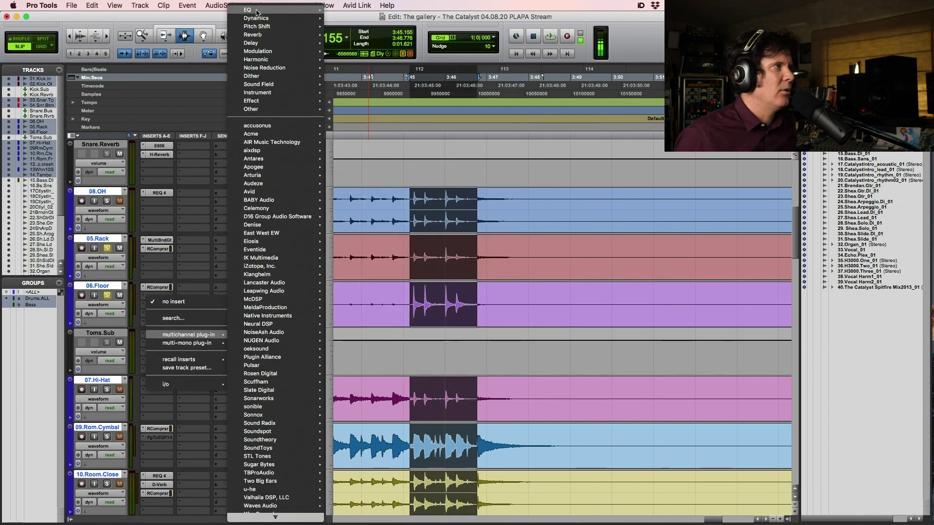
mouse_move(317, 11)
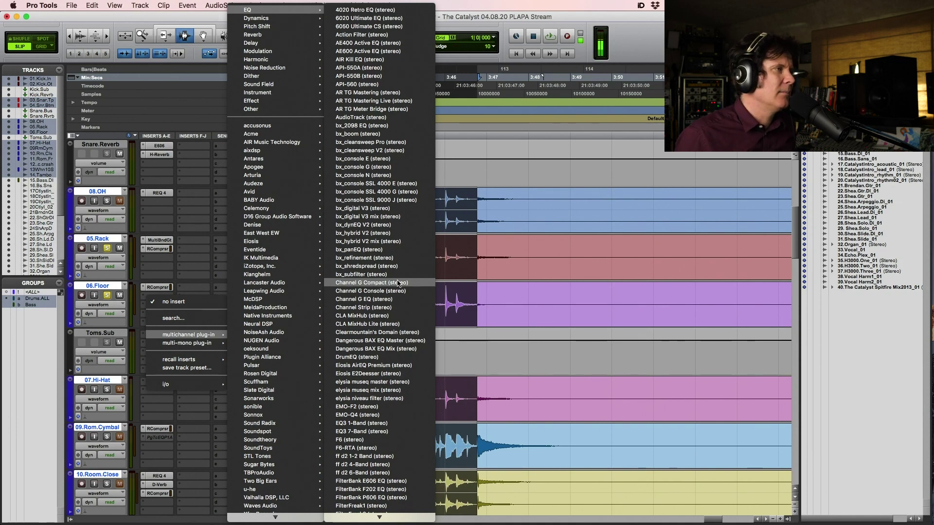
key(Escape)
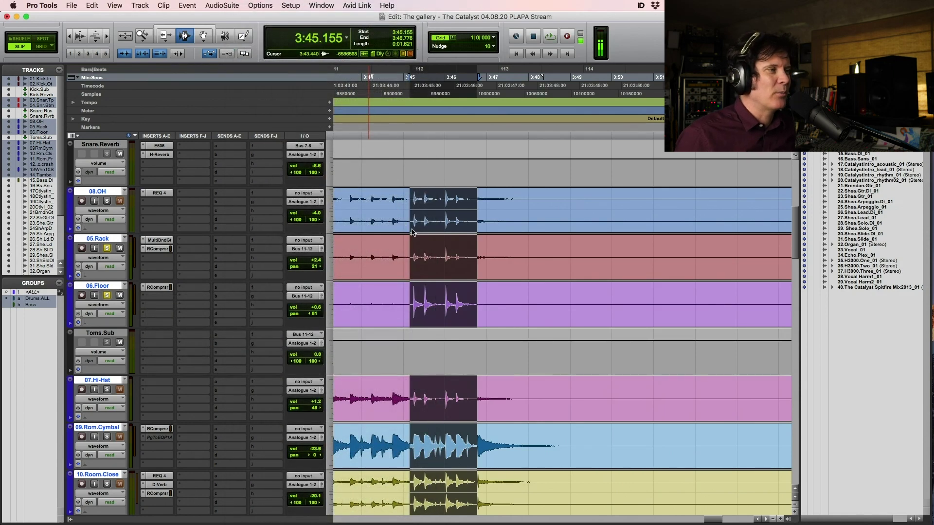
drag(431, 80, 446, 29)
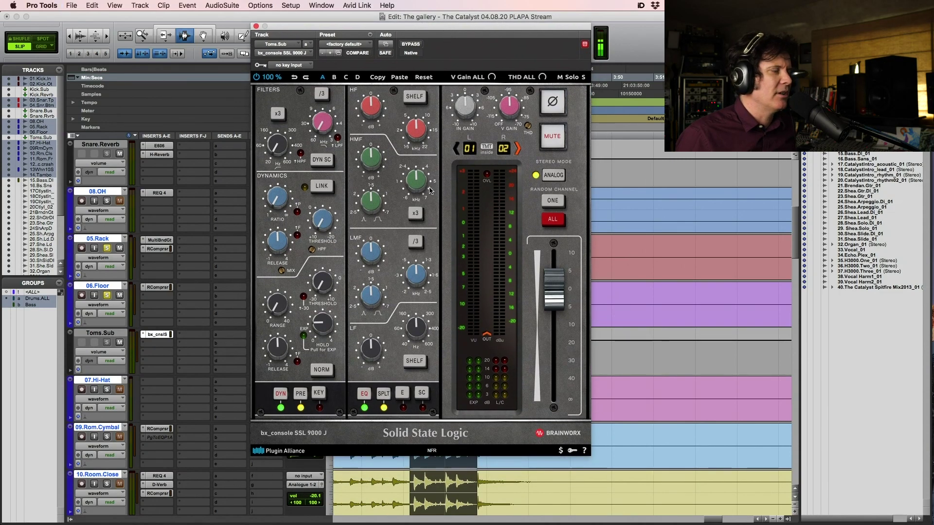
Step: During playback, set the SSL 9000 J's LF band to about 98 Hz with a +4.5 dB boost
key(space)
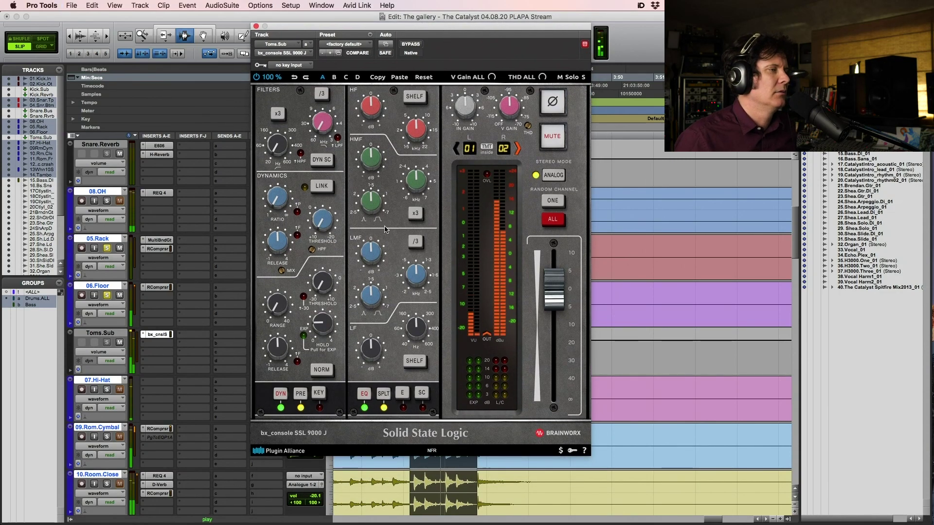
click(399, 335)
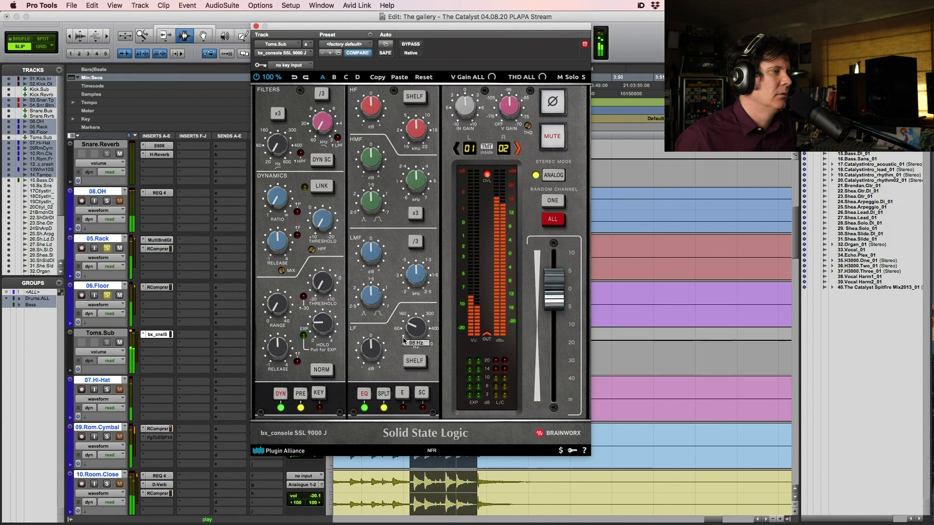
drag(374, 353, 372, 349)
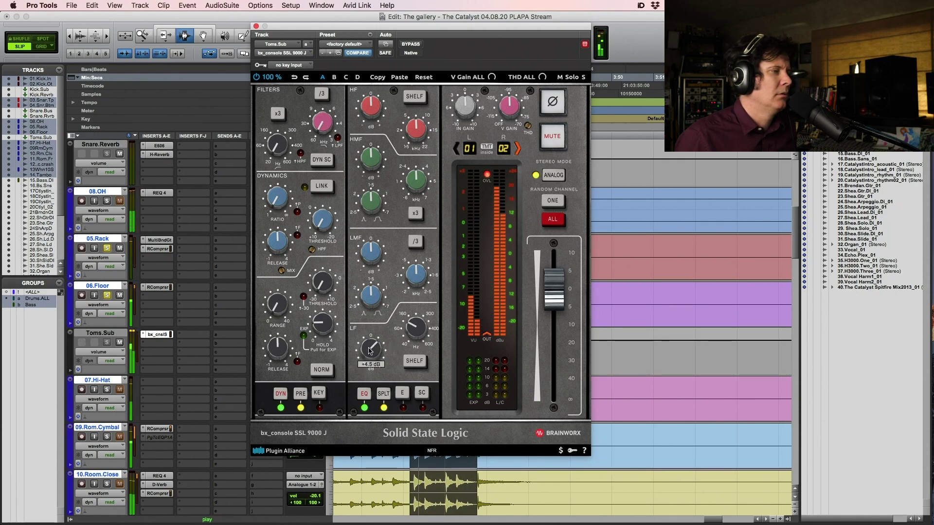
Step: Start playback and insert the mono REQ 2 equaliser in the next free slot on 05.Rack
mouse_move(413, 331)
mouse_move(414, 274)
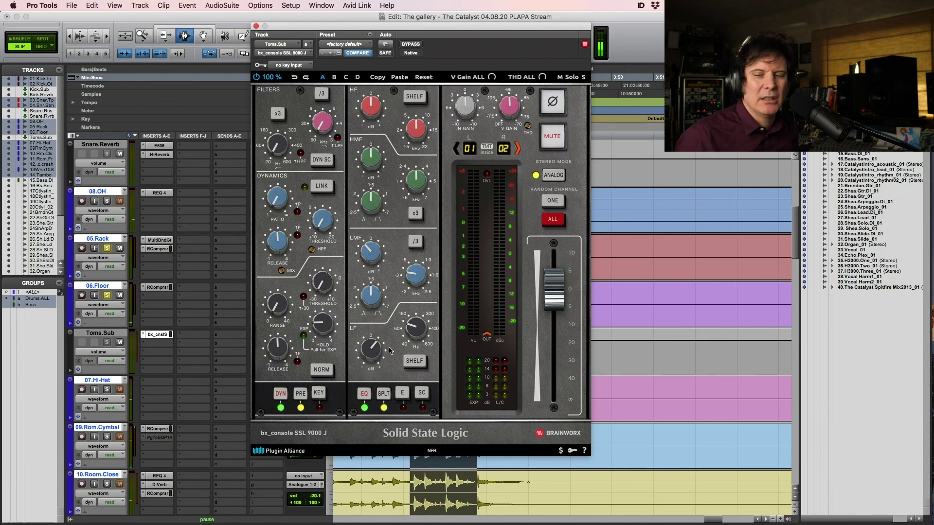
key(space)
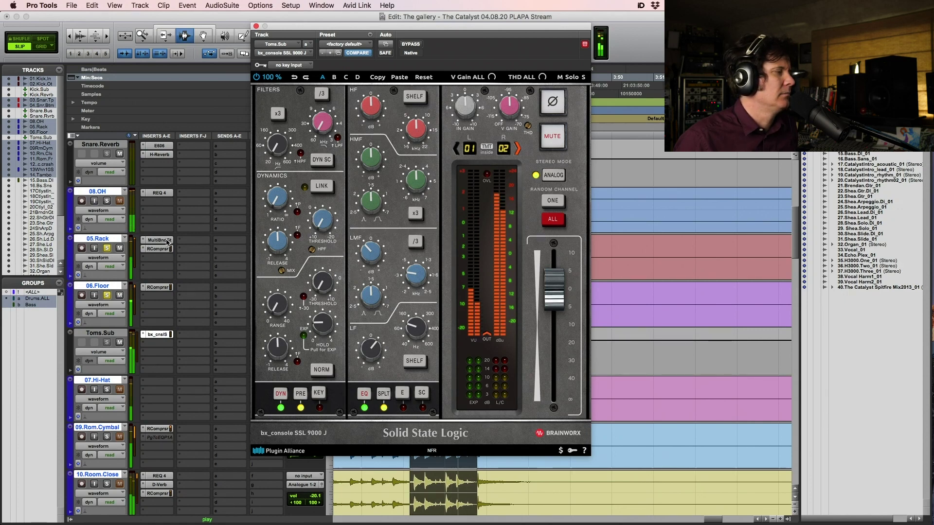
click(146, 262)
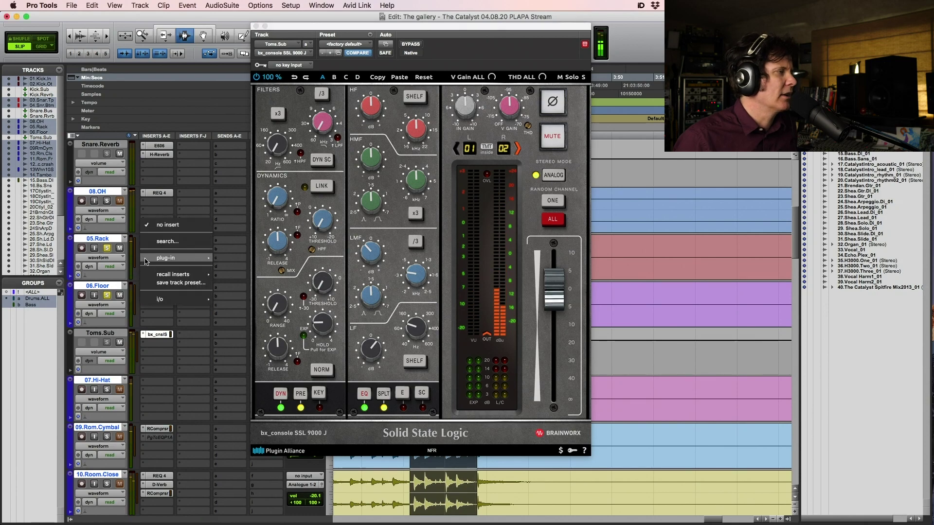
mouse_move(165, 258)
mouse_move(262, 57)
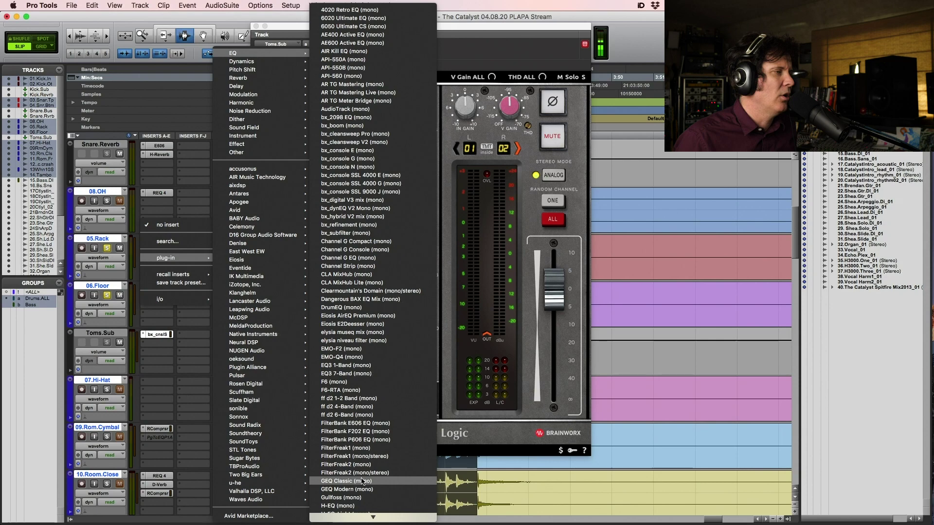
scroll(362, 479, down, 15)
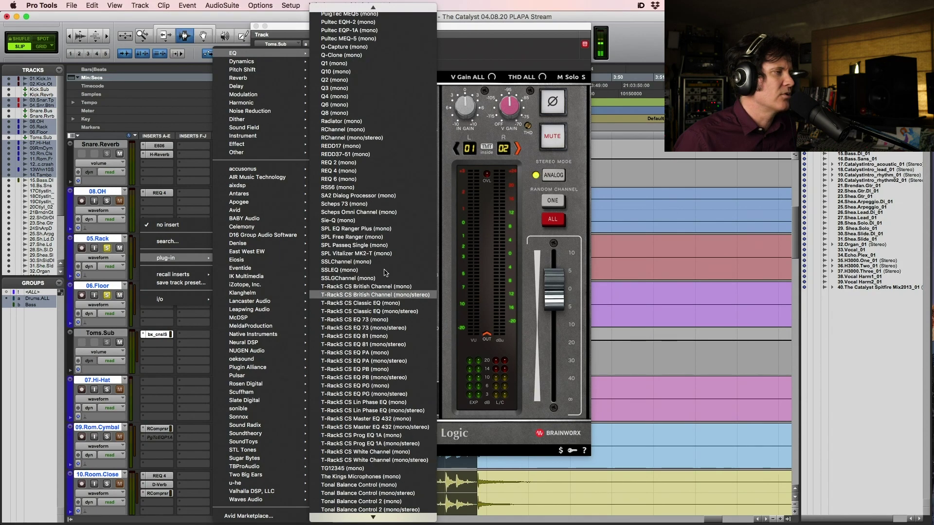
click(401, 162)
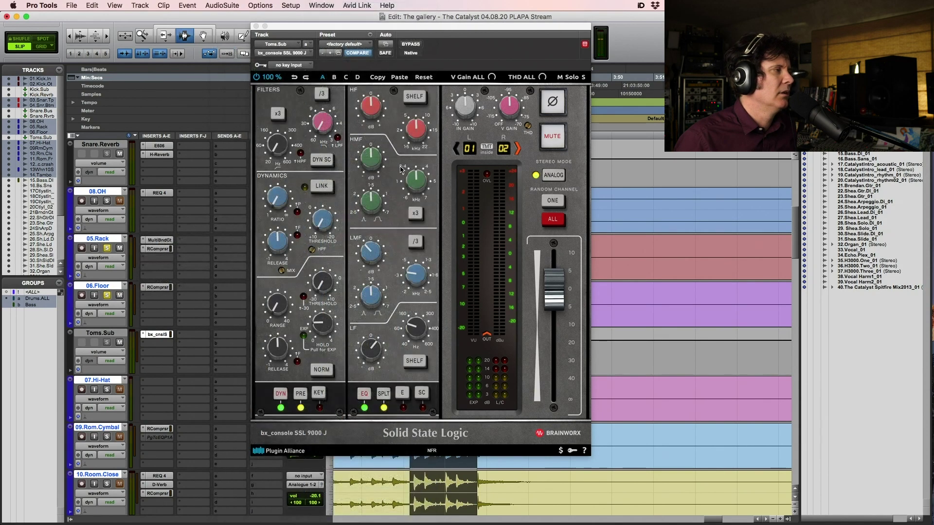
Step: Set REQ 2 on 05.Rack to a low cut on band 1, a -4.6 dB bell at 283 Hz on band 6, and 3.0 dB output gain
key(space)
drag(468, 165, 351, 175)
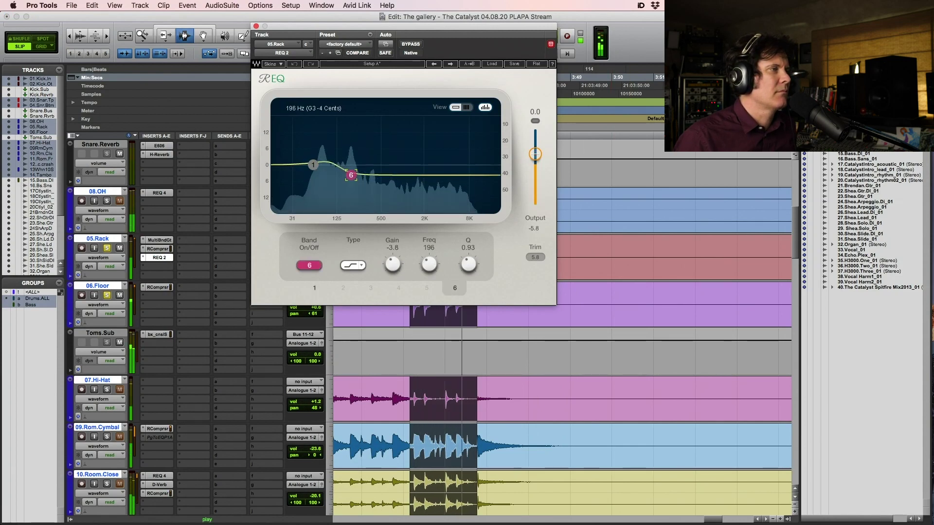
click(352, 267)
drag(350, 175, 353, 175)
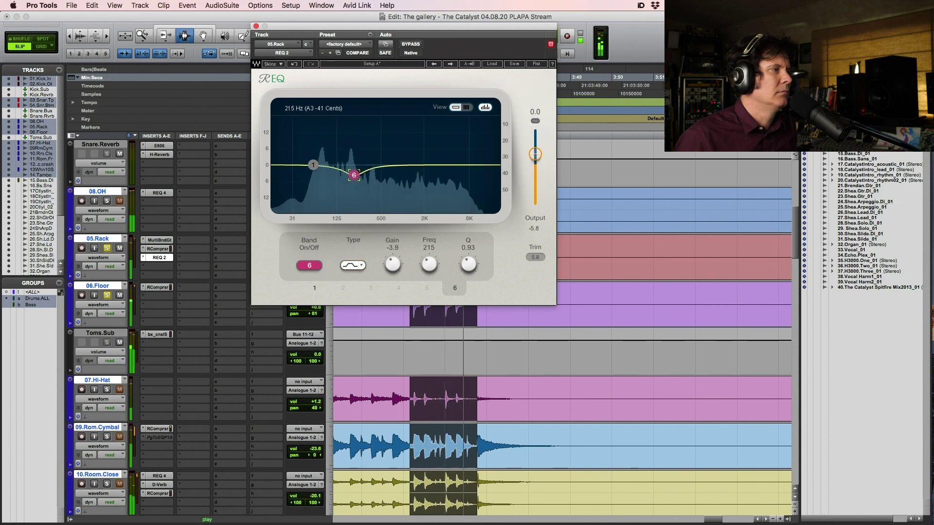
click(314, 163)
drag(314, 163, 363, 177)
drag(535, 154, 535, 147)
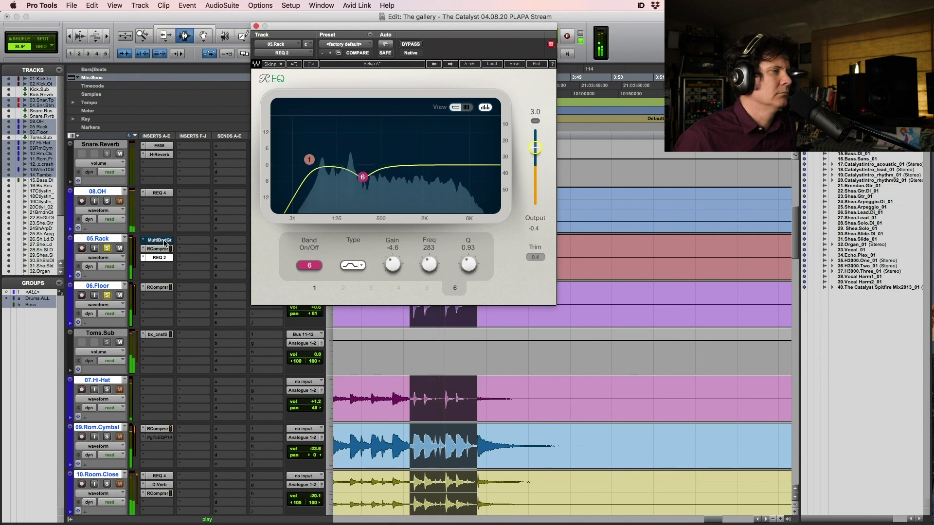
Step: Move the REQ 2 window aside, unsolo 06.Floor, and audition the 05.Rack hits just before Verse Three B
drag(404, 26, 472, 146)
drag(543, 147, 730, 296)
key(super+bracketleft)
key(super+bracketleft)
key(super+bracketleft)
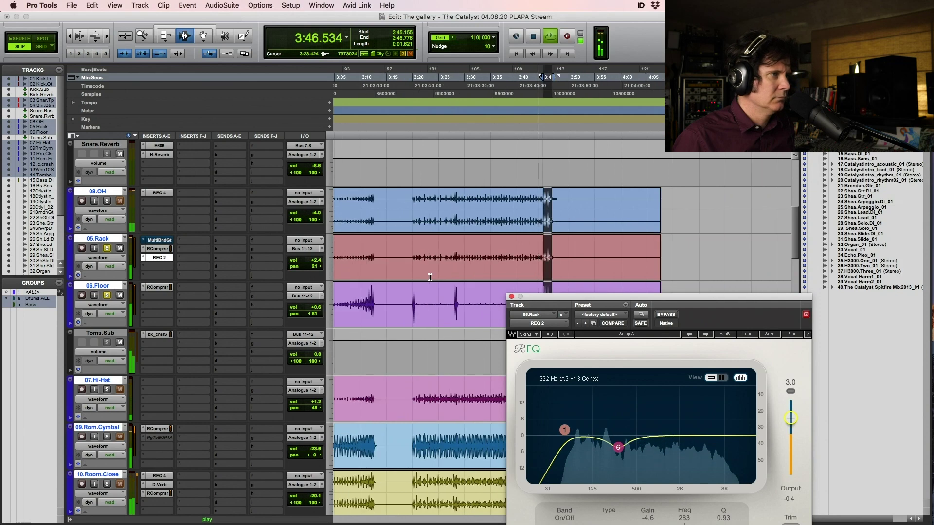
key(super+bracketleft)
key(super+bracketleft)
key(super+bracketleft)
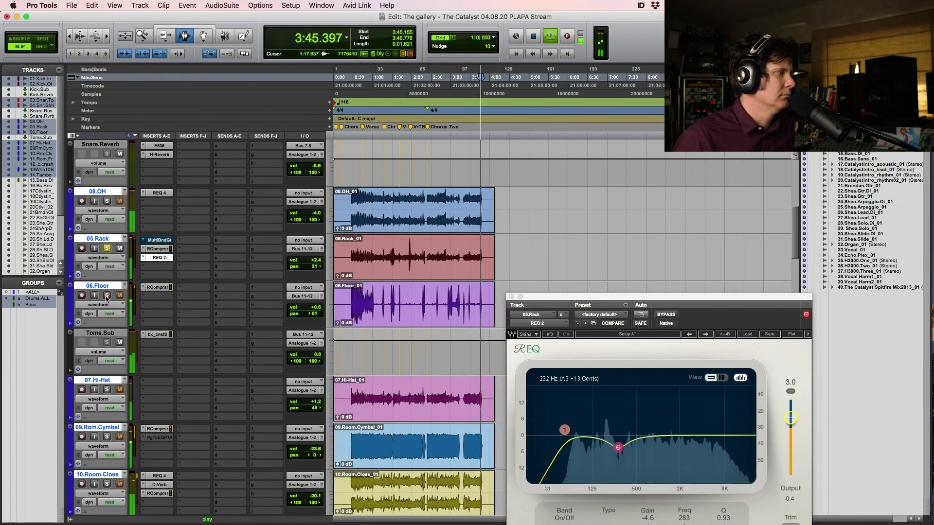
key(super+bracketright)
key(super+bracketright)
key(super+bracketright)
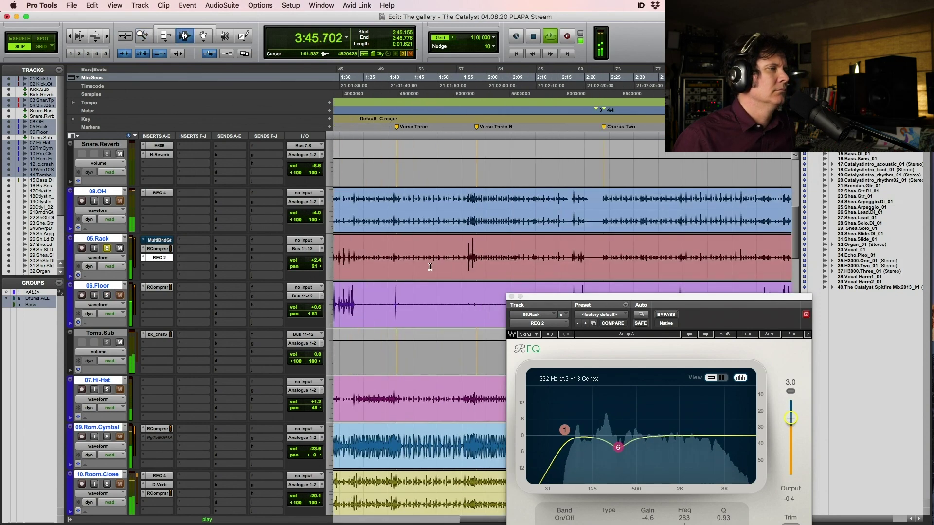
click(463, 257)
key(super+bracketright)
key(super+bracketright)
key(super+bracketright)
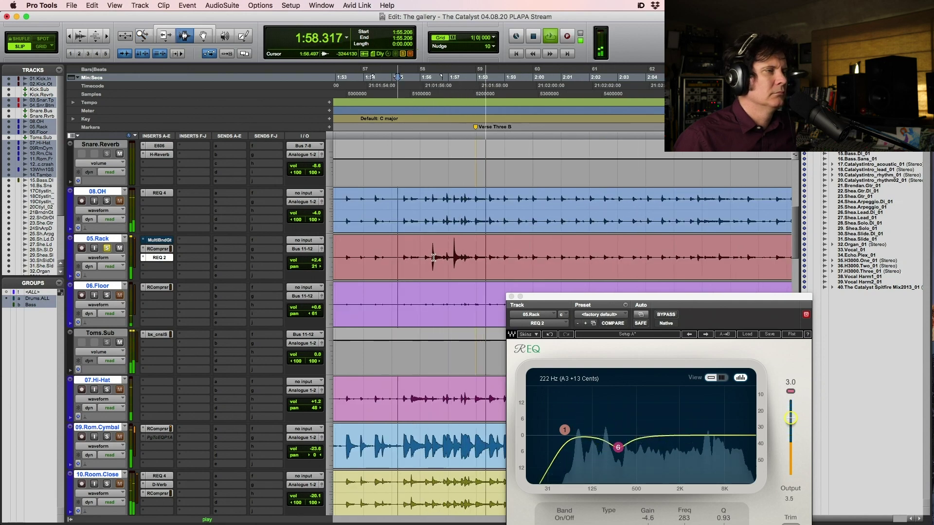
Step: Stop playback and select the closing drum fill from about 3:44.8 to 3:54.4
key(space)
key(alt+a)
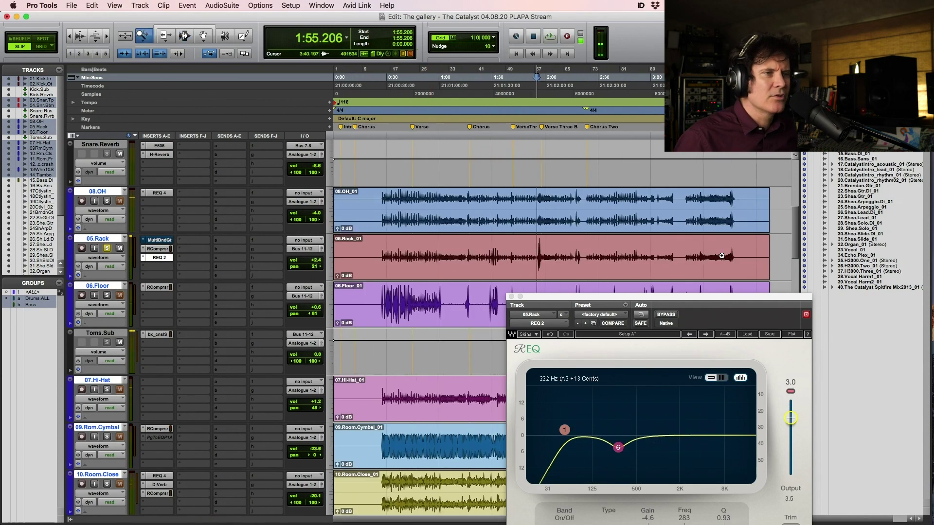
drag(722, 256, 756, 256)
drag(417, 256, 601, 257)
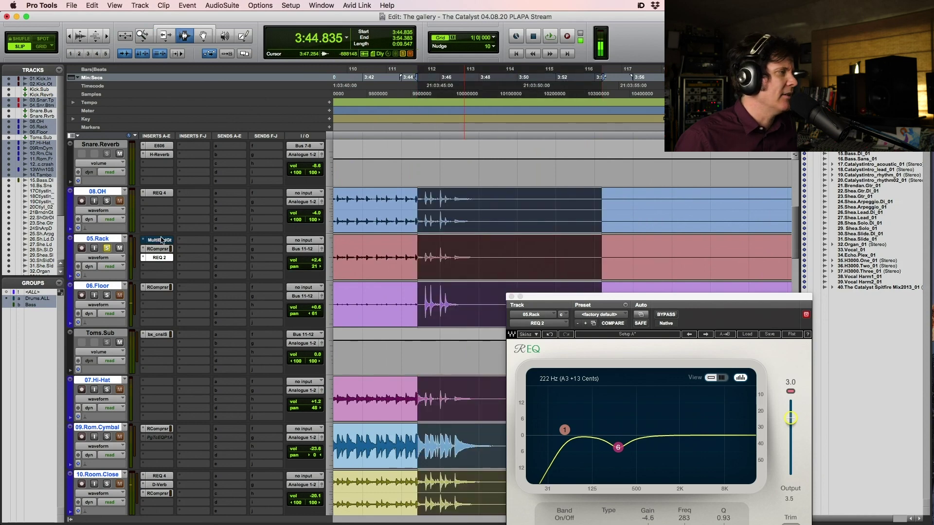
Step: Open the Multi Band Gate on 05.Rack, audition the closing fill, and reposition the plug-in so its threshold section fits on screen
click(163, 250)
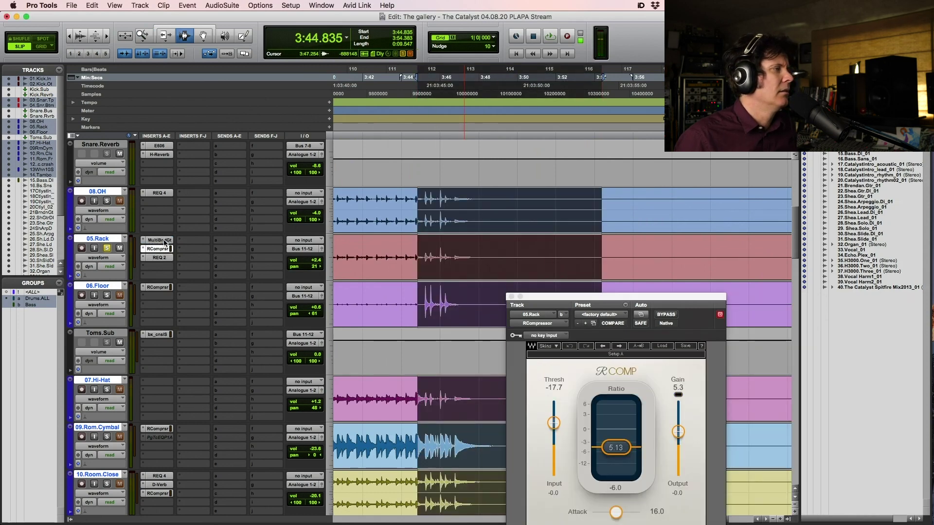
click(165, 240)
key(space)
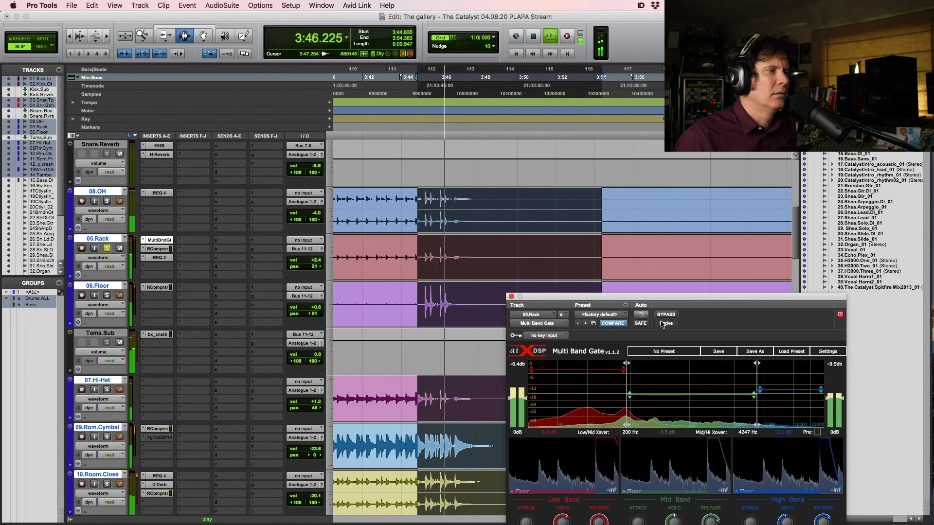
key(space)
drag(626, 298, 637, 251)
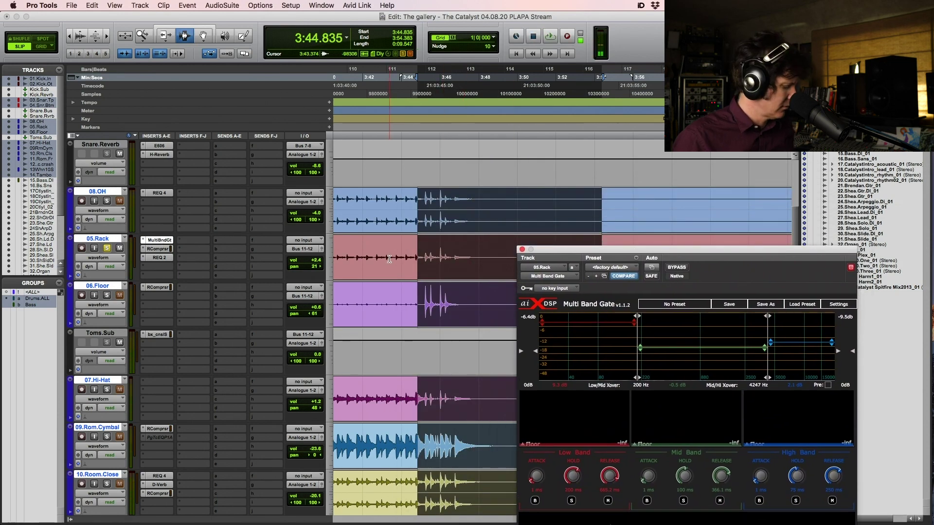
drag(657, 239, 576, 186)
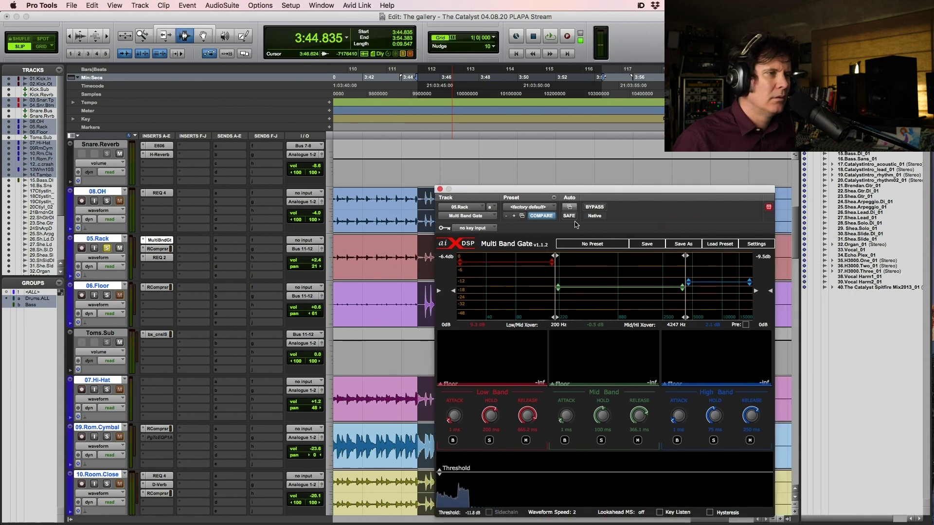
Step: Raise the Multi Band Gate threshold on 05.Rack to -7.9 dB while playing the closing fill
key(space)
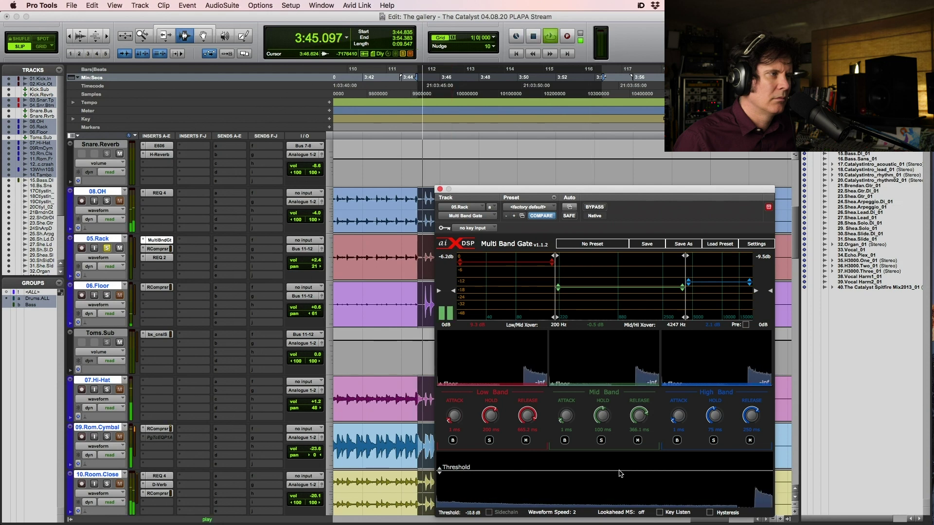
drag(621, 473, 621, 468)
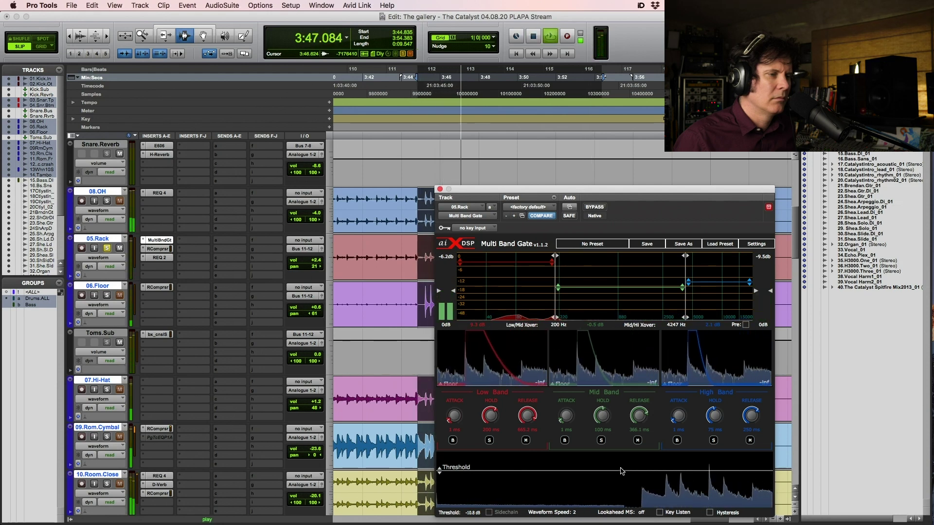
key(space)
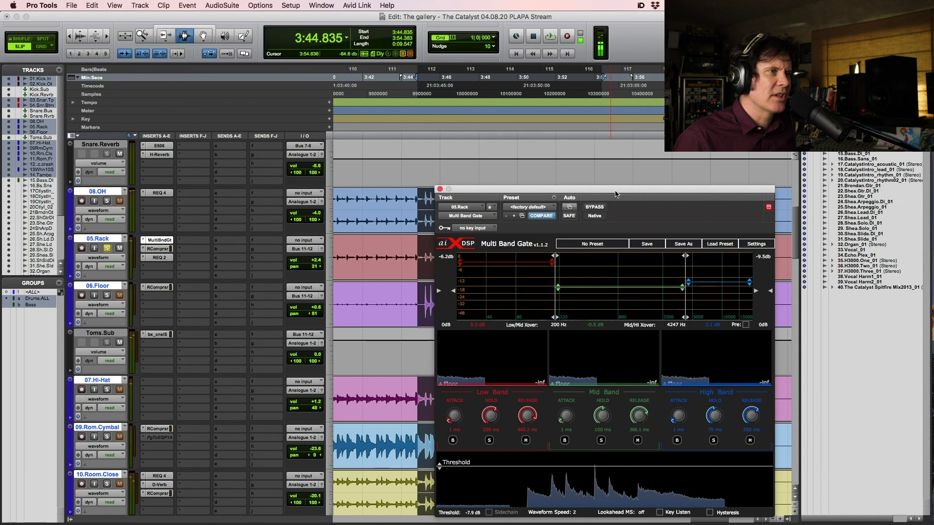
Step: Narrow the selection to the fill at about 3:45.2 to 3:47.0 and raise the gate threshold to -5.8 dB during looped playback
drag(511, 189, 606, 166)
drag(423, 253, 458, 253)
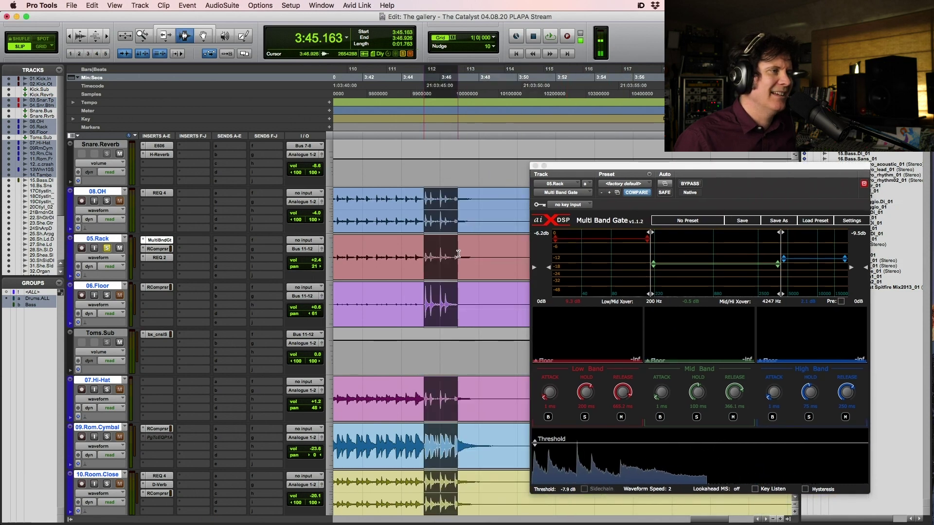
key(space)
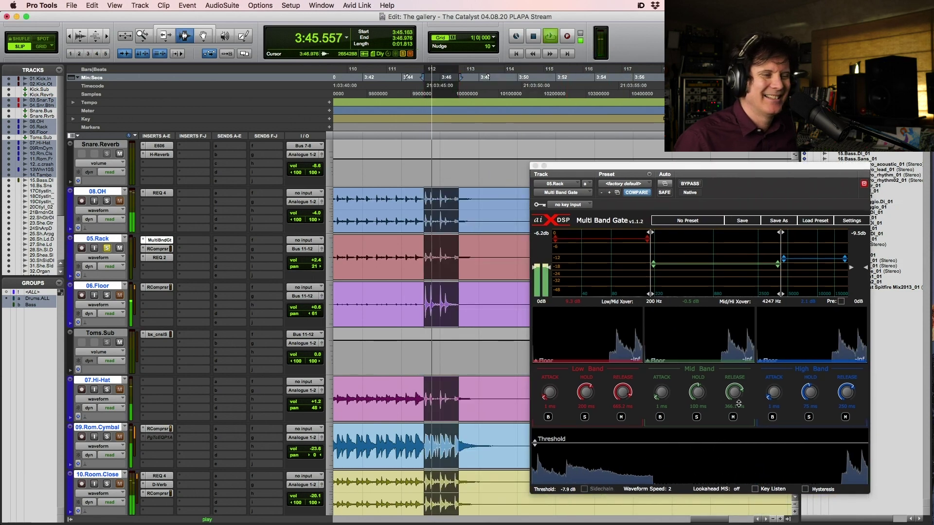
click(801, 446)
drag(801, 447, 804, 441)
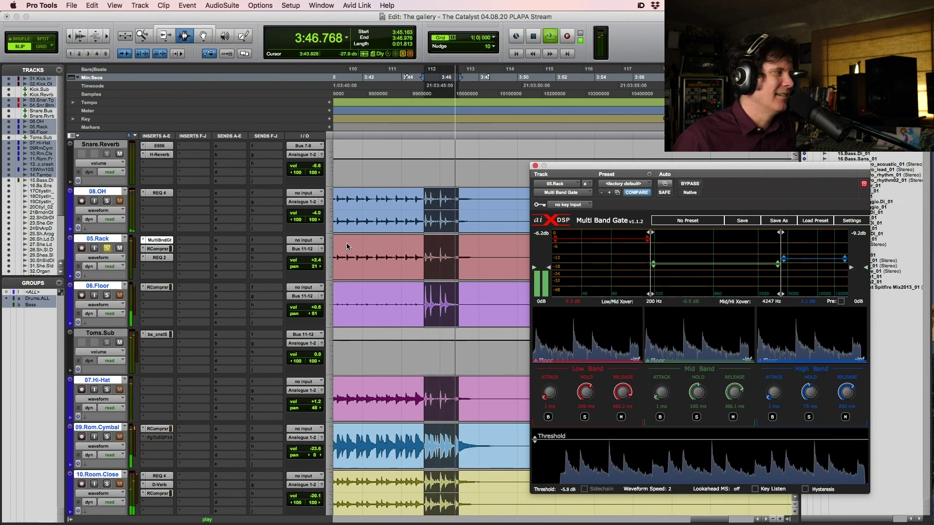
key(space)
Step: Locate the loud 05.Rack hits before Verse Three B and audition the gate on them from about 1:54.2
key(super+bracketleft)
drag(435, 303, 460, 296)
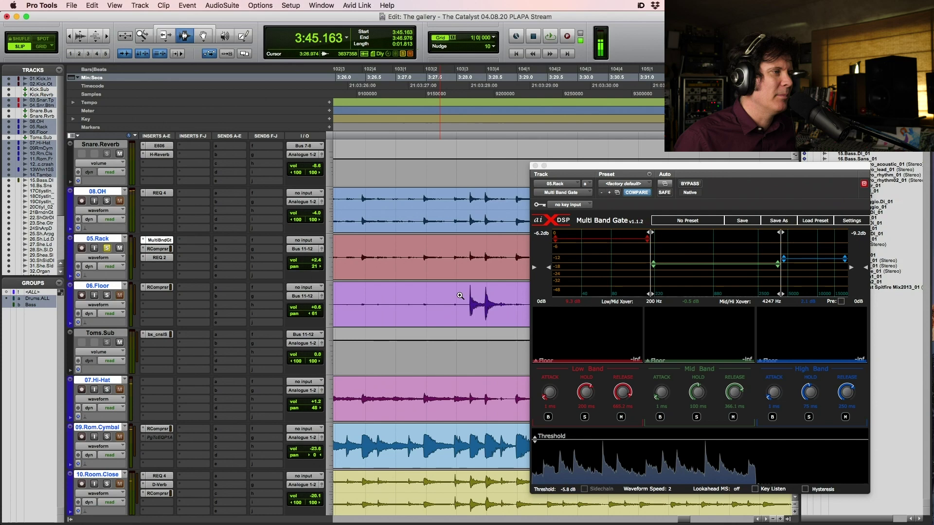
key(super+bracketleft)
key(super+bracketleft)
key(super+bracketleft)
key(super+bracketleft)
key(super+bracketleft)
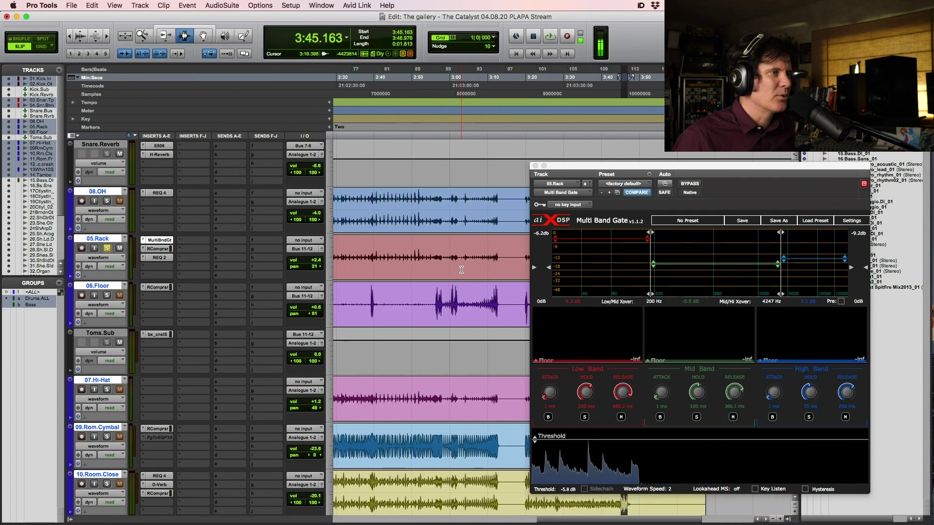
click(431, 252)
click(394, 280)
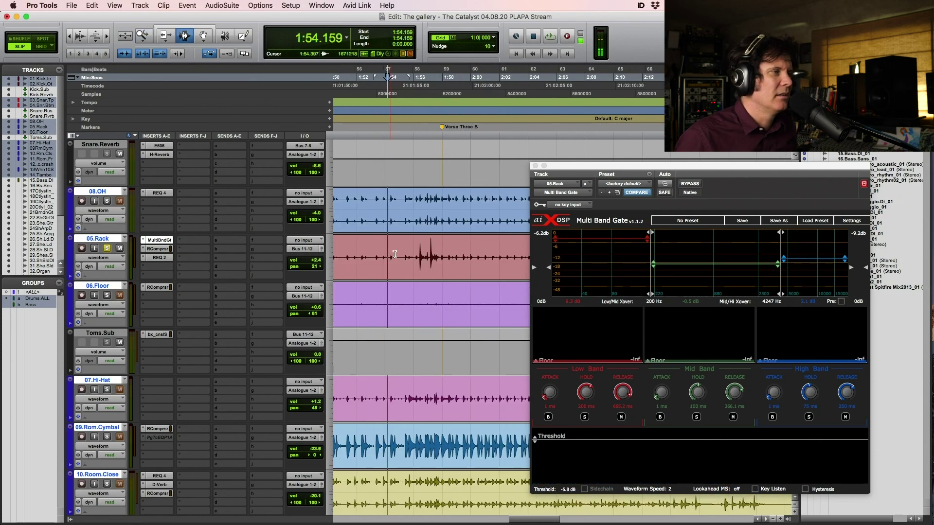
key(space)
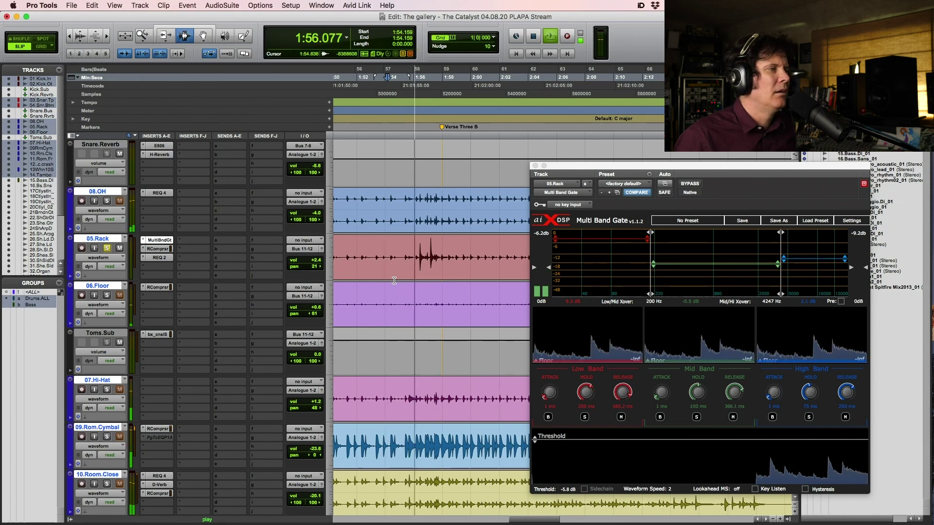
key(space)
Step: Lower the low-band line in the Multi Band Gate's frequency display and check it against the rack hits
click(631, 245)
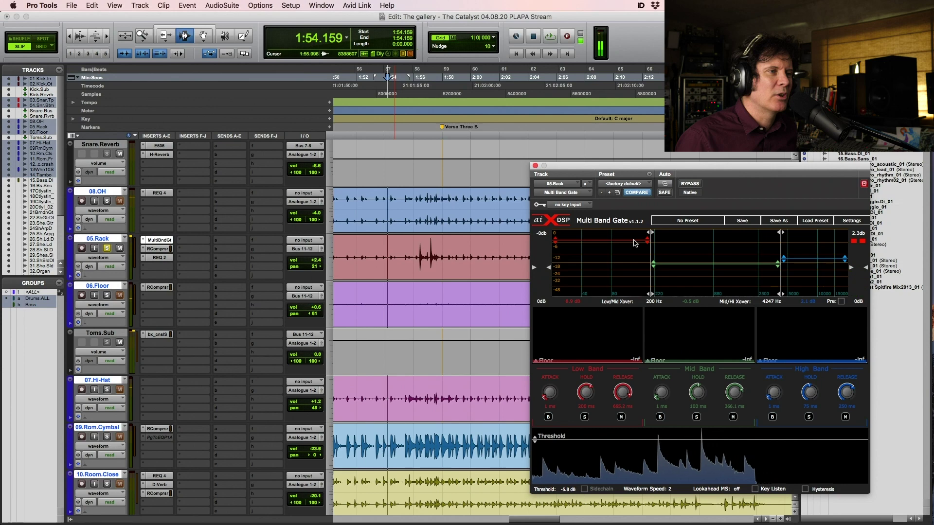
key(space)
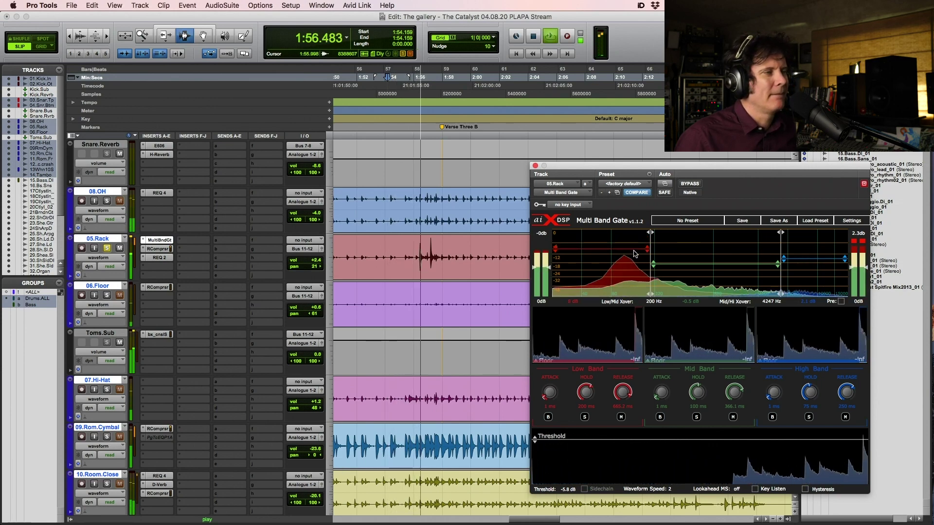
key(space)
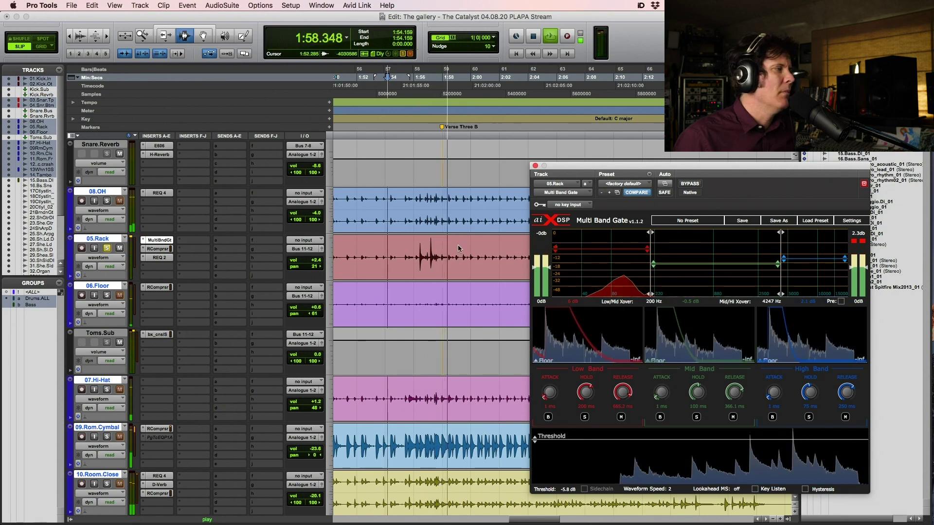
Step: While replaying the rack hits, set the 05.Rack volume to -1.3 dB and its pan to 24
key(space)
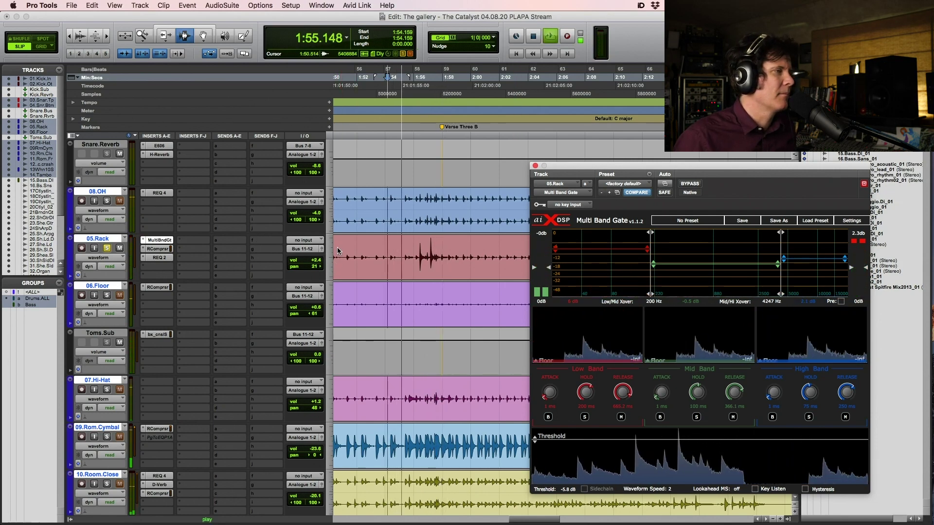
drag(314, 262, 314, 266)
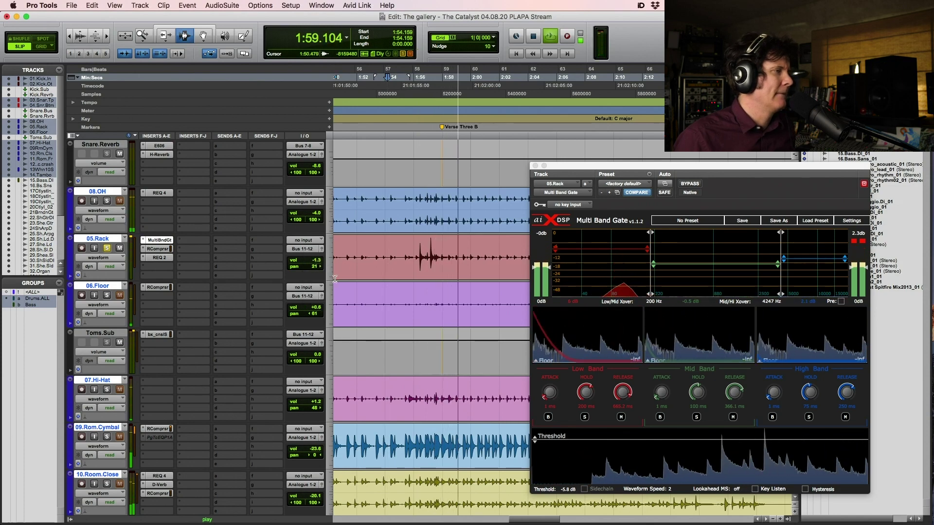
key(space)
key(space)
drag(317, 268, 317, 270)
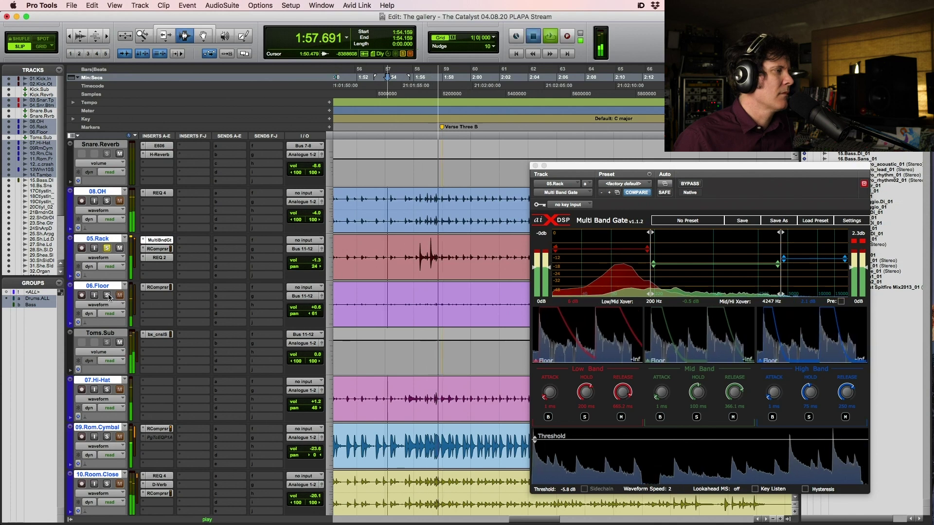
Step: Close the Multi Band Gate window and audition the tom fill before Chorus Two from about 2:16.6
key(space)
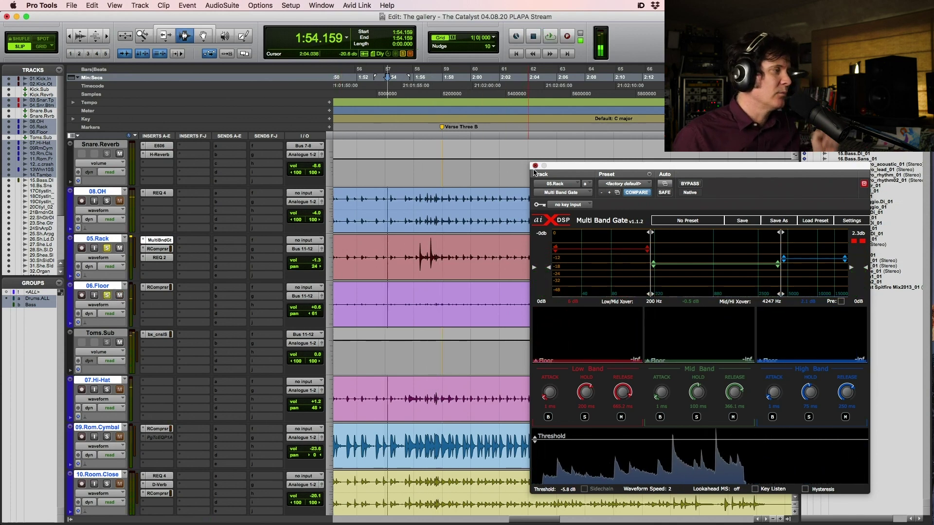
click(535, 166)
click(708, 280)
key(space)
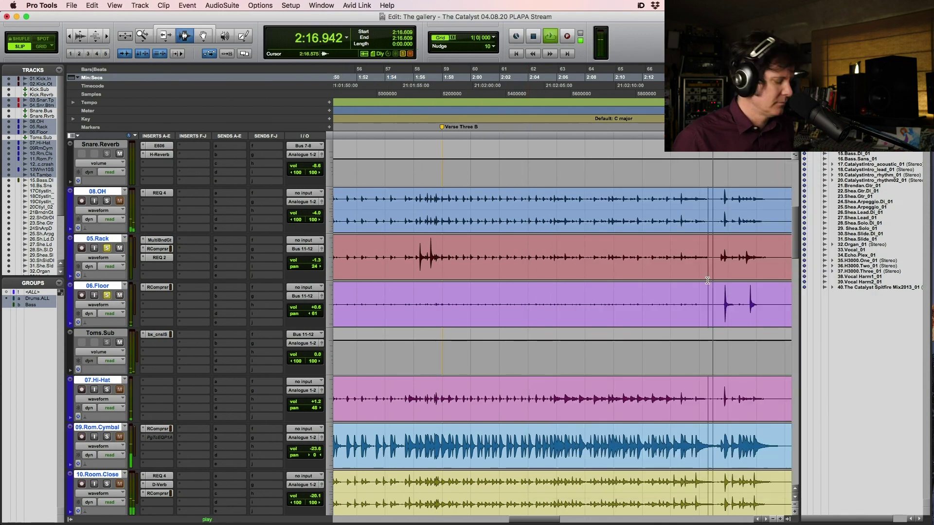
key(super+bracketleft)
key(super+bracketleft)
key(super+bracketright)
key(super+bracketright)
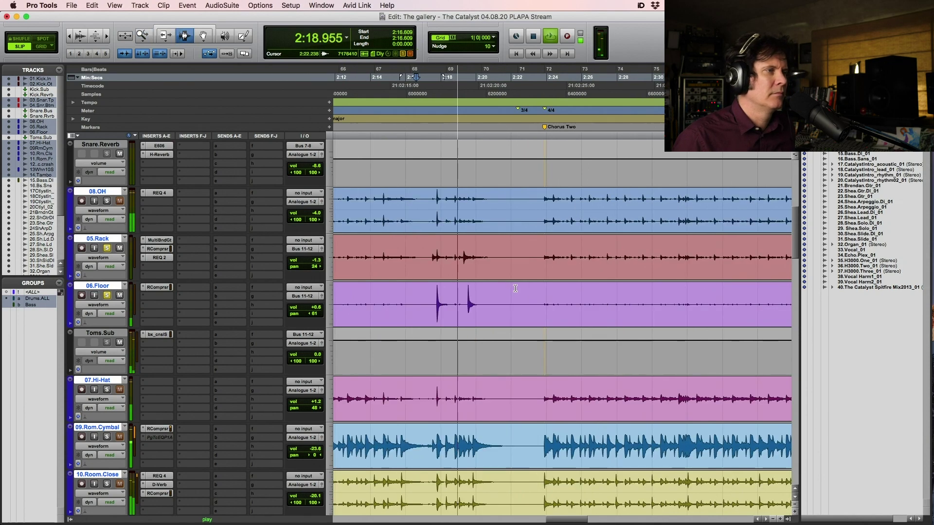
key(space)
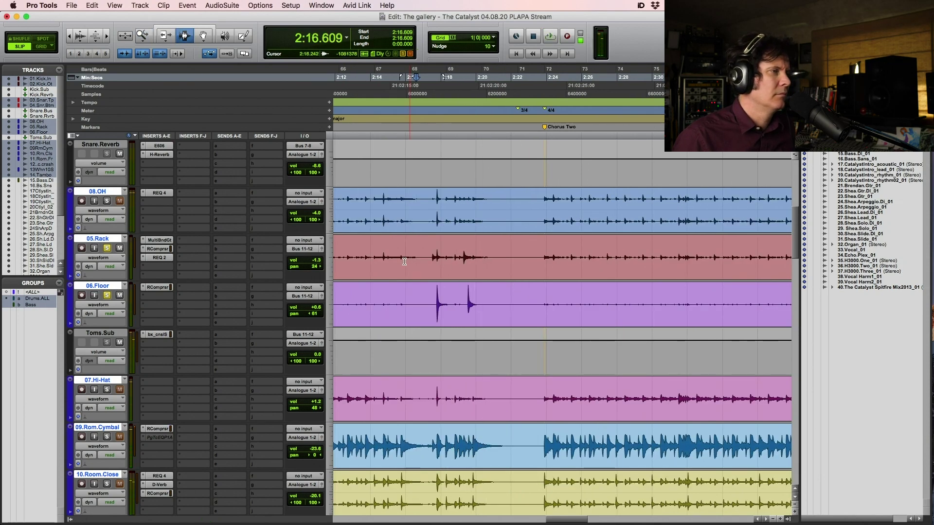
Step: Leave only 05.Rack soloed with its Multi Band Gate bypassed, and audition the fill from 2:17.218
key(super+bracketright)
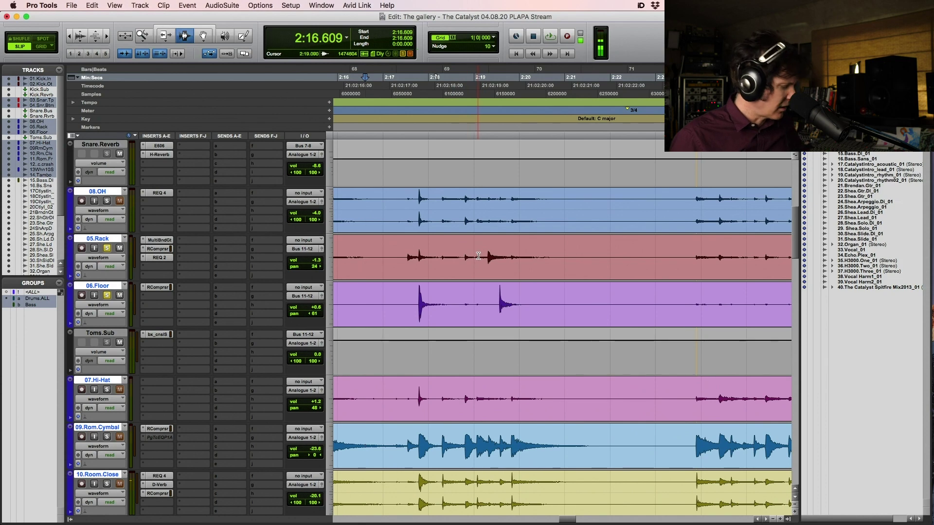
click(393, 256)
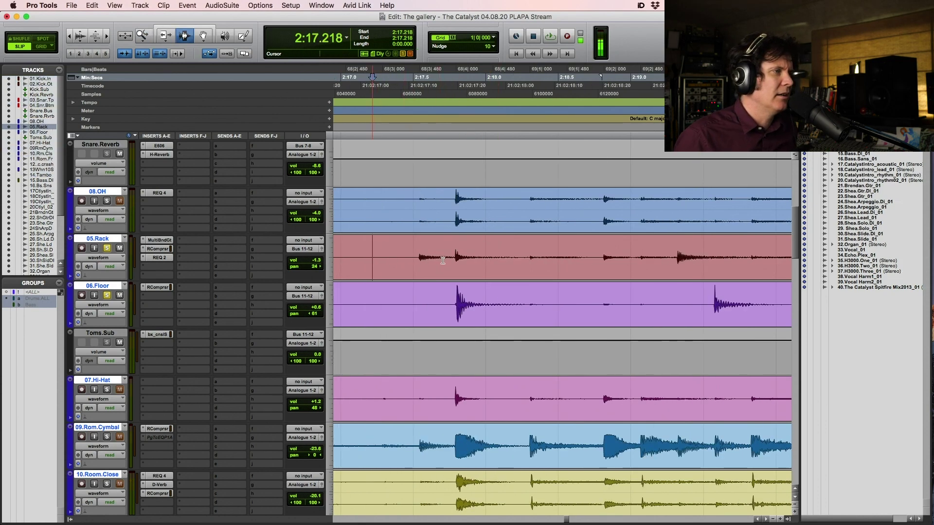
key(super+bracketright)
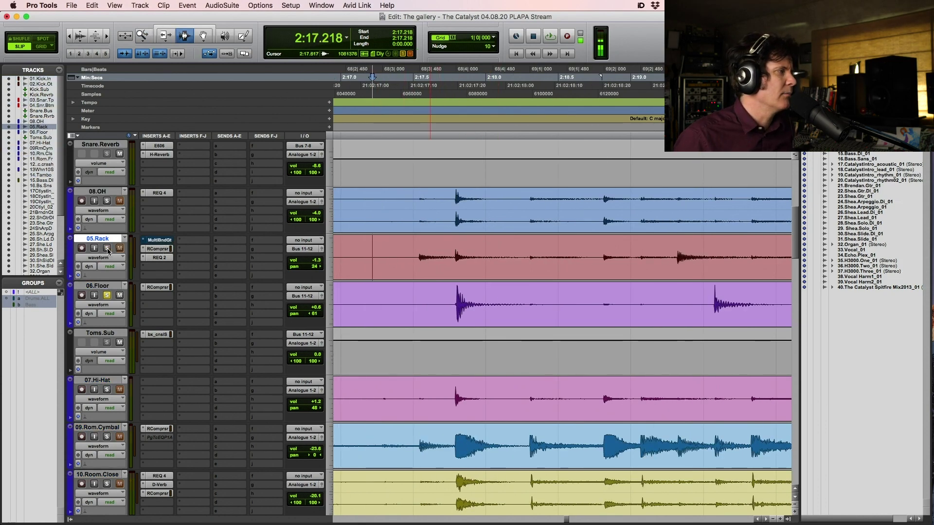
click(410, 263)
key(space)
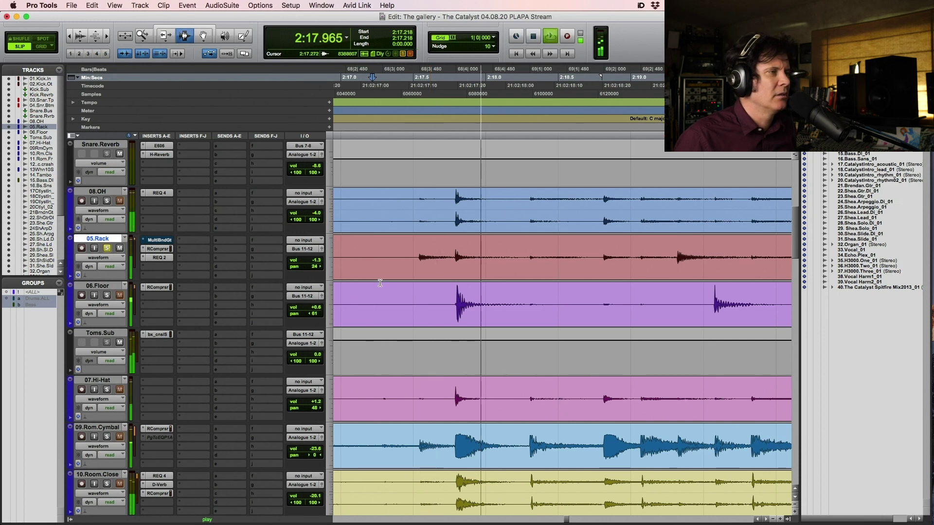
key(space)
Step: Separate the 05.Rack hit at 2:17.543 to 2:17.788 into its own clip and raise its clip gain to +11.2 dB
shift+click(455, 269)
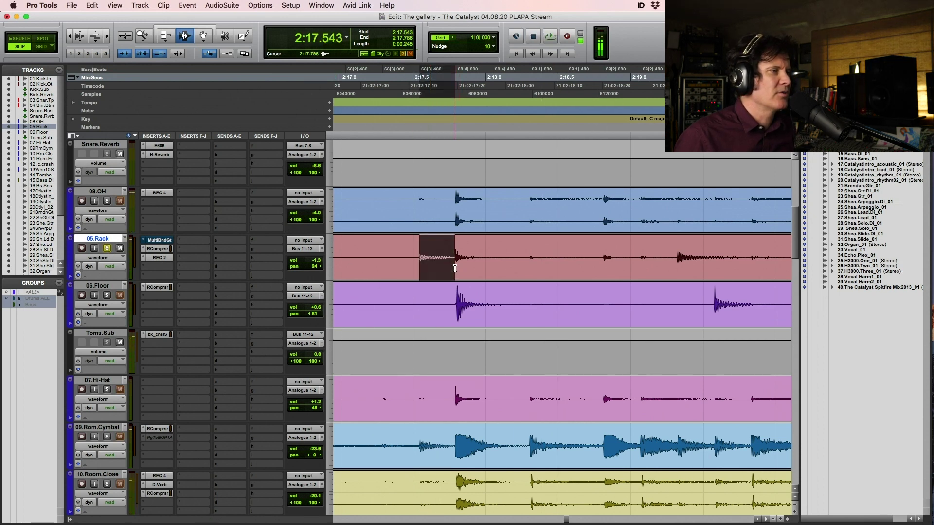
key(super+e)
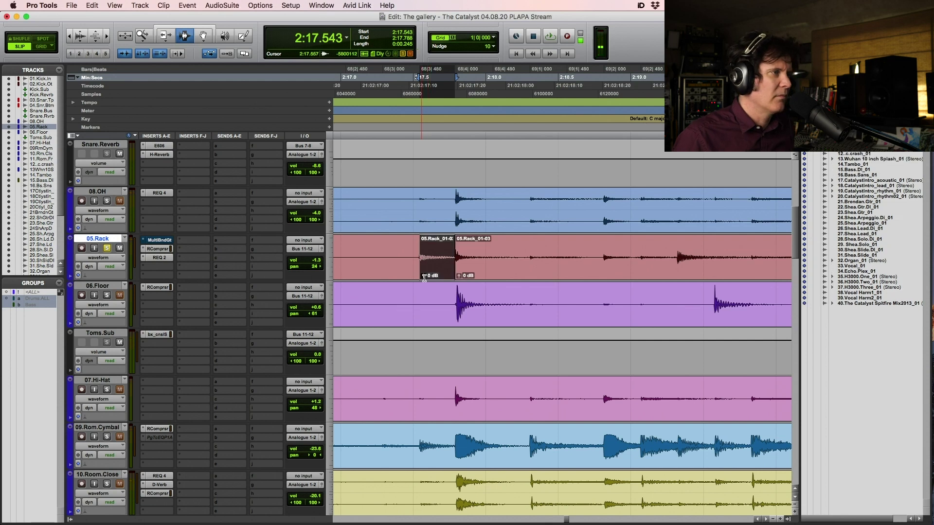
drag(423, 277, 423, 272)
Step: Separate the 05.Rack hit at 2:19.323 to 2:19.830 and raise its clip gain to just over +7 dB
click(655, 258)
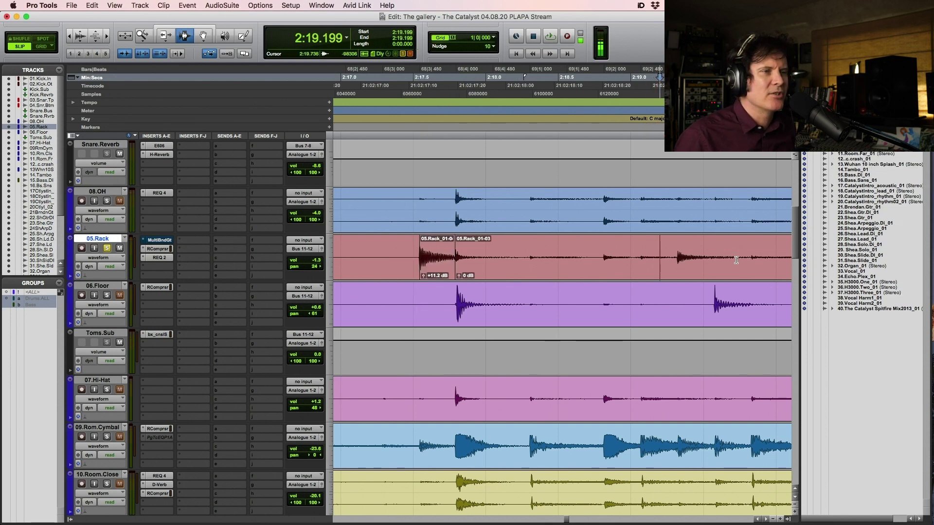
shift+click(752, 267)
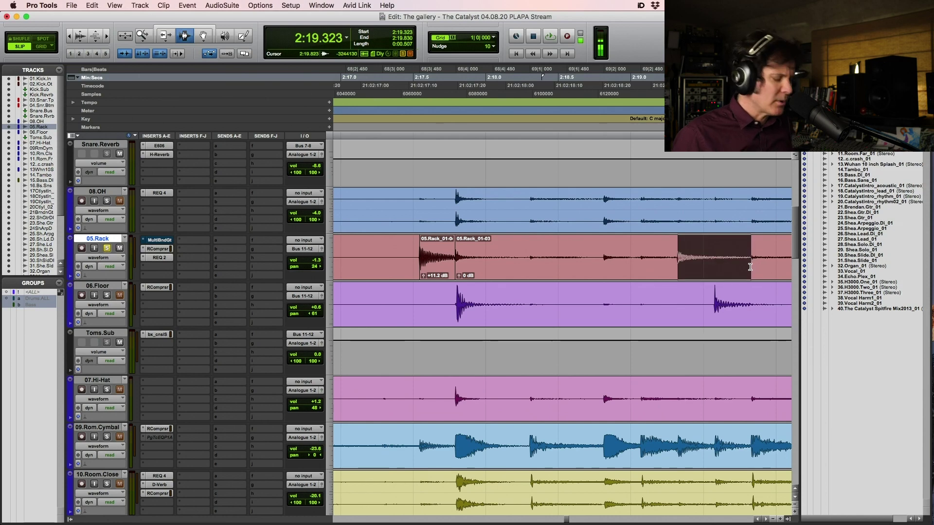
key(super+e)
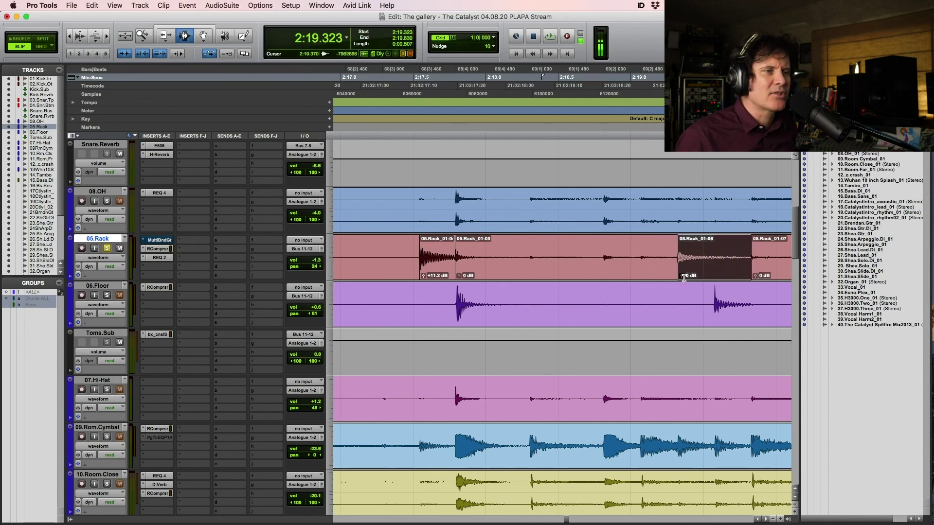
drag(682, 278, 682, 273)
Step: Replay the edited rack fill from 2:16.333 and compare it with the Multi Band Gate bypassed and re-enabled
key(r)
key(r)
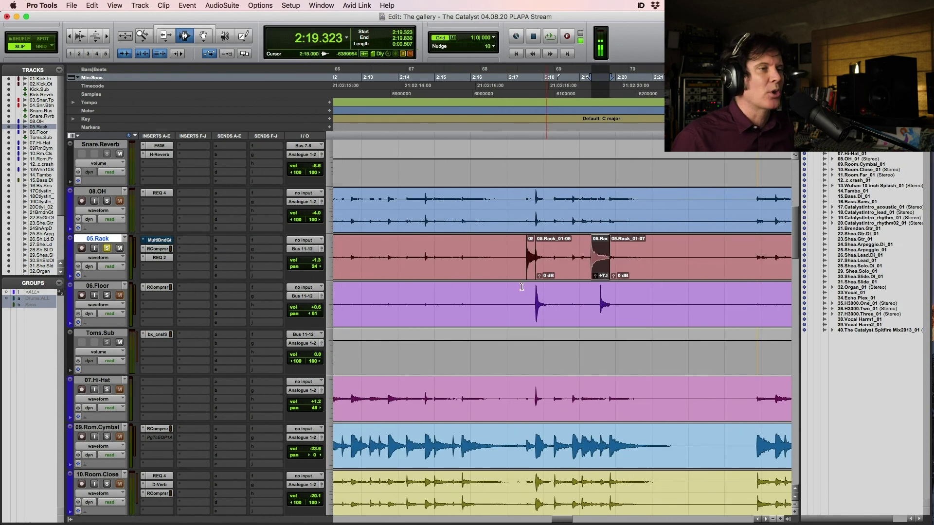
click(483, 267)
key(space)
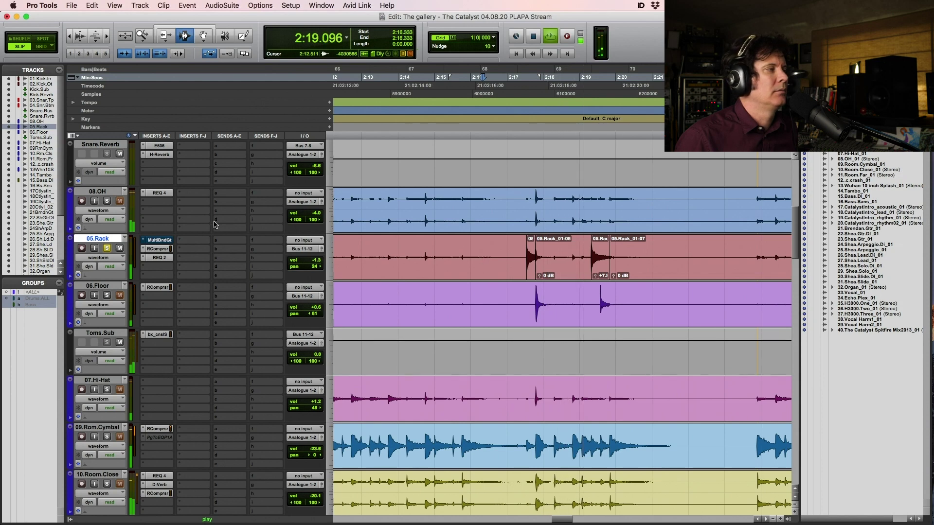
key(space)
key(space)
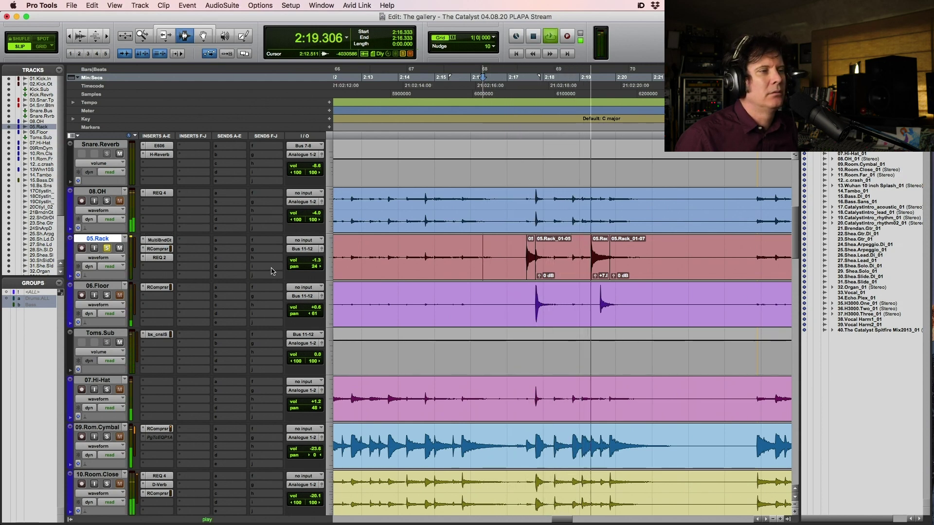
Step: Locate the 05.Rack passage before Verse Three and audition it from 1:40.884 with the gate bypassed and engaged
key(super+bracketleft)
key(super+bracketleft)
key(super+bracketleft)
key(space)
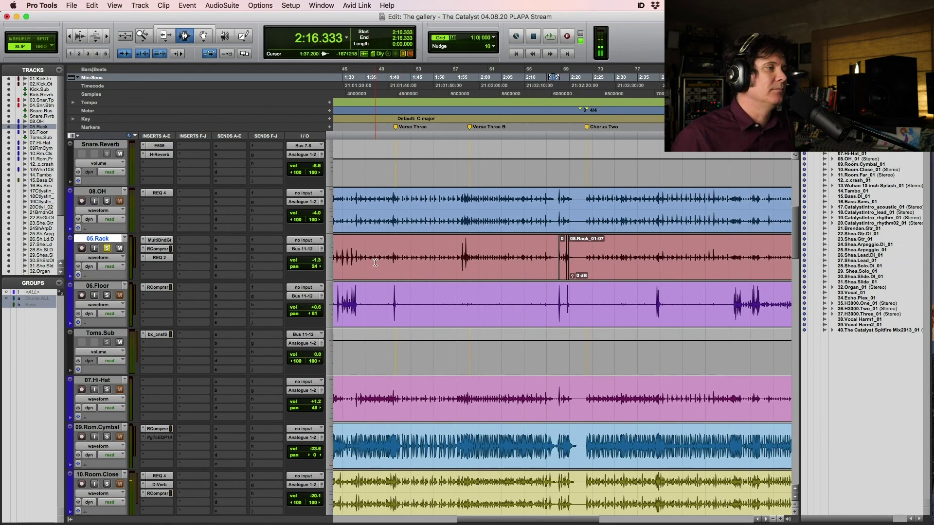
key(super+bracketright)
key(super+bracketright)
key(super+bracketright)
key(super+bracketright)
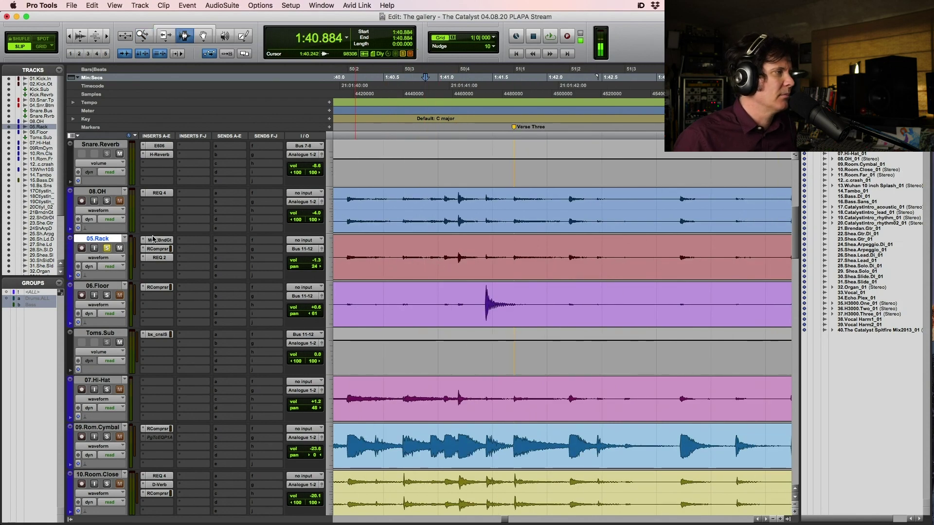
key(space)
key(space)
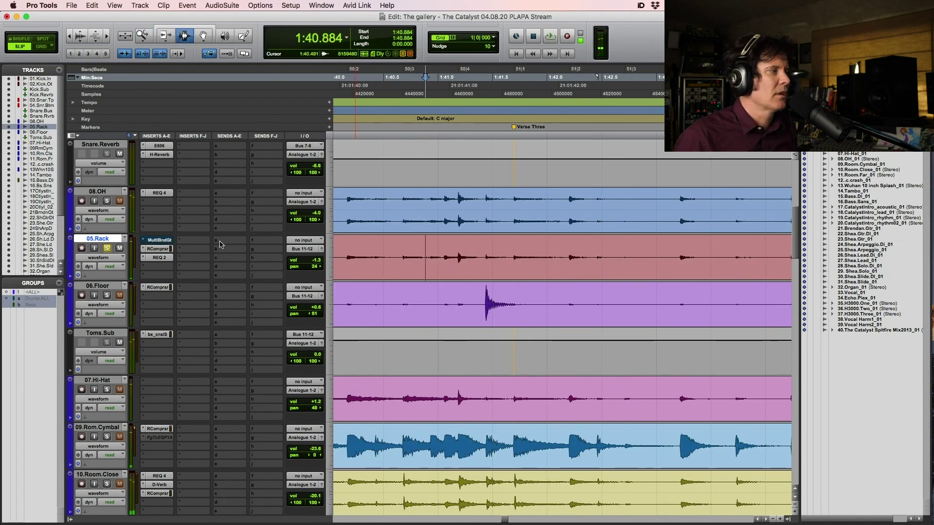
key(space)
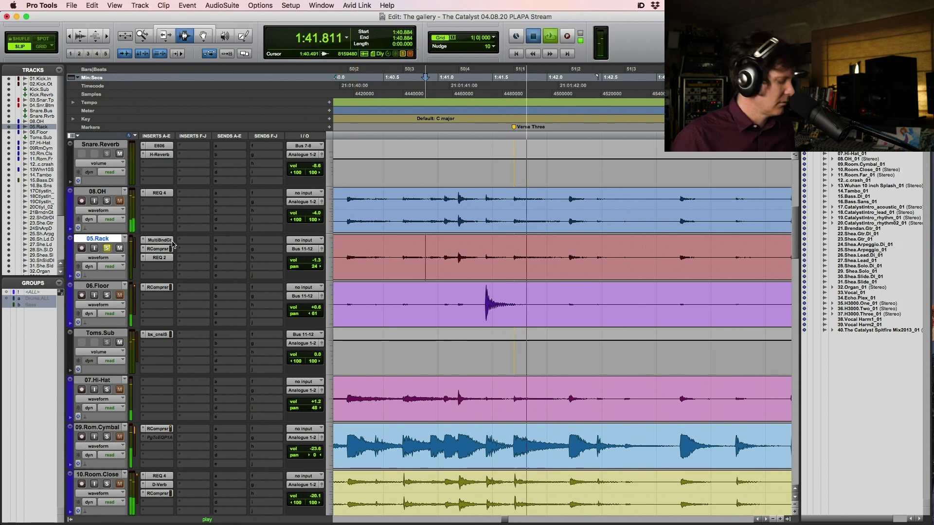
key(space)
Step: Find the fill leading into the Chorus and audition 05.Rack from 1:15.388 with the Multi Band Gate bypassed
key(super+bracketleft)
key(super+bracketleft)
key(alt+a)
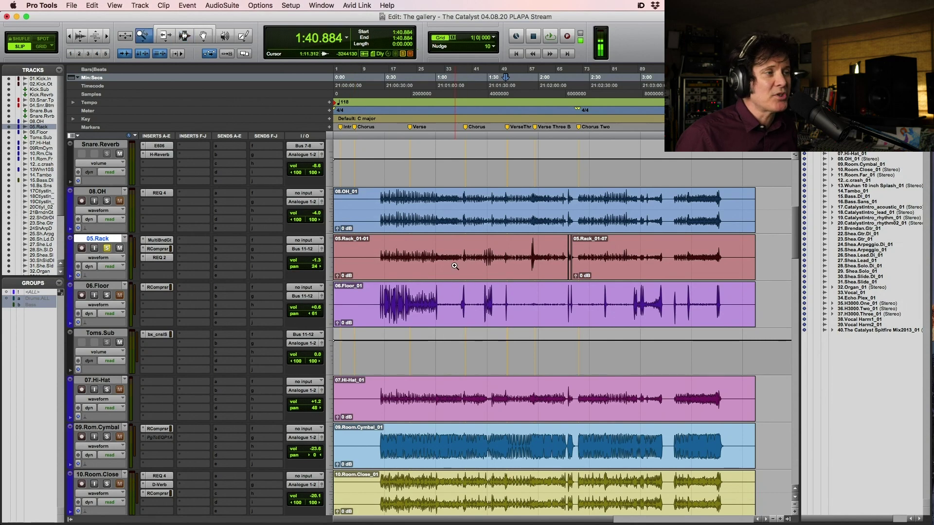
drag(467, 280, 474, 243)
key(space)
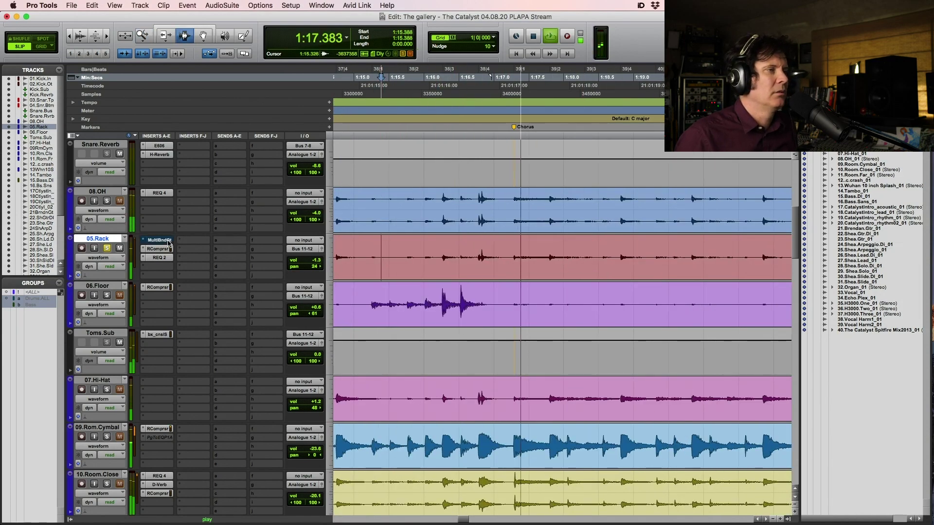
key(alt+a)
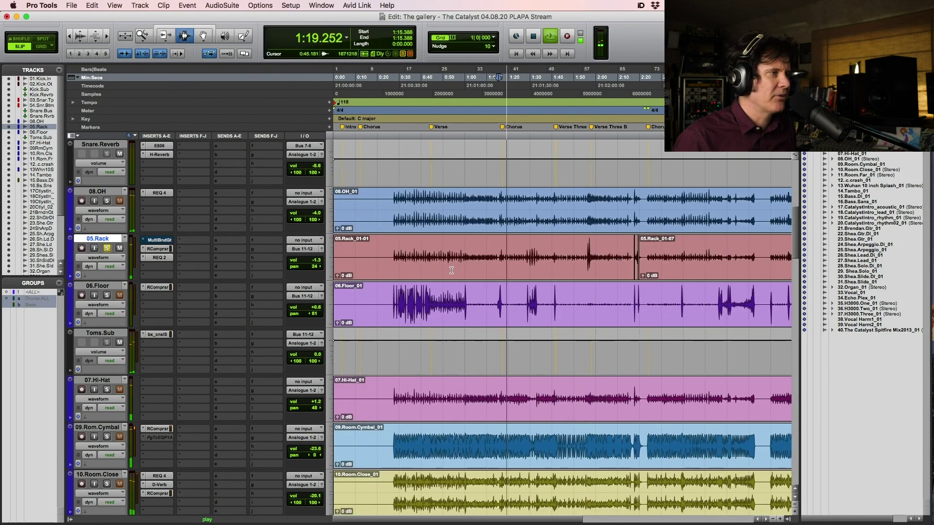
key(space)
Step: Locate the 05.Rack hits just before the Verse marker and audition them from 0:41.572 and 0:42.604
drag(378, 260, 491, 263)
click(485, 265)
key(space)
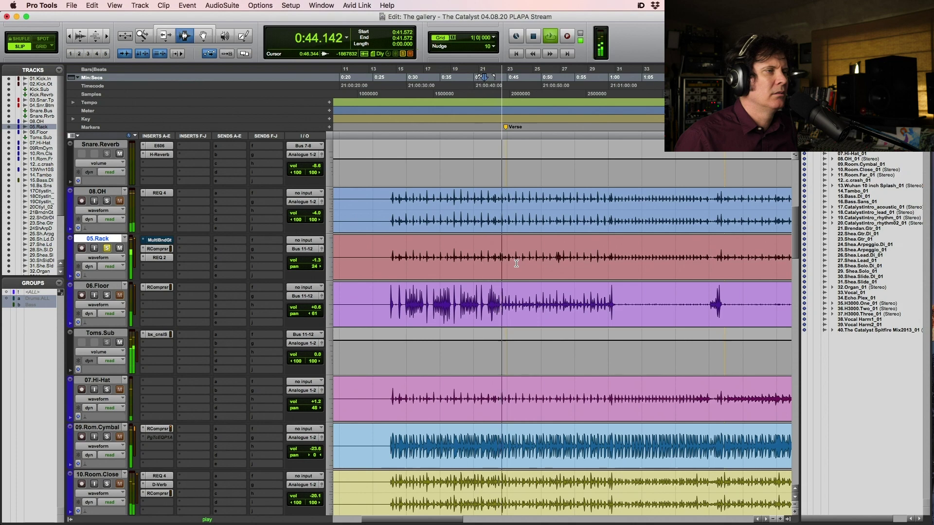
key(space)
drag(602, 245, 464, 267)
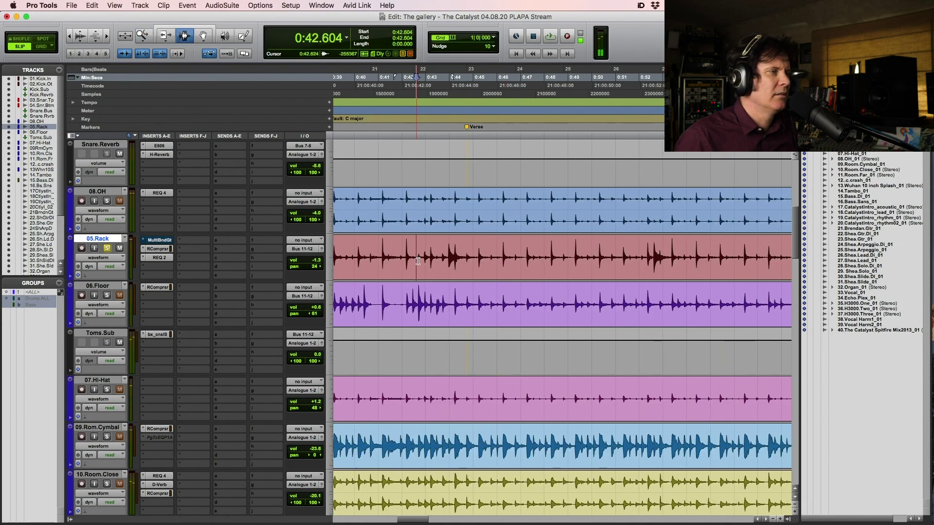
key(space)
key(super+bracketright)
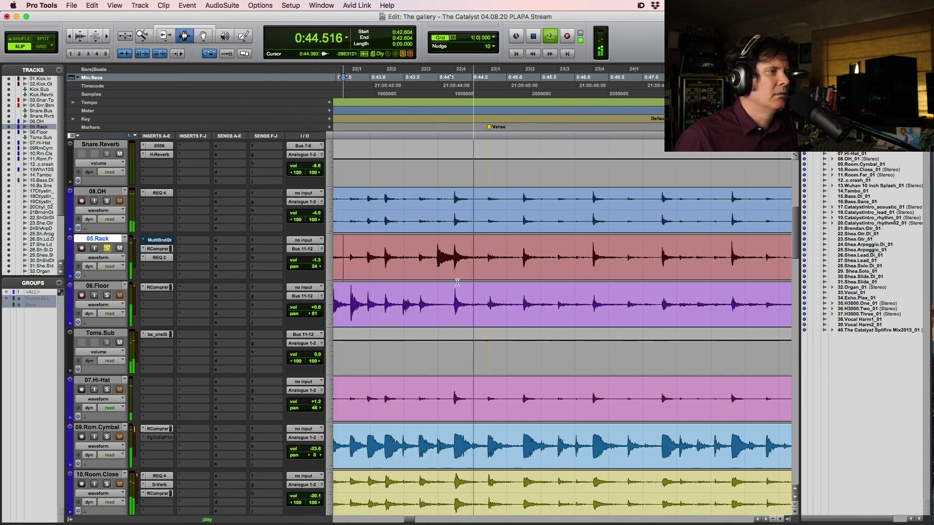
key(space)
Step: Separate the 05.Rack hit at 0:43.984 to 0:44.238 into its own clip and raise its clip gain to about +6 dB
click(431, 263)
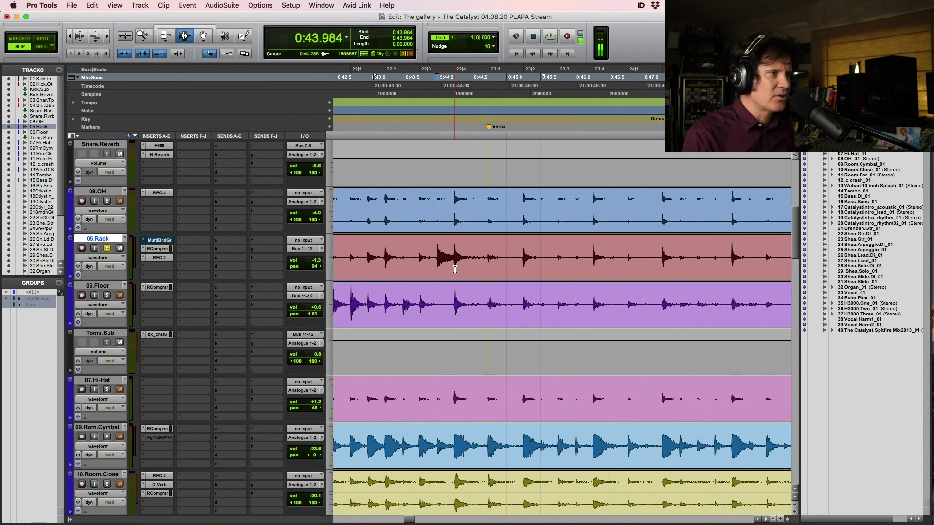
shift+click(455, 270)
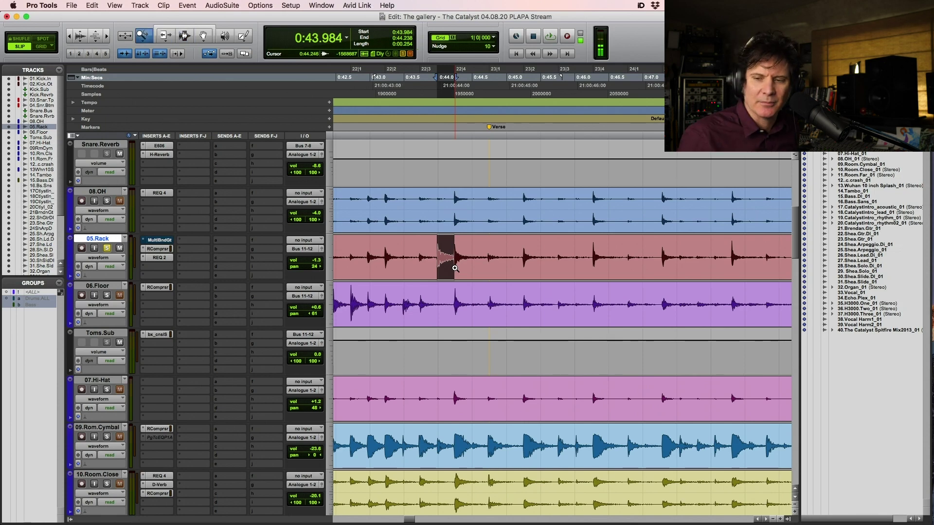
drag(398, 264, 506, 245)
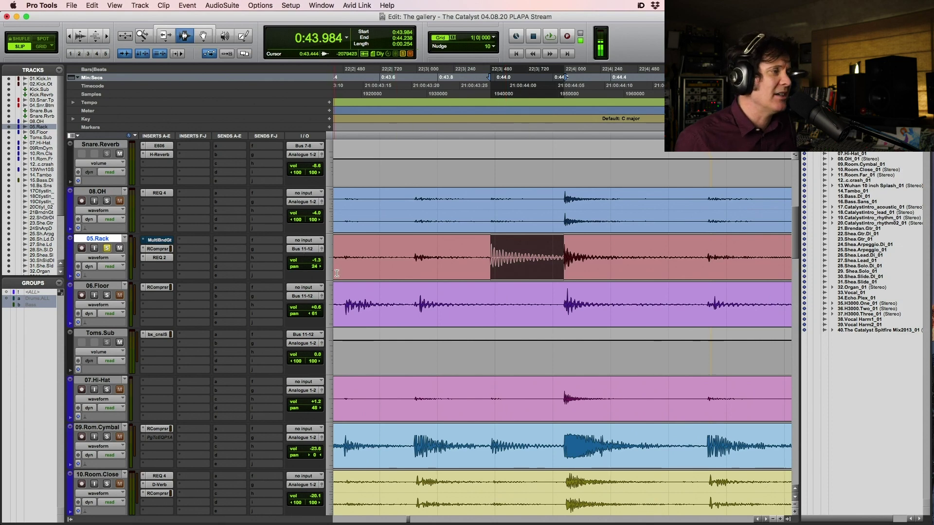
key(super+e)
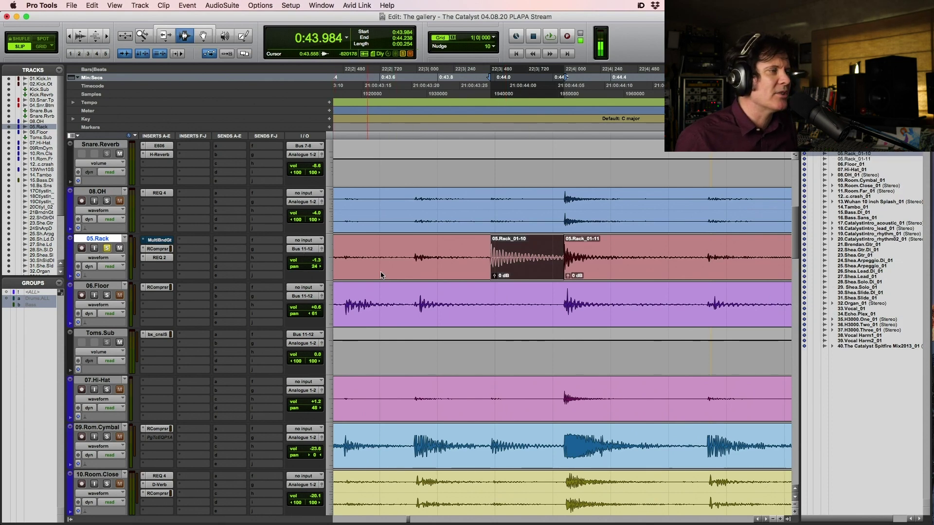
drag(494, 276, 494, 266)
Step: Raise the clip gain of the separated rack hit before the Verse to +9.5 dB and audition it from 0:43.002
double_click(144, 35)
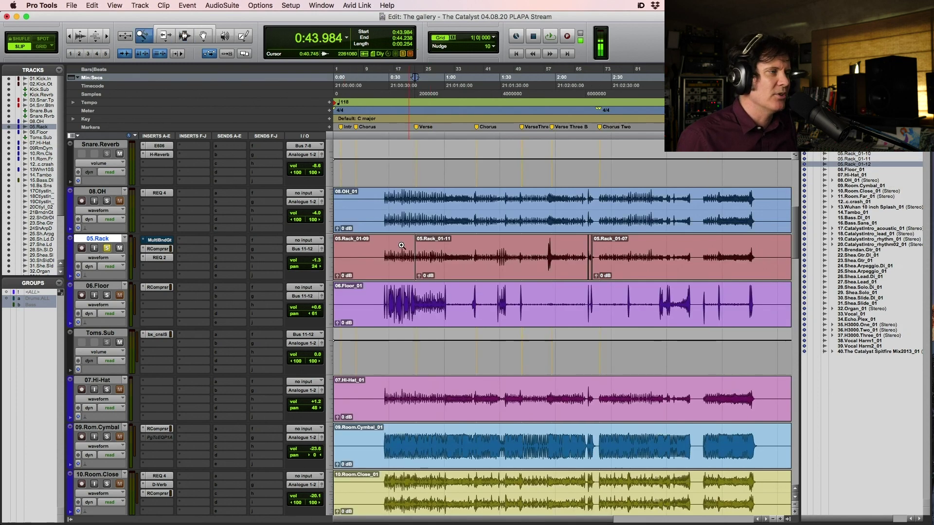
click(410, 254)
click(408, 263)
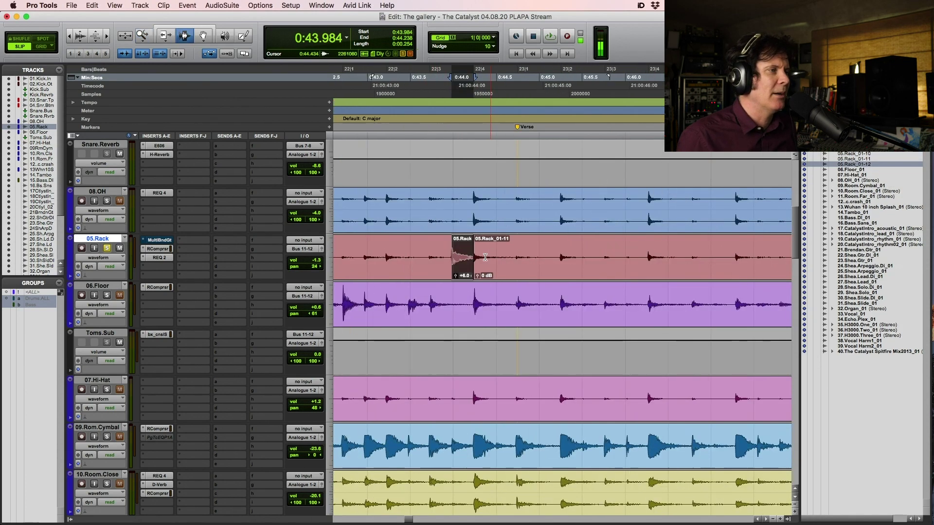
click(456, 276)
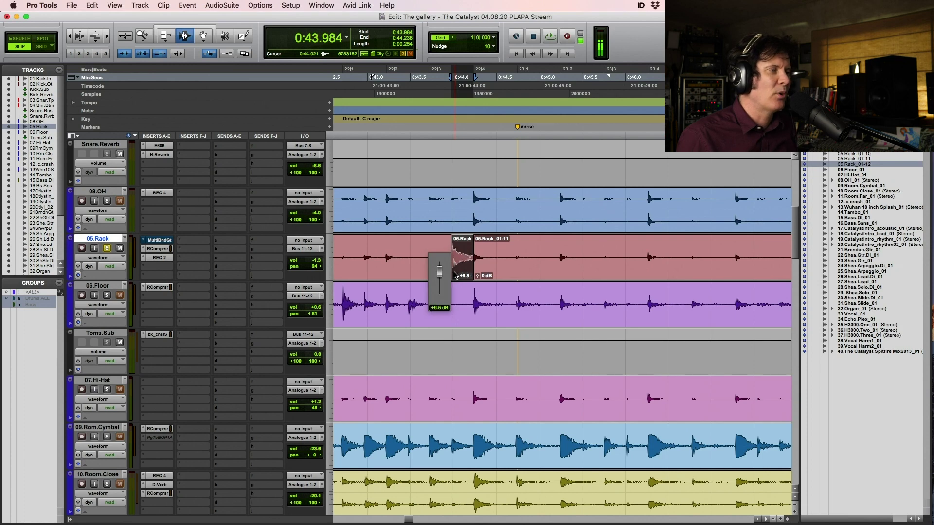
click(370, 243)
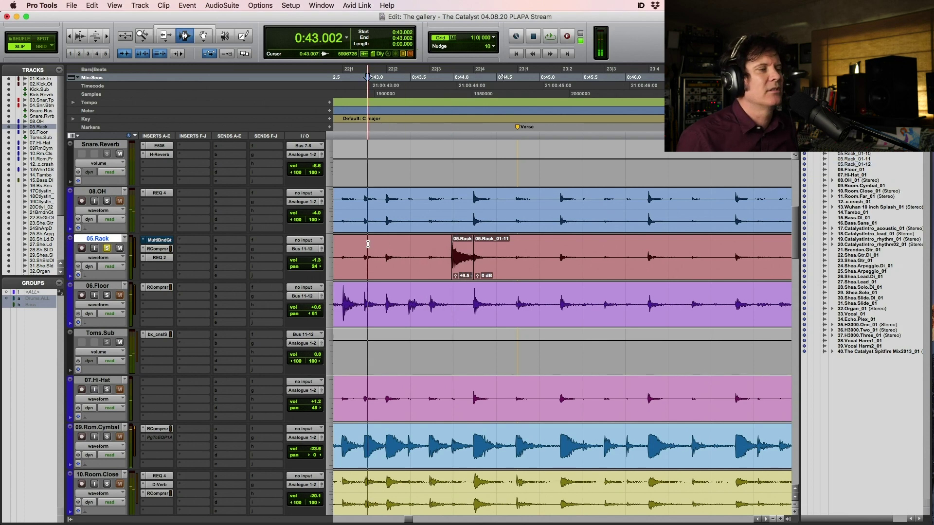
key(space)
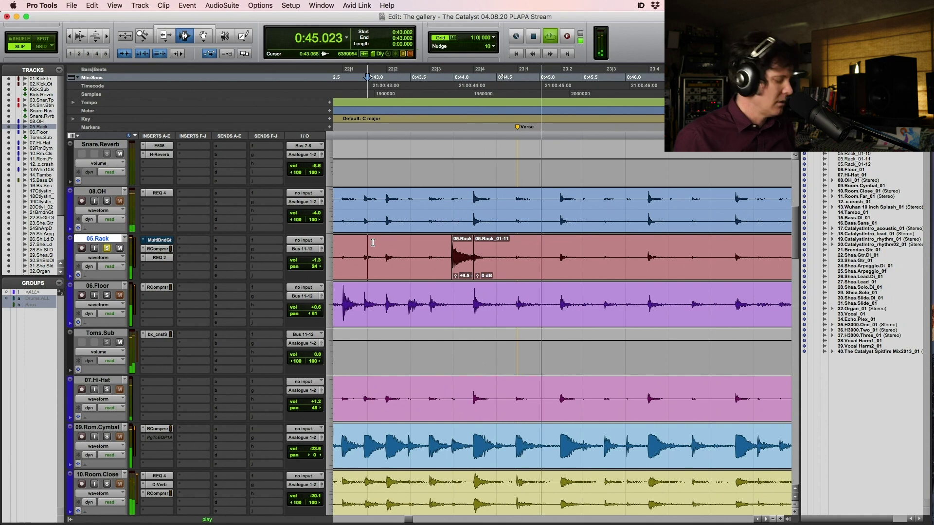
Step: Separate the quiet 05.Rack hit starting at 0:52.628, 0.252 s long, into its own clip and raise its clip gain to +9.5 dB
key(r)
key(r)
key(space)
key(F5)
drag(690, 263, 791, 263)
key(F5)
drag(413, 265, 535, 263)
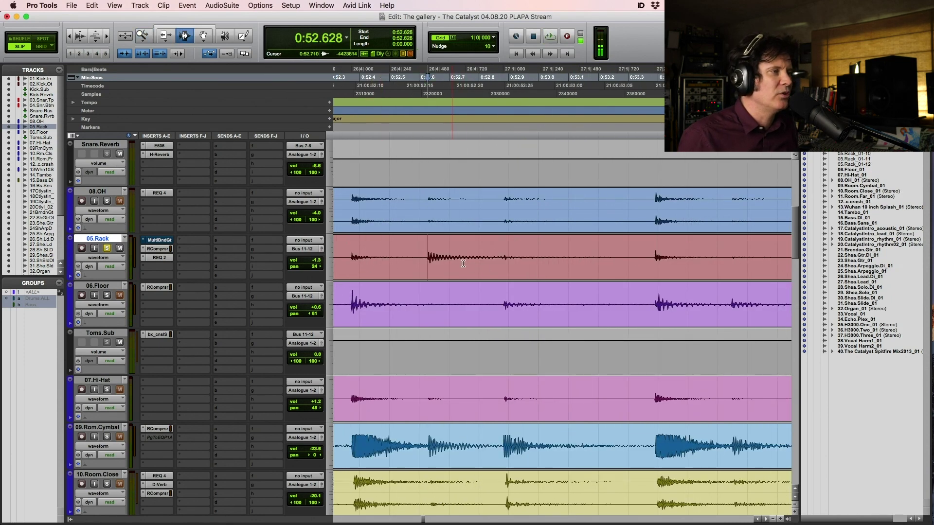
shift+click(504, 267)
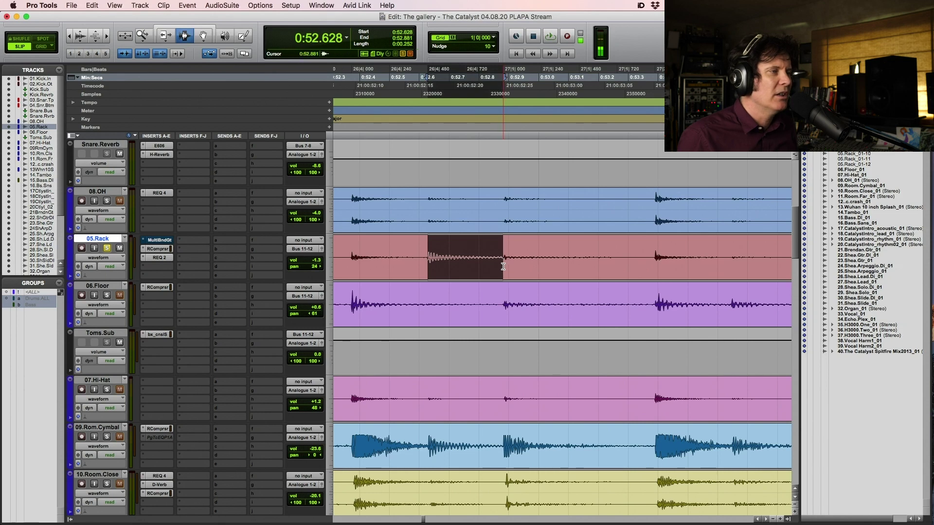
key(super+e)
drag(431, 278, 432, 272)
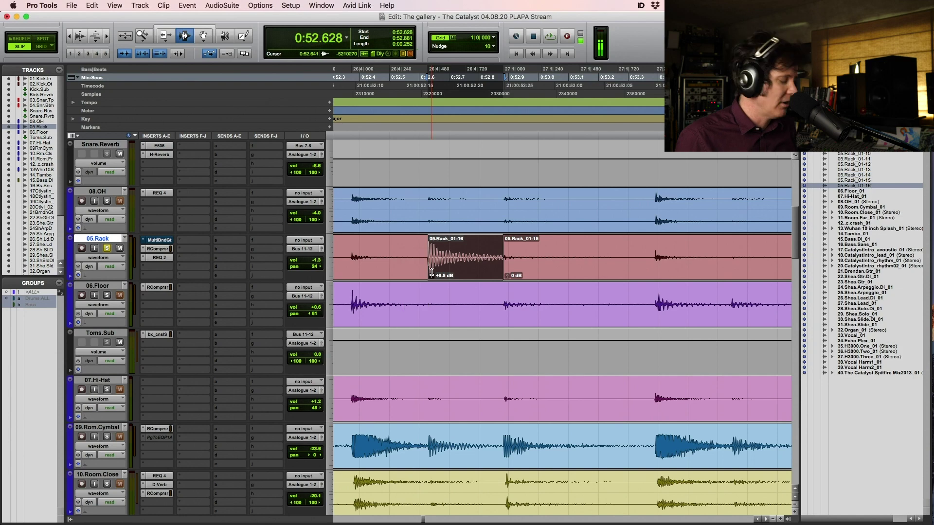
Step: Audition the raised 05.Rack hit from 0:51.318 and re-enable the track's Multi Band Gate
key(super+bracketleft)
key(super+bracketleft)
key(super+bracketleft)
key(super+bracketleft)
key(super+bracketleft)
key(super+bracketleft)
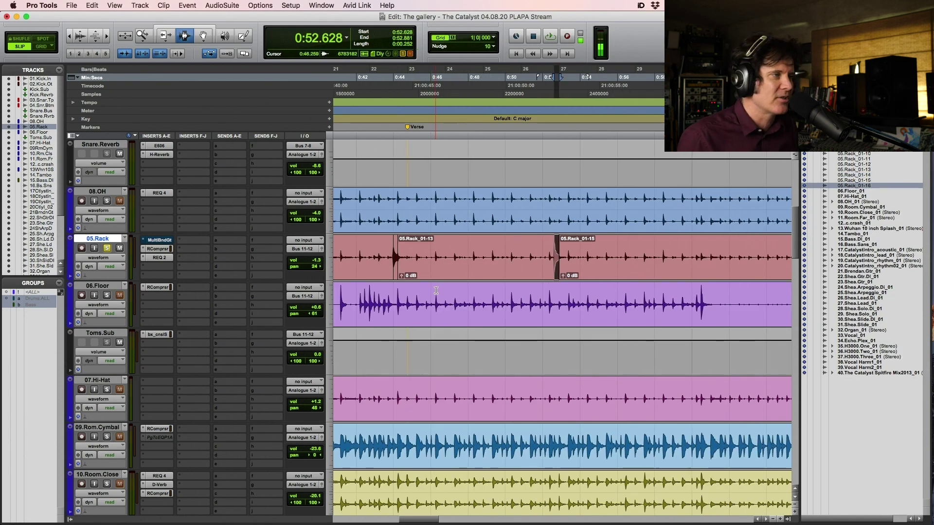
click(531, 252)
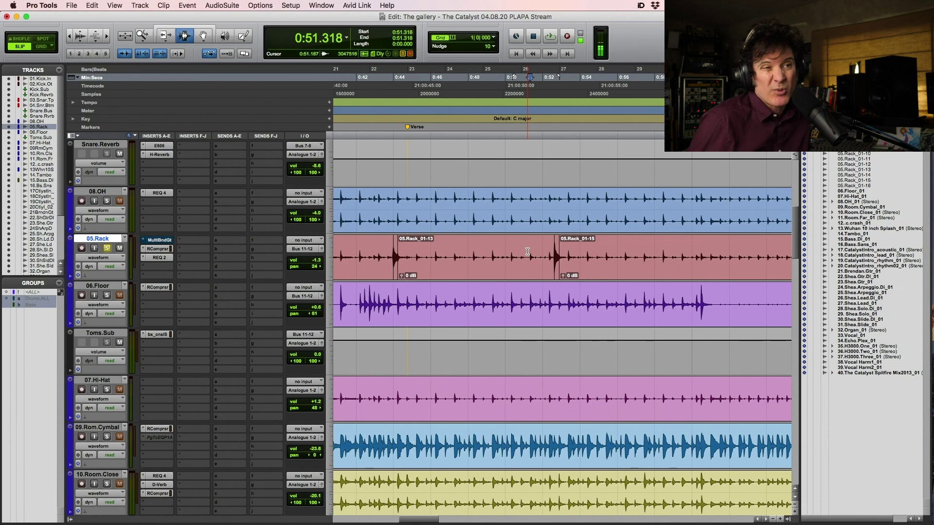
key(space)
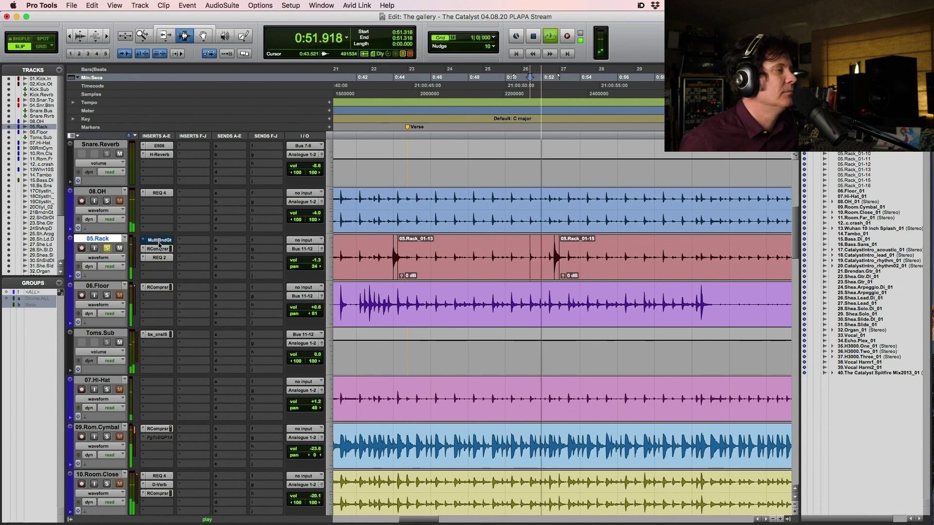
key(r)
key(r)
key(r)
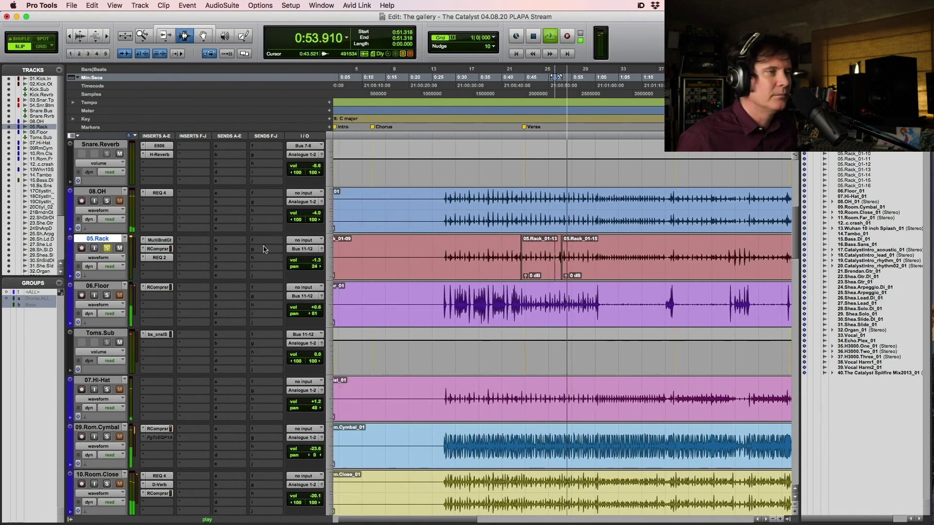
key(space)
Step: Solo the drum tracks and audition them together from 0:41.913 through the rack hit before the Verse
drag(529, 252, 529, 253)
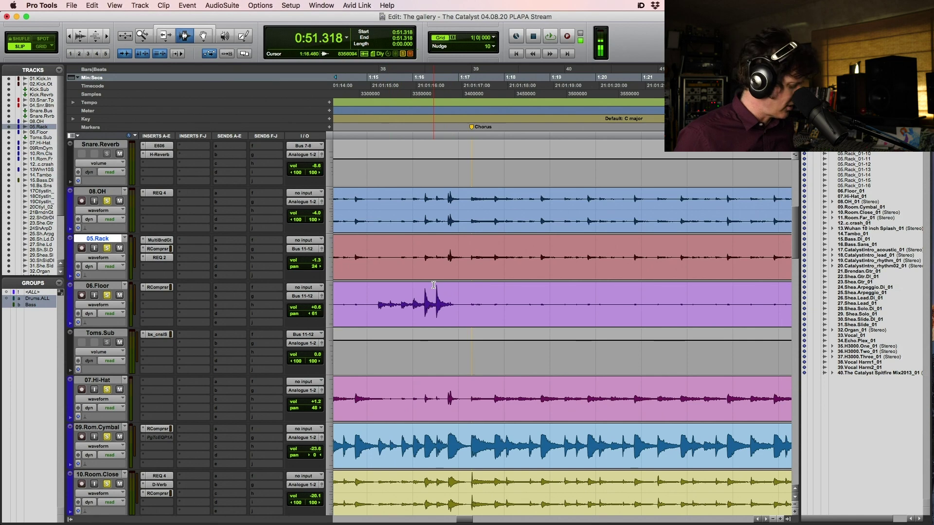
key(r)
key(r)
key(r)
key(r)
key(r)
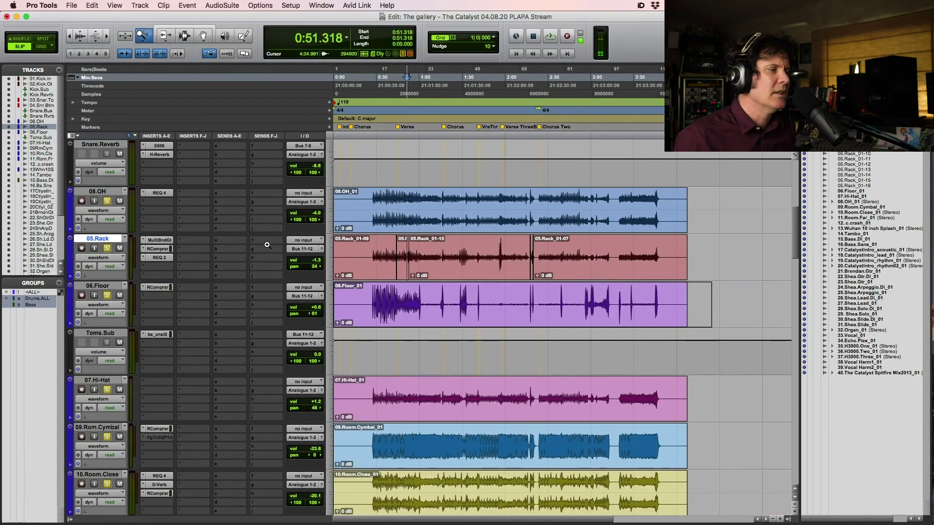
key(t)
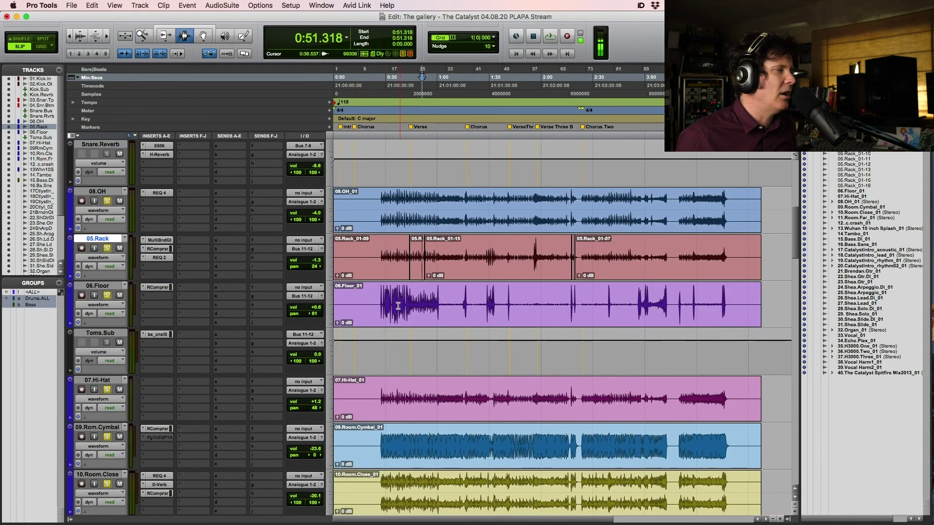
click(406, 258)
key(space)
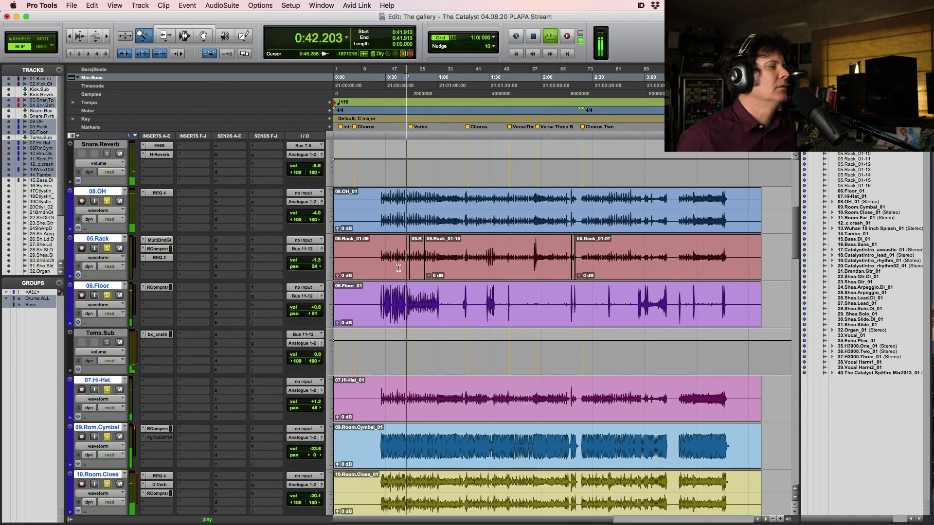
key(F5)
drag(398, 260, 475, 275)
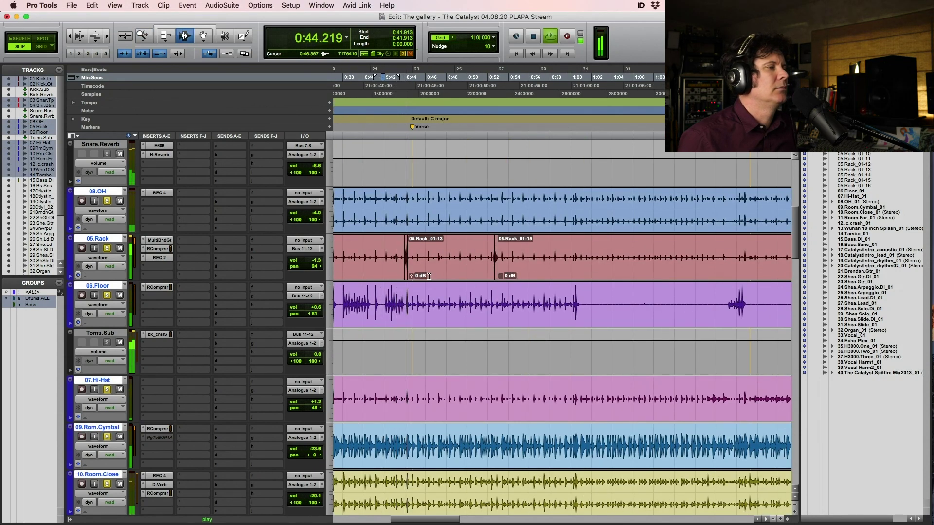
key(space)
Step: Audition the soloed drums from 0:51.242 to judge the second raised rack hit in the kit
click(479, 259)
key(space)
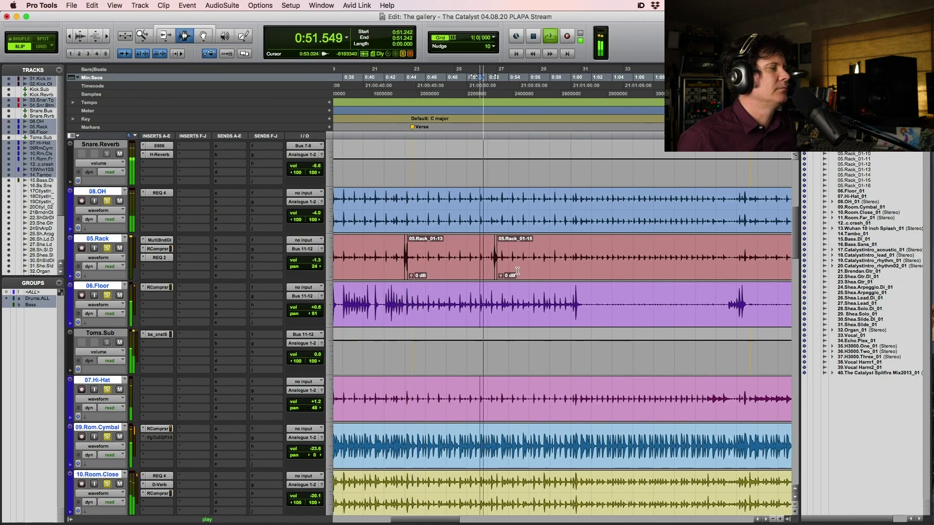
key(t)
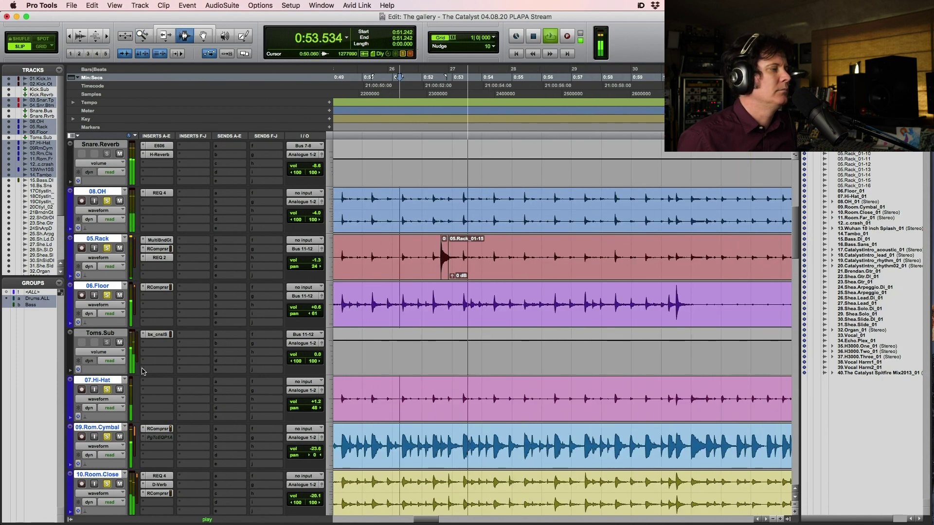
key(space)
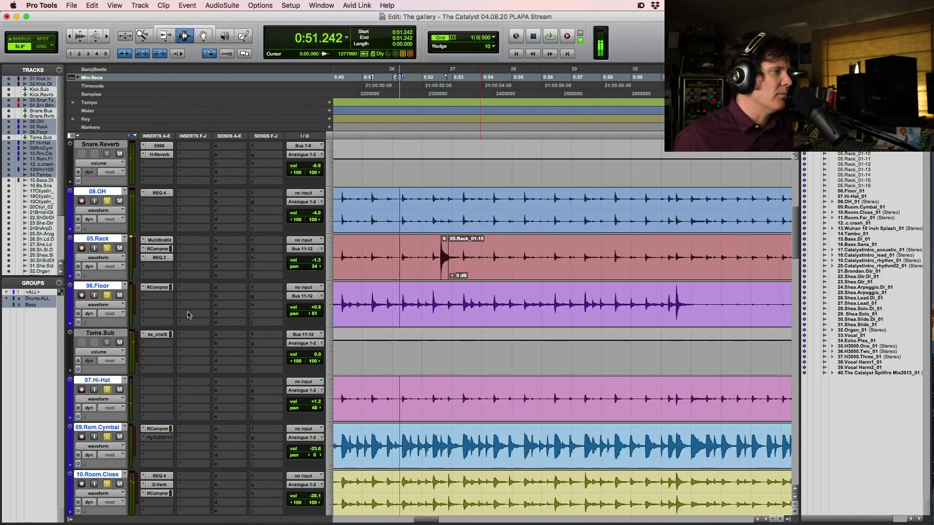
key(space)
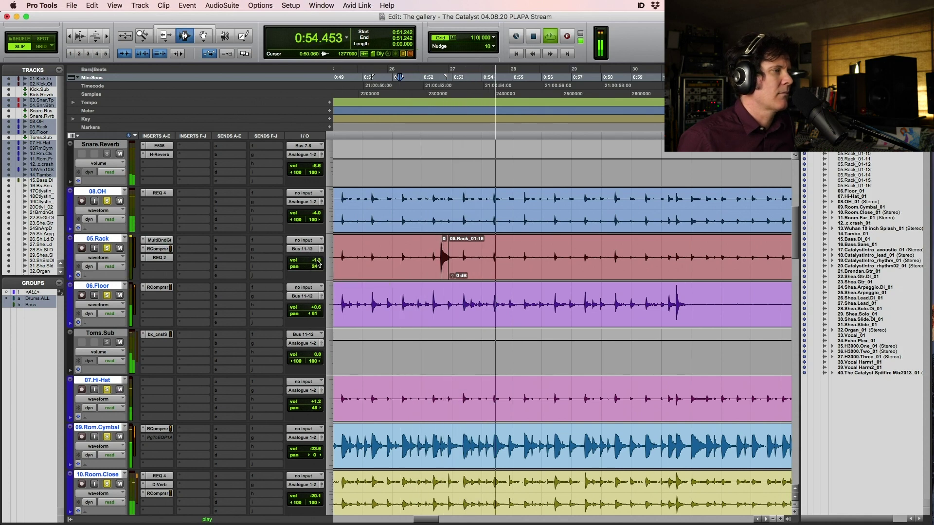
key(space)
Step: Create one stereo aux input track below Toms.Sub and name it Toms.Reverb
click(105, 334)
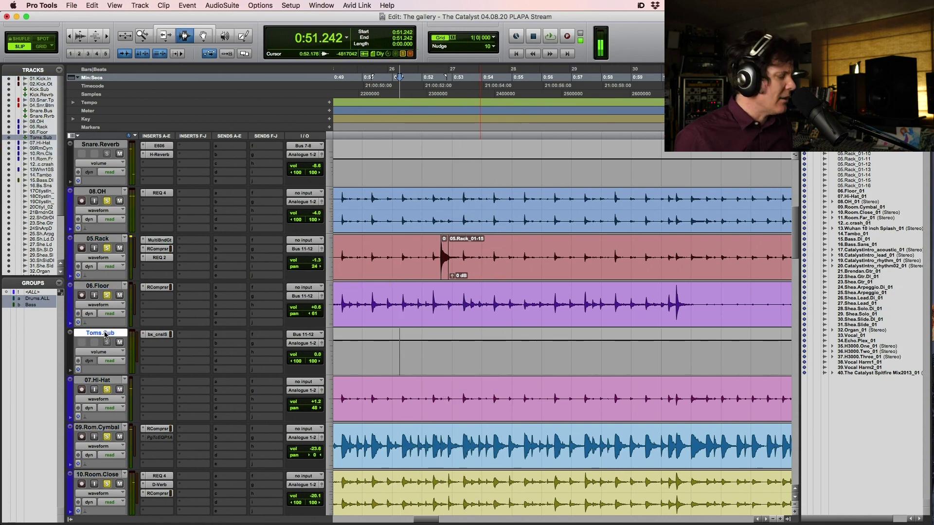
key(super+shift+n)
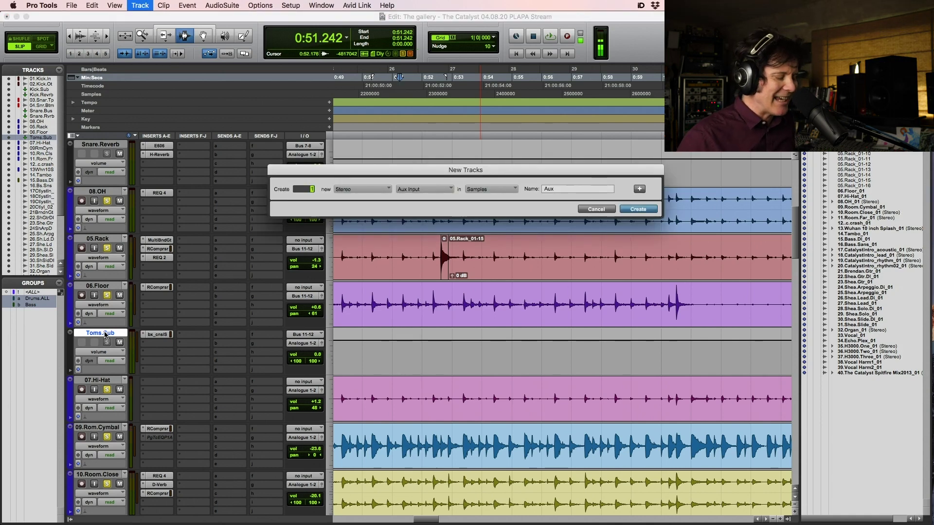
key(Return)
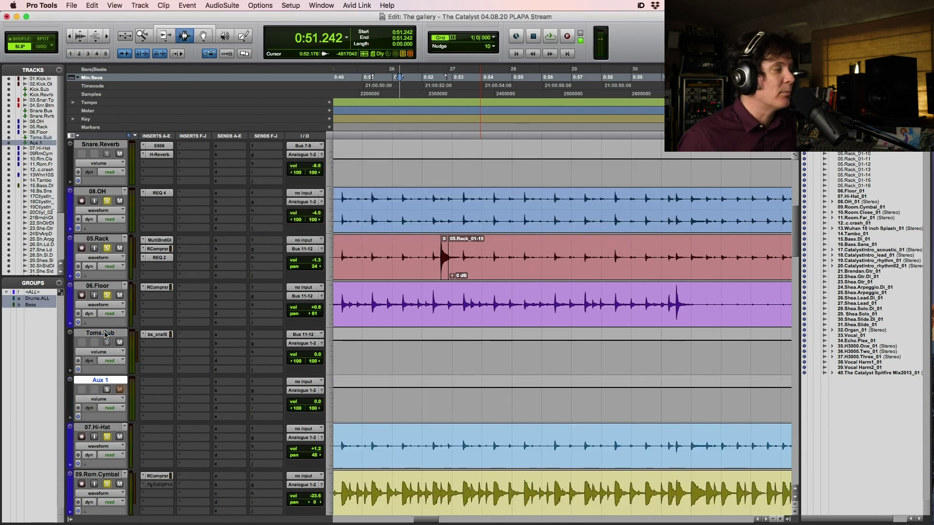
double_click(111, 381)
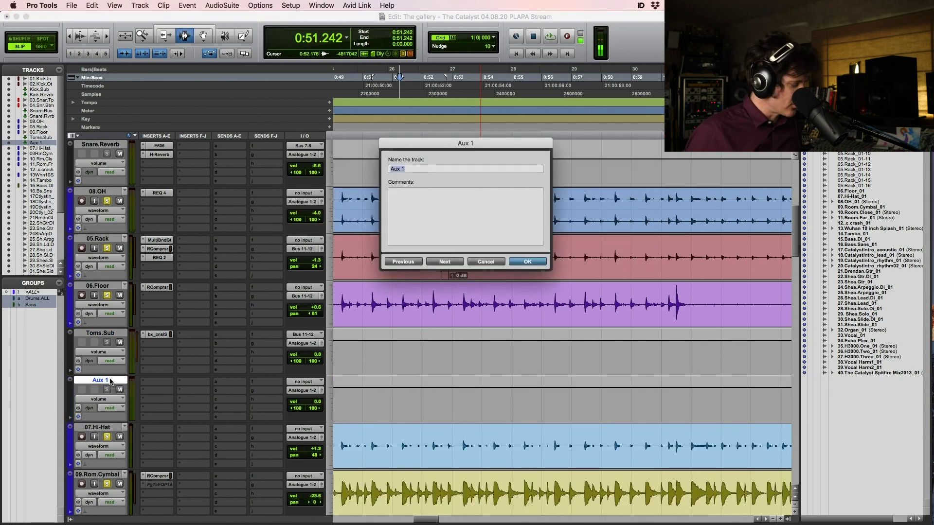
text(Toms.)
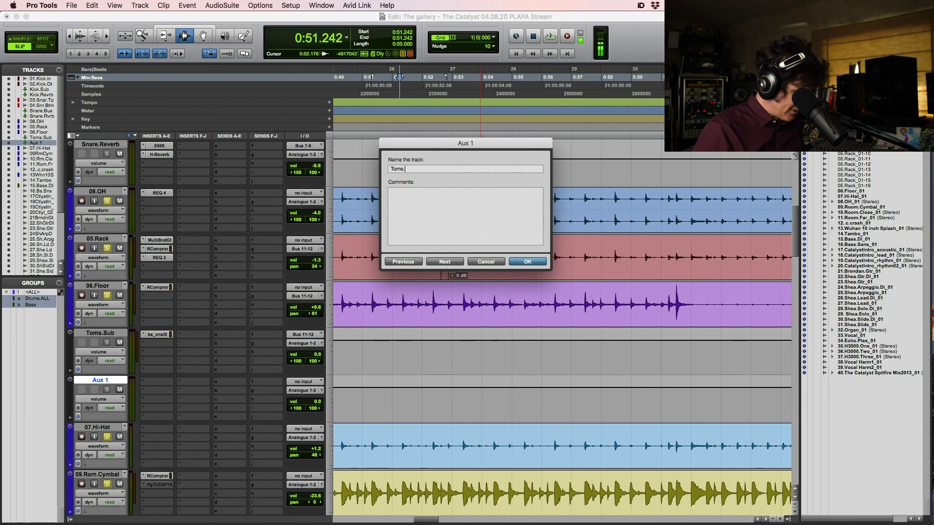
text(Reverb)
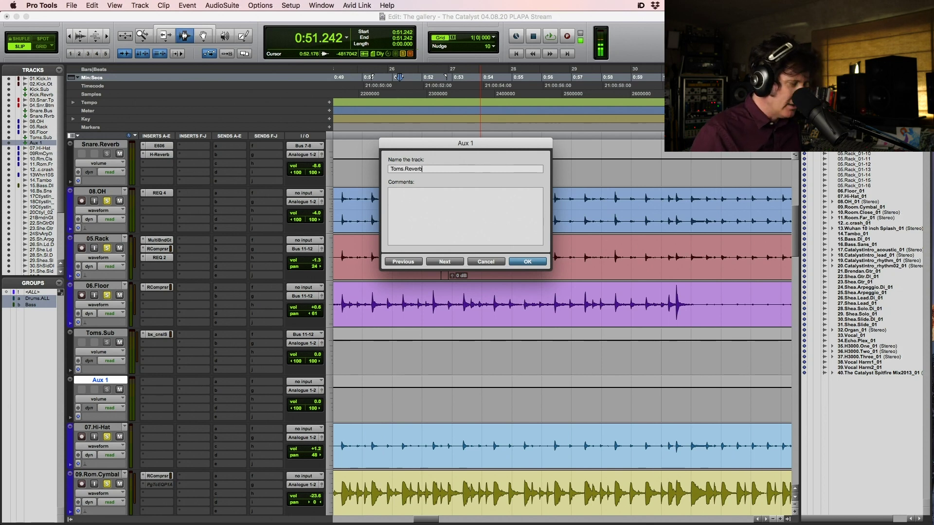
key(Return)
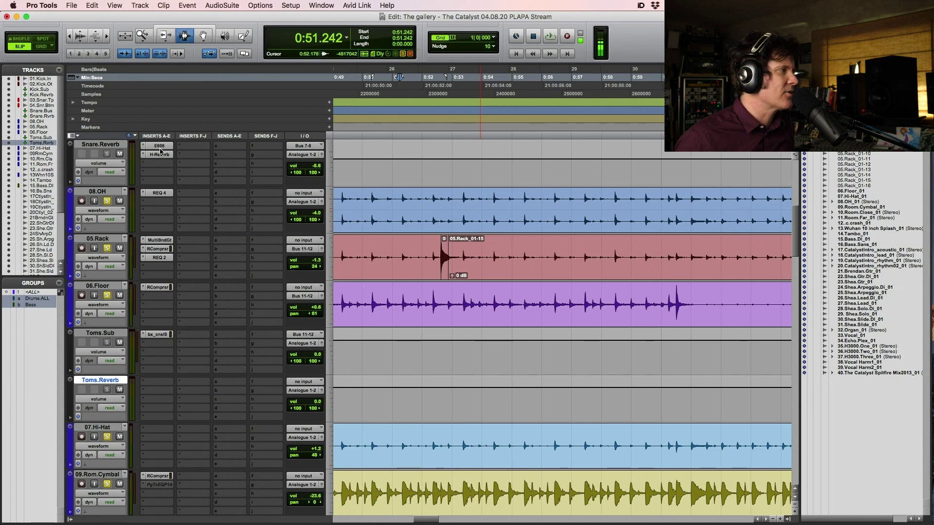
Step: Copy the E606 and H-Reverb inserts from Snare.Reverb to Toms.Reverb and set its input to Bus 13-14
drag(161, 147, 159, 381)
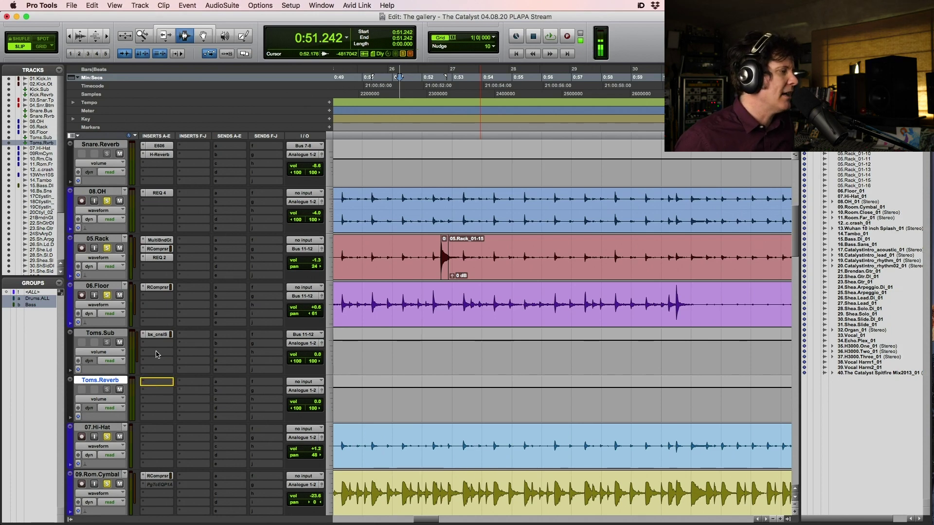
drag(161, 155, 164, 395)
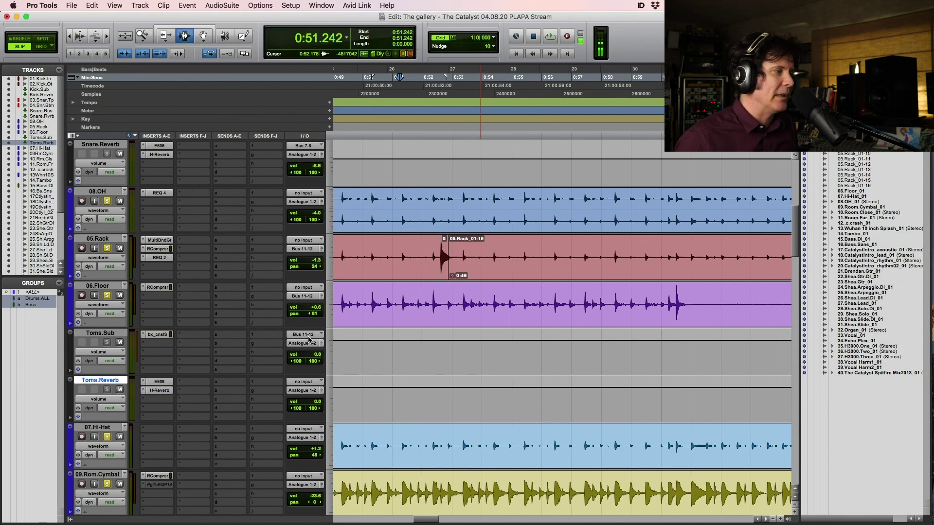
click(310, 384)
mouse_move(312, 390)
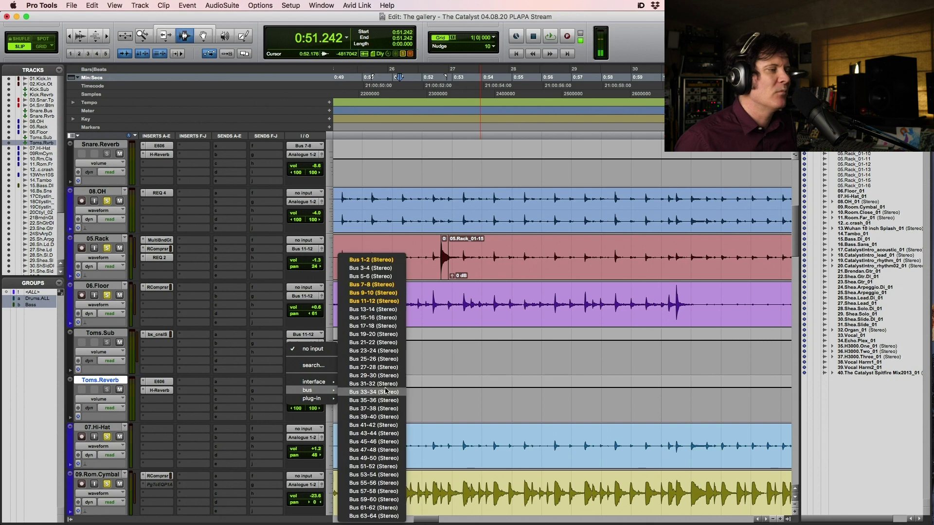
click(390, 310)
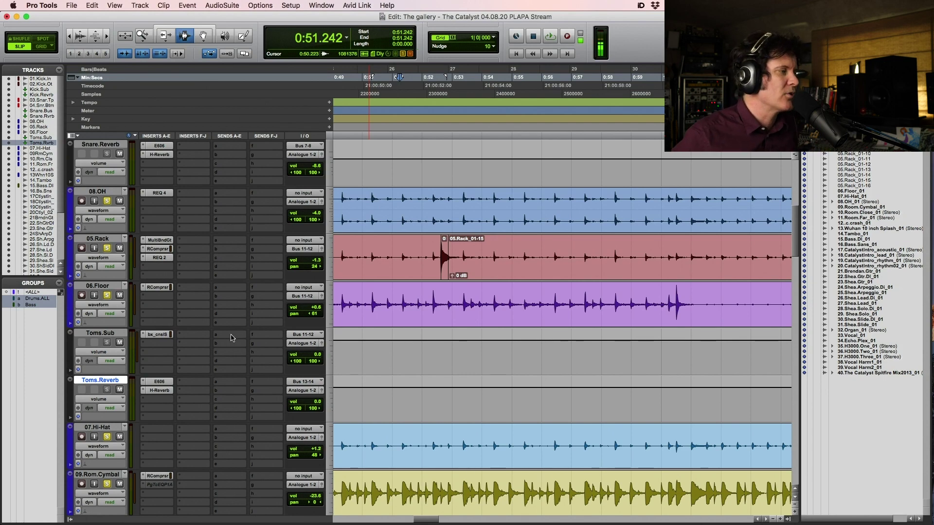
Step: Add a send on Toms.Sub routed to Bus 13-14 so it feeds the Toms.Reverb track
click(230, 338)
mouse_move(236, 343)
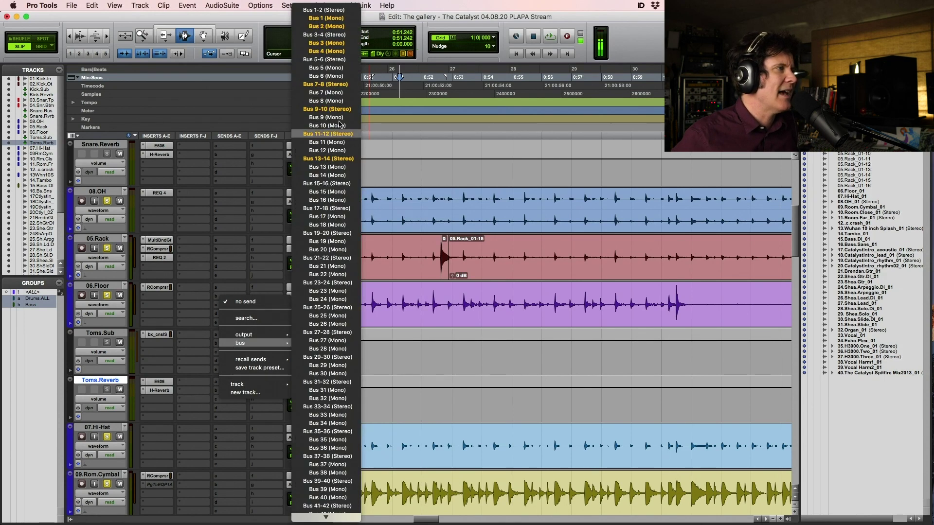
click(346, 183)
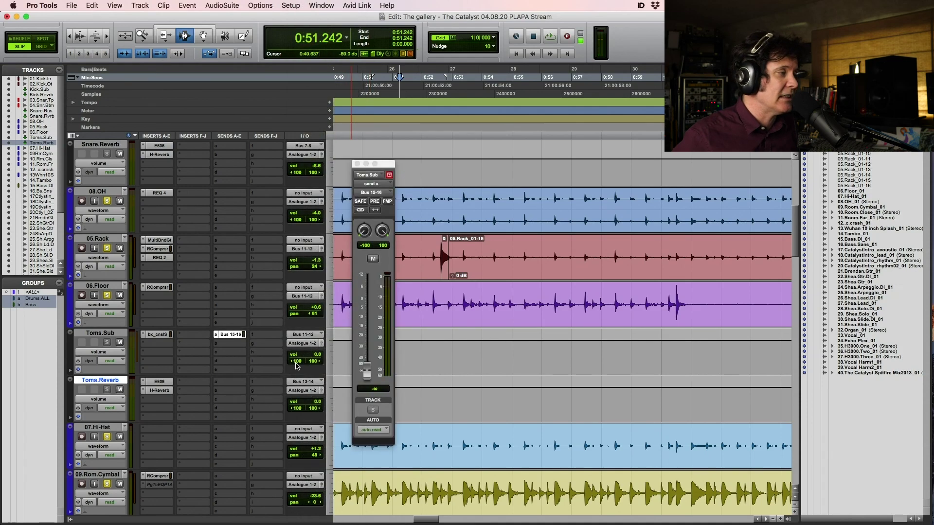
click(304, 383)
click(240, 350)
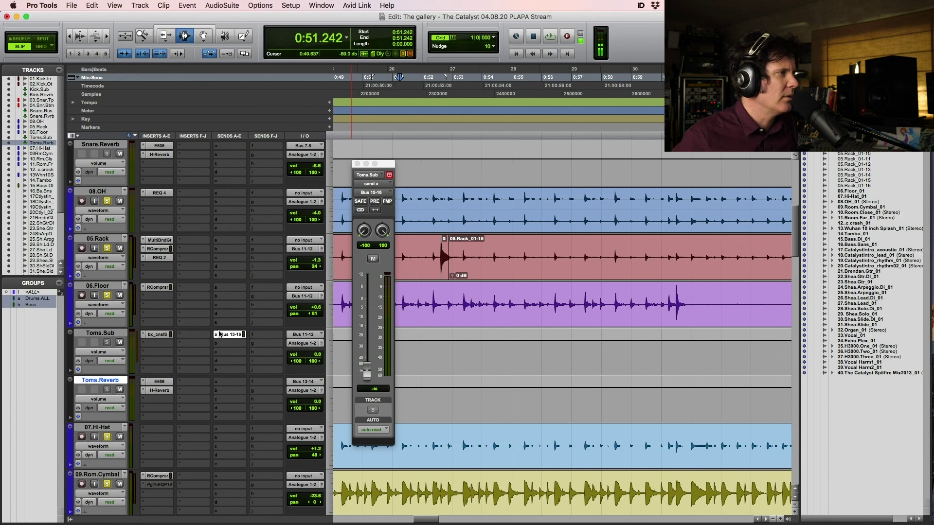
scroll(279, 362, down, 2)
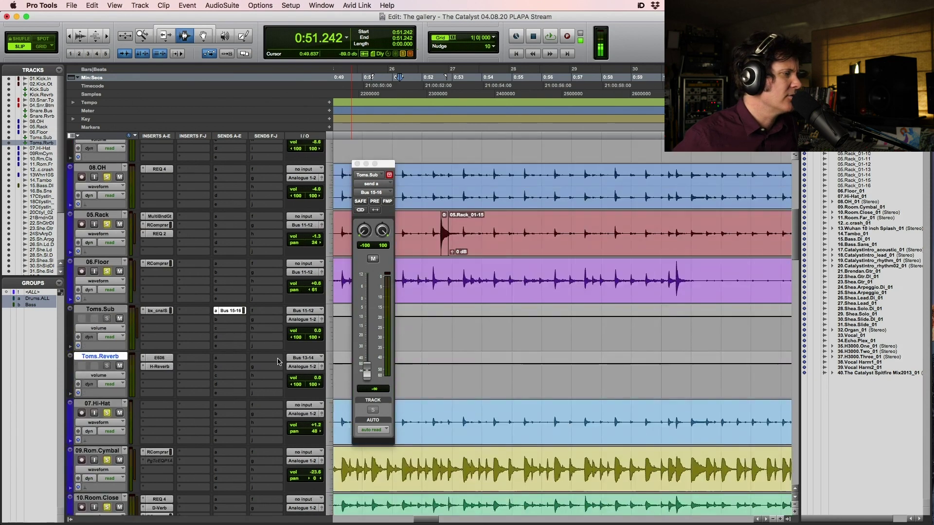
click(217, 319)
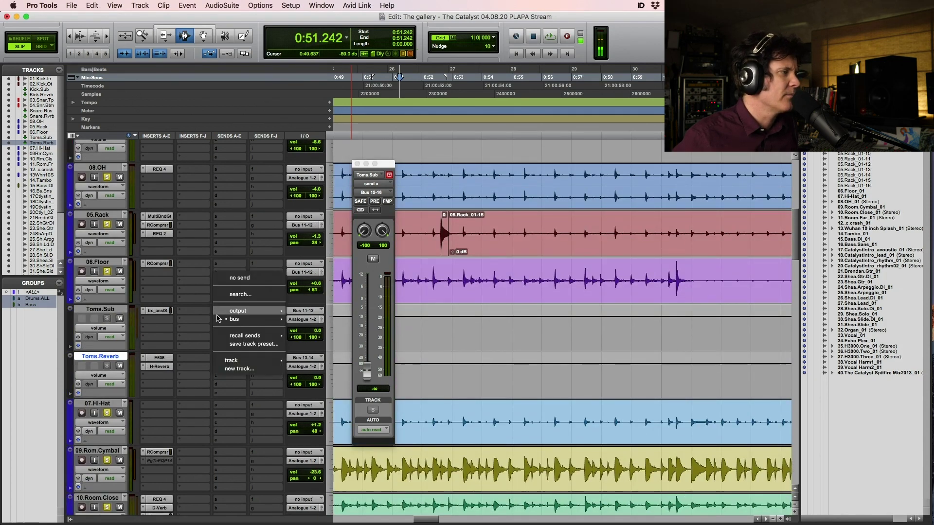
mouse_move(224, 319)
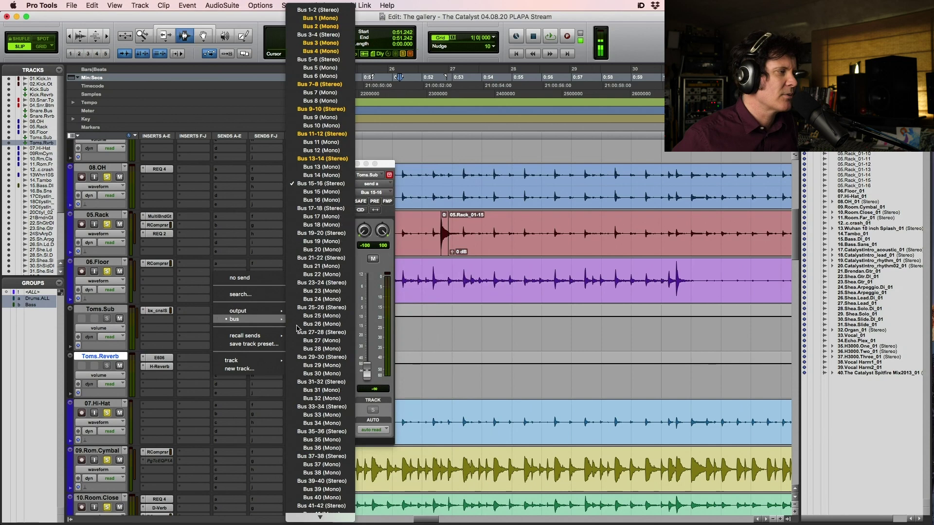
click(331, 159)
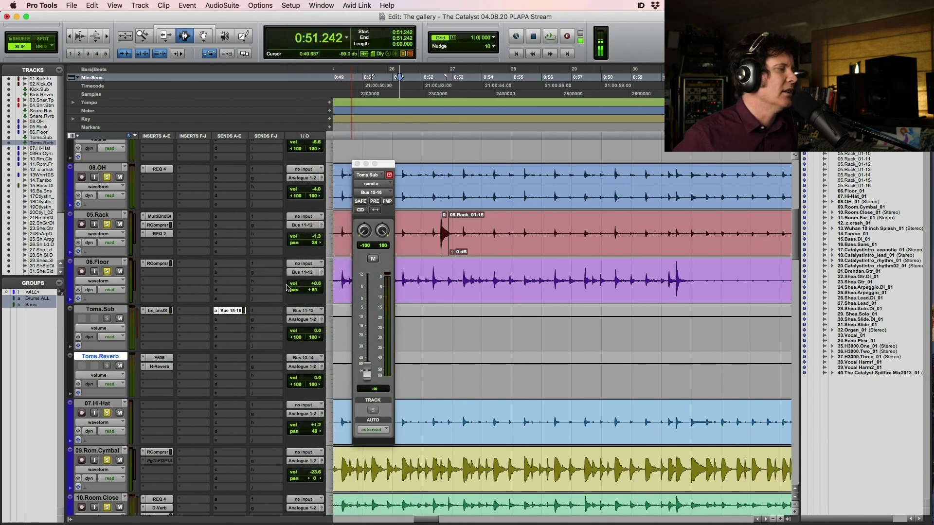
Step: Set the Toms.Sub send level to the toms reverb to -8.1 dB while auditioning the drums from 0:51.199
click(398, 256)
key(space)
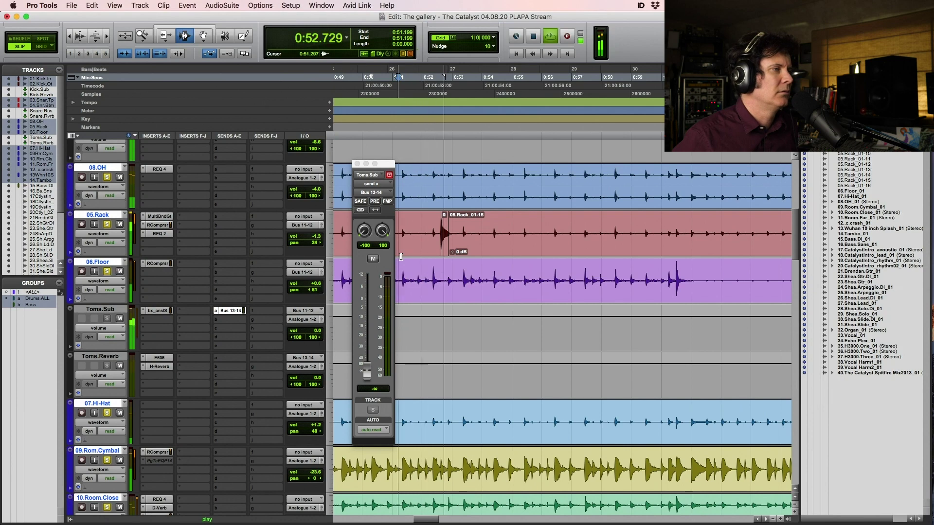
key(space)
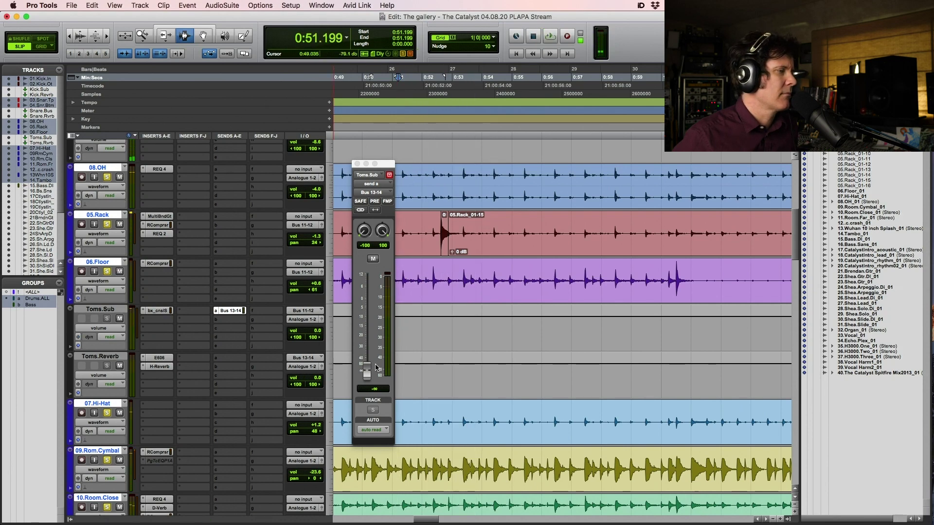
drag(370, 371, 366, 303)
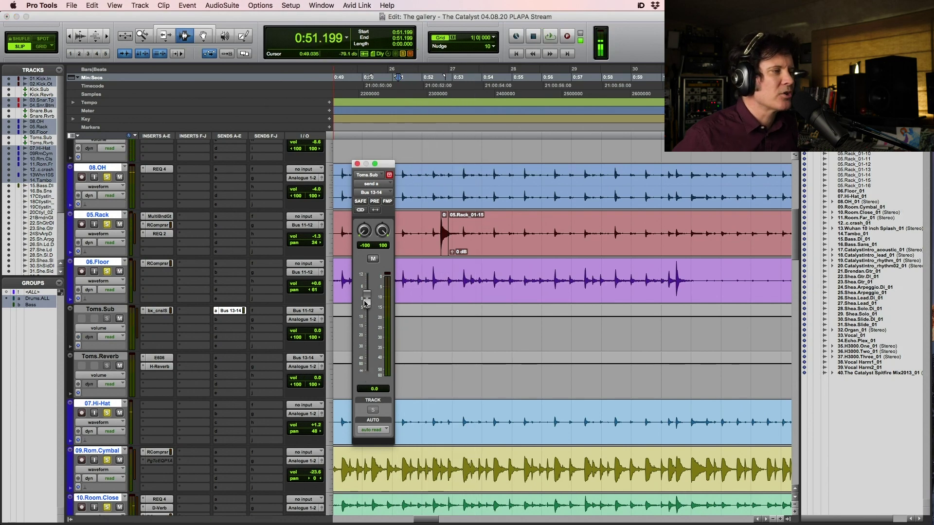
key(space)
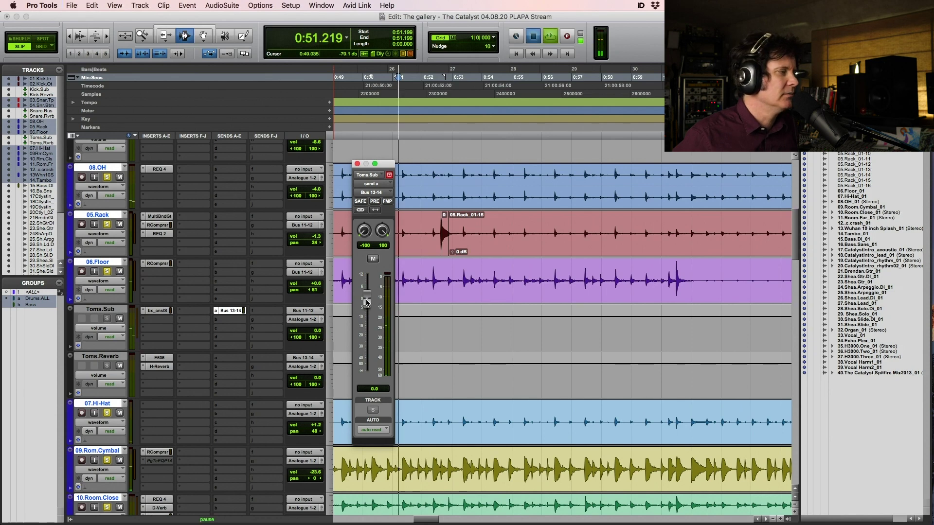
drag(368, 304, 369, 318)
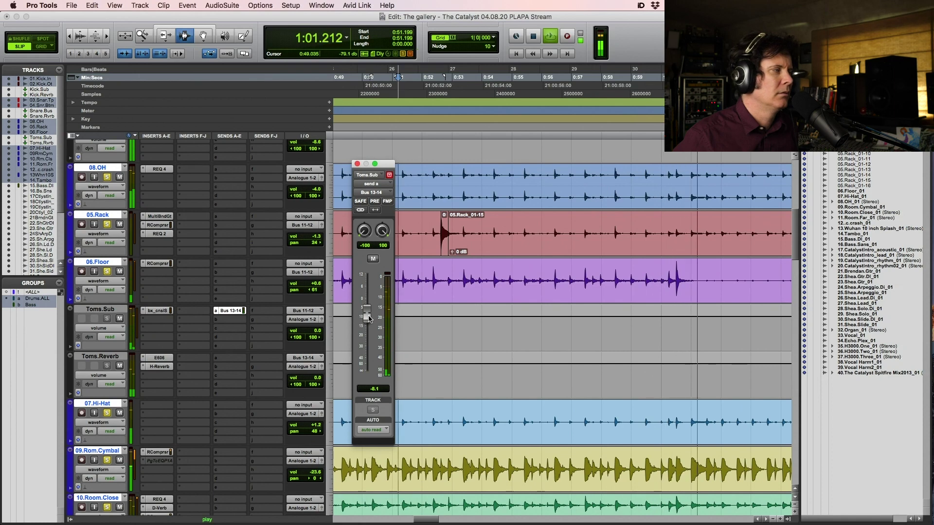
Step: Audition the soloed drums with the toms reverb from 1:54.312 and close the Toms.Sub send window
key(super+bracketleft)
key(super+bracketleft)
key(super+bracketleft)
key(super+bracketleft)
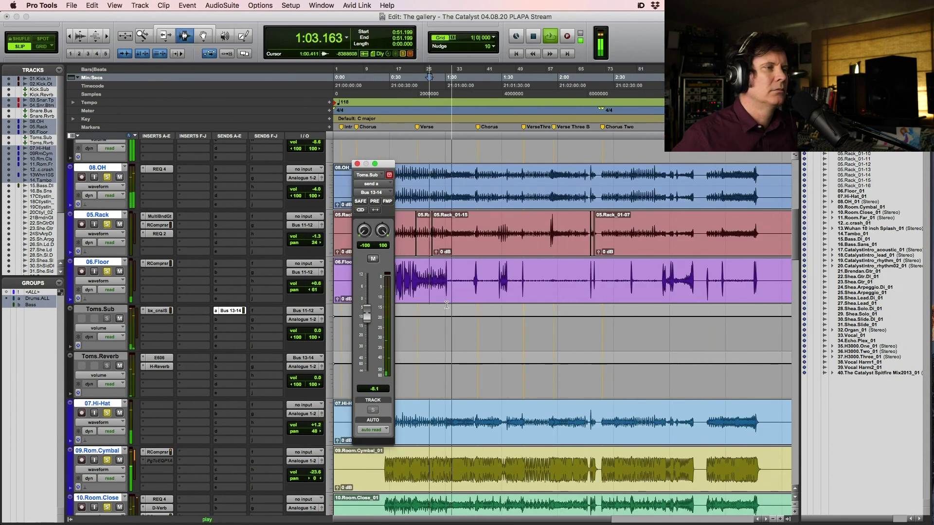
key(space)
click(551, 240)
click(547, 240)
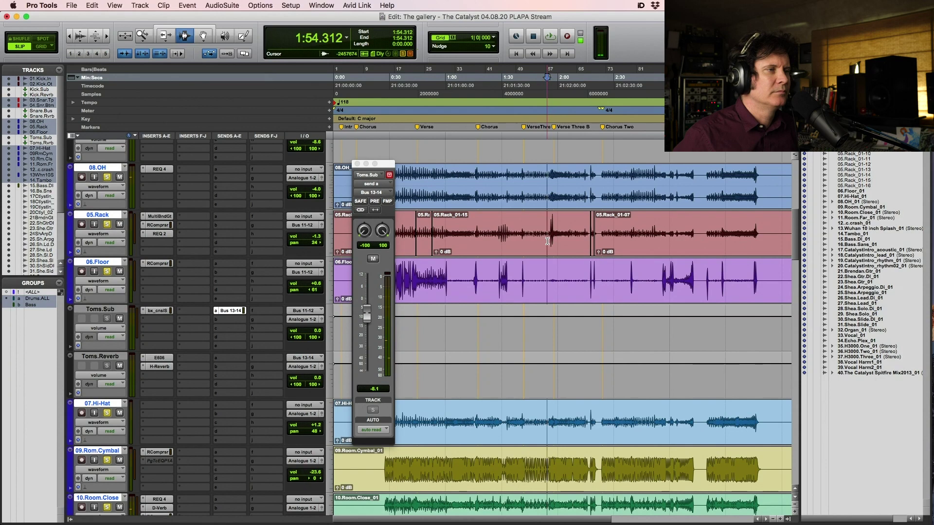
key(space)
key(super+bracketright)
key(super+bracketright)
key(super+bracketright)
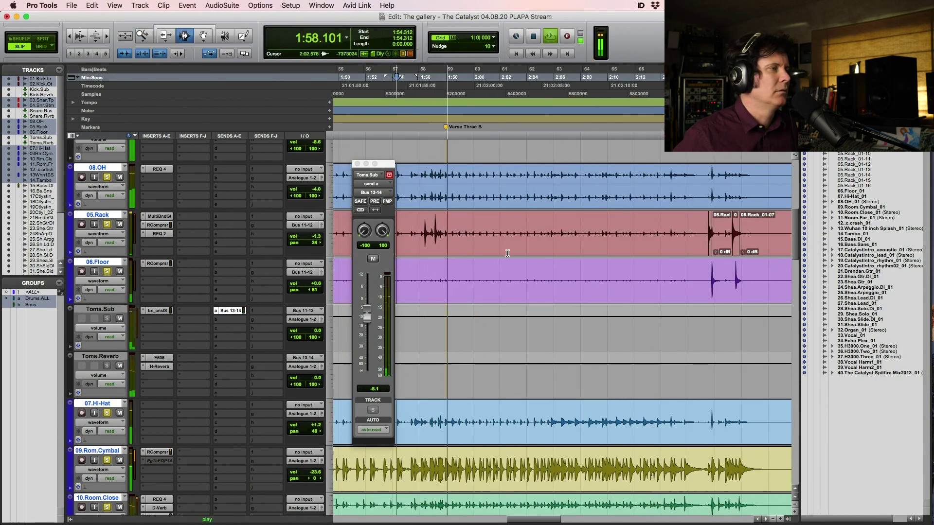
click(357, 165)
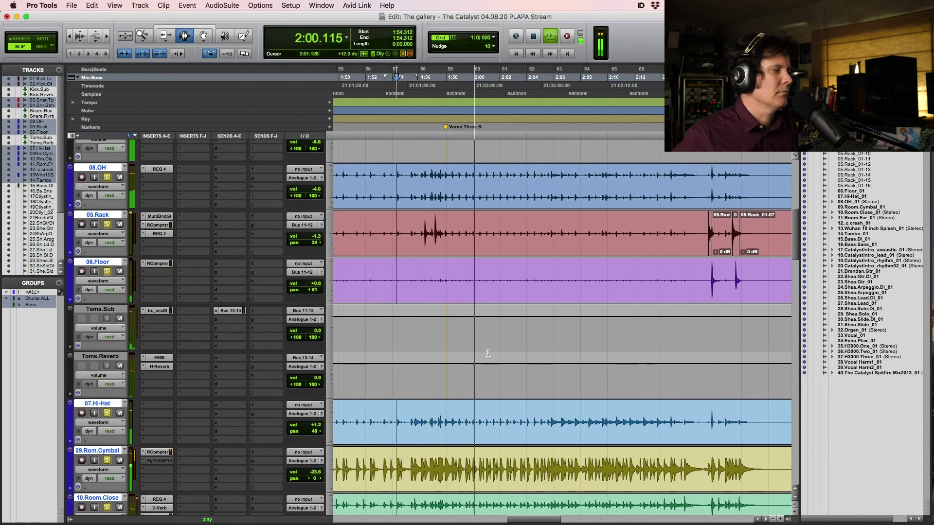
scroll(482, 351, down, 5)
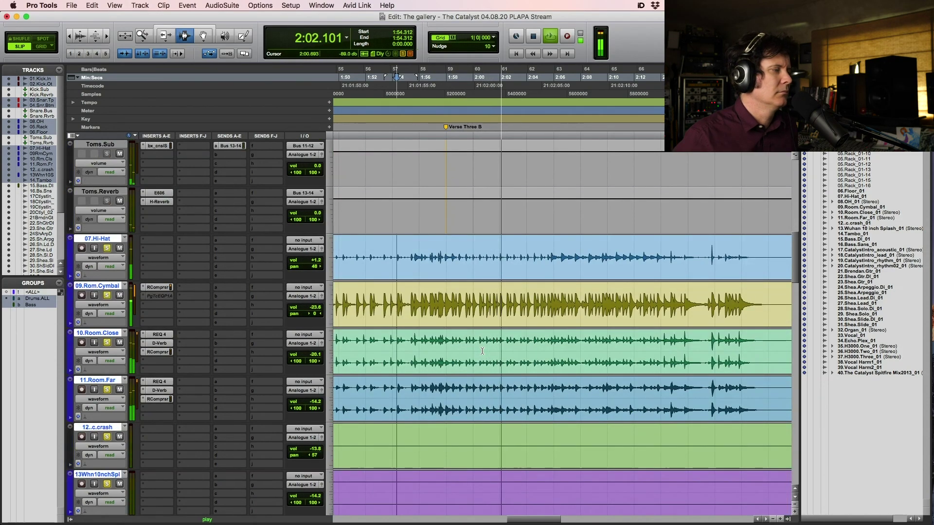
key(space)
Step: Solo 15.Bass.DI and 16.Bass.Sans along with the drums and audition them from 1:55.588
scroll(157, 274, down, 10)
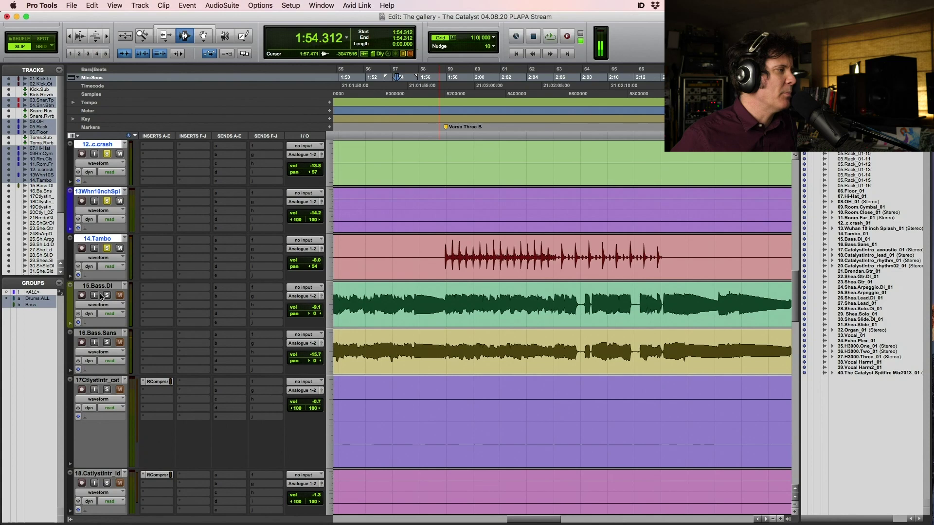
click(414, 304)
key(space)
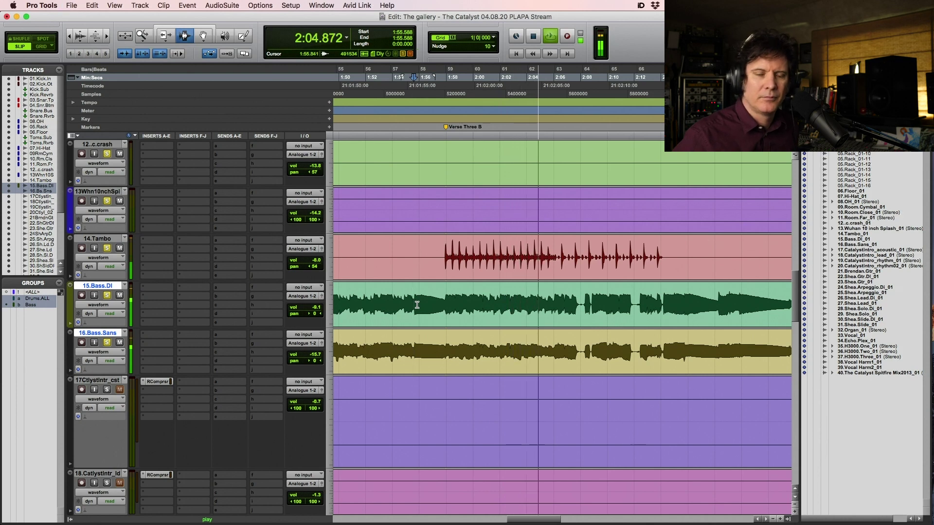
key(space)
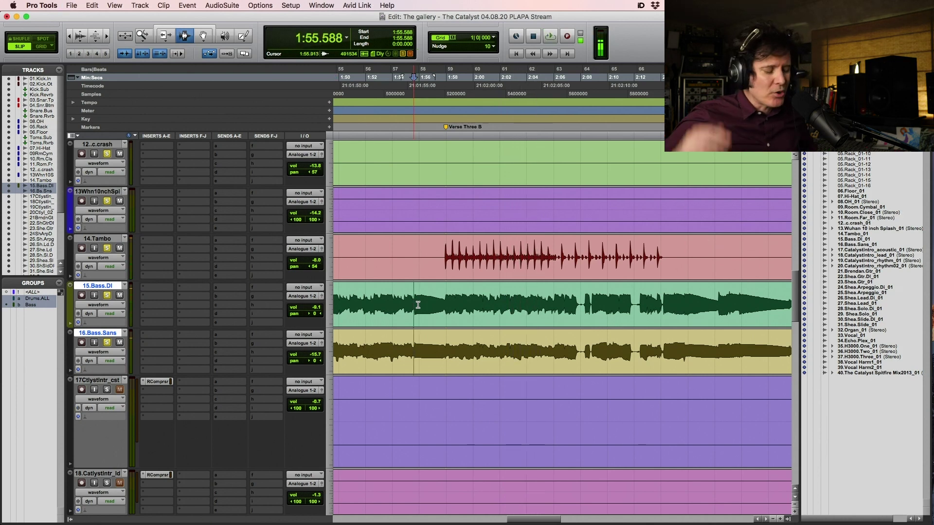
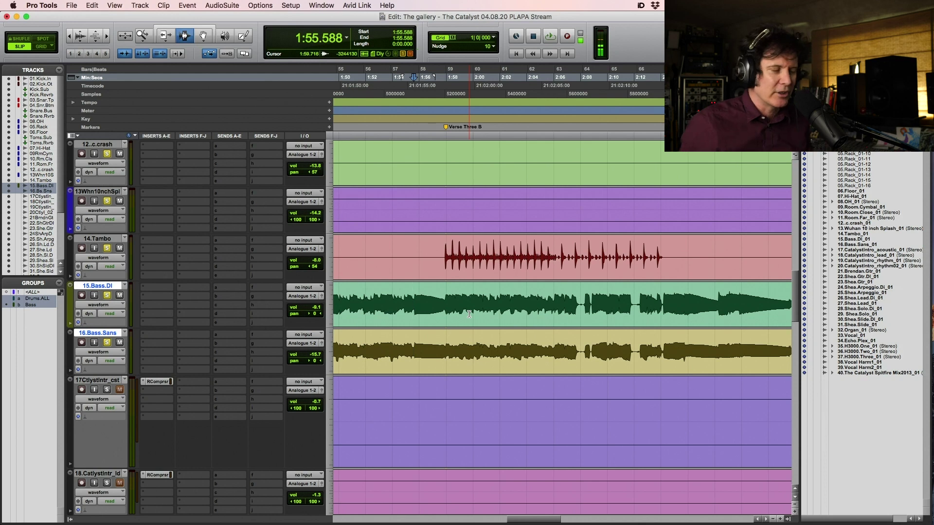
Step: Audition the bass and drums together from 1:54.030 and view the bass clips across the whole song
click(393, 296)
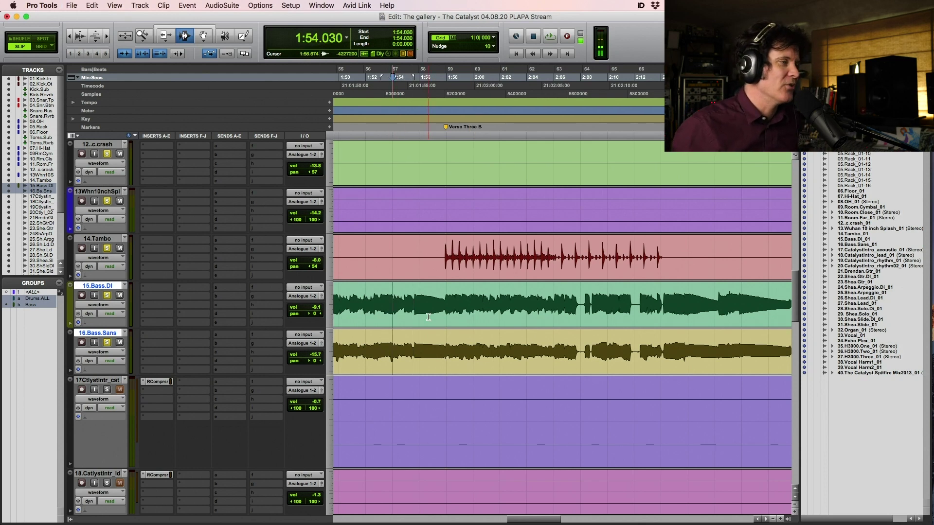
key(space)
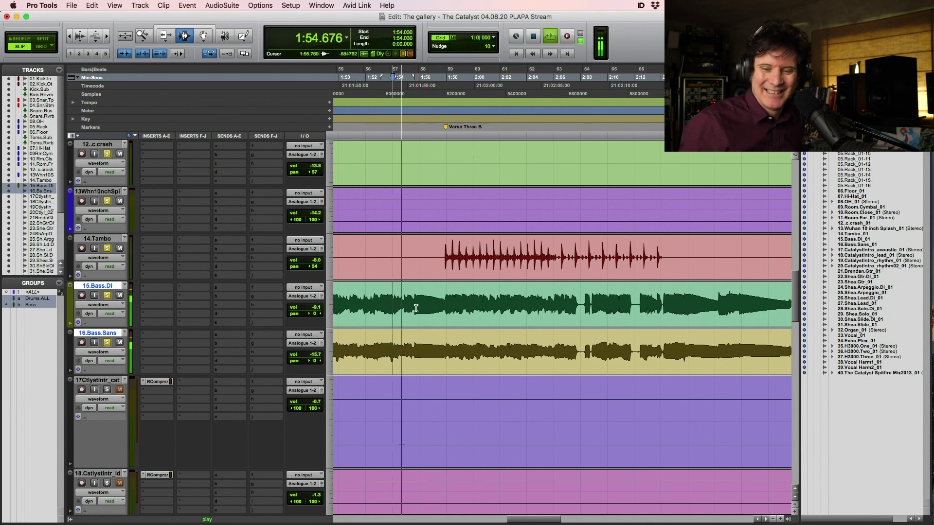
key(space)
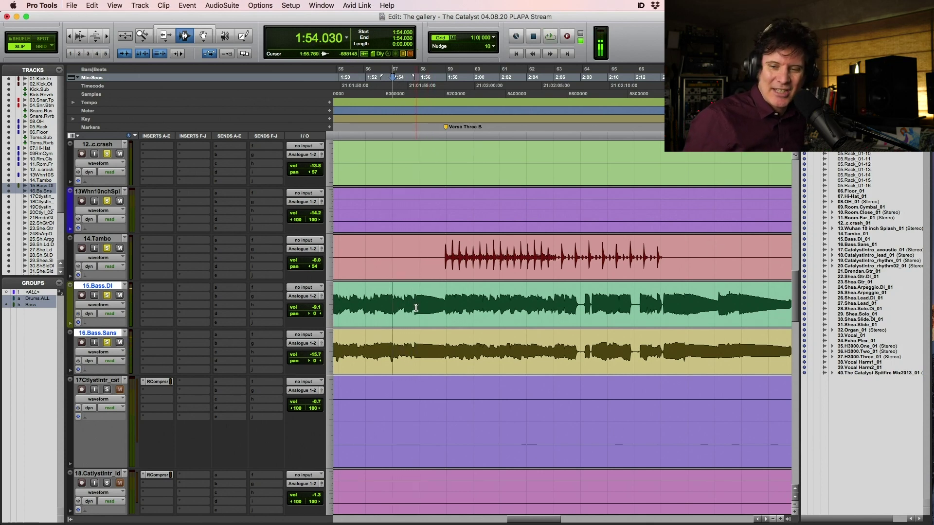
key(space)
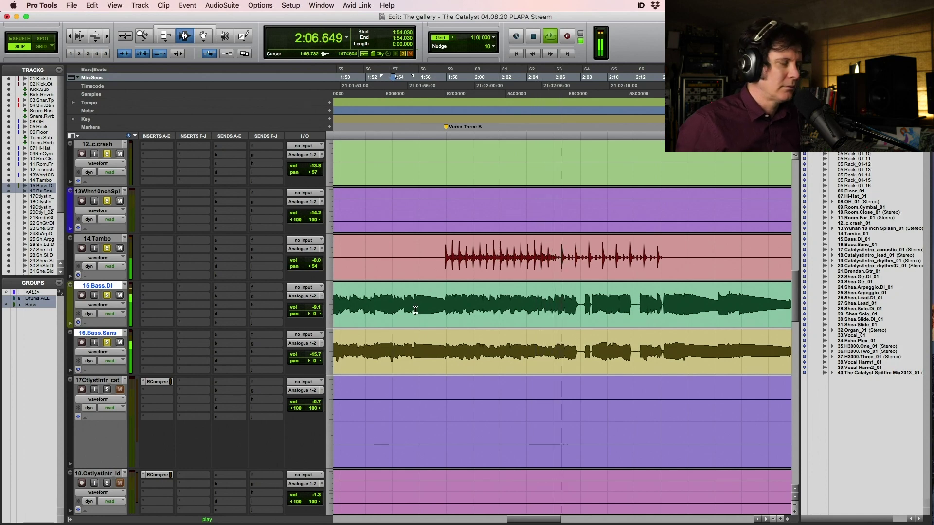
key(alt+a)
key(super+bracketright)
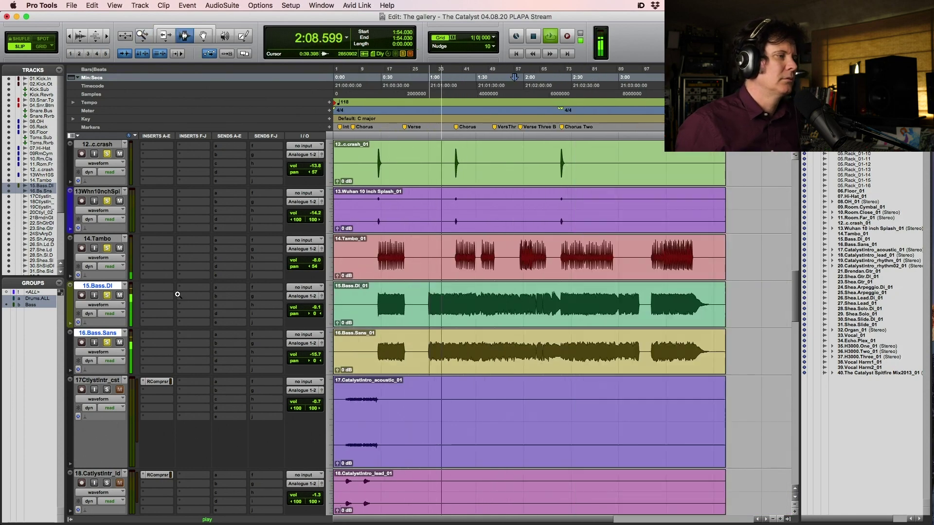
key(space)
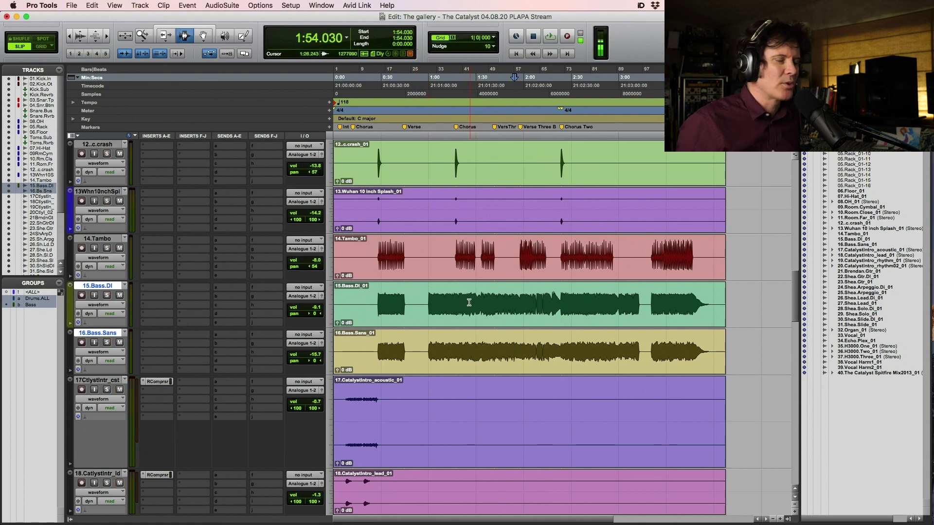
Step: Audition the bass within the full mix from 1:54.030 through the Verse Three B section
key(space)
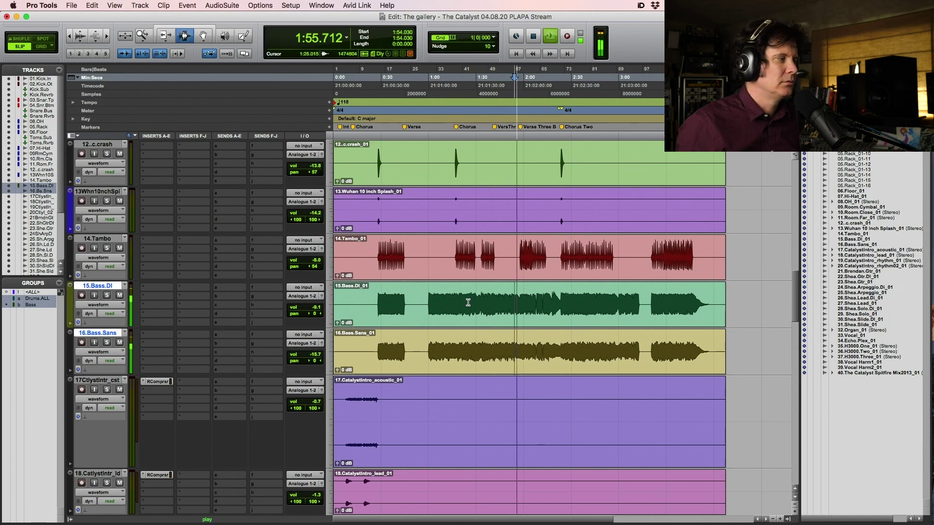
key(super+bracketright)
key(super+bracketright)
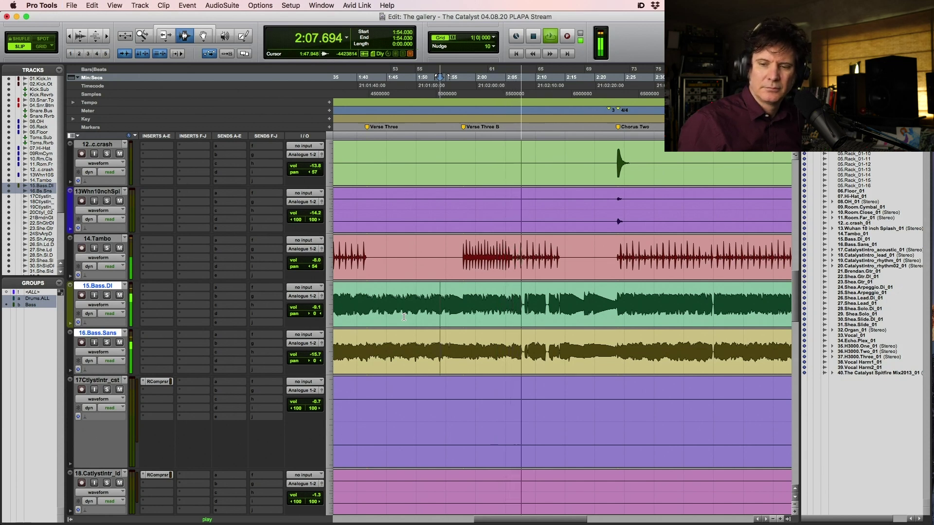
key(space)
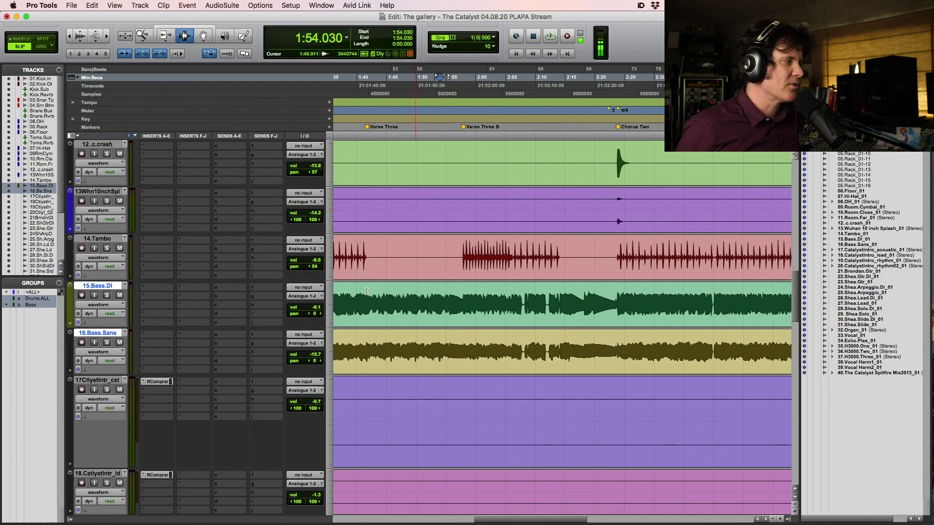
key(space)
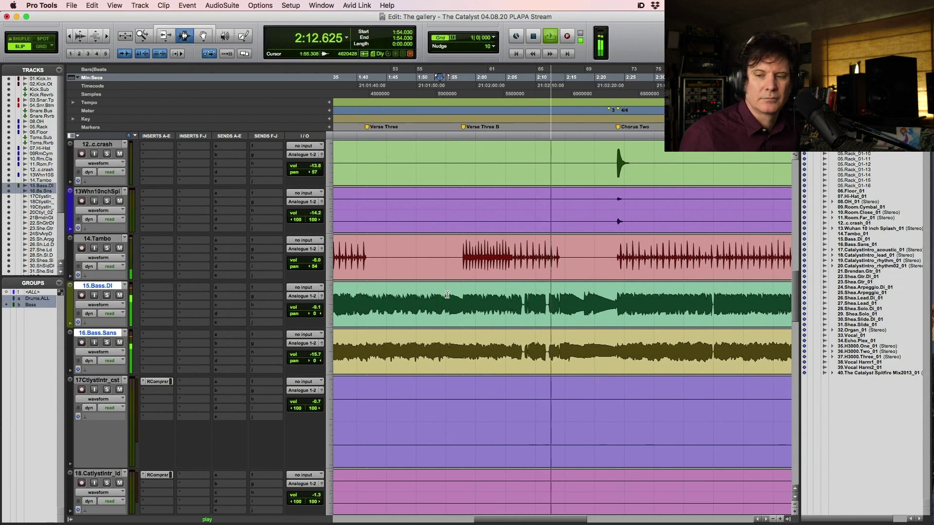
key(space)
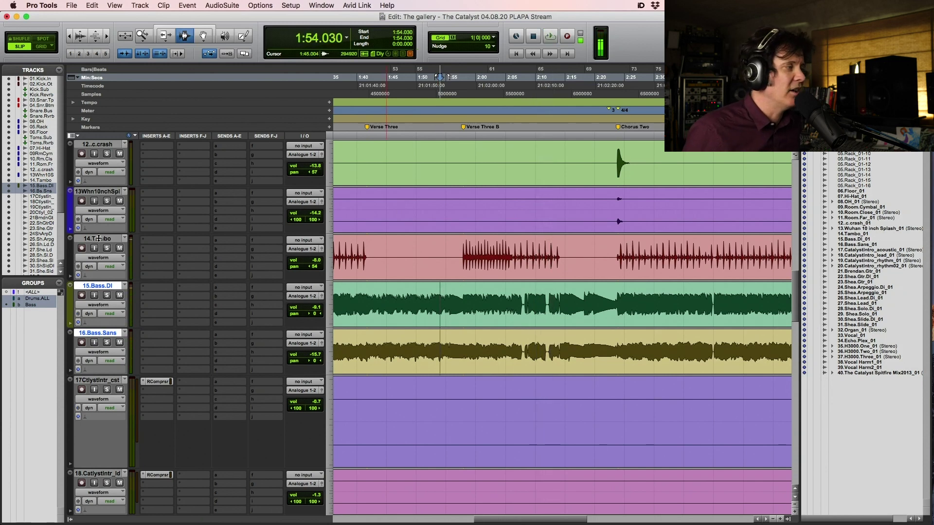
Step: Solo only the two bass tracks and place the playback cursor at the bass entry at 1:00.266
click(107, 296)
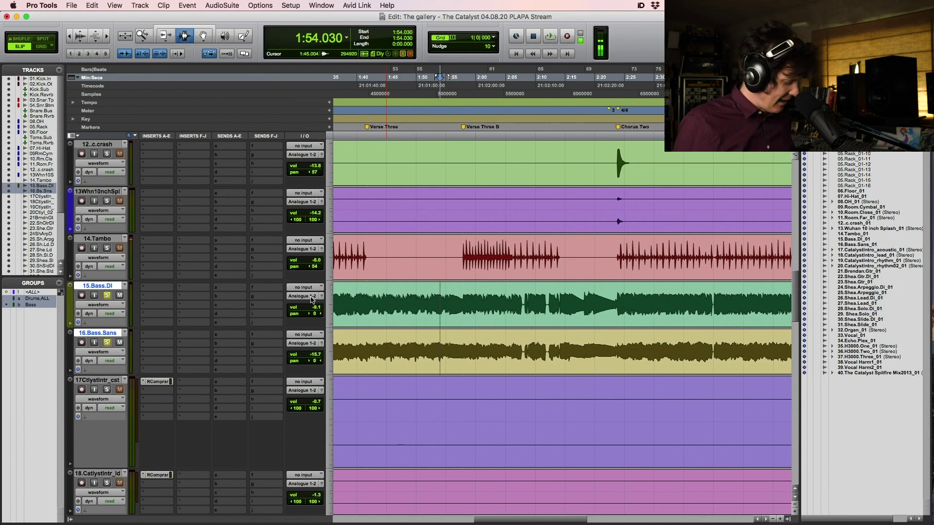
key(alt+a)
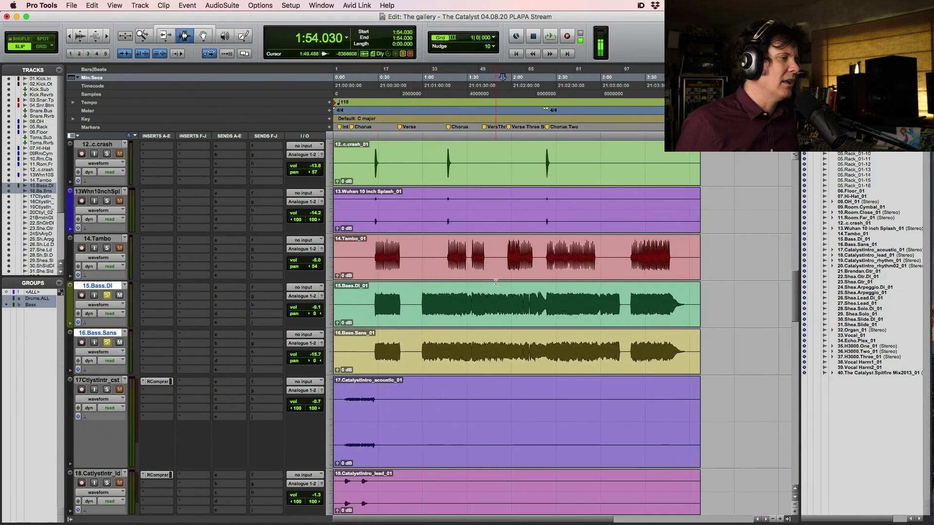
key(super+bracketright)
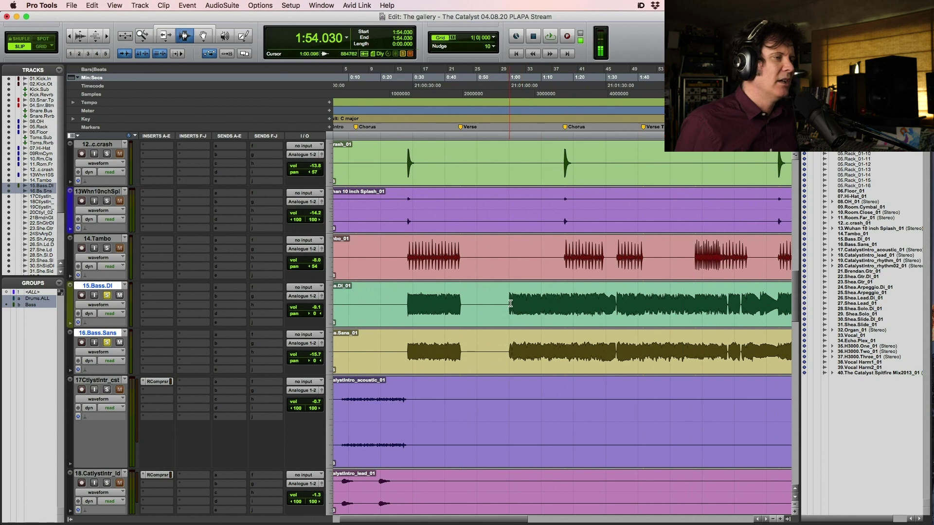
click(510, 304)
click(508, 302)
key(F5)
drag(499, 302, 673, 302)
click(362, 297)
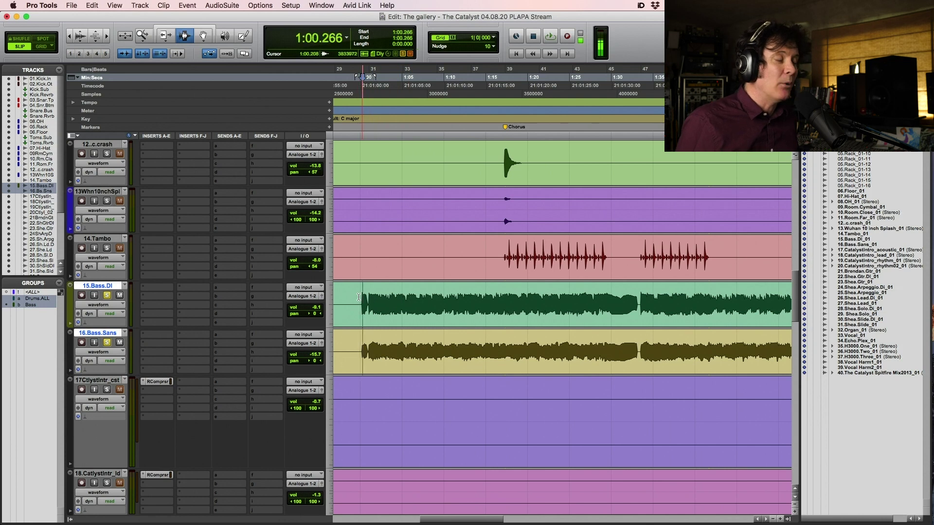
Step: Solo the drums instead of the bass tracks and audition the passage from 1:00.266
click(106, 200)
click(106, 294)
key(space)
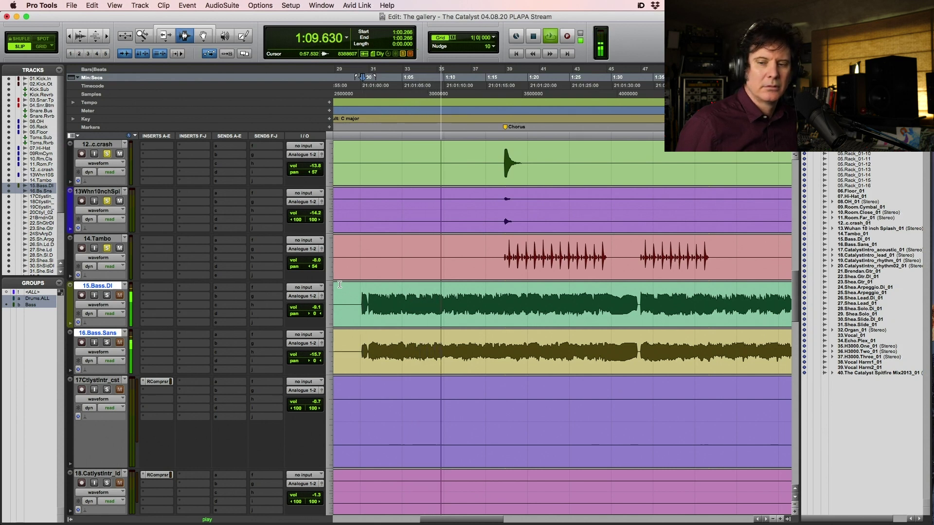
key(space)
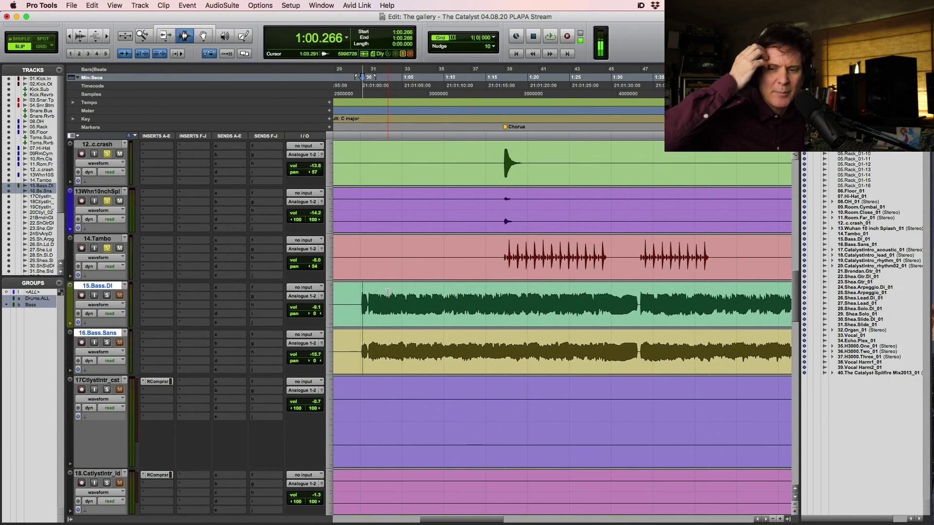
Step: Solo only the two bass tracks again, audition them from 1:01.023, and leave the cursor at that position
super+click(107, 295)
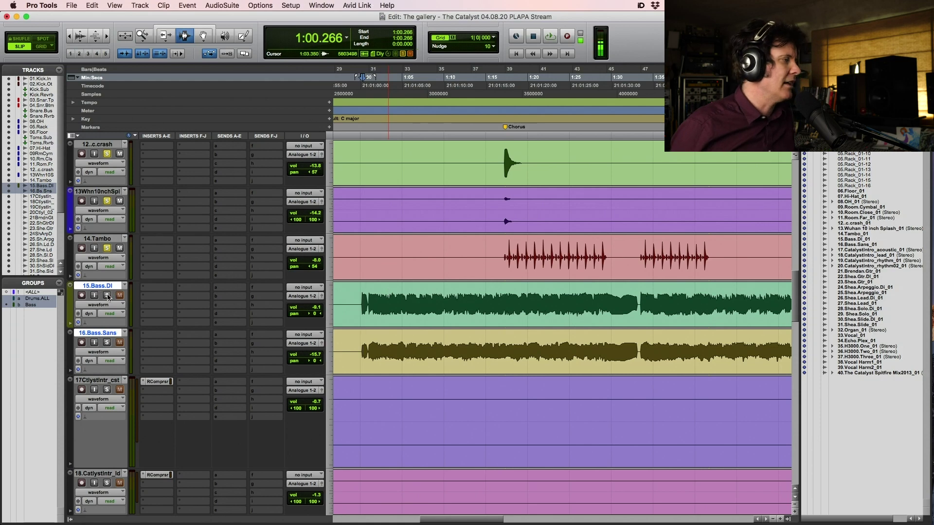
click(368, 302)
key(space)
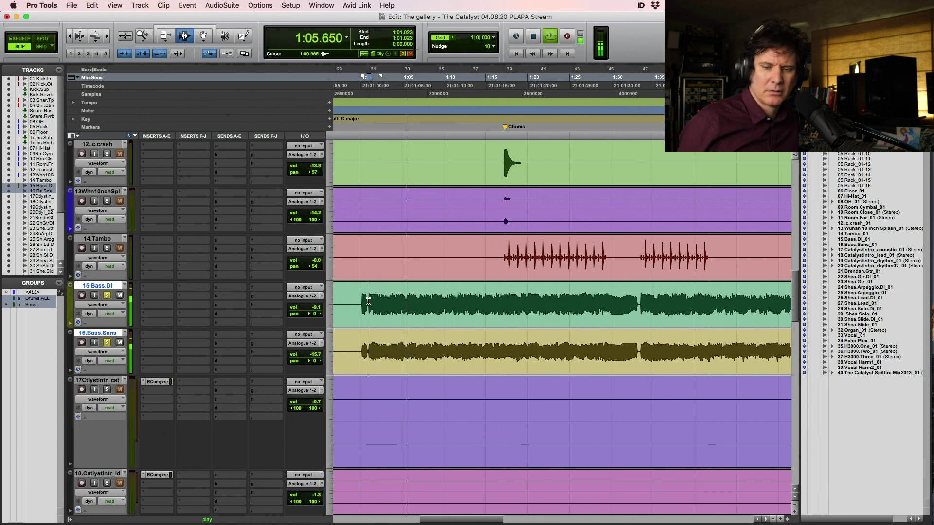
key(space)
click(360, 305)
click(368, 302)
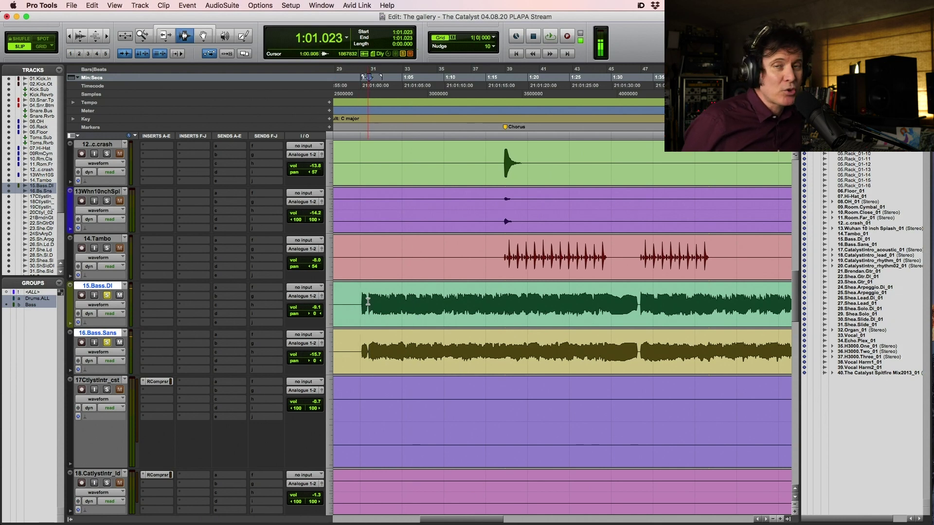
click(367, 302)
click(369, 301)
click(367, 303)
click(369, 302)
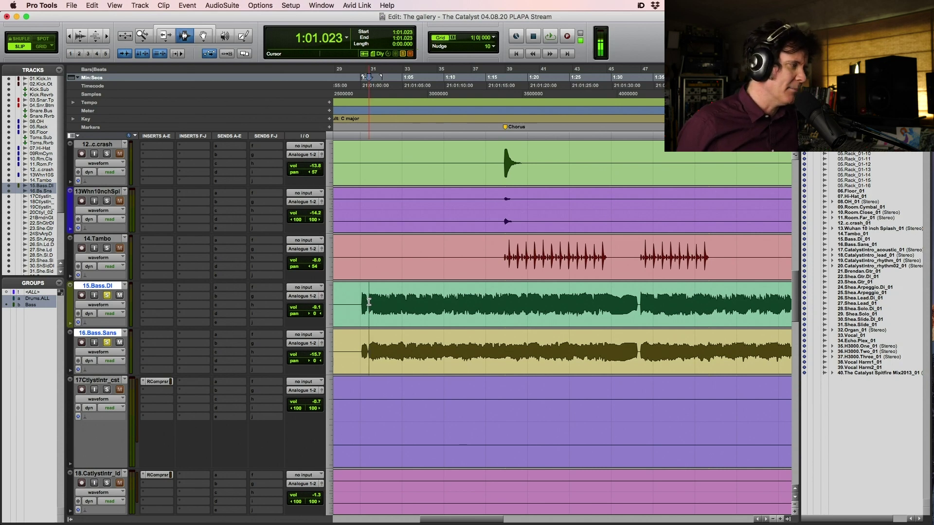
Step: Route the outputs of the 15.Bass.DI and 16.Bass.Sans tracks to Bus 15 (Mono)
click(307, 298)
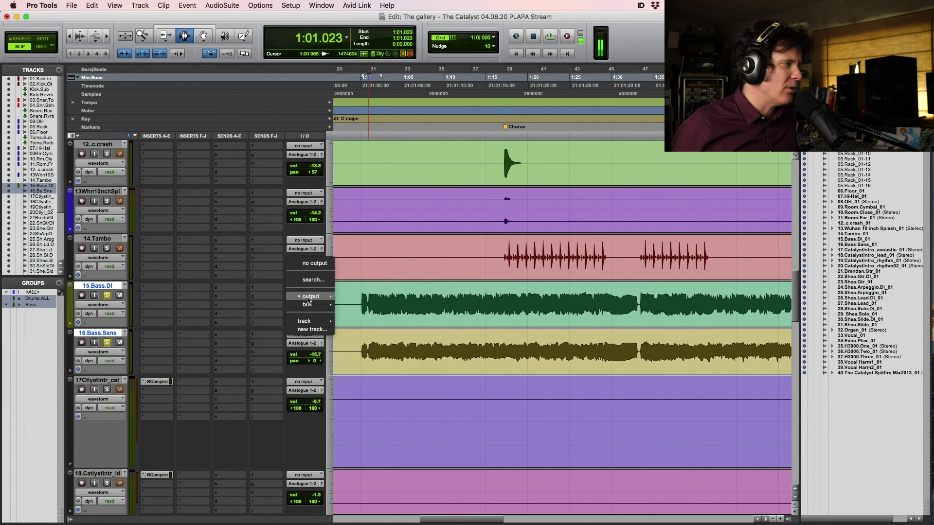
mouse_move(312, 305)
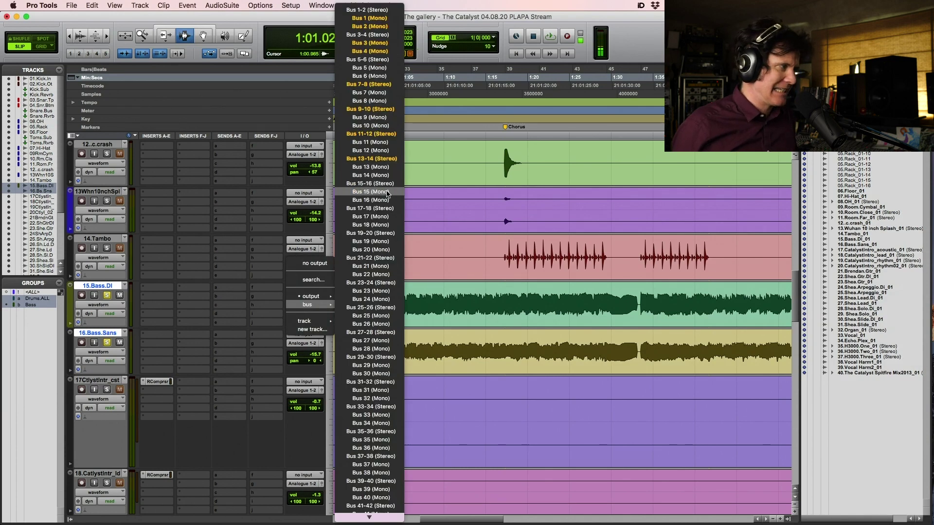
click(388, 193)
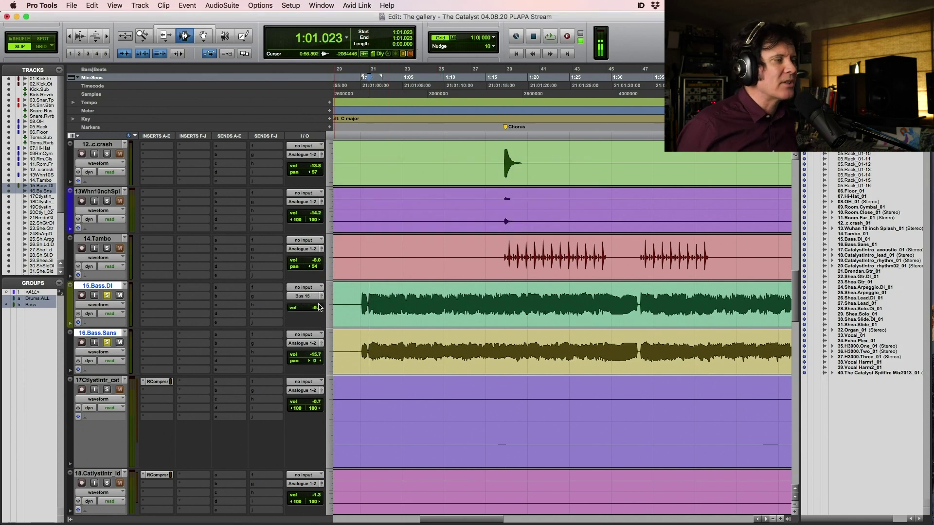
click(306, 297)
mouse_move(306, 298)
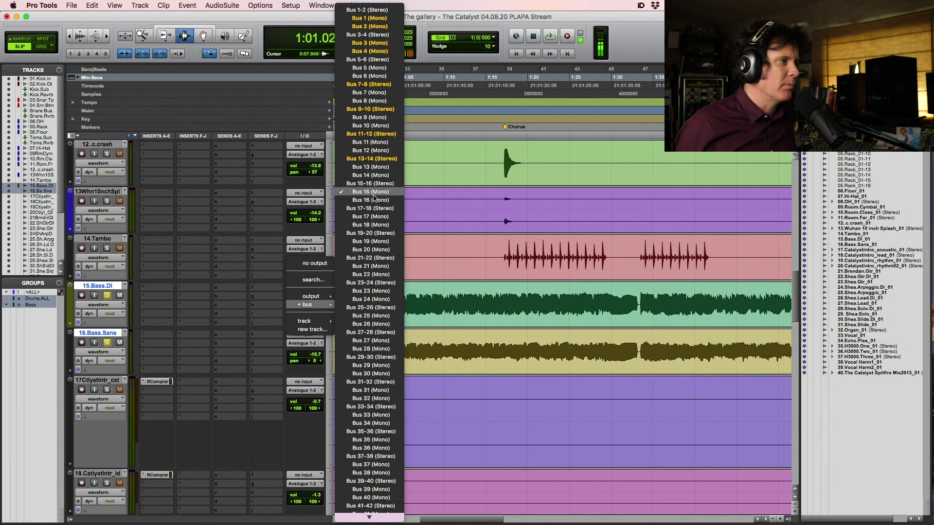
click(375, 193)
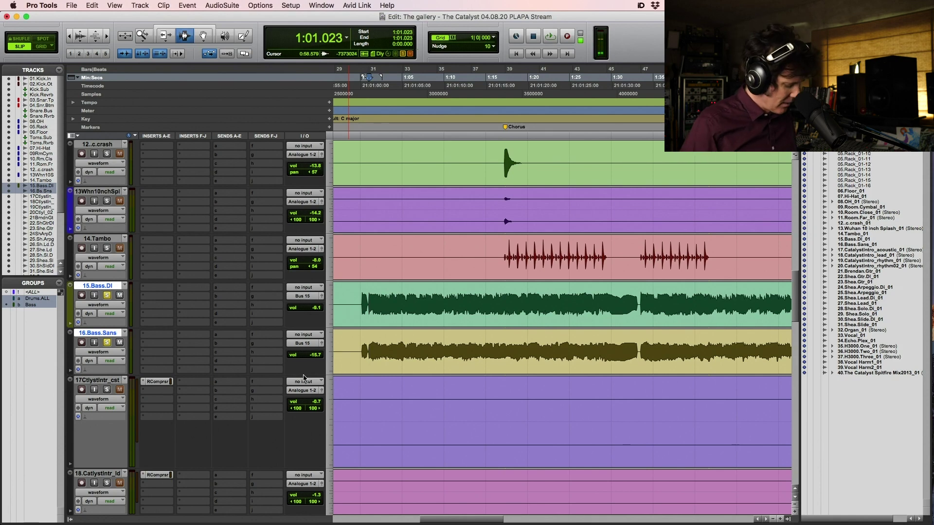
Step: Create a mono aux input track below the bass tracks, fed from Bus 15 and named Bass.Sub
key(super+shift+n)
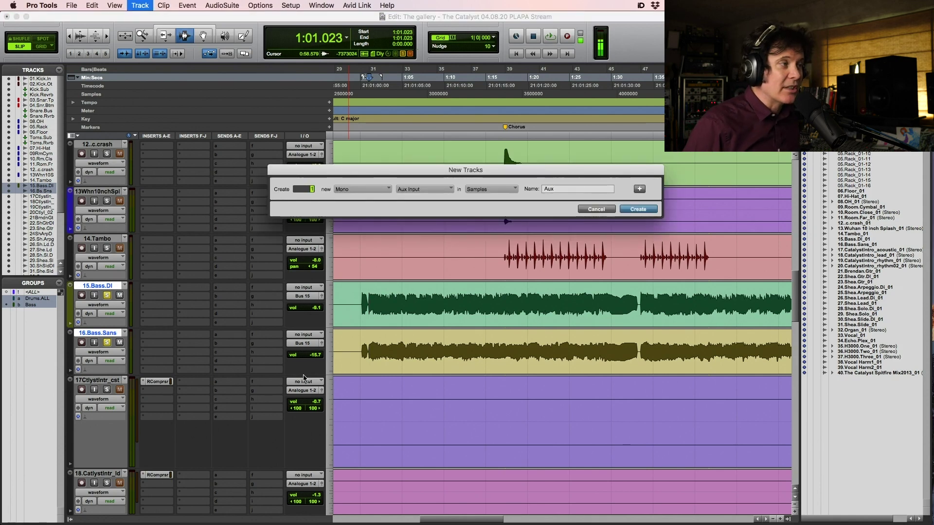
key(Return)
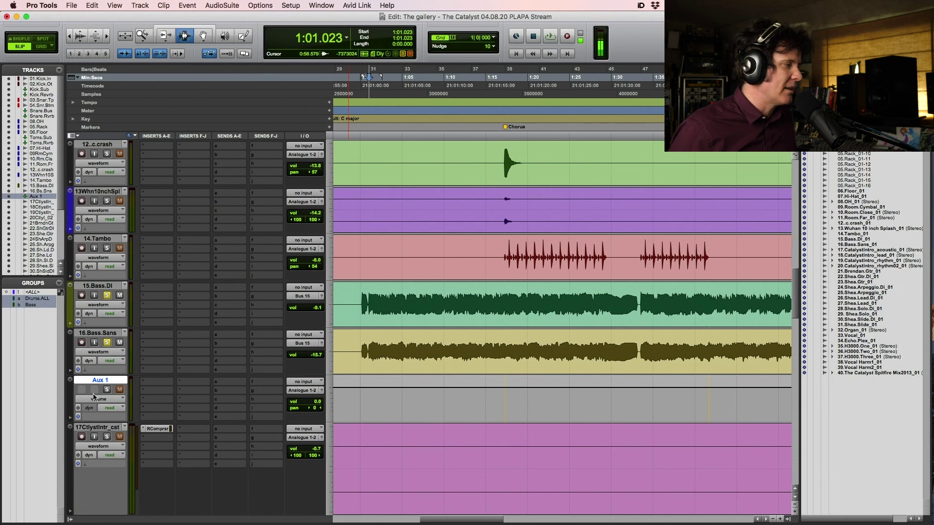
click(308, 384)
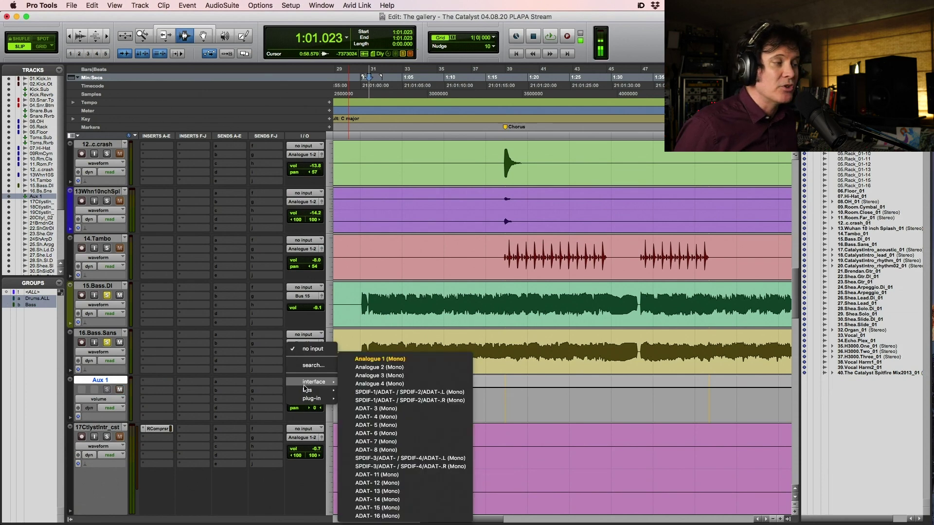
mouse_move(312, 390)
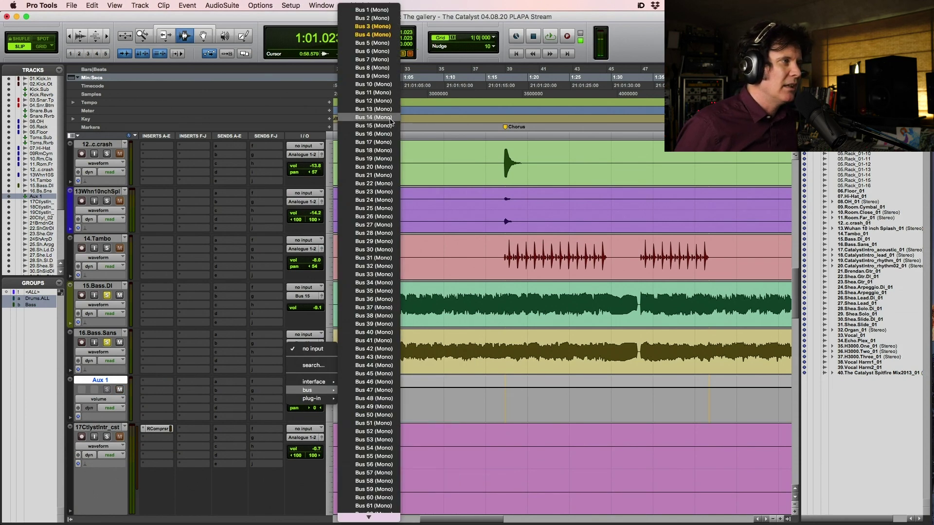
click(420, 144)
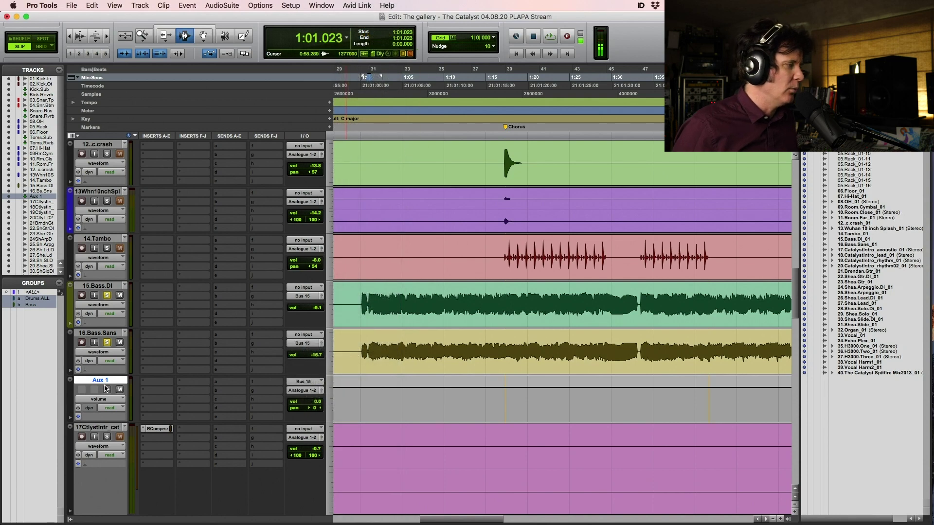
double_click(104, 381)
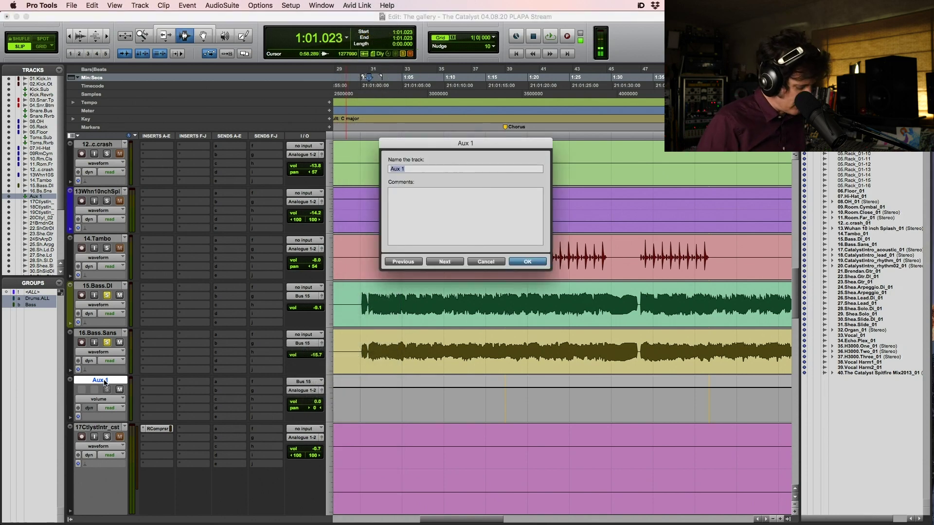
text(Bass.Sub)
key(Return)
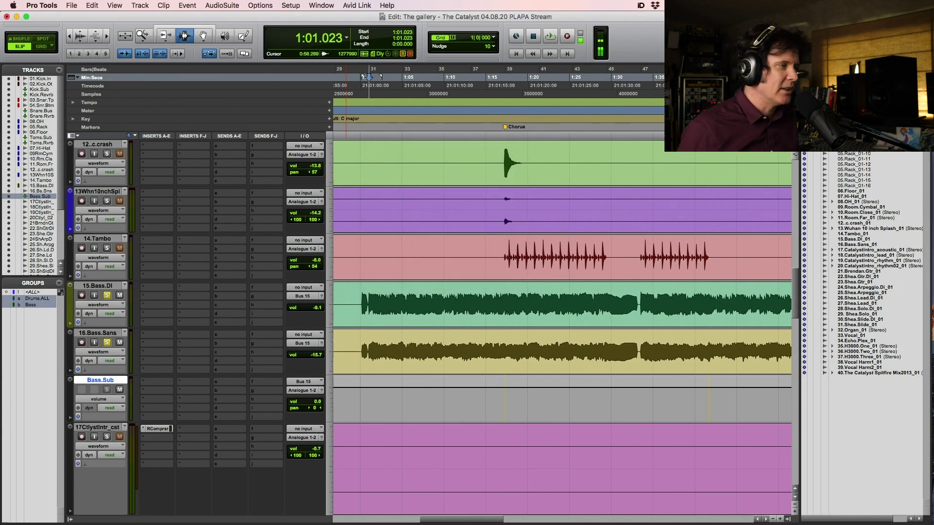
Step: Audition the bass from 1:00.965, comparing the DI alone, both bass tracks together, and 16.Bass.Sans alone
click(397, 309)
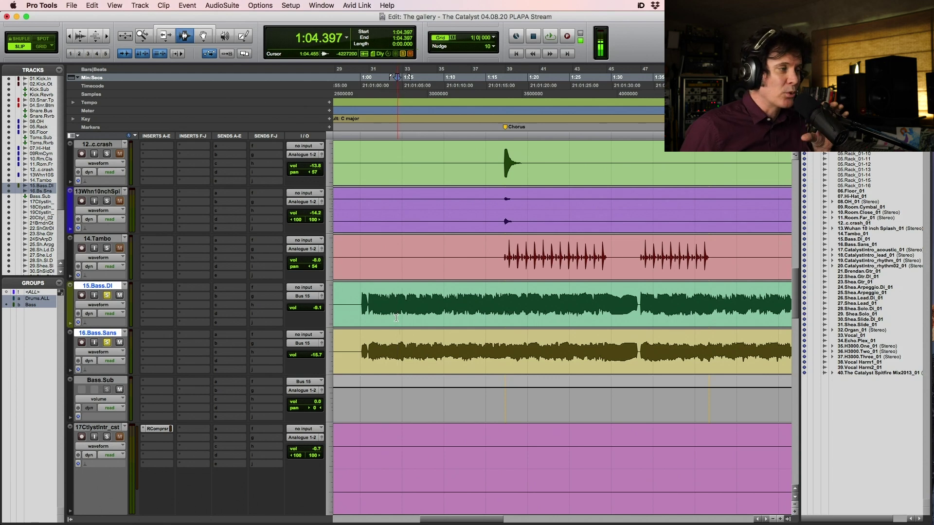
click(368, 302)
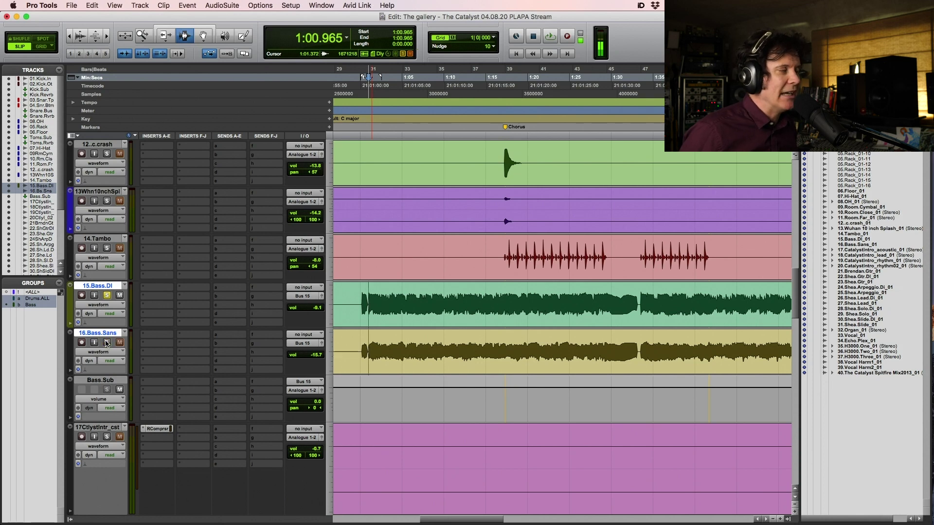
key(space)
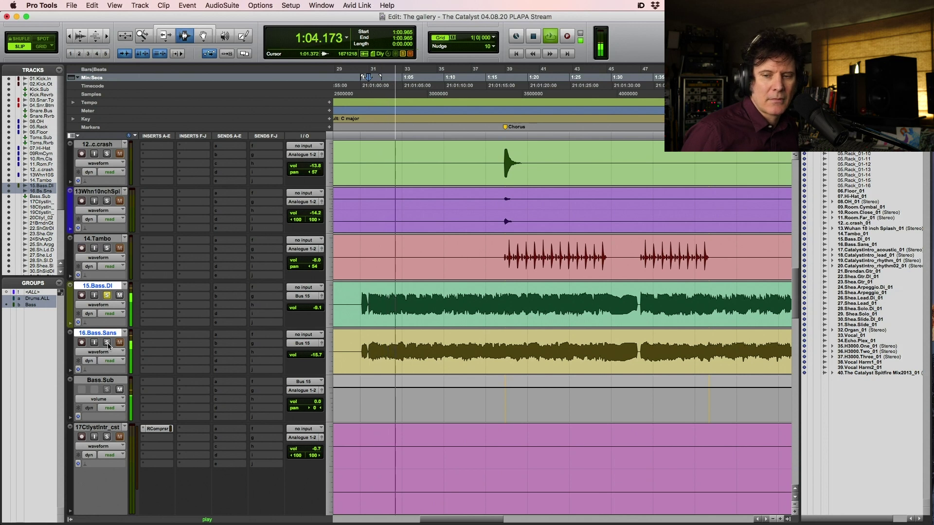
click(107, 343)
key(space)
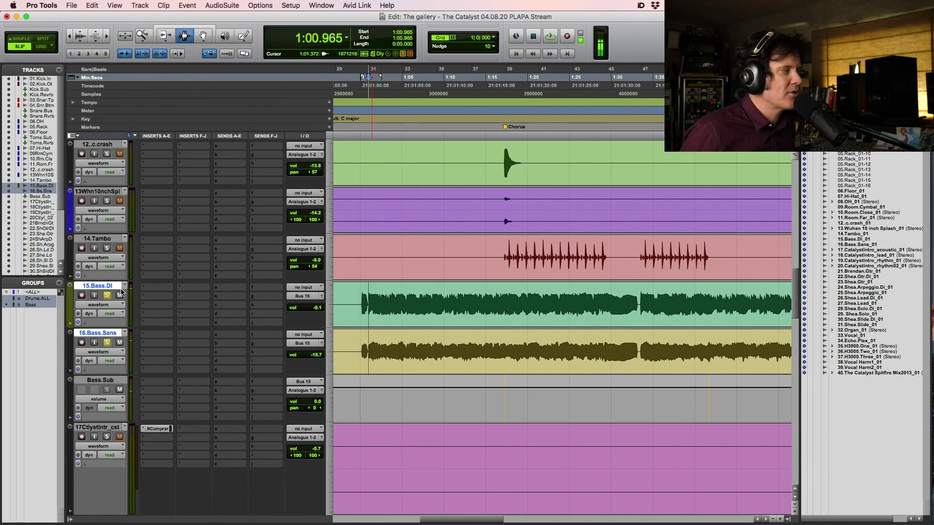
key(space)
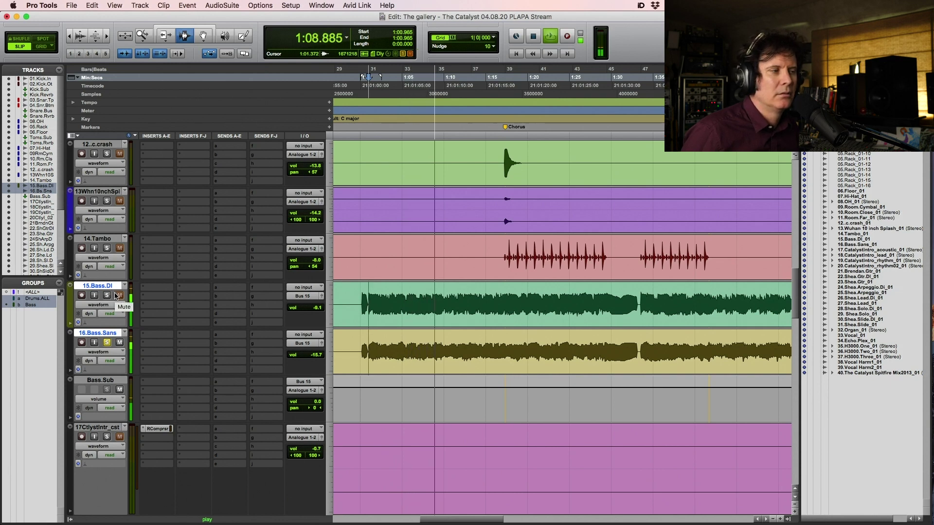
key(space)
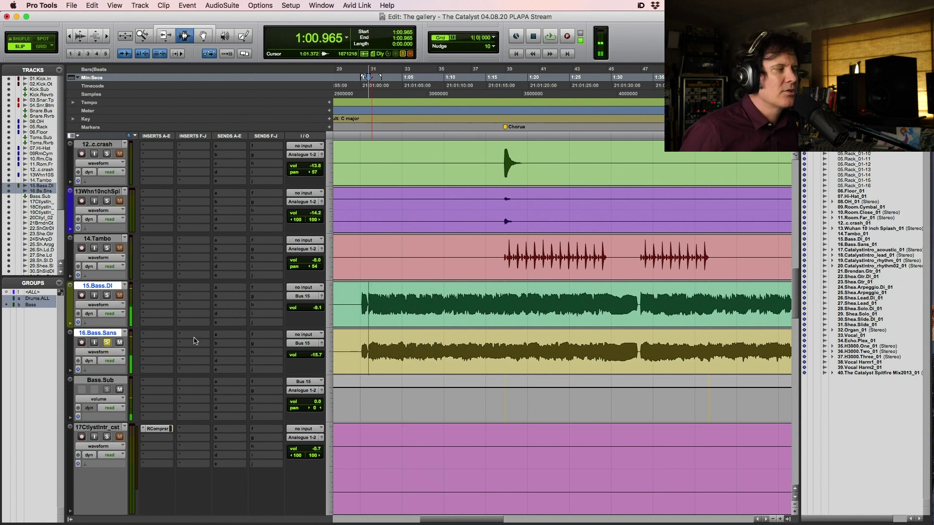
Step: Insert the mono REQ 4 equalizer in the first insert slot of the 16.Bass.Sans track
click(152, 338)
mouse_move(190, 335)
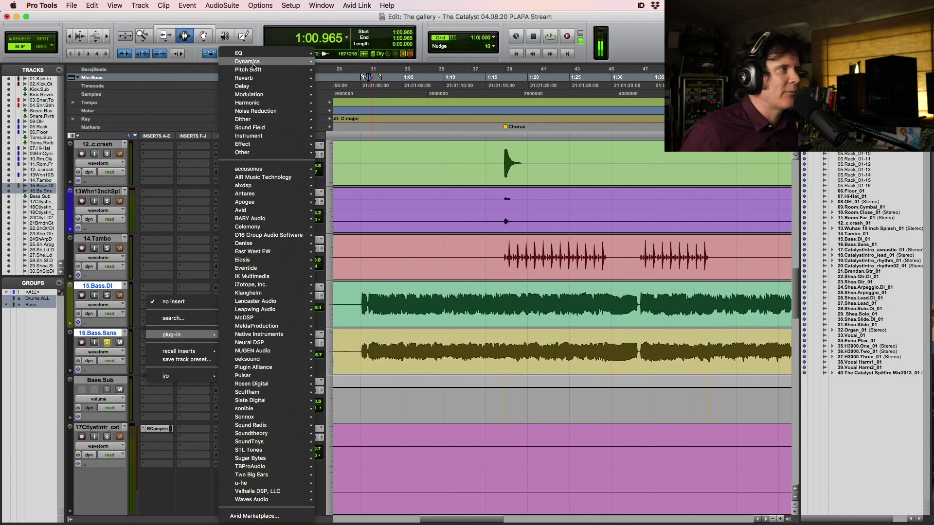
mouse_move(256, 55)
scroll(357, 283, down, 10)
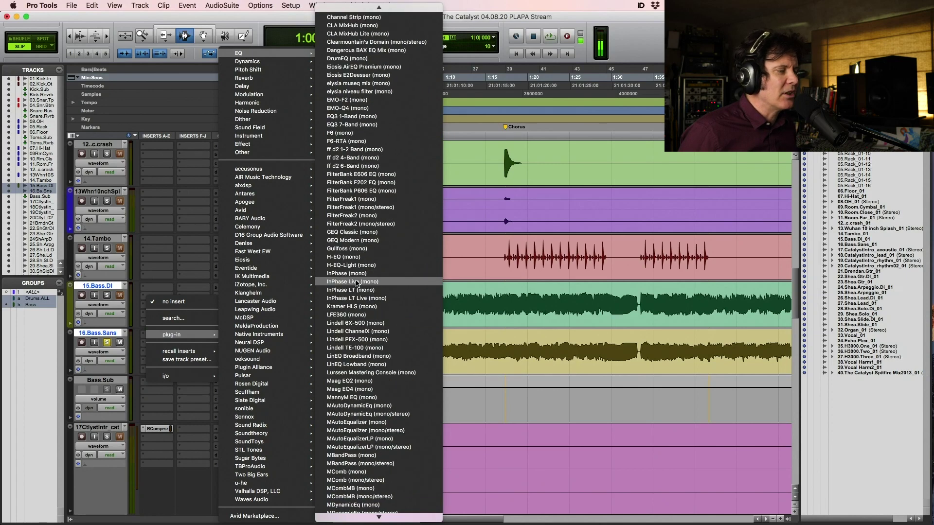
scroll(358, 284, down, 10)
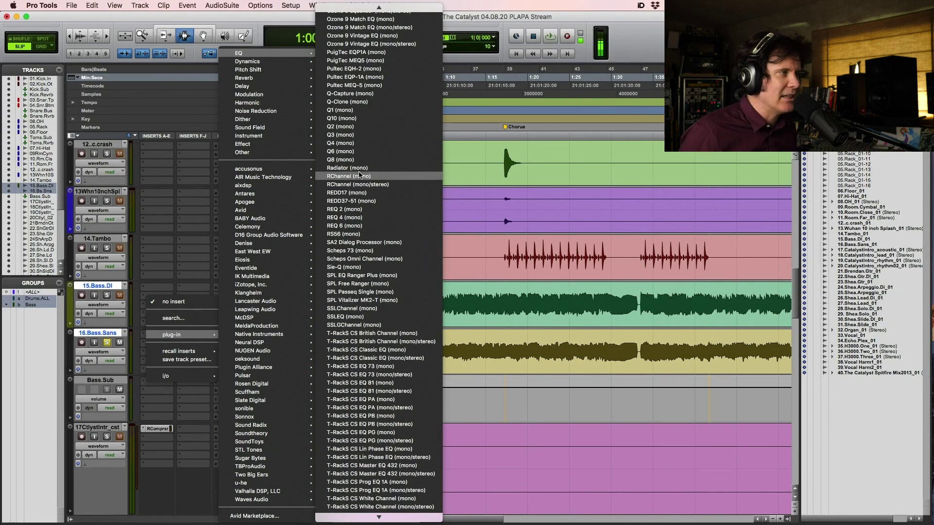
click(577, 241)
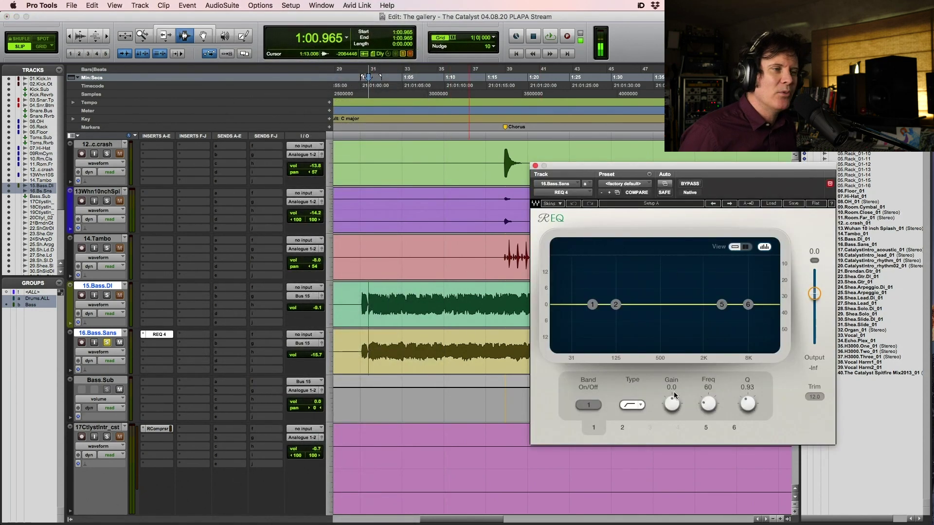
Step: Enable band 1 of the Bass.Sans equalizer as a high-pass filter and set its frequency to 197 Hz
click(591, 405)
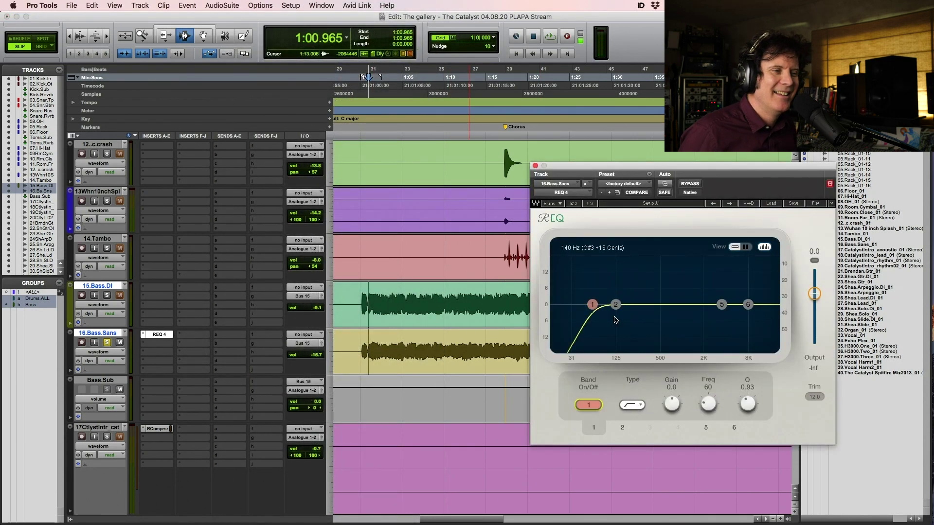
drag(592, 304, 628, 303)
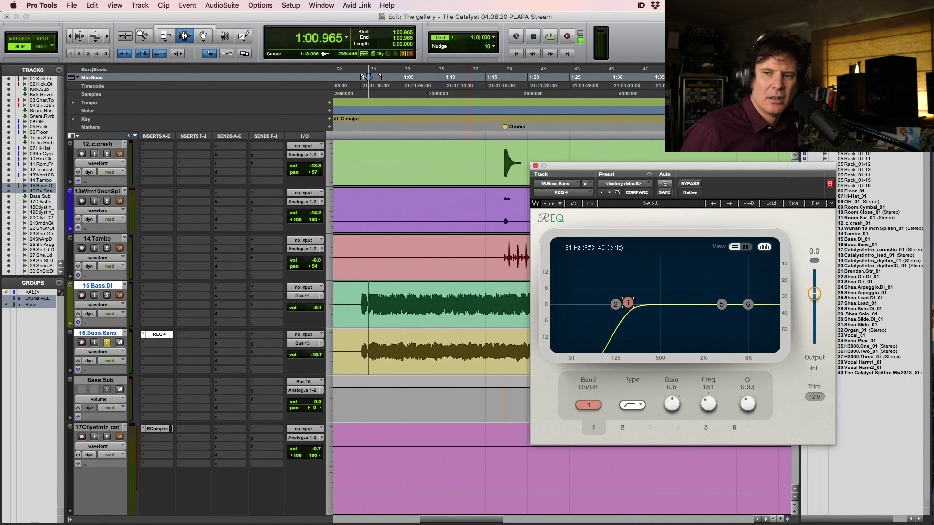
drag(628, 303, 631, 303)
Step: During playback, boost EQ band 5 around 1 kHz and set band 6 to -3.2 dB at 5289 Hz
key(space)
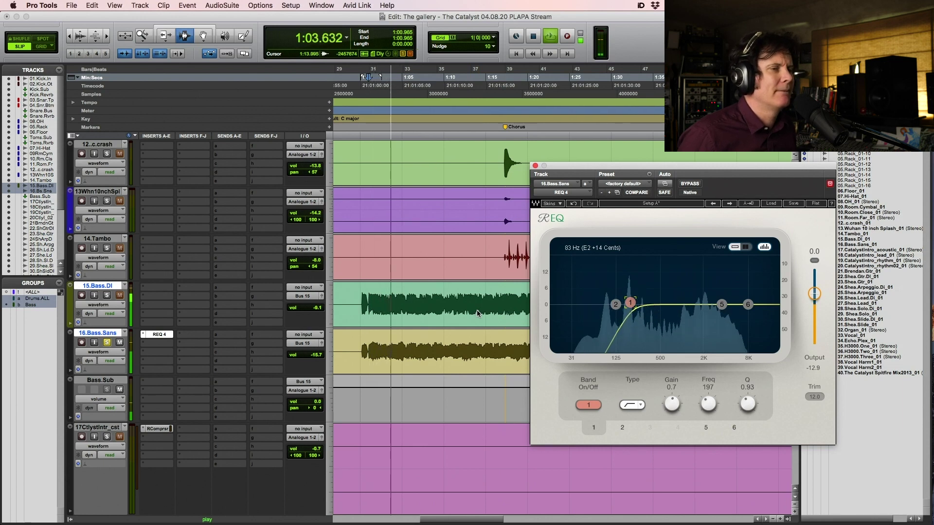
drag(720, 305, 683, 290)
mouse_move(748, 305)
mouse_down()
mouse_move(736, 293)
mouse_move(735, 312)
mouse_up()
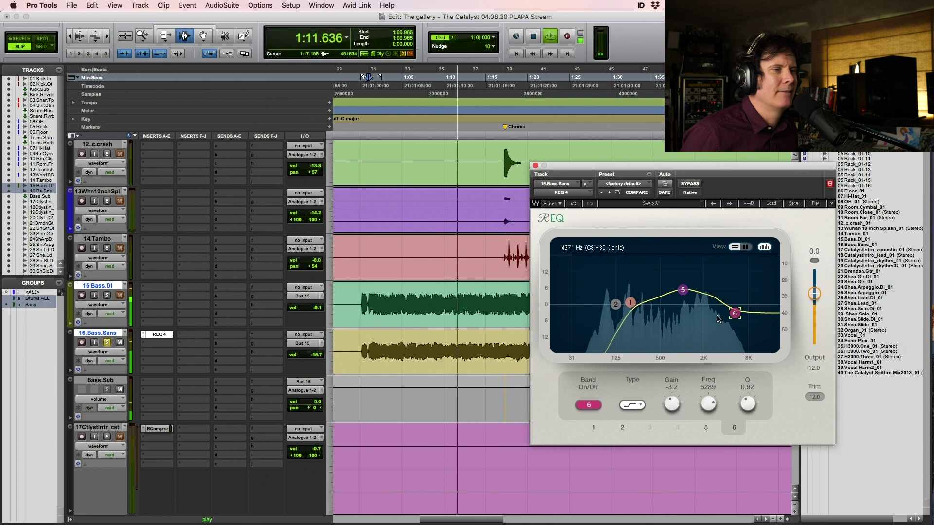
Step: Set EQ band 2 to a 6.1 dB boost at 3692 Hz and band 5 to 6.7 dB at 1047 Hz
drag(615, 304, 722, 288)
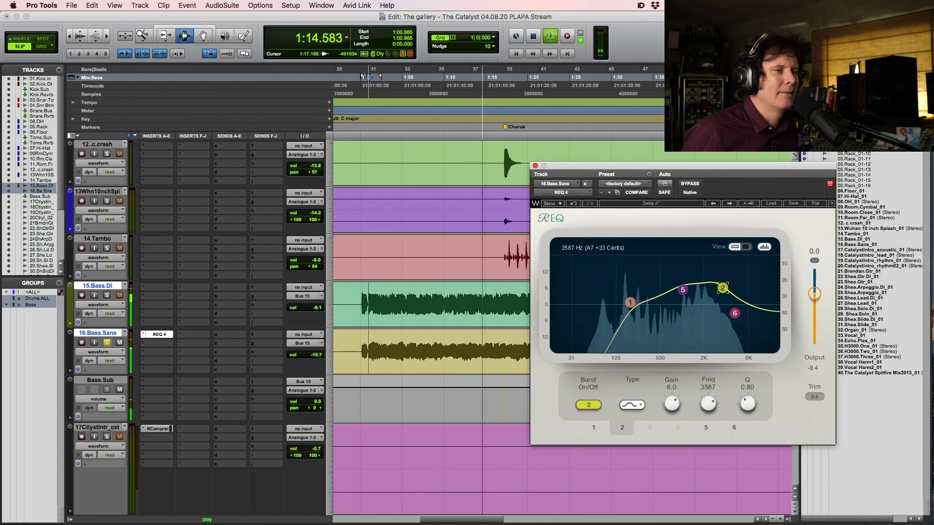
click(683, 290)
key(space)
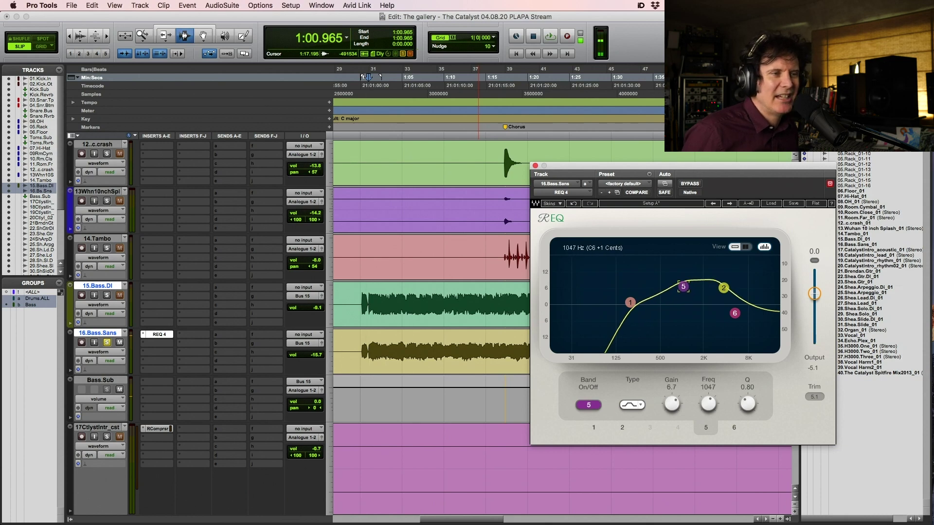
click(724, 289)
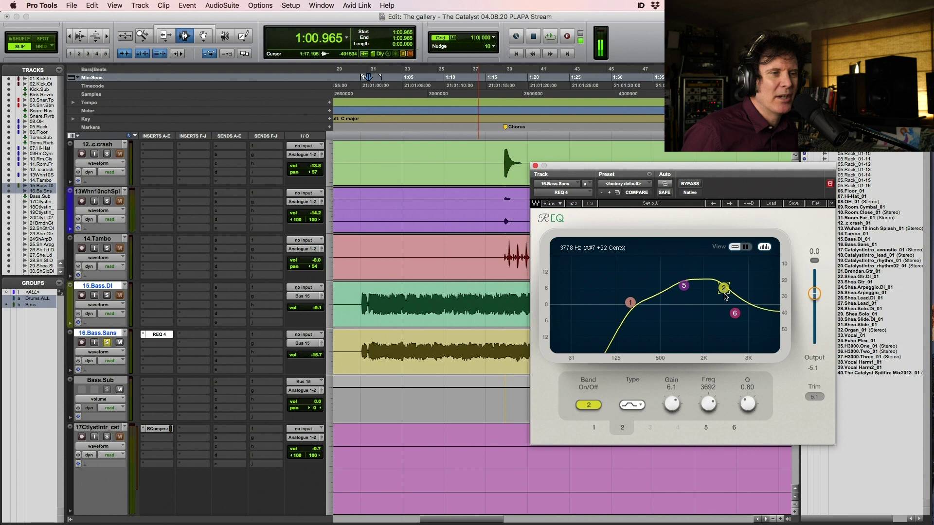
Step: While listening, refine EQ band 5 to an 8.9 dB boost at 1040 Hz with a Q of 1.56
key(space)
click(684, 285)
drag(683, 286, 682, 283)
drag(748, 405, 747, 390)
drag(672, 404, 672, 399)
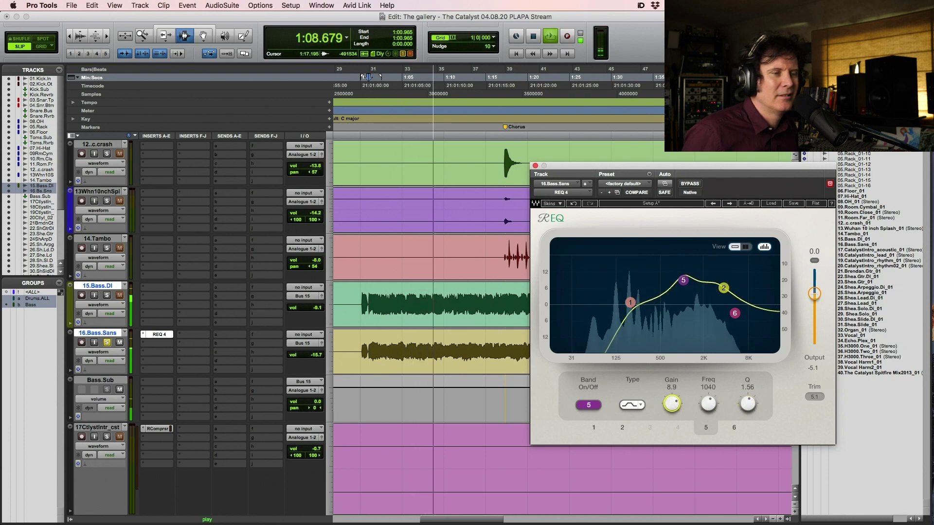
key(space)
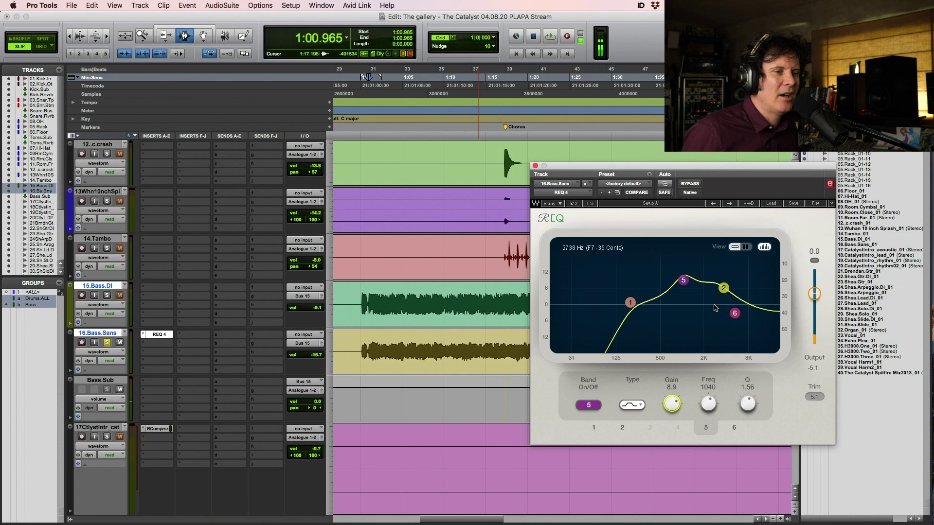
Step: Refine EQ band 2 to a 9.6 dB boost at 3535 Hz with a Q of 1.61, auditioning the change
click(724, 288)
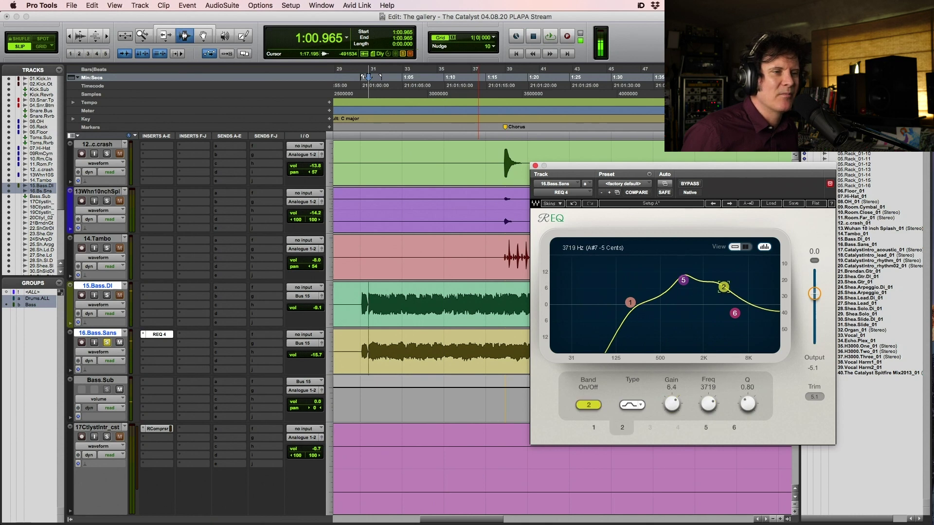
drag(724, 276, 724, 281)
drag(748, 403, 748, 391)
key(space)
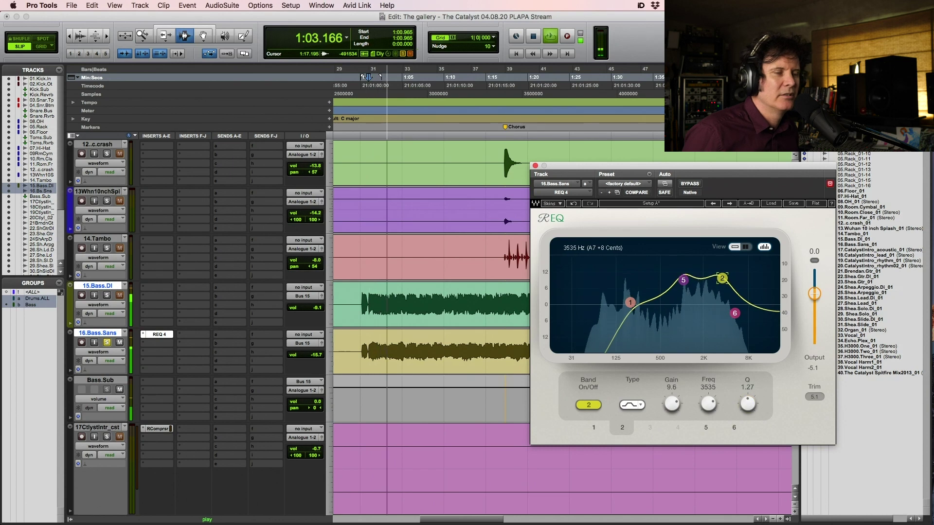
key(space)
drag(723, 280, 722, 278)
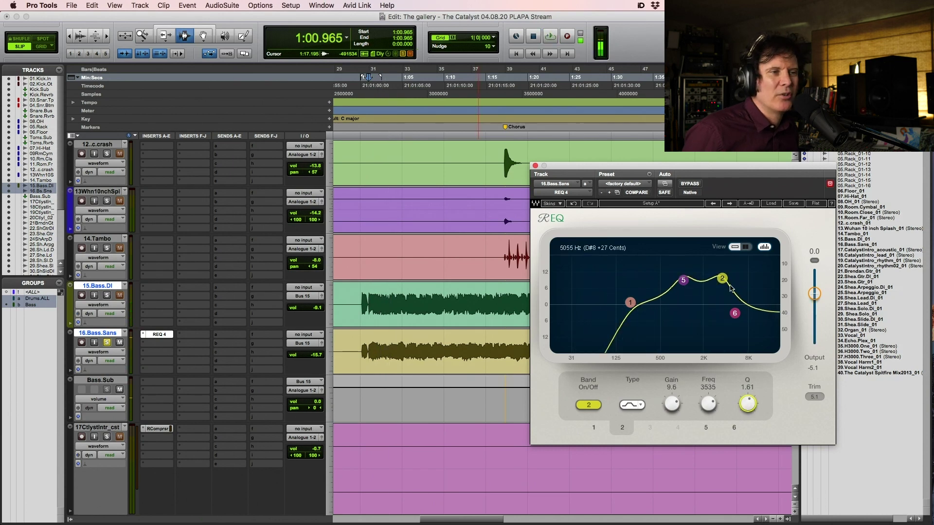
drag(748, 403, 747, 398)
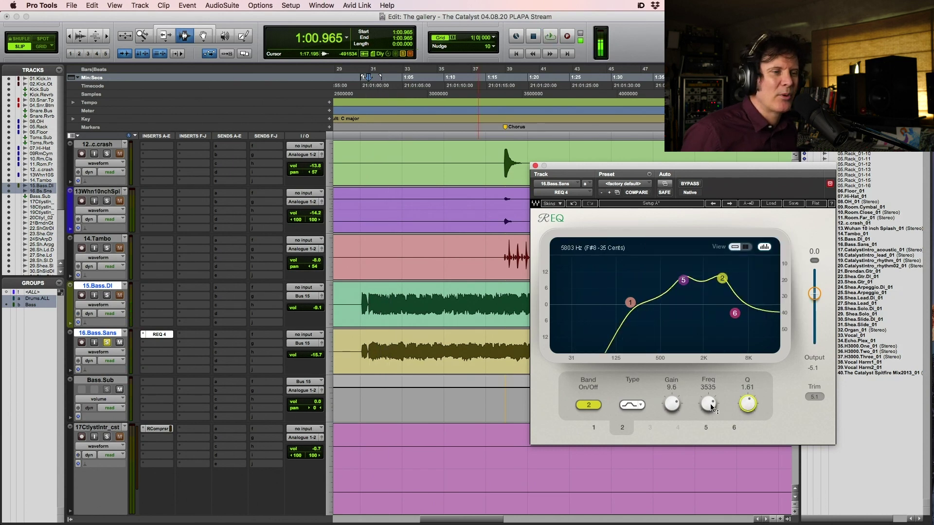
Step: Play the soloed Bass.Sans track and compare its sound with EQ band 2 switched off and on
key(space)
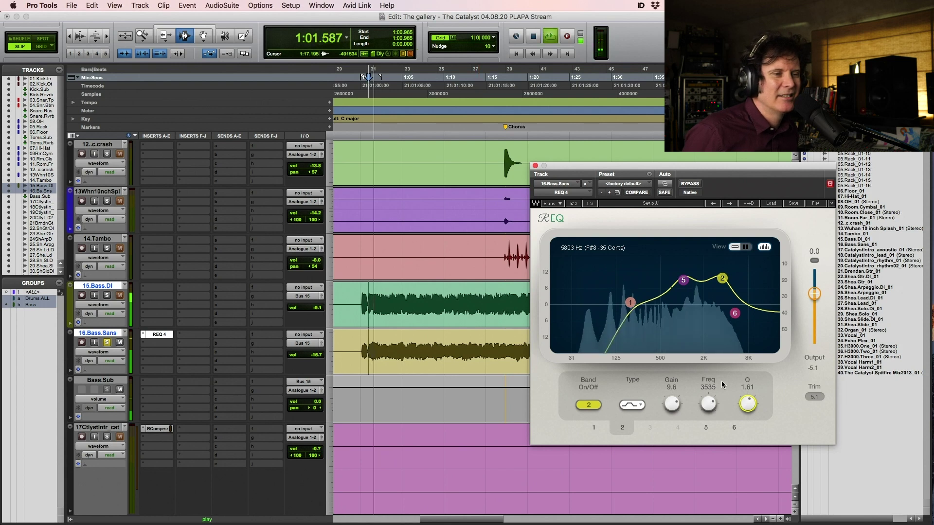
click(595, 405)
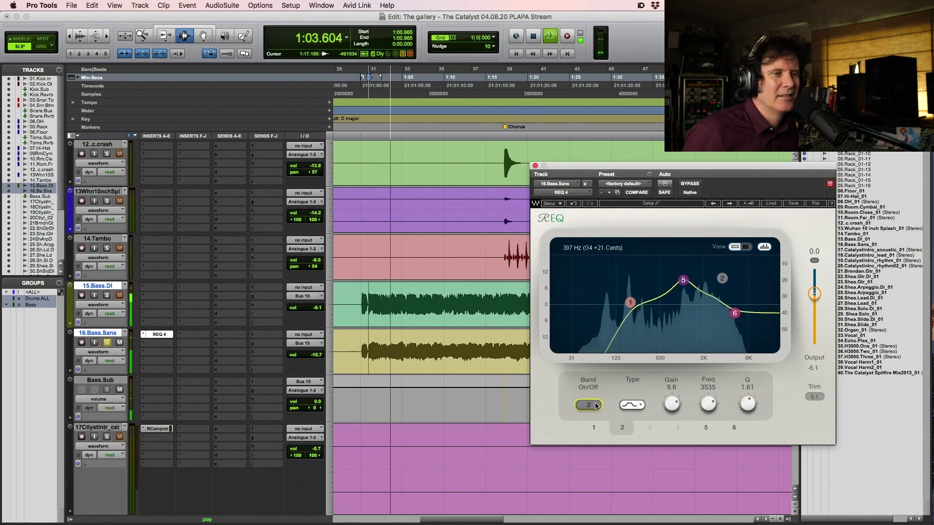
key(space)
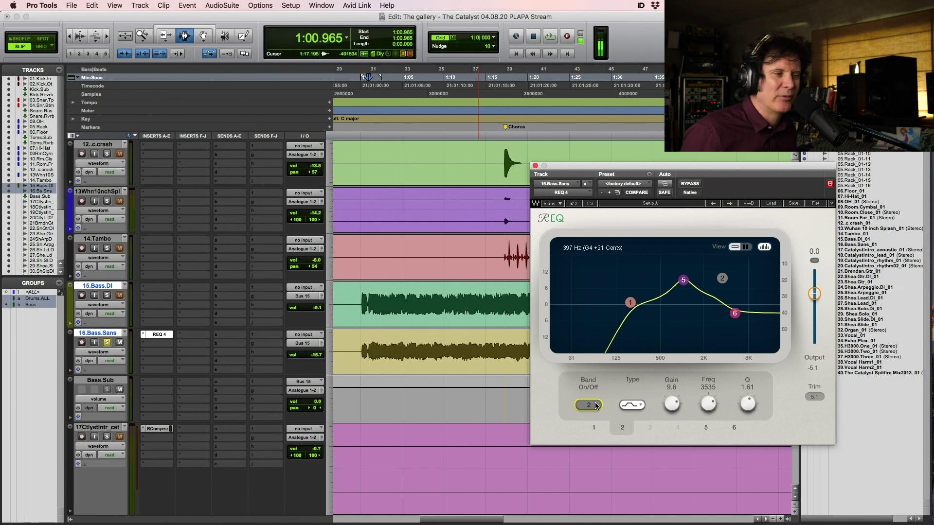
key(space)
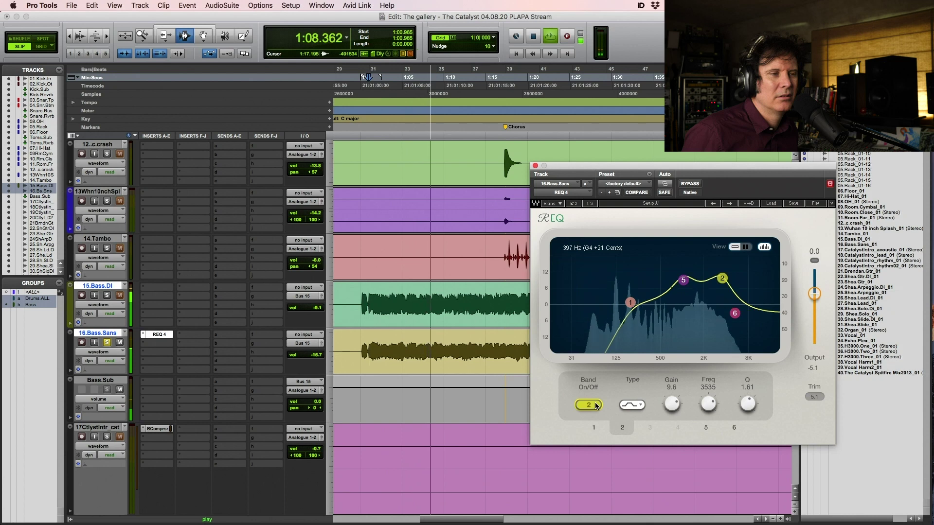
key(space)
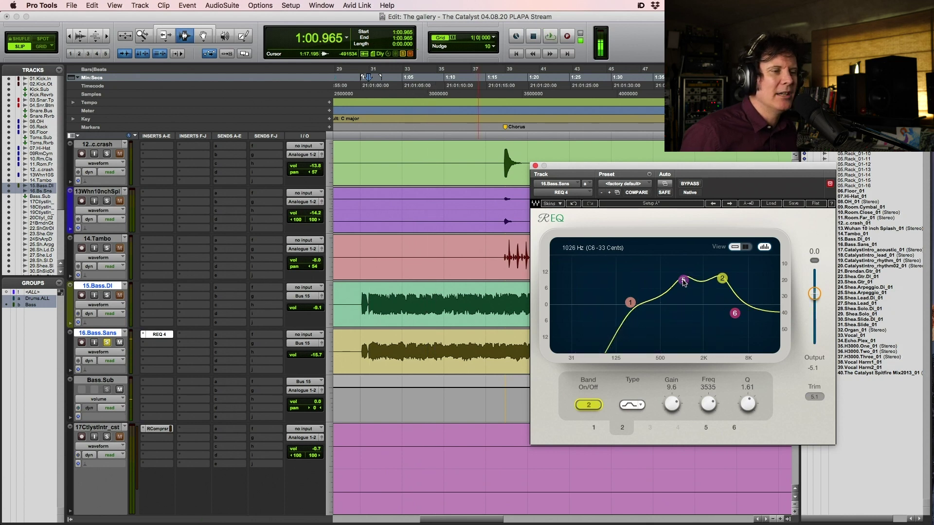
Step: Audition Bass.Sans with EQ band 5 switched off and back on to judge its boost
click(683, 281)
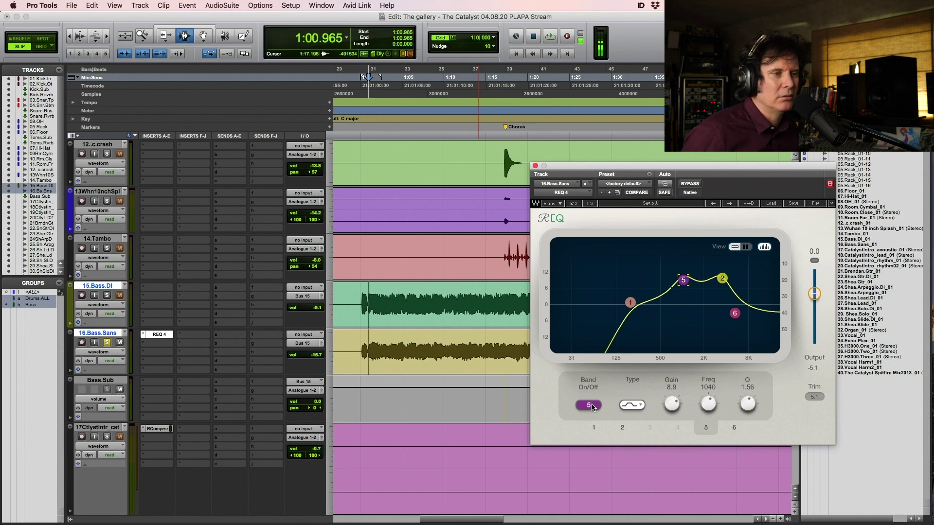
key(space)
click(589, 405)
click(591, 406)
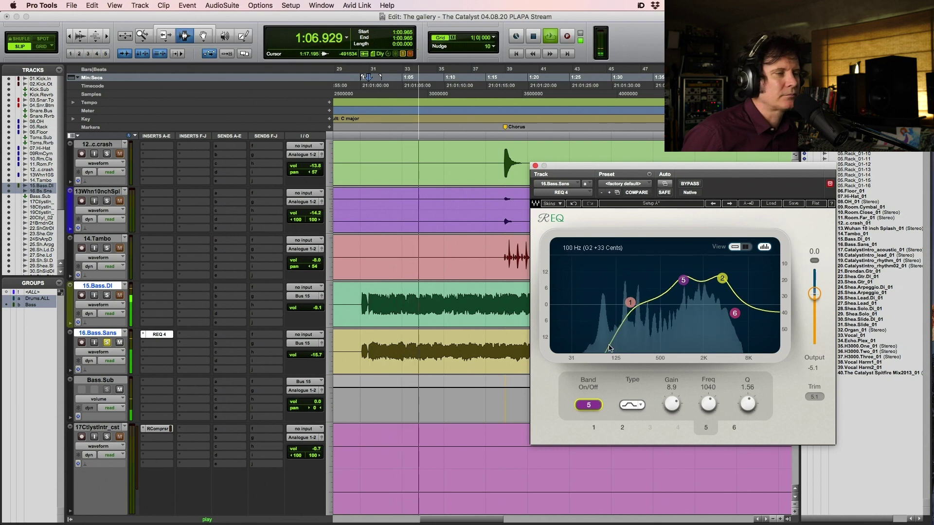
key(space)
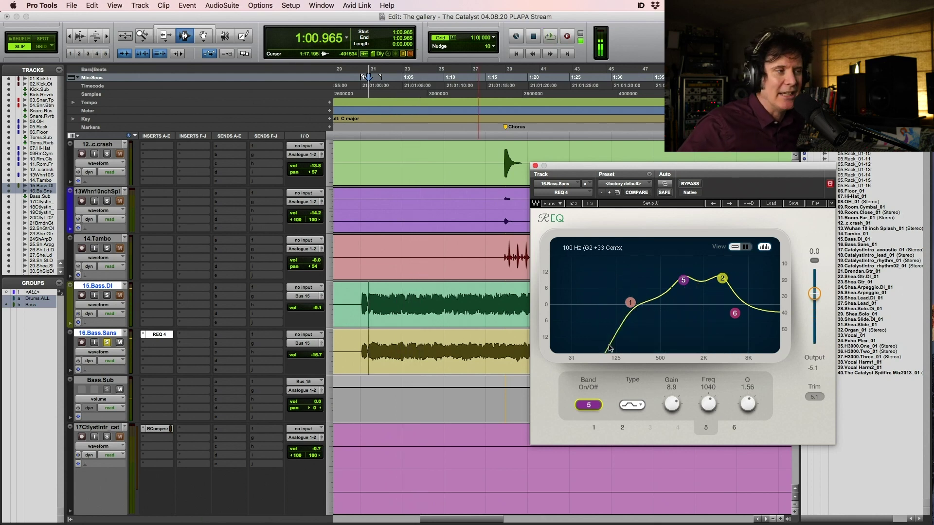
Step: Solo Bass.DI instead of Bass.Sans and insert a mono REQ 2 equalizer on the Bass.DI track
click(107, 342)
click(107, 295)
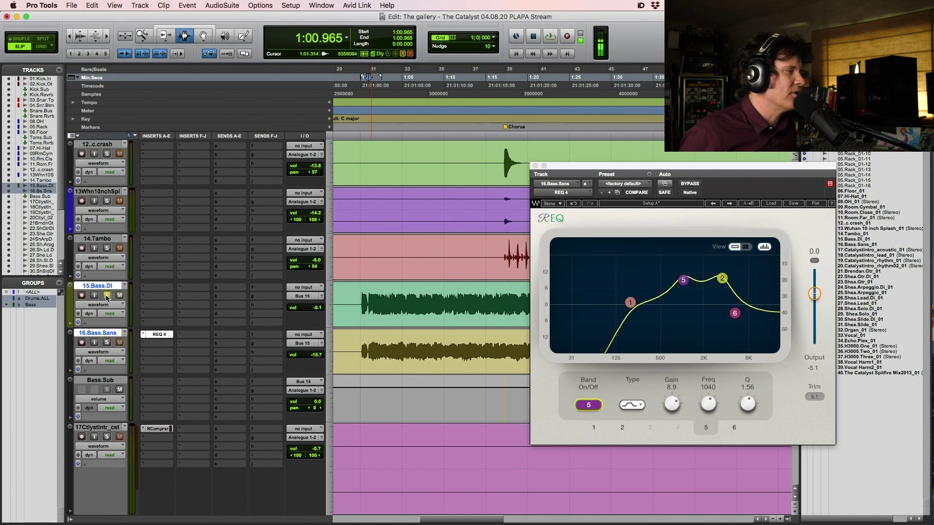
click(154, 289)
key(Escape)
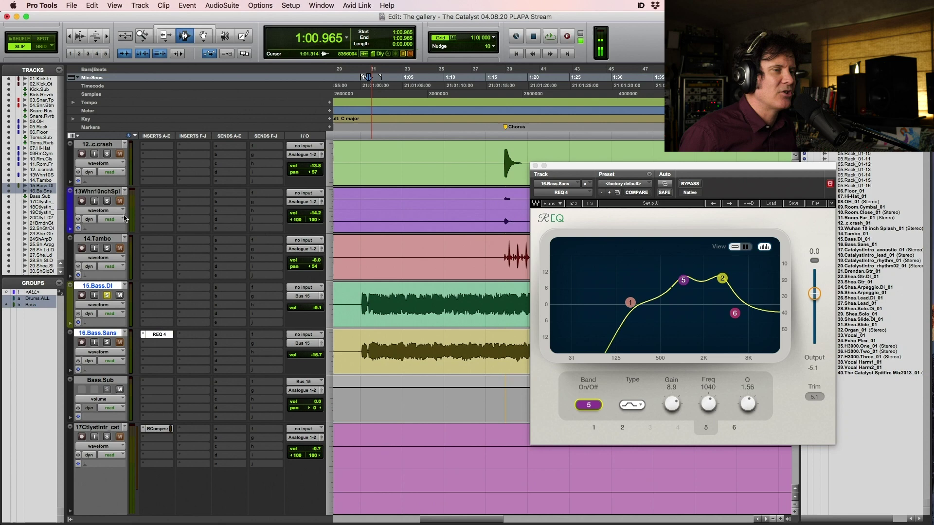
click(153, 289)
mouse_move(189, 288)
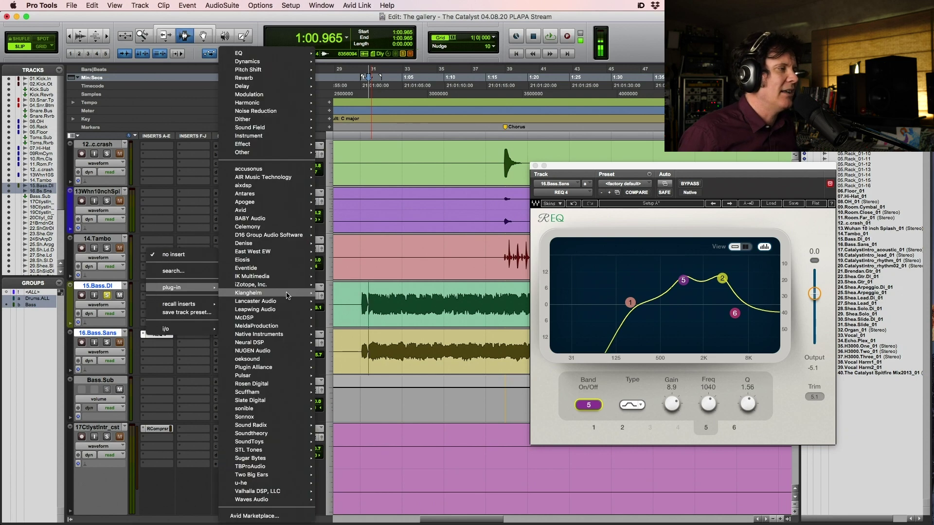
mouse_move(294, 106)
mouse_move(272, 54)
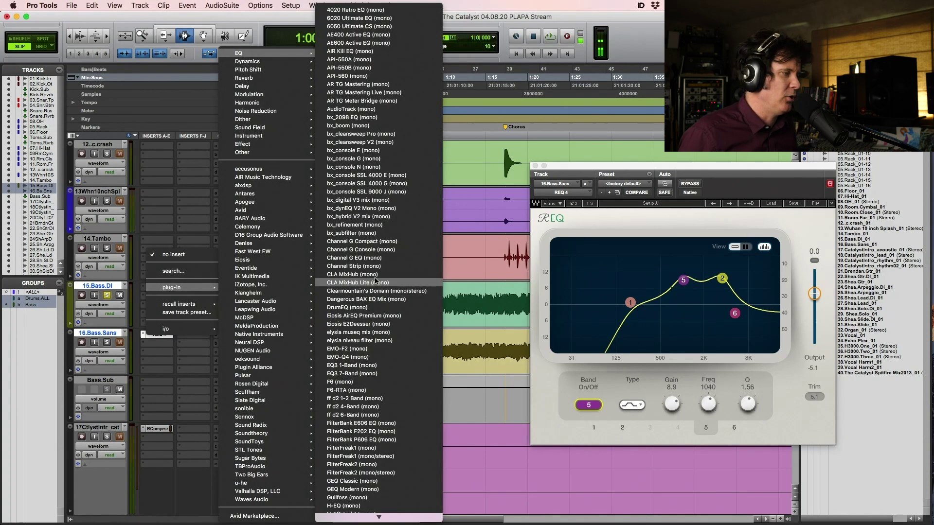
scroll(375, 280, down, 10)
scroll(374, 280, down, 12)
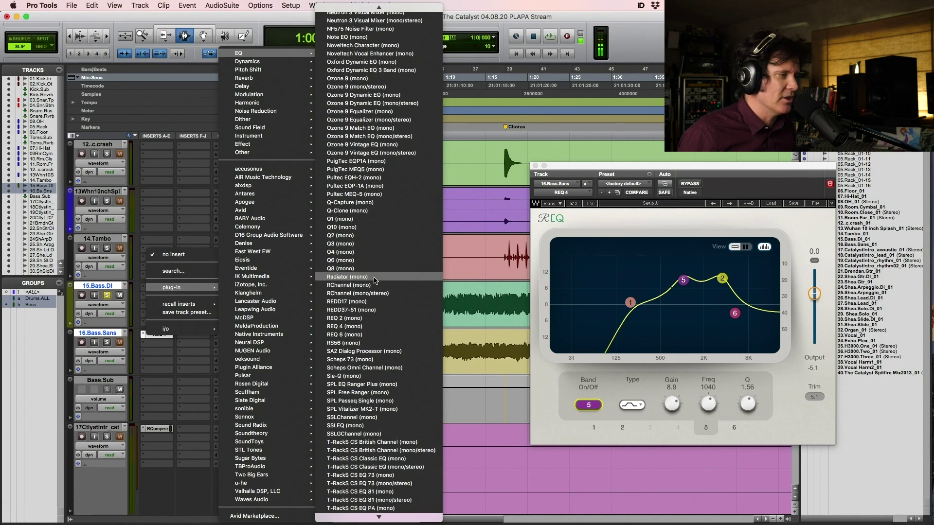
click(365, 321)
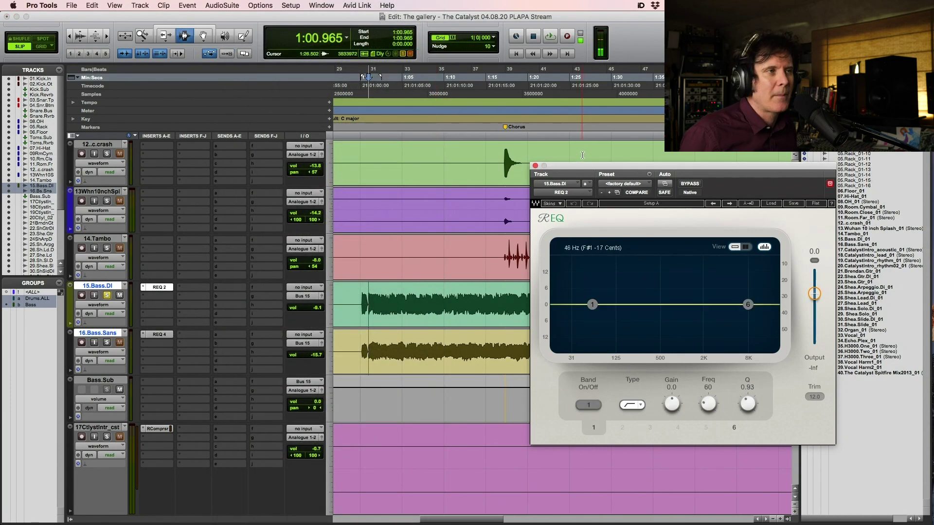
Step: Enable band 1 of the Bass.DI EQ as a high-pass filter at 42 Hz with a Q of 0.71
drag(590, 169, 414, 143)
click(413, 380)
drag(416, 278, 412, 278)
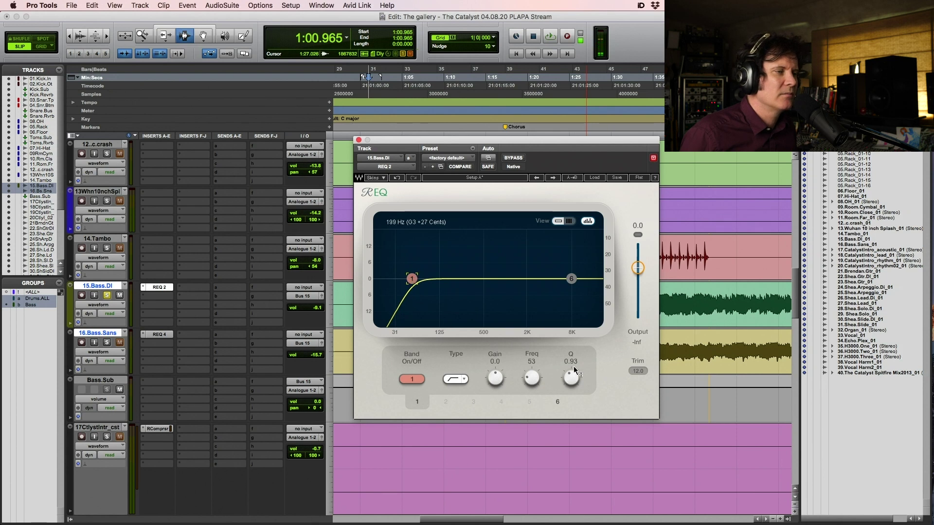
drag(572, 378, 571, 385)
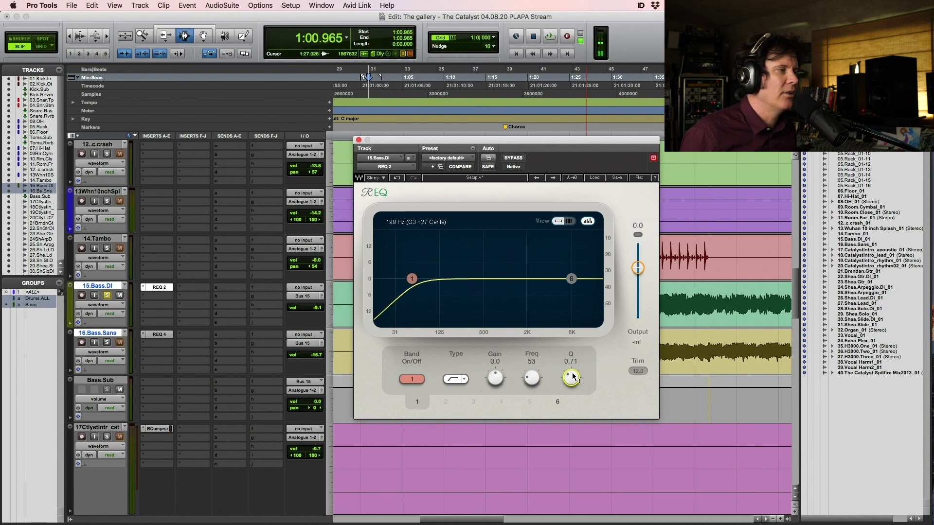
drag(417, 278, 409, 278)
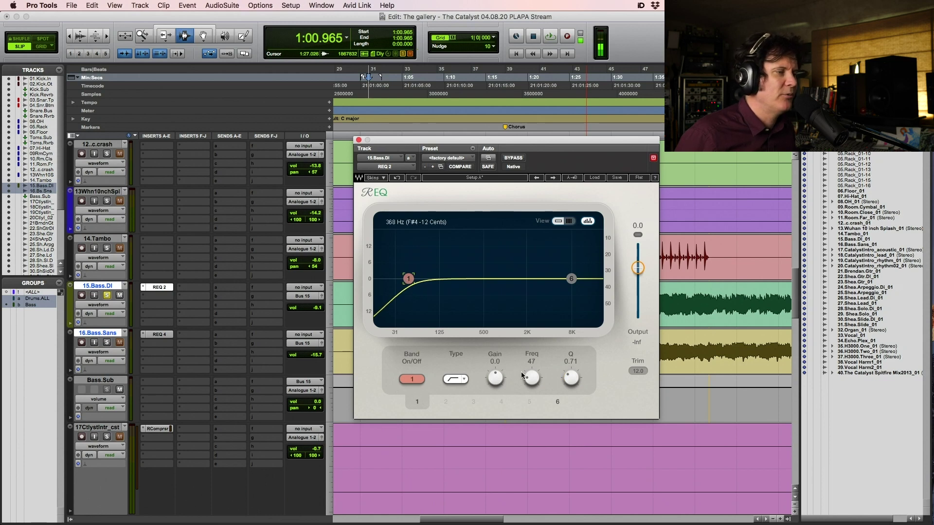
drag(409, 279, 406, 280)
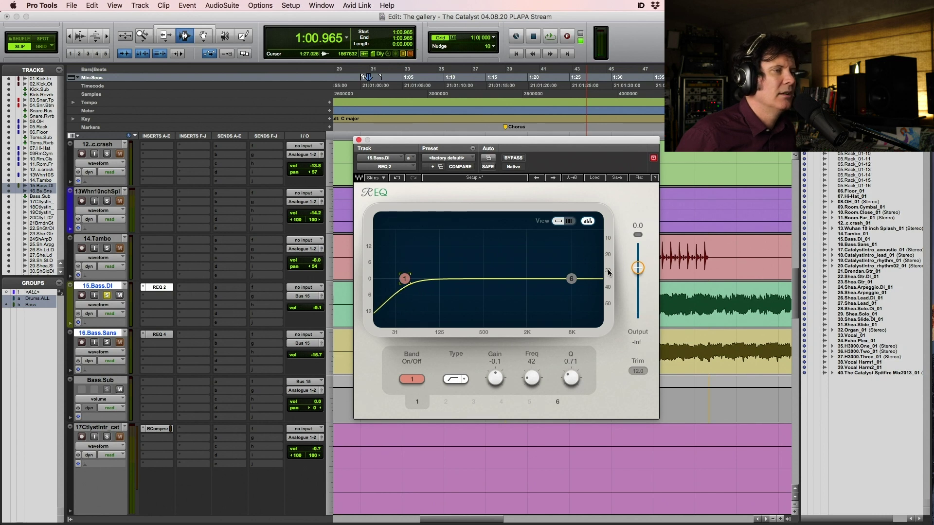
Step: Switch band 6 of the Bass.DI EQ to an active low-pass filter and lower it to 193 Hz during playback
click(571, 281)
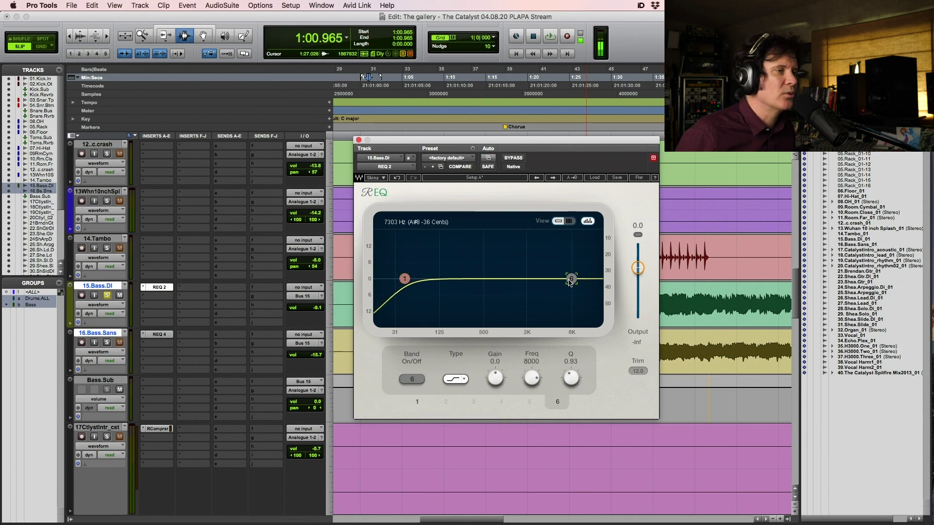
click(454, 383)
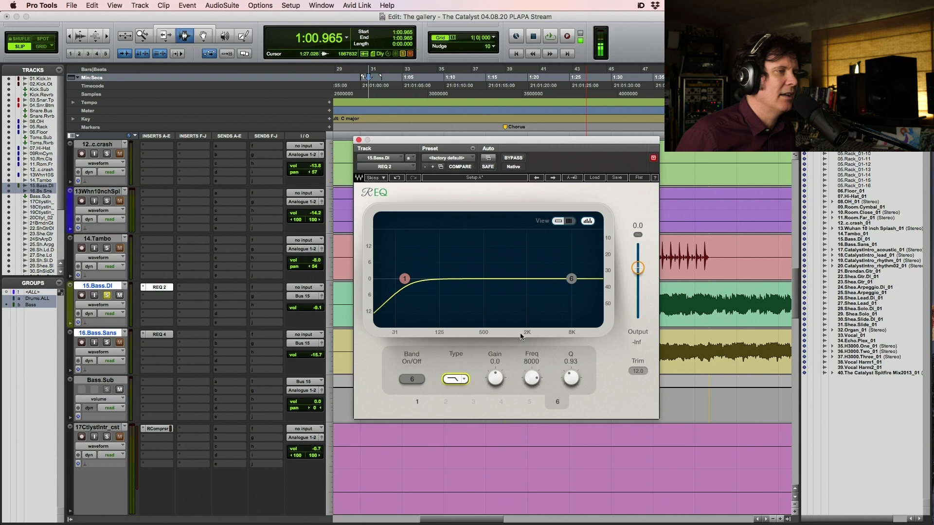
key(space)
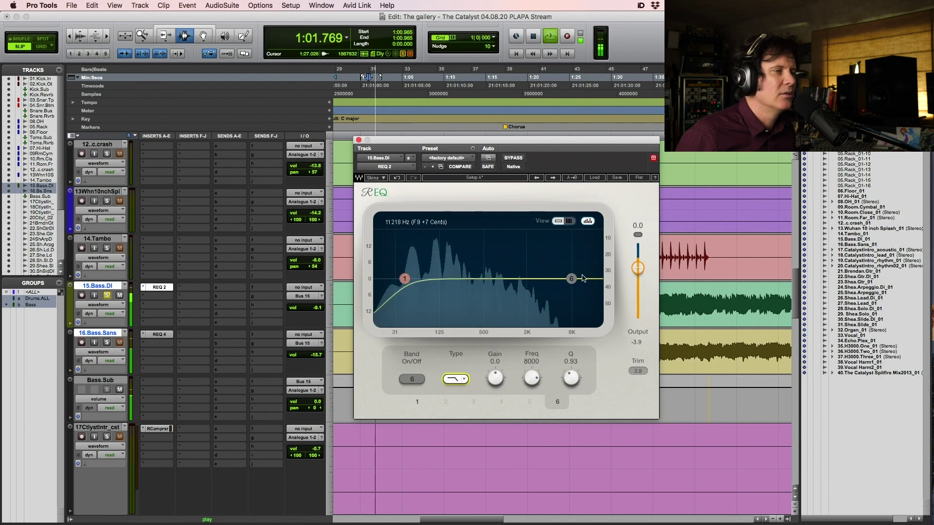
key(space)
click(409, 380)
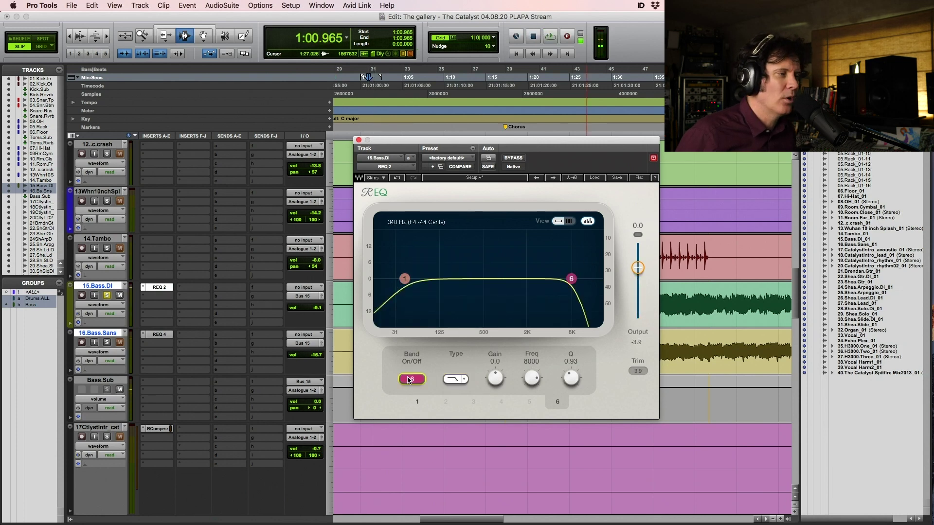
key(space)
drag(571, 279, 453, 281)
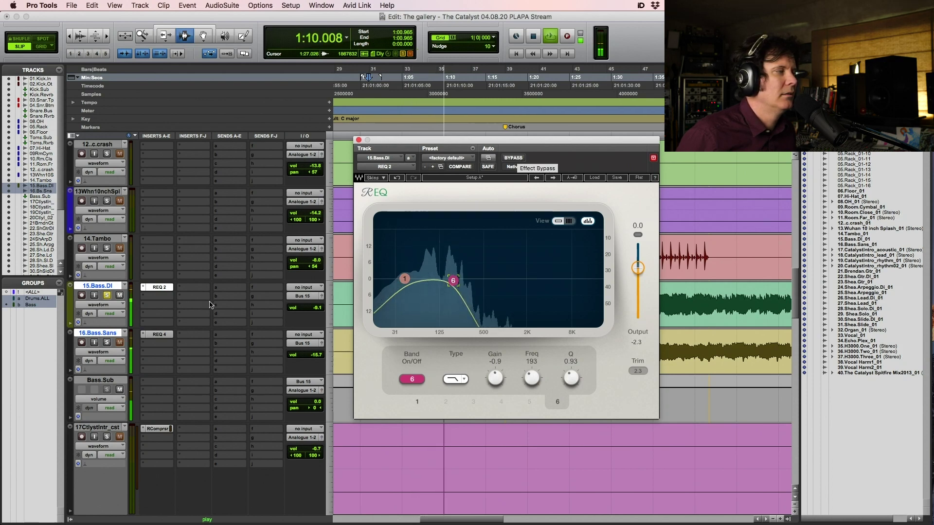
key(space)
Step: Solo Bass.Sans together with Bass.DI and play both, comparing the sound with their EQs active and bypassed
click(107, 344)
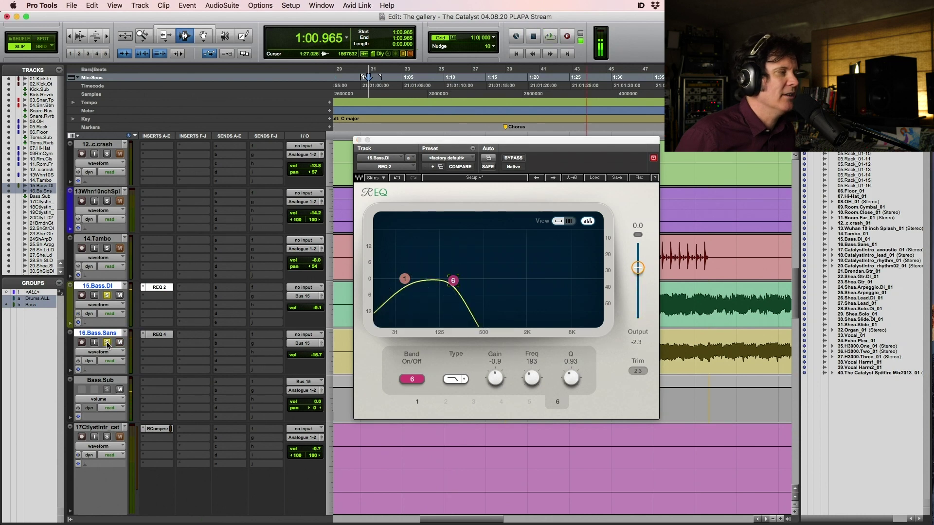
key(space)
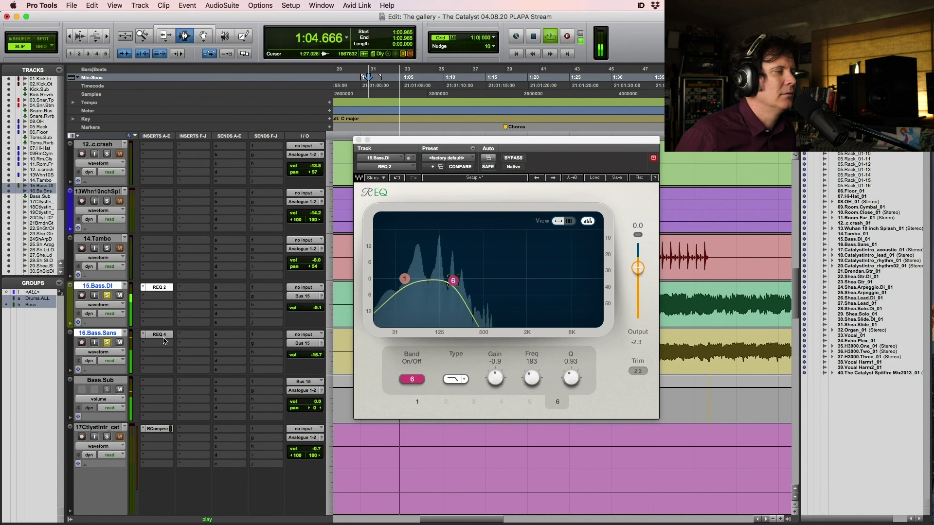
key(space)
key(space)
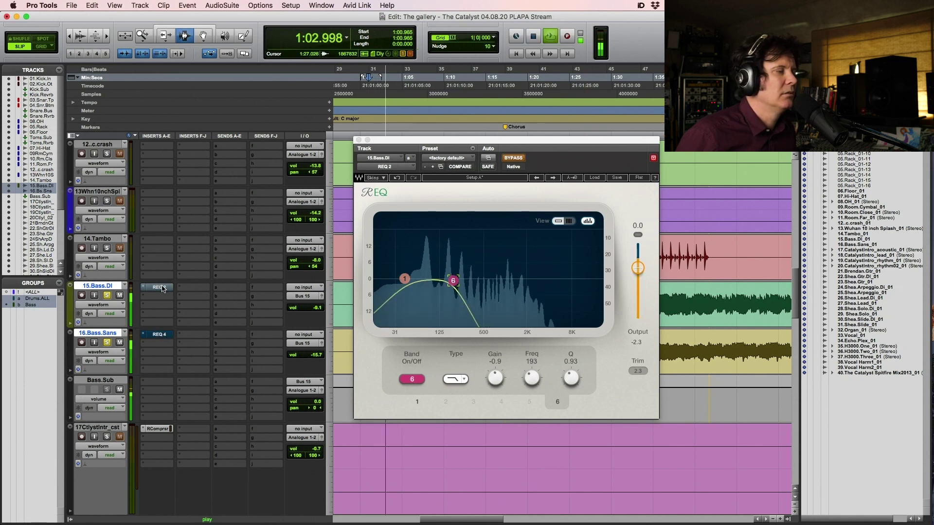
Step: Raise the Bass.Sans EQ output to 1.1 dB, reactivate both bass EQs, and lower the Bass.DI track volume to -6.5 dB
drag(635, 274, 634, 272)
click(160, 334)
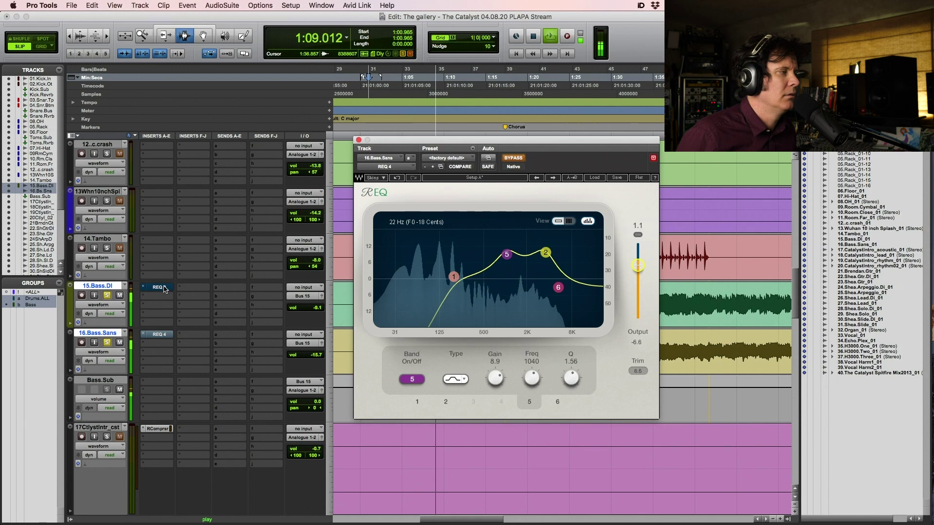
click(164, 338)
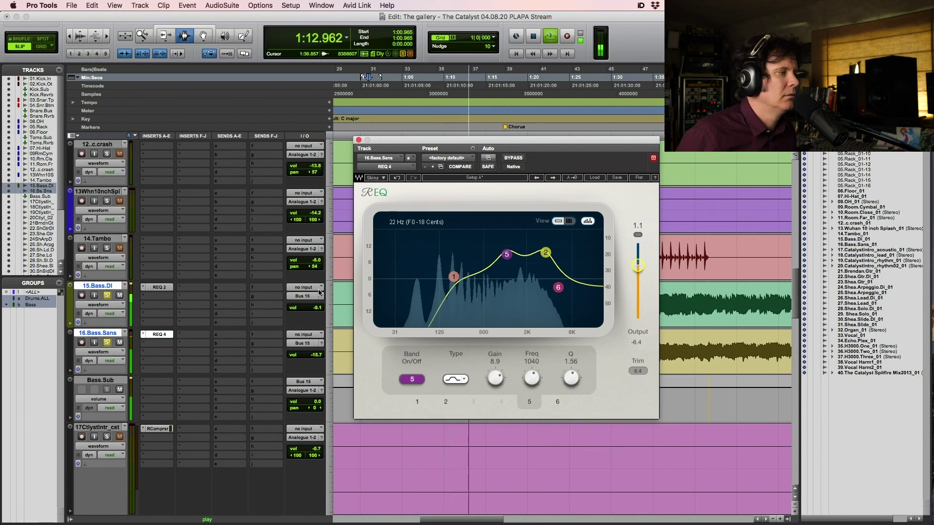
drag(317, 308, 316, 305)
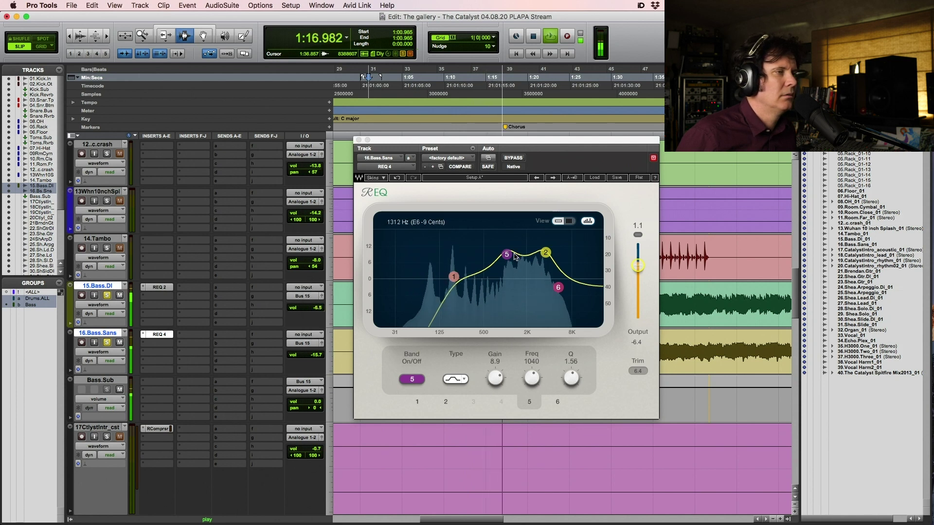
Step: On the Bass.Sans EQ, set band 2 to a 7.8 dB boost at 3561 Hz and slightly reduce band 5
drag(546, 253, 547, 255)
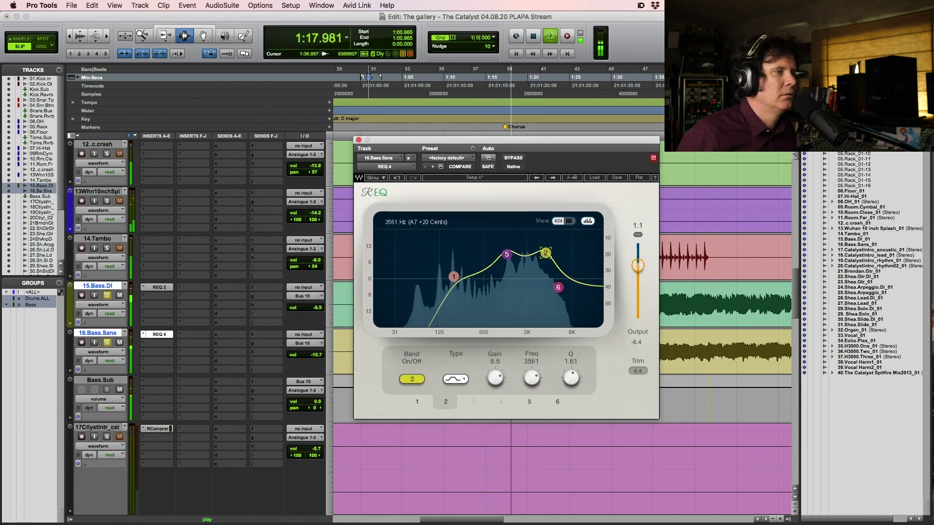
click(506, 255)
drag(546, 255, 545, 258)
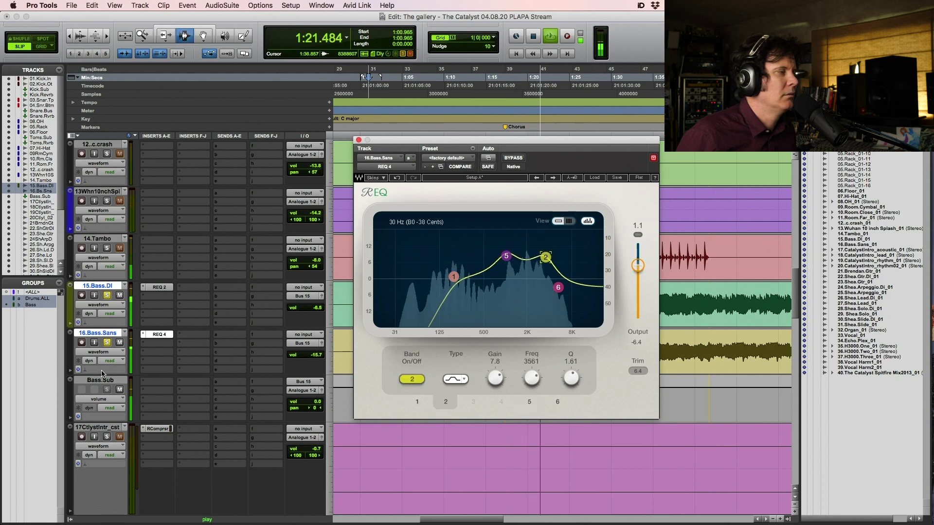
Step: Compare the playing basses with the Bass.DI and Bass.Sans EQs bypassed and active
super+click(162, 334)
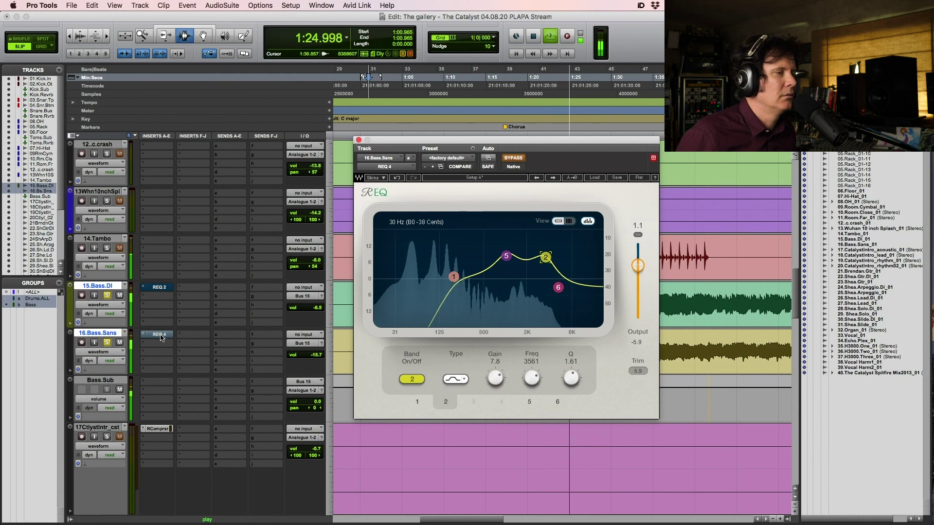
super+click(162, 336)
super+click(159, 288)
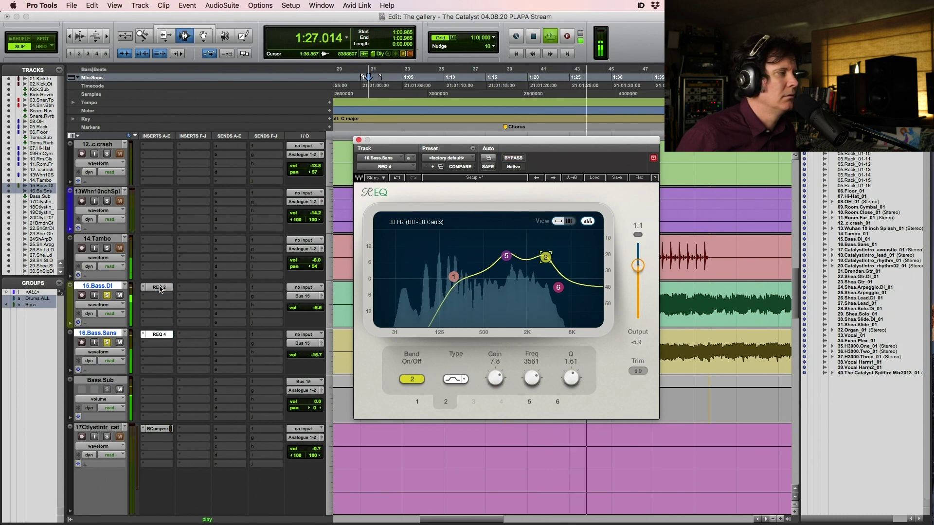
Step: Set band 5 of the Bass.Sans EQ to an 8.2 dB boost at 1213 Hz, comparing both bass EQs bypassed and active during playback
drag(506, 256, 512, 255)
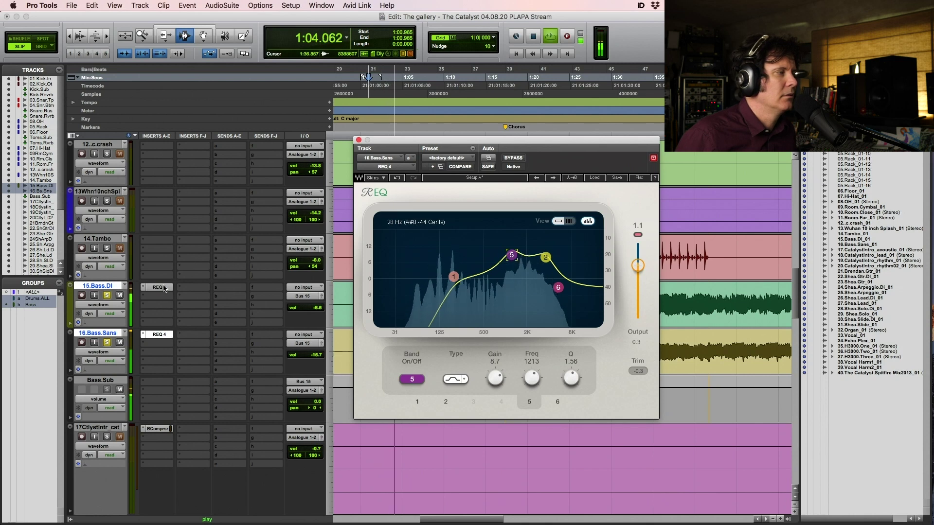
super+click(164, 334)
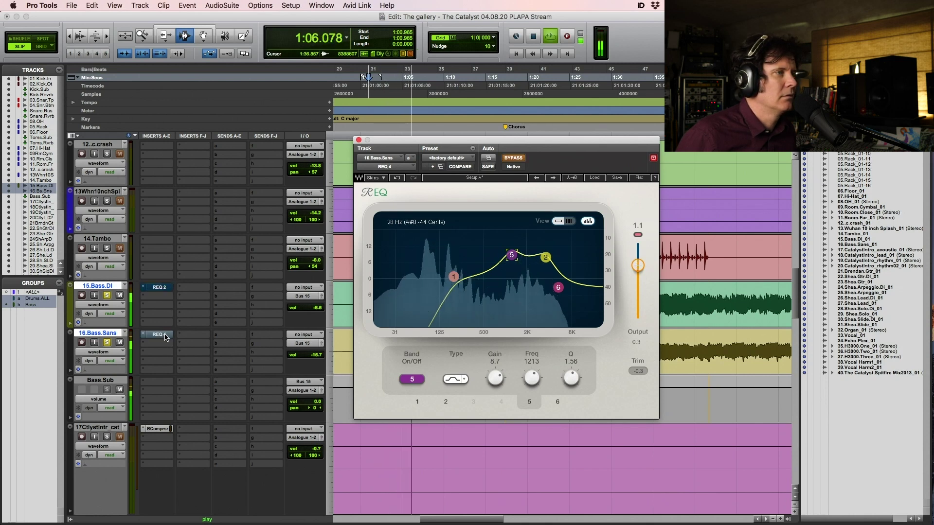
super+click(164, 334)
super+click(164, 291)
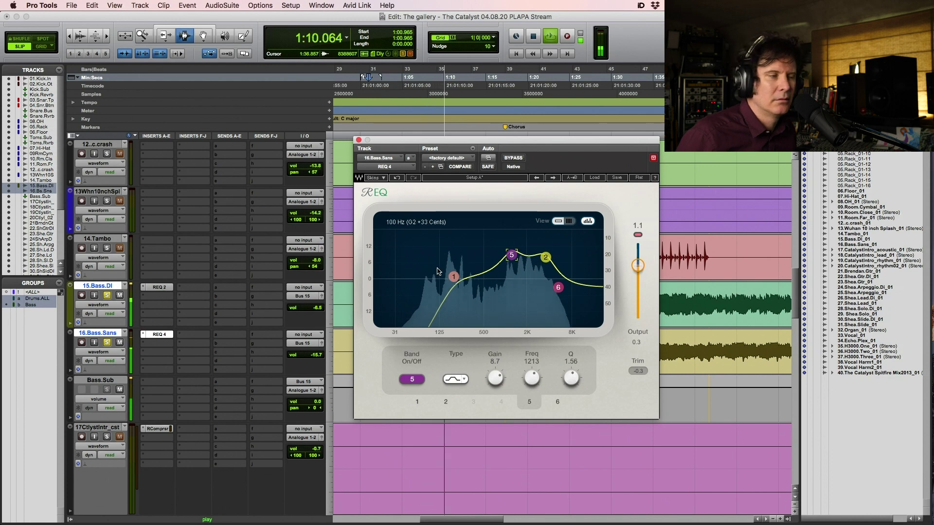
drag(511, 255, 513, 258)
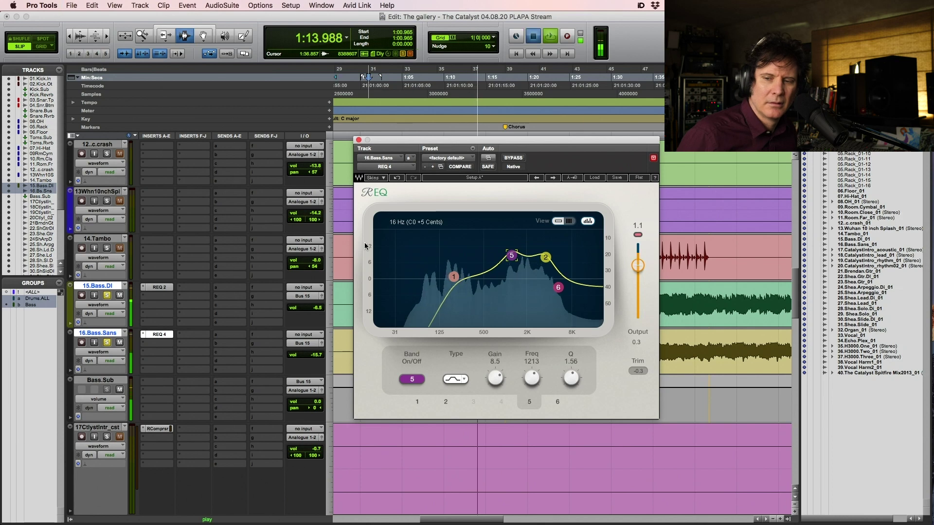
key(space)
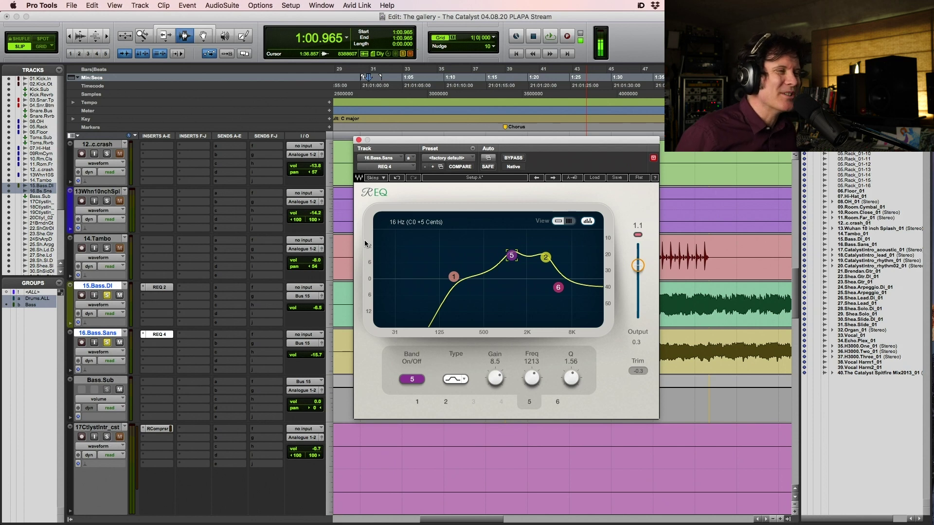
drag(511, 255, 511, 257)
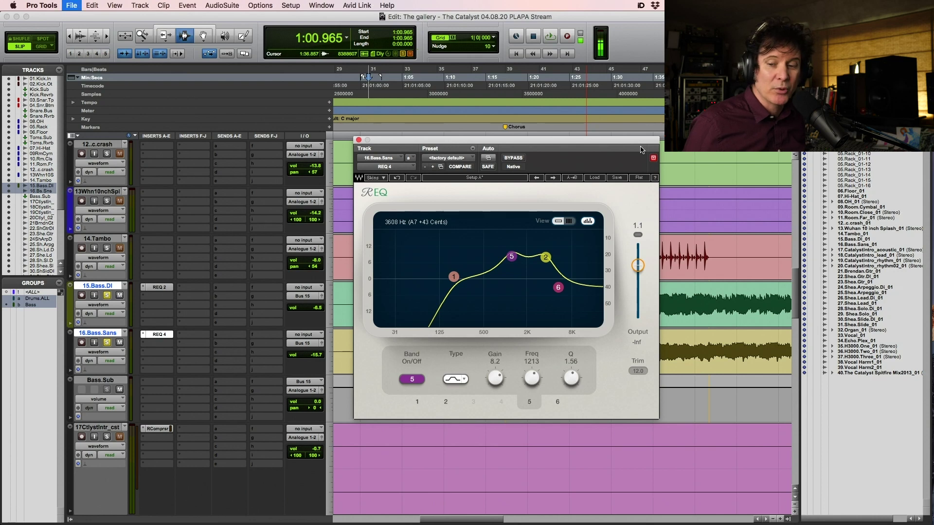
Step: Solo the drum tracks along with the basses, move the EQ window clear of the bass tracks, and play the combination
click(106, 249)
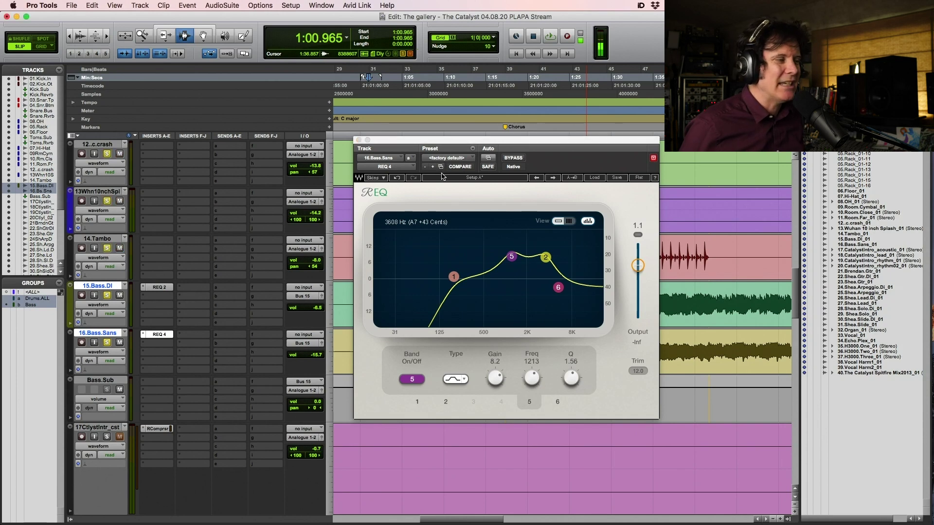
drag(435, 143, 369, 17)
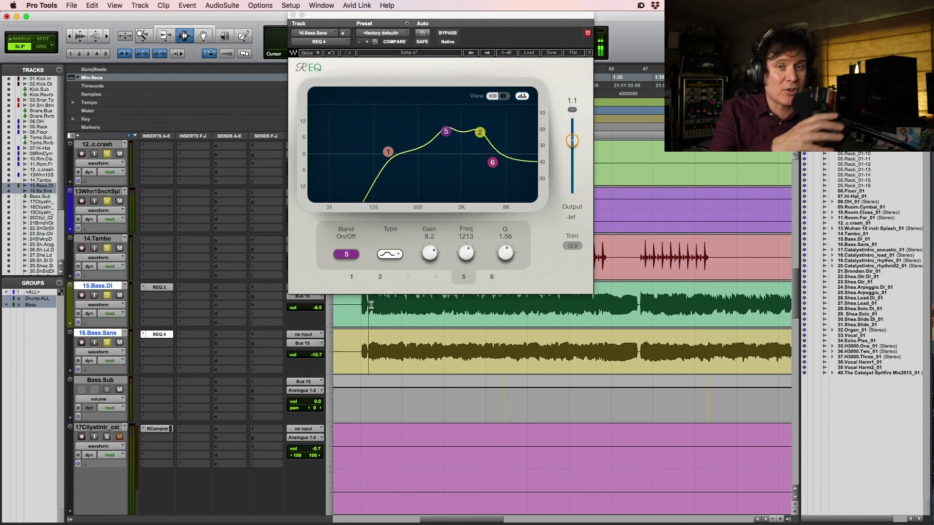
click(369, 305)
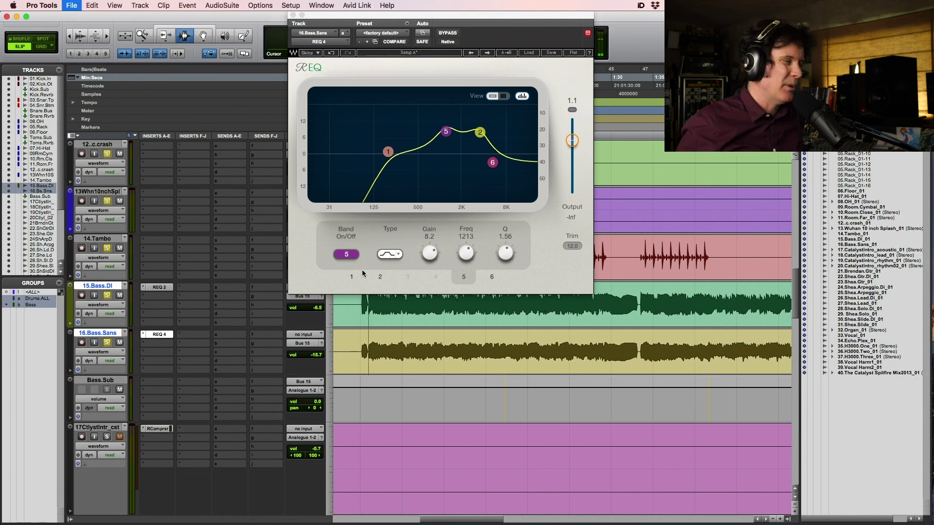
key(space)
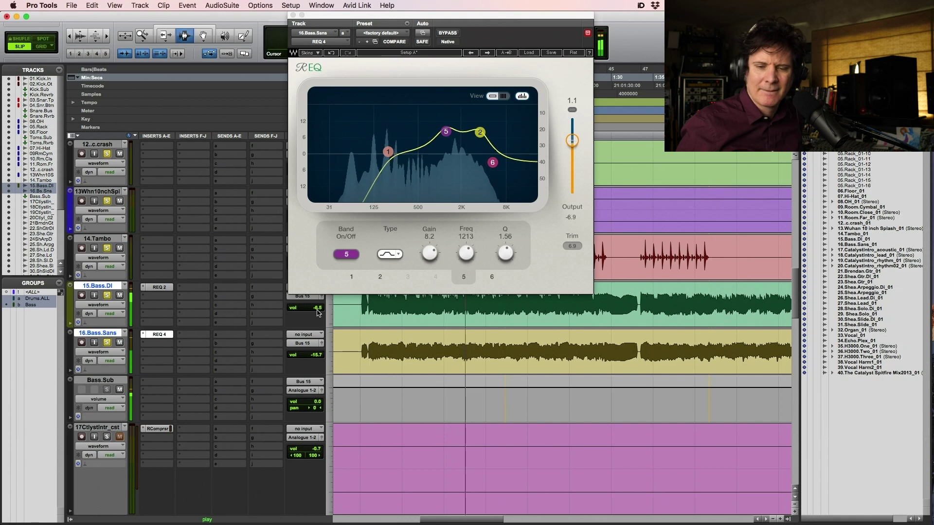
key(space)
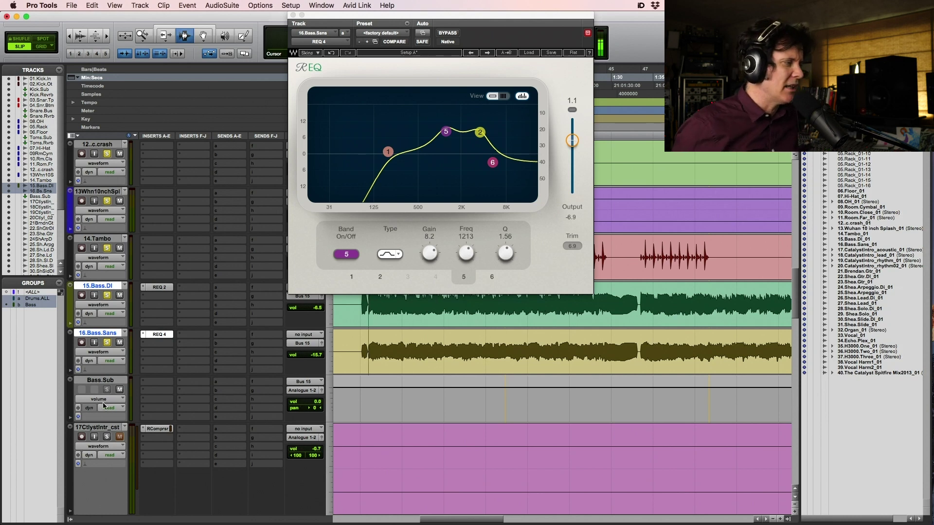
Step: Insert the mono RVox compressor in the first insert slot of Bass.Sub
click(155, 385)
mouse_move(160, 383)
mouse_move(276, 61)
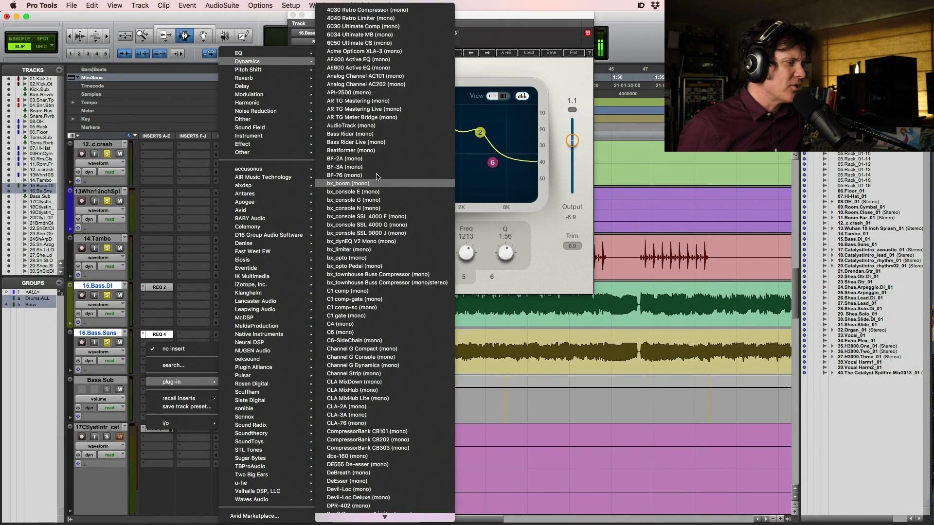
scroll(437, 326, down, 15)
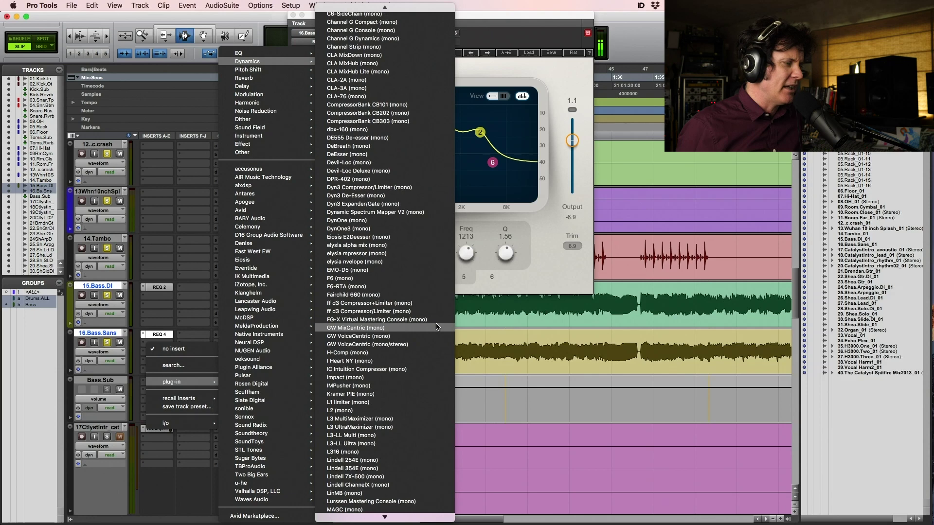
scroll(437, 325, down, 20)
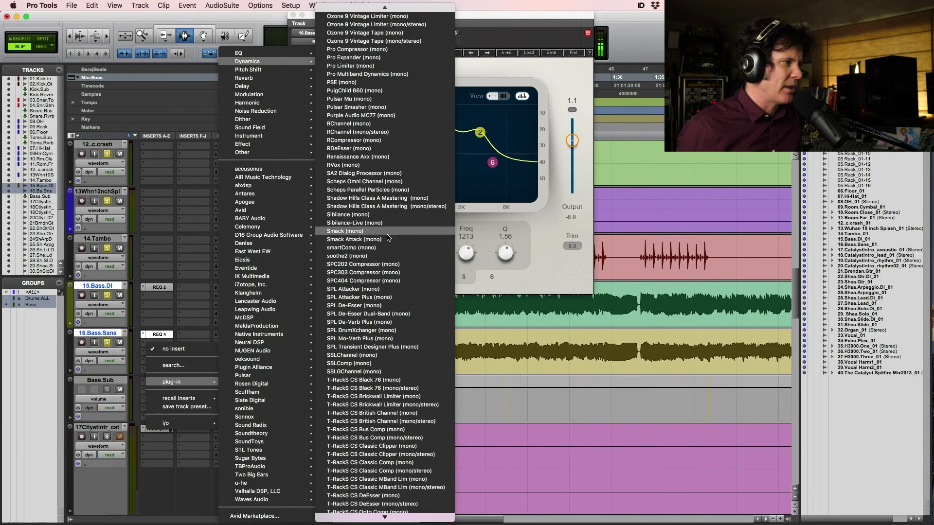
click(415, 167)
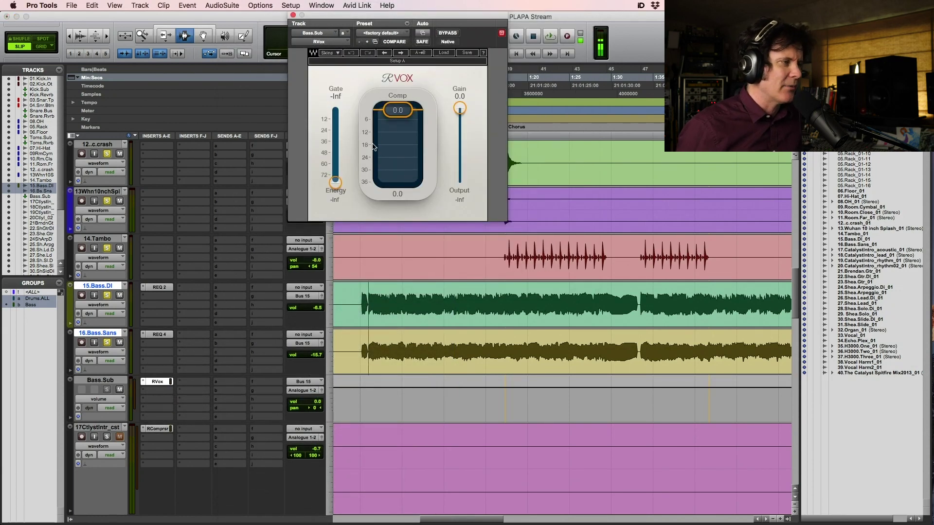
Step: Lower the RVox compression on Bass.Sub to -9.1 while playing the drums and basses
key(space)
drag(398, 123, 398, 125)
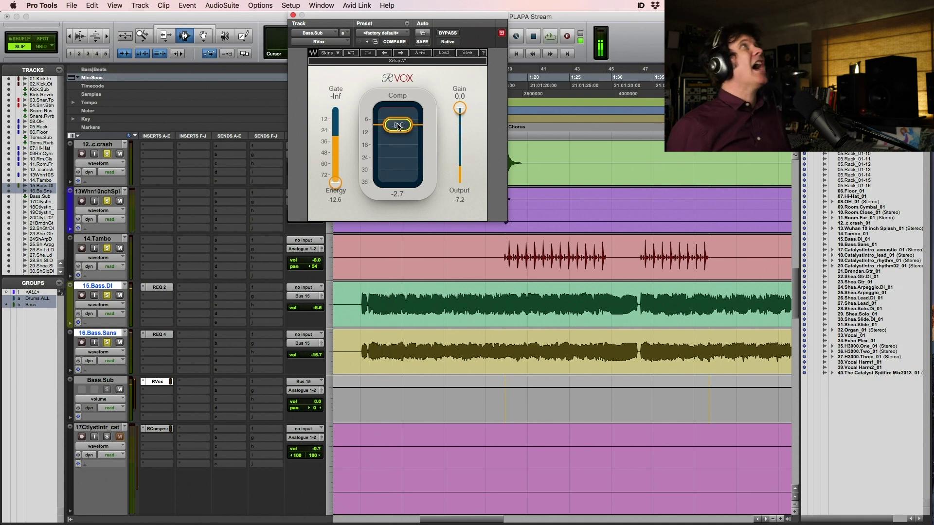
key(space)
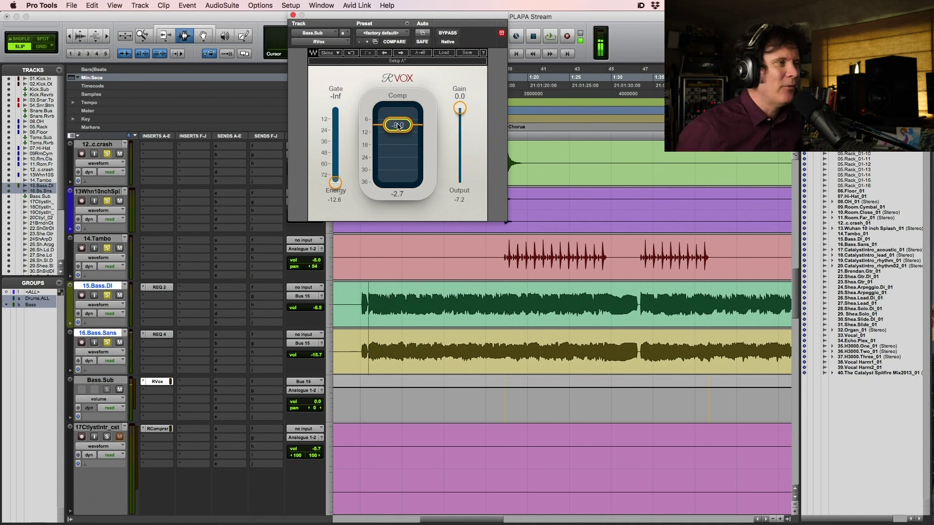
key(space)
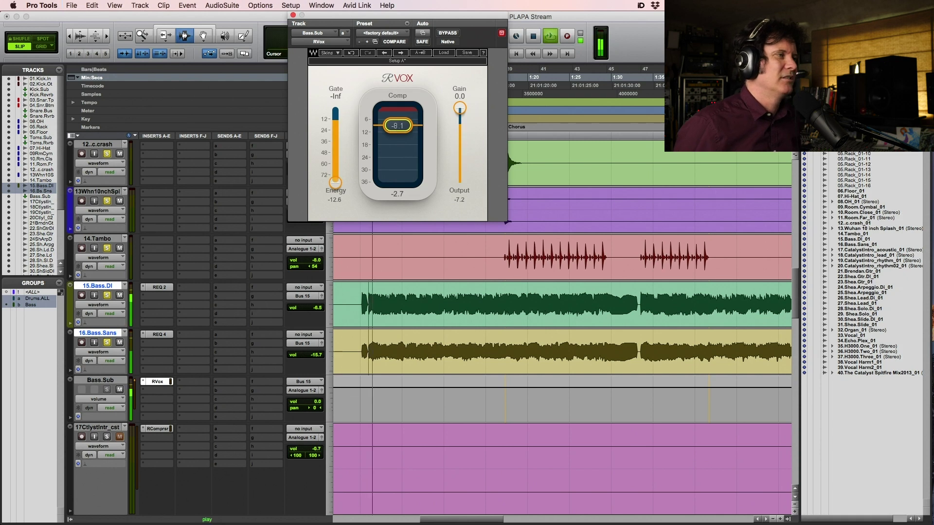
drag(398, 127, 398, 128)
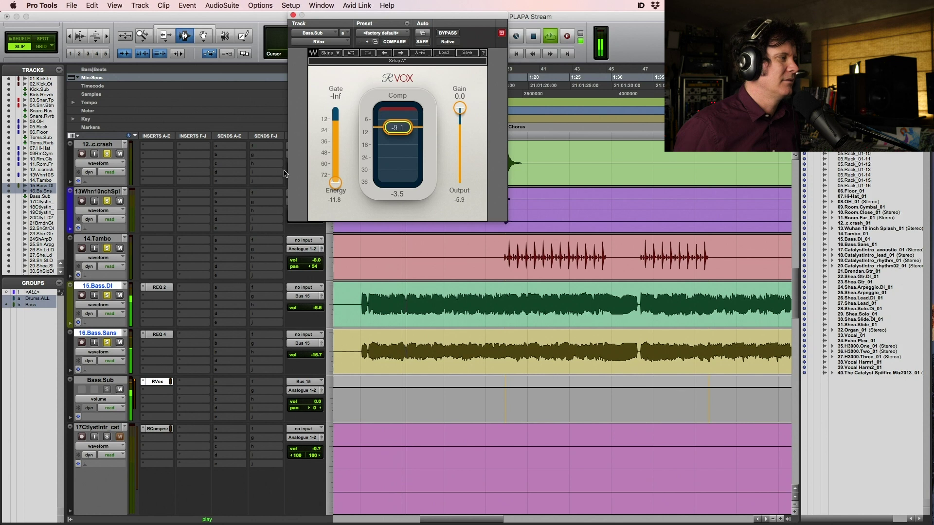
Step: Unsolo the drum tracks and replay the compressed basses on their own
click(107, 250)
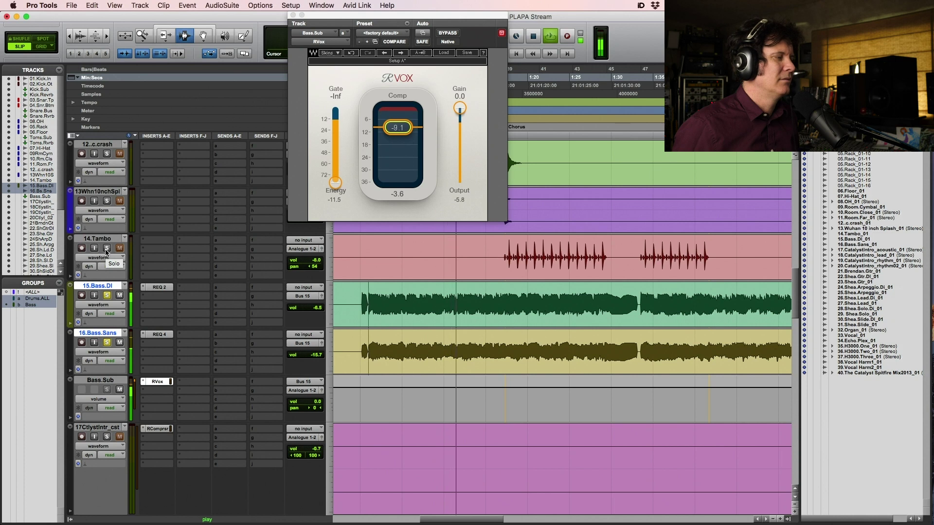
key(space)
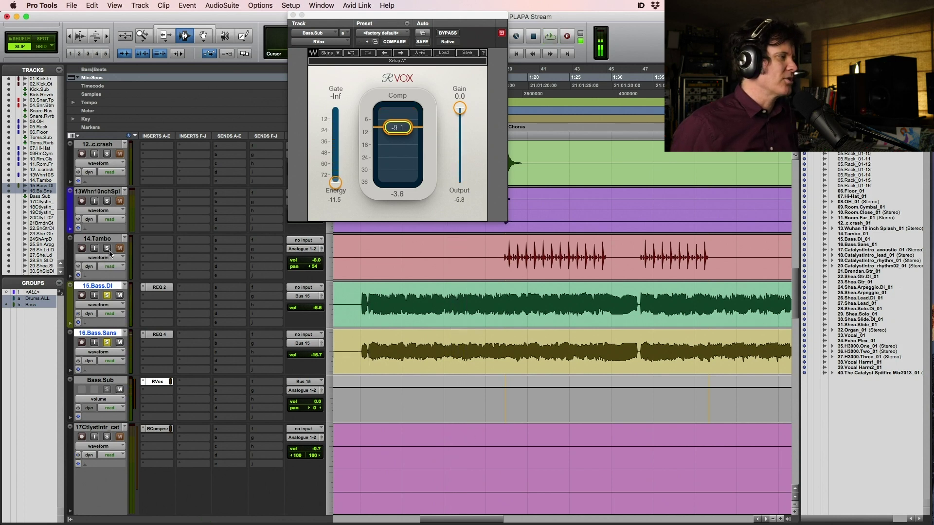
key(space)
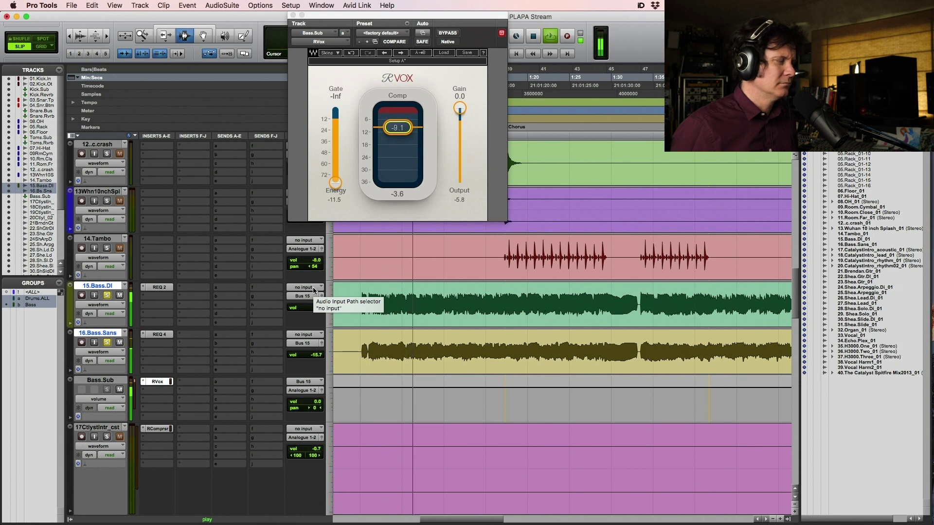
Step: Insert a mono REQ 2 equalizer after RVox on Bass.Sub
click(154, 393)
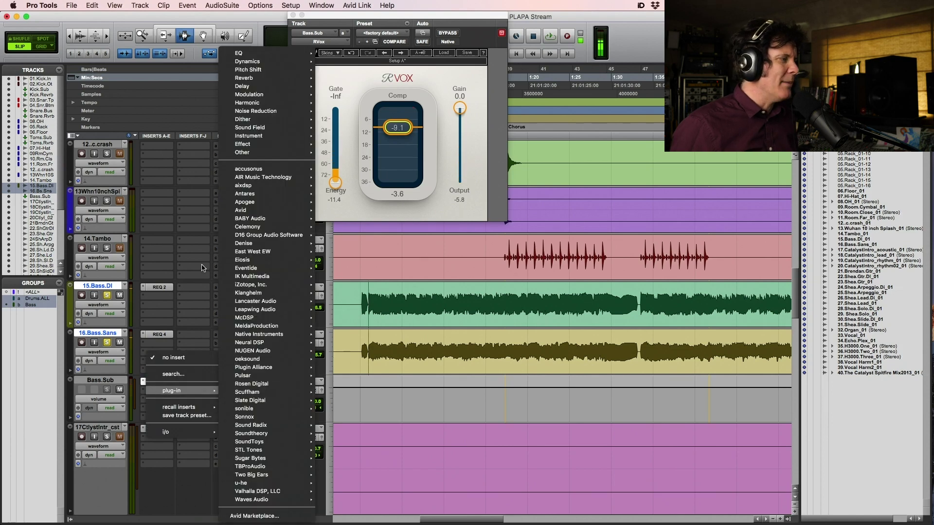
click(203, 269)
click(161, 393)
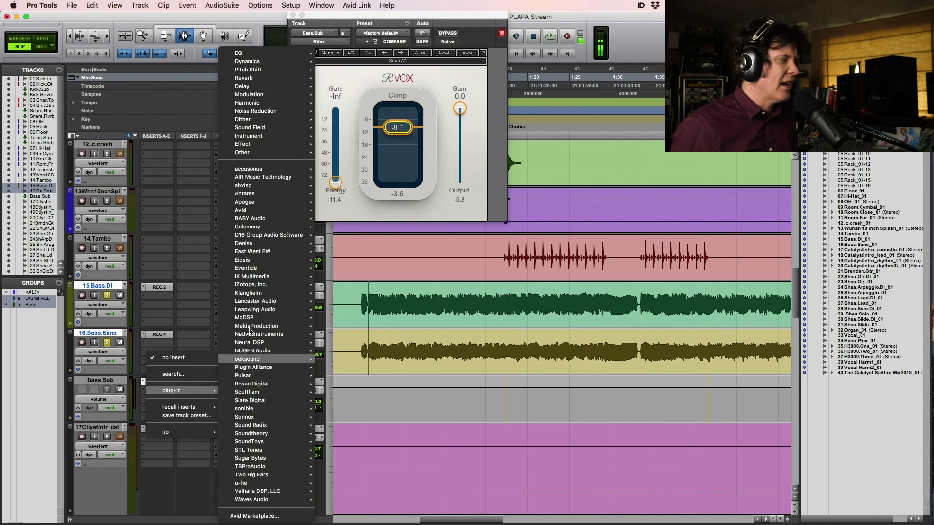
mouse_move(239, 53)
scroll(385, 340, down, 10)
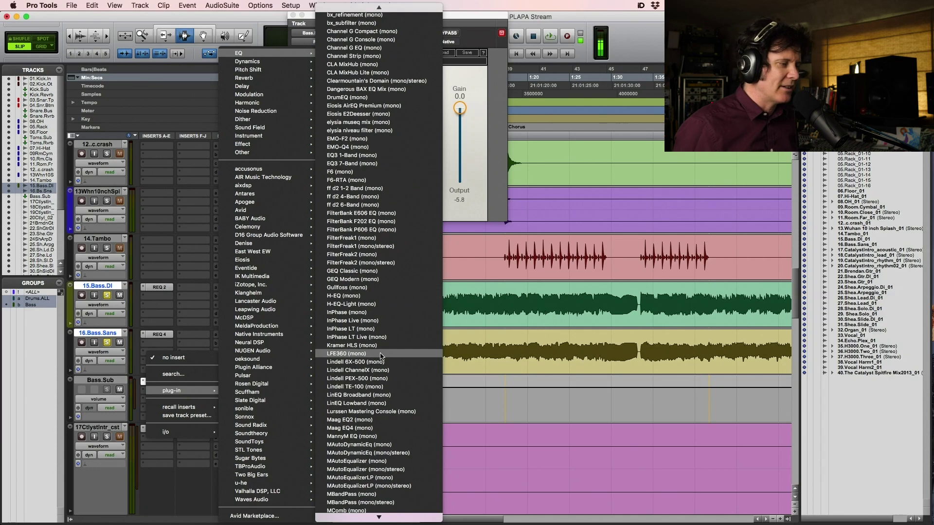
scroll(381, 357, down, 8)
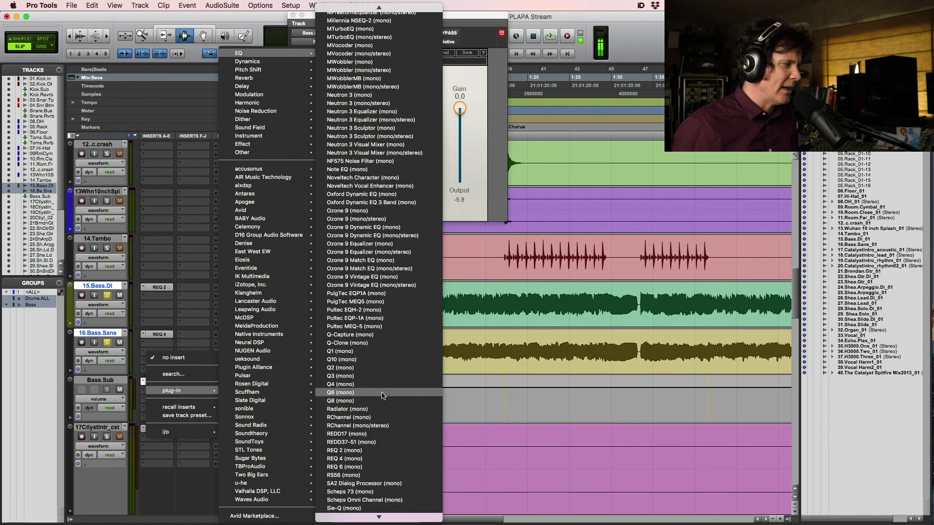
click(379, 452)
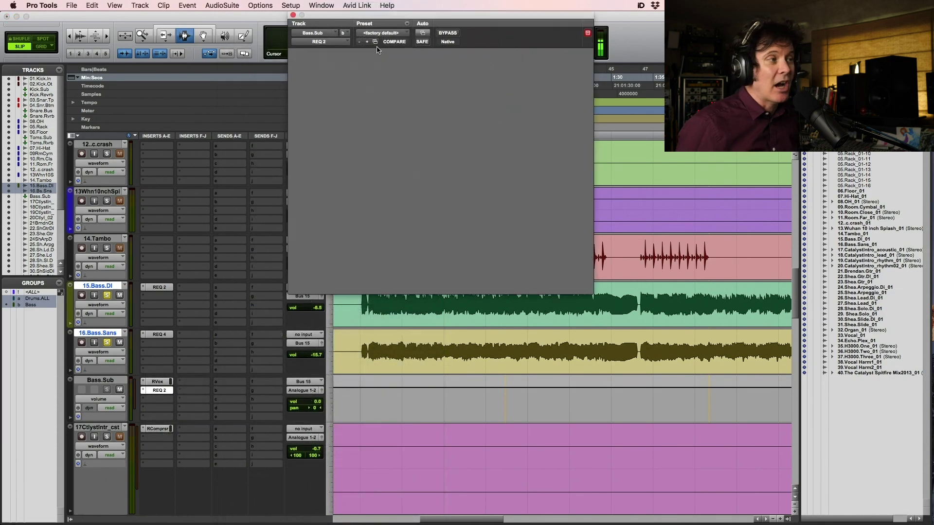
Step: Activate the band 1 high-pass filter on the Bass.Sub EQ and set it to 54 Hz with a Q of 0.71
click(346, 254)
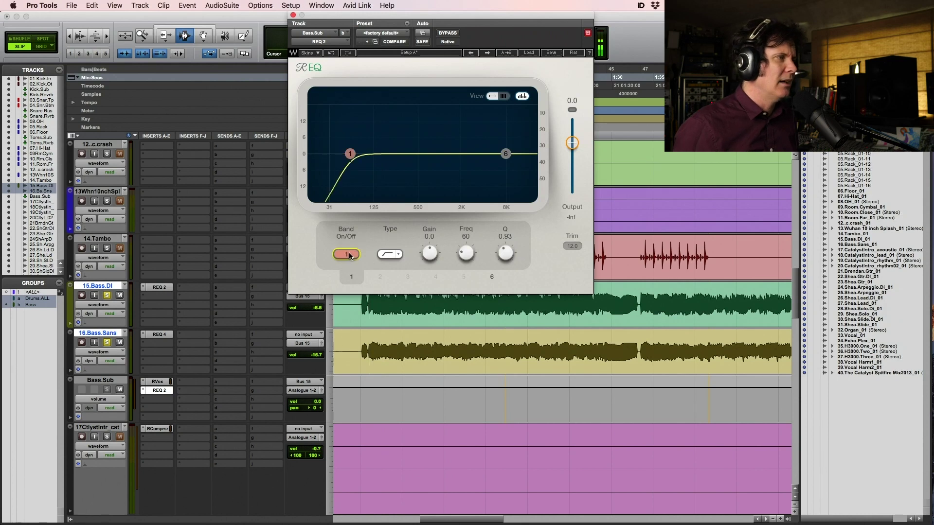
drag(350, 154, 349, 154)
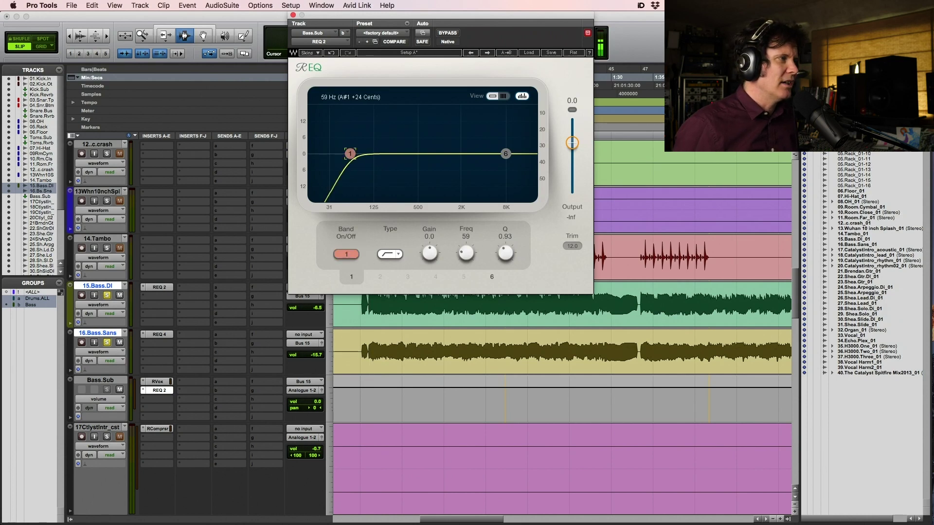
drag(506, 252, 506, 263)
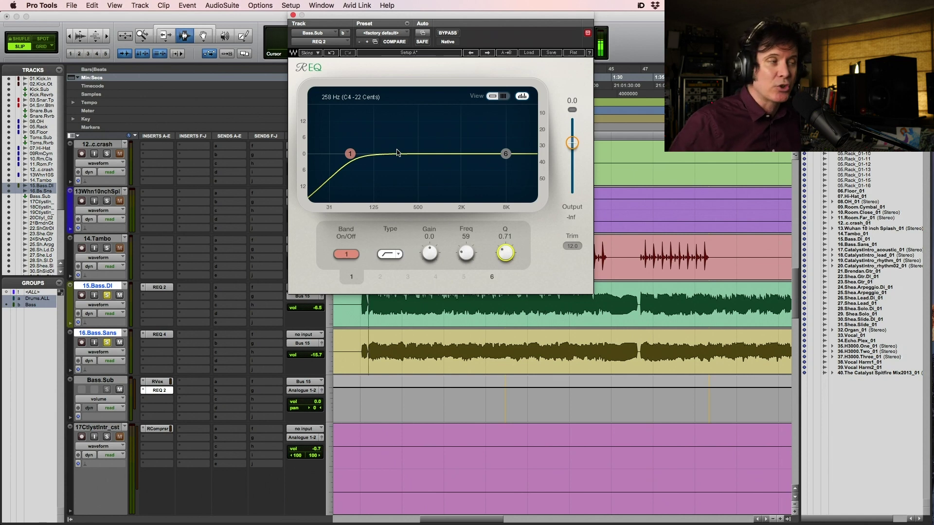
key(space)
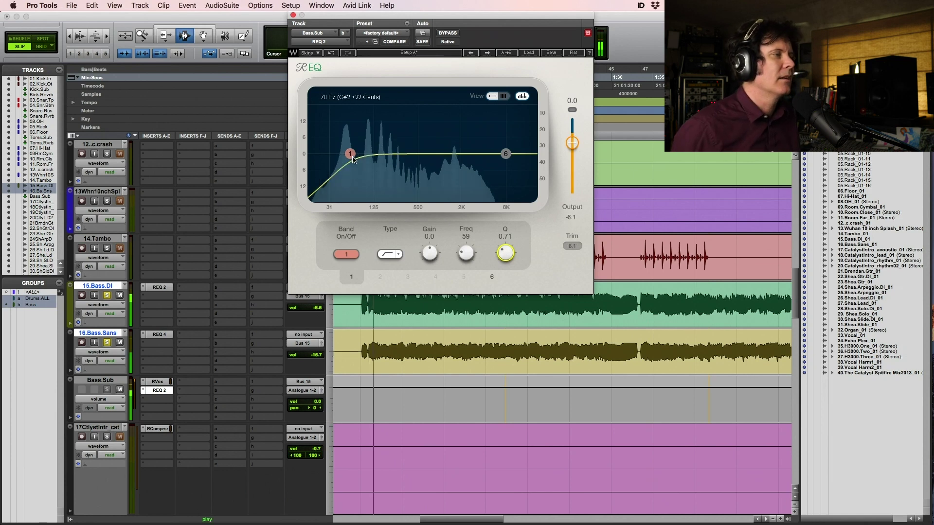
drag(349, 153, 346, 154)
key(space)
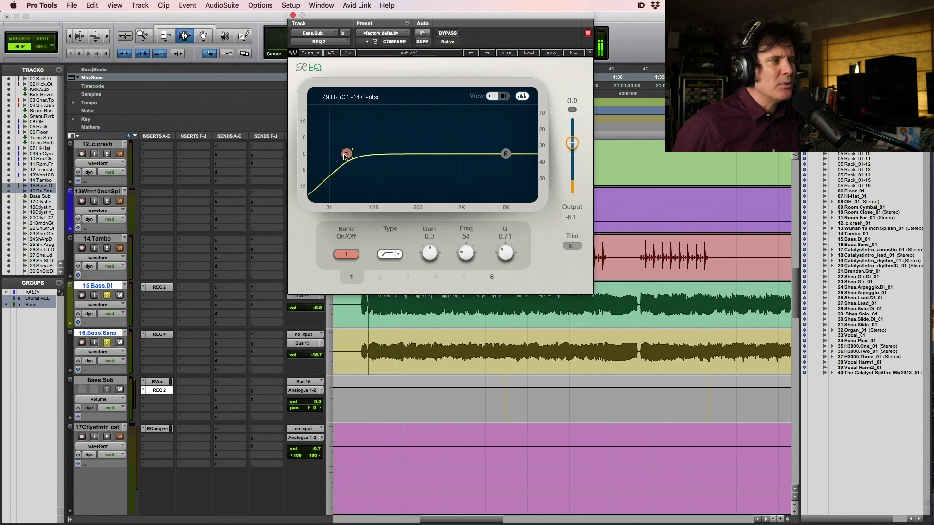
Step: Insert the mono Waves RBass plug-in after REQ 2 on Bass.Sub
click(145, 402)
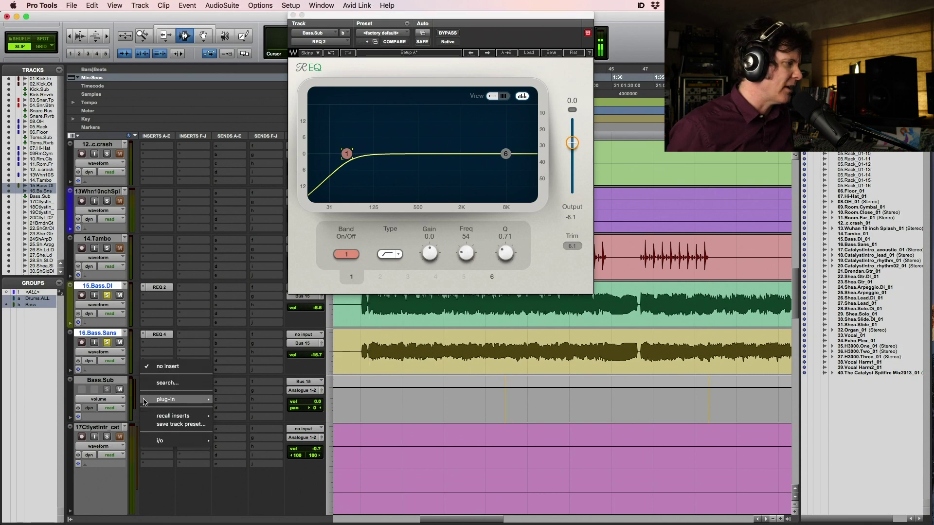
mouse_move(165, 399)
mouse_move(284, 152)
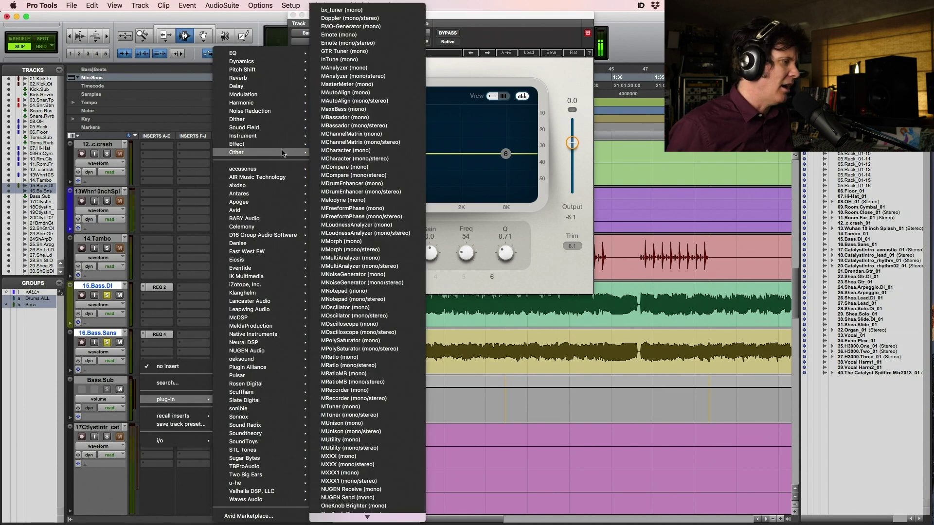
mouse_move(263, 501)
scroll(329, 470, down, 2)
scroll(328, 469, down, 20)
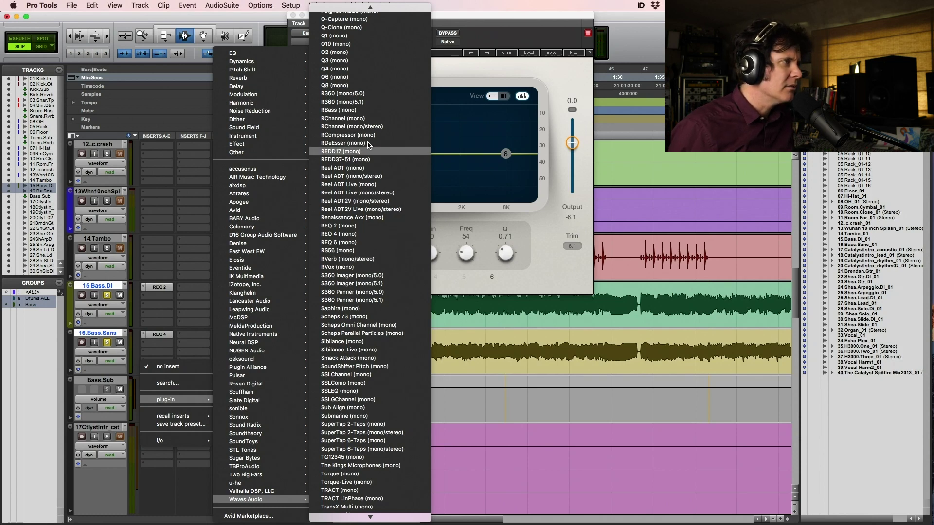
click(368, 109)
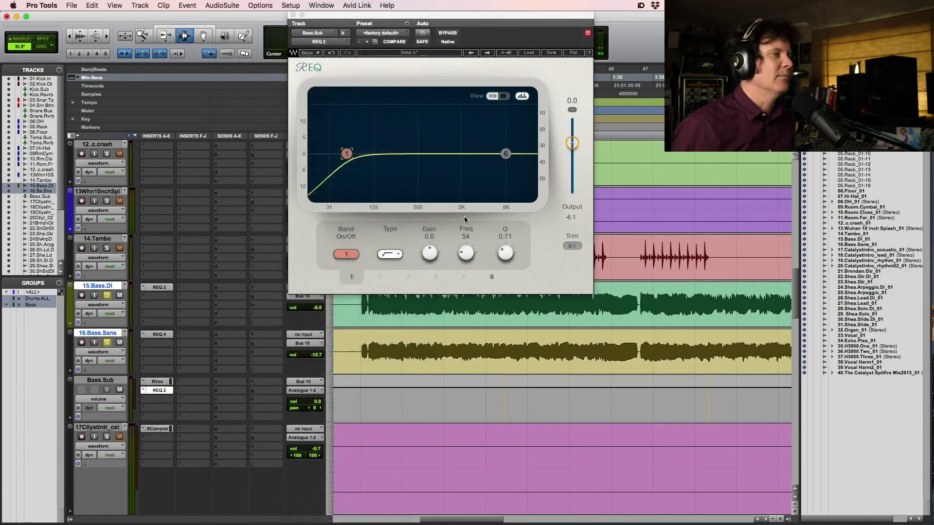
Step: Set the RBass intensity on Bass.Sub to -11.5 and play the basses through it
drag(401, 153, 401, 172)
key(space)
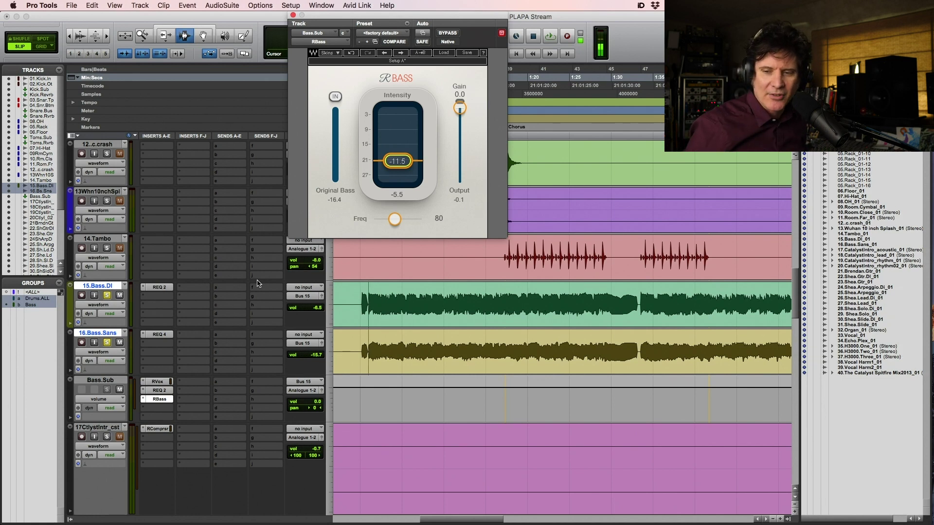
key(space)
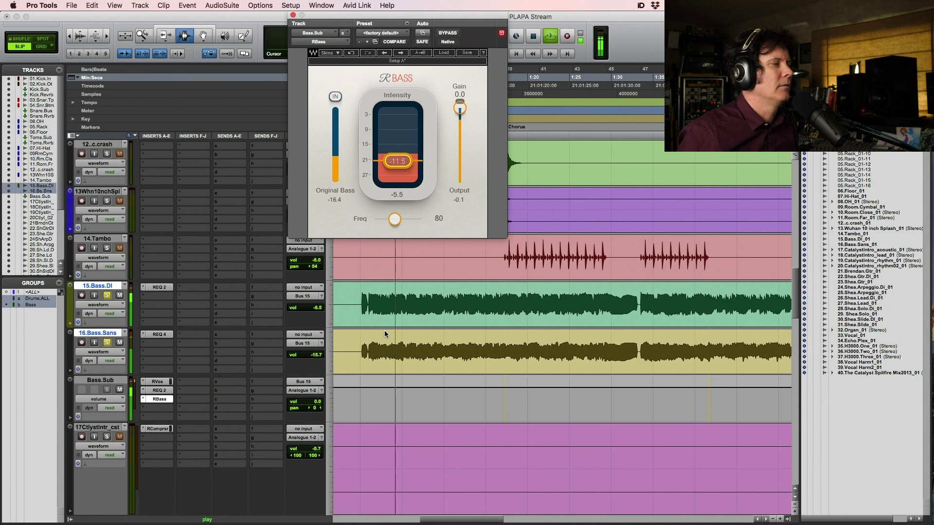
Step: Solo the drum tracks plus the 21.Brendan.Gtr and 23.Shea.Gtr guitars alongside the bass, and play them together
click(107, 154)
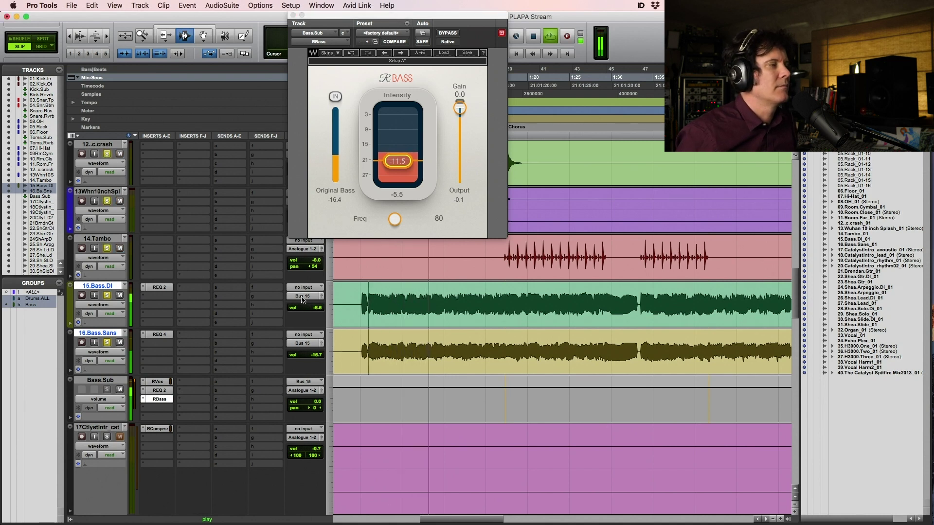
key(space)
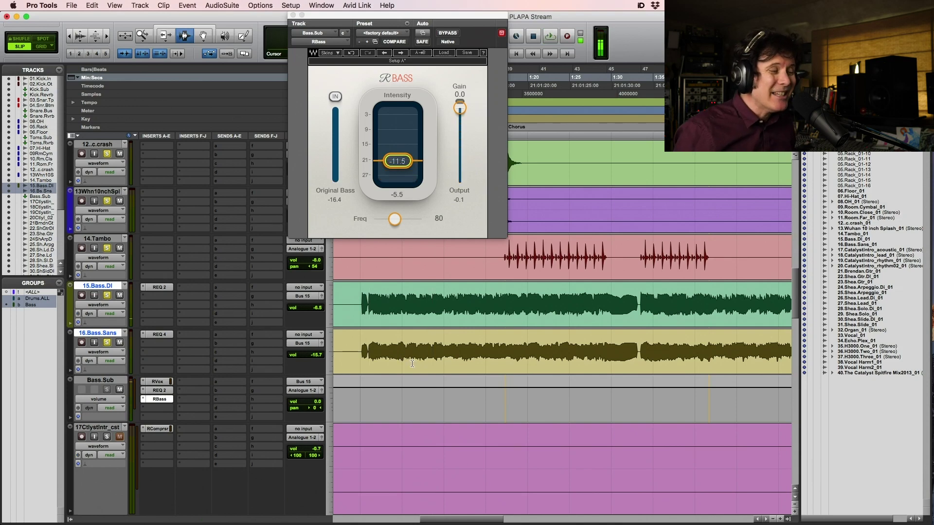
scroll(413, 364, down, 6)
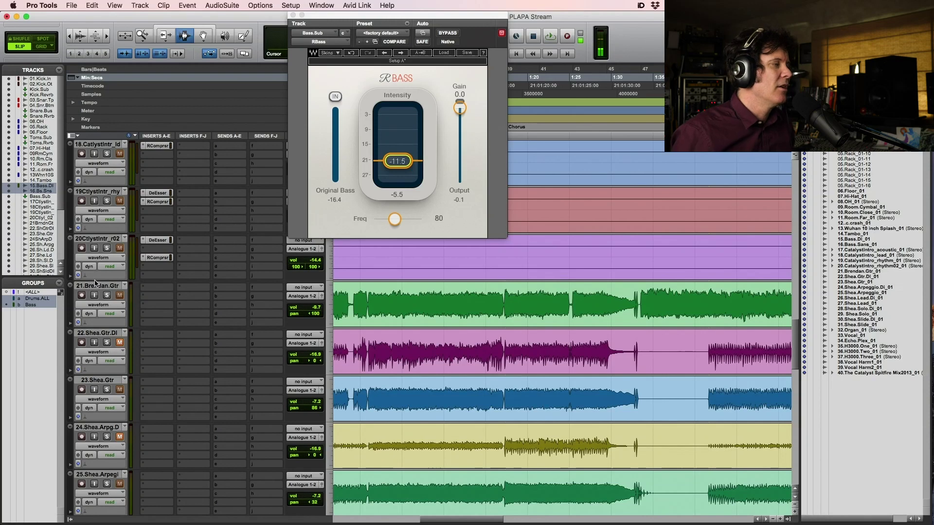
click(107, 389)
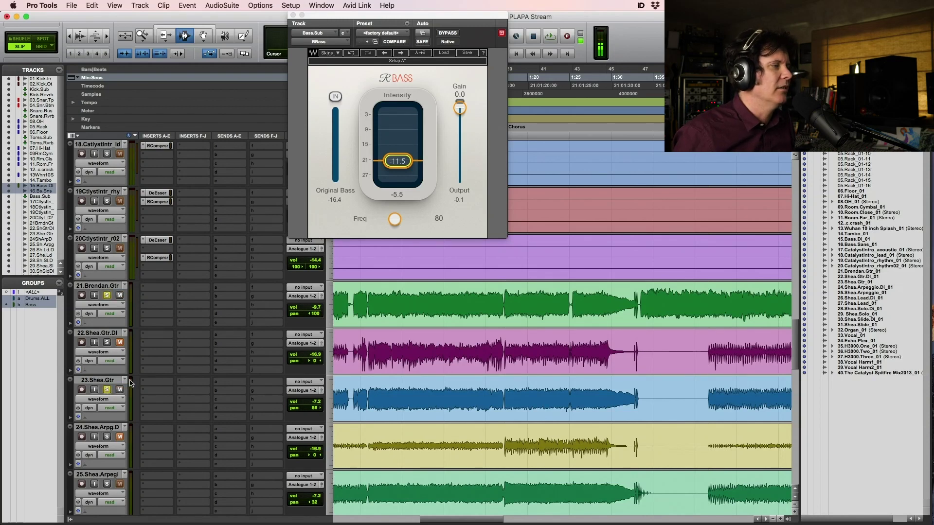
key(space)
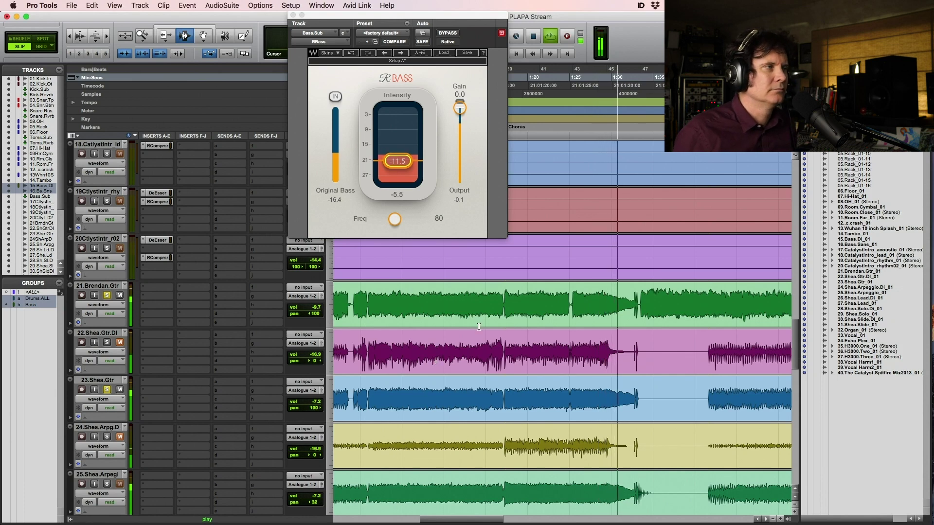
Step: Lower the RBass intensity on Bass.Sub to -13.7 and play the mix again
scroll(568, 373, up, 3)
scroll(568, 373, up, 6)
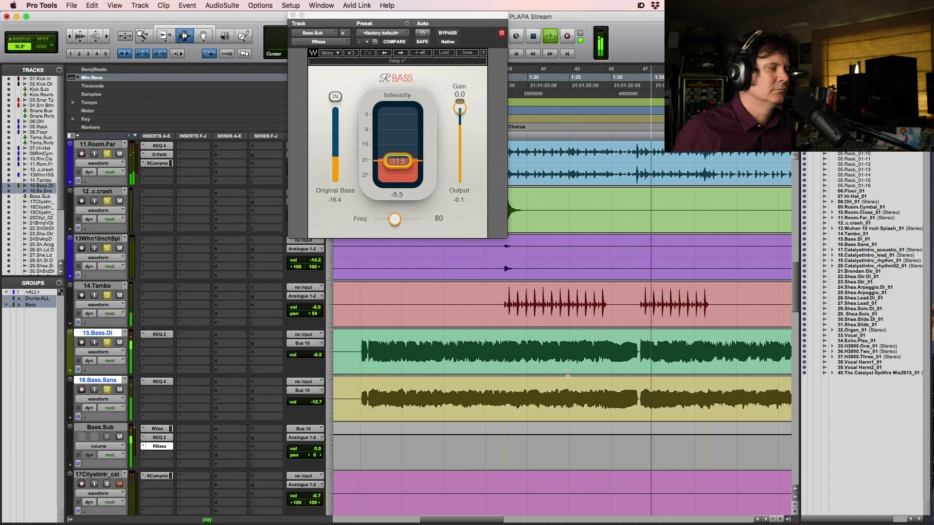
drag(398, 161, 401, 164)
key(space)
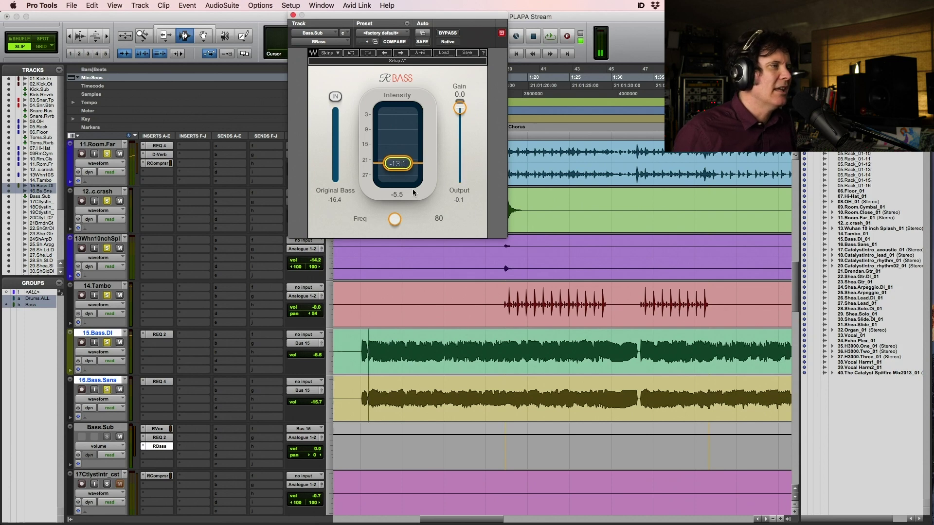
drag(397, 163, 398, 166)
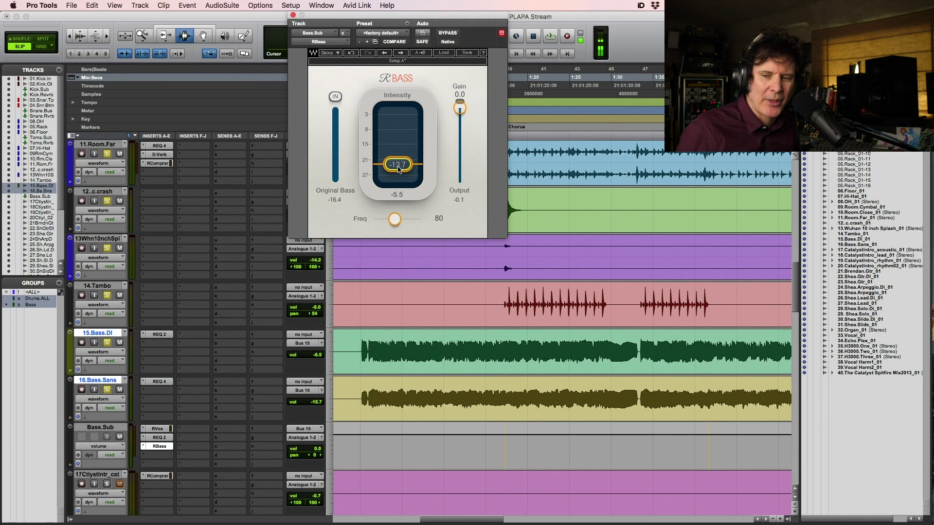
key(space)
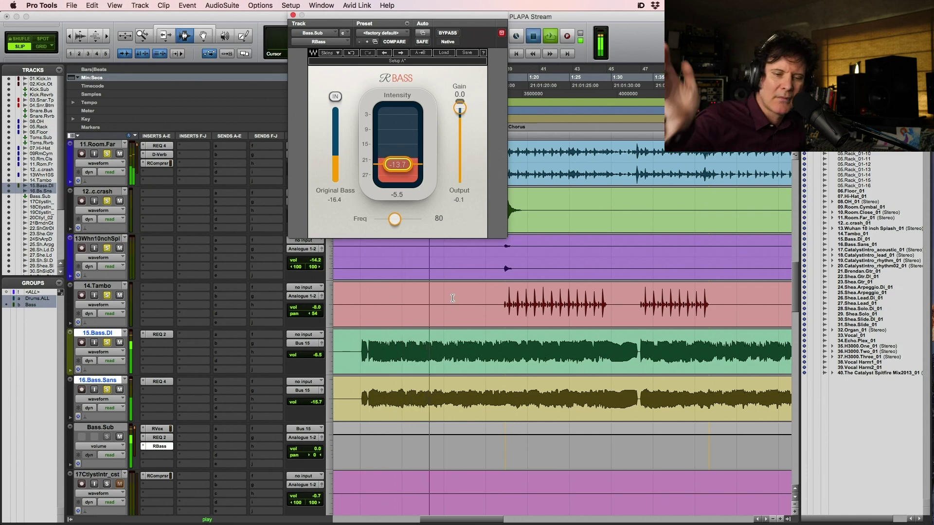
Step: Move the RBass window clear of the tracks and play the song from about 0:42 on the 06.Floor track
scroll(465, 305, up, 10)
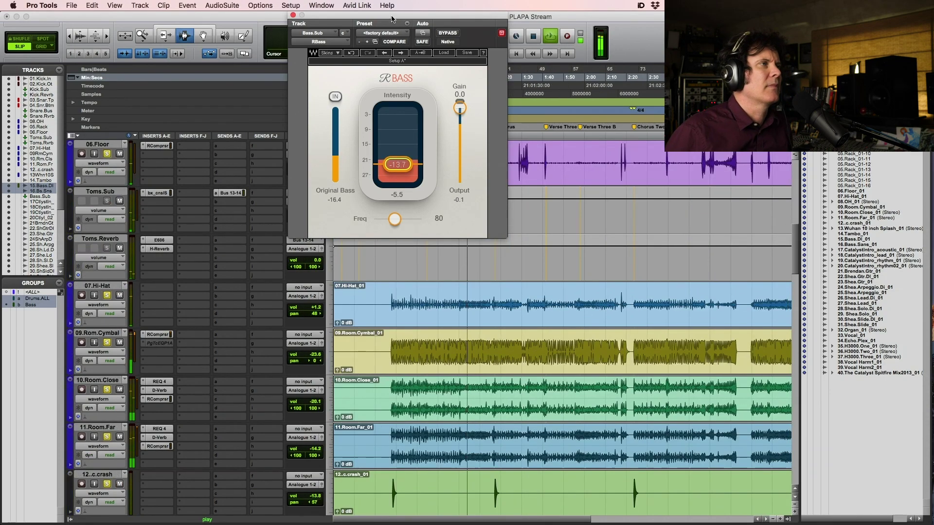
drag(392, 20, 478, 253)
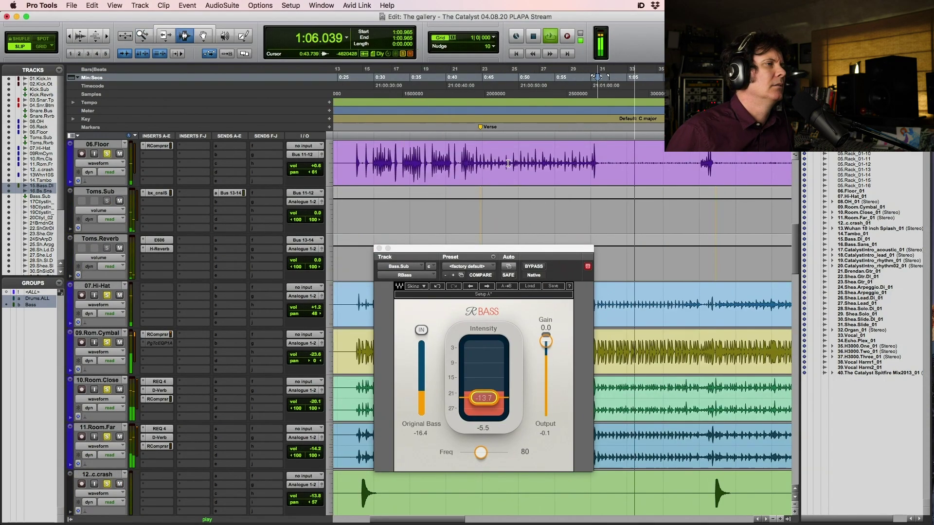
click(465, 147)
key(space)
key(space)
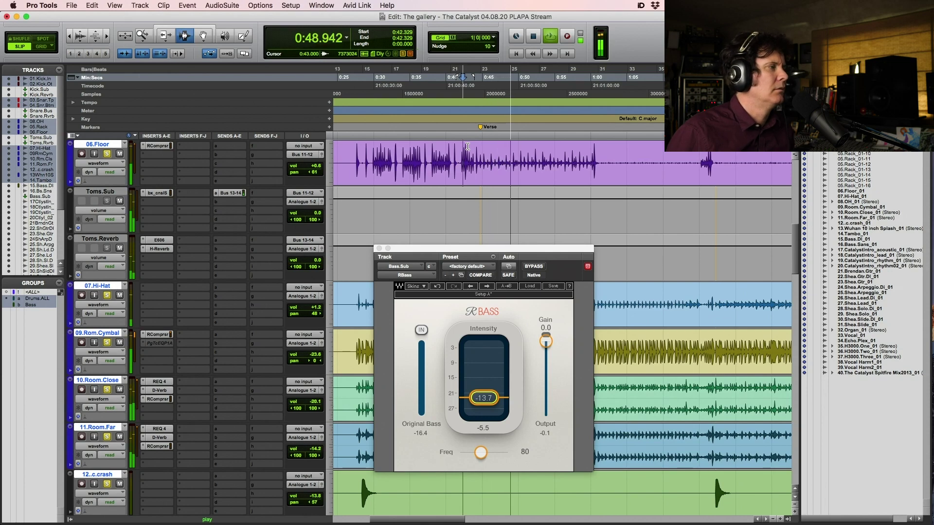
Step: Open the bx_console SSL channel strip on Toms.Sub and adjust its low-frequency EQ gain while the toms play
click(170, 193)
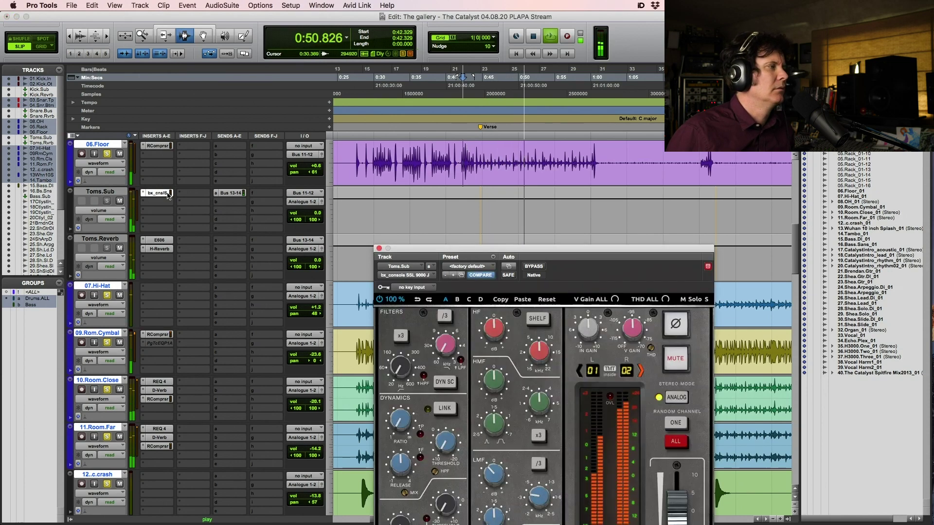
drag(582, 245, 558, 132)
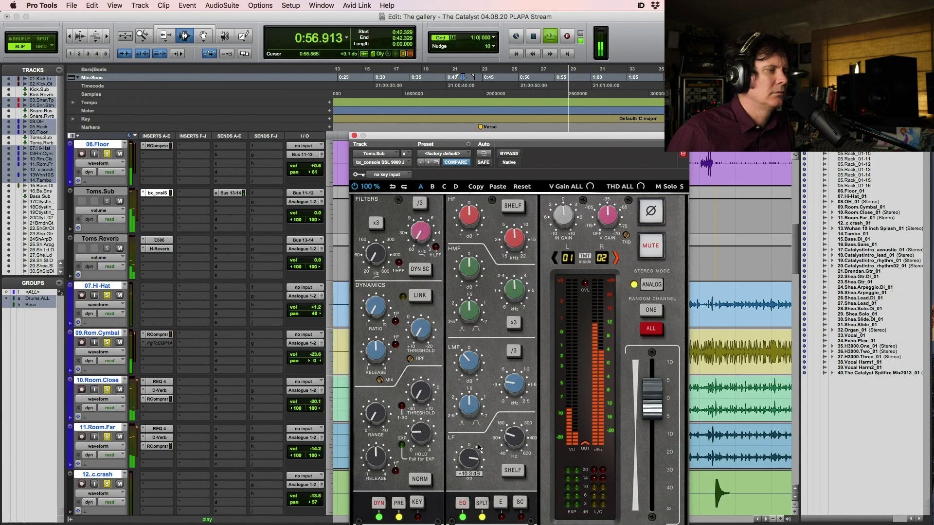
drag(479, 449, 477, 461)
key(space)
drag(522, 157, 554, 284)
Step: Select the floor tom fill before the chorus from 1:14.512 to 1:17.871 on 06.Floor and play it zoomed in
click(695, 163)
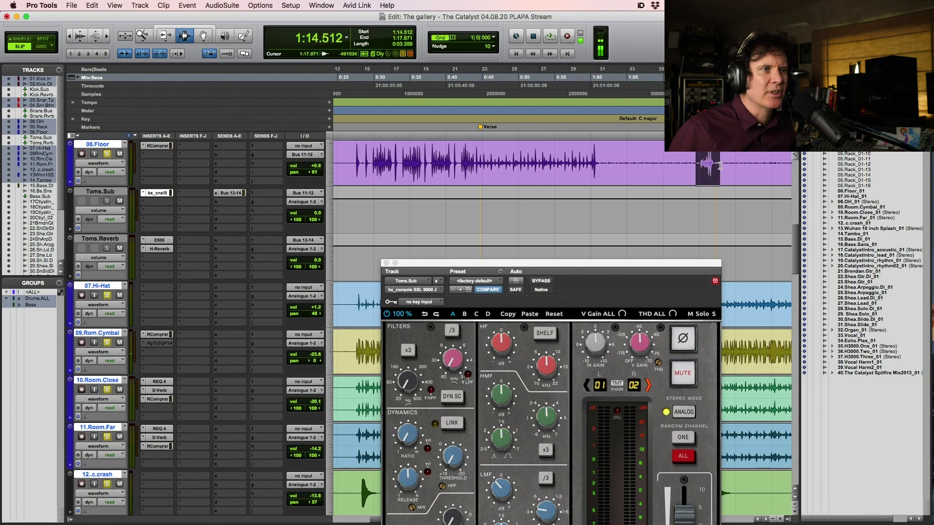
key(space)
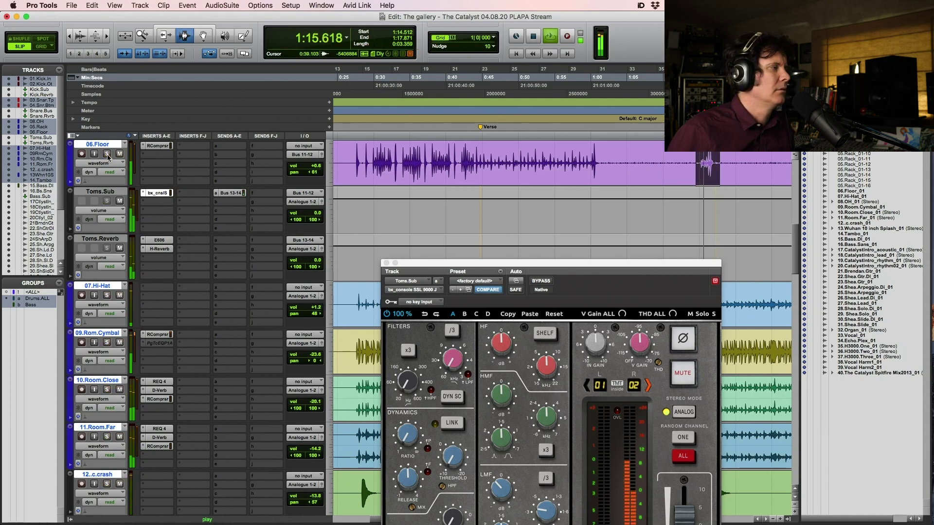
key(F5)
drag(667, 171, 780, 182)
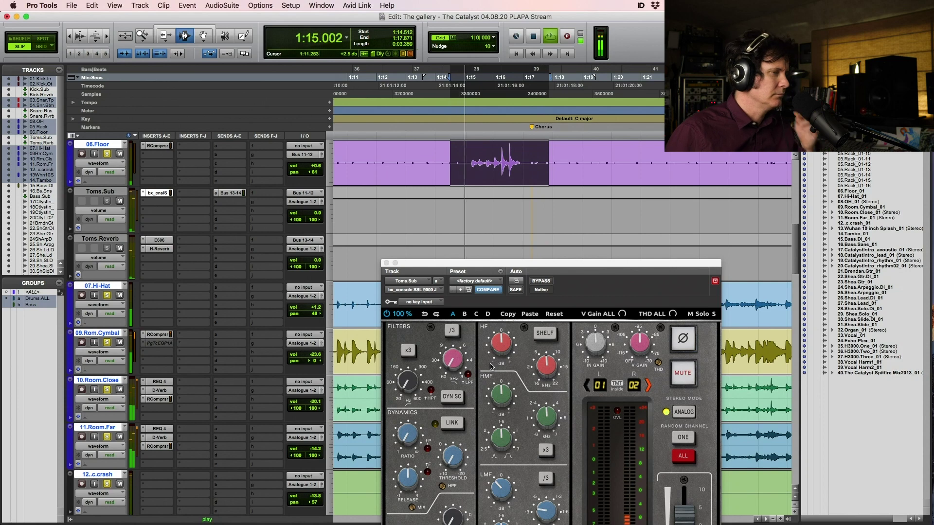
Step: Solo only 05.Rack and 06.Floor among the drum tracks and play the selected fill
scroll(127, 219, up, 2)
key(space)
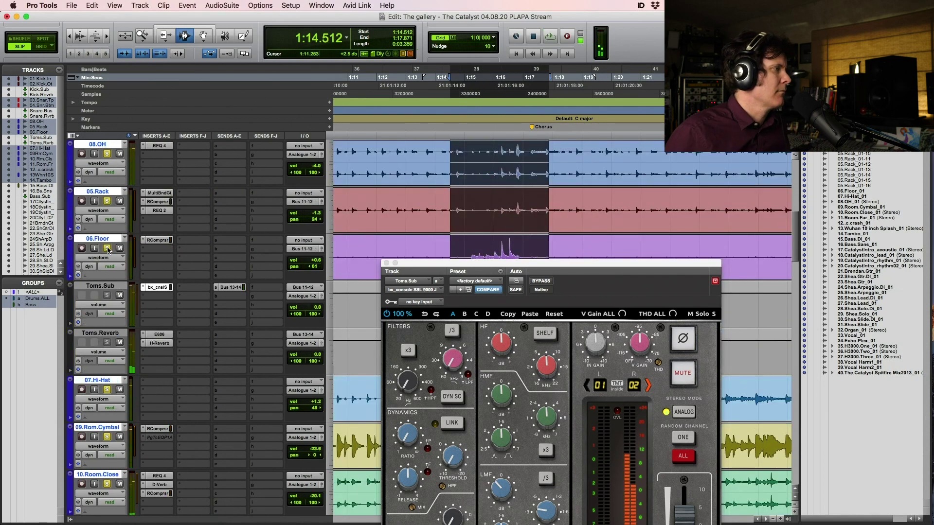
key(space)
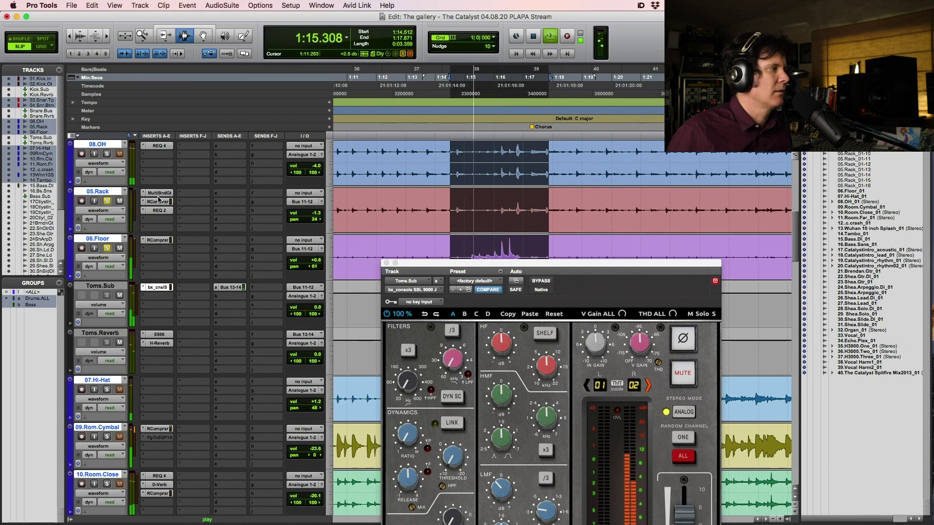
key(space)
Step: Insert the mono RBass plug-in after the compressor on 06.Floor and play the fill through it
click(153, 249)
mouse_move(175, 249)
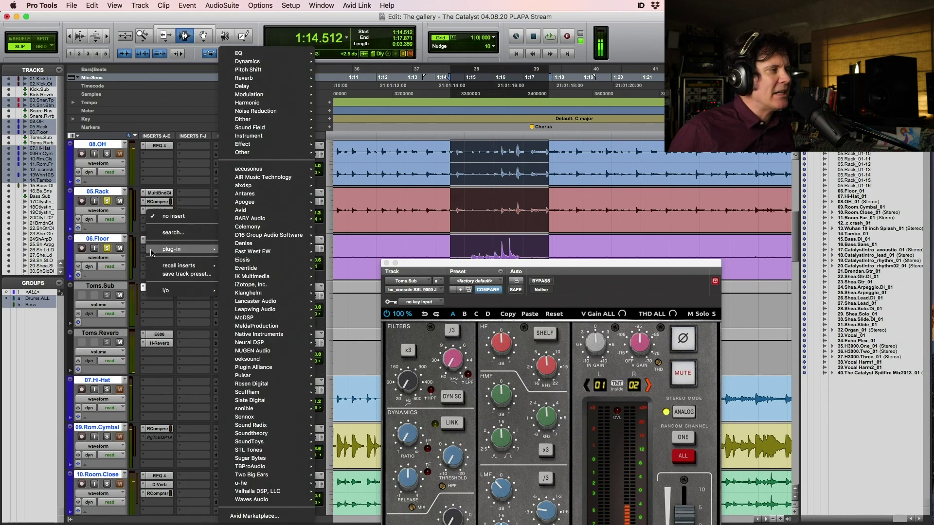
mouse_move(252, 153)
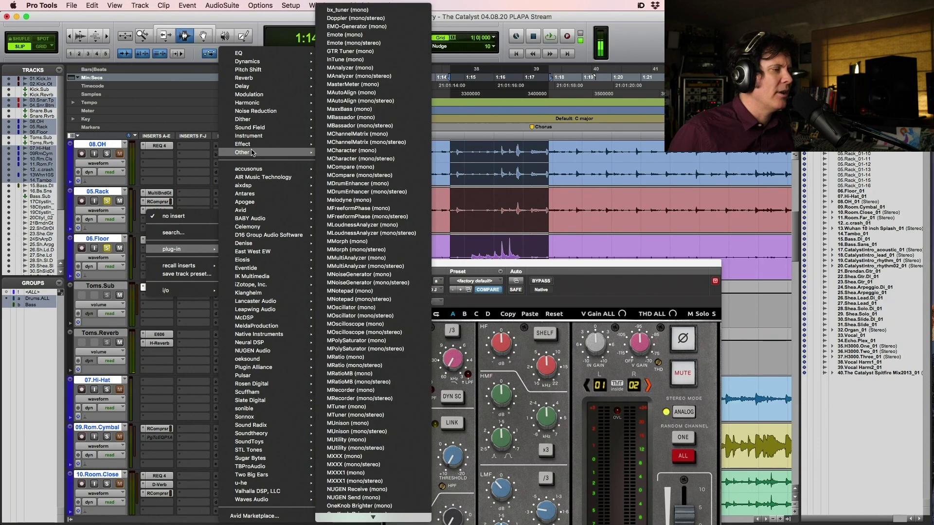
scroll(382, 306, down, 10)
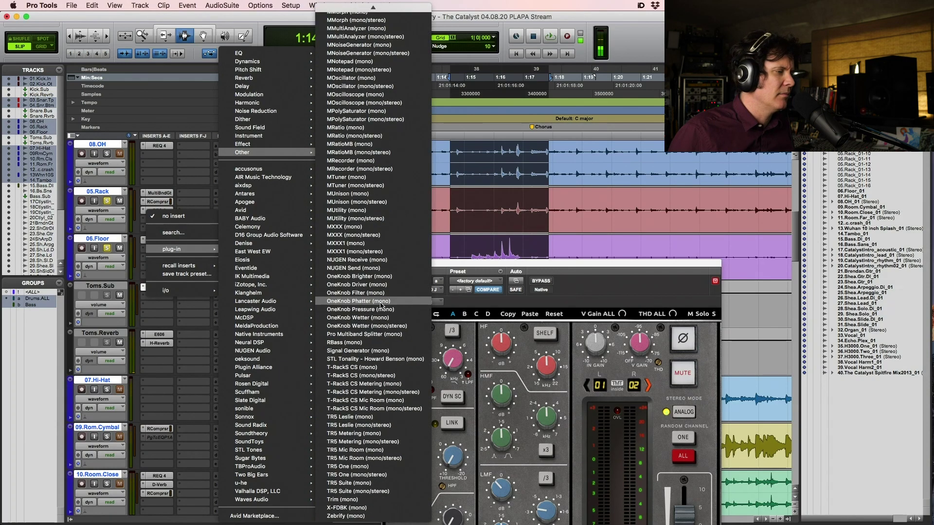
click(378, 343)
key(space)
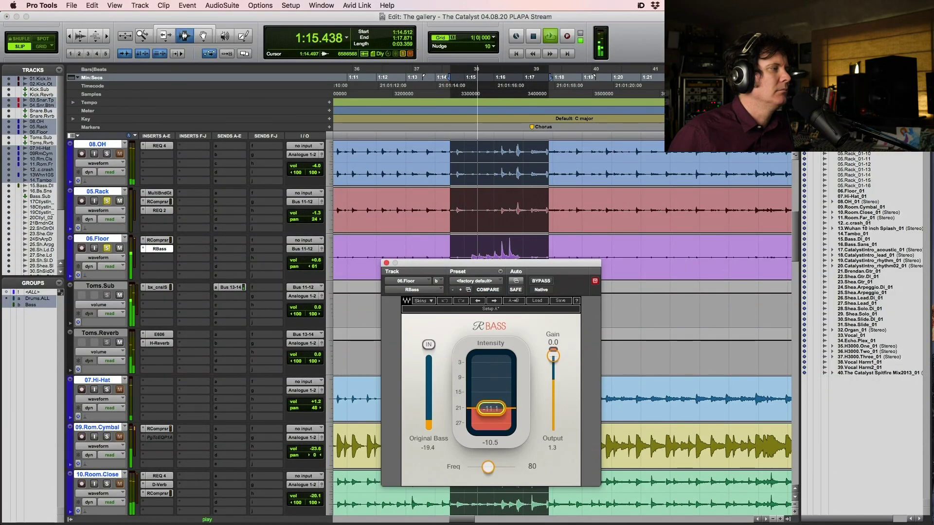
key(space)
Step: Move the REQ 2 equalizer from 05.Rack to 06.Floor and place RBass after it in the insert chain
click(159, 210)
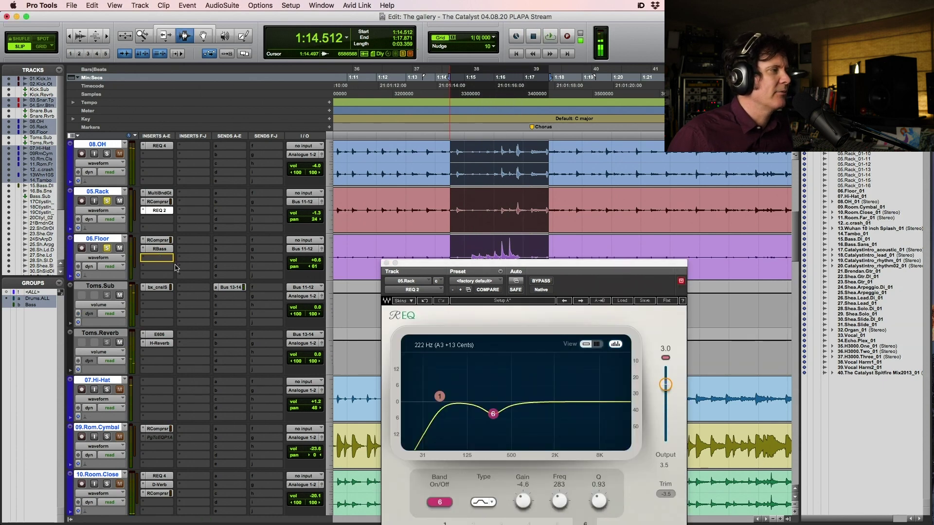
drag(176, 268, 175, 260)
key(space)
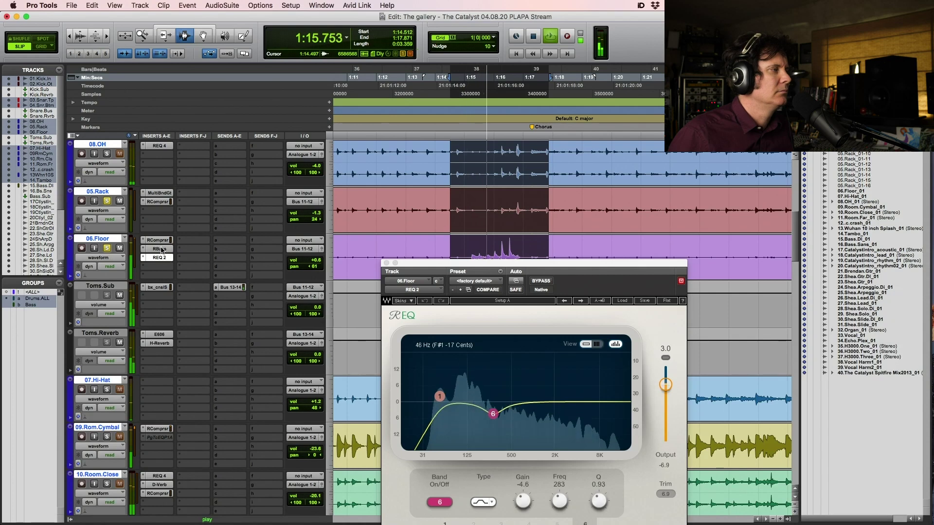
drag(162, 250, 163, 265)
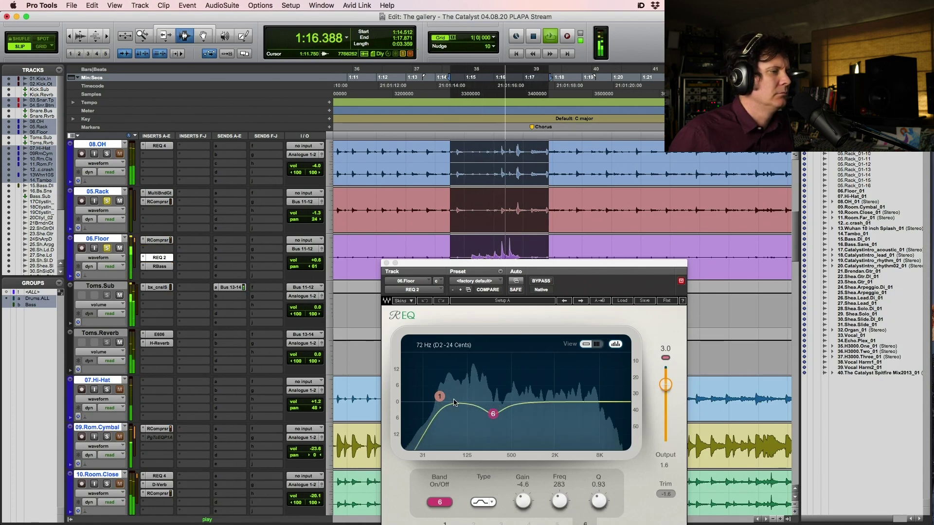
Step: On 06.Floor, set REQ 2 band 1 to 51 Hz and RBass to -10.4 intensity with -2.5 gain
click(439, 396)
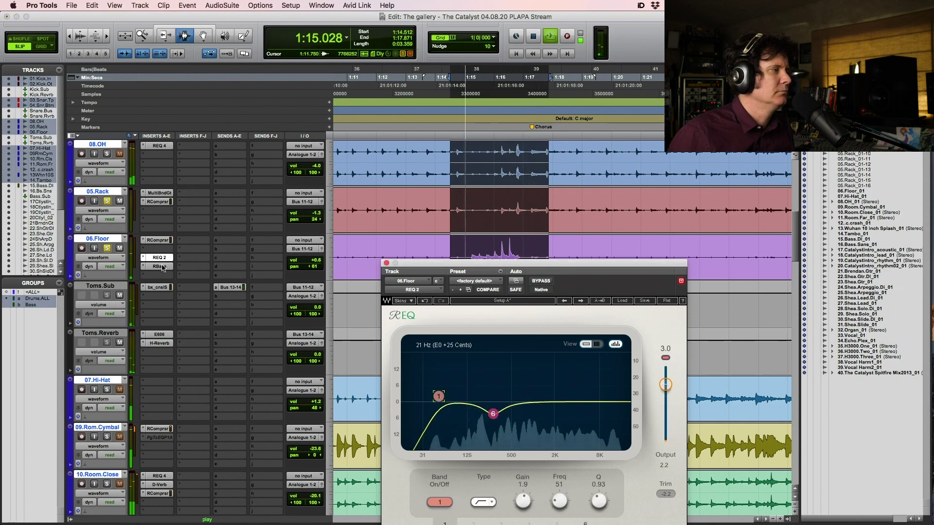
click(162, 267)
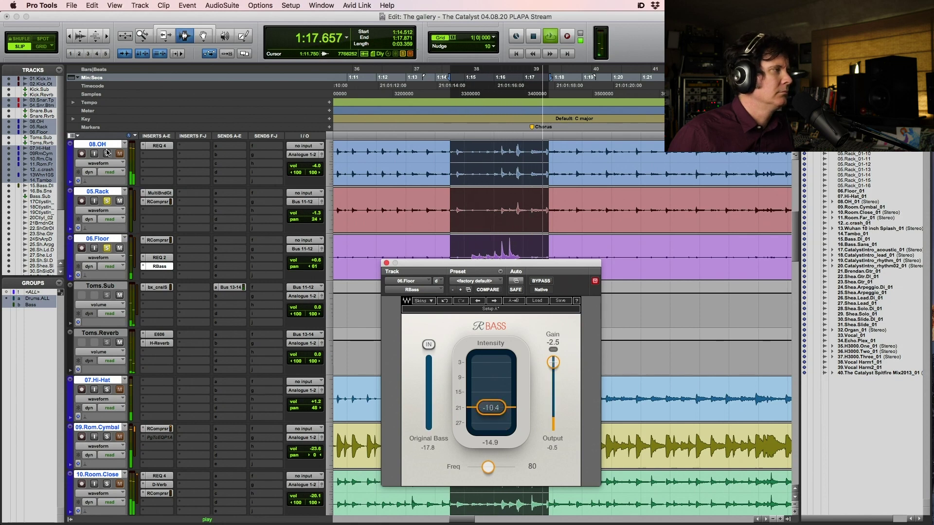
Step: Close the floor tom's RBass window and solo all drum tracks together with 15.Bass.DI and 16.Bass.Sans
click(107, 154)
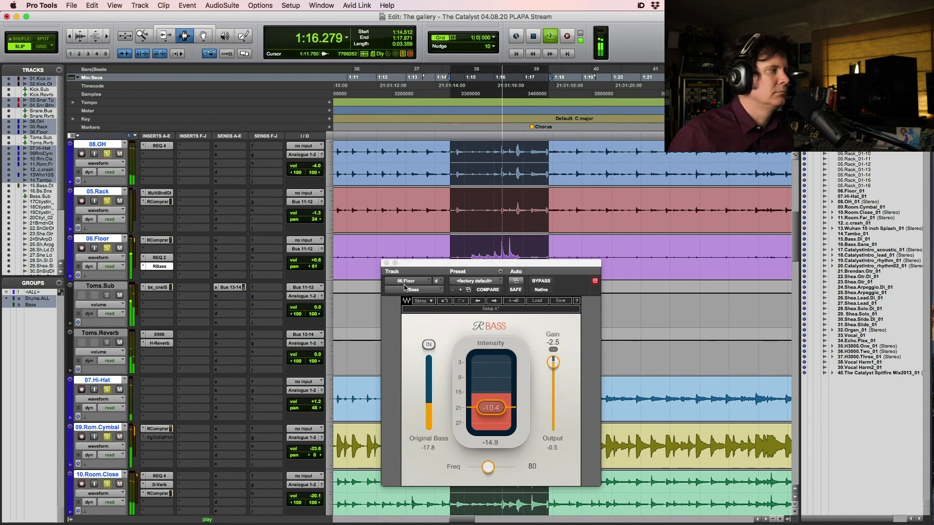
click(387, 263)
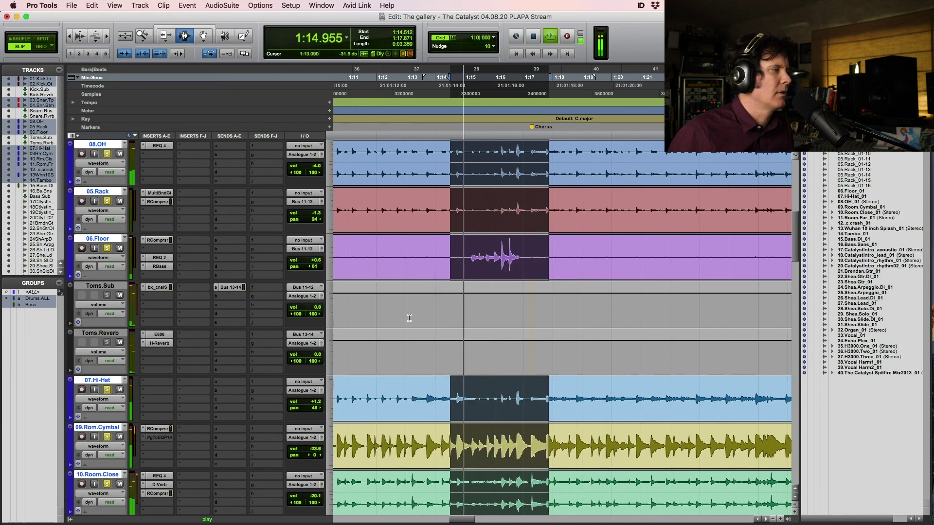
scroll(406, 316, down, 5)
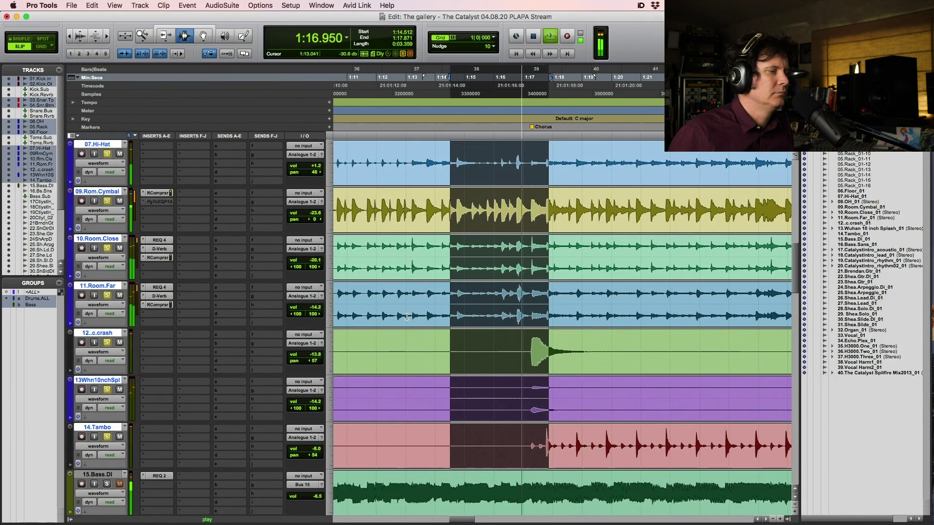
scroll(406, 317, down, 4)
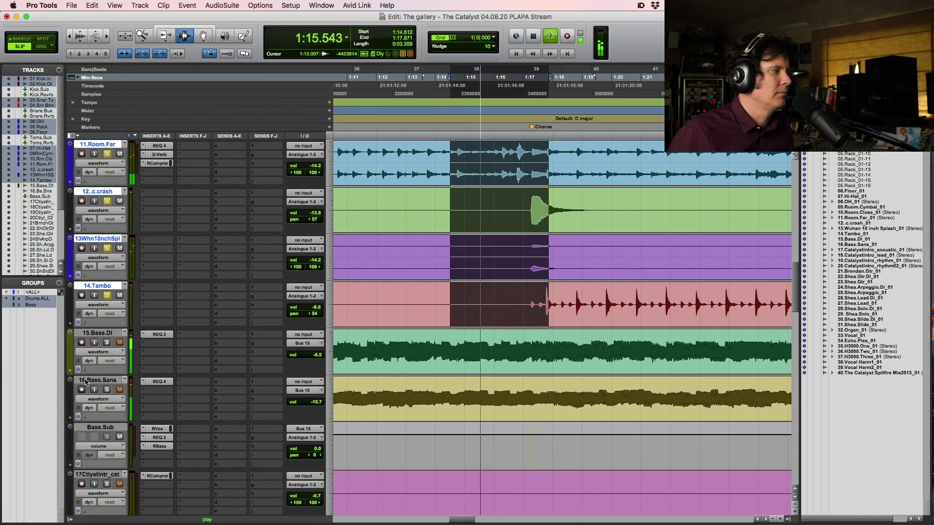
click(107, 342)
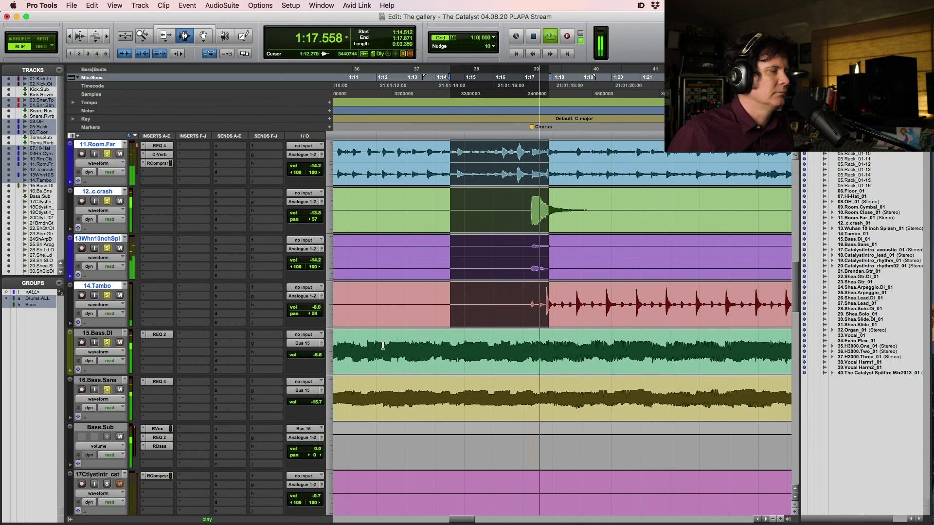
scroll(379, 349, up, 4)
scroll(379, 348, down, 3)
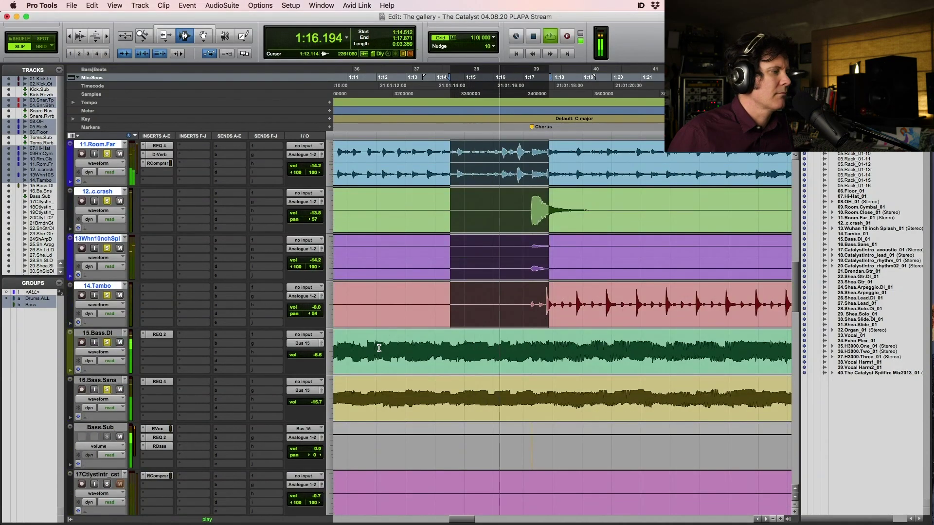
Step: Adjust the Bass.Sub track volume and set its RBass intensity to -14.5
scroll(351, 331, down, 3)
drag(317, 308, 257, 315)
click(156, 305)
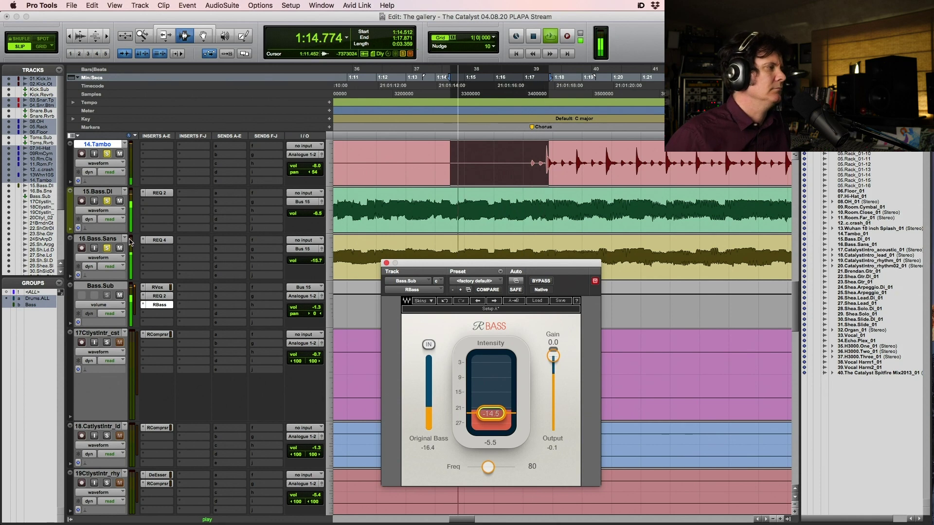
Step: Close the Bass.Sub RBass window, add guitar tracks 22, 23 and 25 to the soloed drums and bass, and stop playback
click(387, 263)
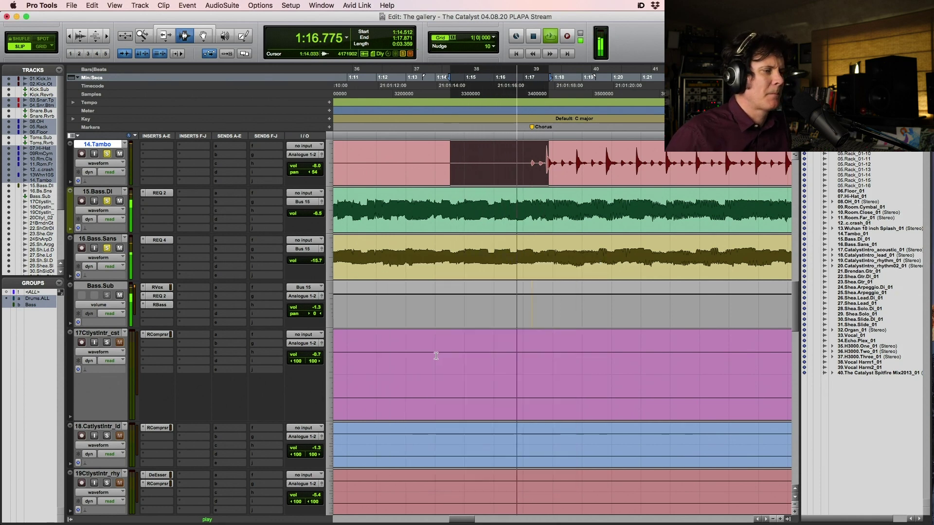
scroll(110, 156, down, 10)
click(107, 154)
click(107, 200)
click(107, 295)
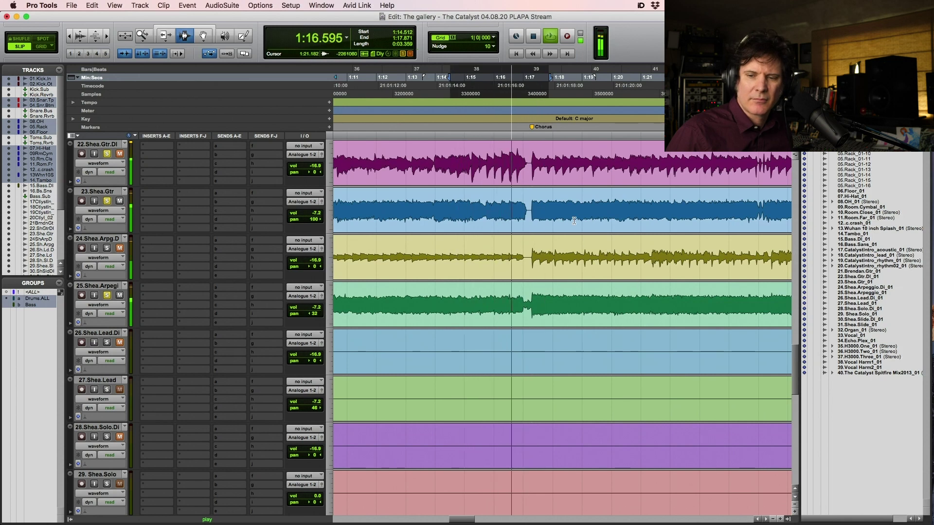
key(space)
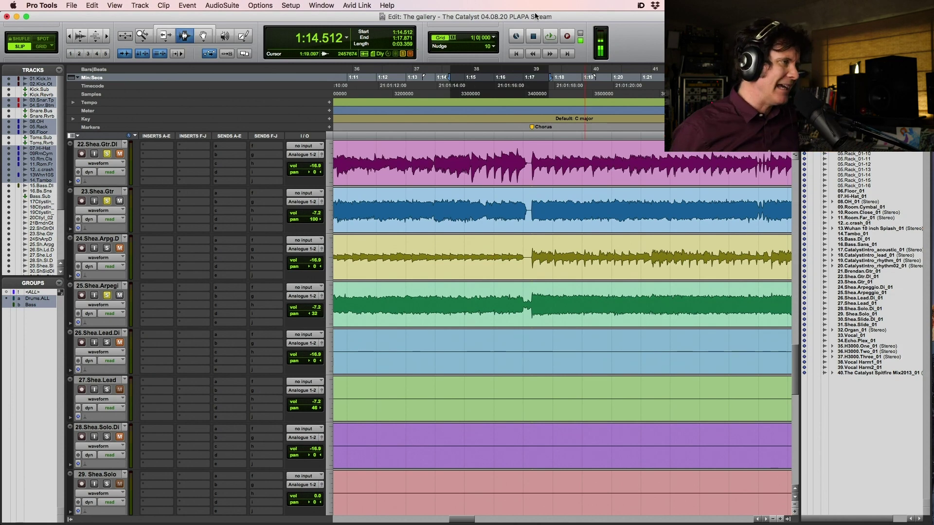
Step: Audition the soloed guitars with drums and bass from 1:14.149 and from the chorus start at 1:17.260
click(433, 176)
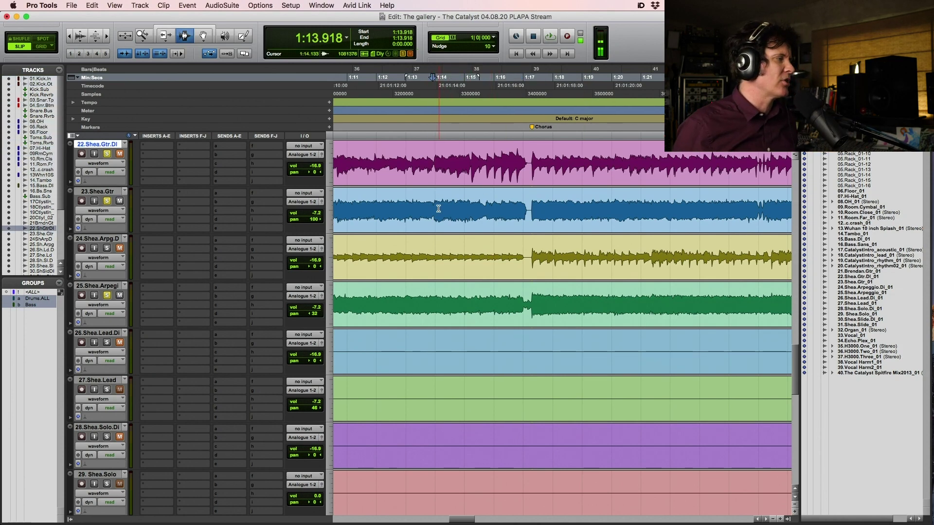
key(space)
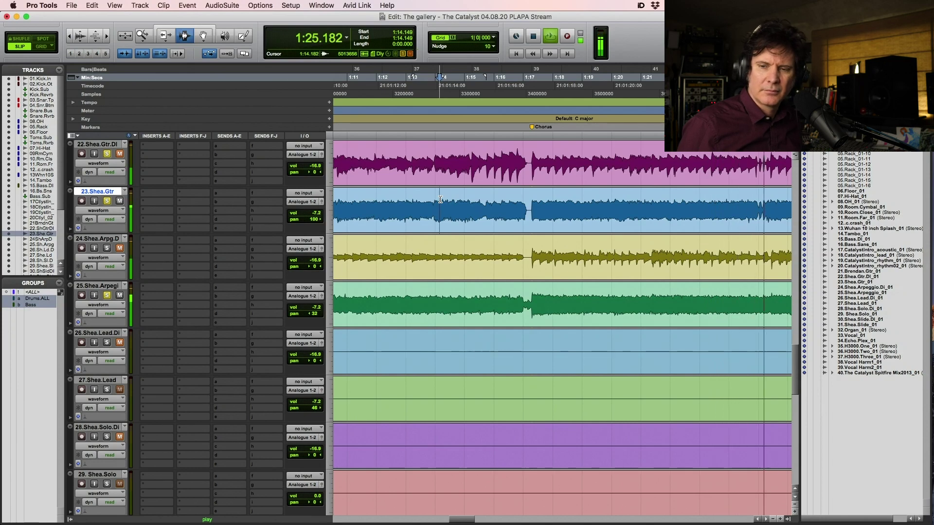
key(space)
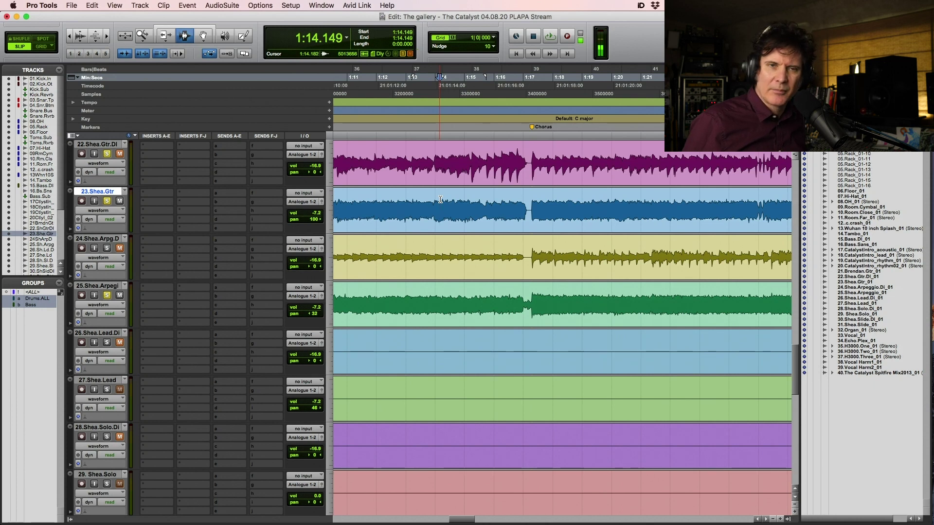
click(530, 169)
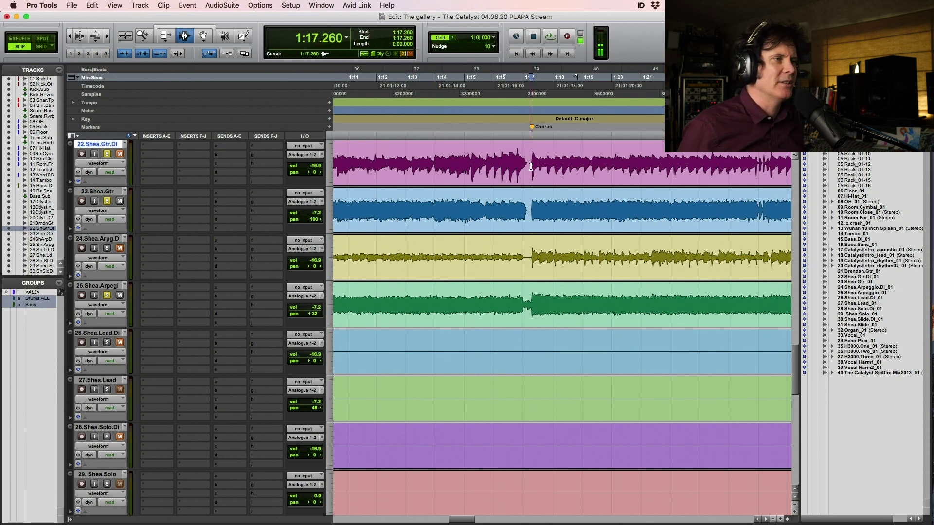
key(space)
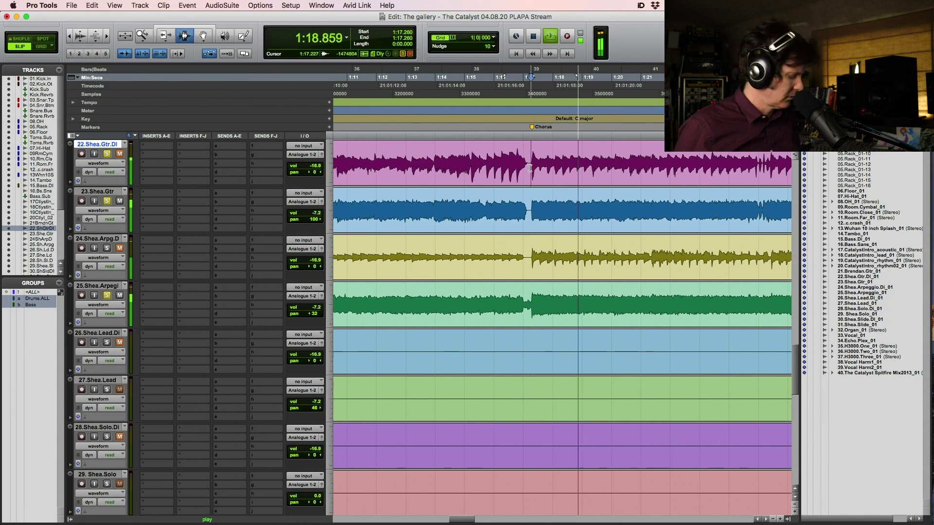
Step: Examine the guitar tracks' waveforms from the chorus through the start of Verse Three during playback
key(r)
key(r)
key(r)
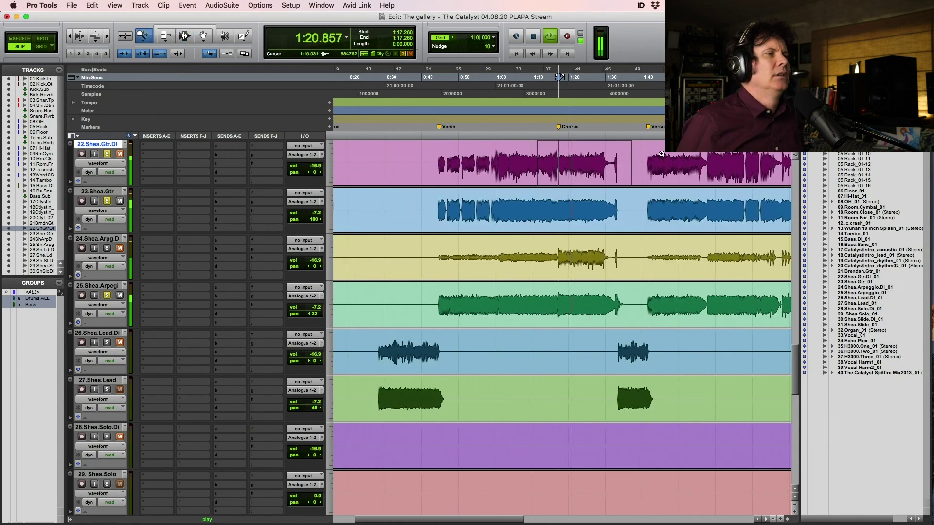
key(t)
key(t)
scroll(491, 193, up, 3)
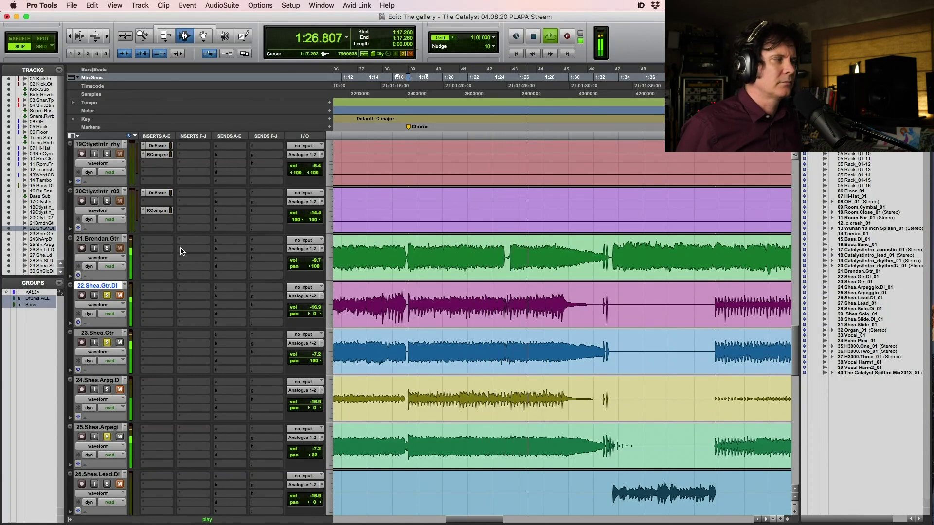
key(alt+a)
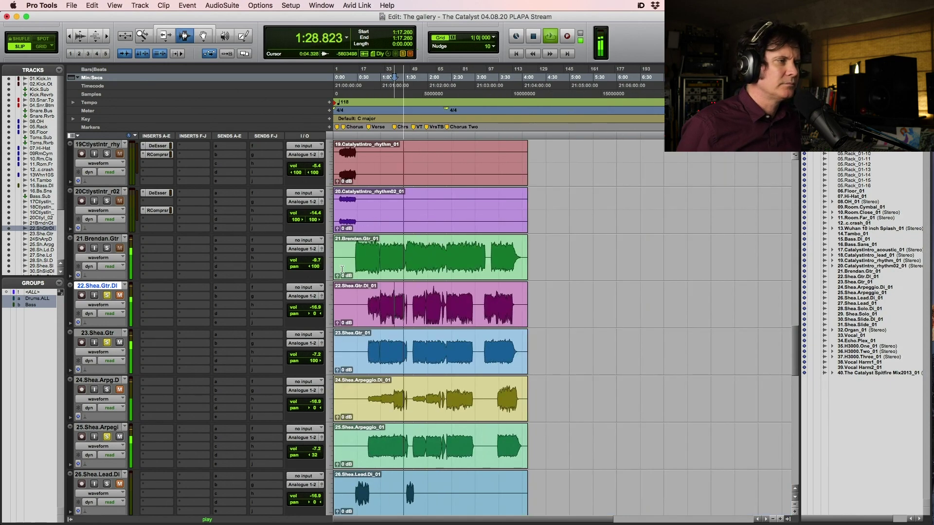
key(F5)
click(468, 250)
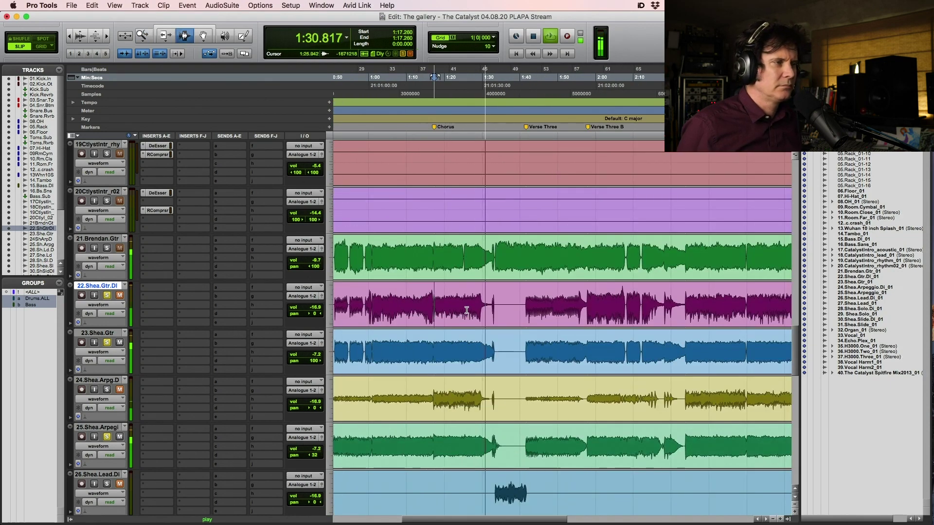
drag(471, 249, 556, 248)
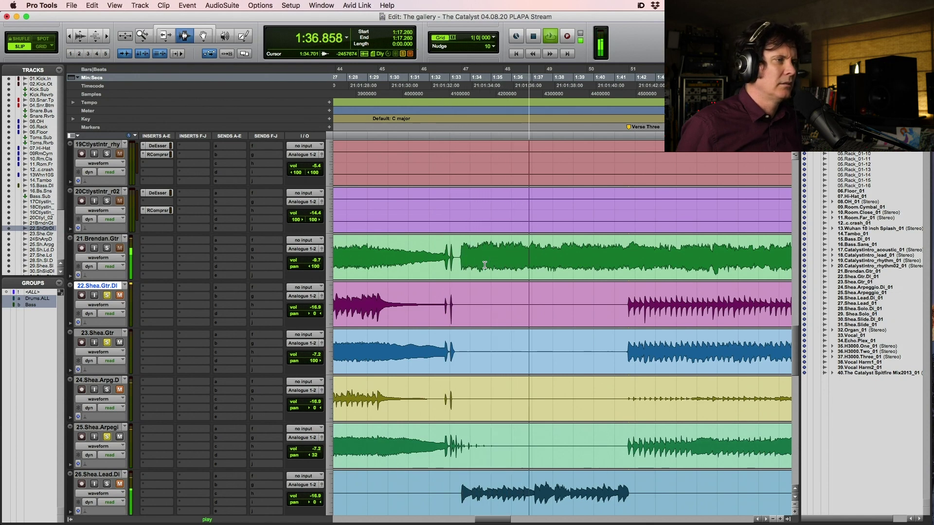
Step: Reopen RBass on Bass.Sub, lower its intensity to -15.2, and close the plug-in window
scroll(485, 265, up, 5)
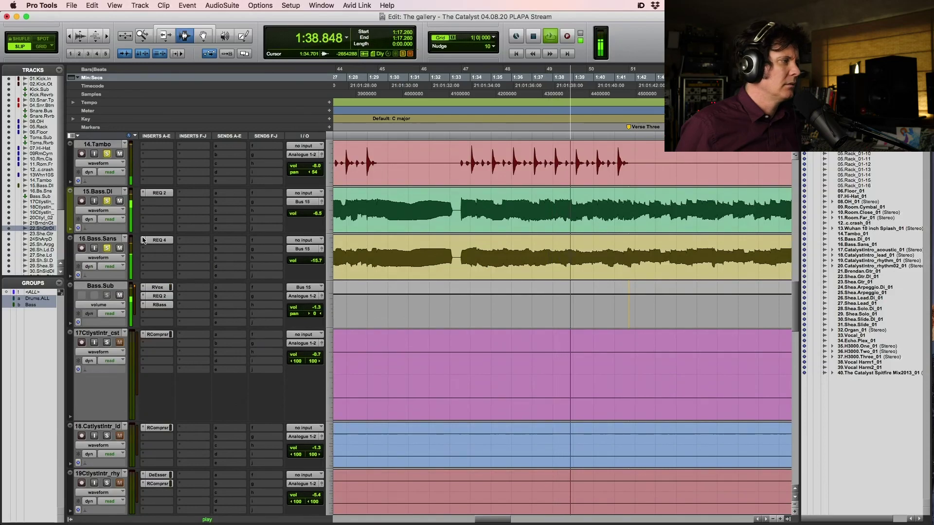
click(163, 305)
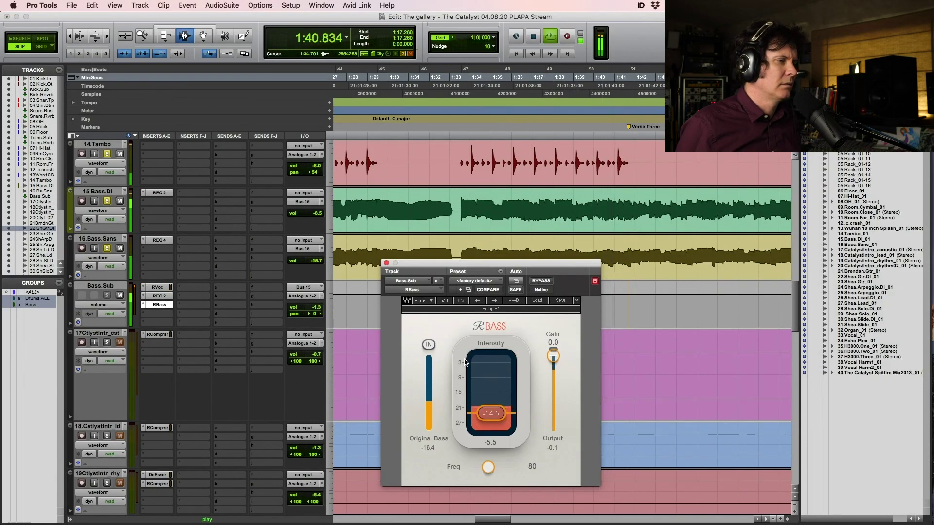
click(166, 297)
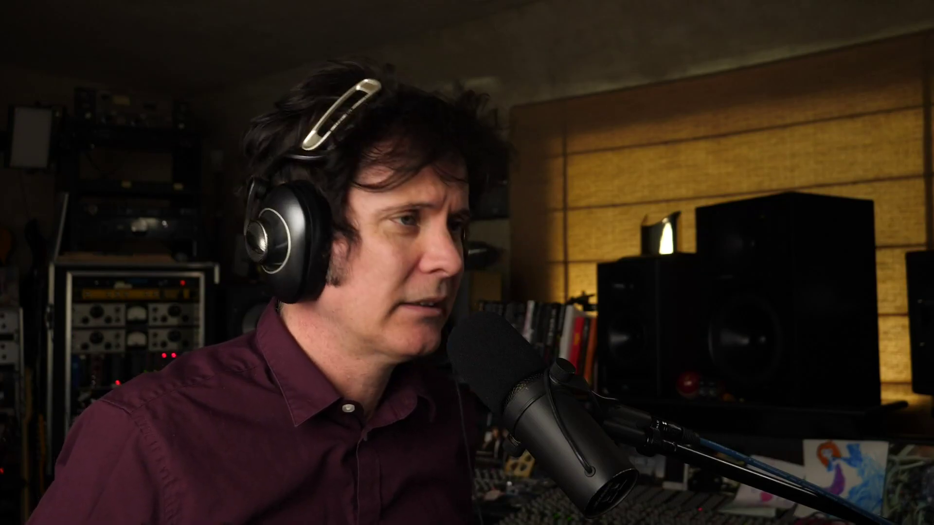
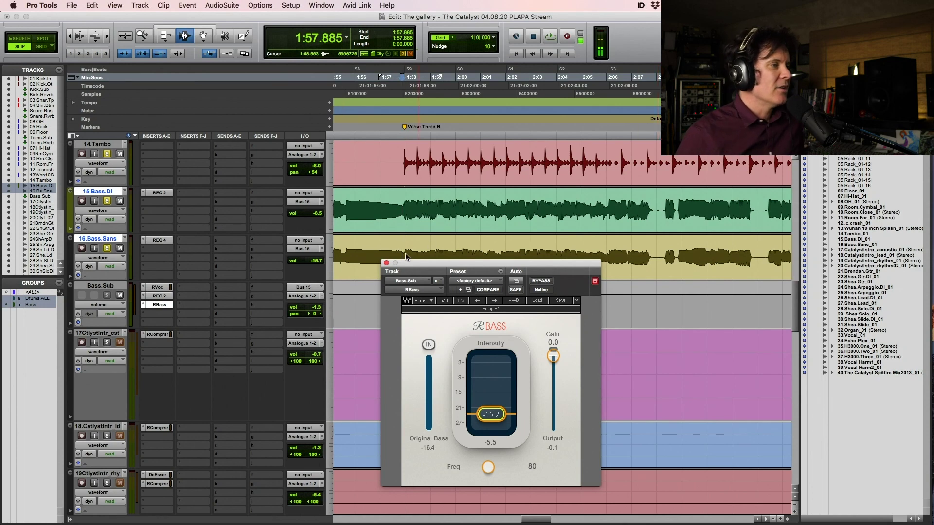
click(386, 263)
Step: Place the playback start at 0:59.276 on 33.Vocal and add the vocal to the soloed tracks
scroll(421, 285, down, 4)
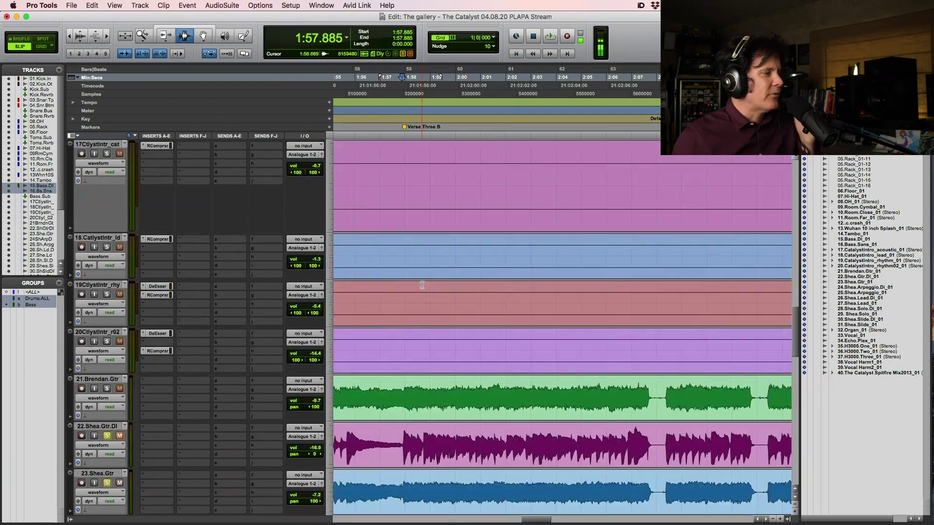
scroll(418, 280, down, 5)
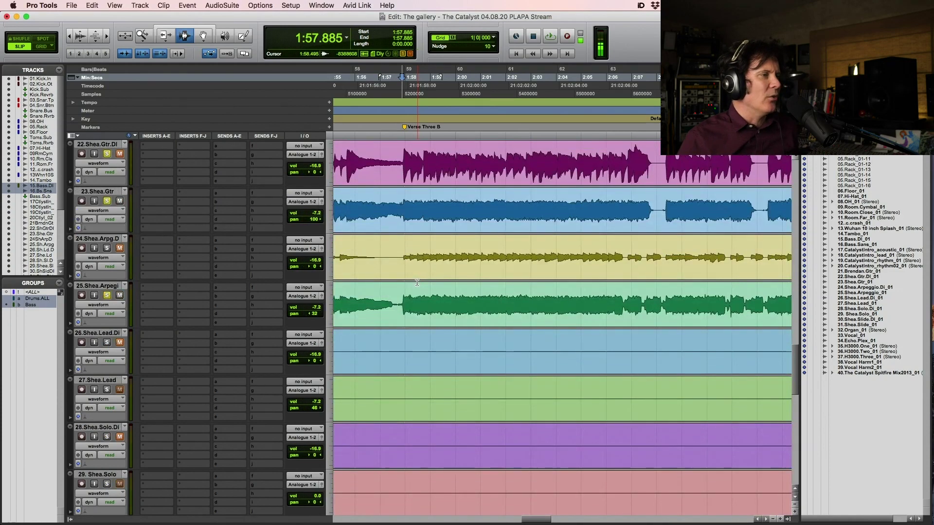
scroll(417, 281, down, 4)
scroll(417, 283, down, 3)
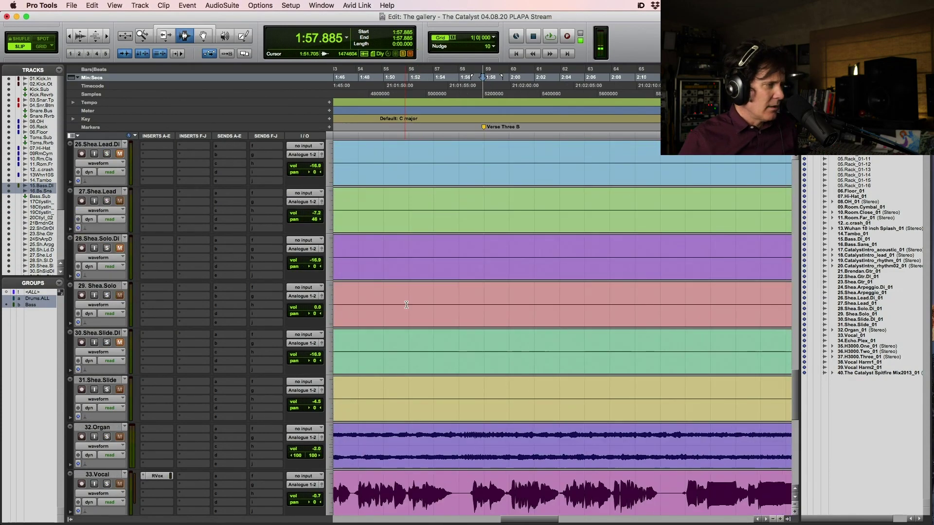
click(358, 486)
scroll(292, 414, down, 3)
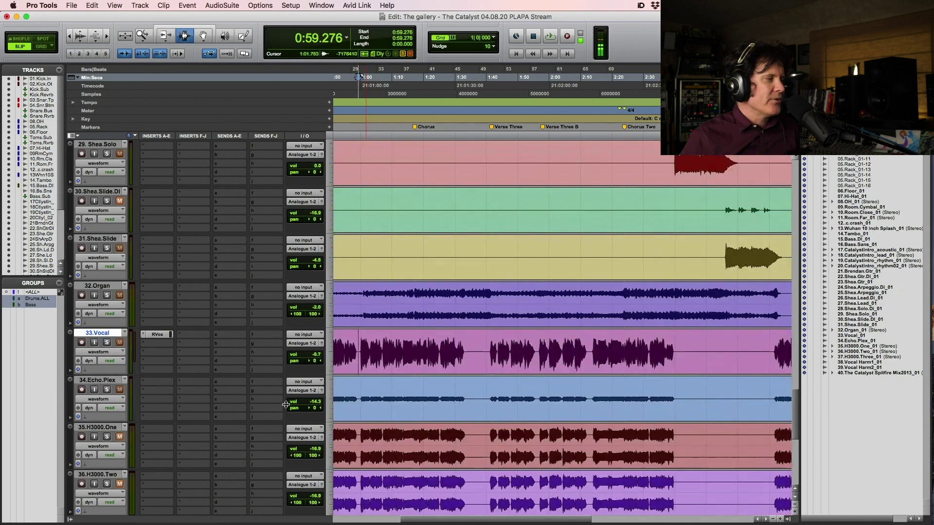
click(107, 343)
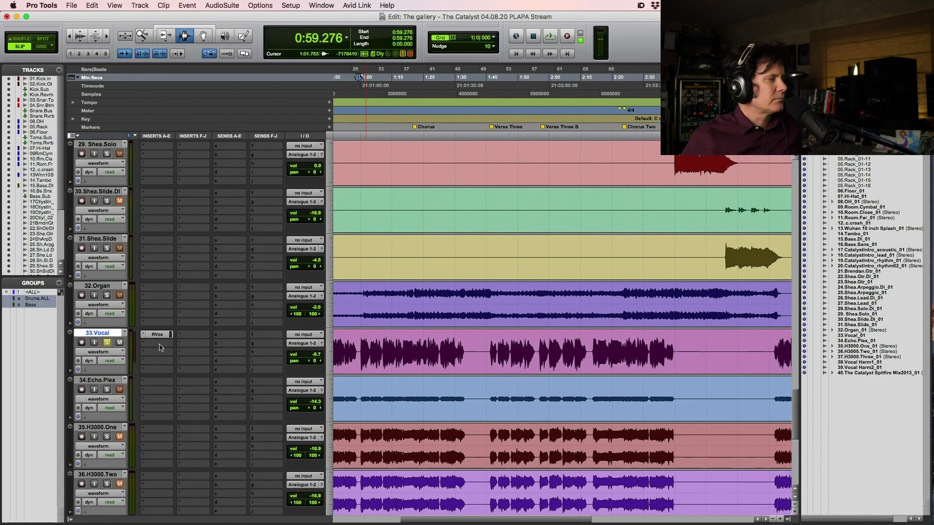
Step: Bypass RVox on 33.Vocal and compare the vocal in the mix with and without the compression
key(space)
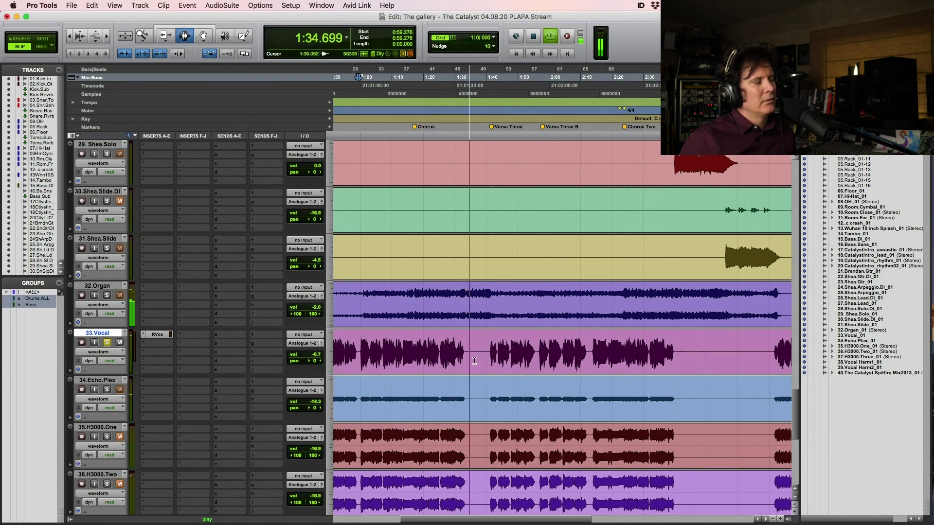
key(space)
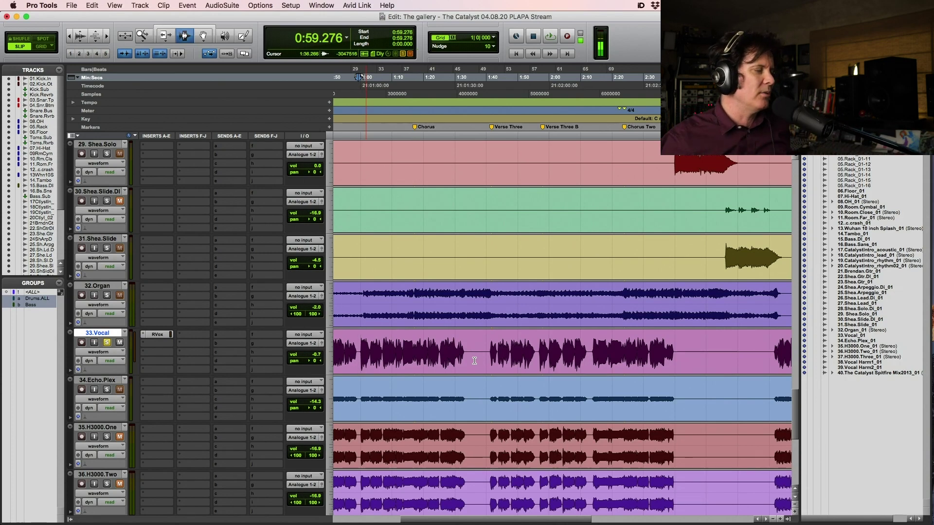
super+click(161, 334)
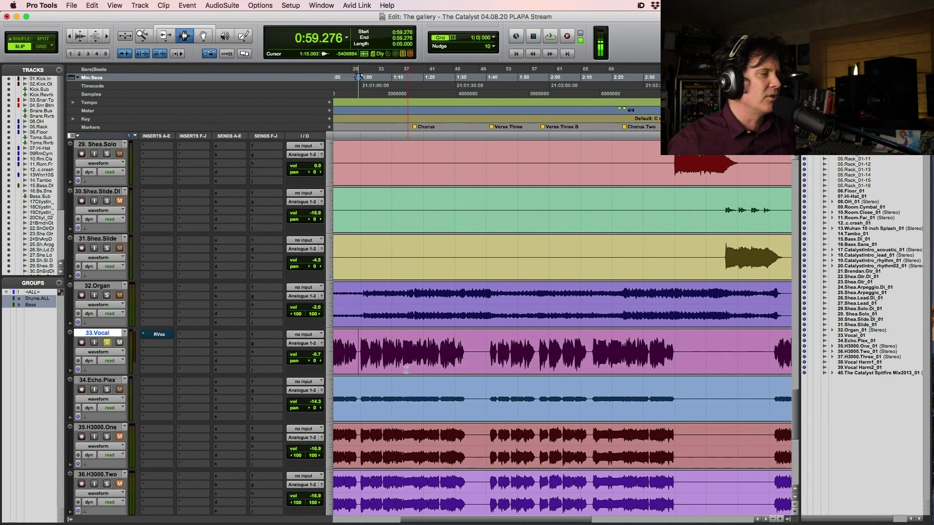
click(359, 346)
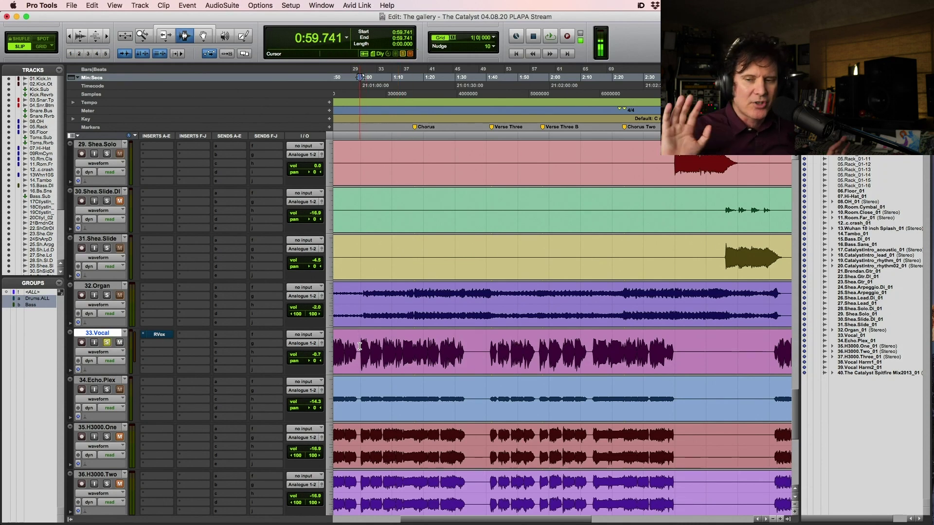
key(space)
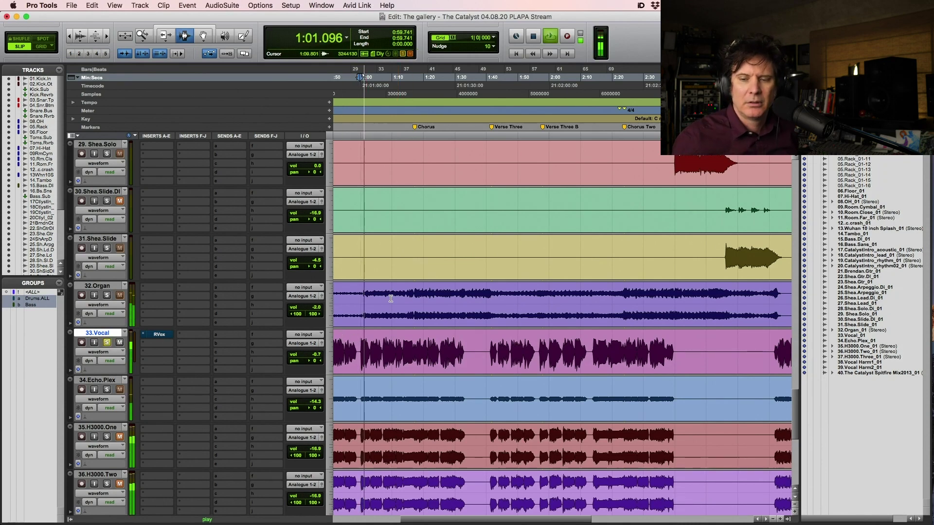
key(F5)
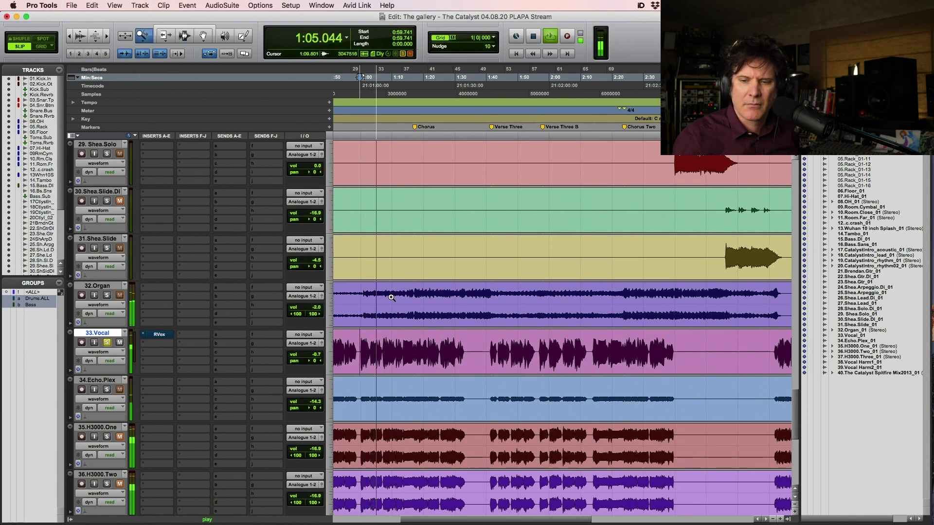
key(space)
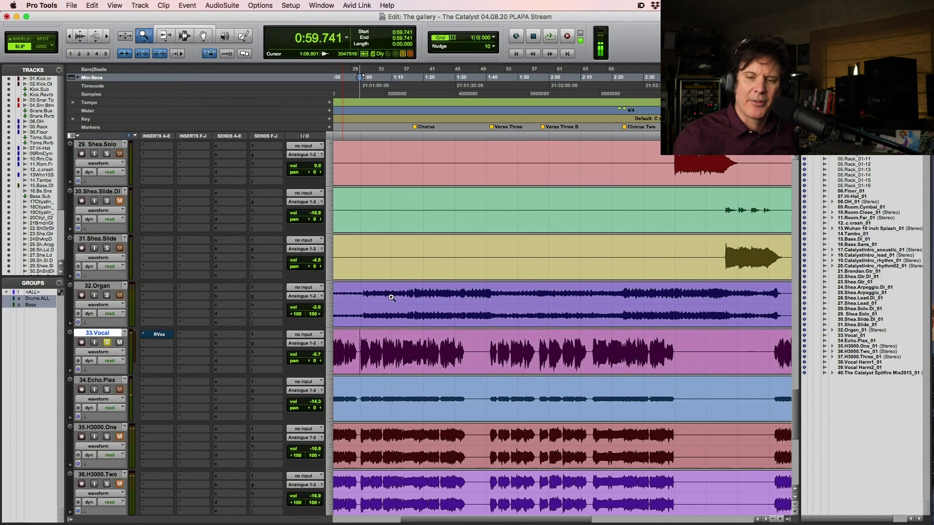
Step: Audition the uncompressed vocal from 1:00.143, examining its waveform phrase by phrase in a closer view
drag(360, 351, 435, 350)
click(405, 349)
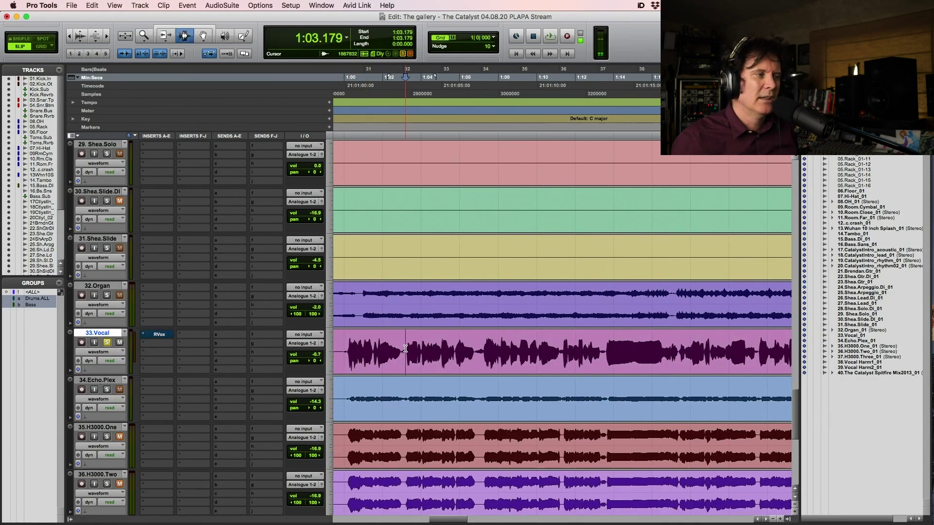
click(407, 348)
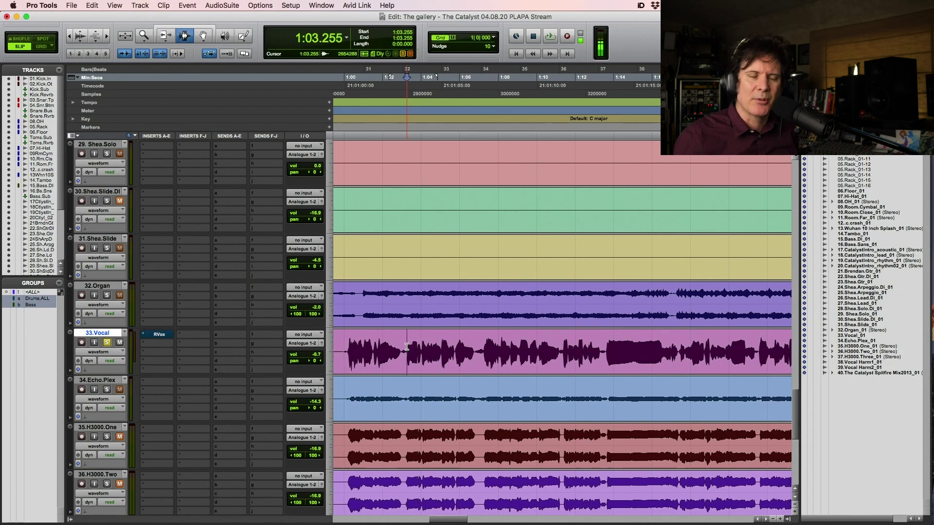
click(403, 346)
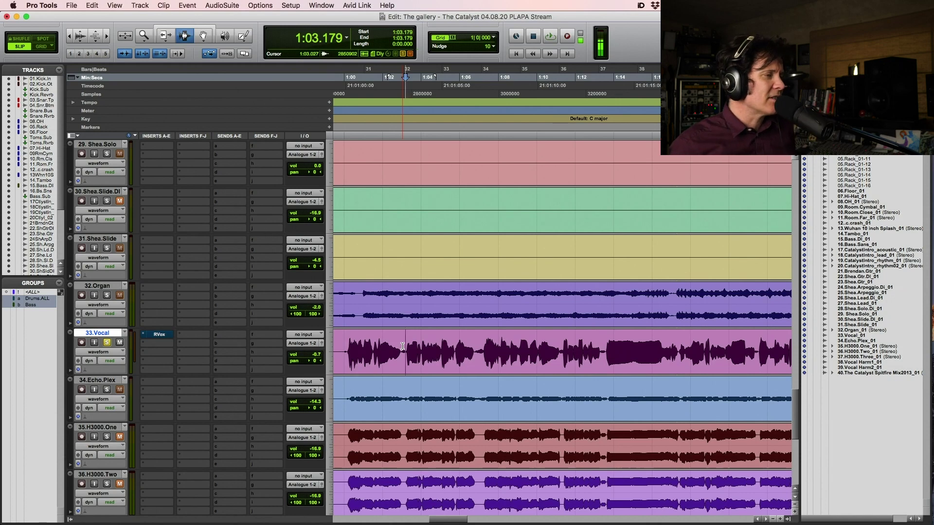
click(353, 351)
key(space)
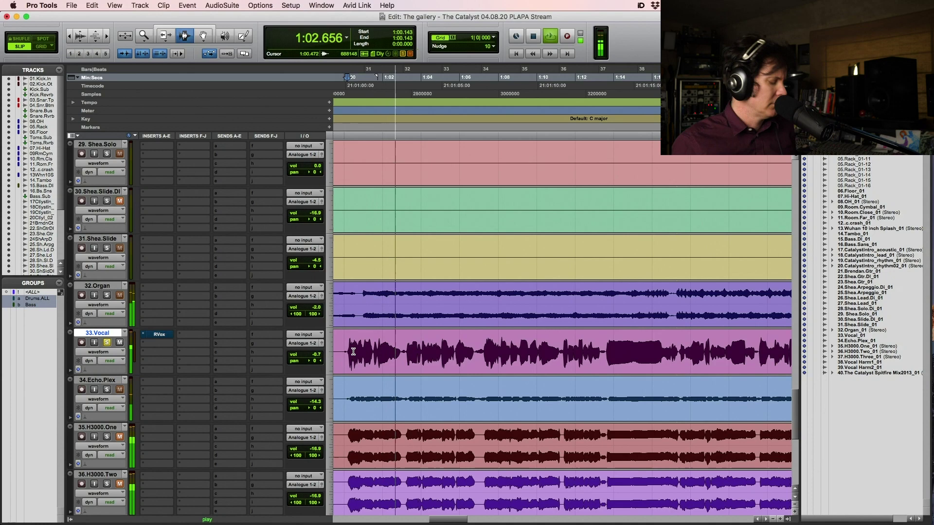
key(F5)
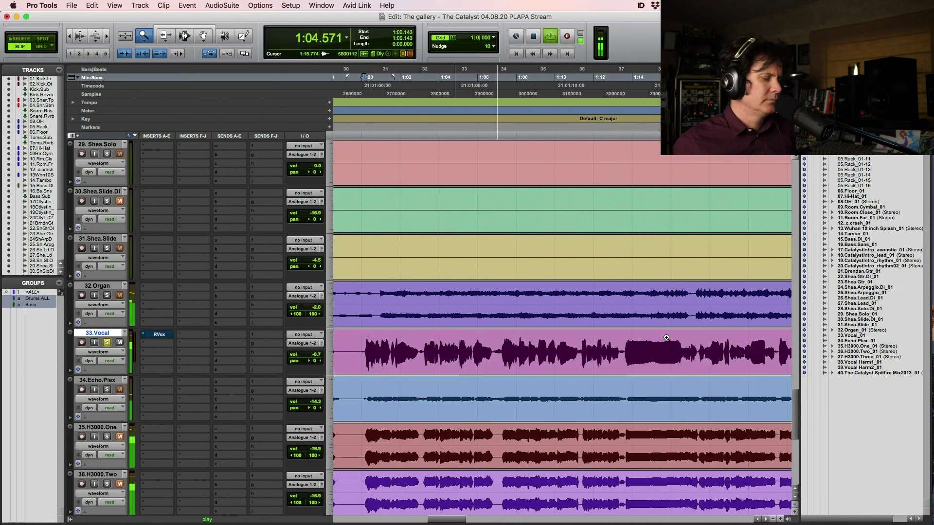
key(F7)
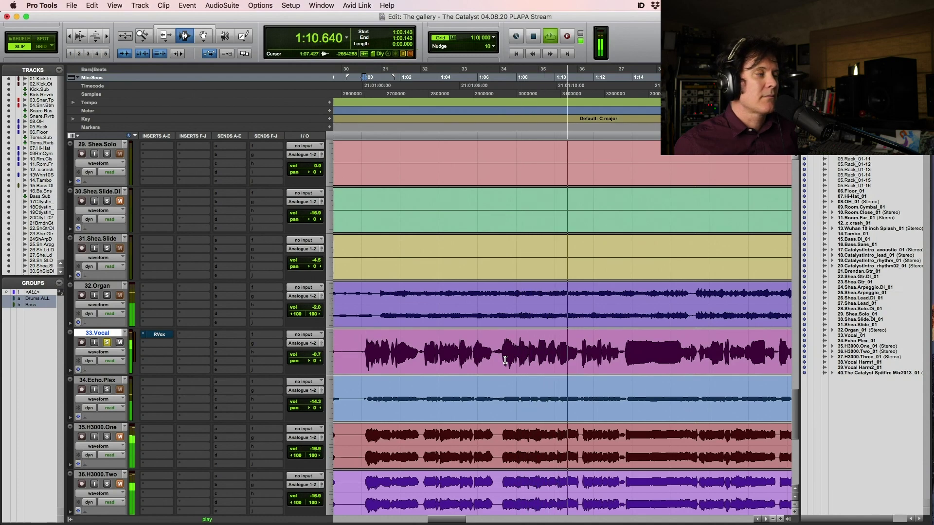
Step: Compare 33.Vocal in the mix from 1:00.143 by toggling the RVox bypass on and off during playback
key(space)
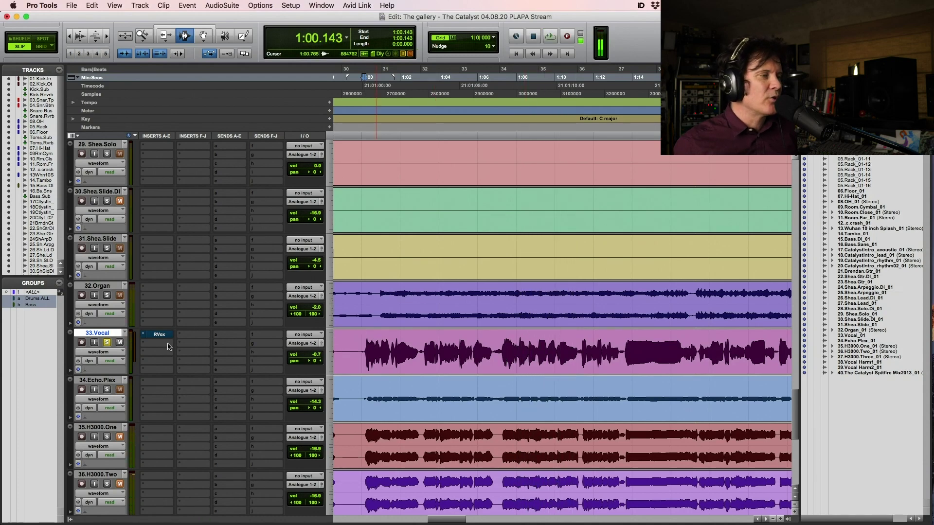
key(space)
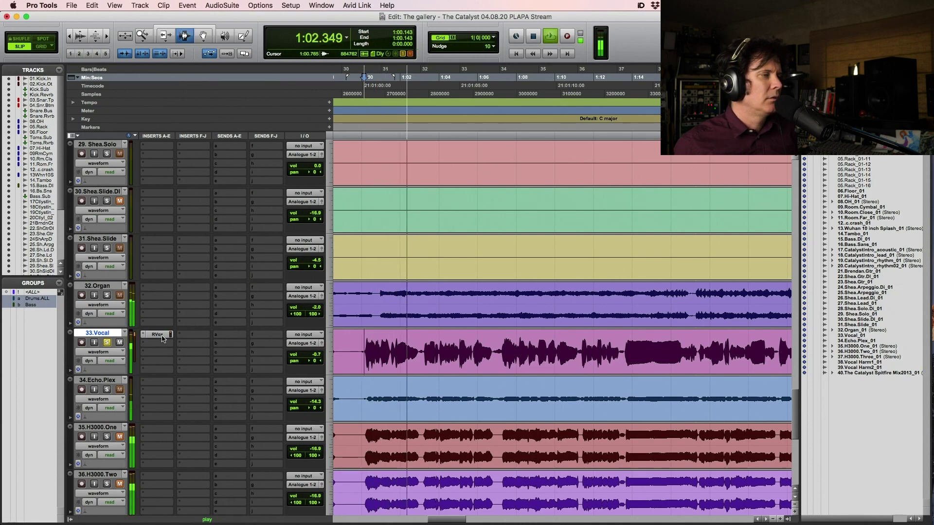
super+click(163, 336)
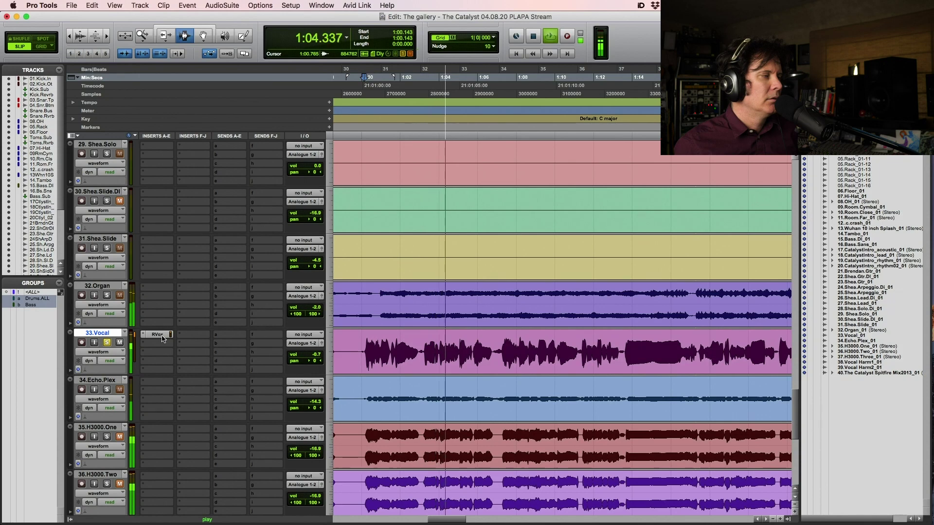
super+click(163, 336)
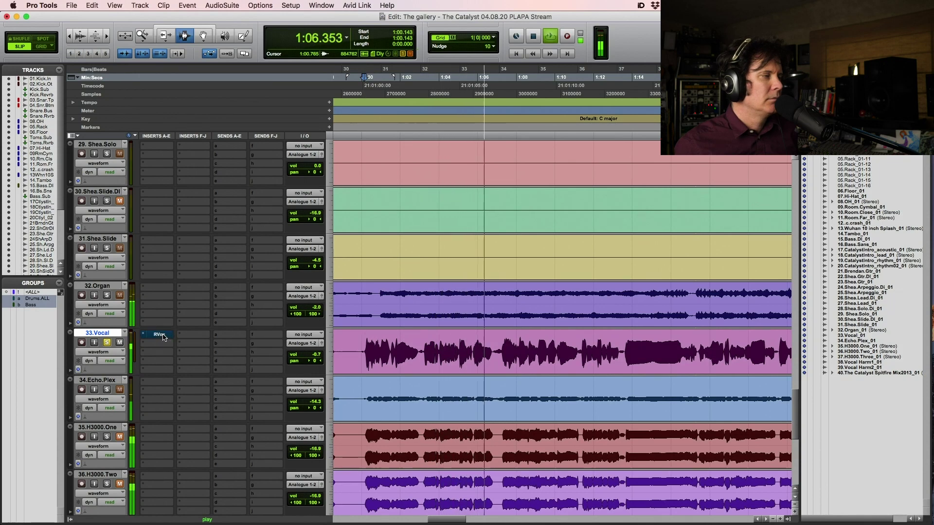
key(space)
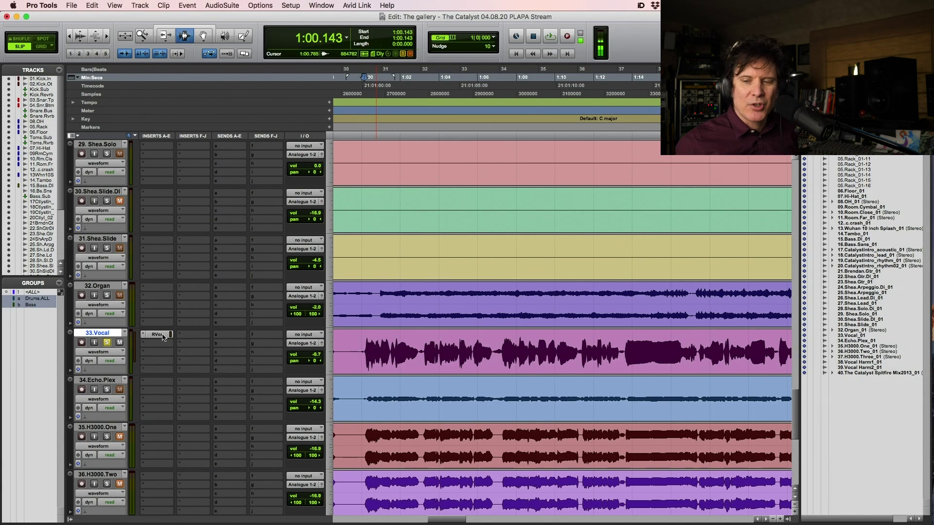
super+click(163, 335)
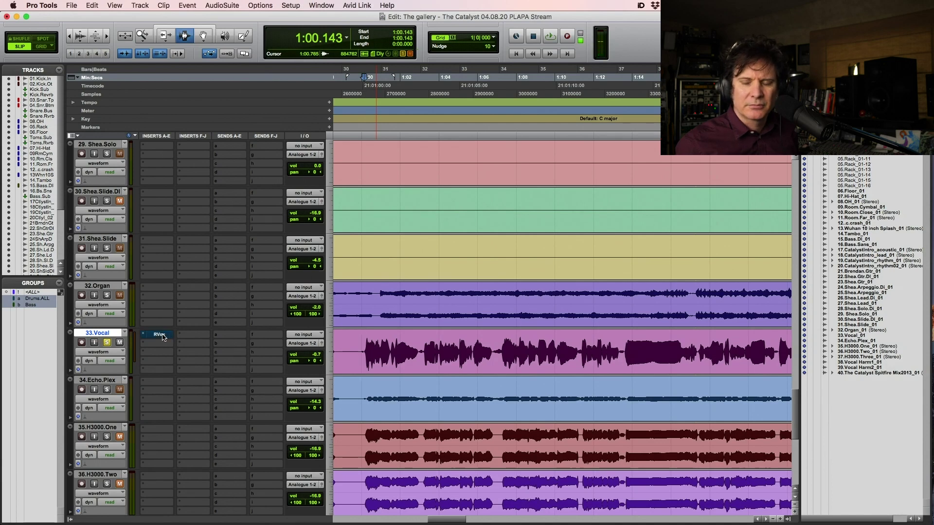
Step: Audition 33.Vocal from 1:00.143 with RVox bypassed, re-enable RVox, and replay the passage with the compression
key(space)
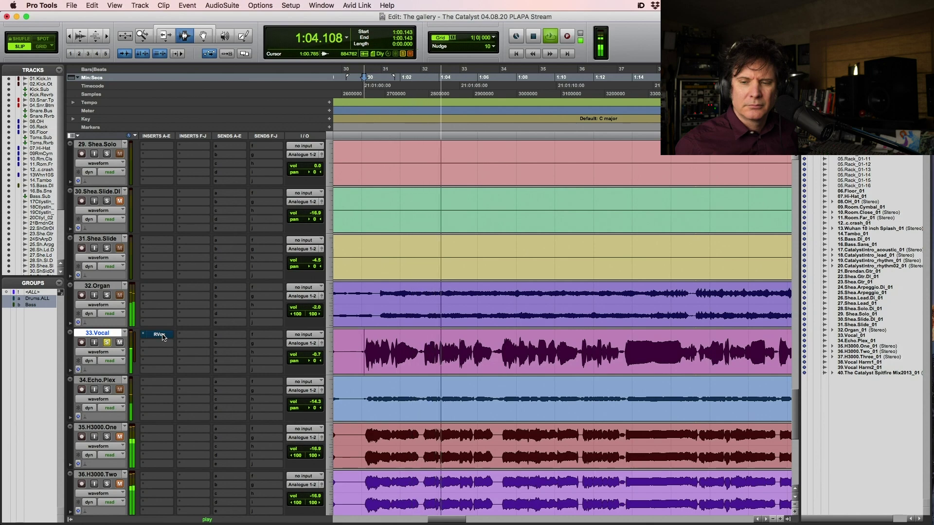
key(space)
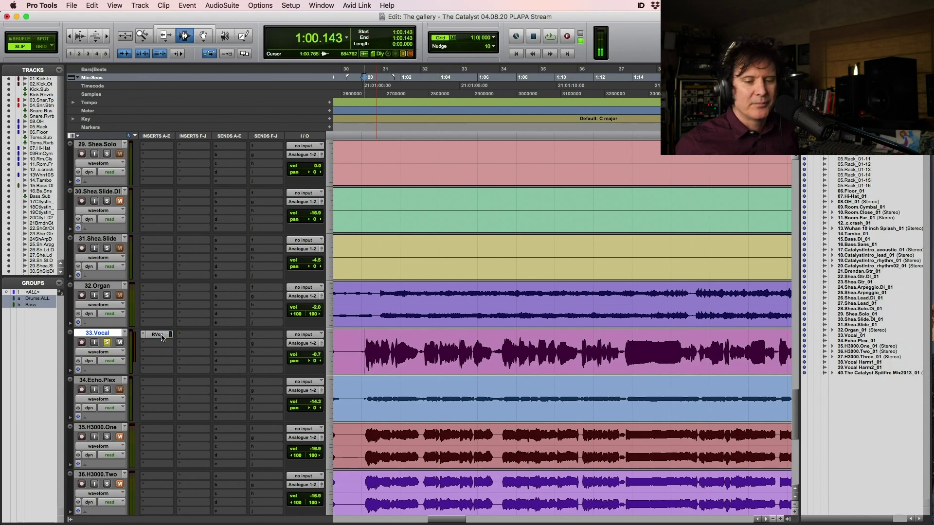
key(space)
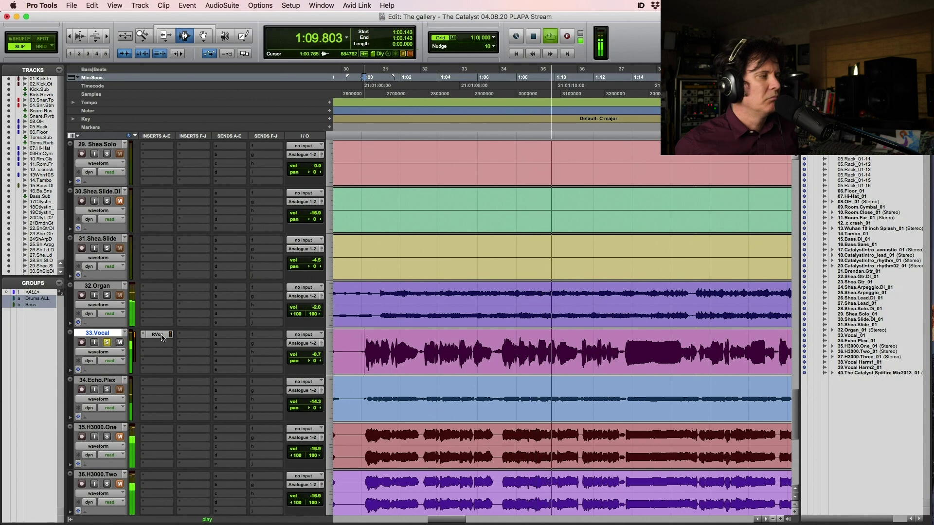
key(space)
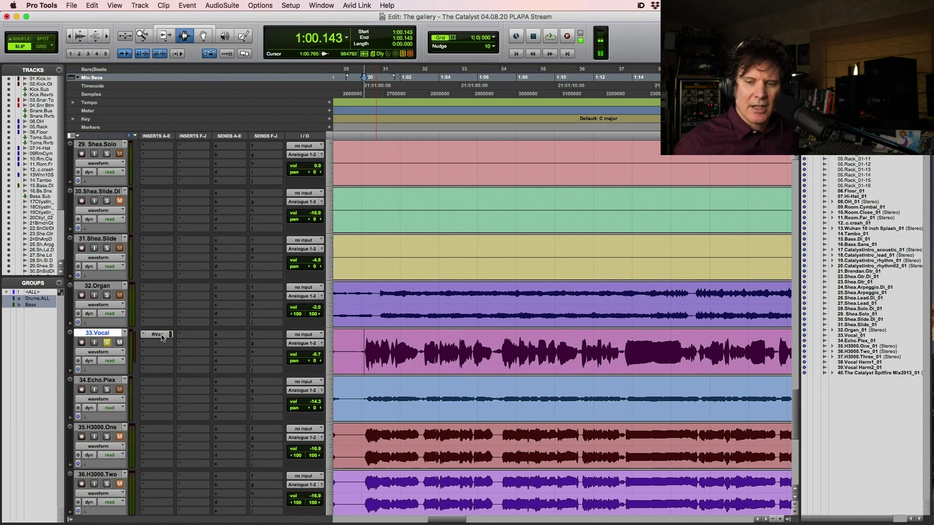
key(space)
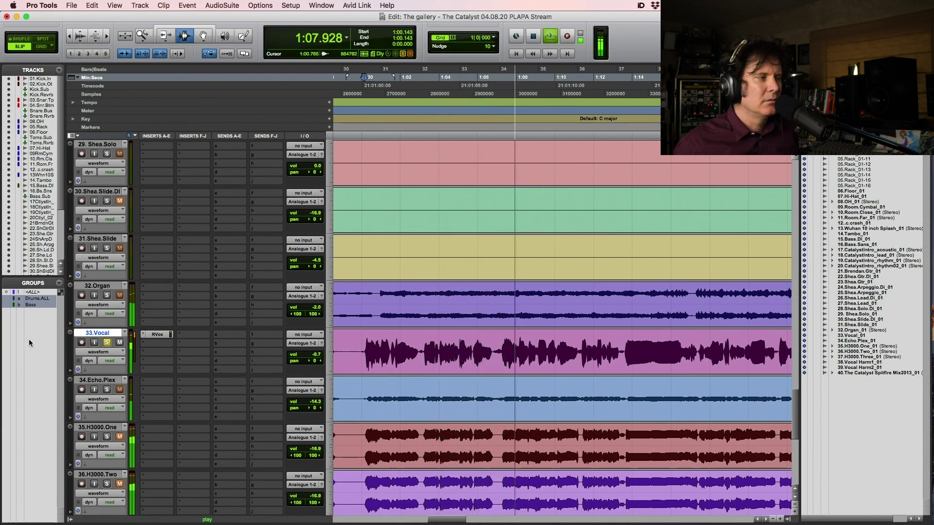
key(space)
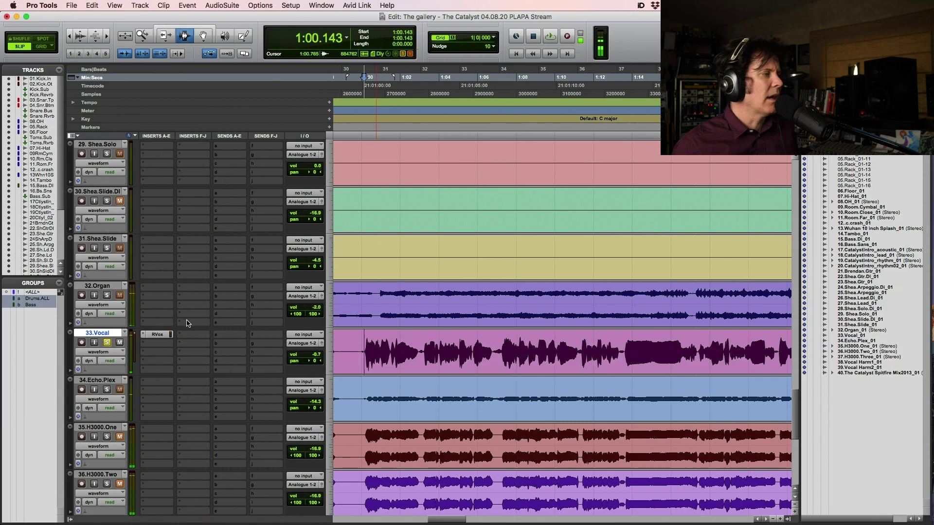
Step: Insert the oeksound soothe2 (mono) plug-in below RVox on 33.Vocal and move its window over the track area
click(156, 342)
mouse_move(165, 344)
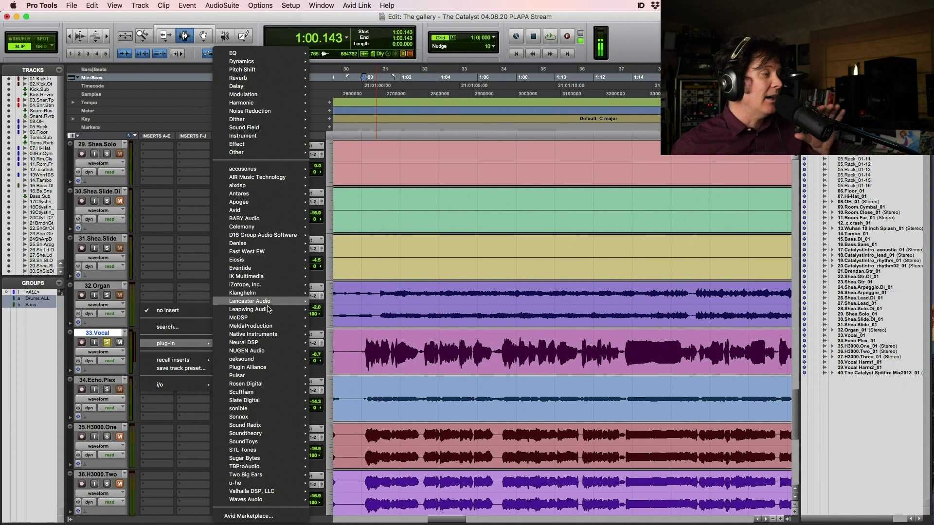
mouse_move(274, 360)
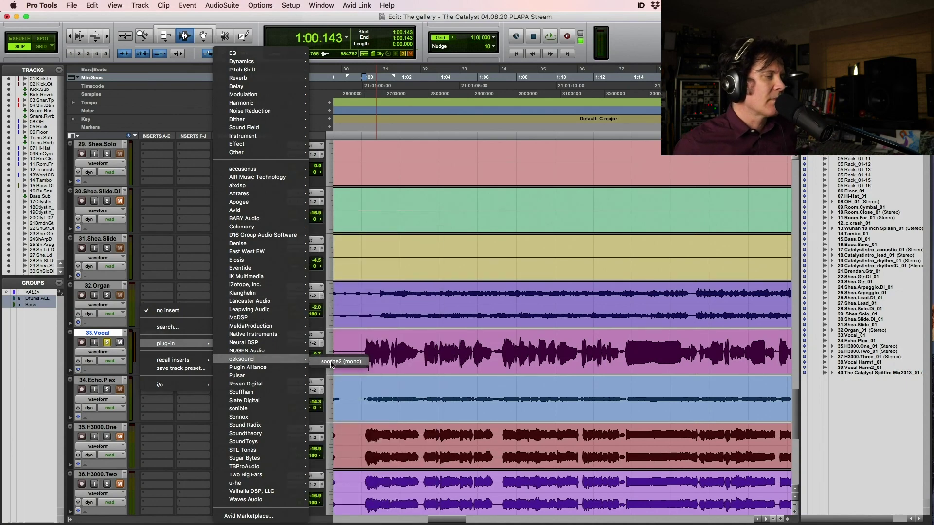
click(421, 246)
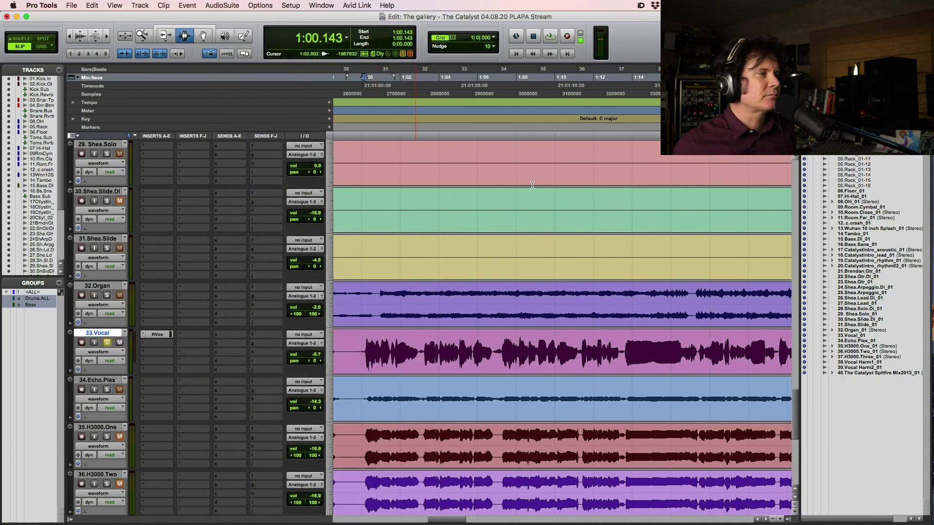
drag(520, 256, 433, 158)
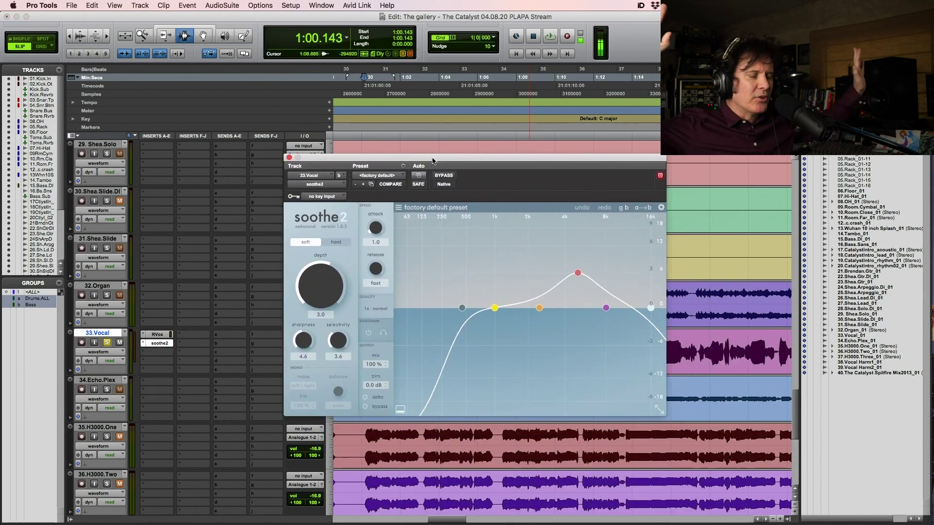
Step: Compare the vocal from 1:00.143 with soothe2 active and bypassed, leaving the plug-in active
key(space)
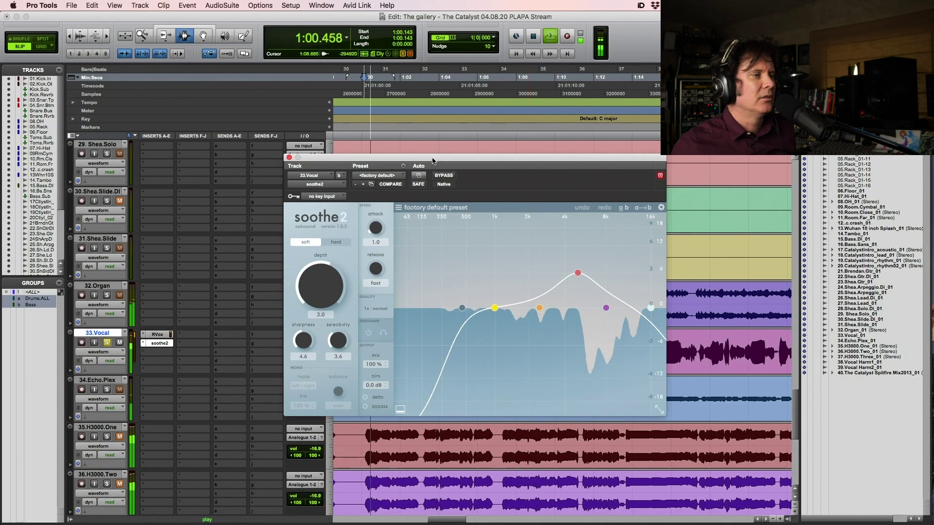
click(447, 176)
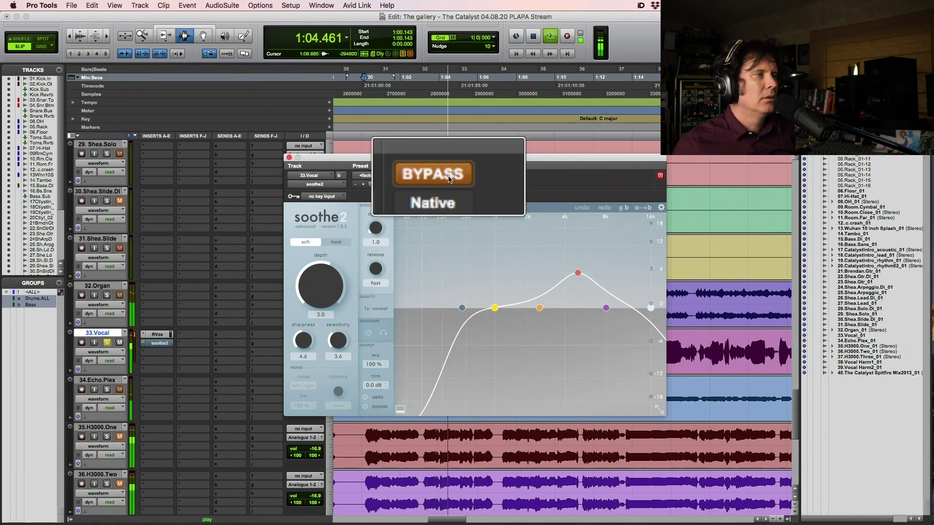
click(447, 176)
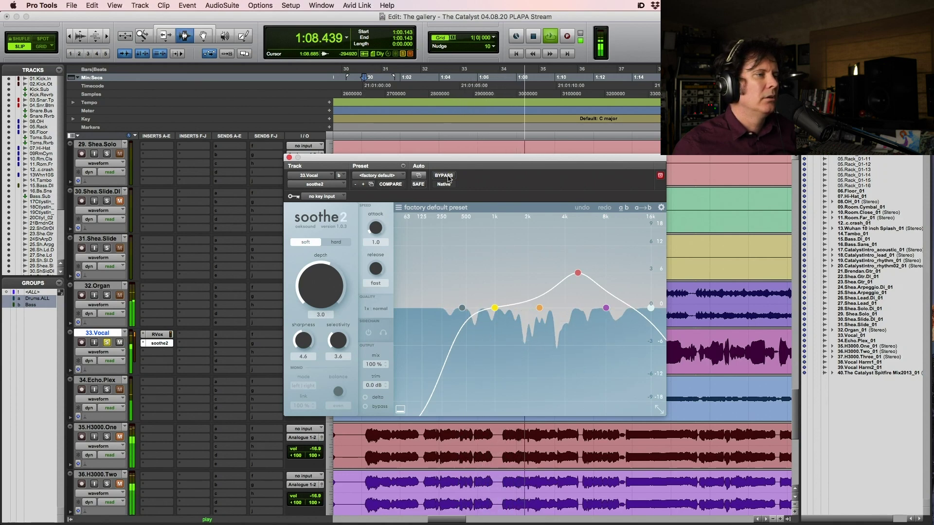
click(448, 177)
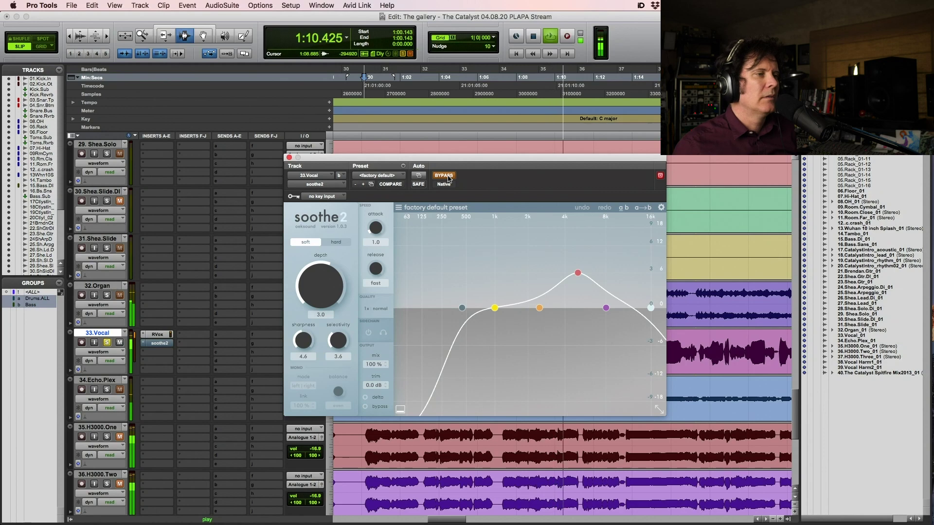
key(space)
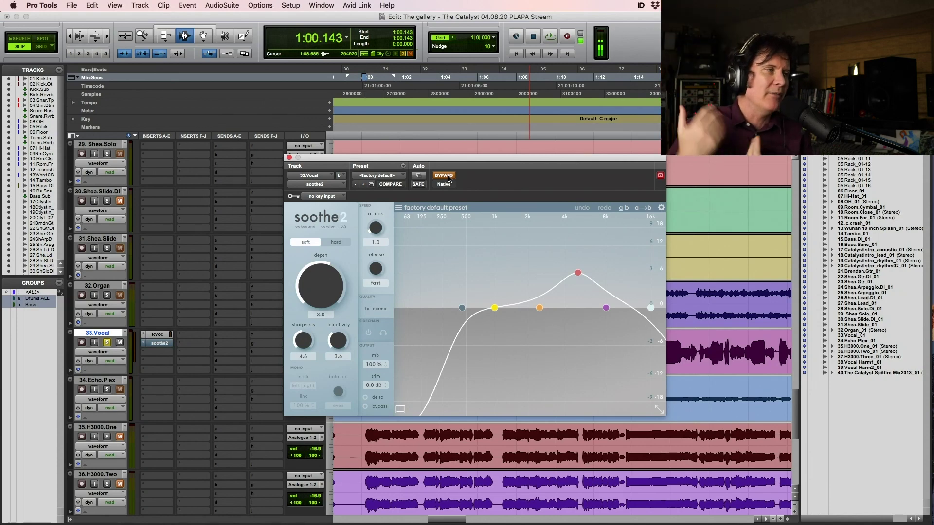
drag(463, 161, 424, 116)
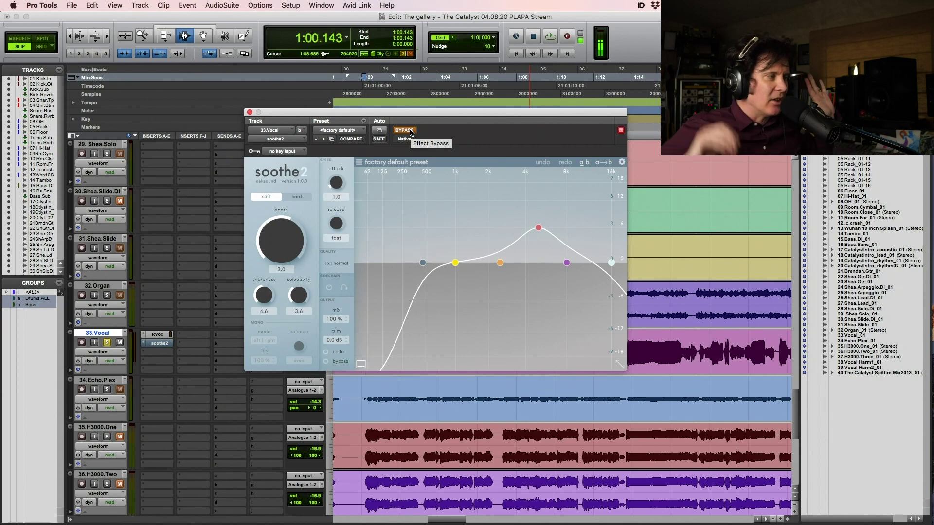
click(411, 133)
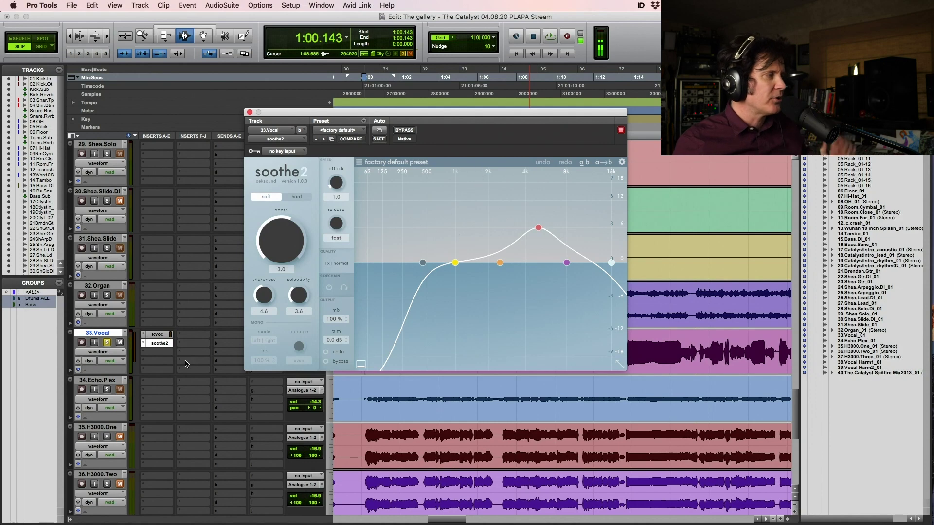
Step: Insert the REQ 4 (mono) equalizer below soothe2 on 33.Vocal
click(149, 352)
mouse_move(170, 353)
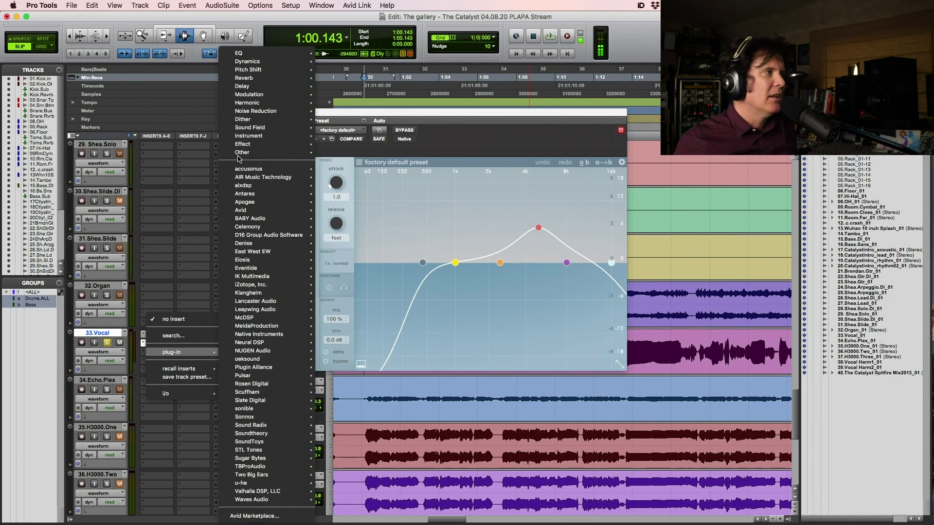
mouse_move(253, 53)
scroll(384, 300, down, 10)
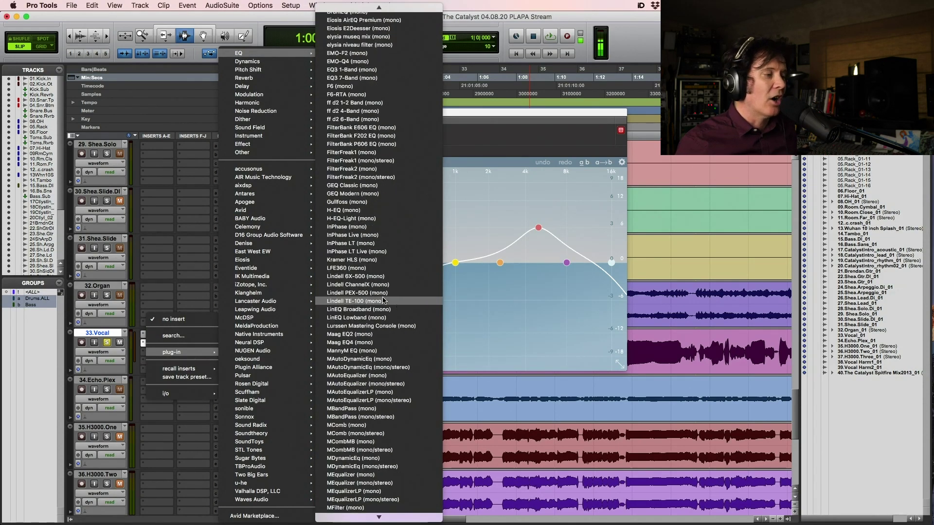
scroll(384, 300, down, 10)
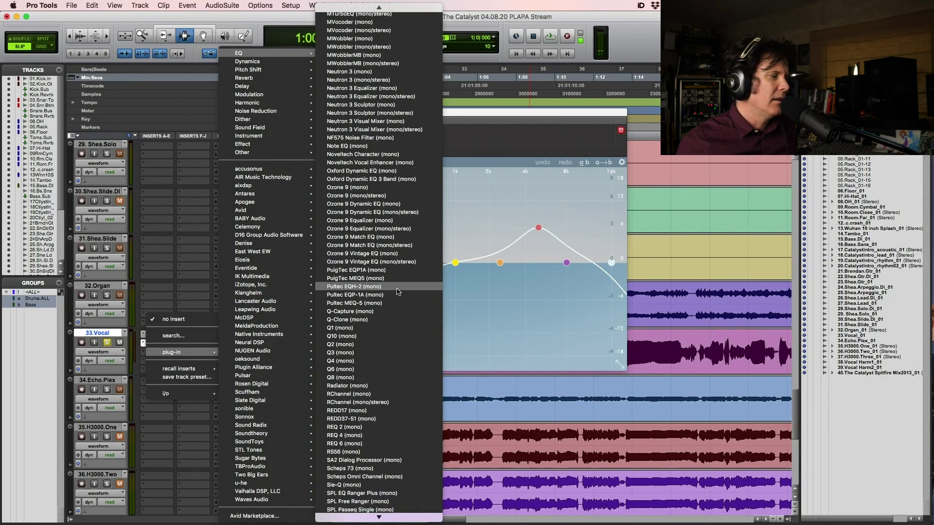
click(379, 435)
Step: Boost REQ 4 band 5 by about 5.6 dB at 3957 Hz and band 6 by about 4.1 dB at 8851 Hz
drag(462, 251, 438, 238)
click(465, 240)
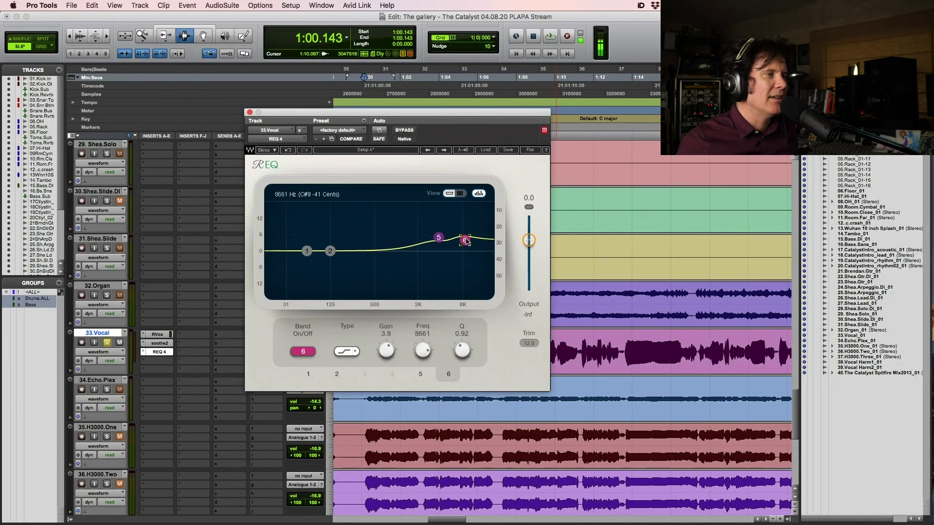
click(438, 238)
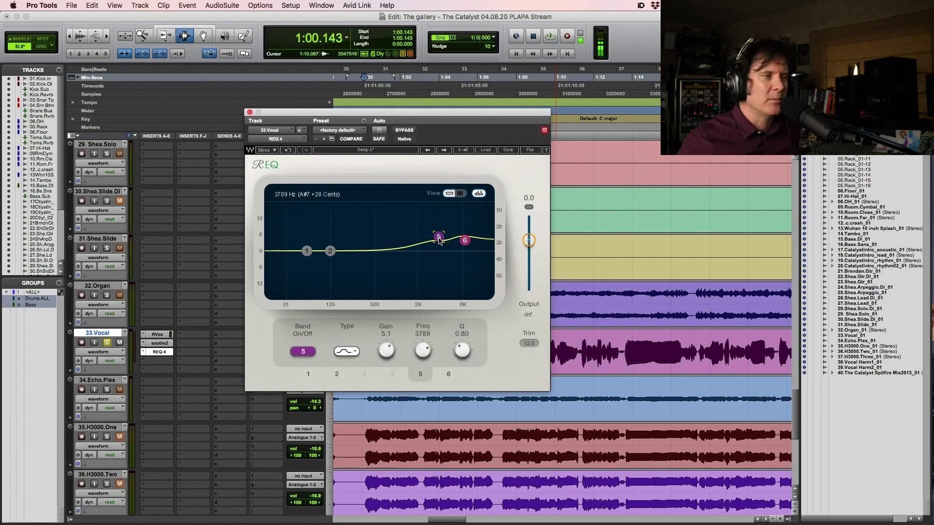
drag(440, 240, 440, 238)
click(465, 240)
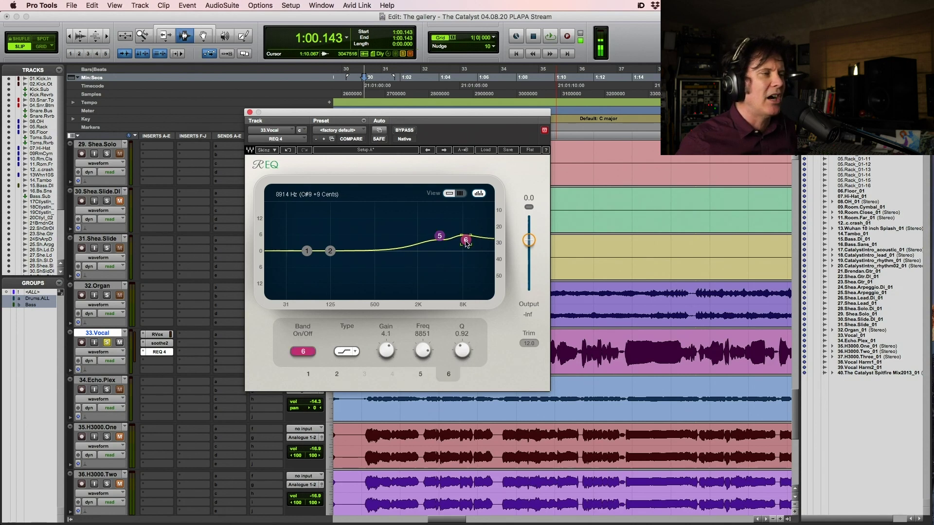
click(440, 236)
drag(440, 237, 442, 237)
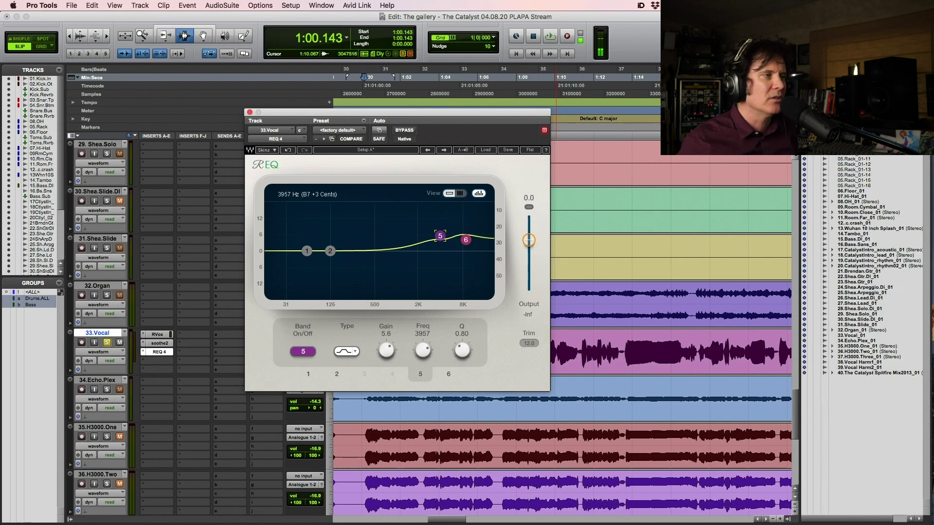
Step: Set REQ 4 band 6 to a 5.4 dB boost at 11523 Hz with a Q of 0.71
click(465, 240)
drag(466, 241, 474, 236)
drag(461, 350, 462, 357)
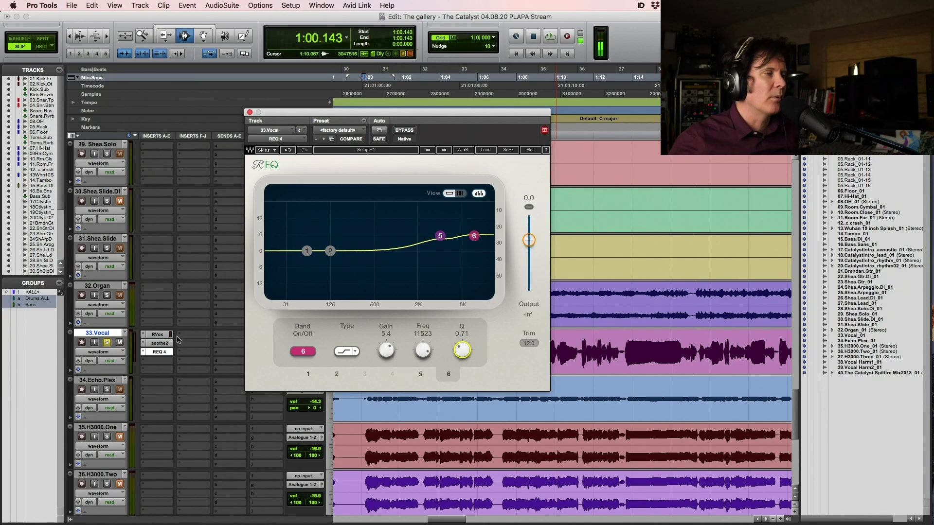
Step: Audition 33.Vocal in the mix from 1:00.143 with the REQ 4 high-frequency boosts applied
key(space)
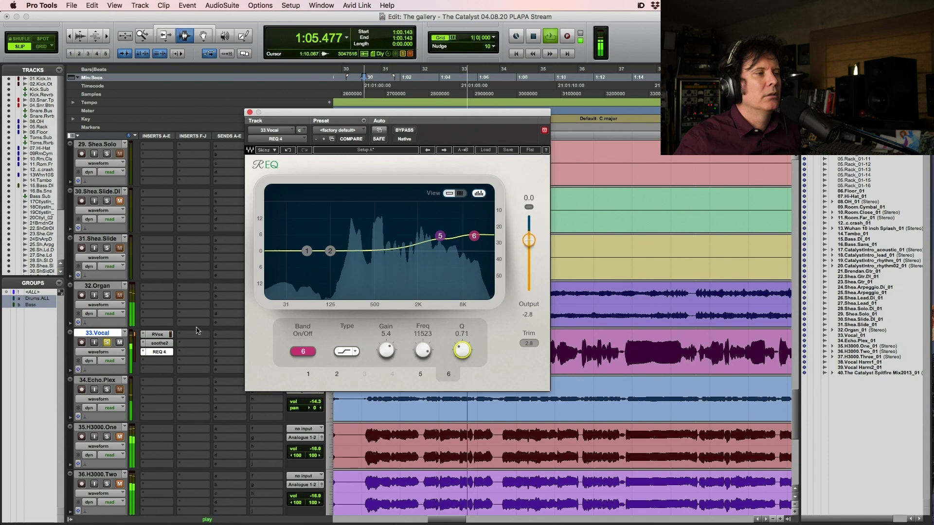
key(space)
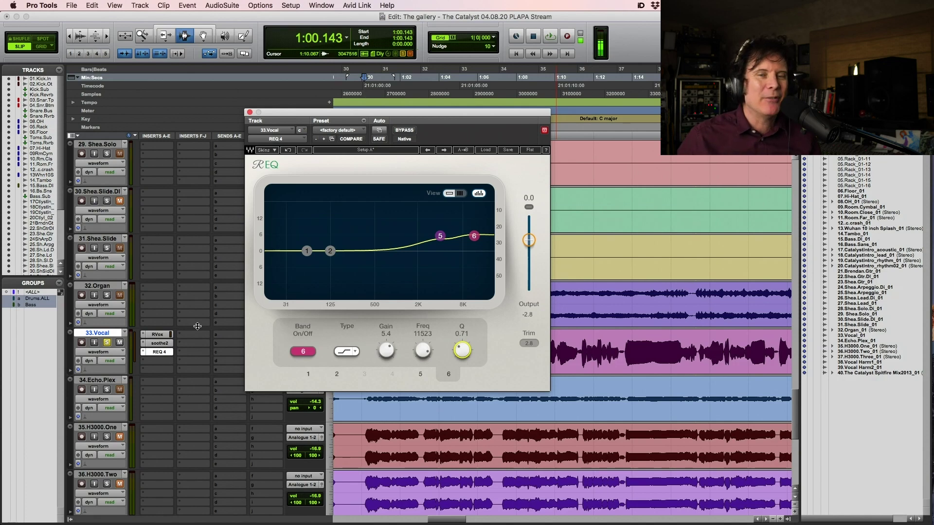
key(space)
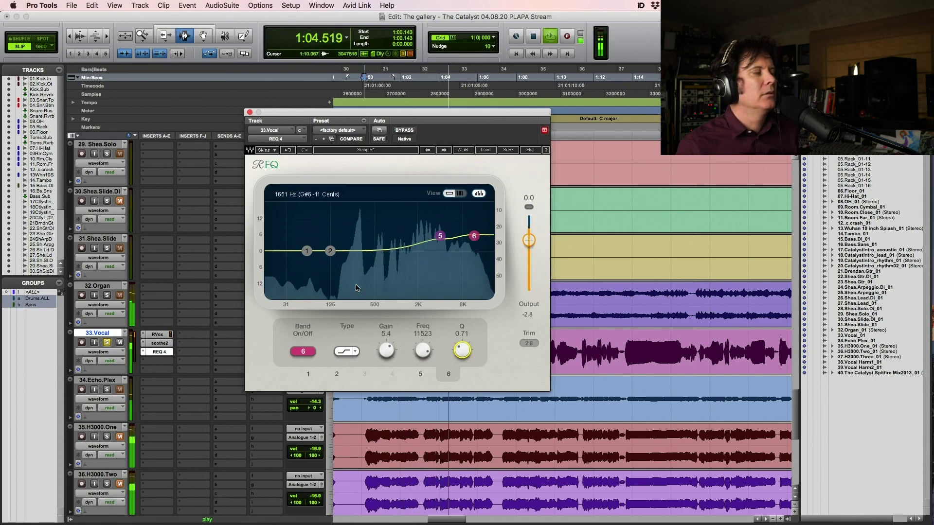
key(space)
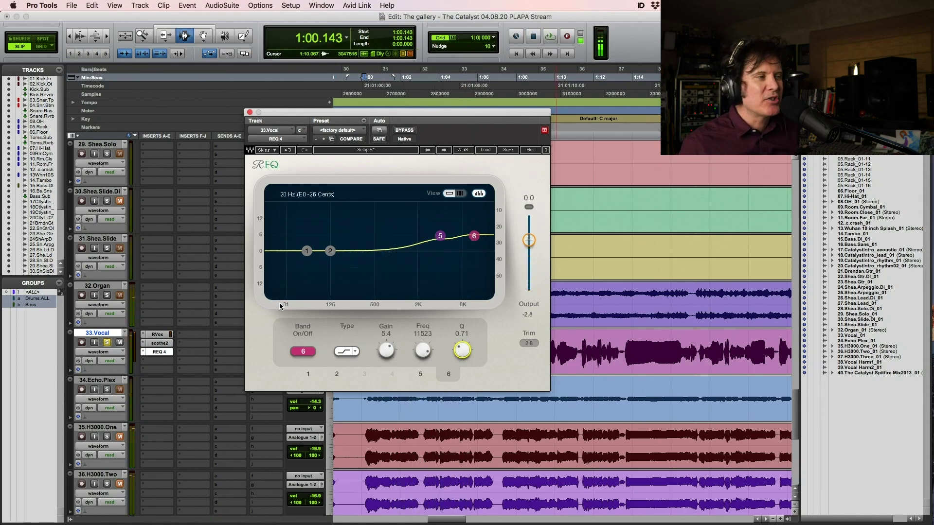
Step: Compare 33.Vocal with soothe2 bypassed and active by auditioning the passage from 1:00.143
click(167, 343)
key(space)
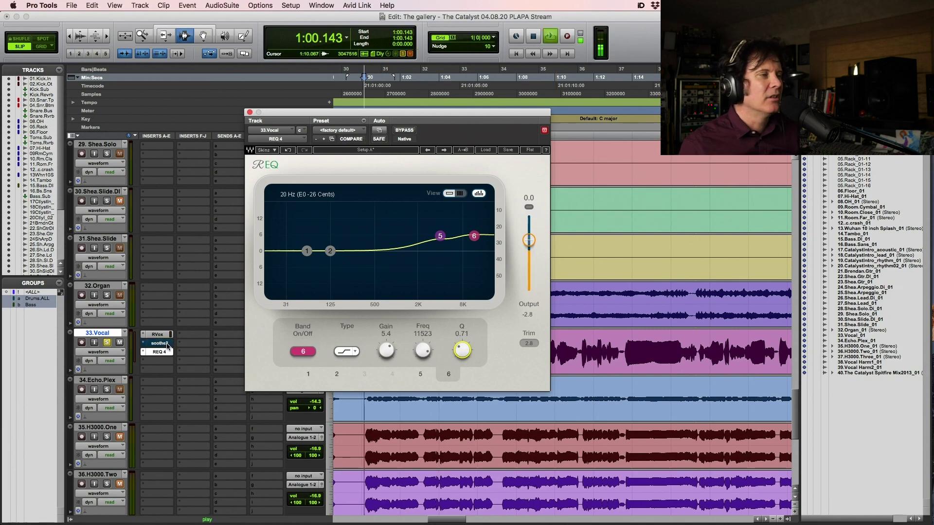
key(space)
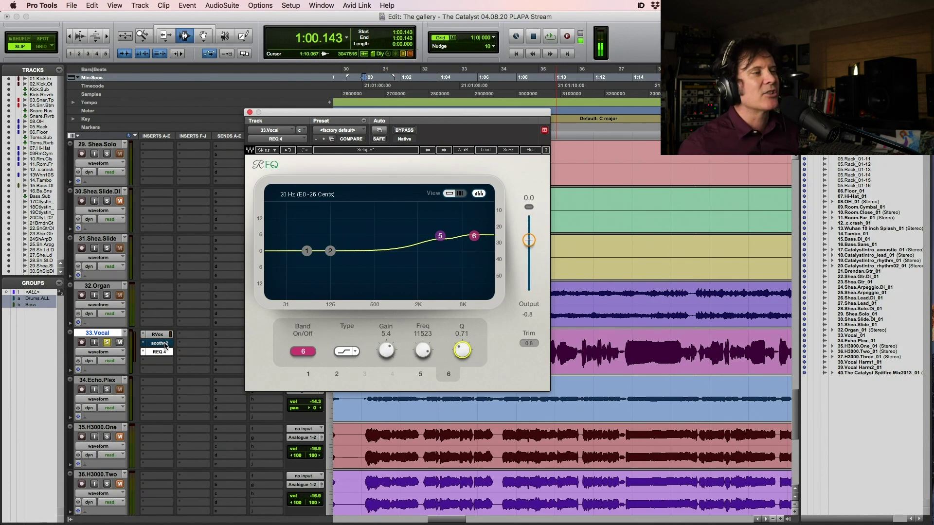
key(space)
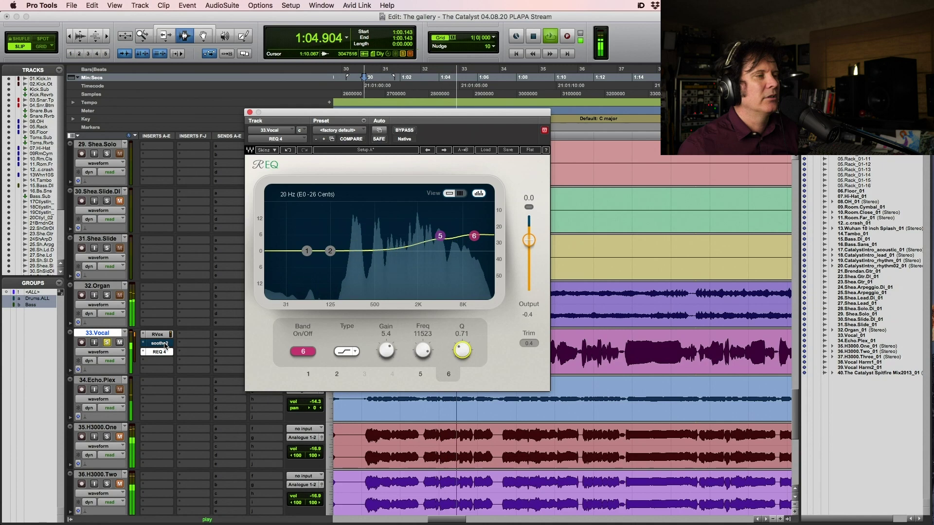
key(space)
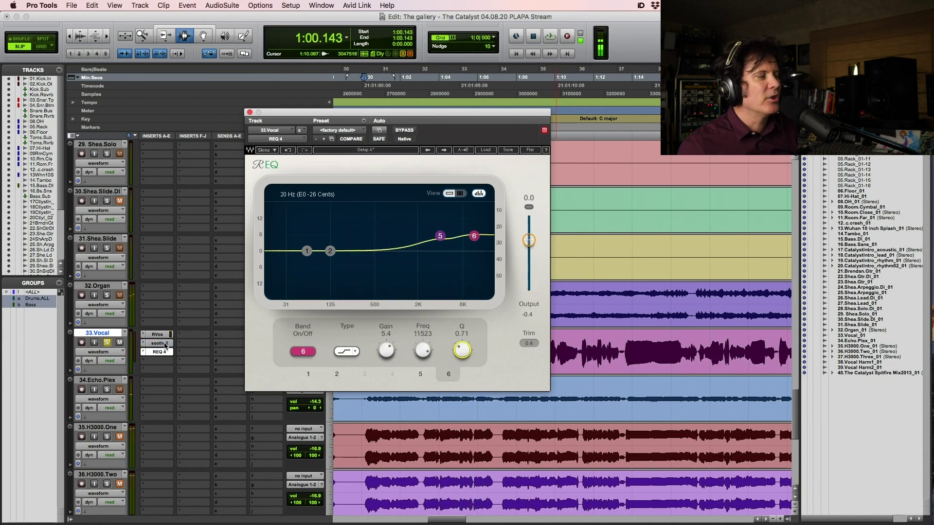
key(space)
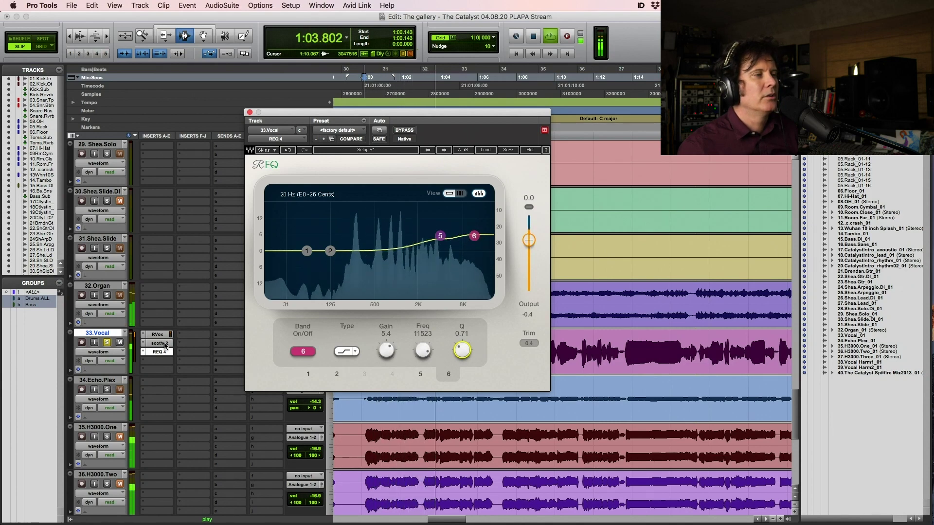
key(space)
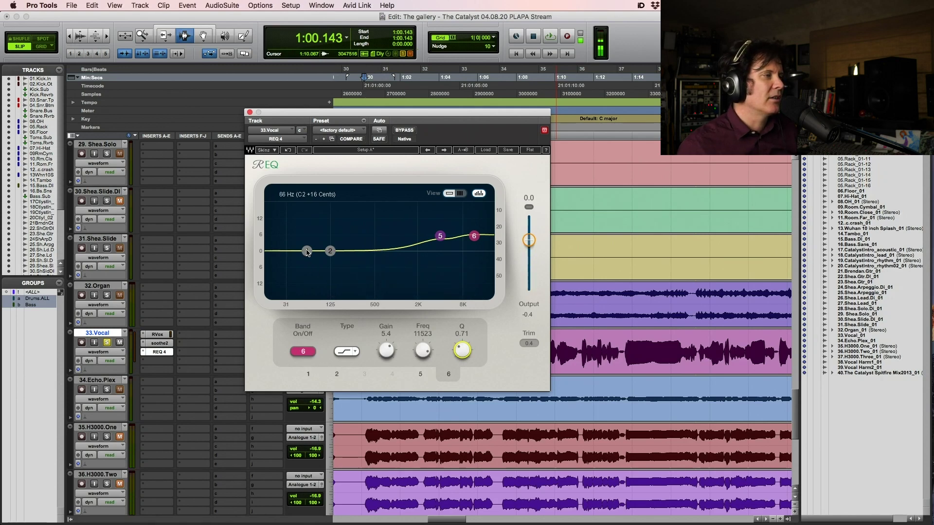
Step: Enable REQ 4 band 1 as a high-pass filter on 33.Vocal at 129 Hz with a Q of 0.71
click(310, 254)
click(303, 351)
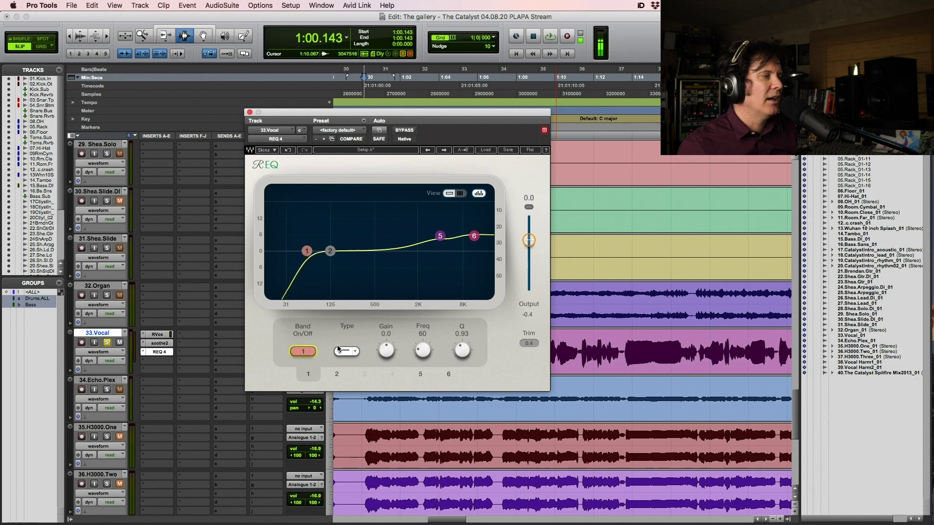
drag(462, 358, 463, 371)
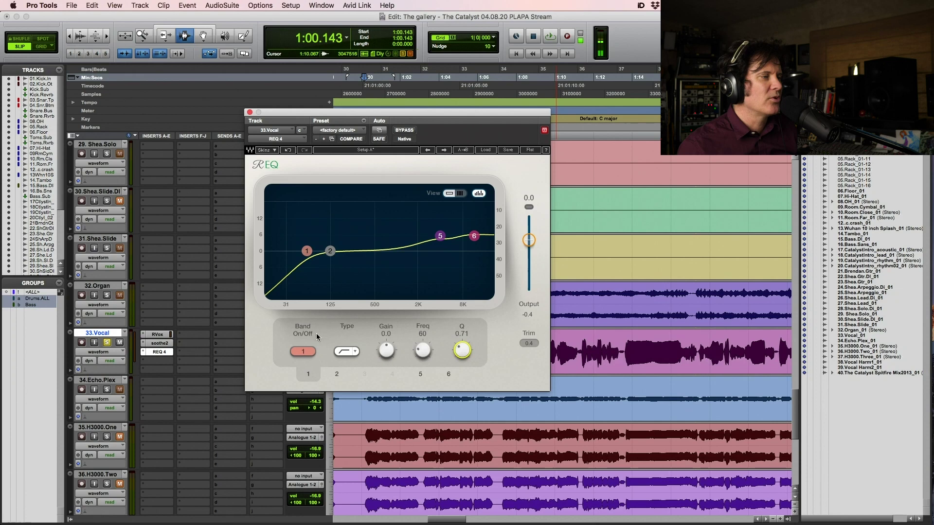
drag(307, 251, 331, 250)
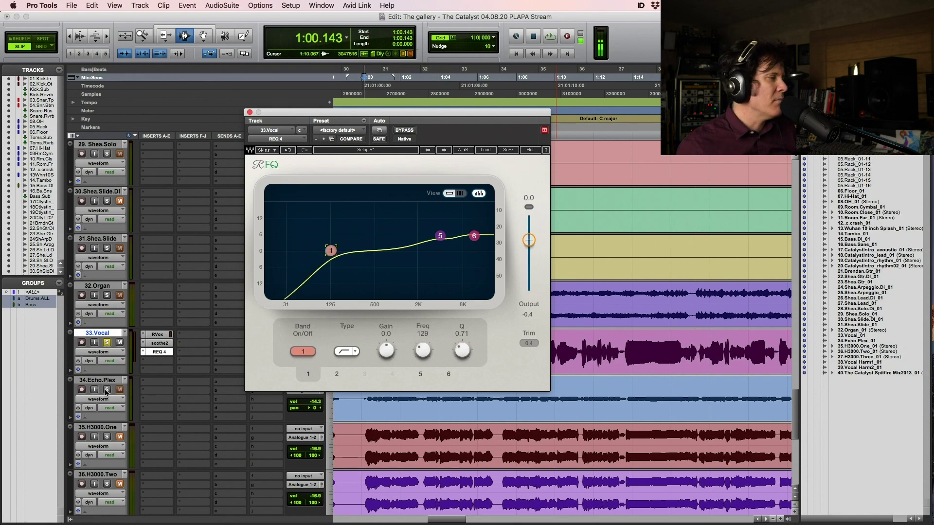
Step: Solo the drum and bass tracks alongside 33.Vocal and start playback from 1:00.143
scroll(106, 386, up, 8)
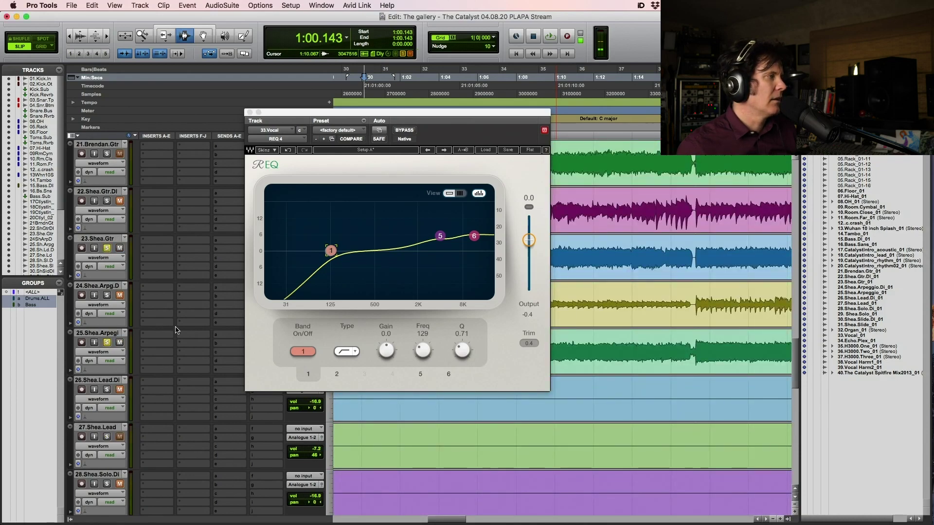
scroll(176, 334, up, 5)
scroll(176, 334, up, 6)
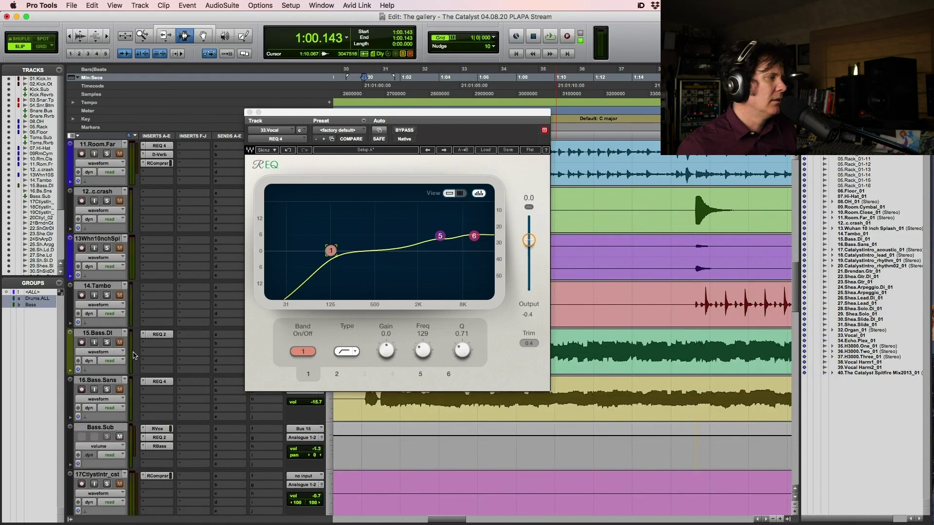
click(107, 343)
key(space)
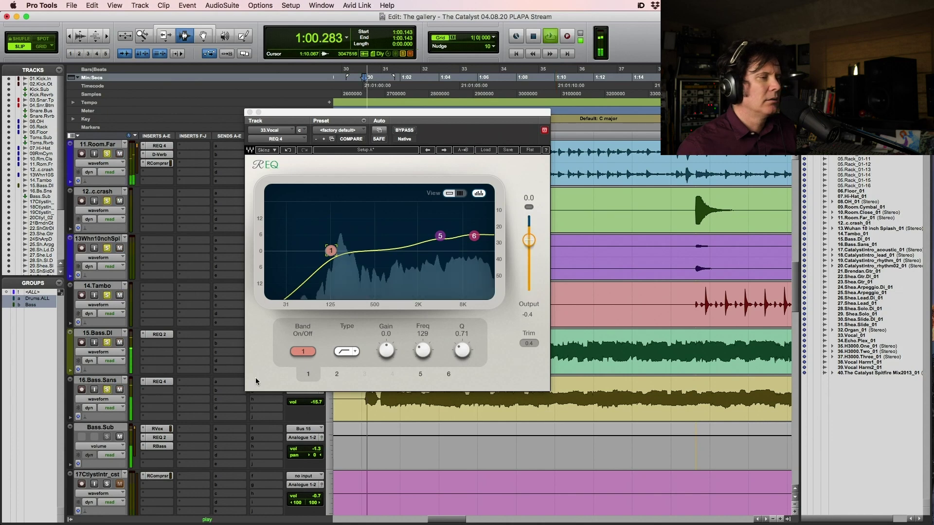
Step: Audition the filtered 33.Vocal against the drums and bass, and save the session
scroll(348, 416, down, 2)
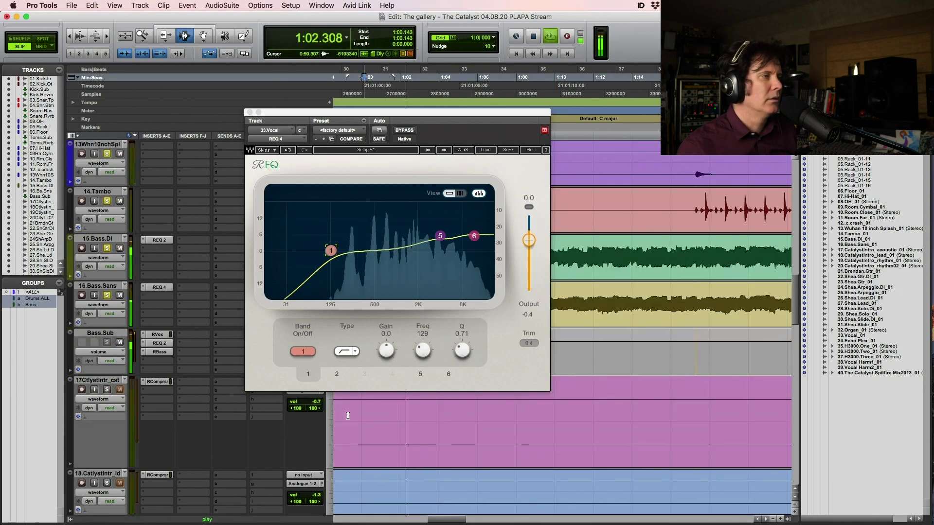
scroll(347, 416, down, 6)
scroll(348, 416, down, 4)
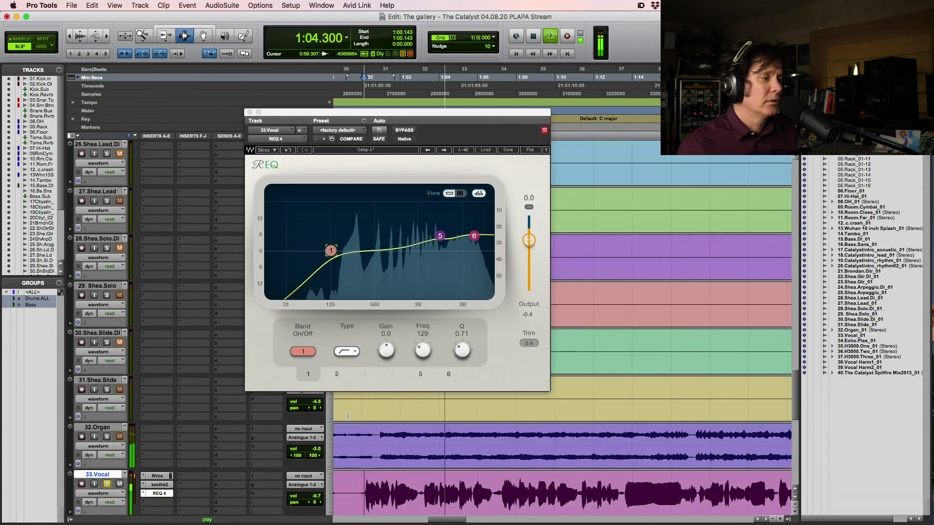
scroll(348, 416, down, 3)
drag(389, 117, 450, 139)
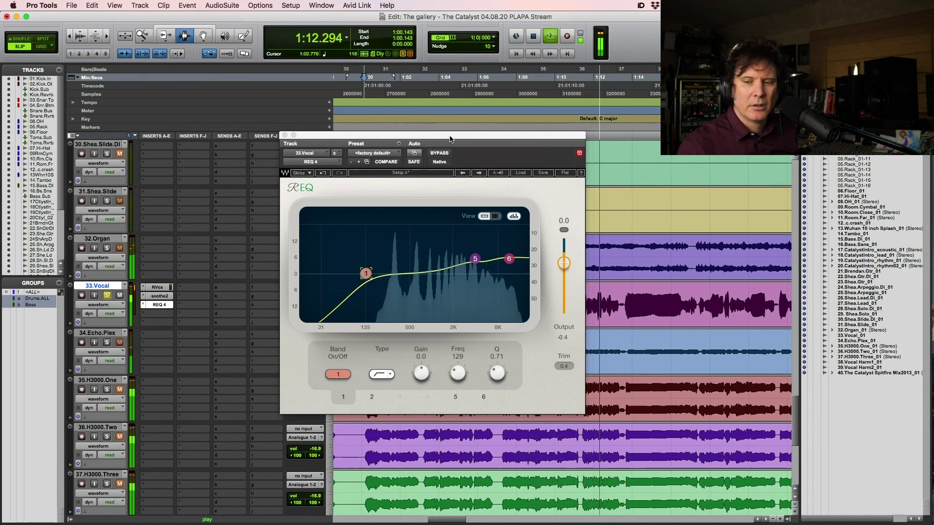
key(super+s)
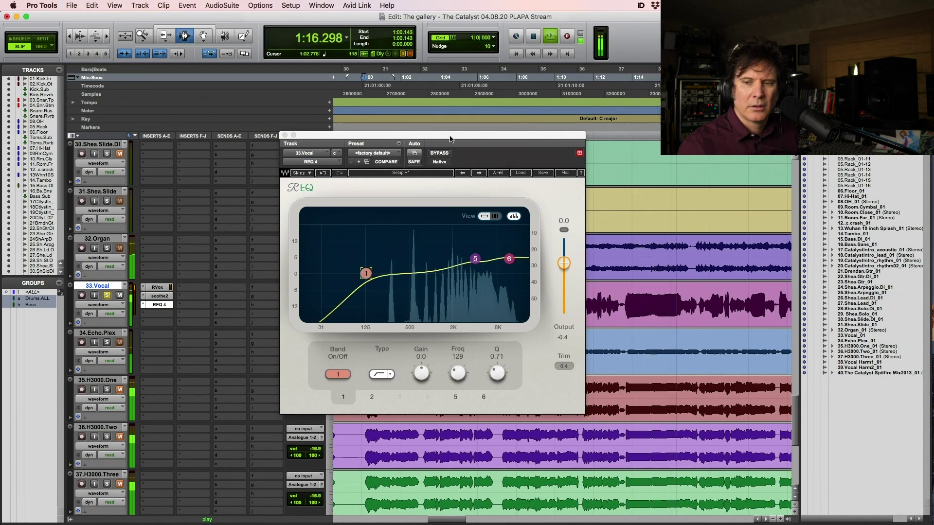
key(super+s)
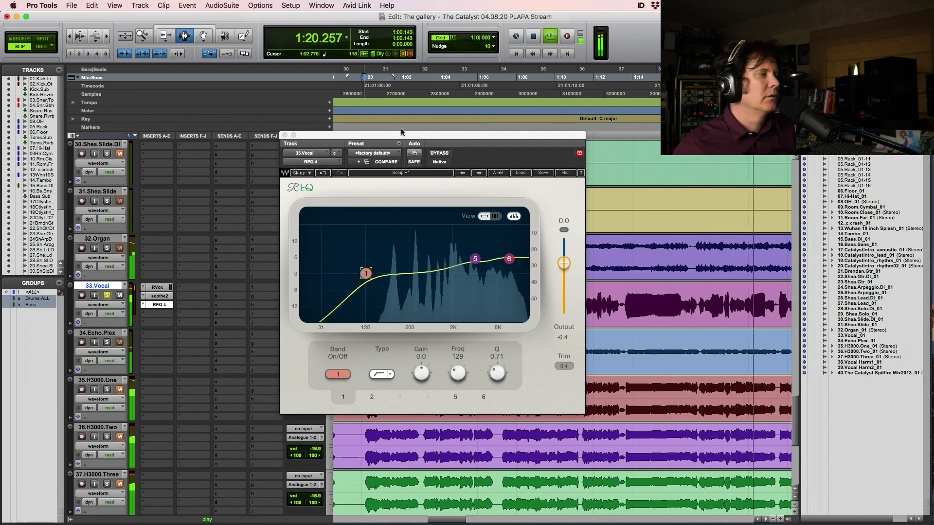
key(space)
Step: Copy RVox to the insert below REQ 4 on 33.Vocal and set the copy's compression to -12.7 during playback
click(285, 136)
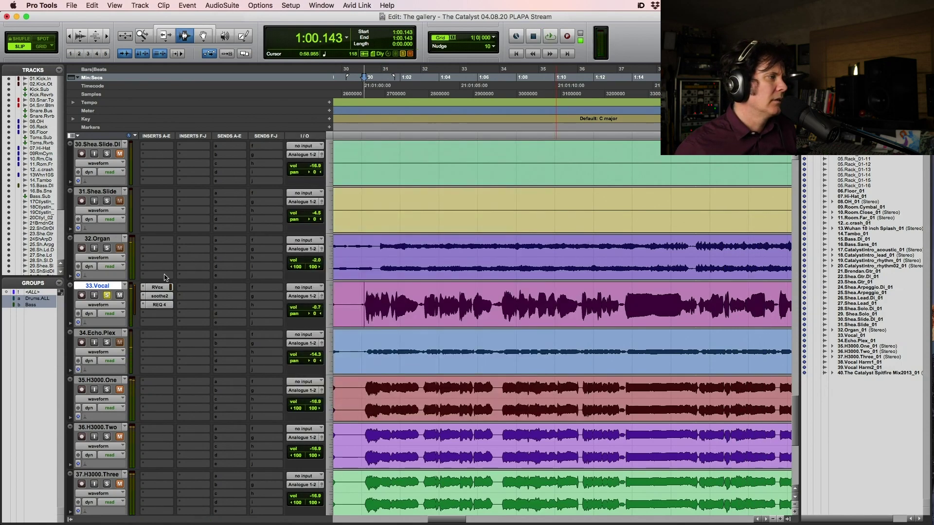
click(158, 288)
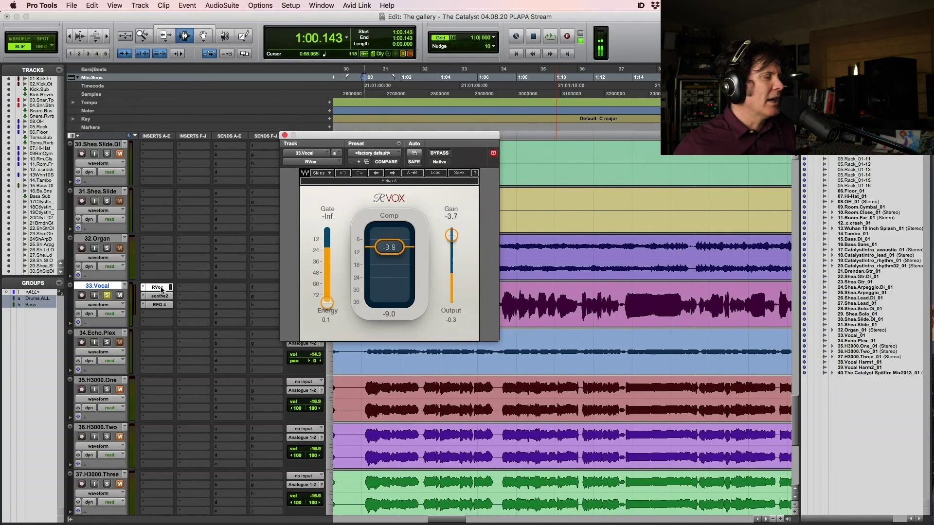
drag(162, 290, 163, 315)
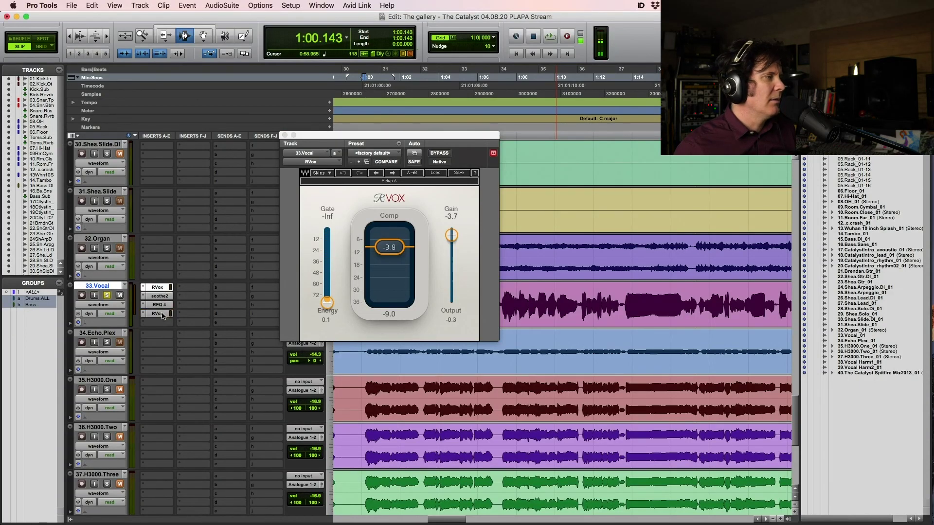
click(163, 313)
key(space)
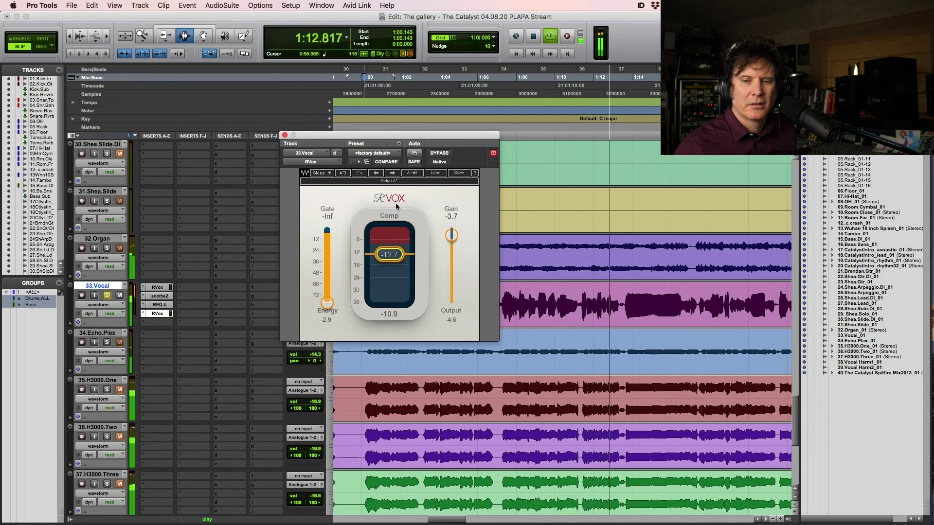
key(space)
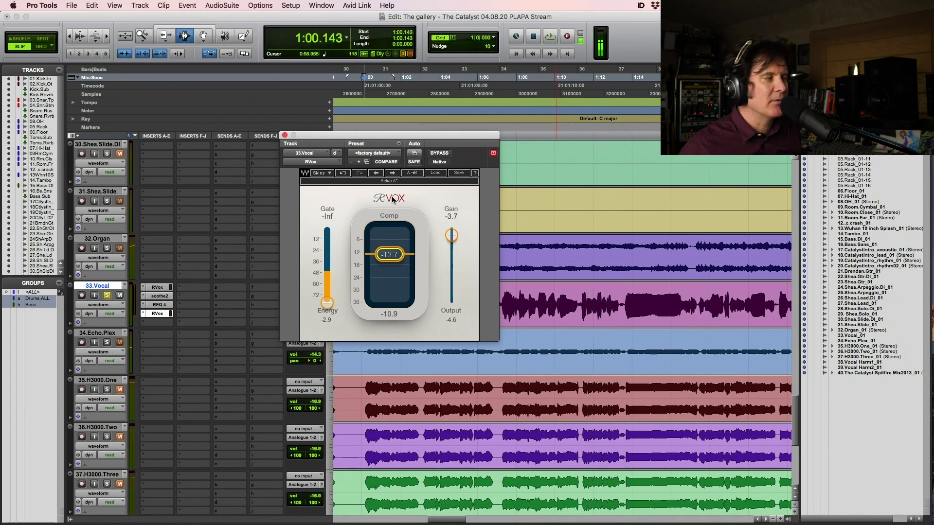
Step: Audition 33.Vocal with the second RVox from 1:00.143 and save the session
key(space)
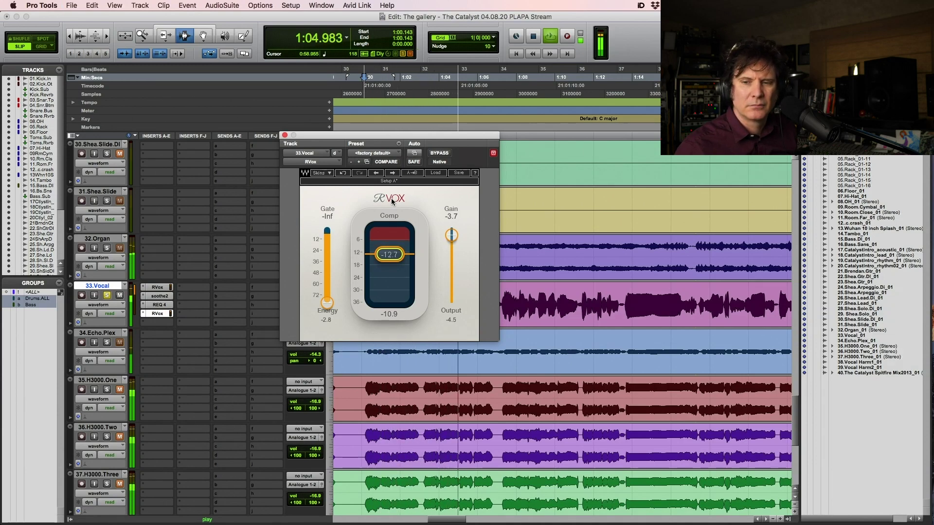
key(space)
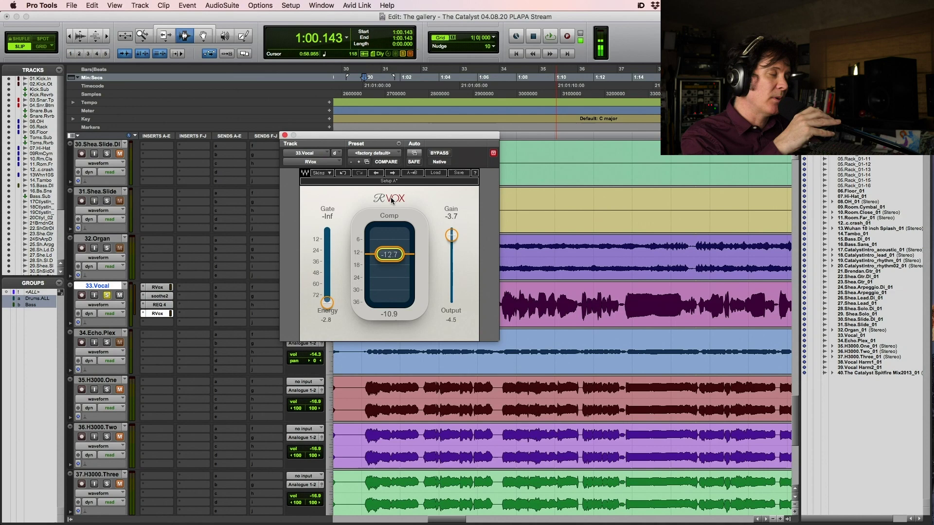
key(super+s)
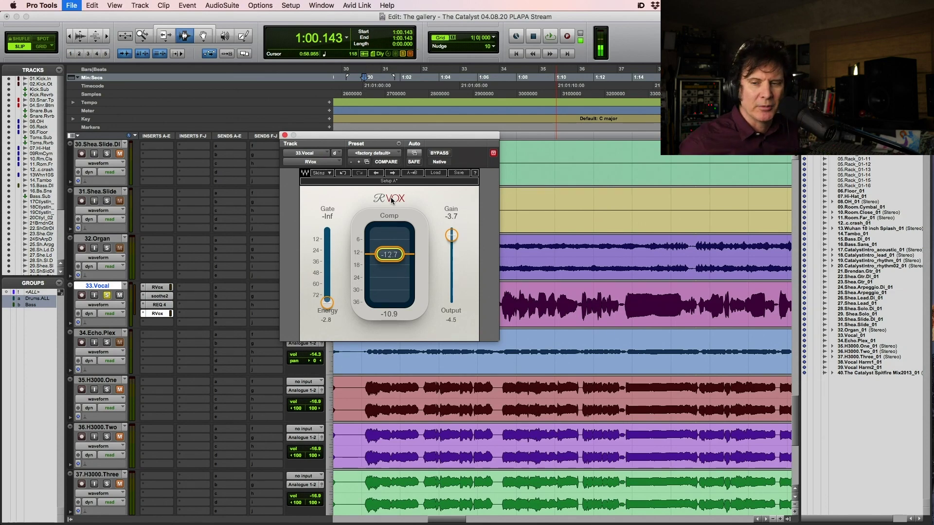
Step: Replay 33.Vocal from 1:00.143 and set the second RVox's compression to -13.7
key(space)
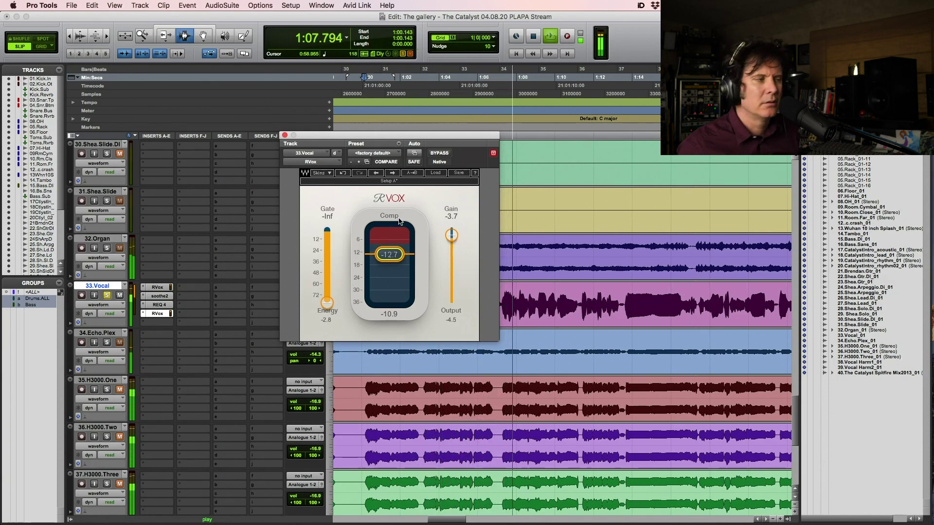
key(space)
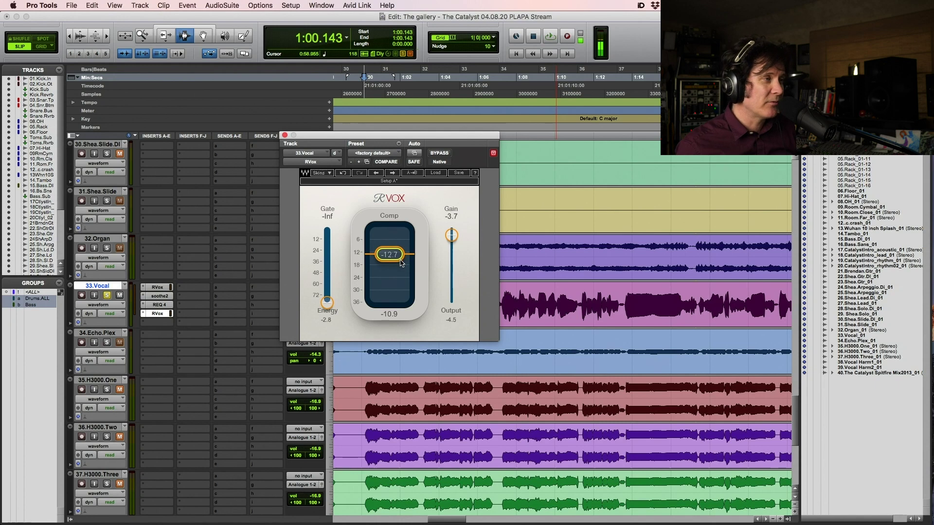
key(space)
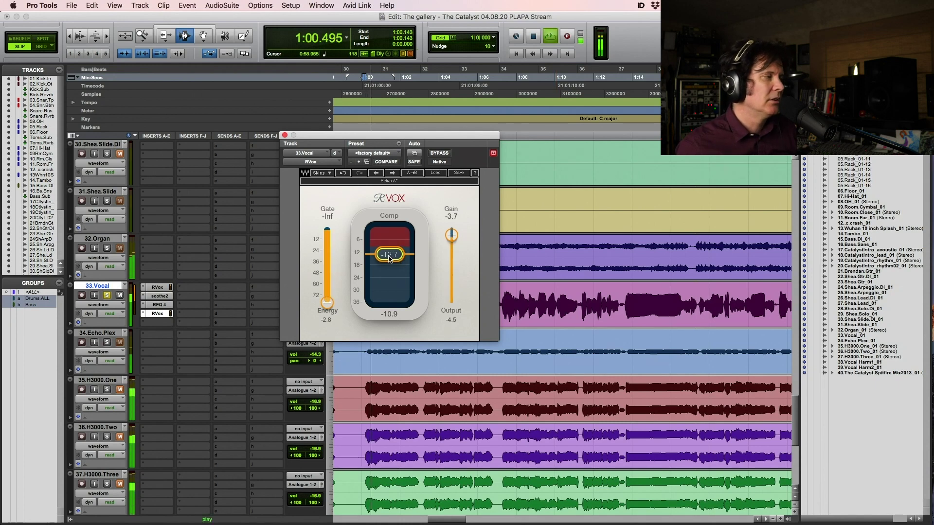
drag(402, 263, 402, 269)
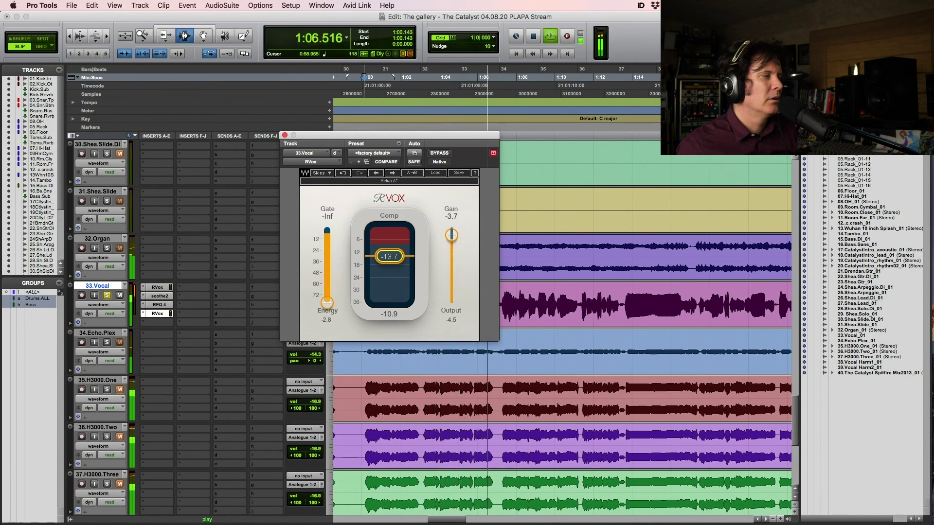
Step: Solo 35.H3000.One and group 35.H3000.One, 36.H3000.Two and 37.H3000.Three as a Mix/Edit group named H3000
click(129, 388)
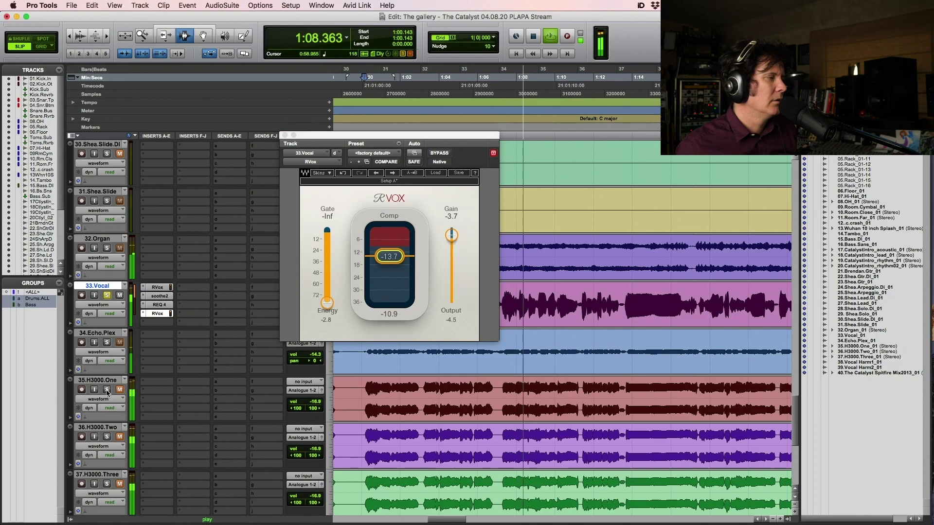
scroll(153, 423, down, 2)
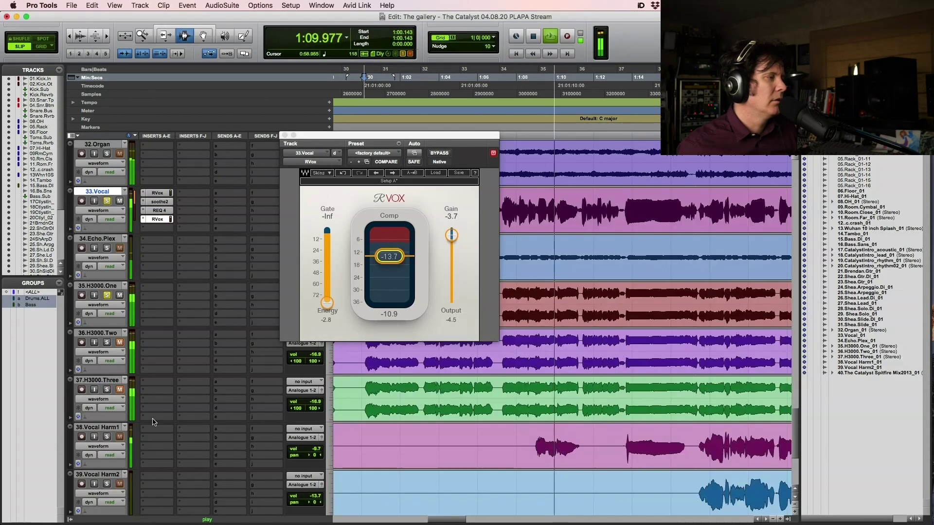
key(space)
click(97, 285)
shift+click(104, 381)
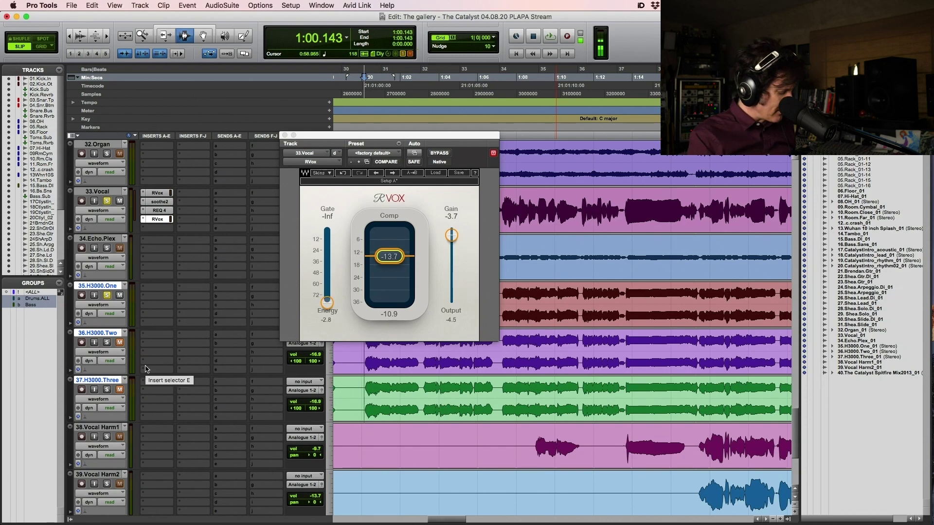
key(super+g)
text(H30)
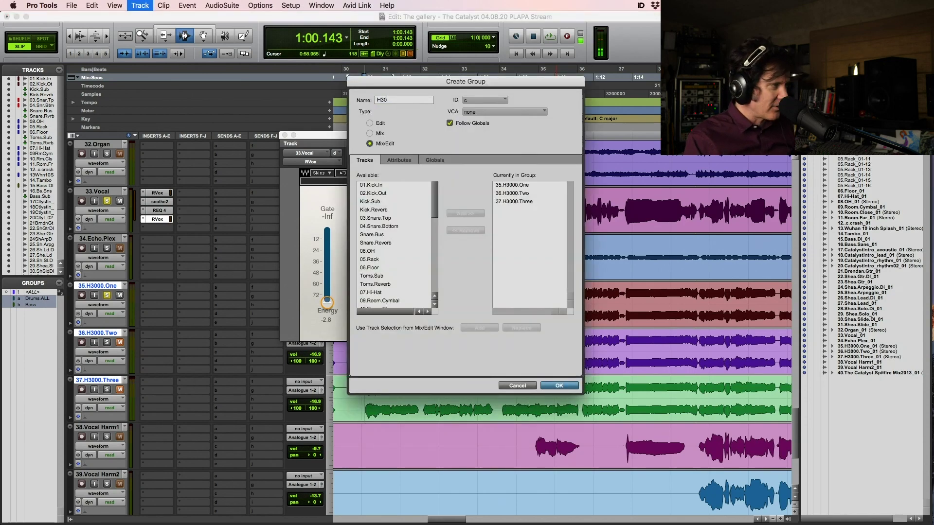
key(Return)
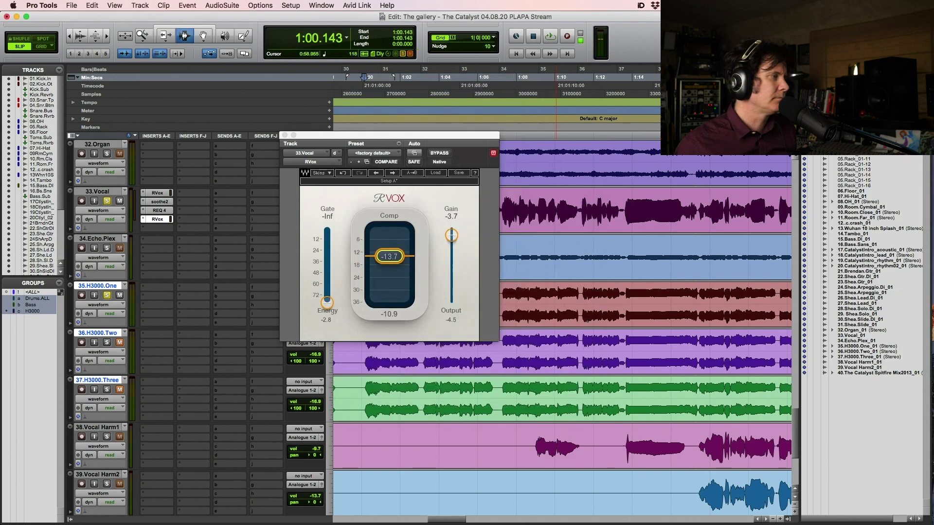
Step: Play the soloed vocals and lower the H3000 group's volume to -17.6, with the RVox window moved clear of the tracks
scroll(117, 349, down, 2)
key(space)
drag(368, 142, 440, 326)
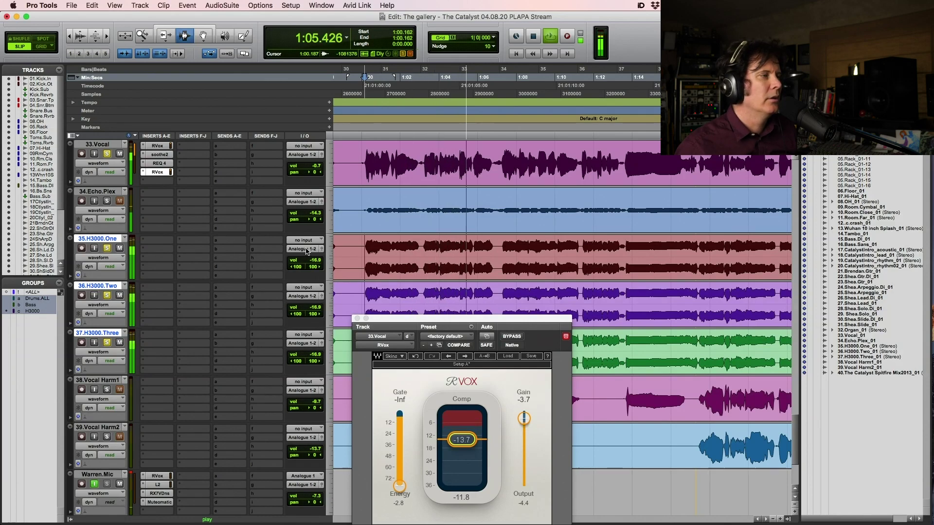
drag(315, 260, 315, 261)
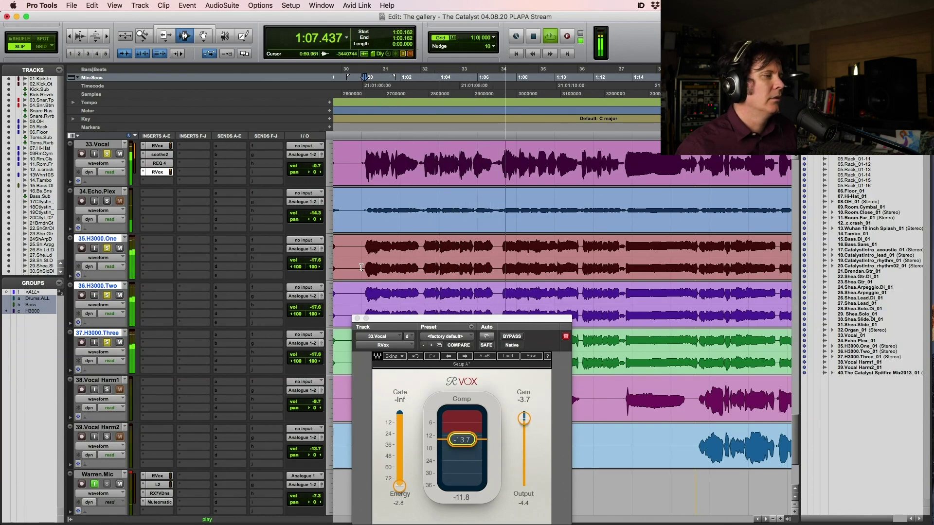
key(space)
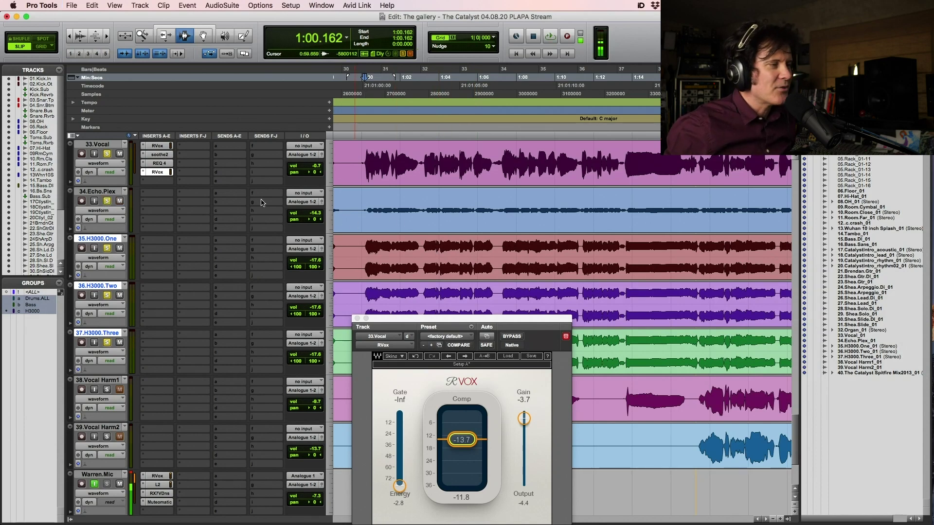
Step: Close RVox and audition the soloed vocal tracks from 1:00.262 with the whole song in view
click(367, 210)
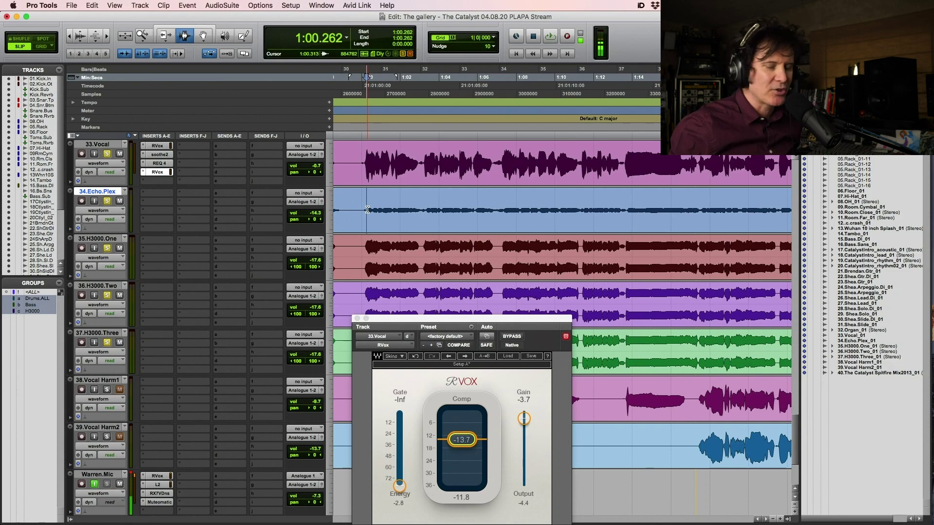
key(space)
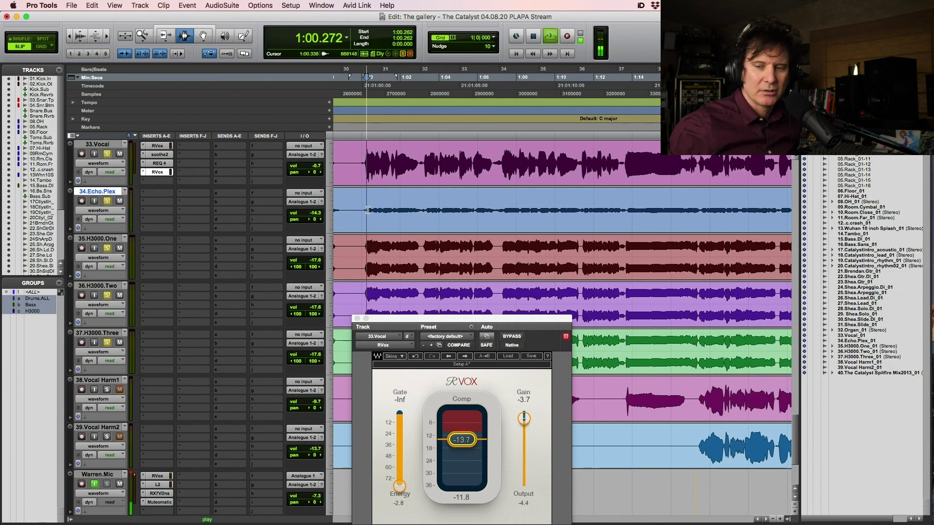
click(356, 317)
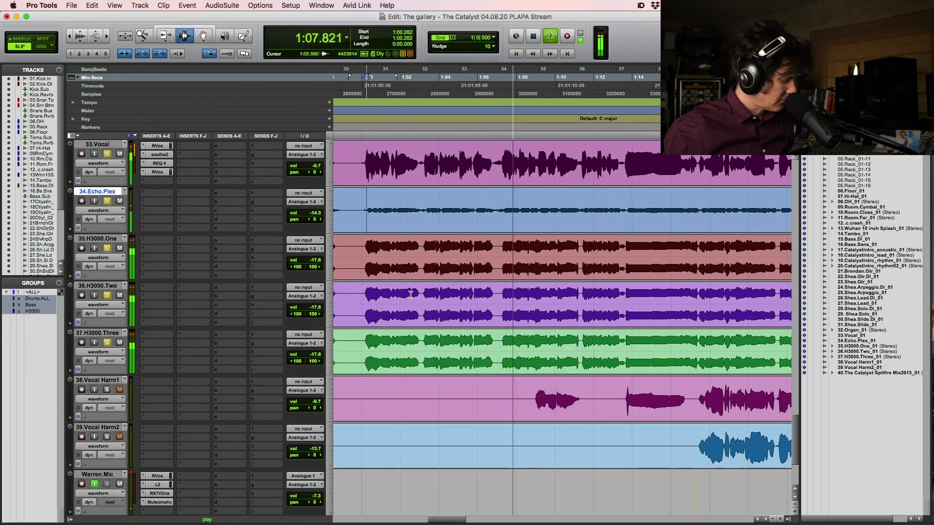
key(alt+a)
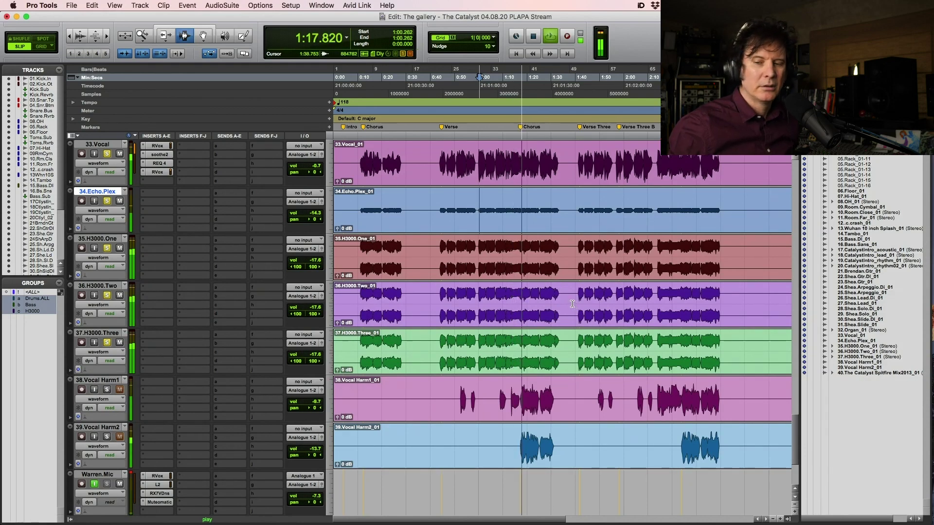
scroll(572, 304, down, 3)
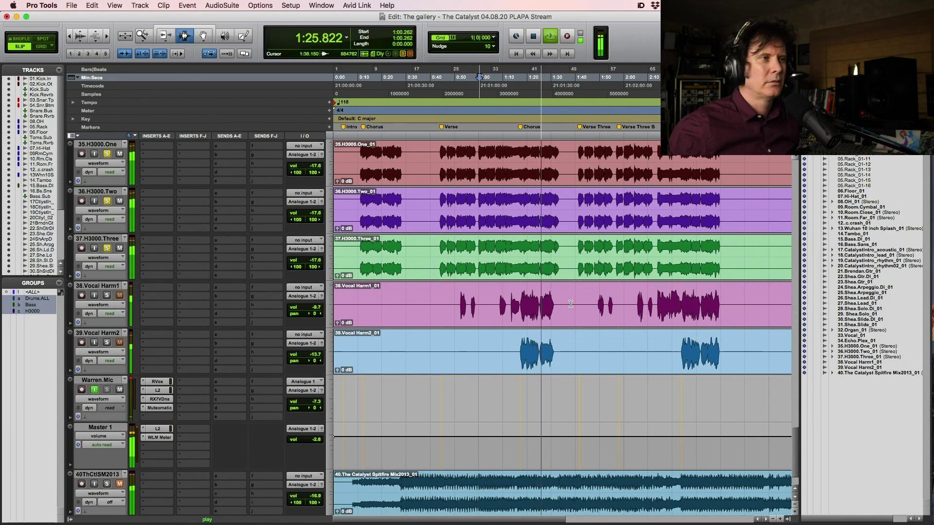
scroll(571, 304, up, 3)
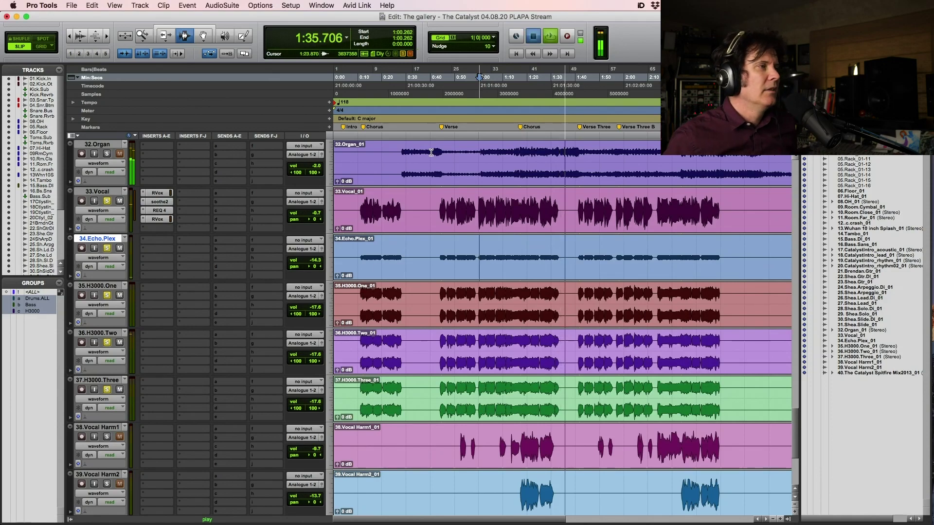
key(space)
Step: Solo only 32.Organ and audition it from its entrance at 0:28.157
click(401, 156)
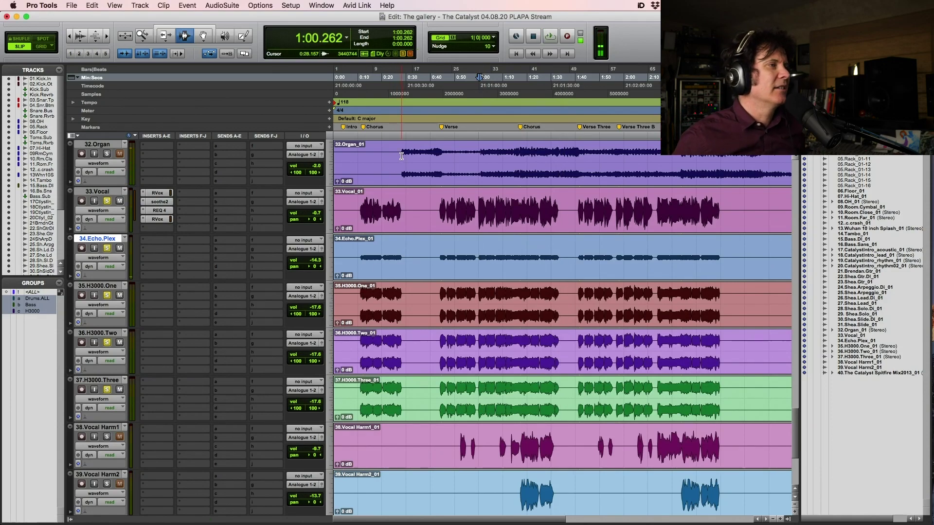
super+click(108, 154)
key(space)
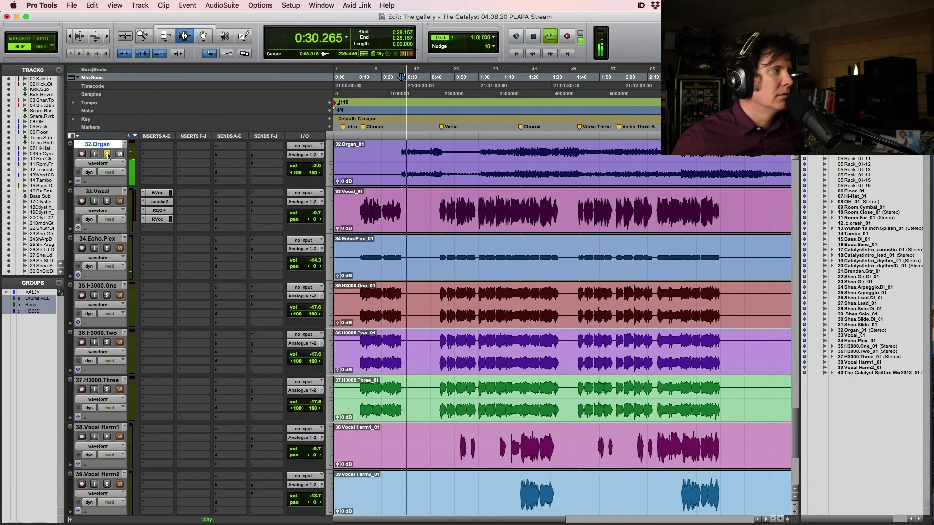
key(space)
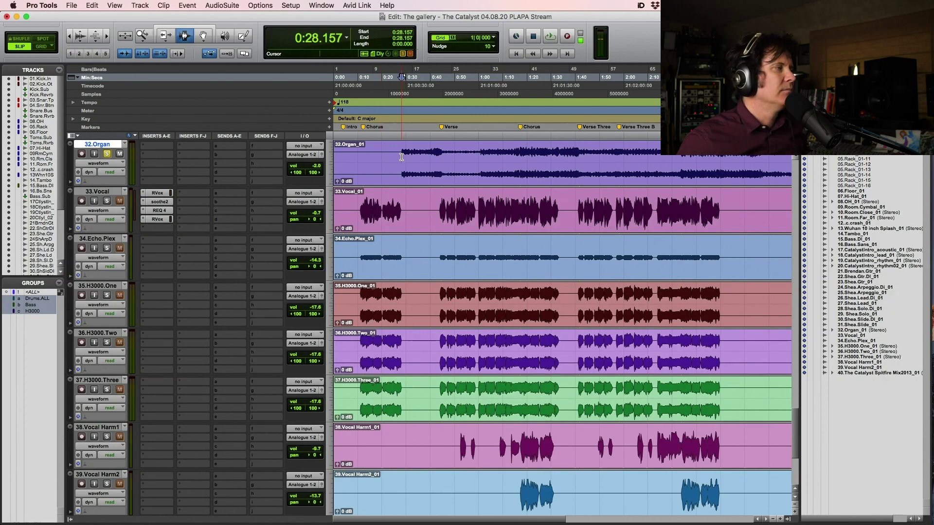
key(space)
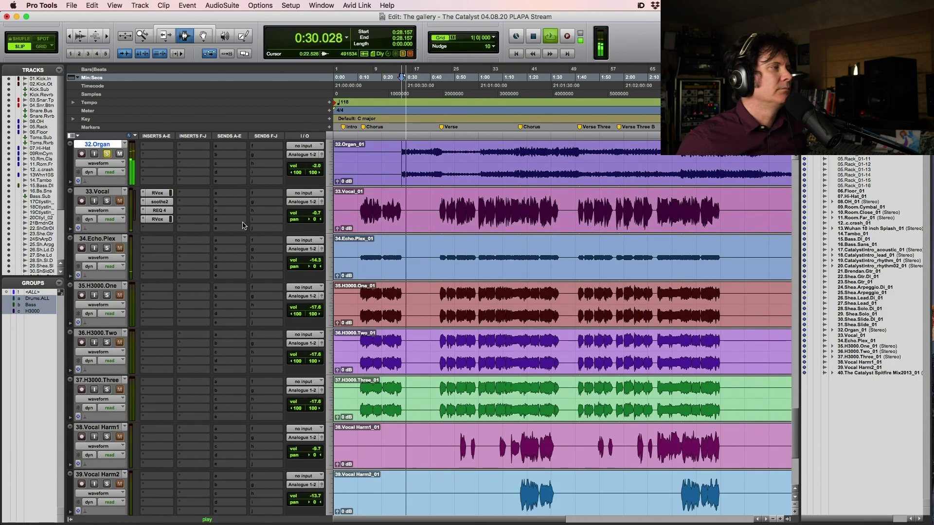
key(space)
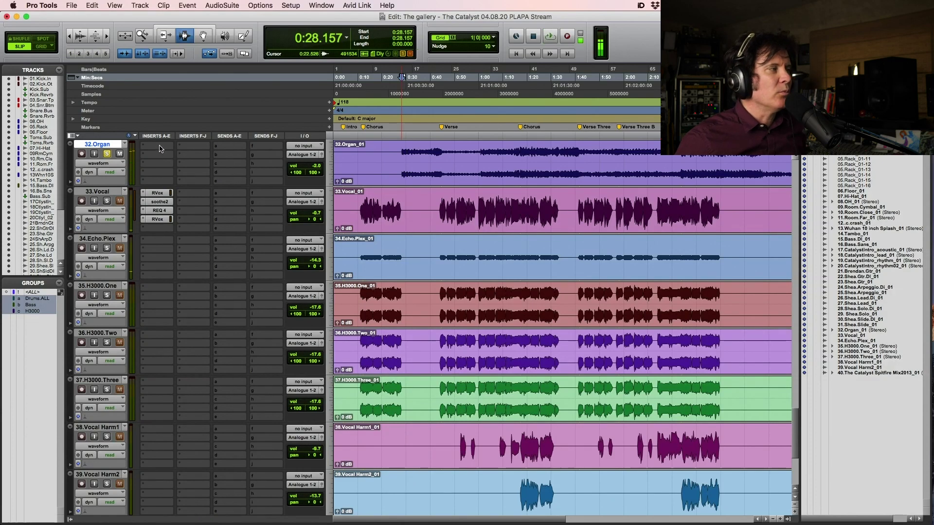
Step: Insert the stereo REQ 2 equalizer in the first insert slot of 32.Organ and move its window clear of the inserts
click(161, 149)
mouse_move(188, 146)
mouse_move(272, 10)
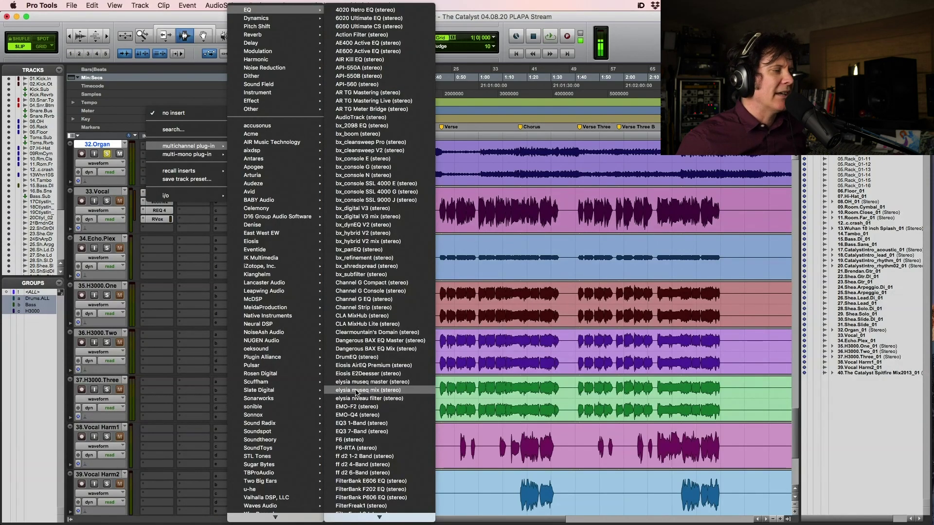
scroll(357, 392, down, 10)
scroll(362, 399, down, 20)
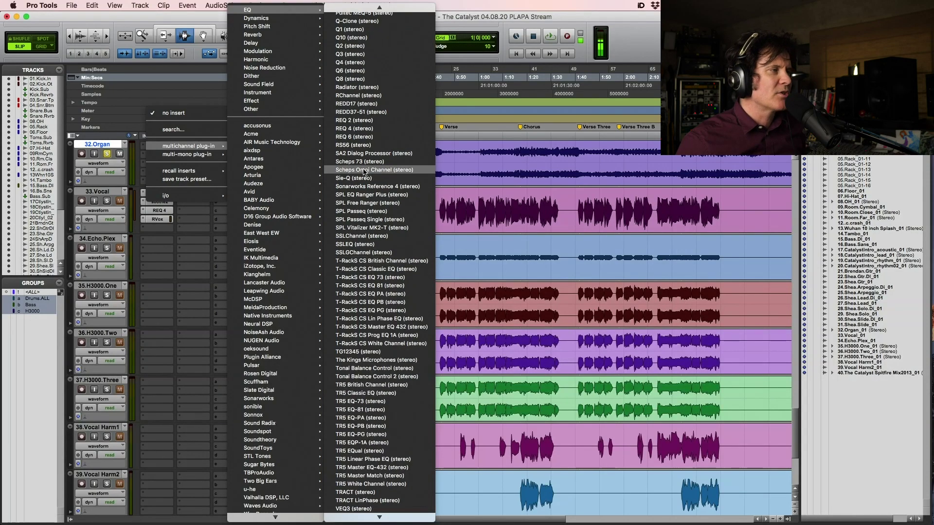
click(376, 120)
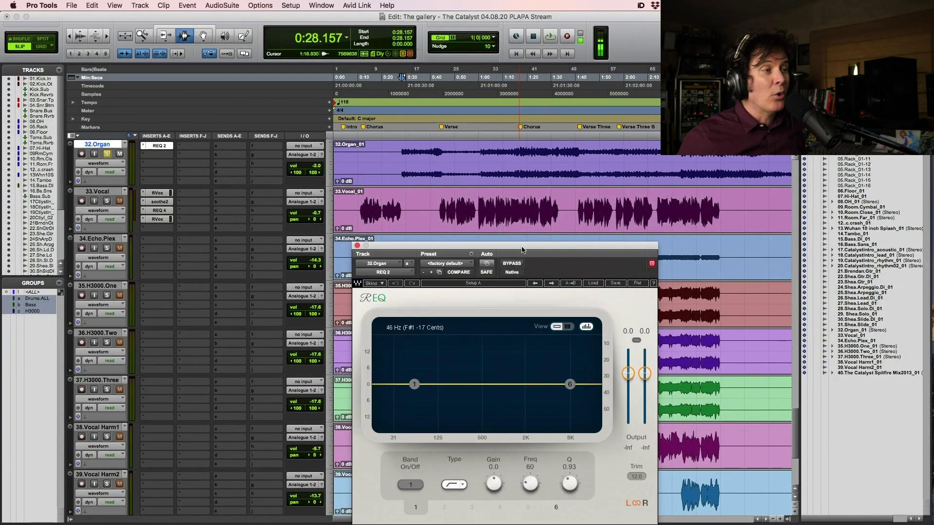
drag(522, 250, 552, 180)
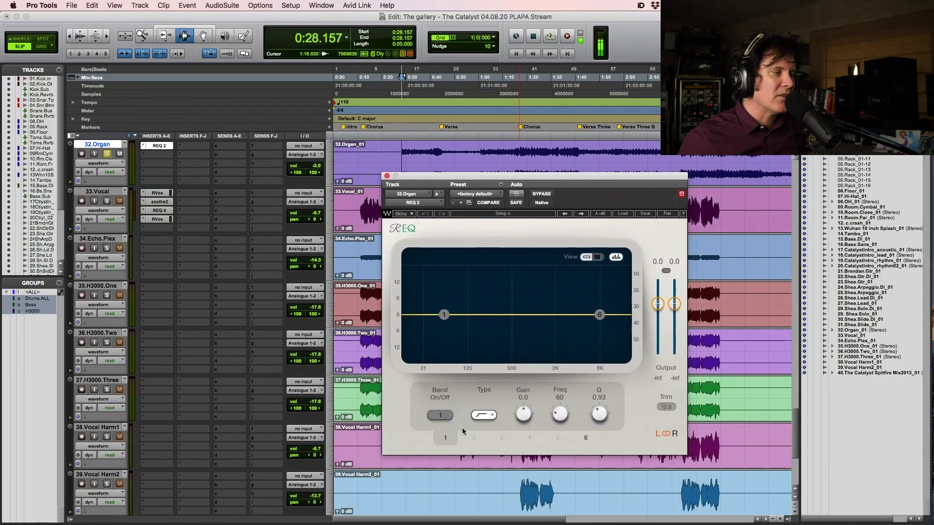
Step: Enable REQ 2's band 1 low cut on 32.Organ with Q 0.71 and frequency 108 Hz
click(440, 415)
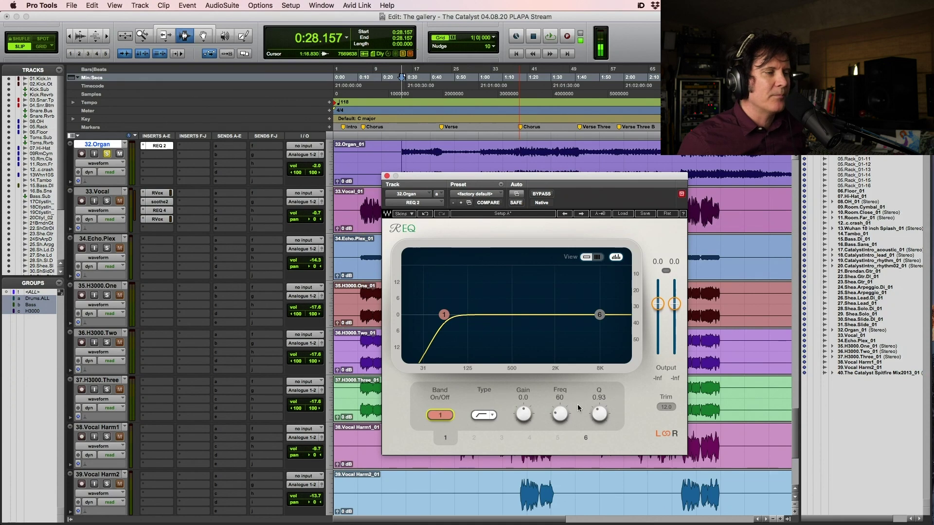
drag(599, 413, 562, 384)
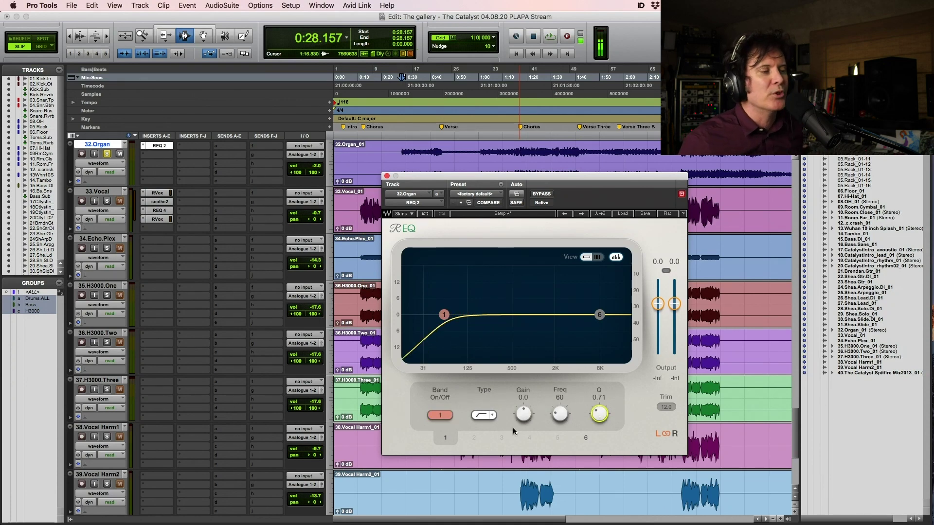
drag(443, 315, 463, 314)
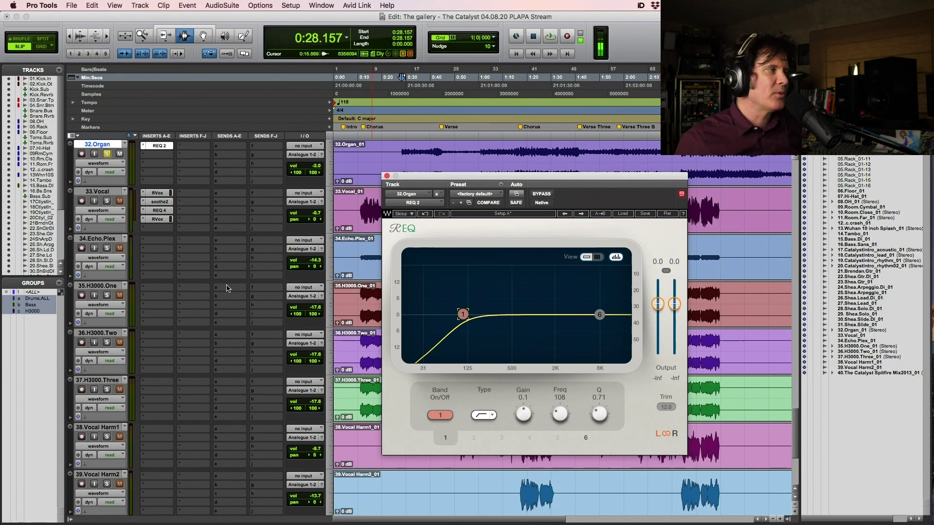
Step: Solo the bass, tambourine and drum tracks alongside 32.Organ and play from 0:28.157
scroll(225, 279, up, 3)
scroll(117, 271, up, 5)
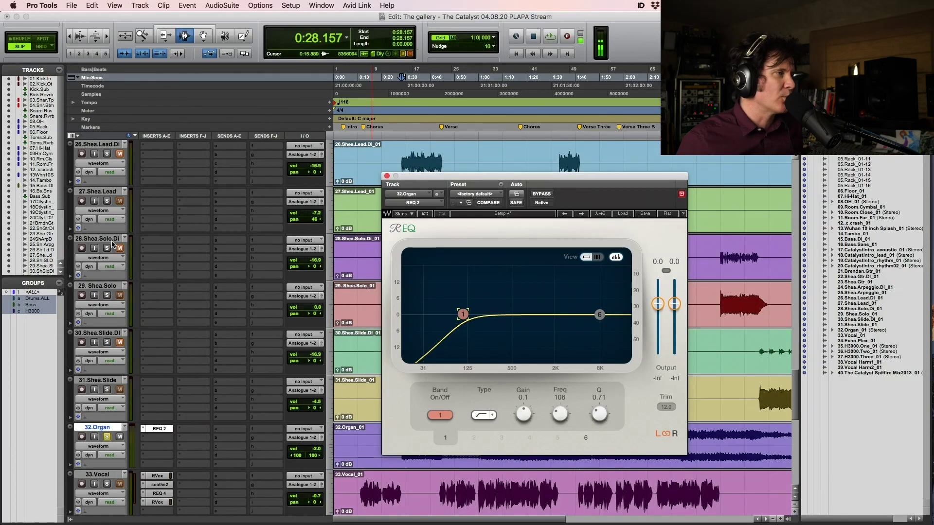
scroll(120, 212, up, 3)
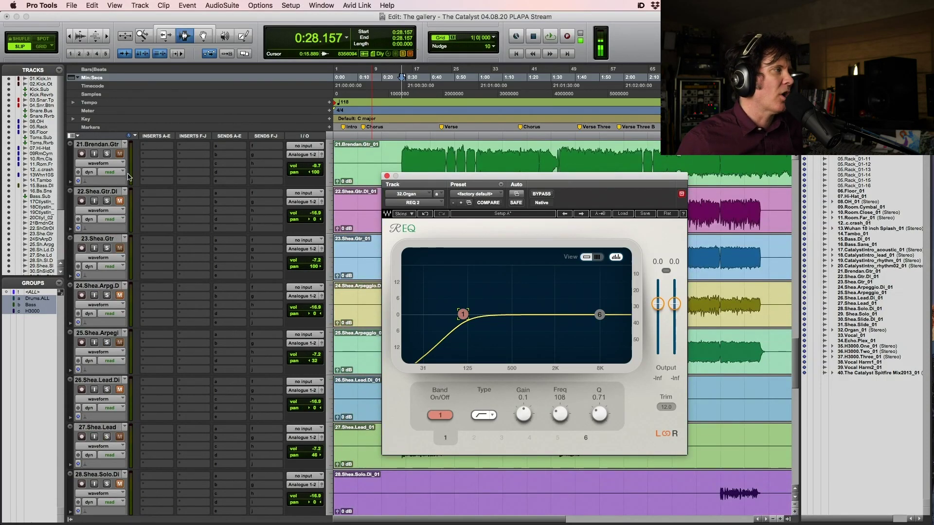
scroll(126, 180, up, 3)
scroll(104, 231, up, 4)
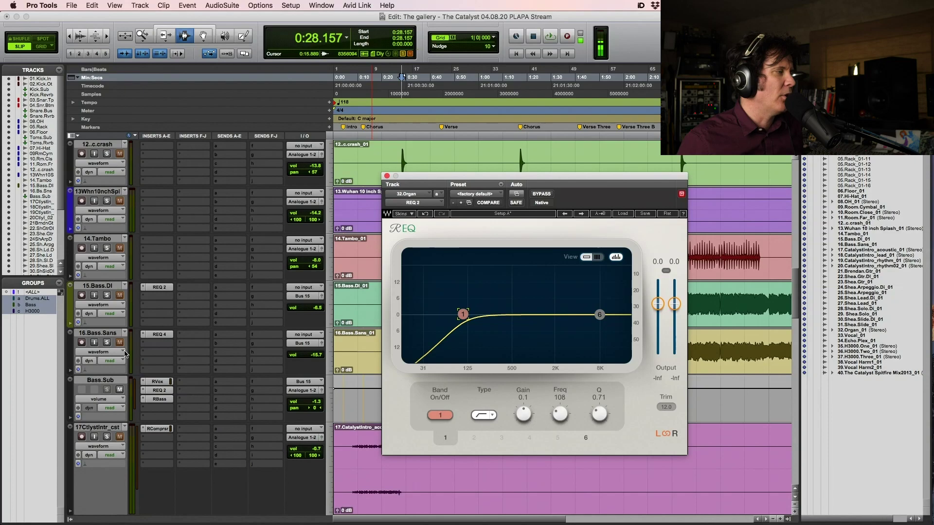
click(108, 341)
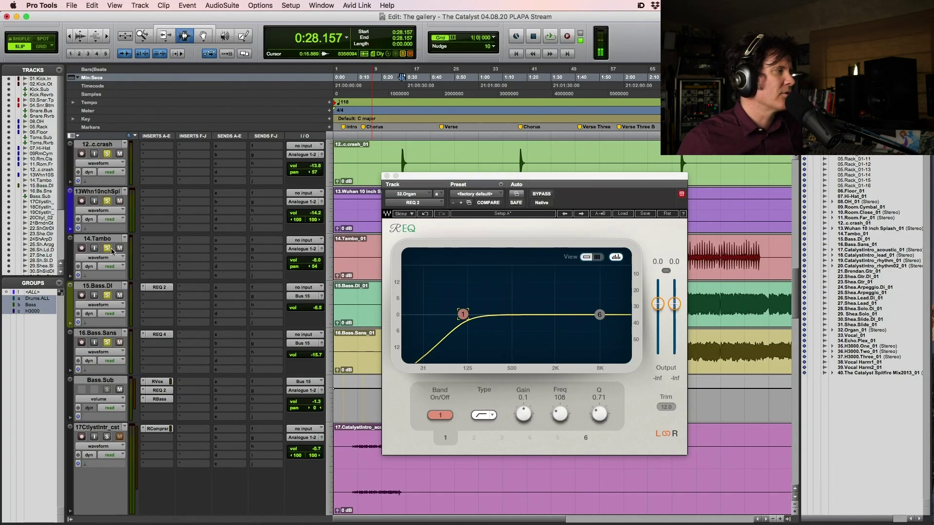
key(space)
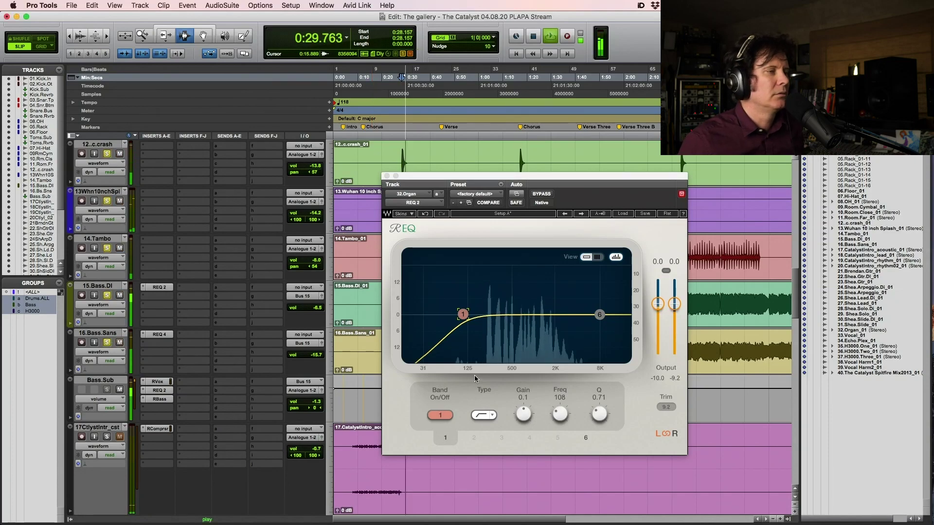
Step: Fine-tune the organ's REQ 2 band 1 to 109 Hz and -0.1 gain during playback and save the session
click(463, 314)
drag(463, 314, 463, 315)
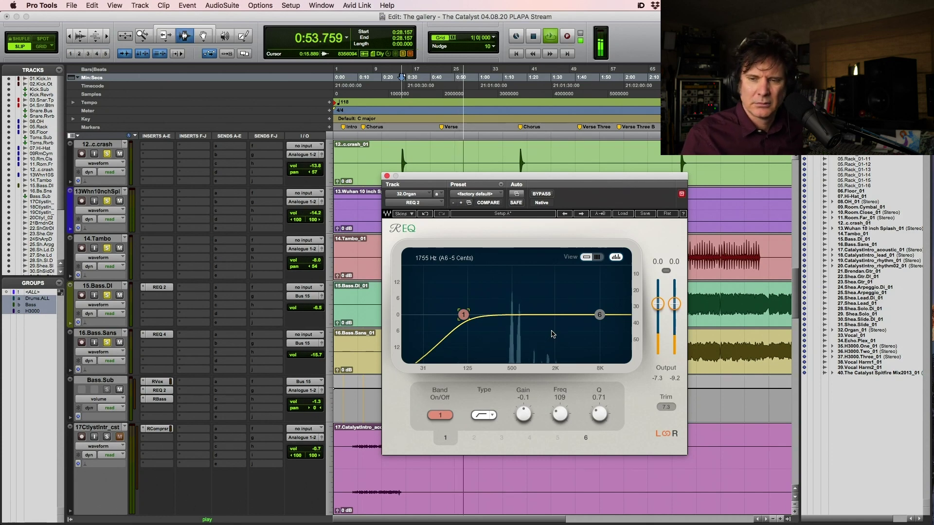
key(super+s)
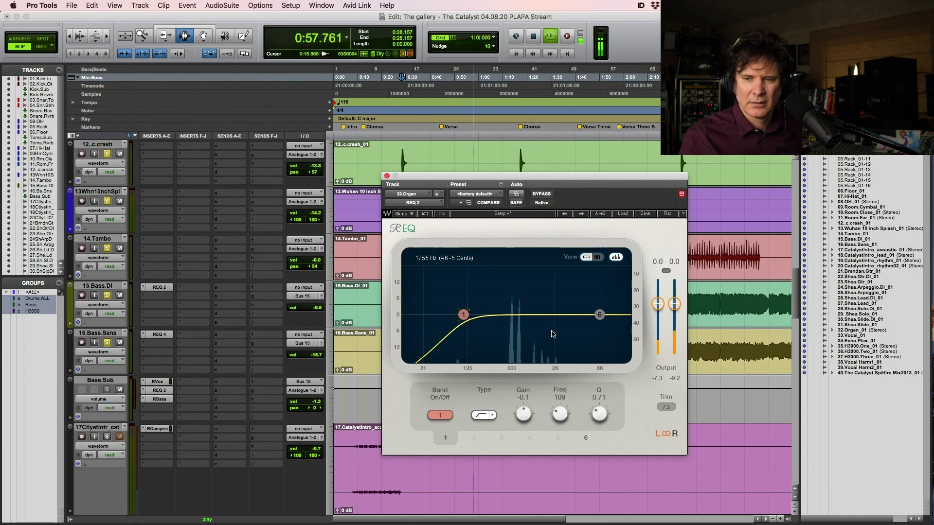
key(super+s)
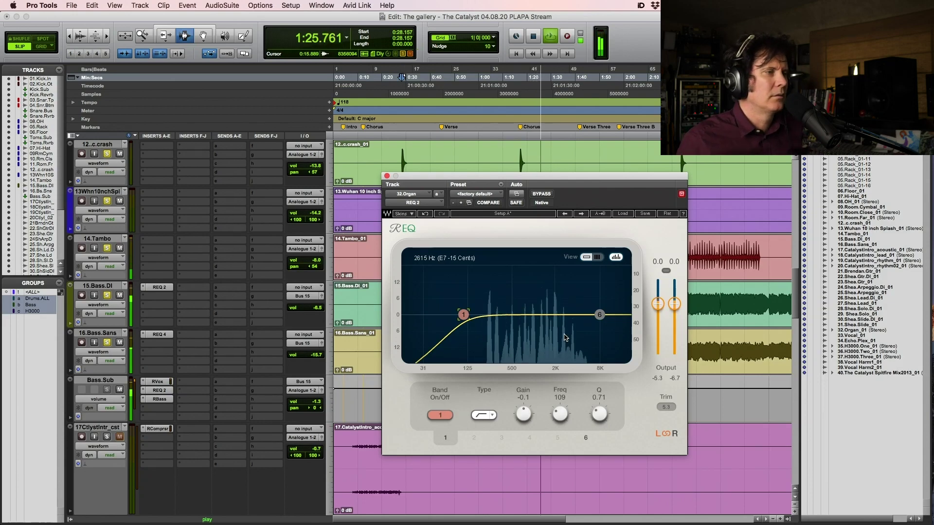
key(space)
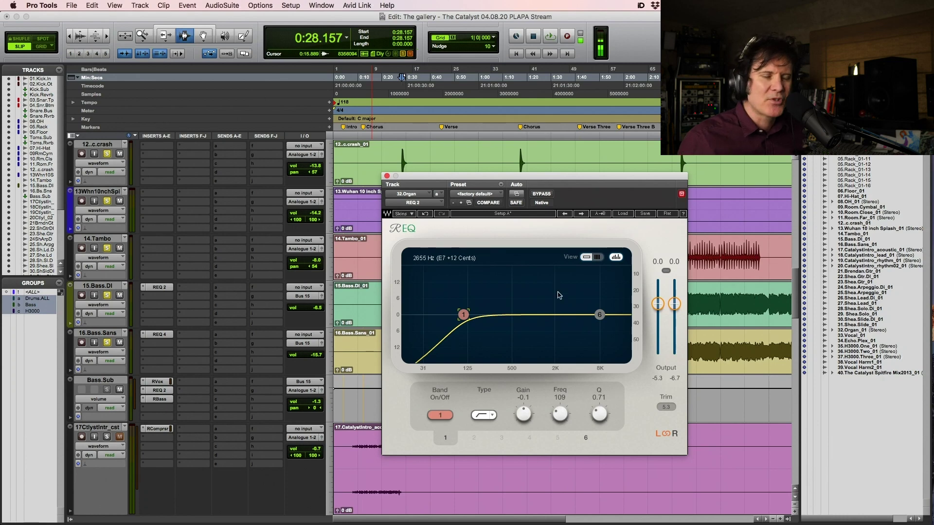
Step: Close the organ's REQ 2 window and look over the drum, percussion and bass tracks
click(386, 176)
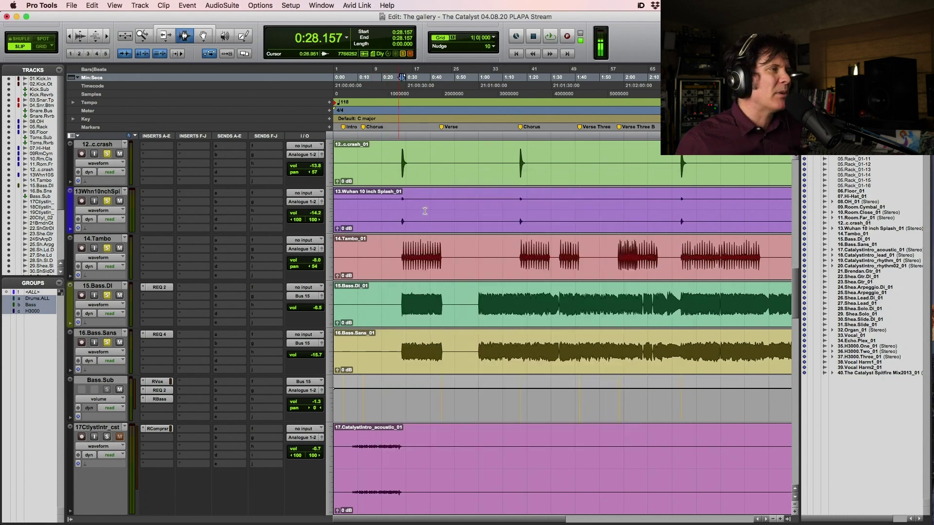
scroll(456, 249, up, 5)
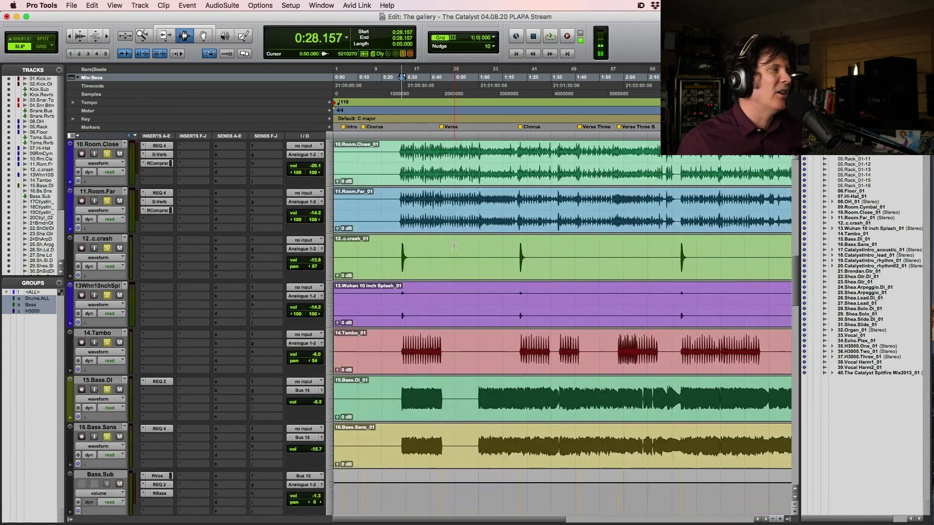
scroll(457, 247, up, 3)
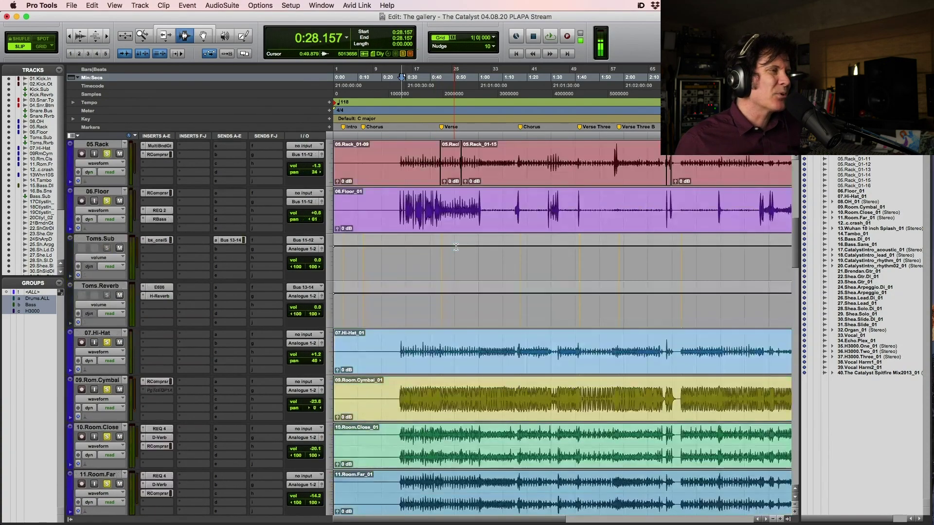
scroll(456, 247, up, 3)
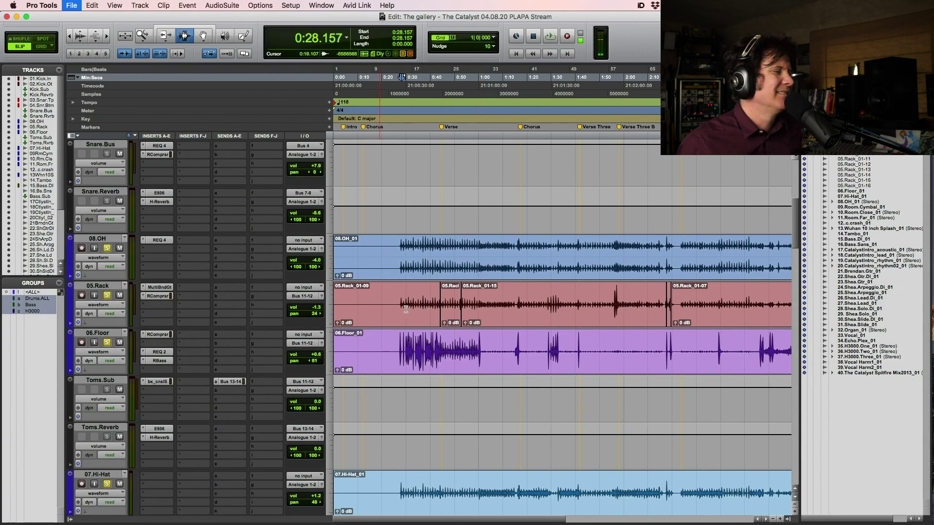
scroll(411, 314, down, 10)
scroll(411, 313, down, 5)
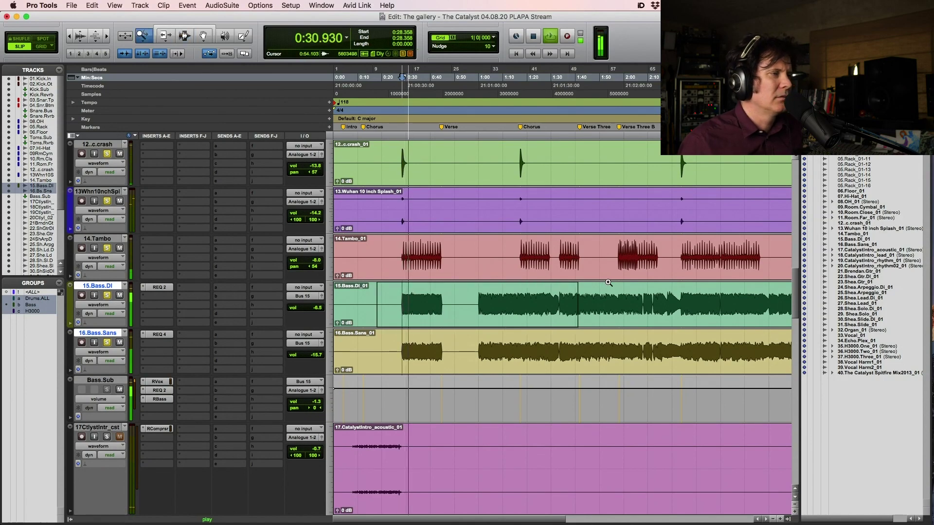
Step: Stop playback and look over the drum, snare, guitar and organ tracks
key(super+bracketright)
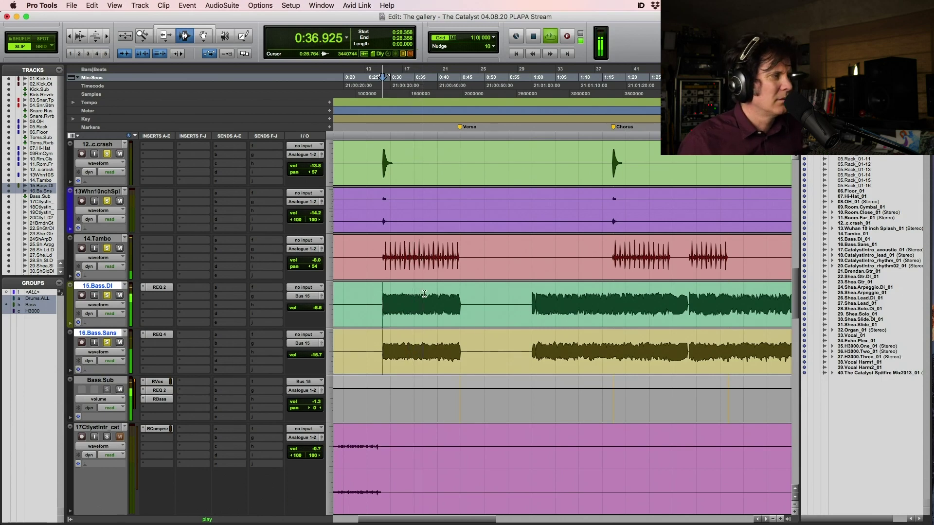
key(space)
scroll(465, 309, up, 10)
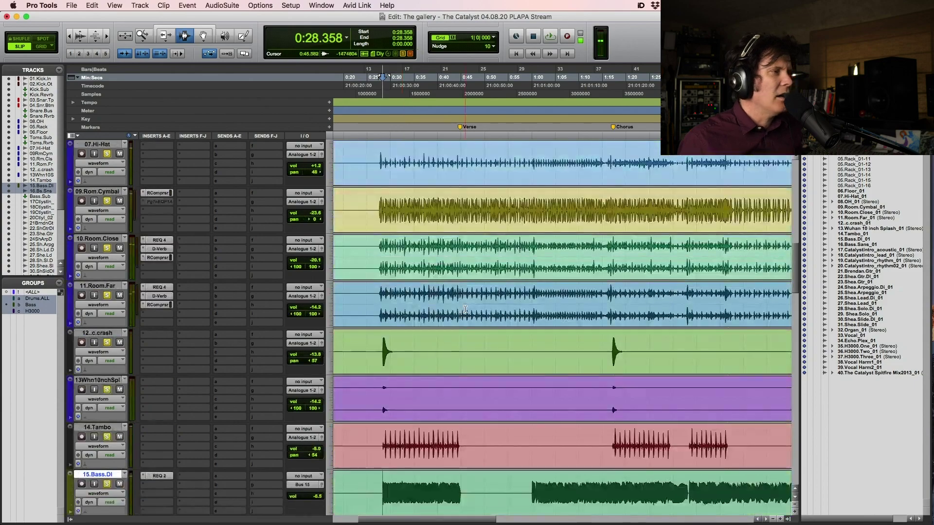
scroll(466, 309, up, 5)
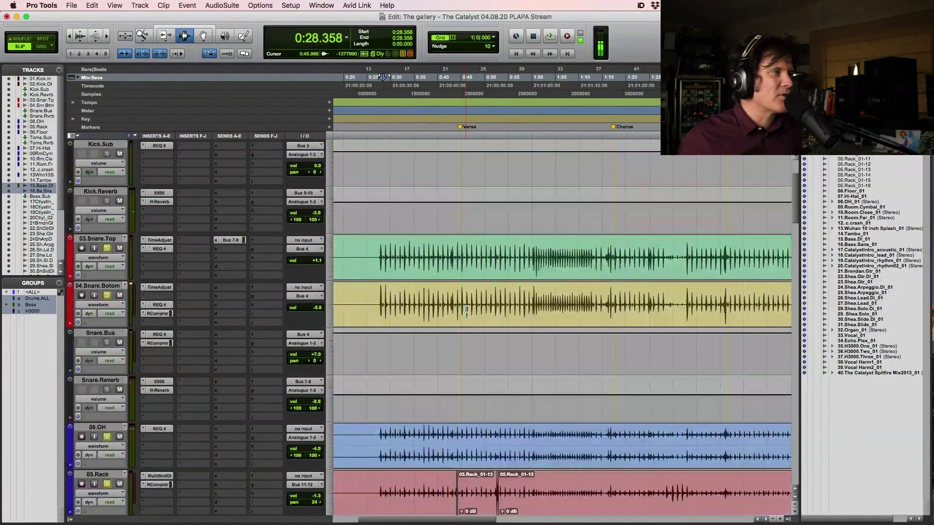
scroll(465, 311, down, 10)
scroll(466, 311, down, 12)
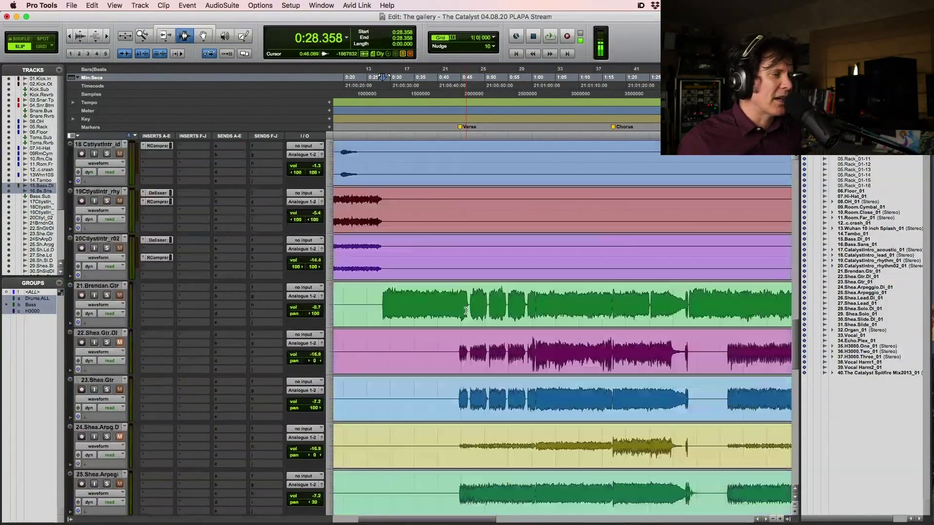
scroll(465, 310, down, 7)
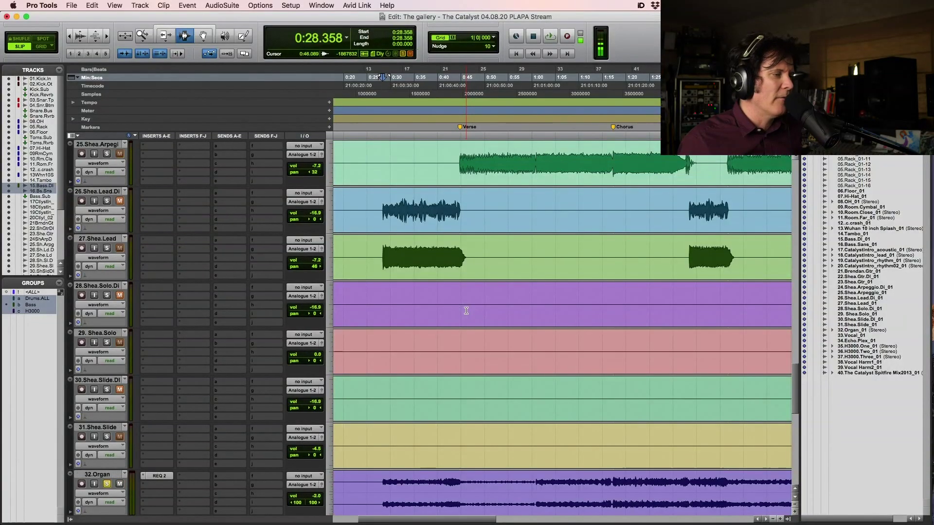
Step: Place the playback start at 0:28.418 on 32.Organ and insert a stereo D-Verb on that track
click(384, 298)
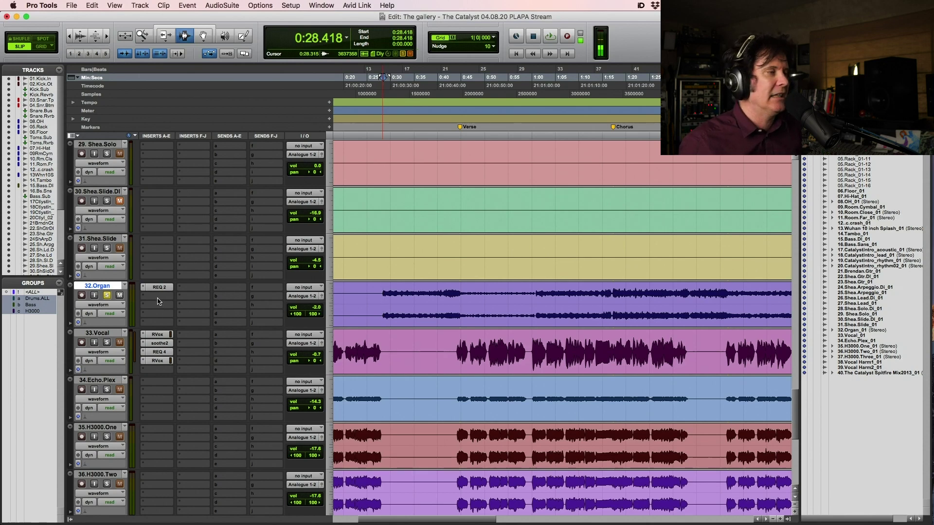
click(159, 300)
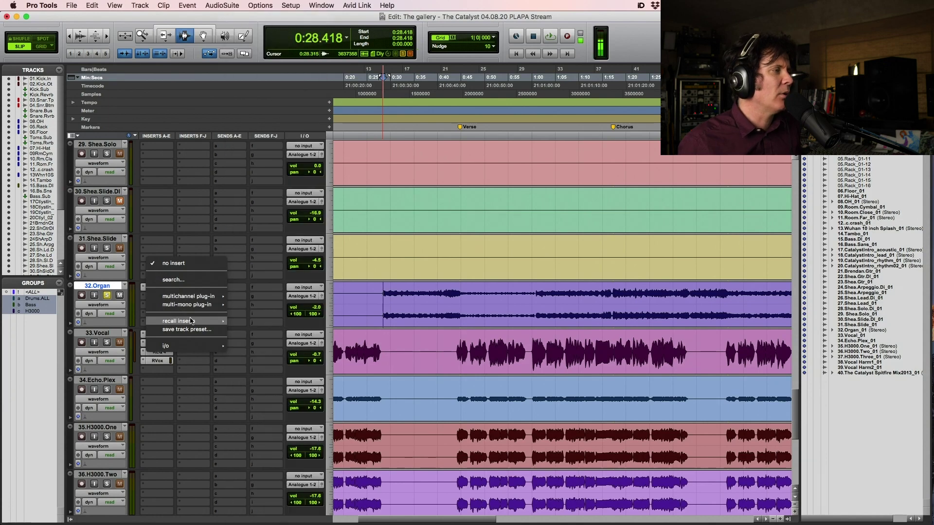
mouse_move(194, 300)
mouse_move(272, 35)
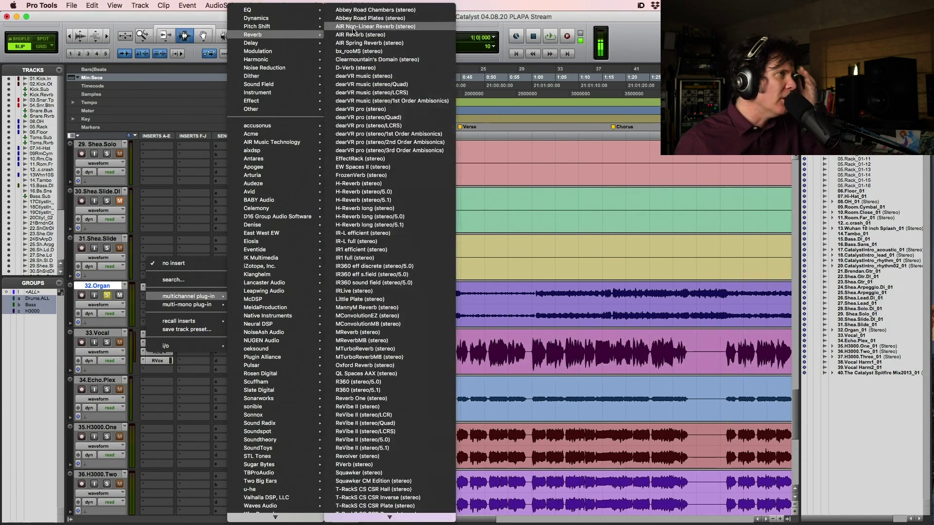
click(357, 67)
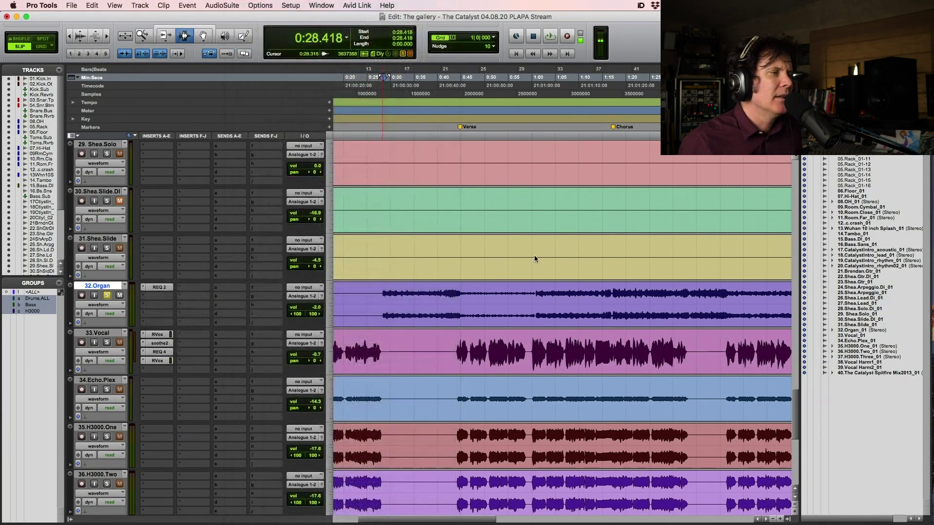
Step: Set the organ's D-Verb to Room 1 with a 1.7 sec decay and a 22% mix while listening
drag(489, 343, 482, 342)
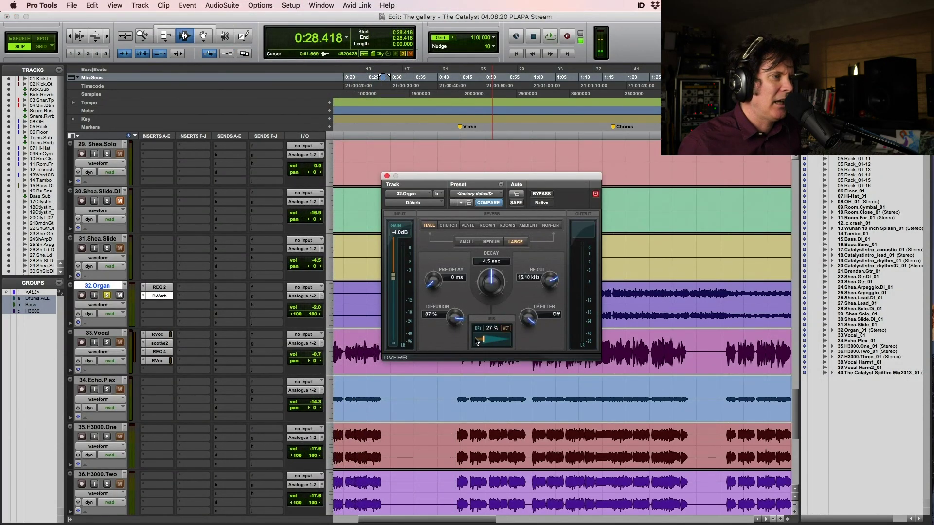
key(space)
drag(490, 281, 479, 294)
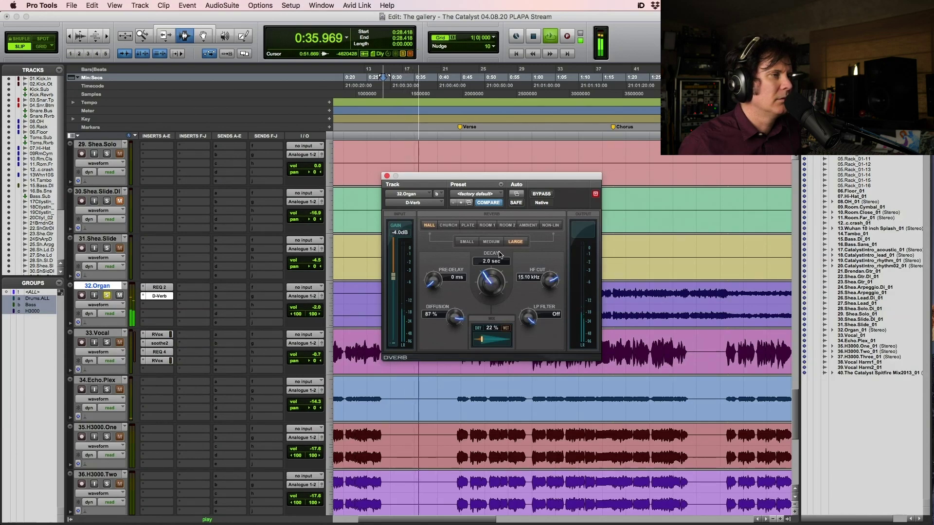
click(487, 225)
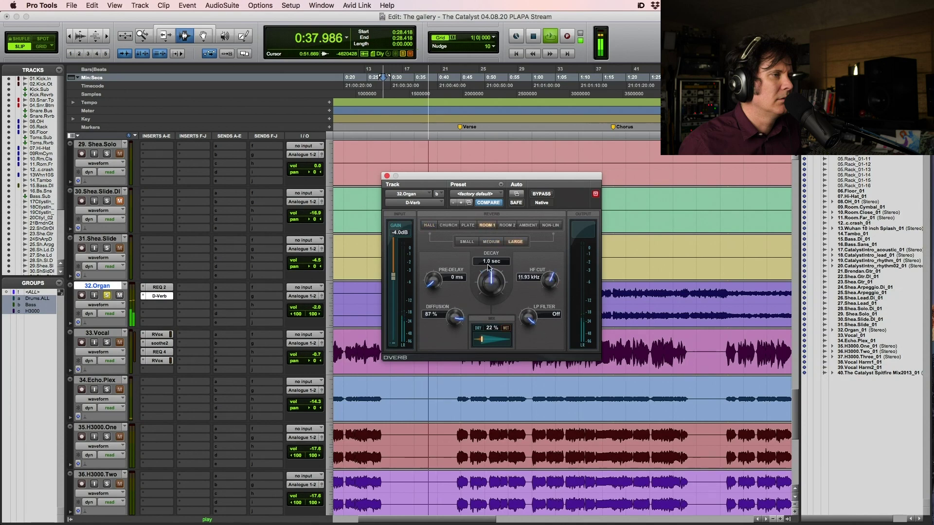
scroll(492, 271, up, 7)
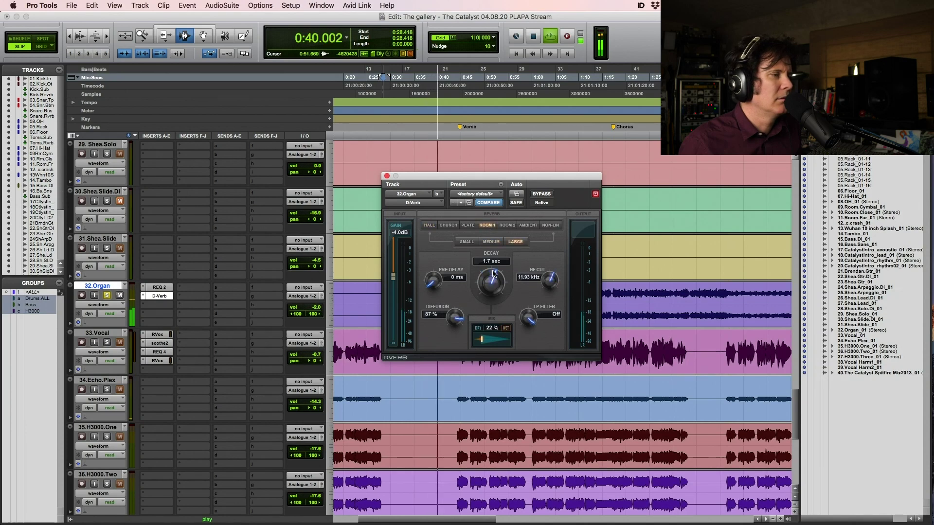
key(space)
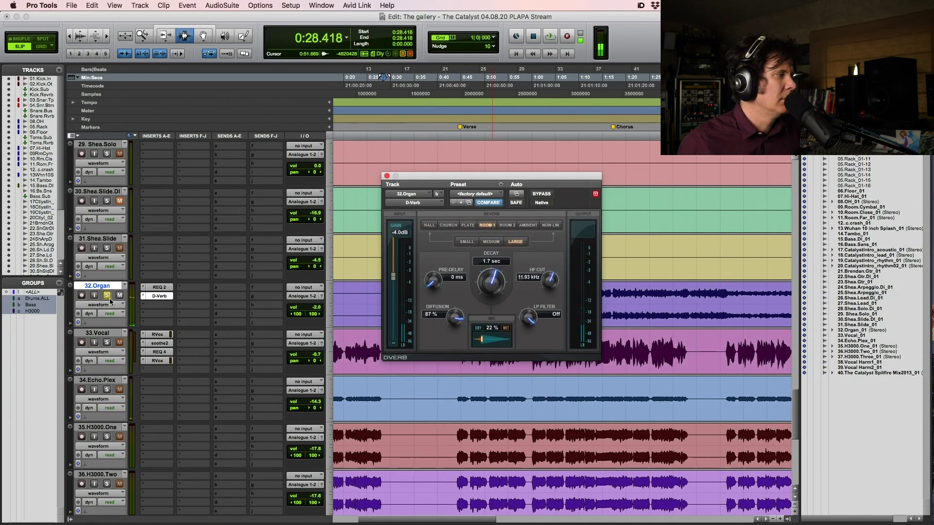
Step: Audition the soloed organ with its reverb and move D-Verb down to the track's third insert slot
click(107, 296)
click(107, 296)
key(space)
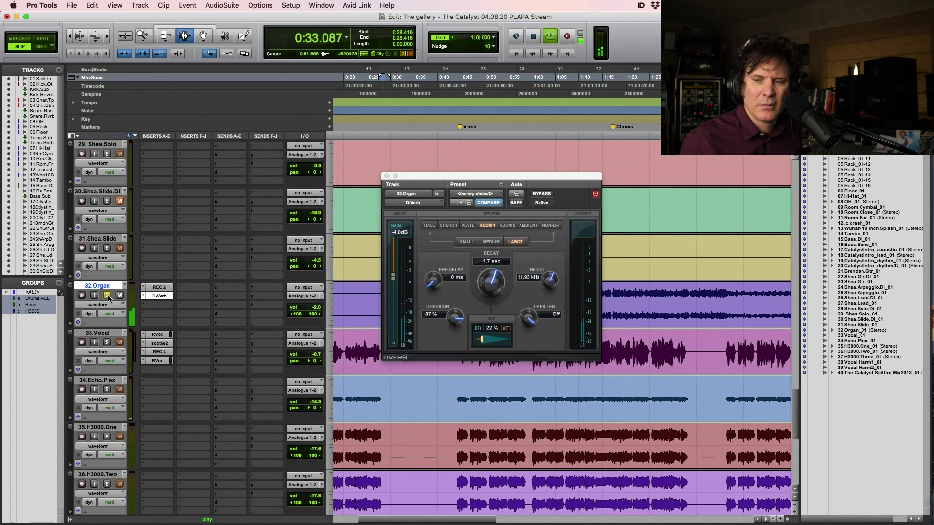
key(space)
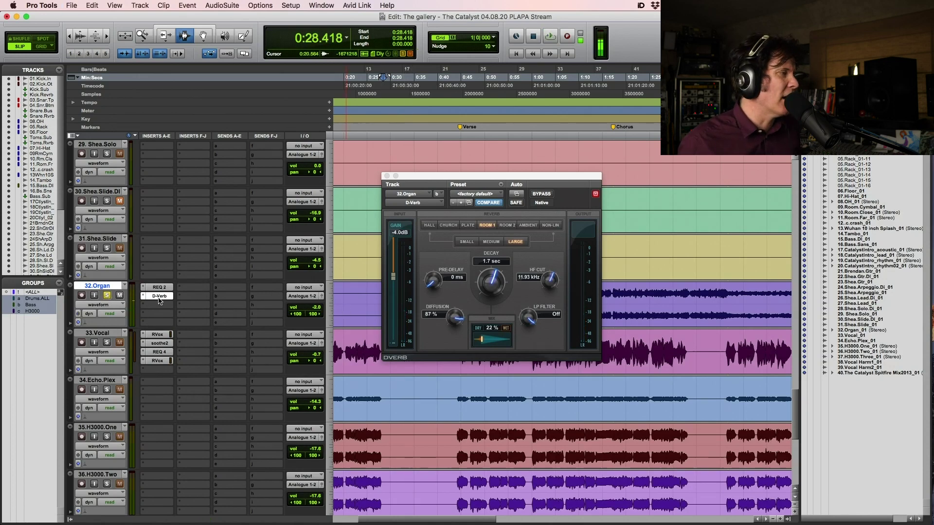
drag(169, 310, 169, 310)
Step: Compare the organ with and without D-Verb from 0:28.418, leaving the reverb bypassed
key(space)
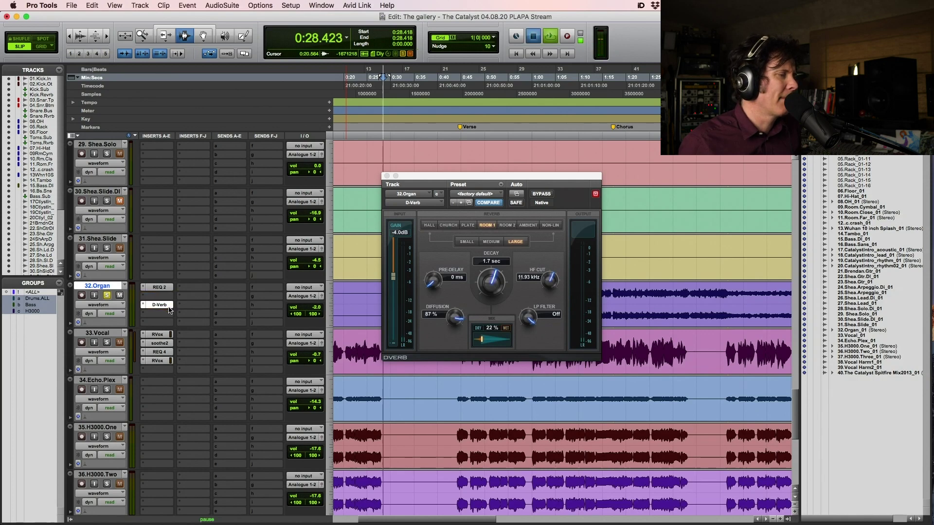
super+click(166, 307)
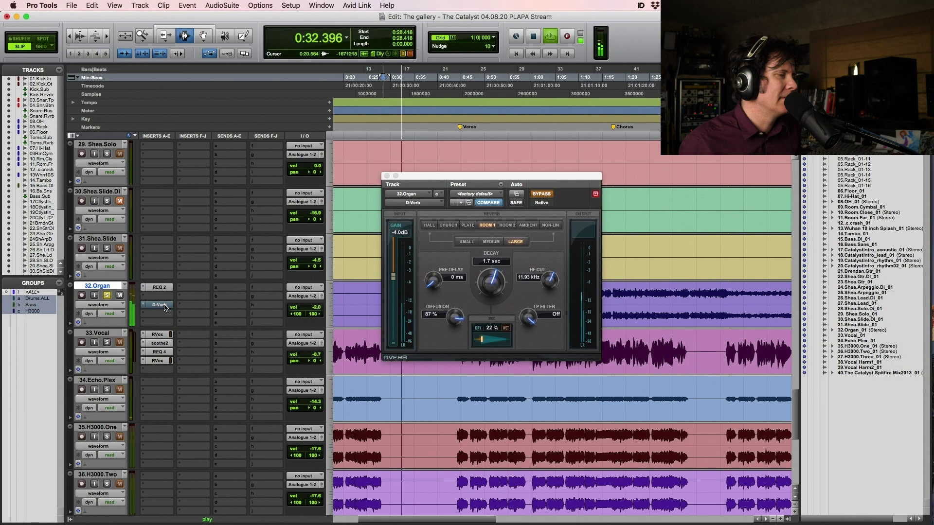
super+click(166, 307)
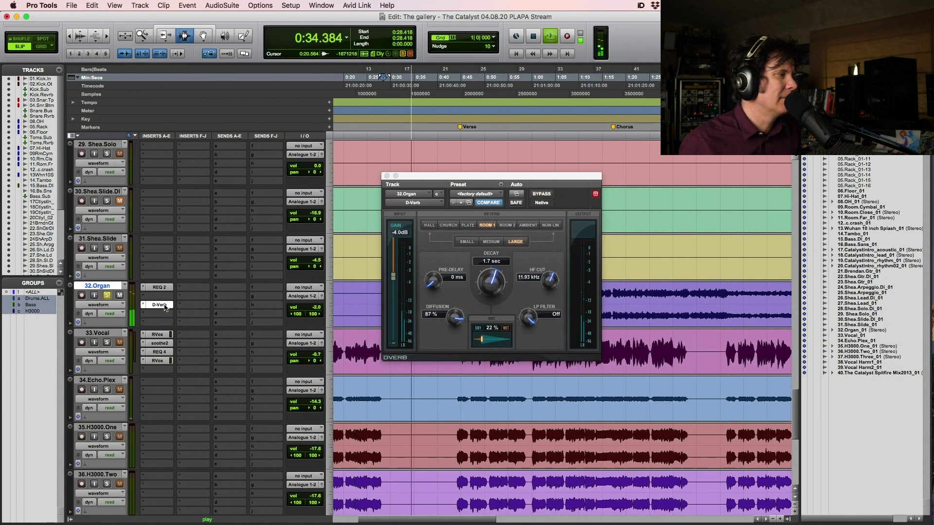
key(space)
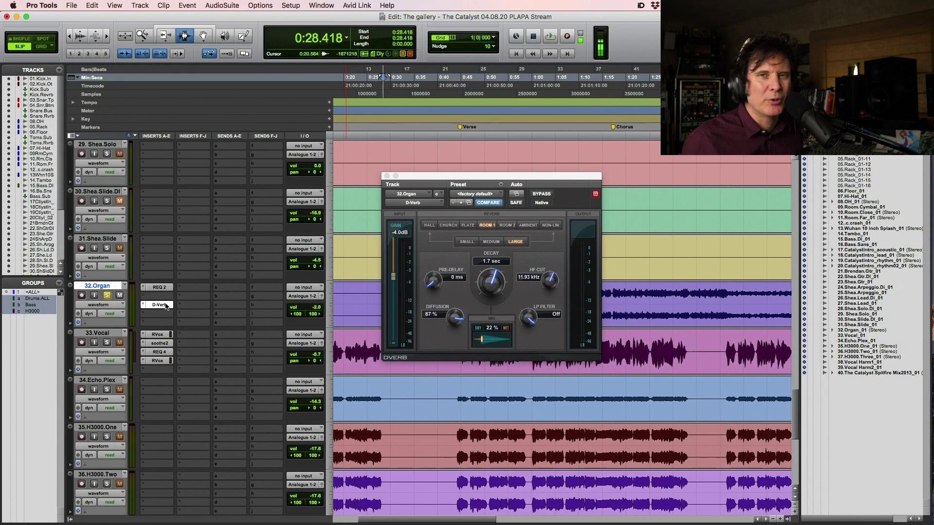
super+click(166, 307)
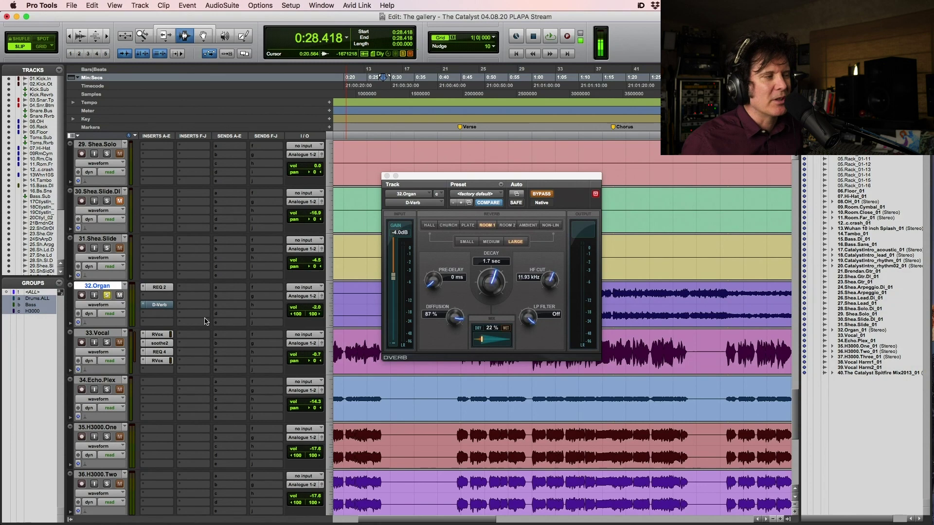
key(space)
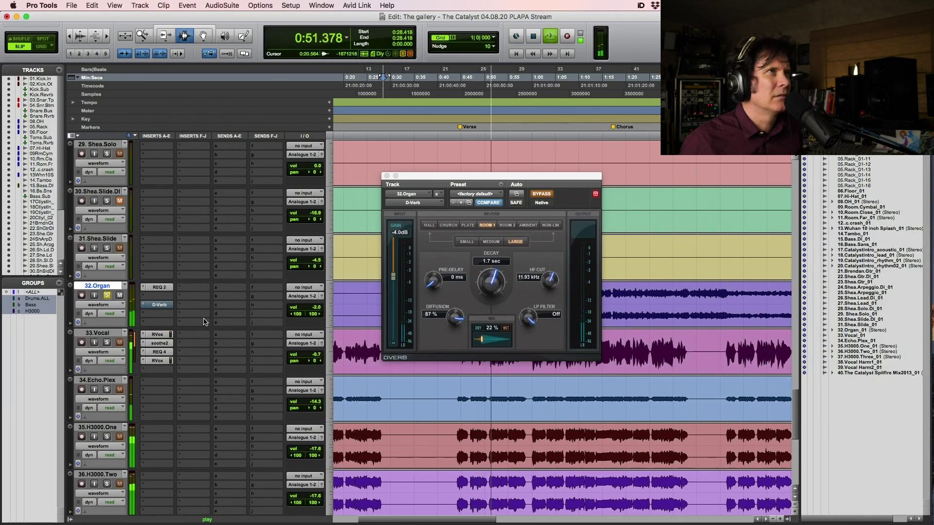
key(space)
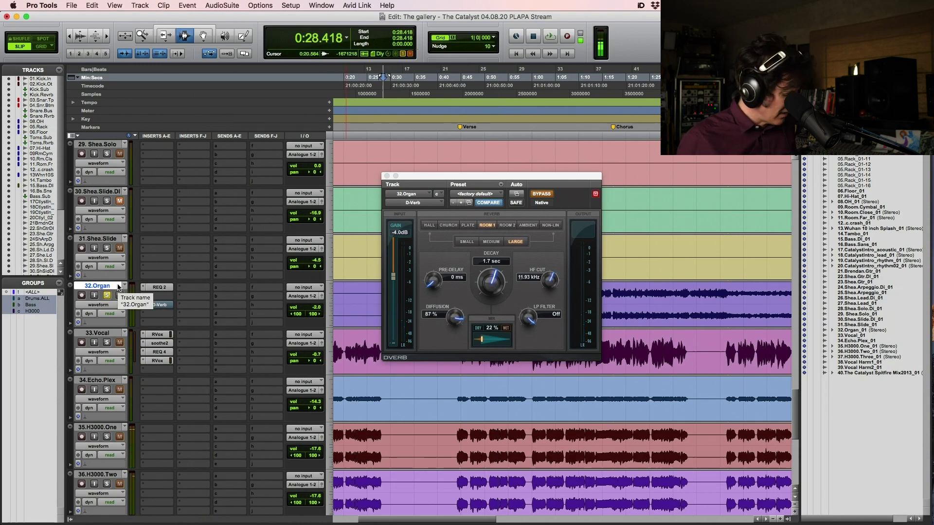
Step: Create one stereo Aux Input track below 32.Organ and name it Organ.Reverb
key(shift+super+n)
key(super+Down)
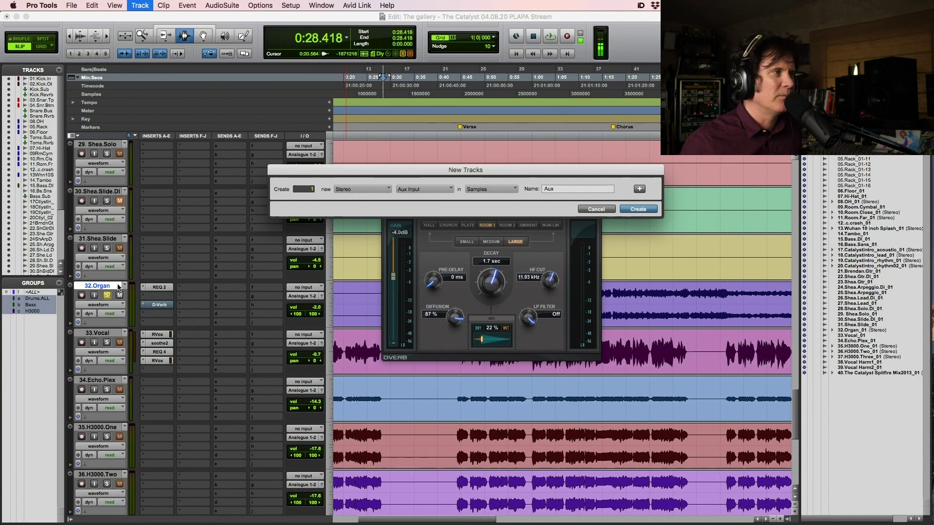
key(Return)
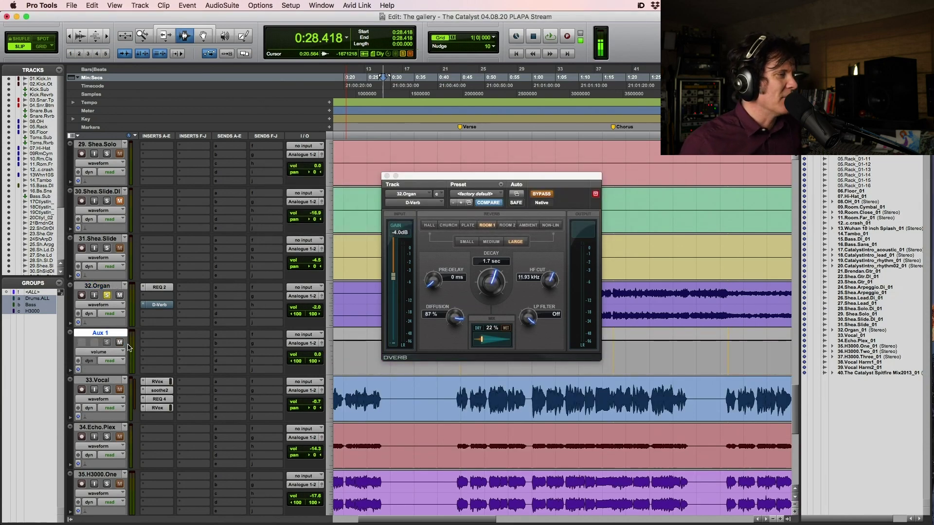
double_click(112, 335)
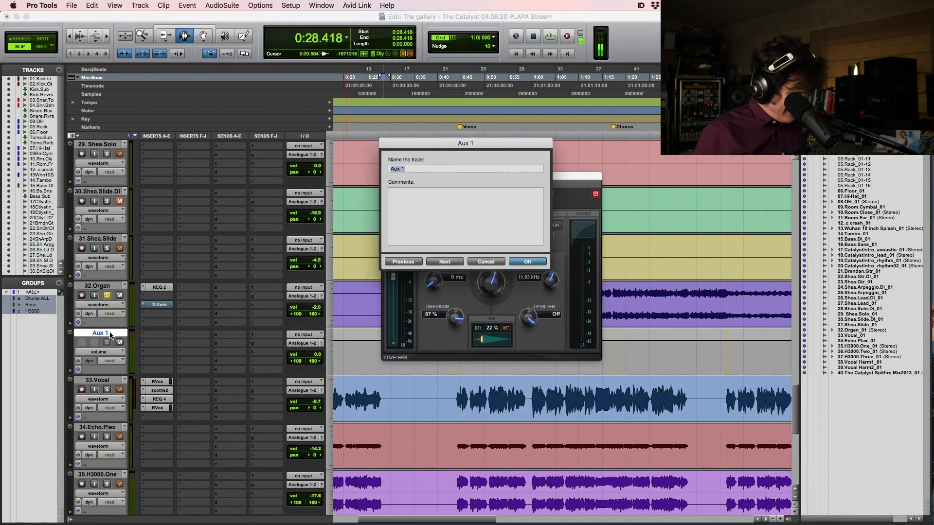
text(Organ.Reverb)
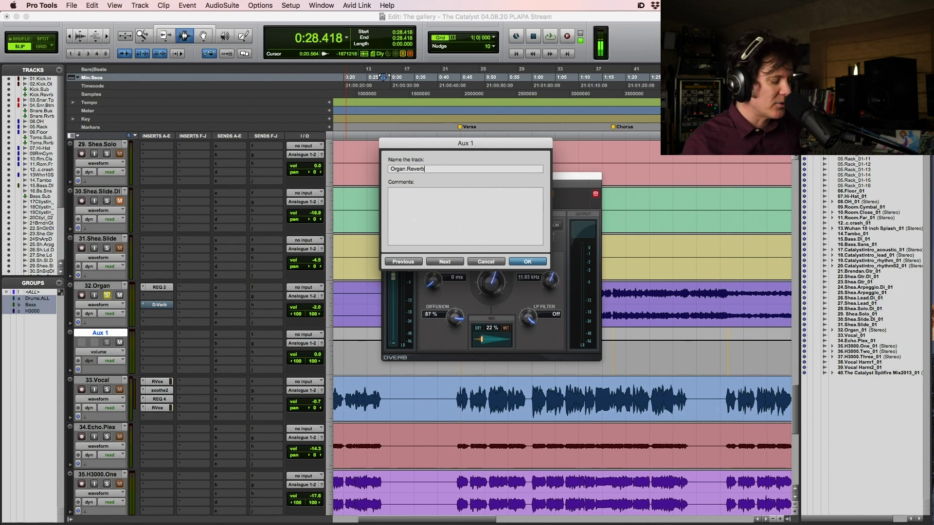
key(Return)
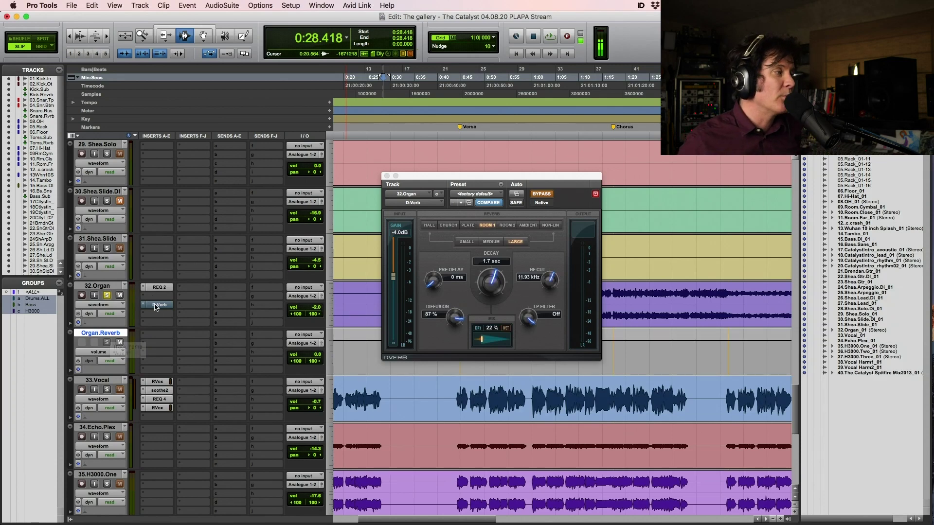
Step: Move D-Verb and copy REQ 2 from 32.Organ to Organ.Reverb, setting the copy's band 1 to 171 Hz and 0.1 gain
drag(159, 309, 165, 343)
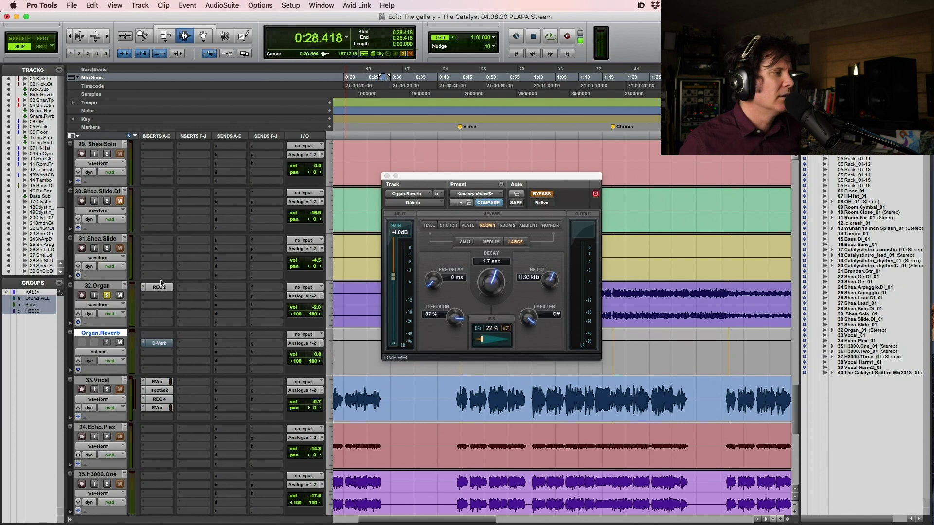
drag(160, 288, 163, 337)
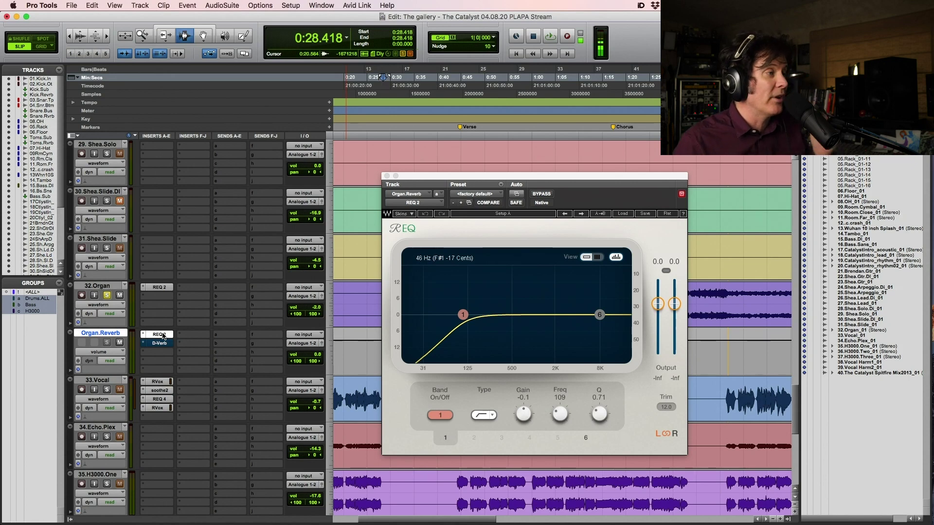
drag(463, 316, 477, 314)
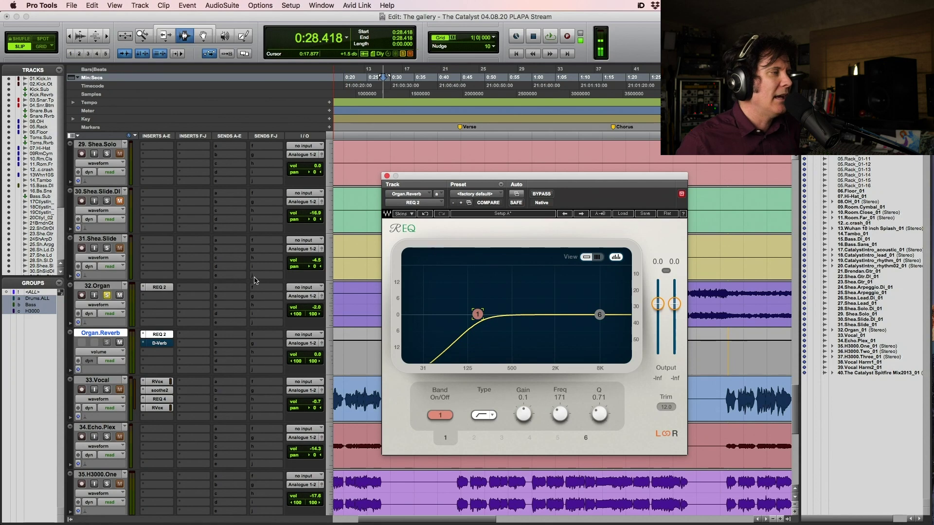
Step: Send 32.Organ to stereo Bus 17-18 at 0.0 dB and set Organ.Reverb's input to Bus 17-18
click(228, 291)
mouse_move(251, 295)
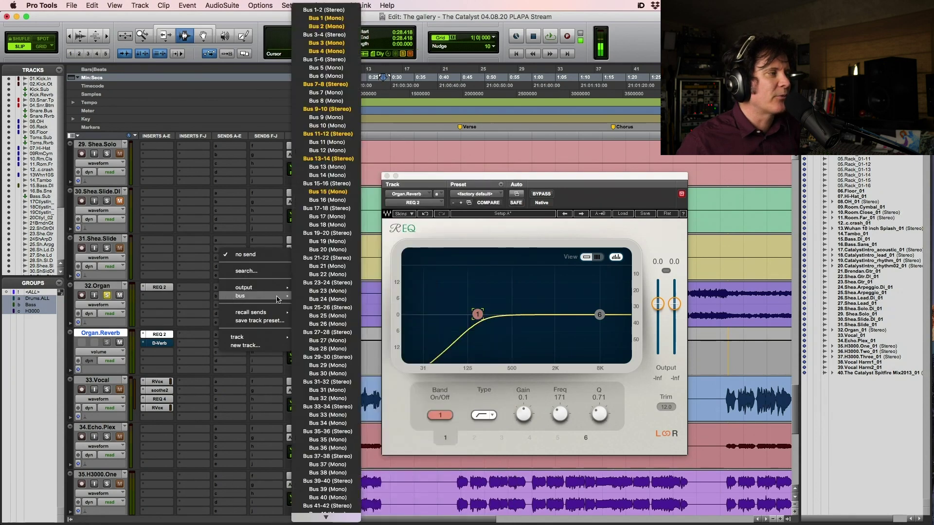
click(350, 208)
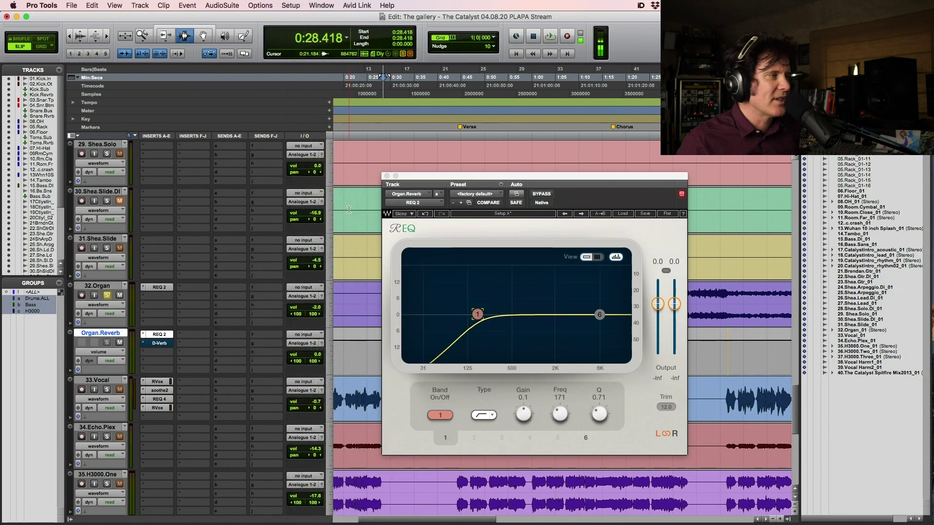
alt+click(368, 369)
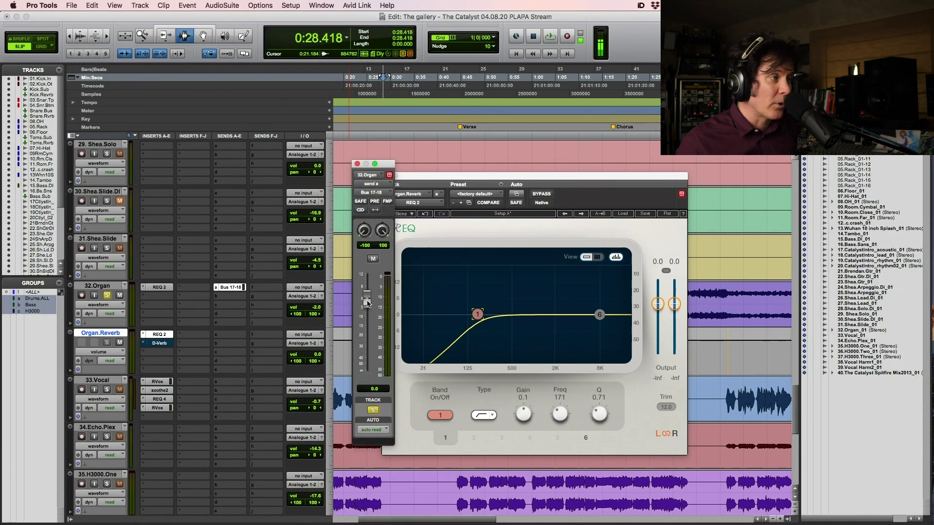
click(311, 343)
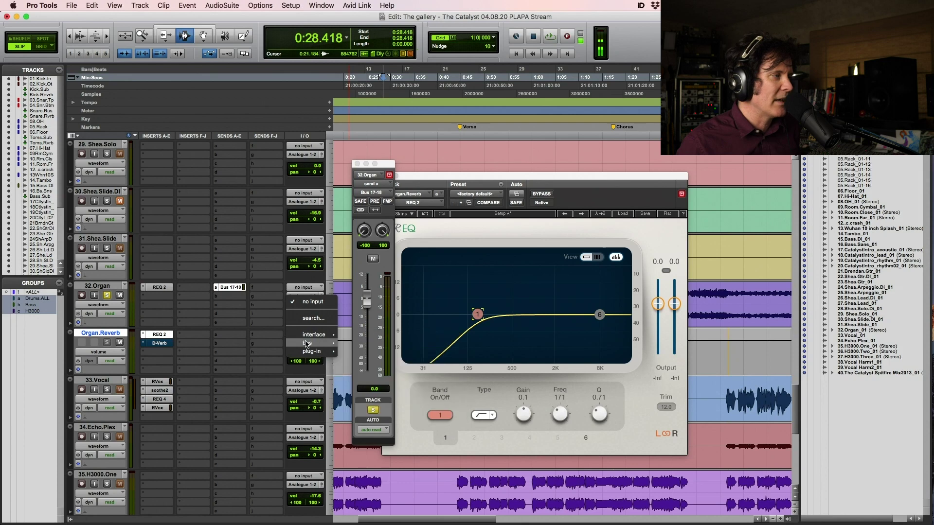
mouse_move(311, 343)
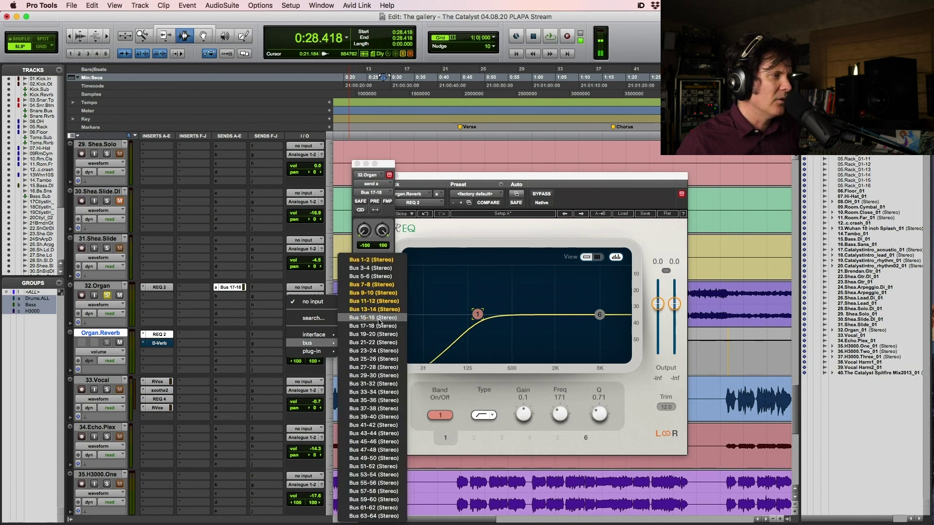
click(316, 306)
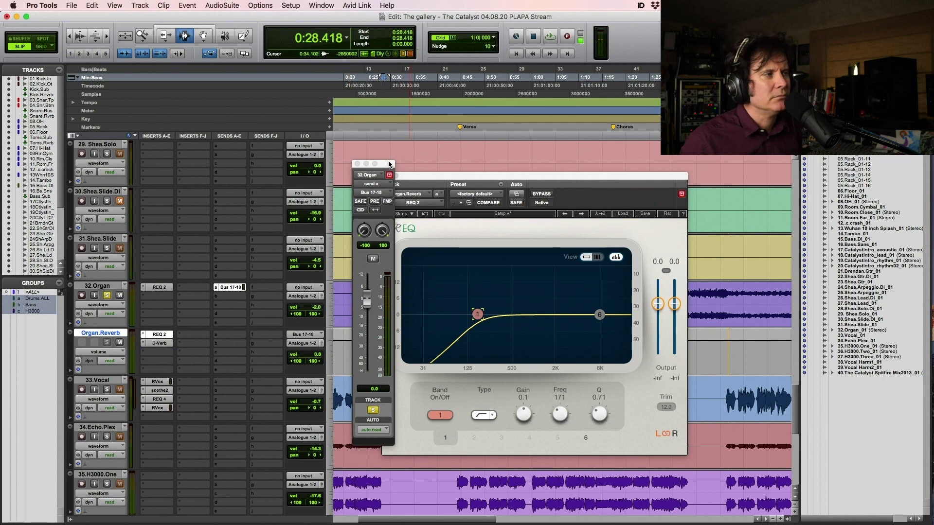
Step: Move the send window clear of the track controls and audition the organ with its reverb send from 0:28.418
drag(390, 165, 343, 116)
key(space)
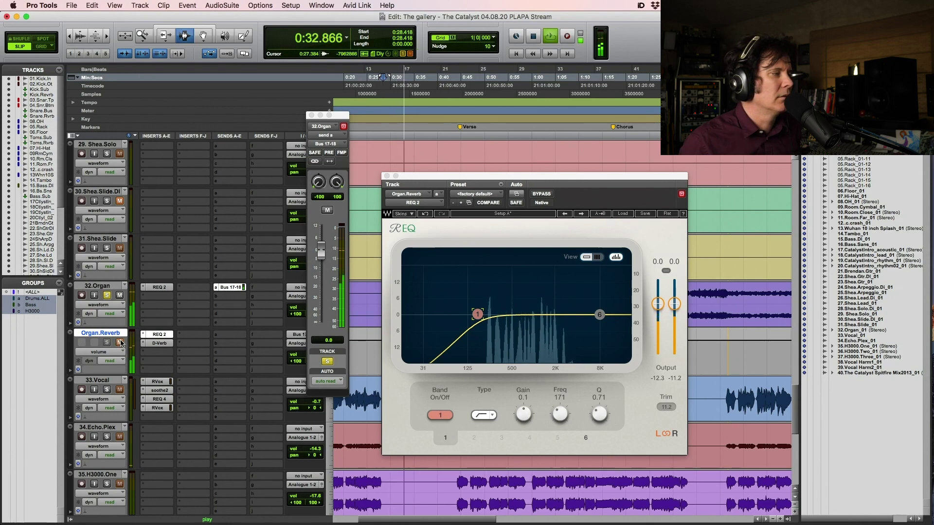
key(space)
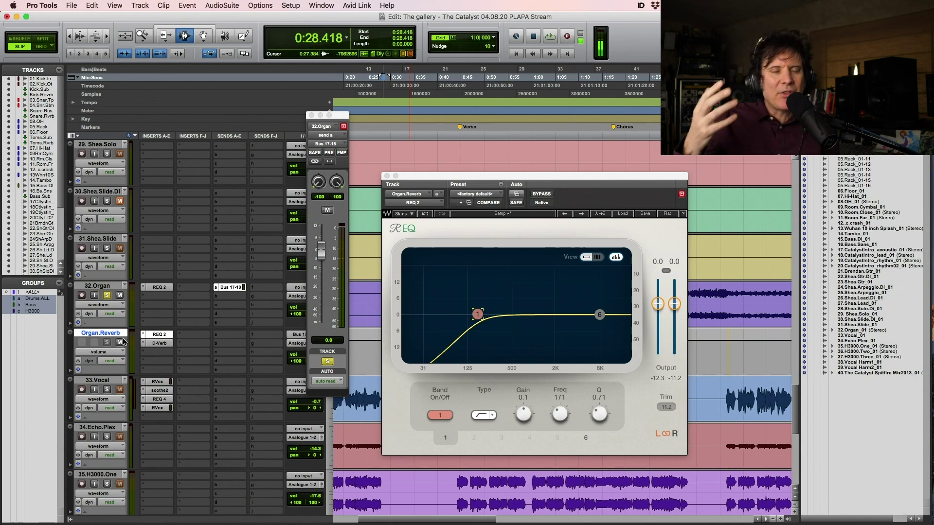
Step: Set the D-Verb mix on Organ.Reverb to 100% wet and close the plug-in and send windows
click(158, 343)
drag(484, 343, 540, 340)
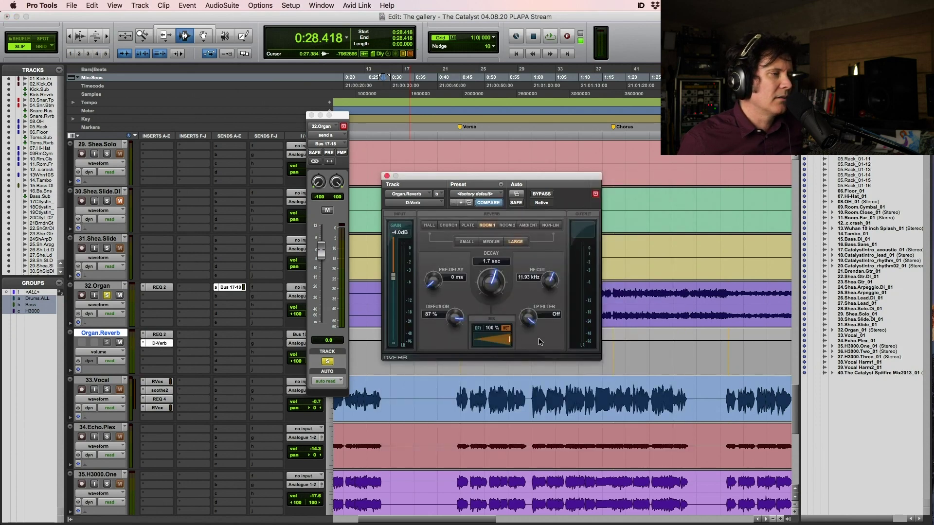
click(387, 176)
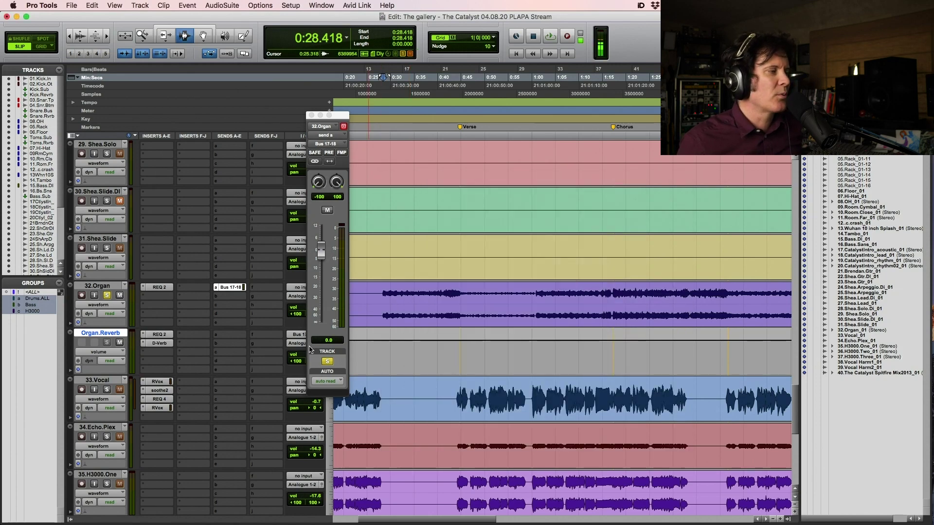
click(311, 115)
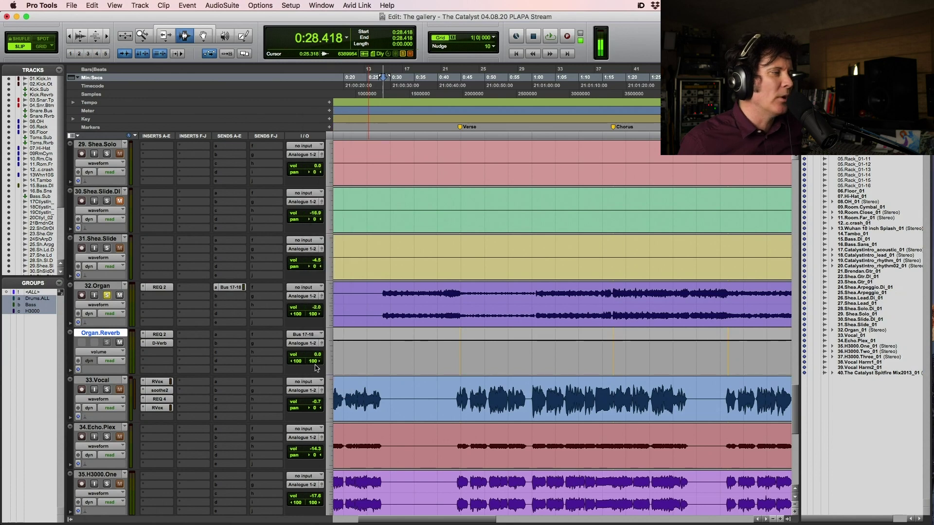
Step: Lower the Organ.Reverb track volume to -12.5 dB and audition the result
mouse_move(314, 357)
mouse_down()
mouse_move(314, 368)
mouse_move(314, 353)
mouse_up()
key(space)
key(space)
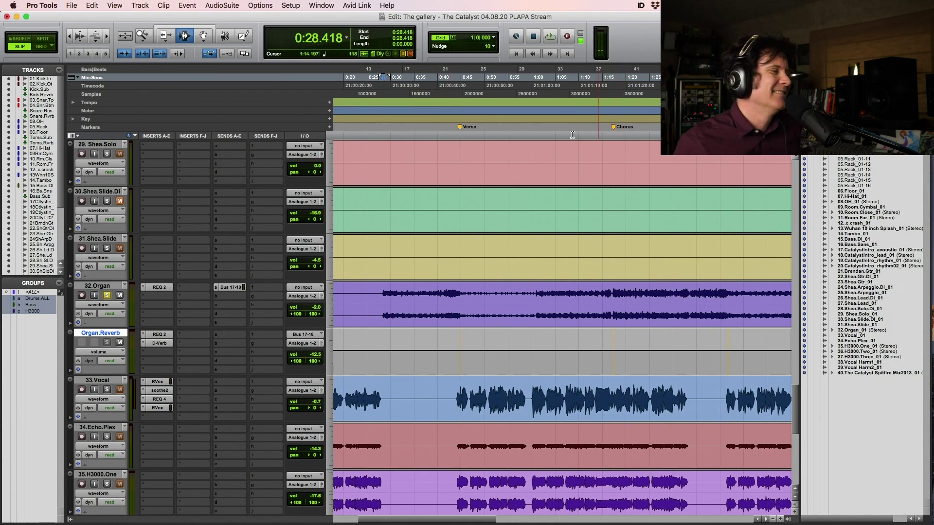
Step: Audition the organ with its reverb from 0:28.521, then return the edit cursor to the organ's entry at 0:28.315
click(383, 291)
key(space)
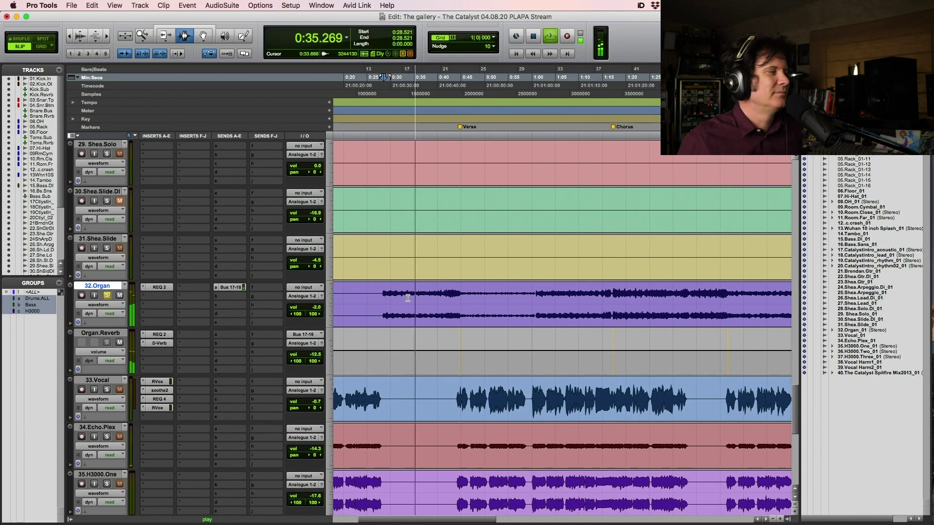
key(space)
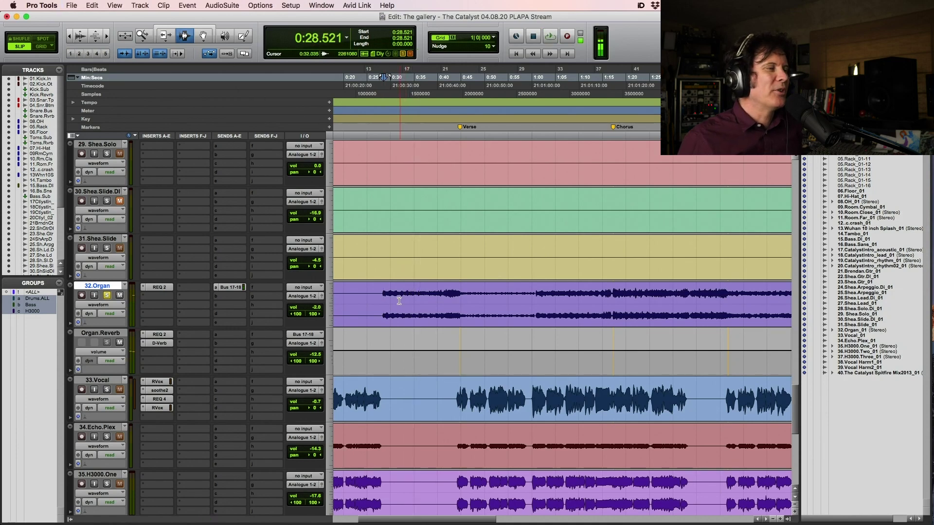
click(384, 298)
click(383, 297)
click(383, 297)
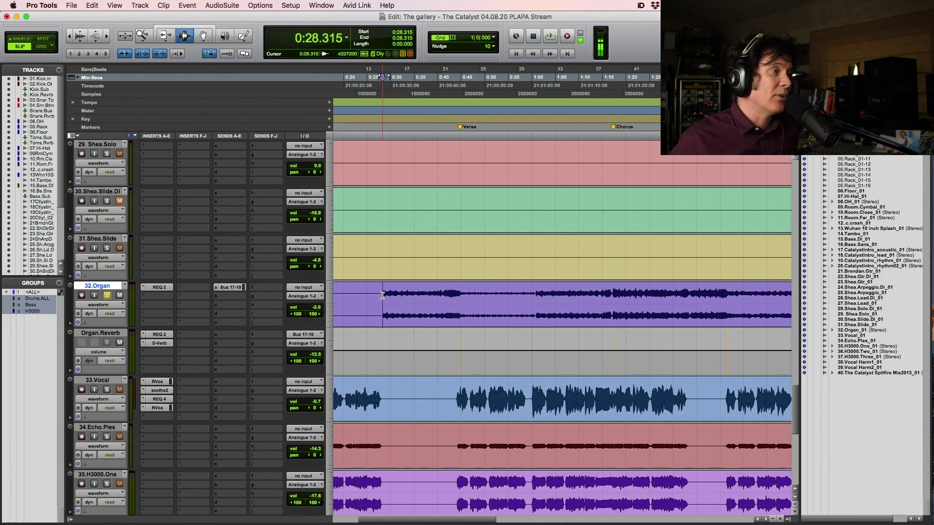
Step: Locate the organ passage at 1:00.970 and the chorus at 1:17.091, and audition from the chorus
click(537, 301)
click(536, 301)
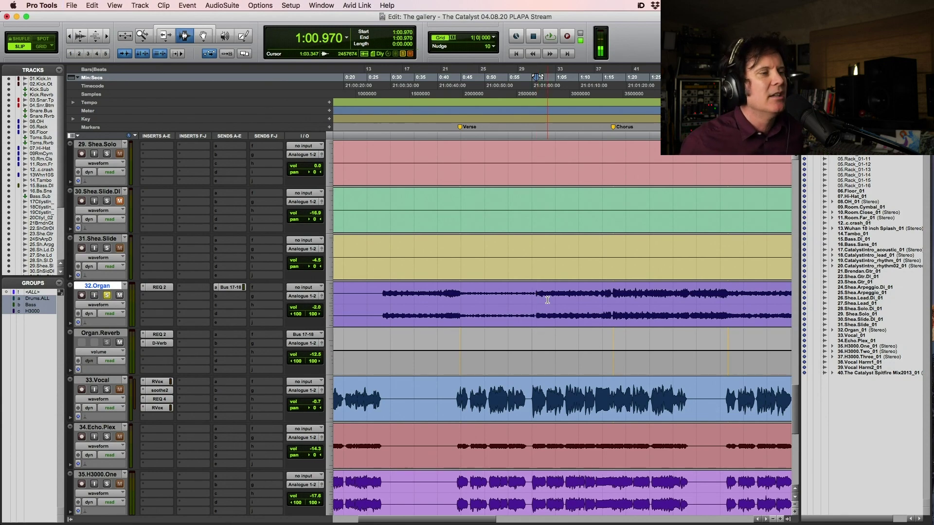
click(613, 298)
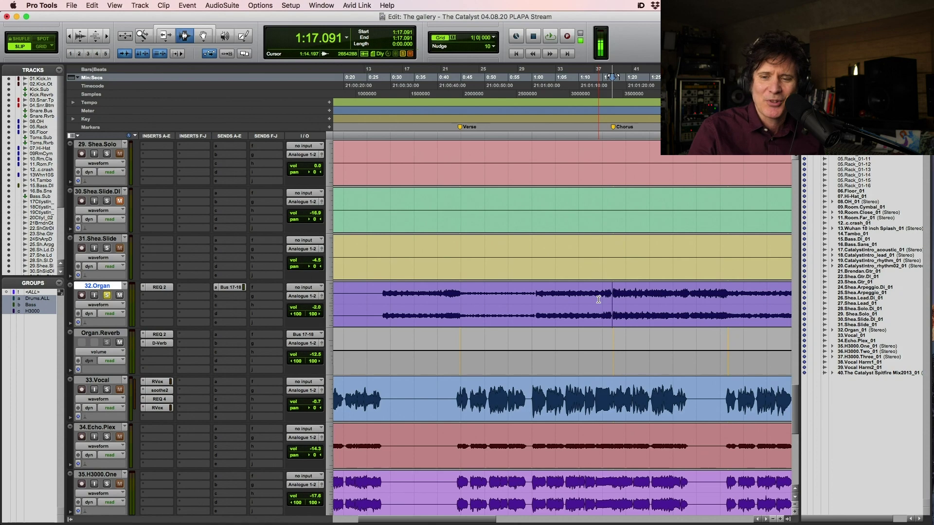
key(space)
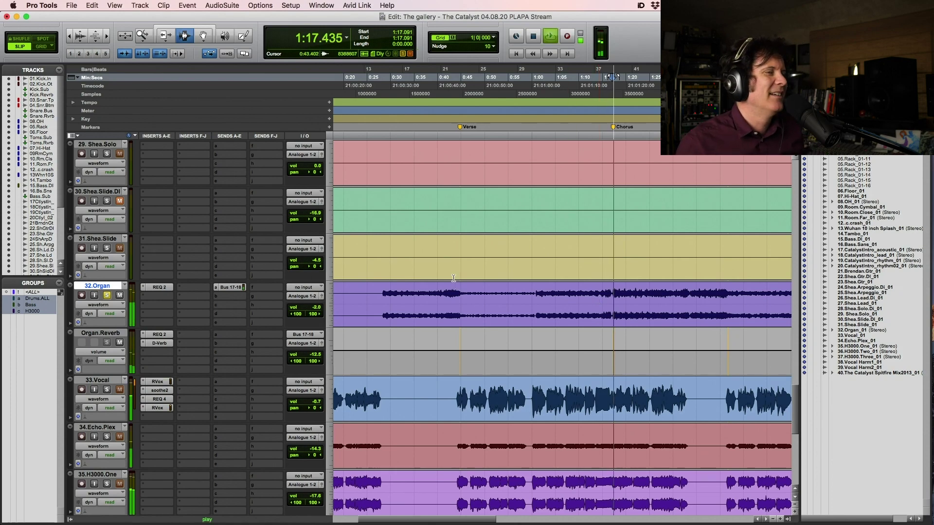
key(space)
Step: Zoom in horizontally on the drum entry on 01.Kick.In and place the edit cursor at 0:28.255
scroll(292, 215, up, 6)
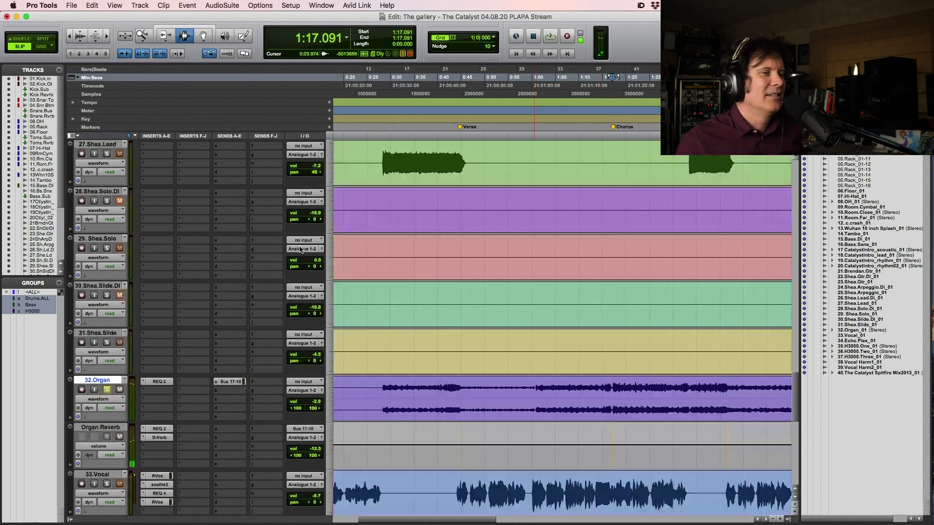
scroll(167, 218, up, 3)
scroll(167, 217, up, 10)
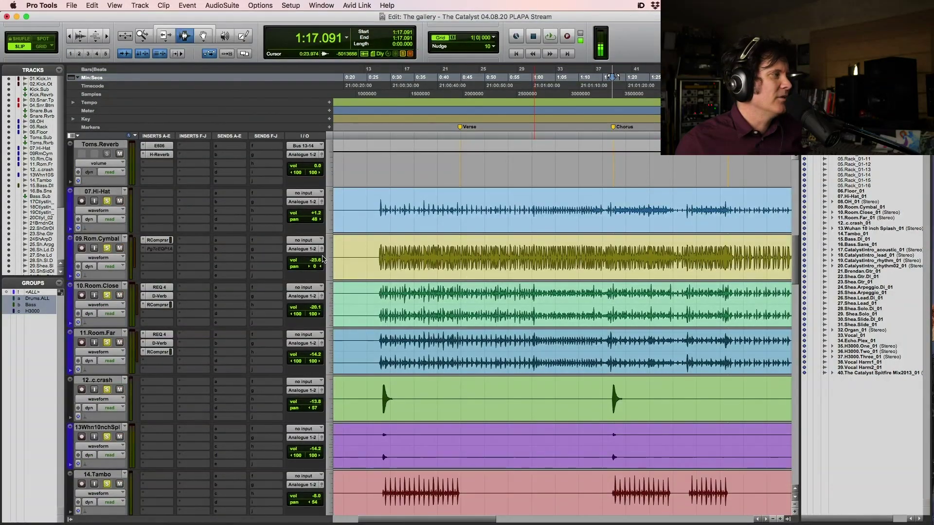
scroll(462, 277, up, 3)
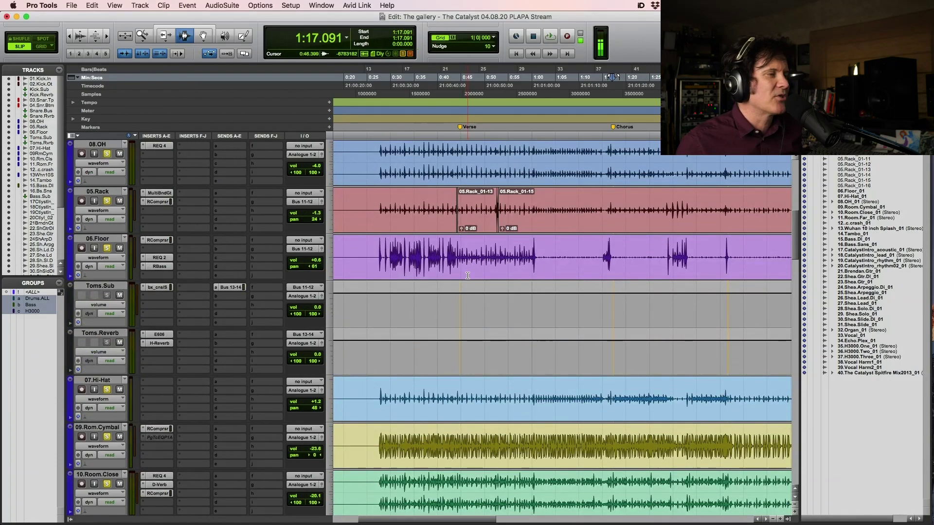
scroll(466, 276, up, 8)
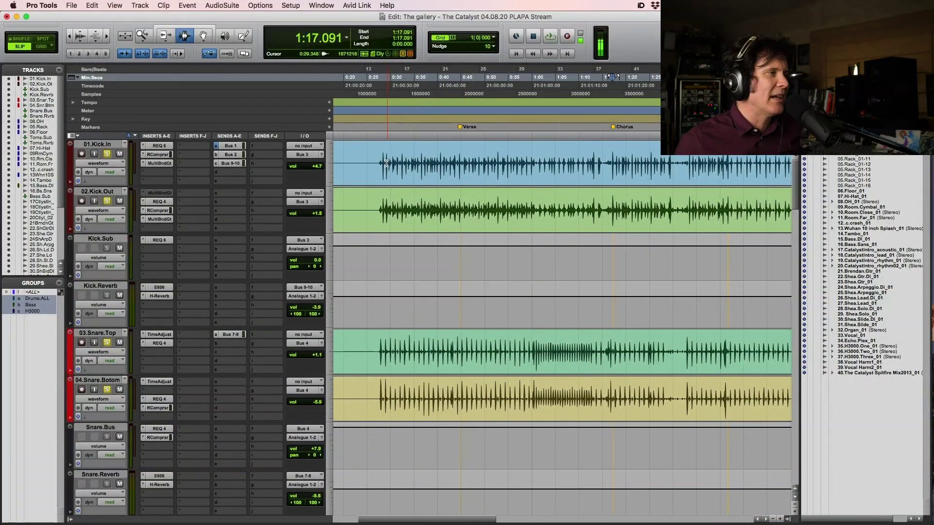
click(379, 155)
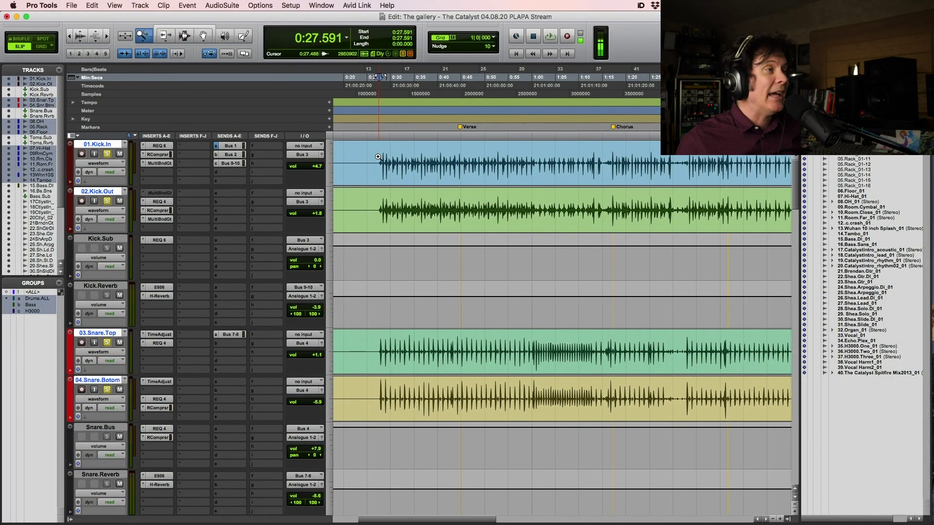
drag(379, 155, 458, 145)
click(390, 177)
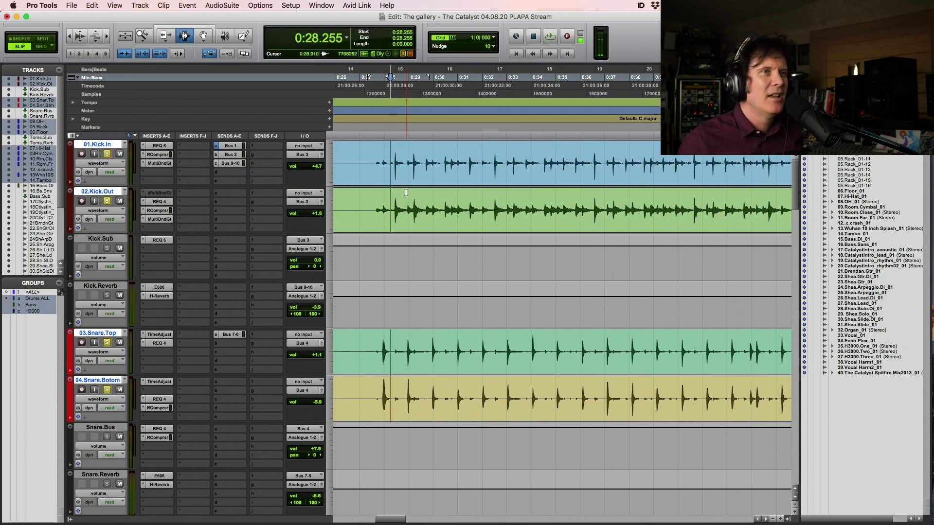
Step: Inspect where the remaining tracks enter, placing the edit cursor at 0:27.619 on 06.Floor as a reference
scroll(406, 193, down, 3)
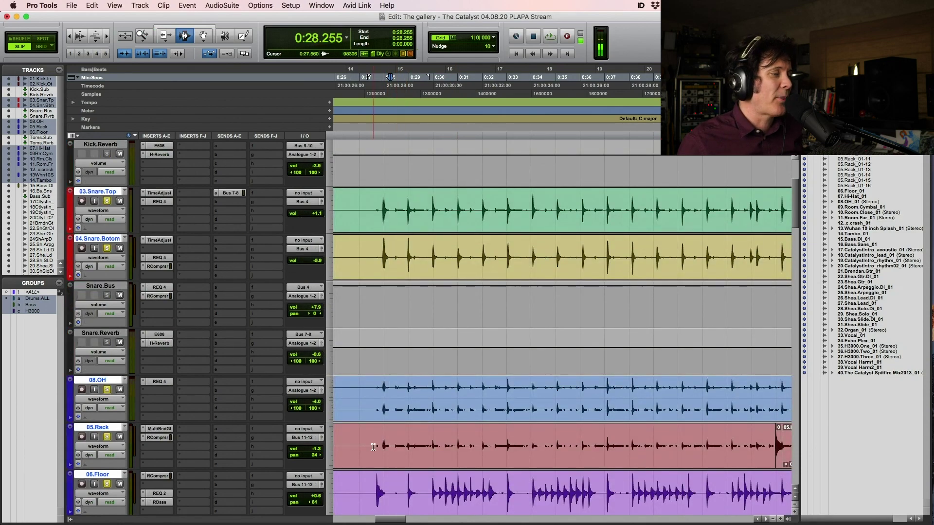
click(375, 471)
scroll(389, 467, down, 12)
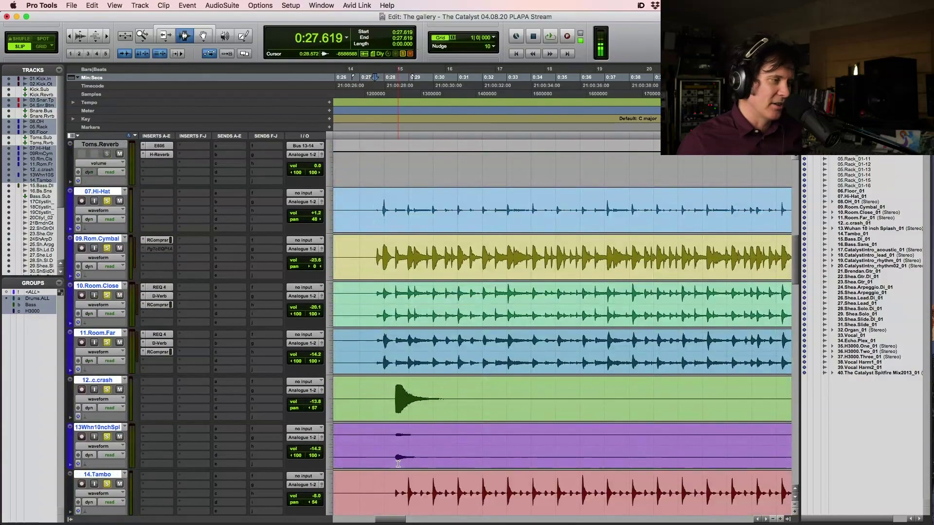
scroll(398, 463, down, 19)
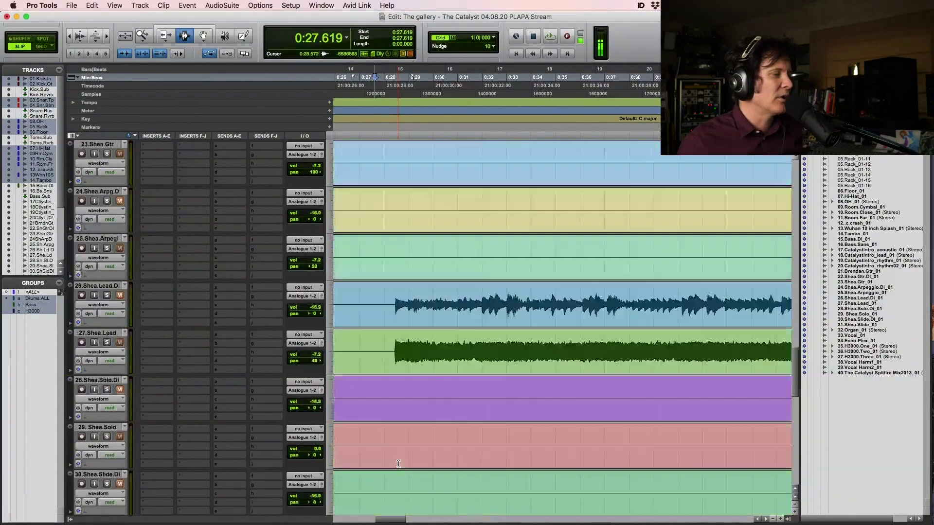
scroll(398, 463, down, 8)
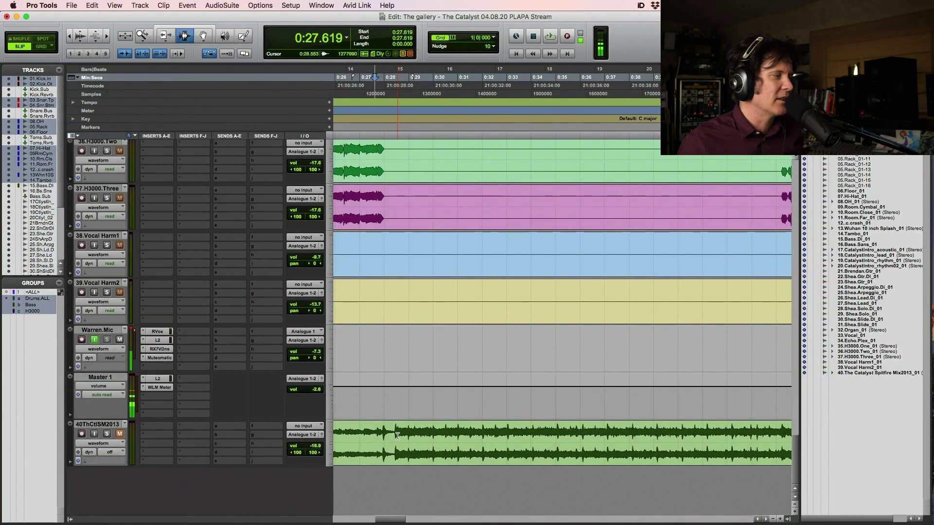
Step: Place the edit cursor at the start of lead guitar track 27, at 0:28.414, and solo that track
scroll(399, 420, up, 8)
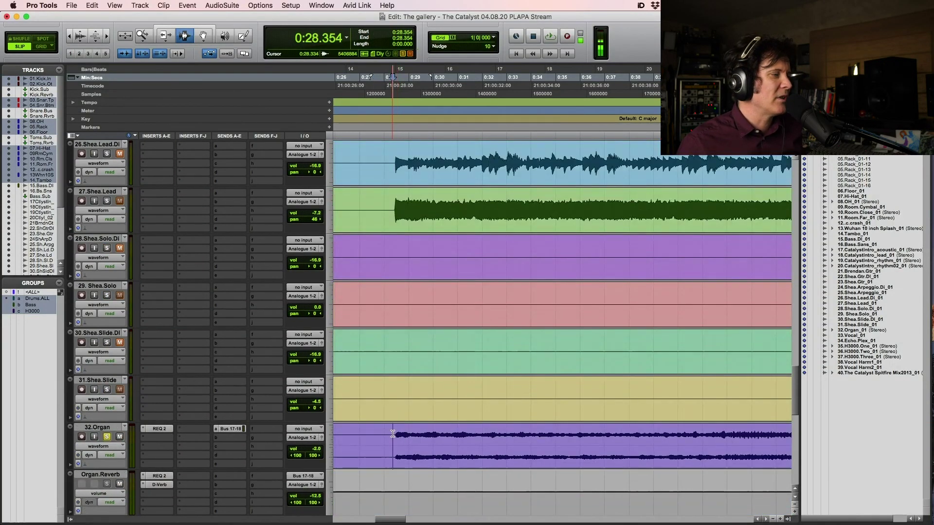
click(393, 429)
scroll(399, 428, up, 5)
click(395, 440)
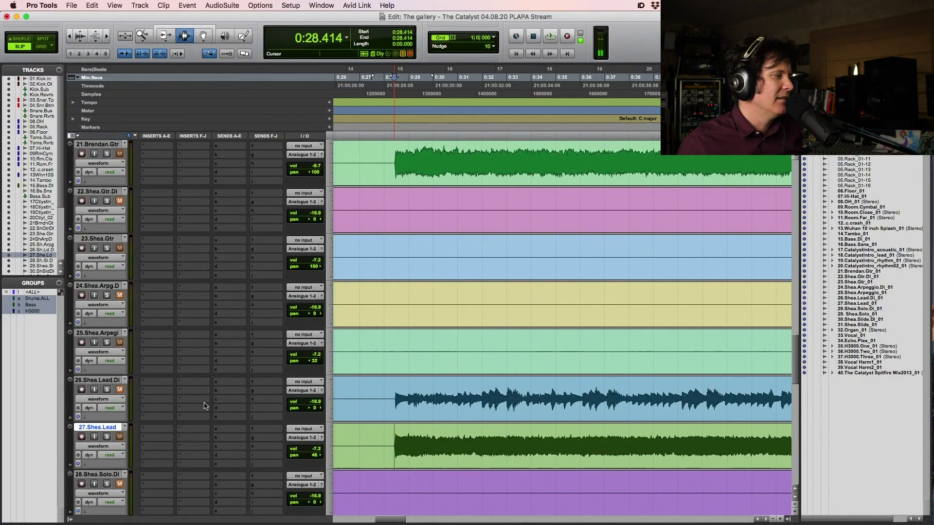
click(107, 437)
Step: Solo the bass tracks 15.Bass.DI and 16.Bass.Sans and play the soloed mix from 0:28.414
scroll(137, 264, up, 4)
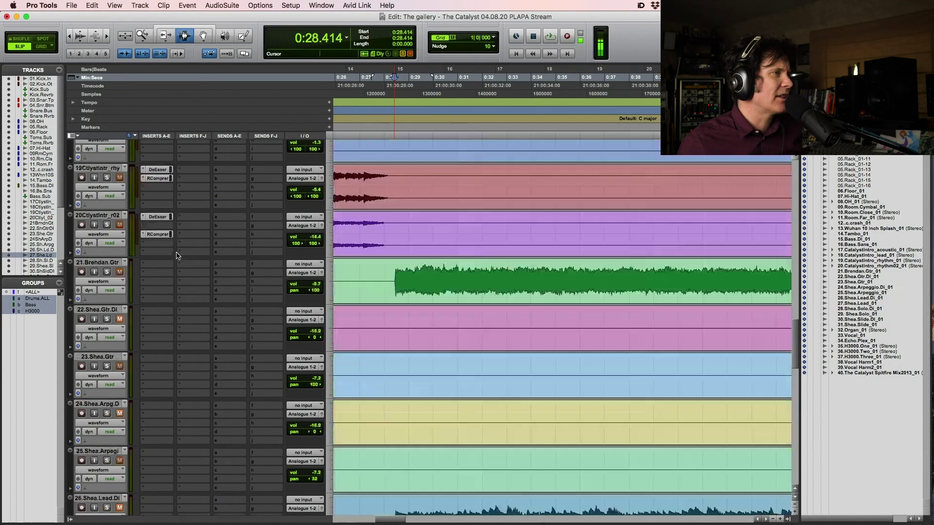
scroll(190, 399, up, 6)
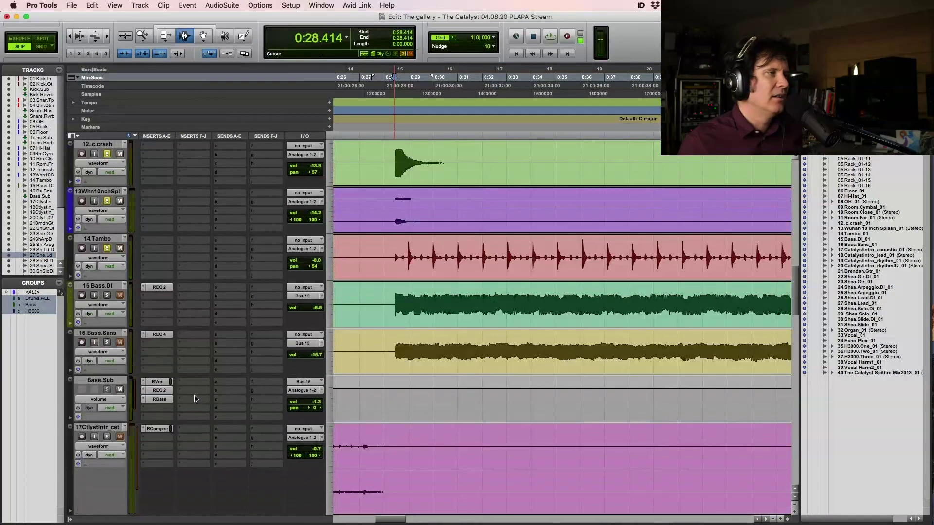
click(107, 343)
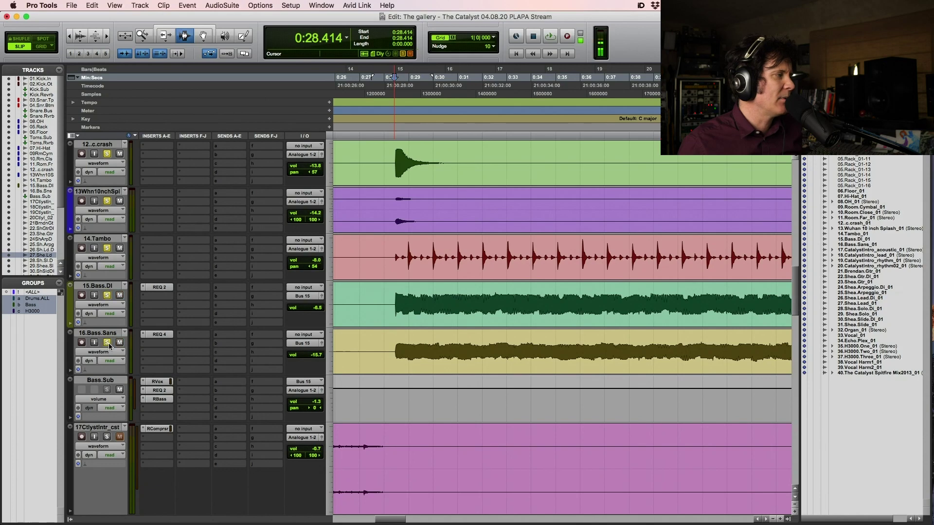
key(space)
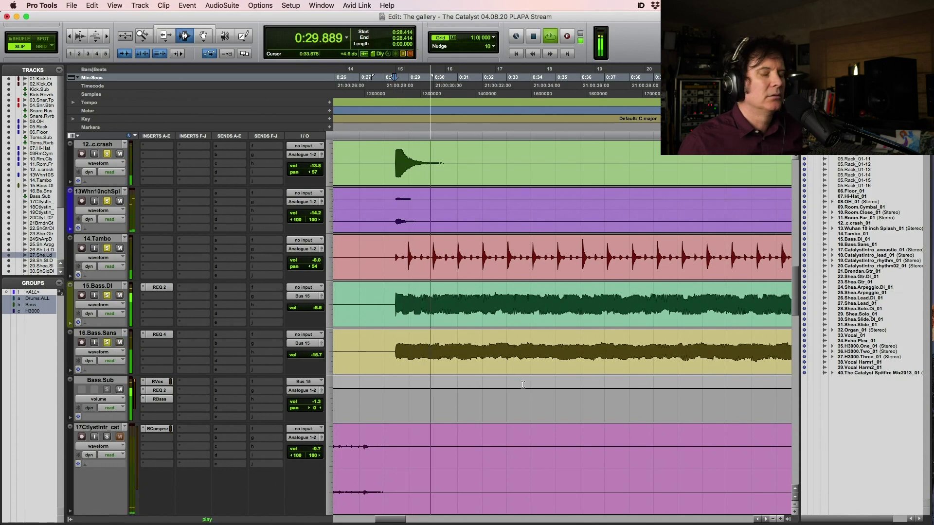
scroll(522, 385, down, 3)
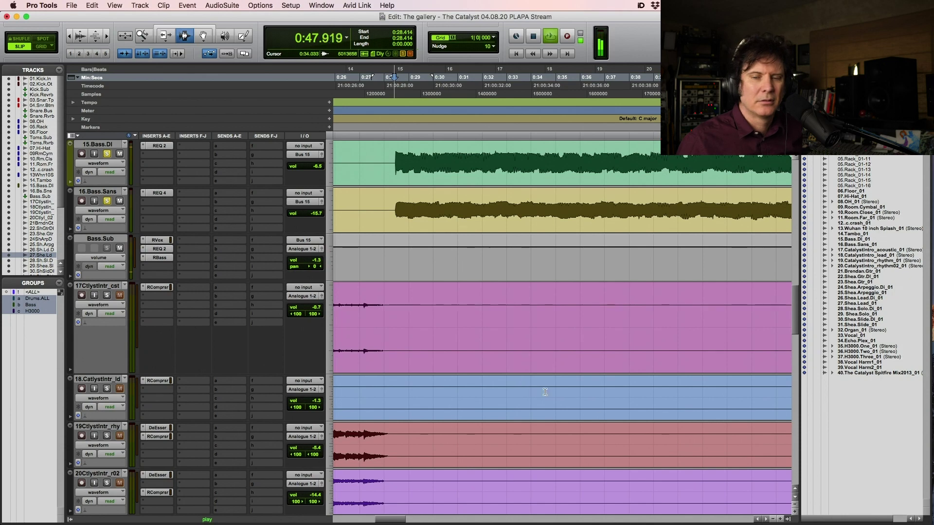
Step: Solo 33.Vocal, the three H3000 tracks and 34.Echo.Plex, and listen to them in the soloed mix
scroll(598, 411, down, 10)
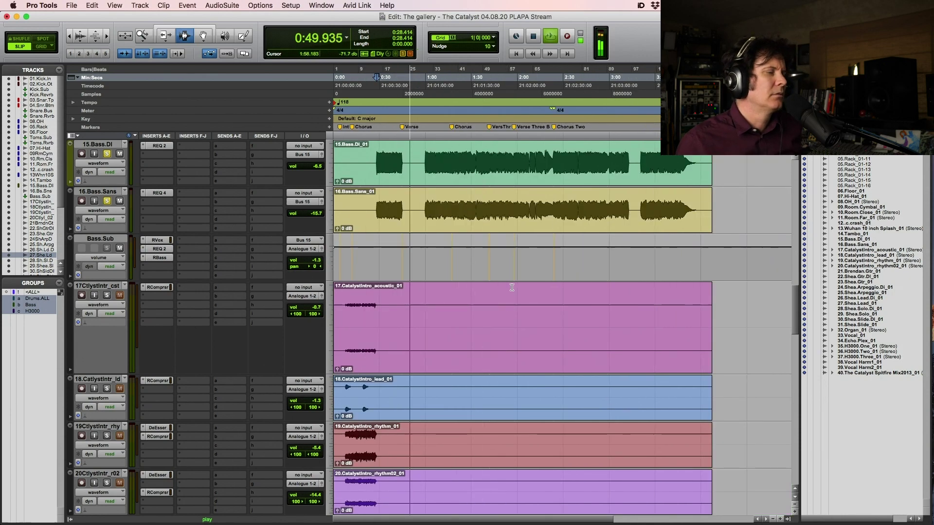
scroll(512, 289, down, 4)
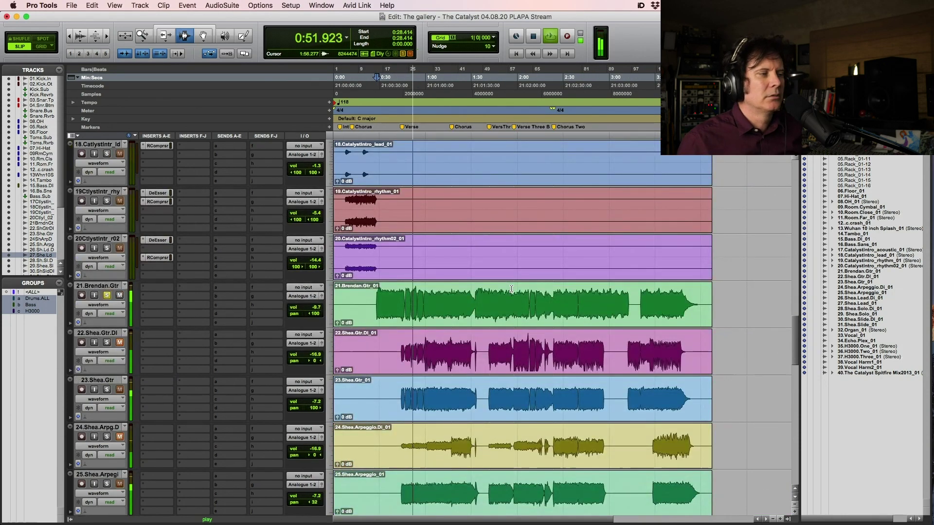
scroll(512, 289, down, 14)
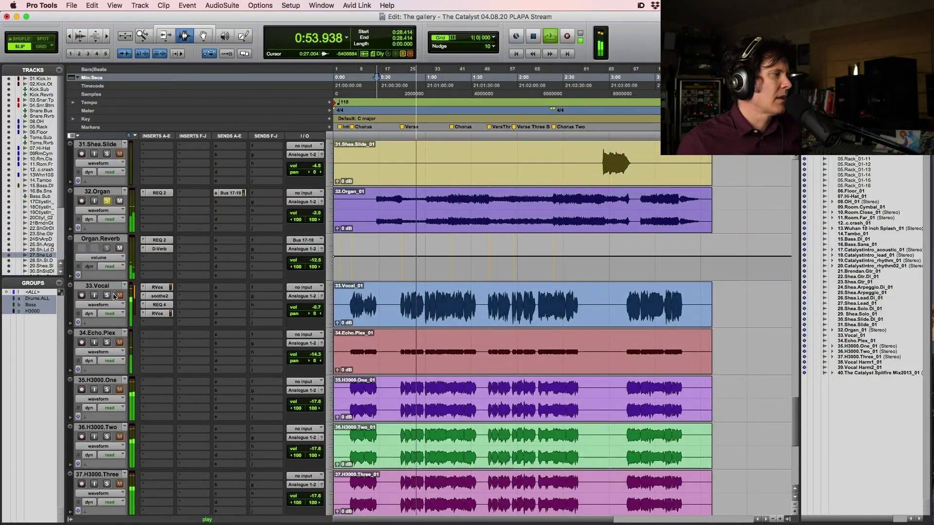
click(107, 295)
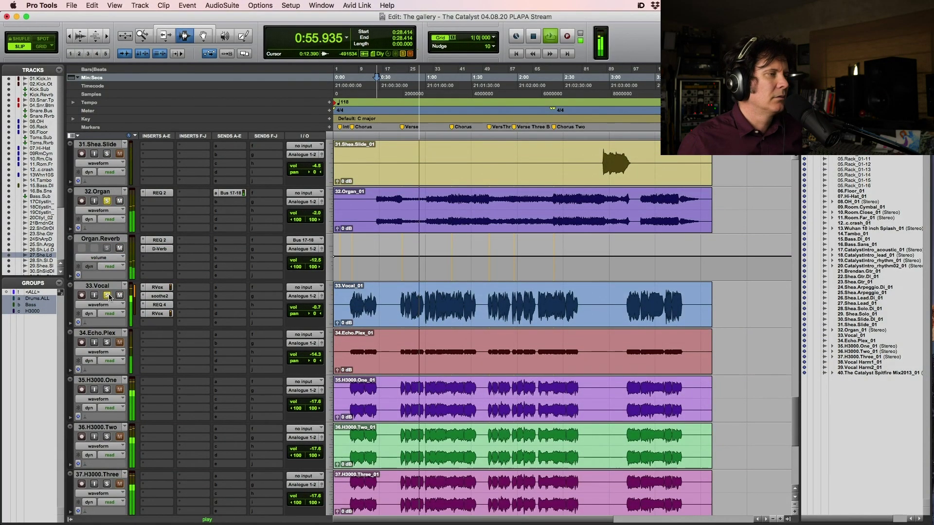
click(107, 389)
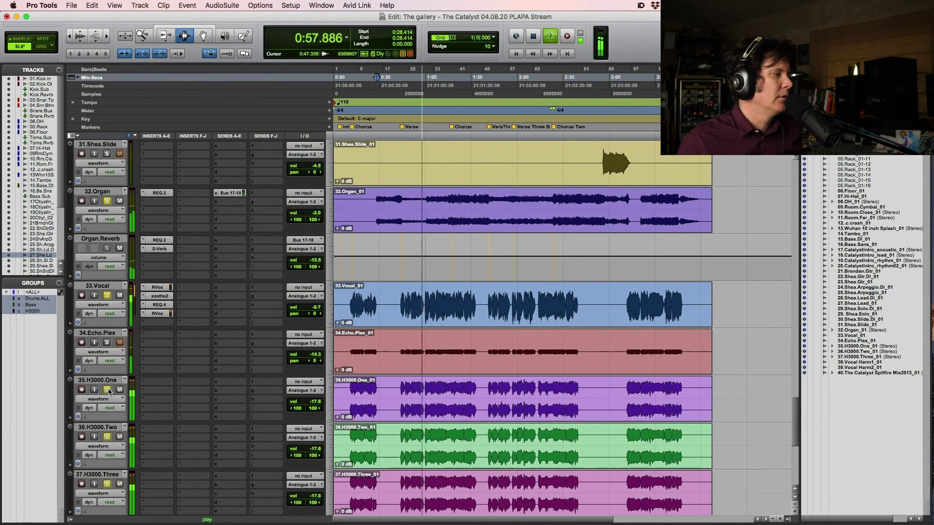
click(120, 342)
click(107, 343)
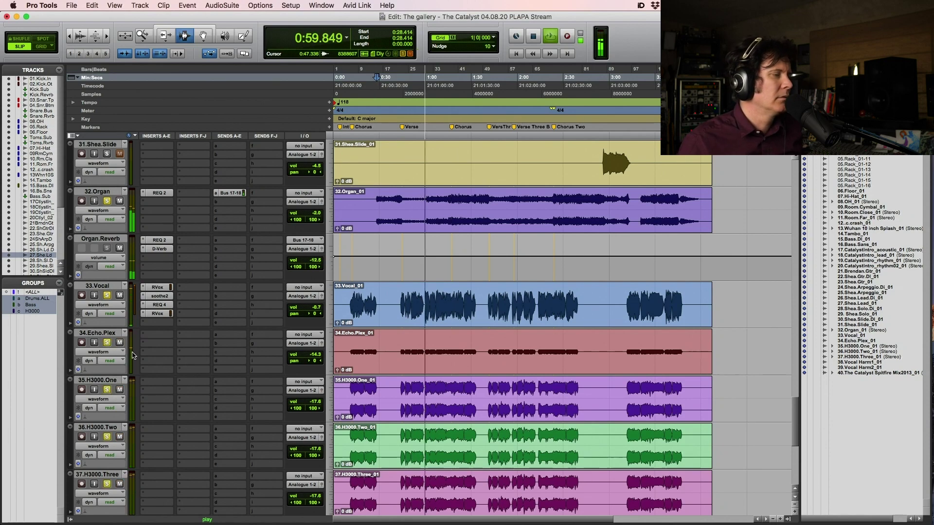
scroll(490, 388, down, 3)
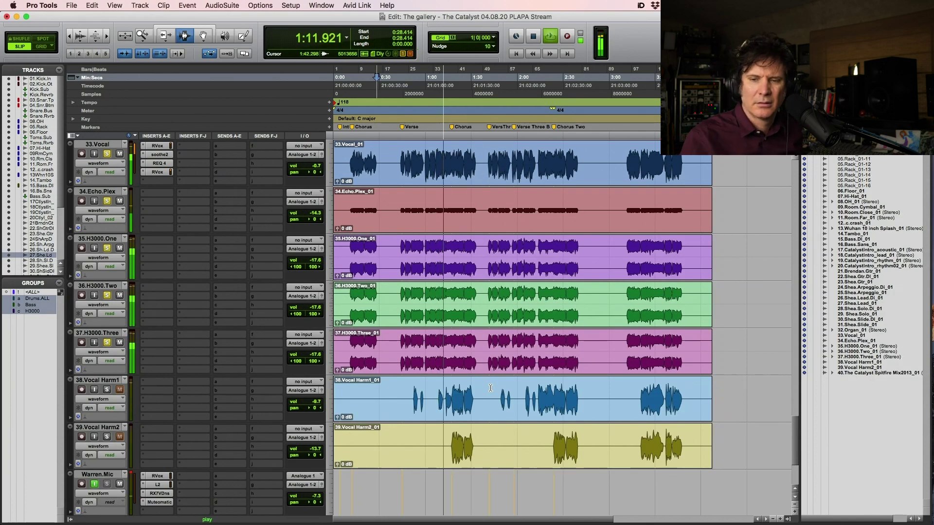
key(space)
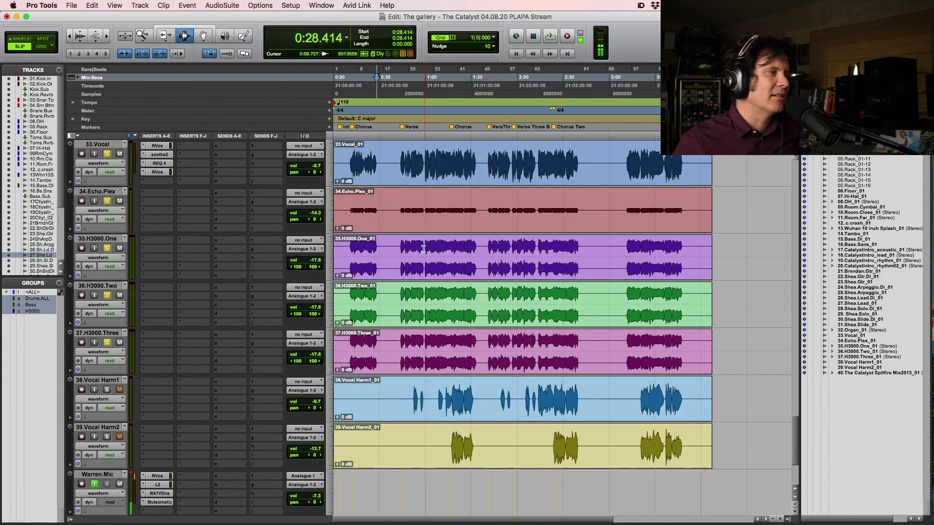
Step: Place the edit cursor at 0:59.409 on 35.H3000.One and select the 38.Vocal Harm1 and 39.Vocal Harm2 tracks
click(426, 243)
click(420, 250)
click(424, 253)
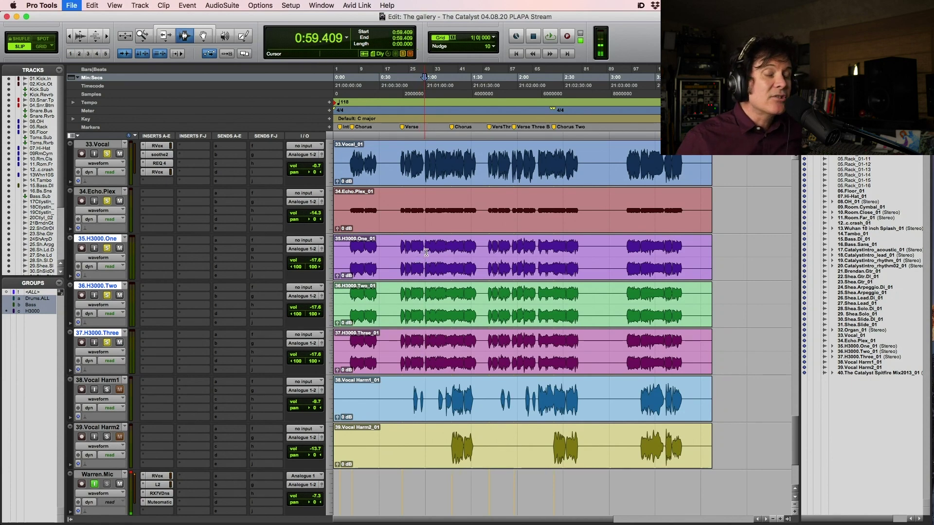
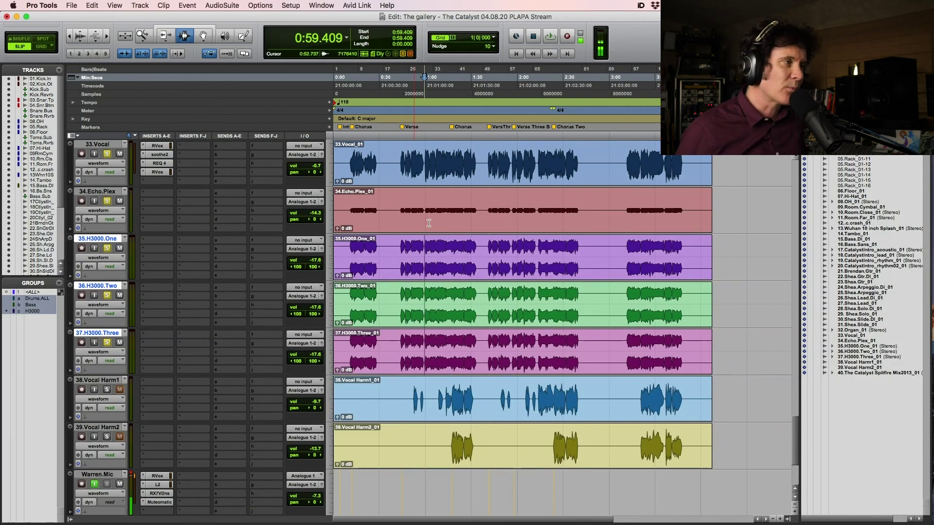
click(111, 380)
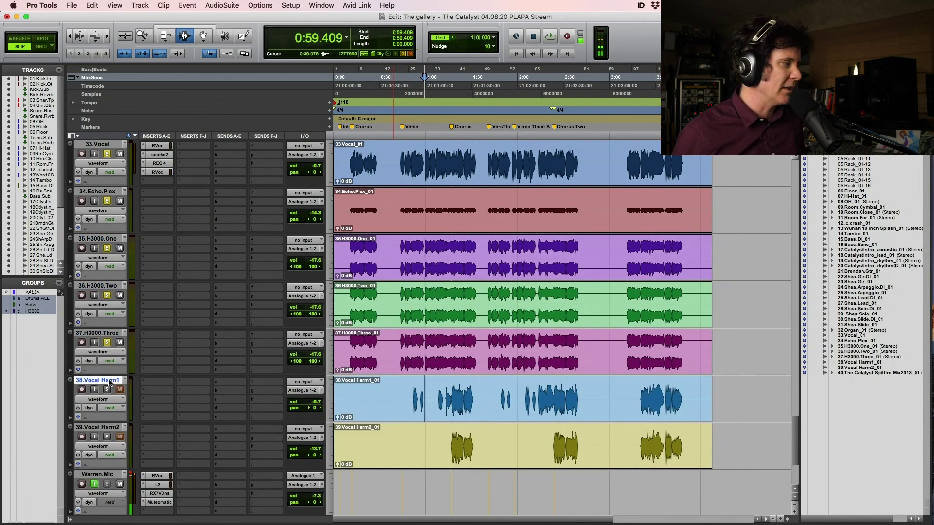
shift+click(110, 428)
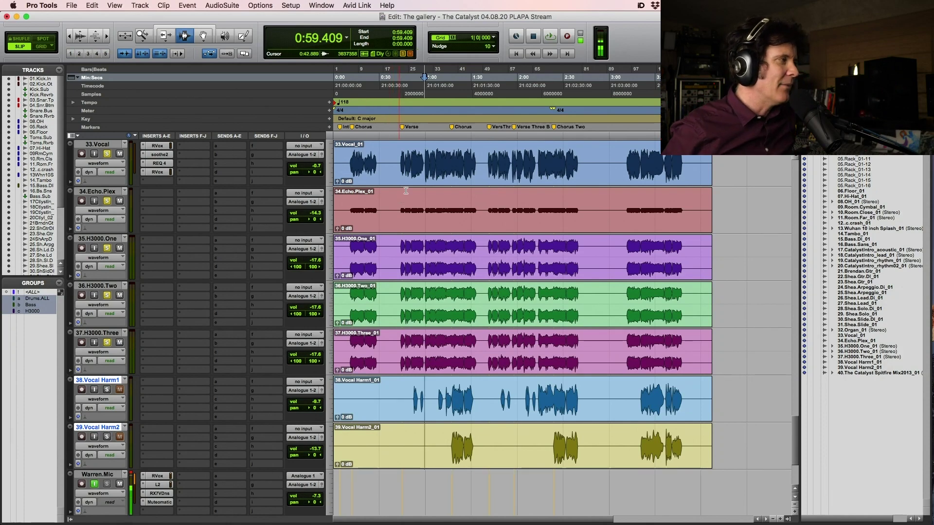
Step: Play the soloed mix from the verse start at 0:43.842 on 33.Vocal and inspect the vocal tracks around the first chorus
click(400, 166)
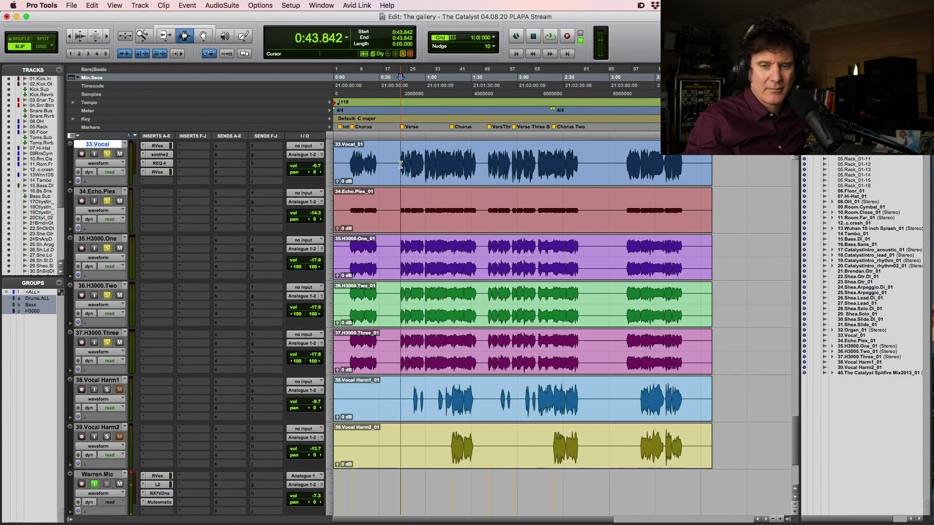
key(space)
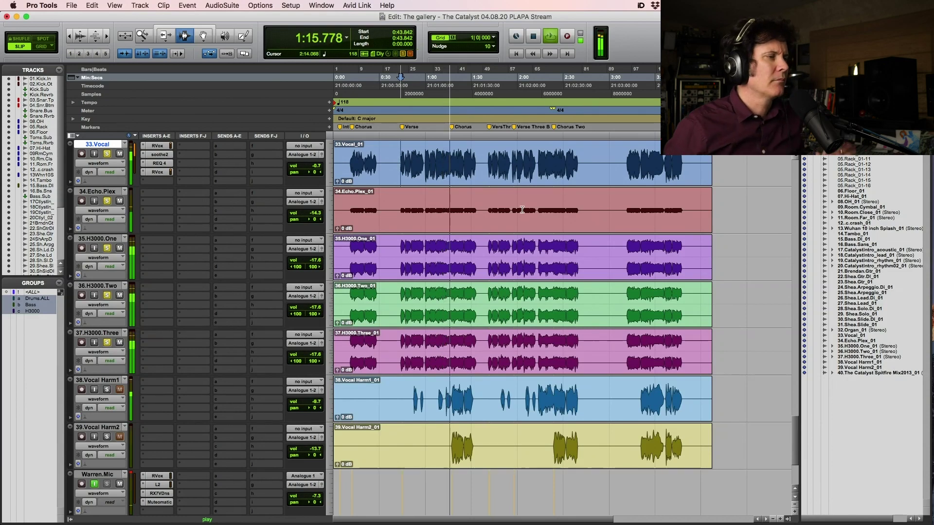
key(F5)
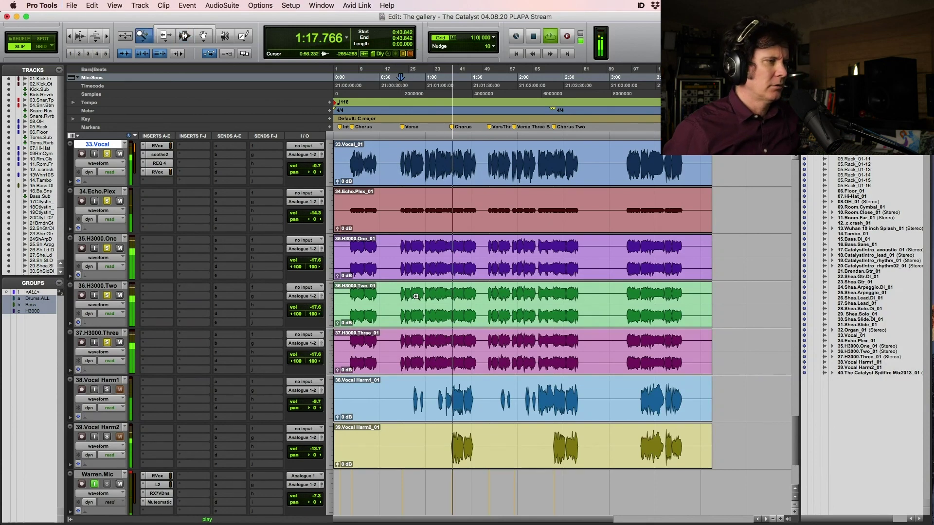
drag(553, 241, 551, 243)
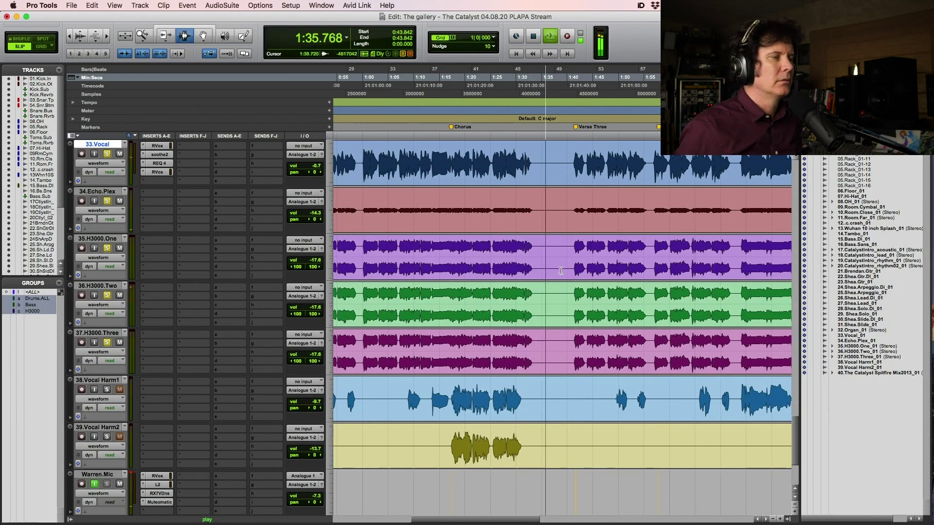
Step: Solo 27.Shea.Lead and set its volume to -3.9 dB
scroll(561, 270, up, 3)
scroll(560, 270, up, 7)
click(108, 295)
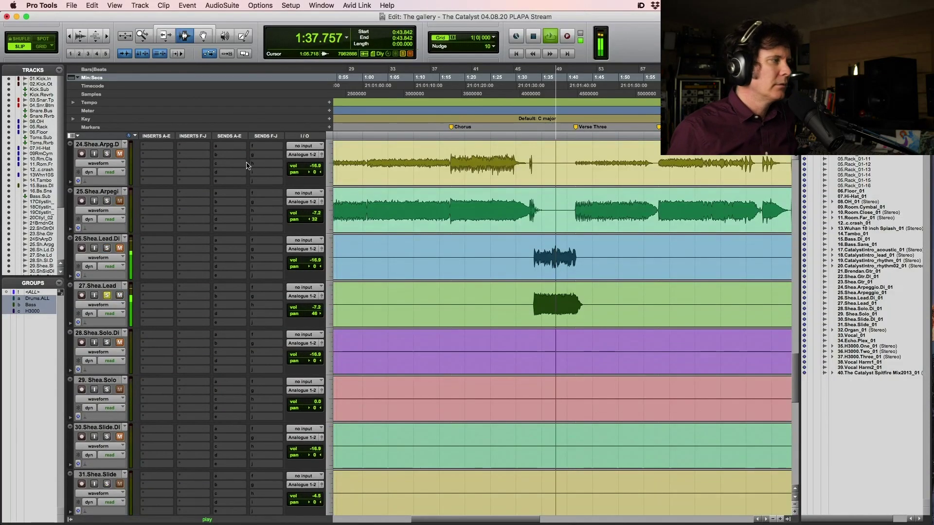
drag(318, 311, 319, 309)
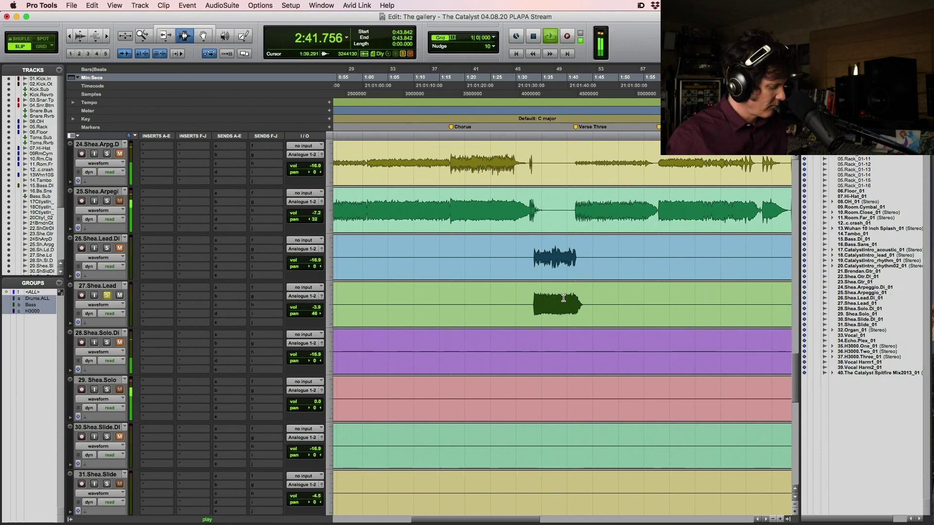
Step: Solo 29.Shea.Solo and 31.Shea.Slide around the guitar solo section while the mix plays
key(super+bracketleft)
key(super+bracketleft)
key(super+bracketleft)
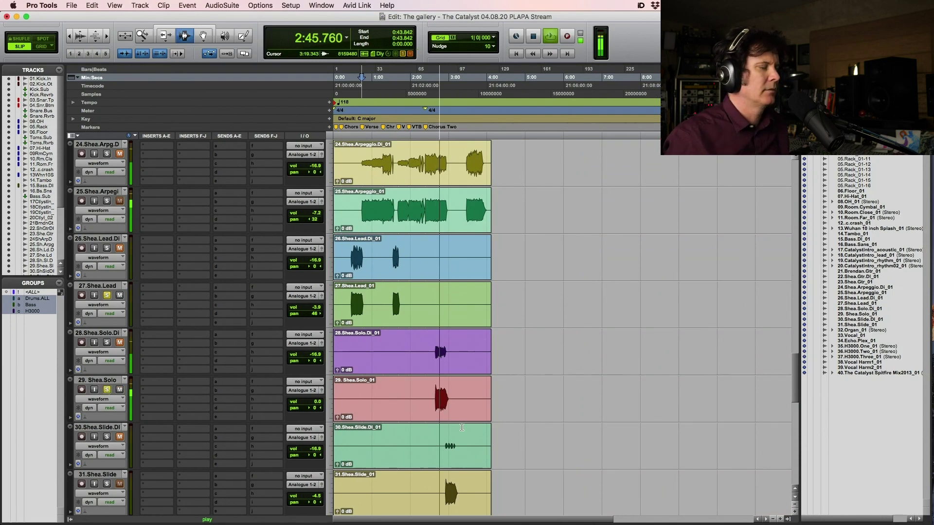
scroll(467, 427, down, 2)
drag(417, 309, 491, 311)
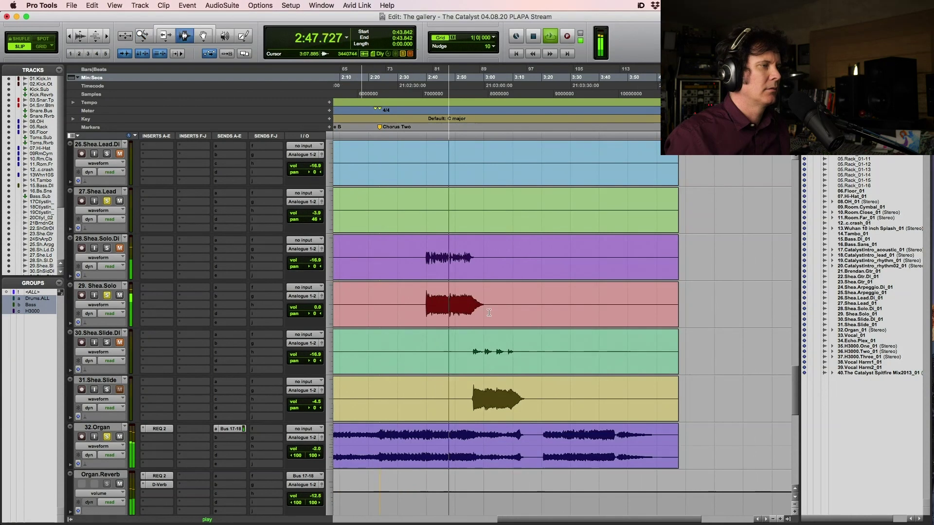
click(107, 390)
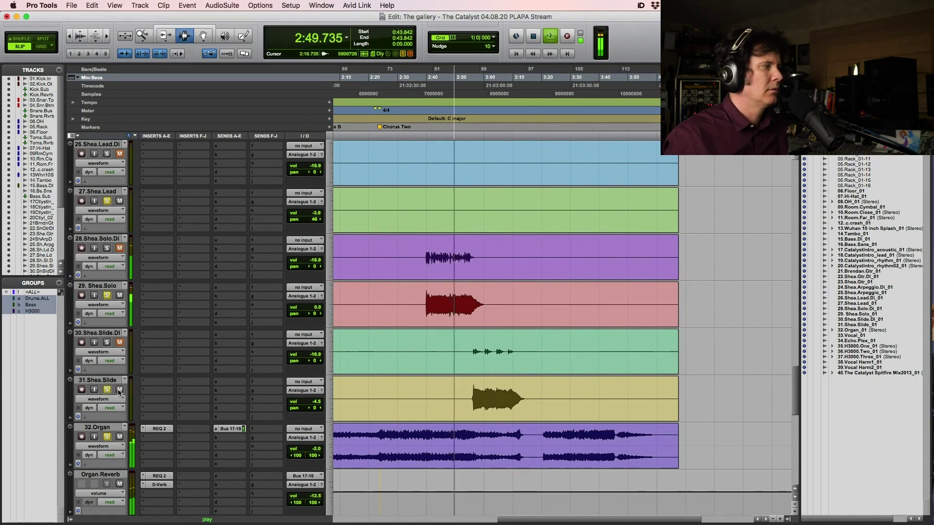
click(315, 309)
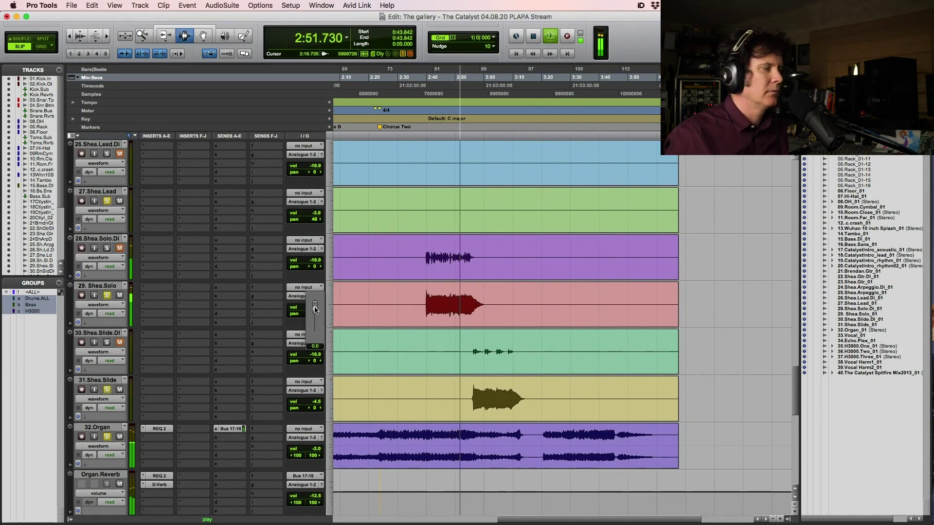
click(336, 311)
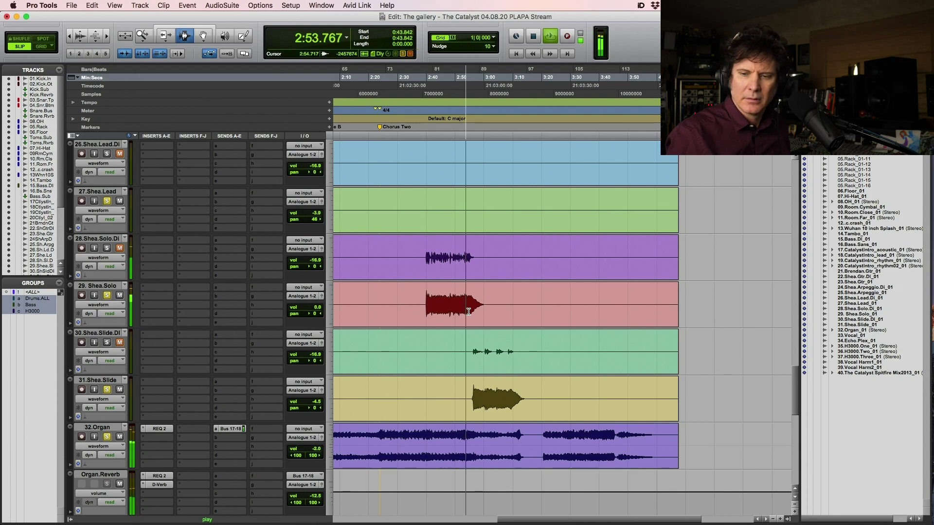
Step: Save the session, then show the full song timeline around 33.Vocal and stop playback
key(F5)
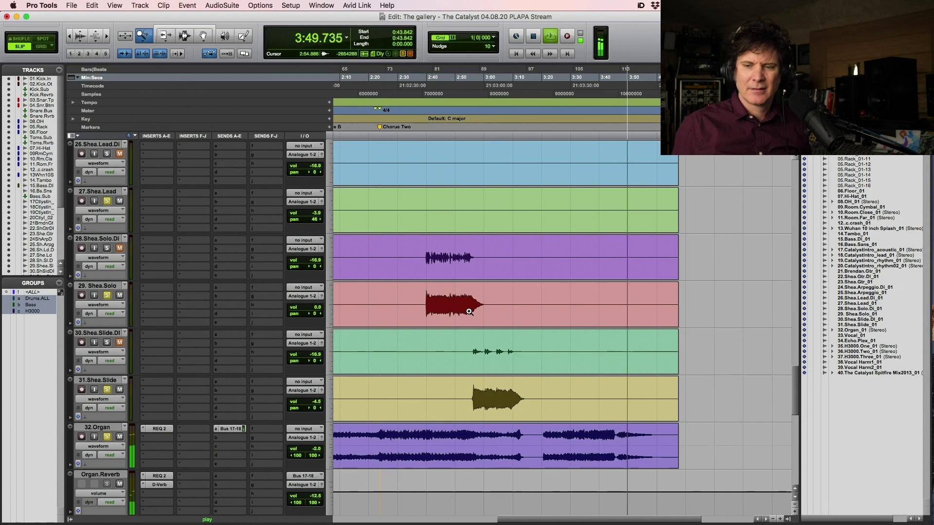
key(super+s)
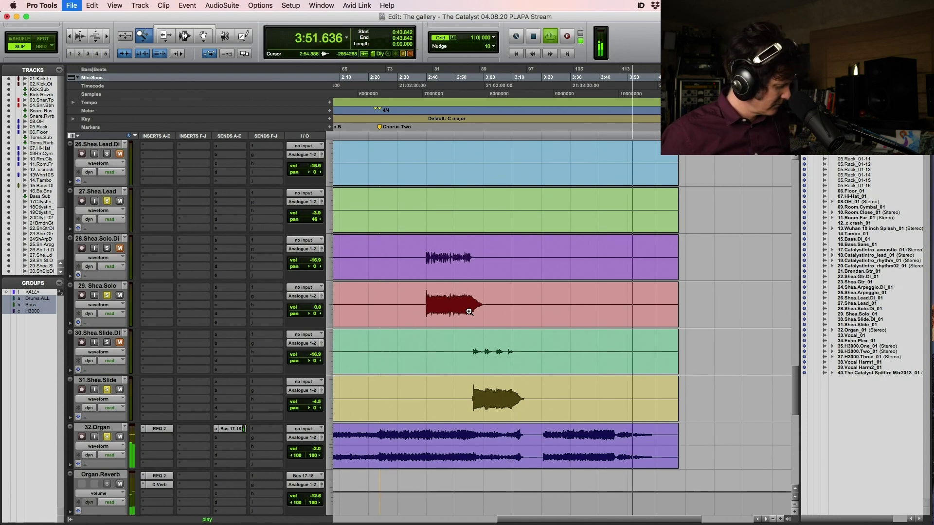
alt+click(469, 311)
click(425, 410)
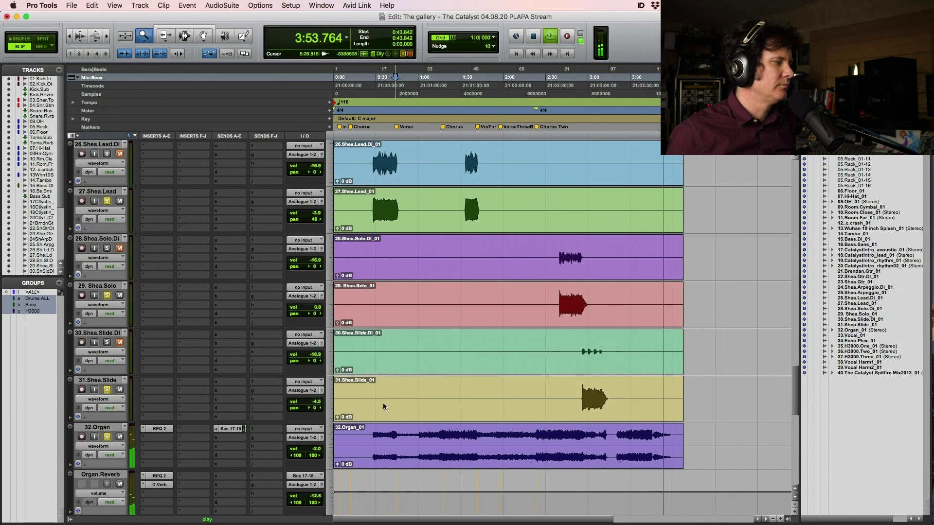
scroll(376, 422, down, 3)
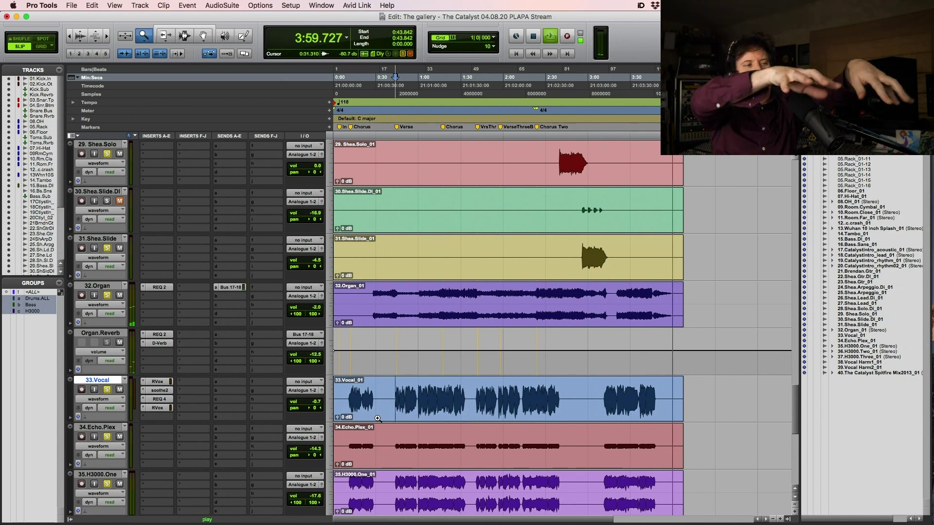
key(space)
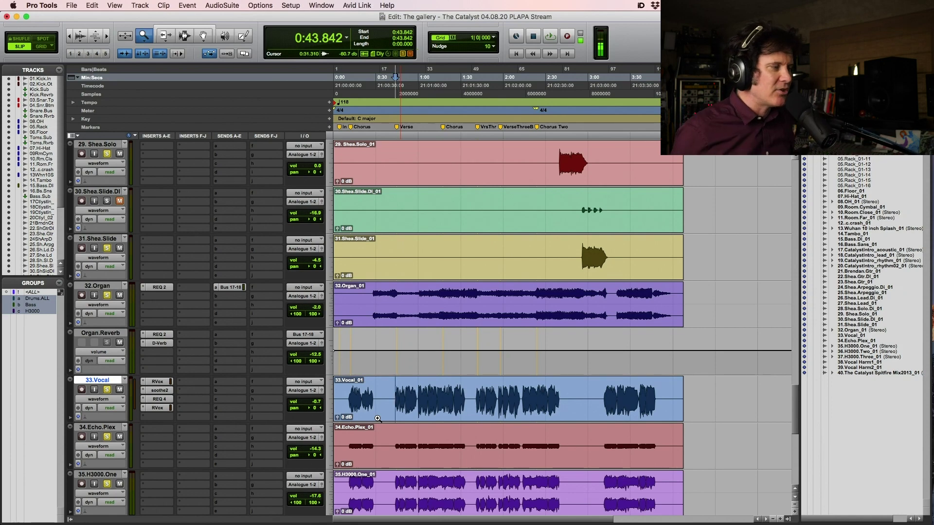
Step: Move the 38.Vocal Harm1 and 39.Vocal Harm2 tracks directly below 33.Vocal
scroll(298, 428, down, 5)
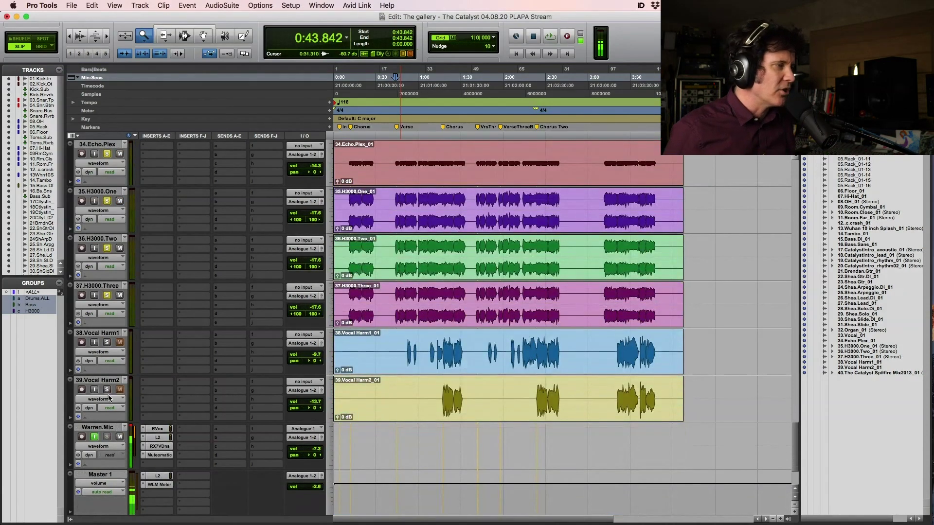
click(100, 333)
shift+click(96, 380)
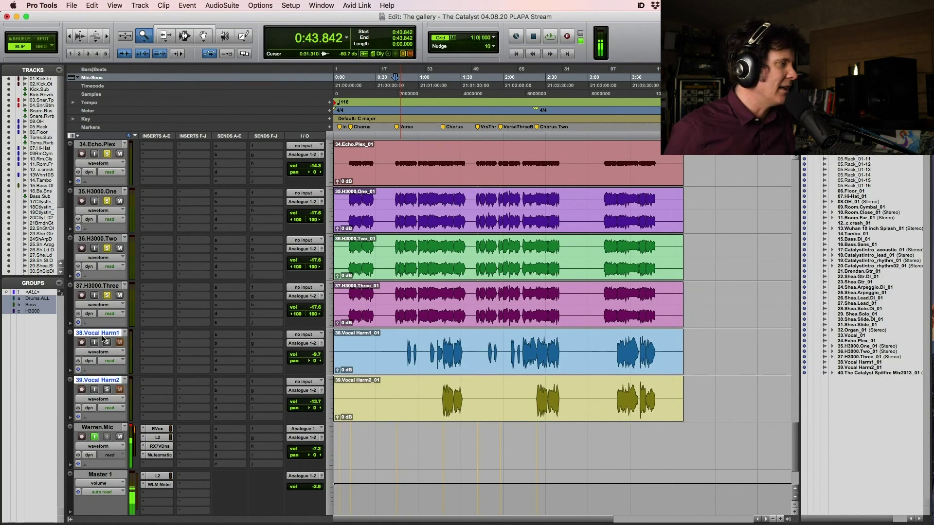
drag(97, 381, 203, 362)
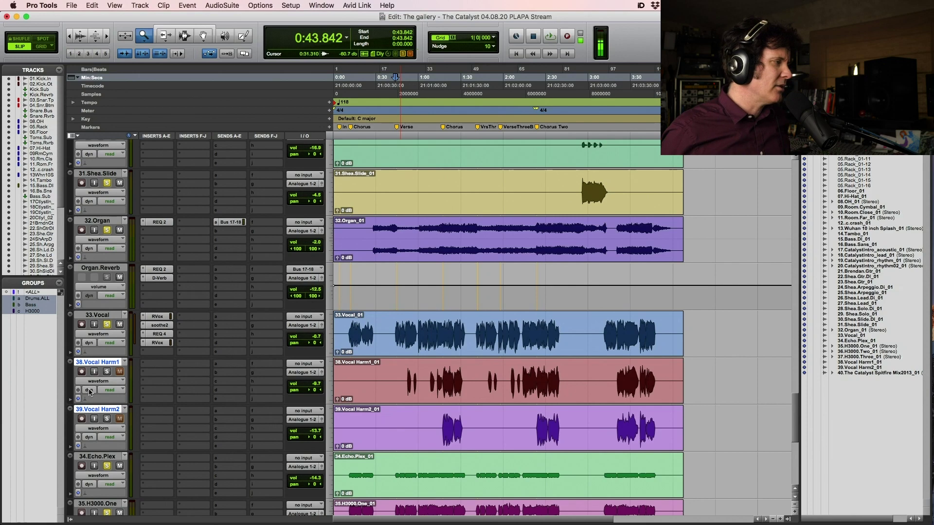
Step: Solo 38.Vocal Harm1 and play the mix from the first chorus at 1:17.289
drag(390, 377, 522, 390)
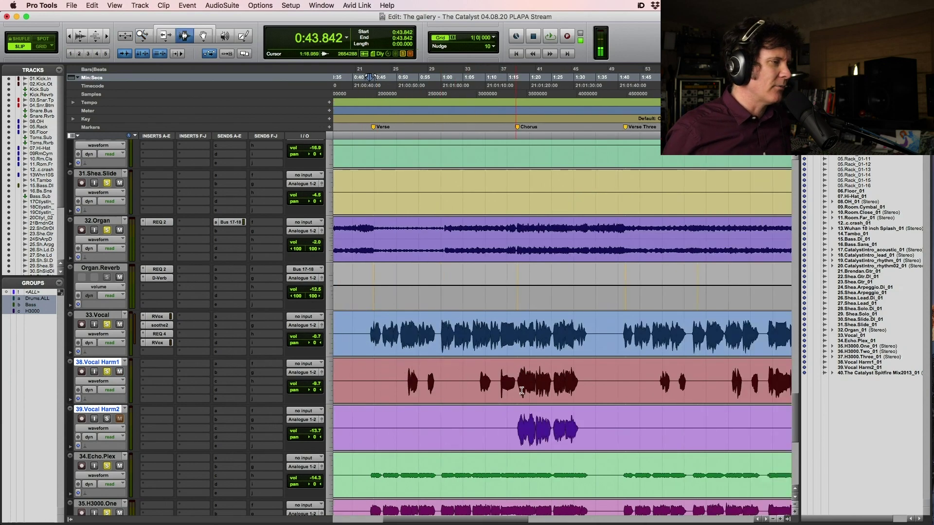
click(518, 373)
key(space)
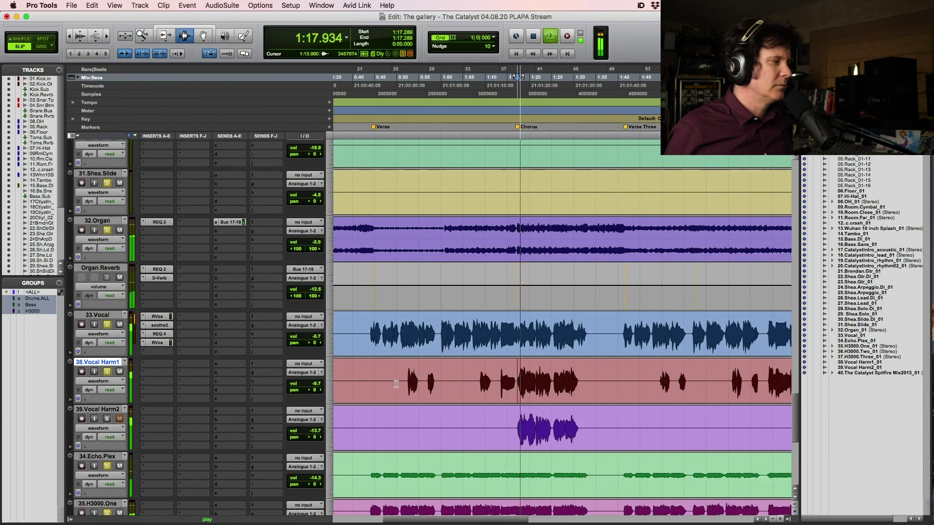
Step: Set 38.Vocal Harm1's volume to -7.1 dB, save the session and stop playback
drag(316, 384, 313, 385)
key(super+s)
key(F5)
click(535, 399)
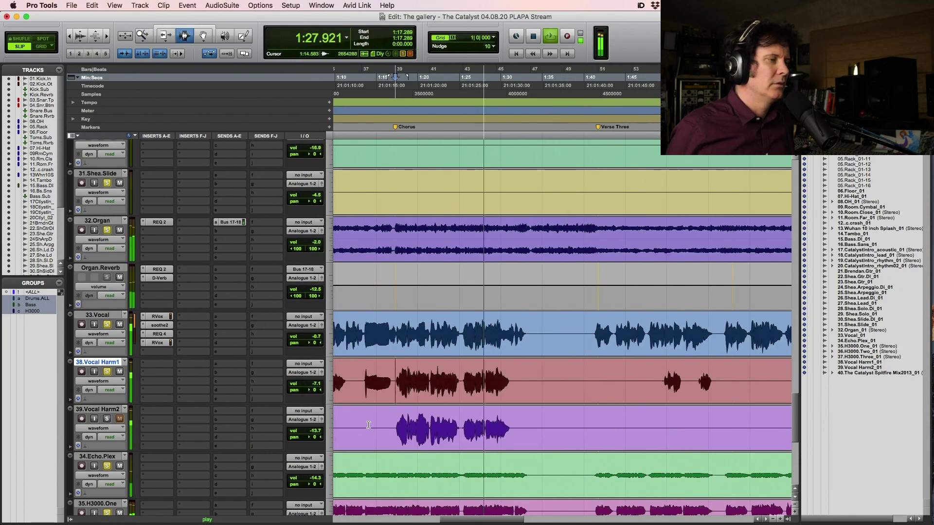
key(space)
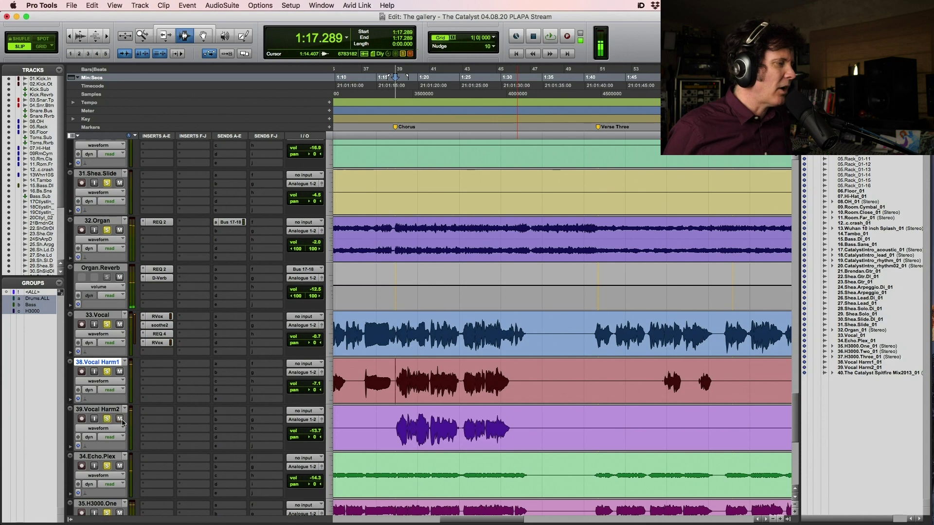
Step: Play the mix from the first chorus at 1:17.289, set 39.Vocal Harm2's volume to -7.8 dB and stop playback
key(space)
drag(314, 431, 314, 428)
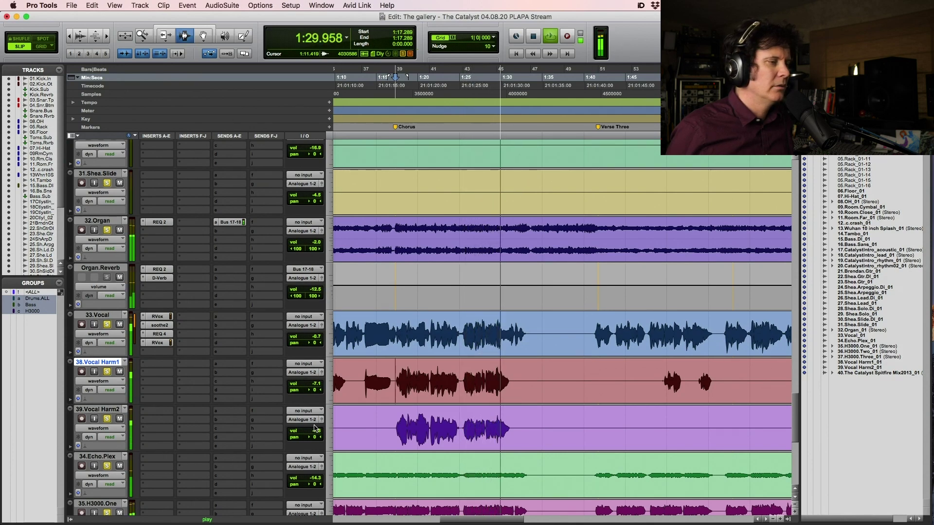
key(space)
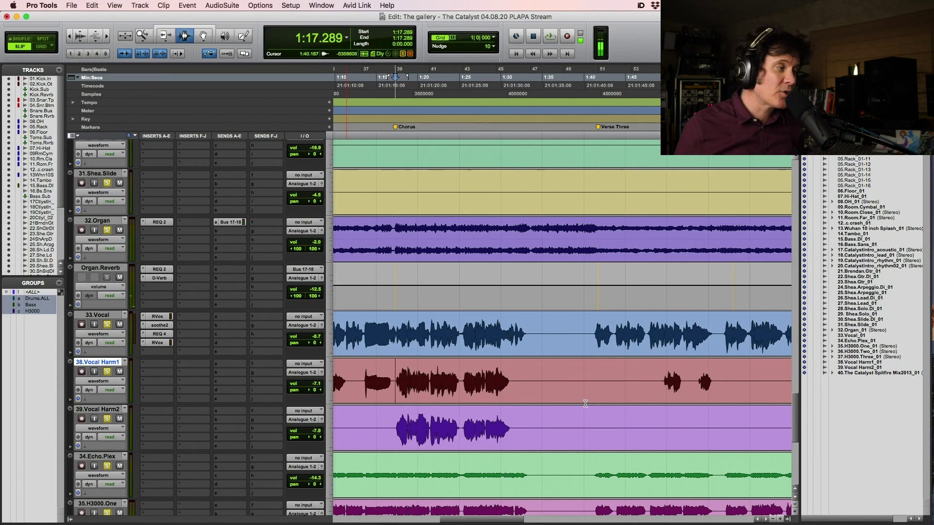
Step: Select the first chorus passage on 38.Vocal Harm1 and 39.Vocal Harm2 and show the pan automation on both tracks
drag(395, 379, 518, 421)
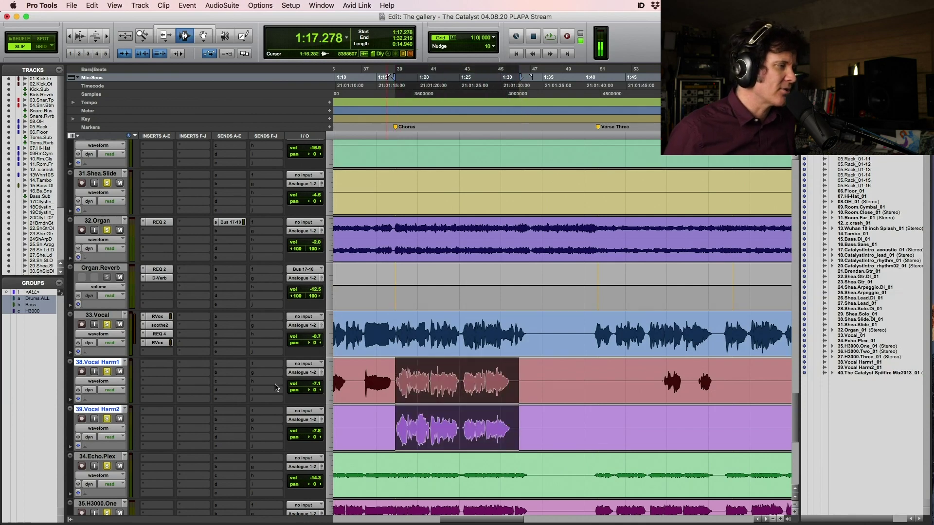
click(107, 382)
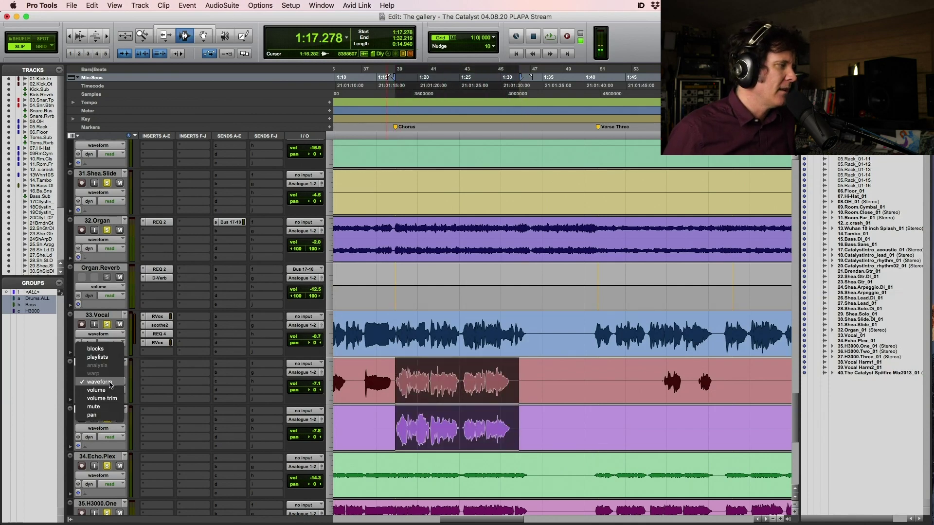
click(105, 414)
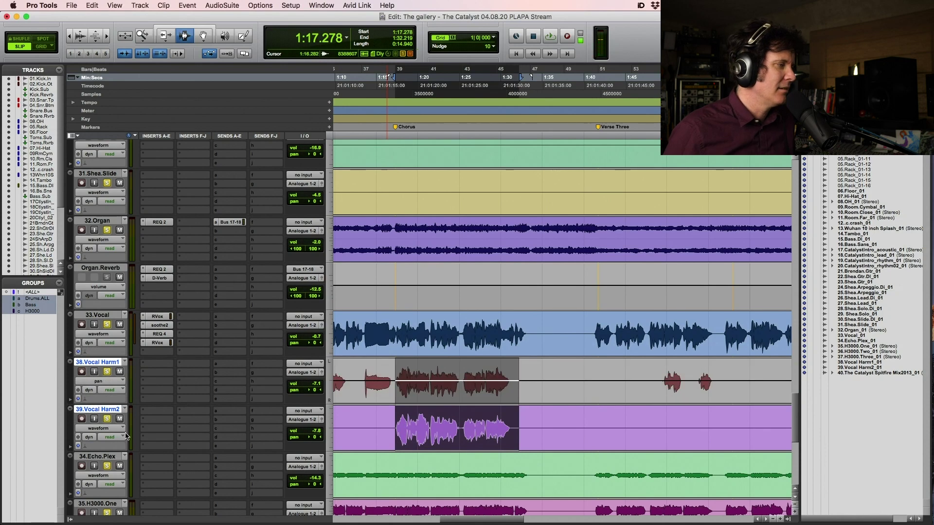
click(104, 429)
click(507, 355)
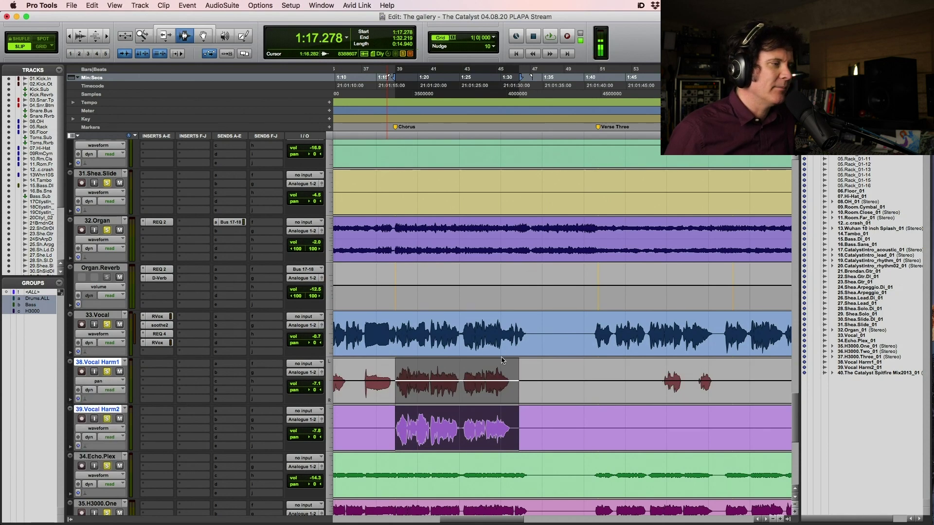
Step: Pan the selected first chorus passage to 51 left on 38.Vocal Harm1 and 53 right on 39.Vocal Harm2
key(F6)
drag(473, 370, 474, 368)
drag(479, 434, 481, 445)
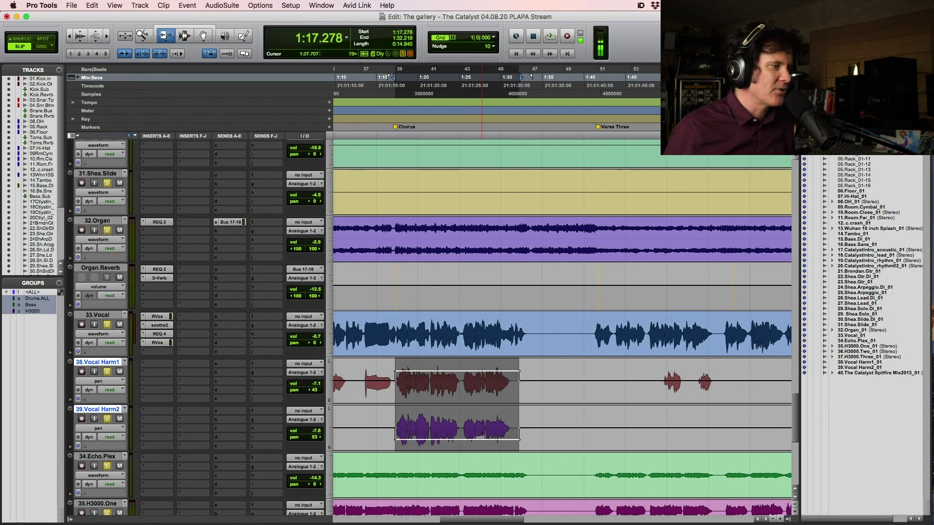
drag(465, 375, 465, 373)
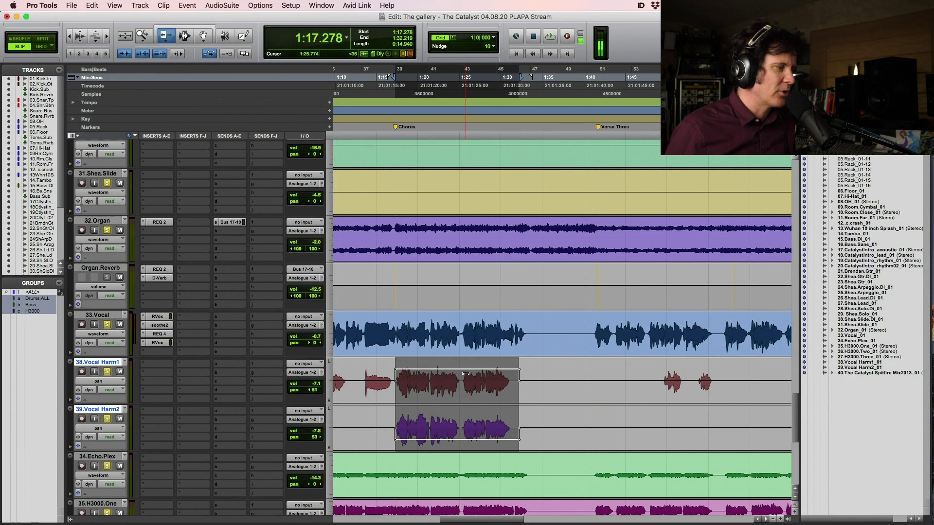
Step: Play the panned first chorus and set 39.Vocal Harm2's volume to -7.1 dB
key(F7)
key(space)
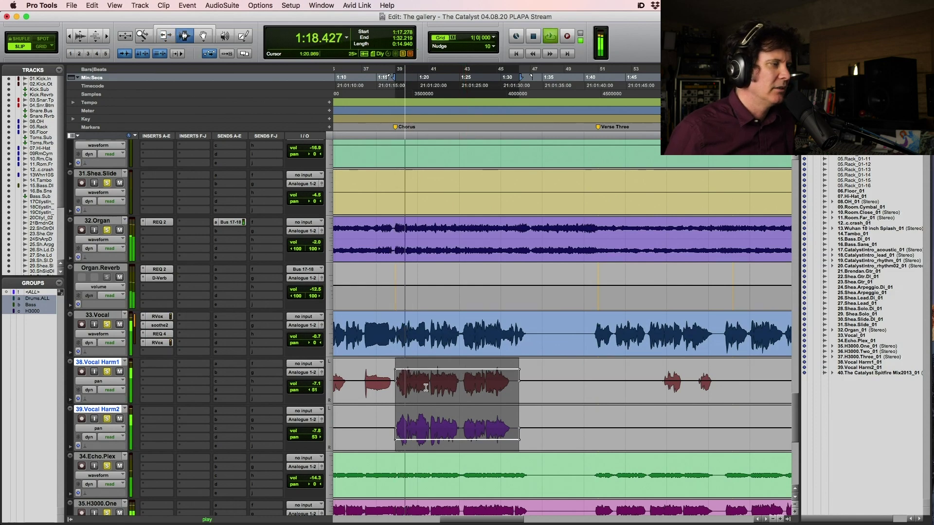
drag(316, 430, 317, 432)
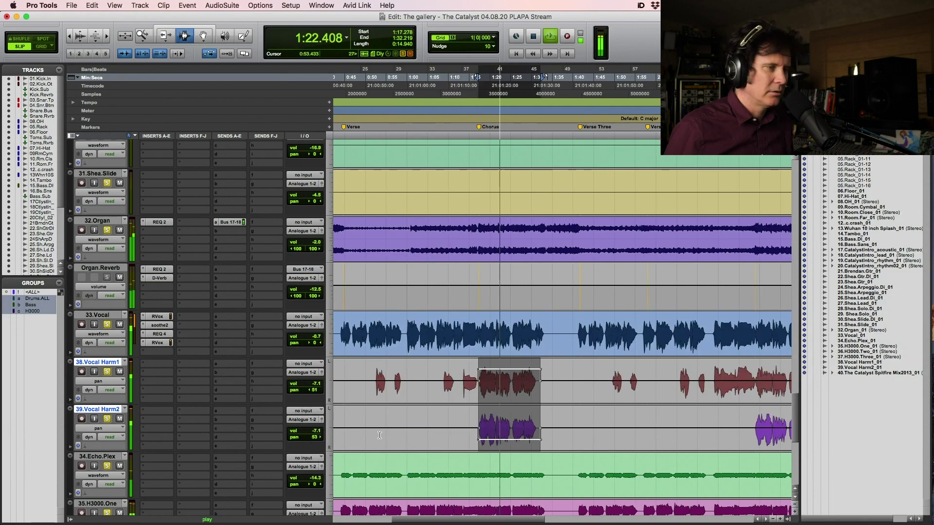
Step: Stop playback and select both harmony tracks from the start of Chorus Two at 2:23.967 to 3:51.166, past the last harmony phrases
key(super+bracketleft)
key(super+bracketleft)
key(super+bracketleft)
key(super+bracketright)
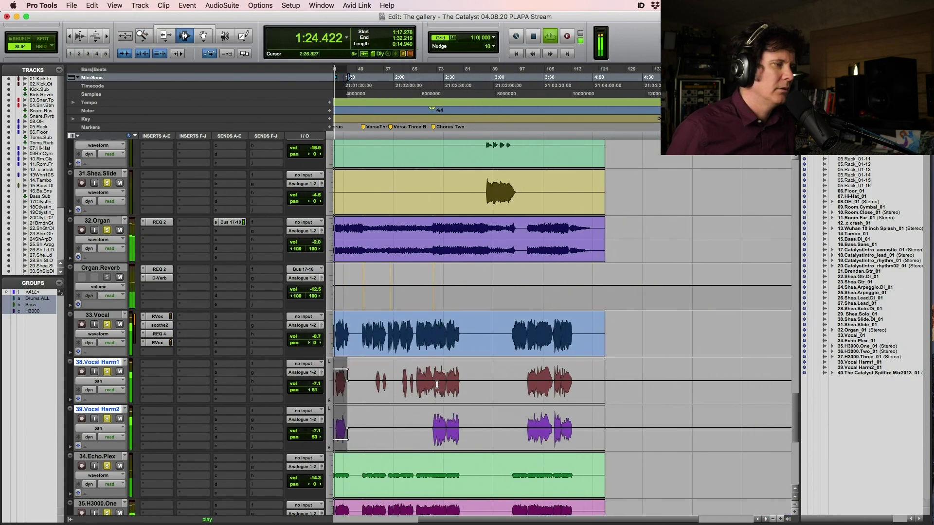
key(super+bracketright)
key(super+bracketright)
key(space)
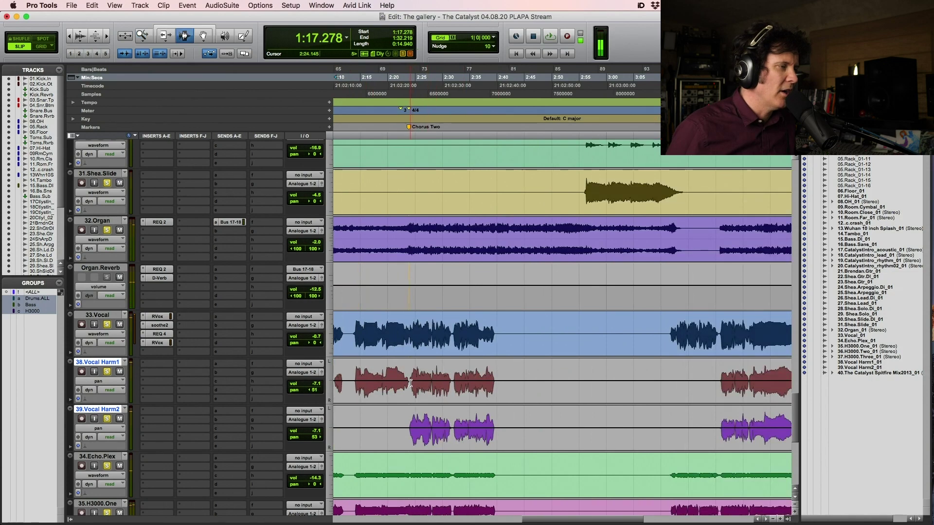
click(409, 383)
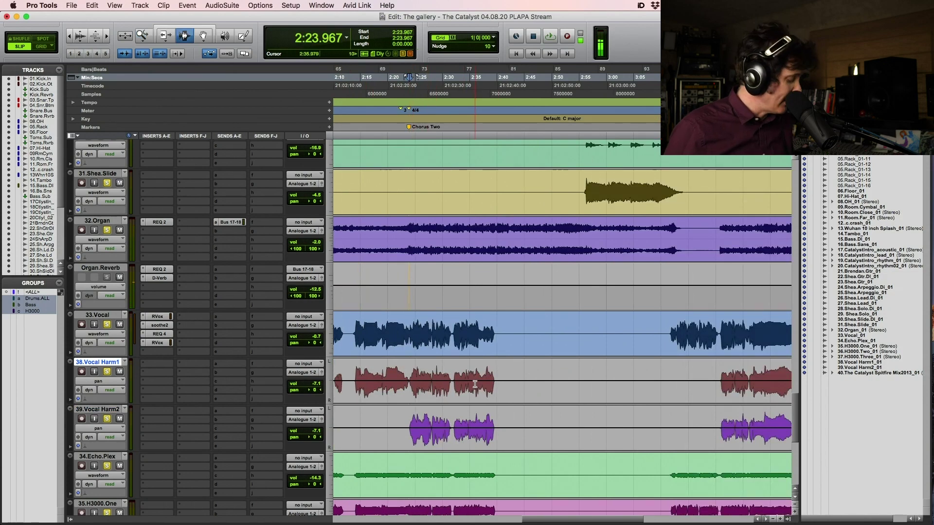
key(super+bracketleft)
shift+click(724, 385)
shift+click(724, 431)
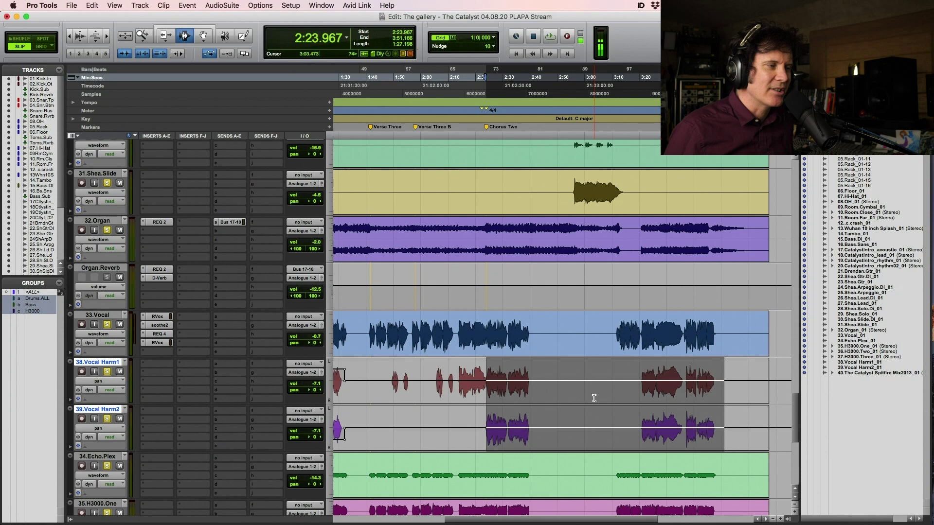
Step: Pan the selected passage to 53 left on 38.Vocal Harm1 and 51 right on 39.Vocal Harm2, and play it
key(F6)
drag(550, 380, 550, 364)
drag(547, 428, 547, 444)
key(space)
key(F7)
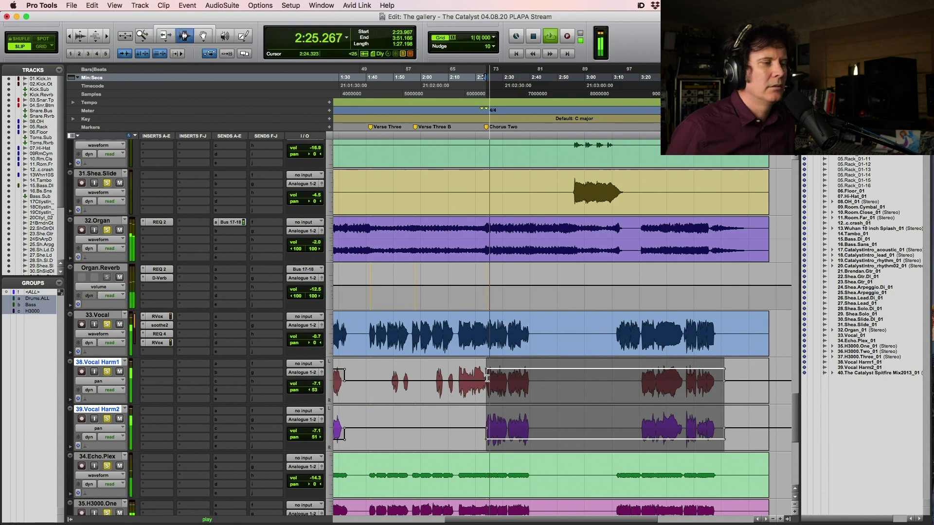
Step: Place the edit cursor at 2:22.009 on 38.Vocal Harm1, save the session and stop playback
click(481, 384)
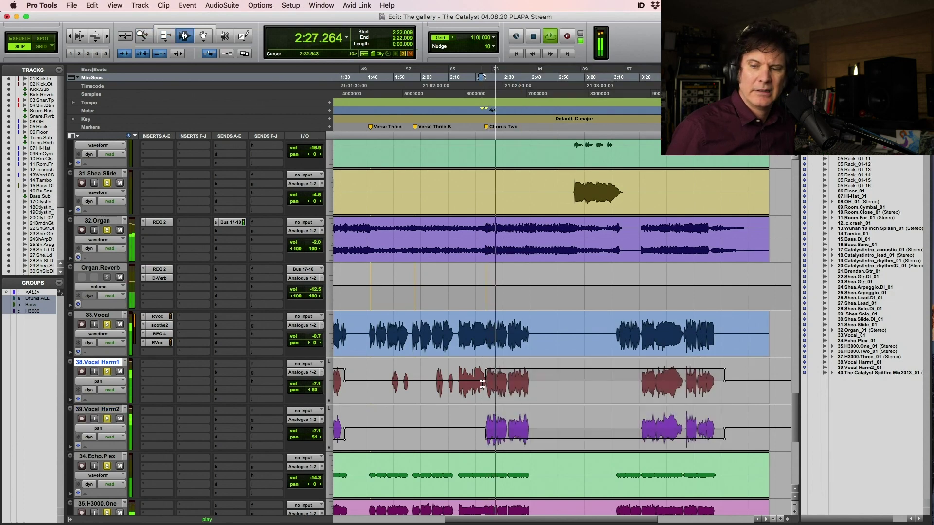
key(super+s)
key(F5)
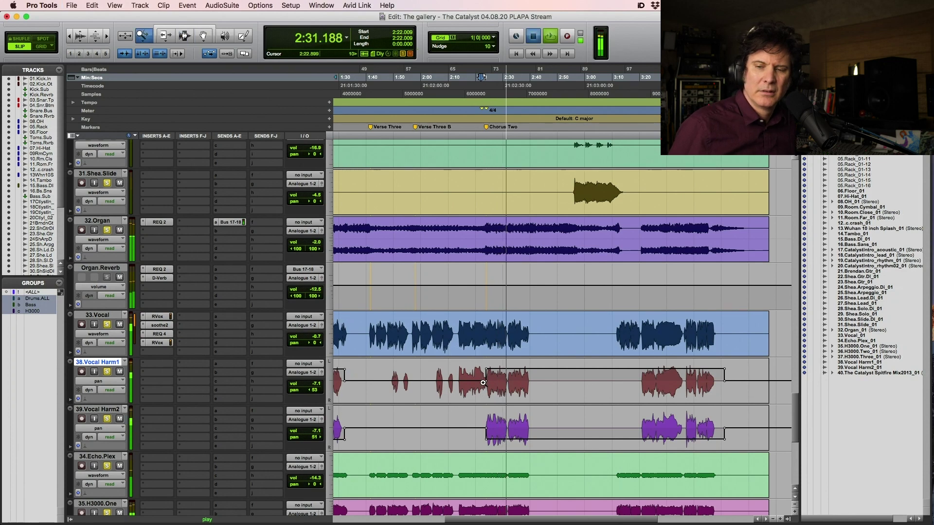
key(space)
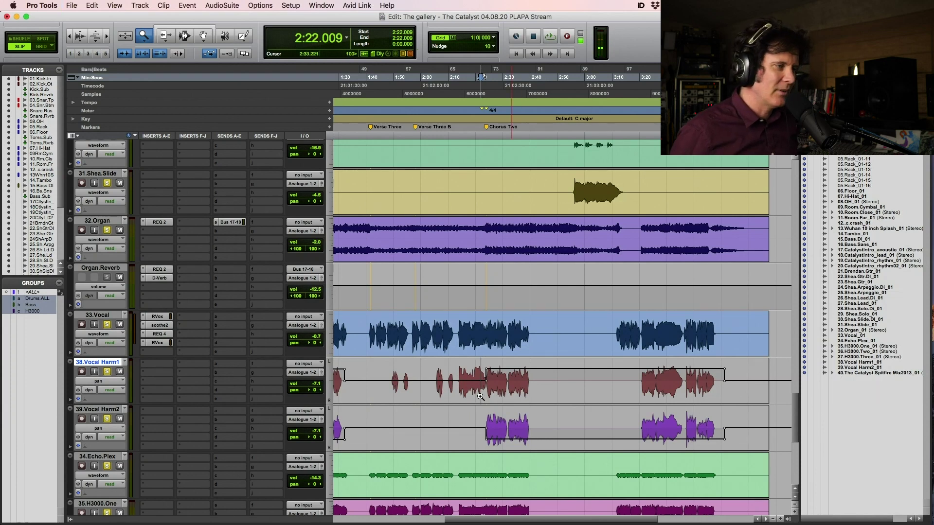
Step: Play the mix from 1:48.731, just before the first Verse Three harmony phrase on 38.Vocal Harm1
key(F7)
click(392, 385)
key(space)
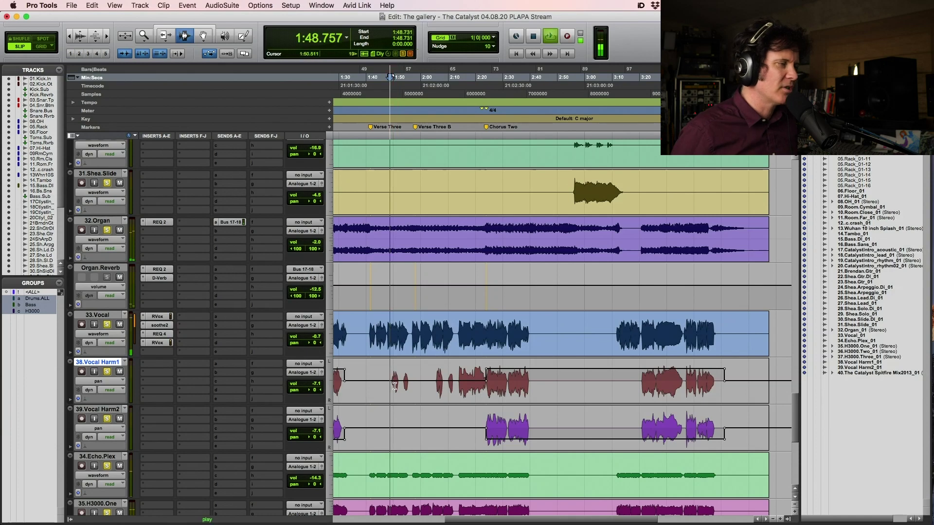
Step: Return 38.Vocal Harm1 and 39.Vocal Harm2 to waveform view
click(97, 381)
click(100, 349)
click(98, 429)
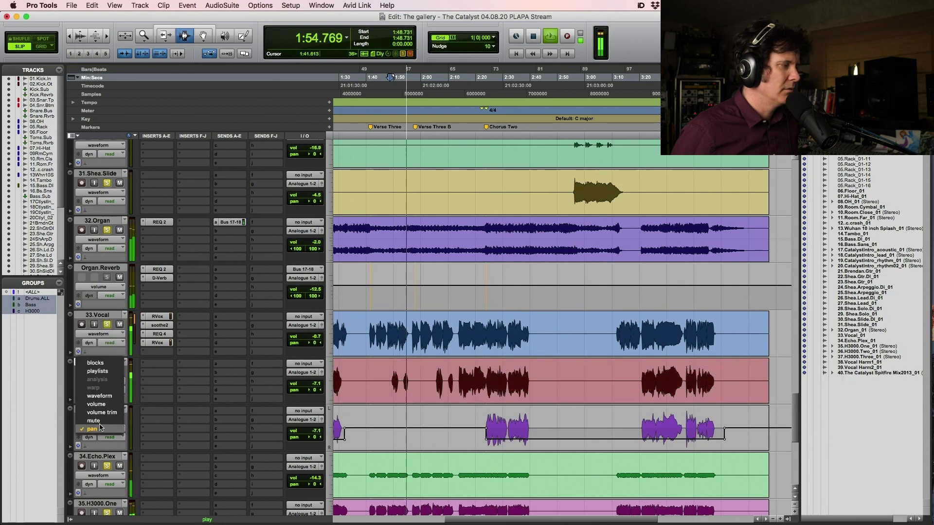
click(99, 396)
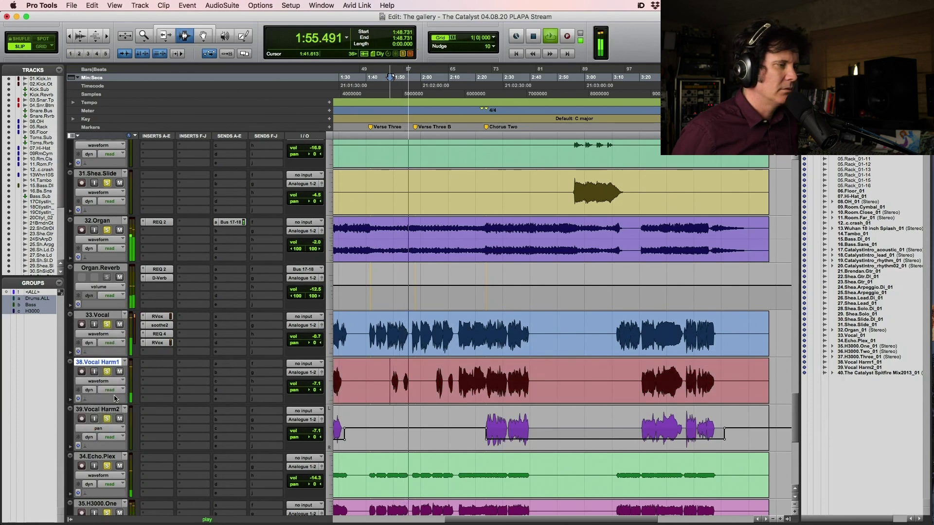
Step: Play the mix from 2:04.925 and check the harmonies against the lead vocal through Verse Three B and Chorus Two
click(434, 380)
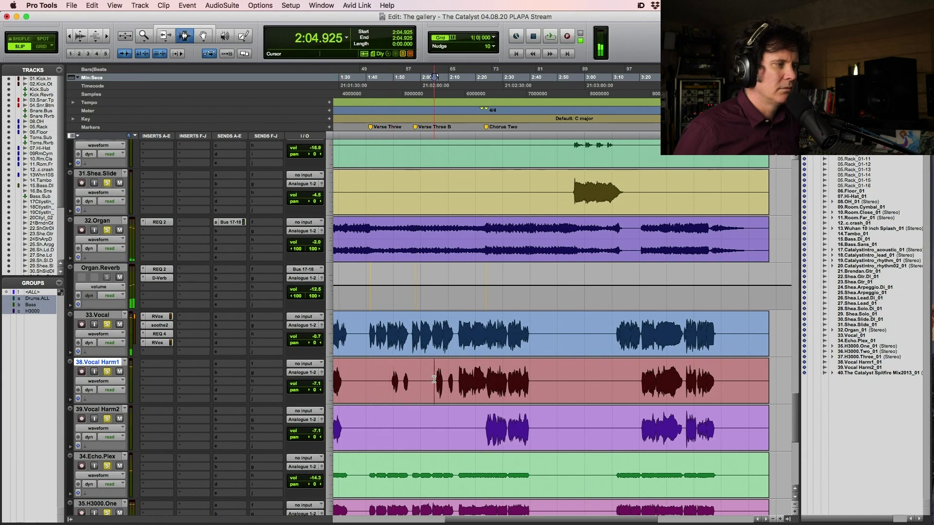
key(F5)
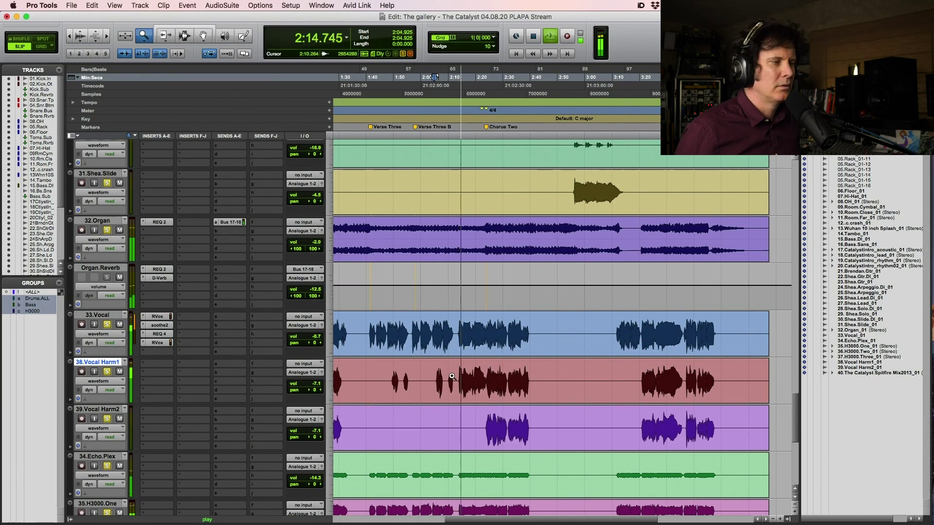
click(508, 379)
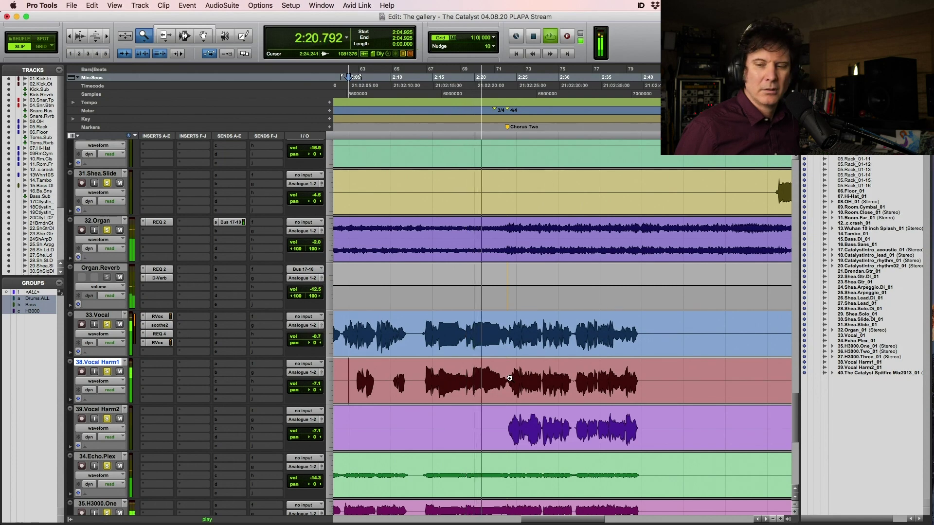
key(r)
key(r)
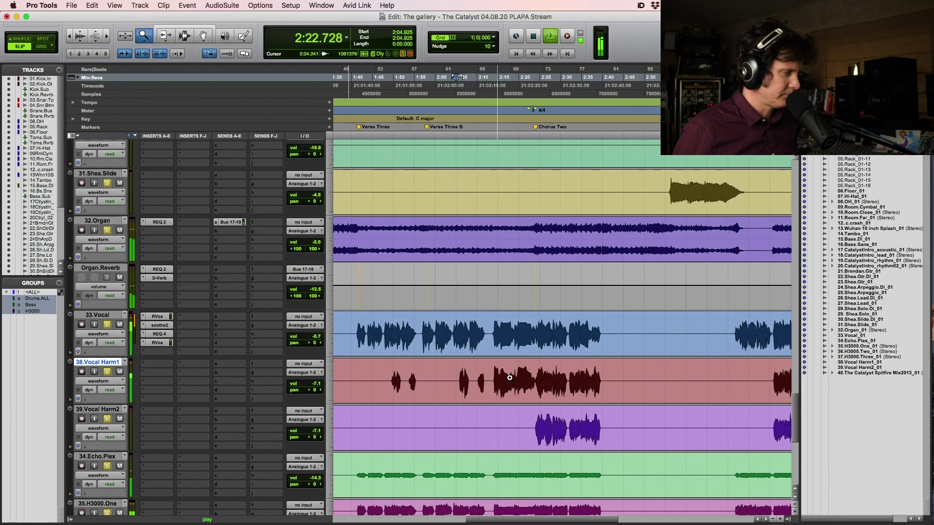
key(t)
key(t)
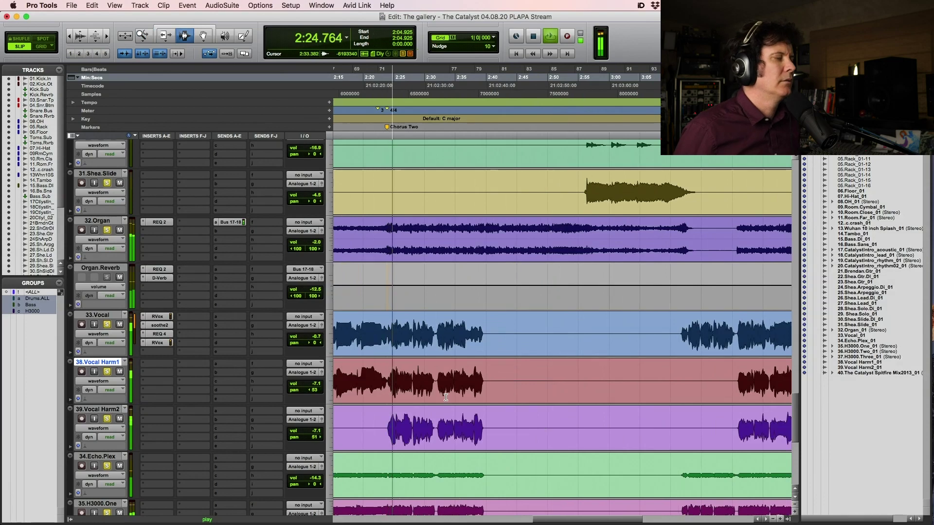
click(348, 385)
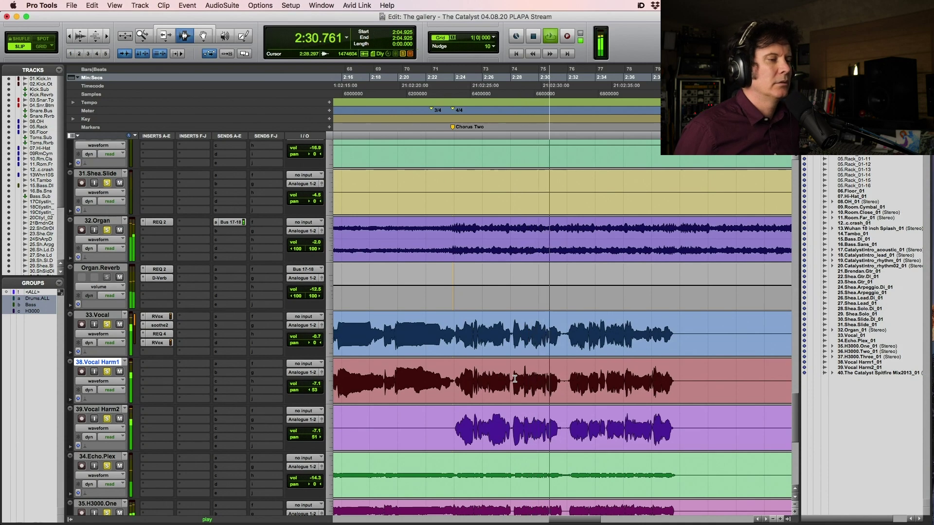
key(super+bracketright)
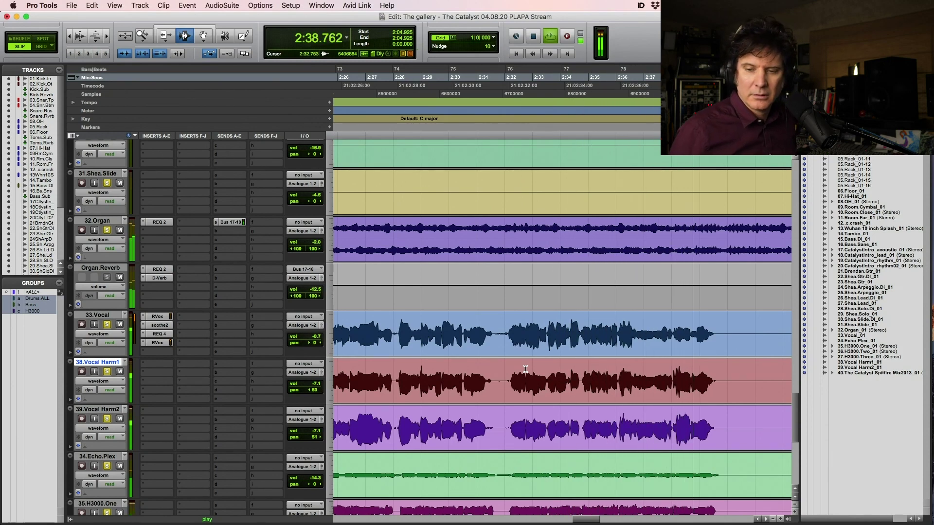
key(r)
key(r)
key(r)
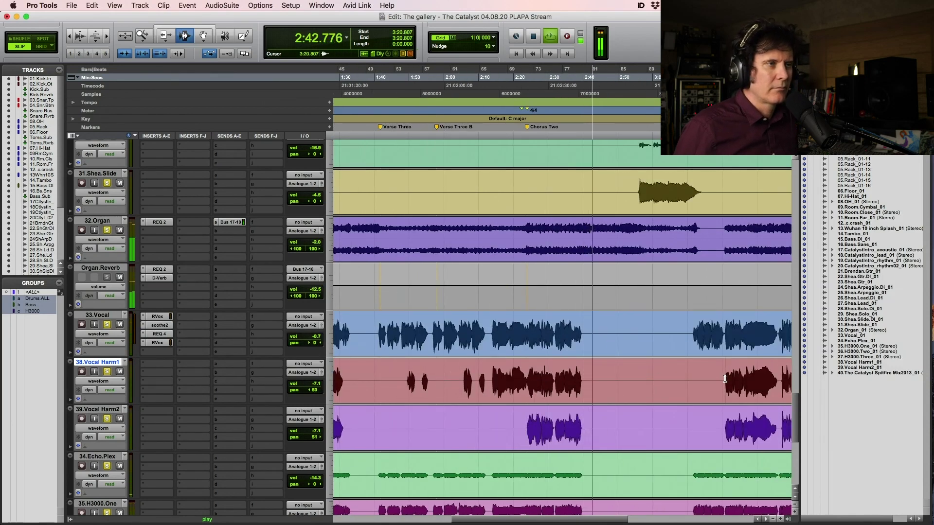
Step: Play the mix from 3:20.807 to check the closing harmony passage, and stop playback
key(space)
key(space)
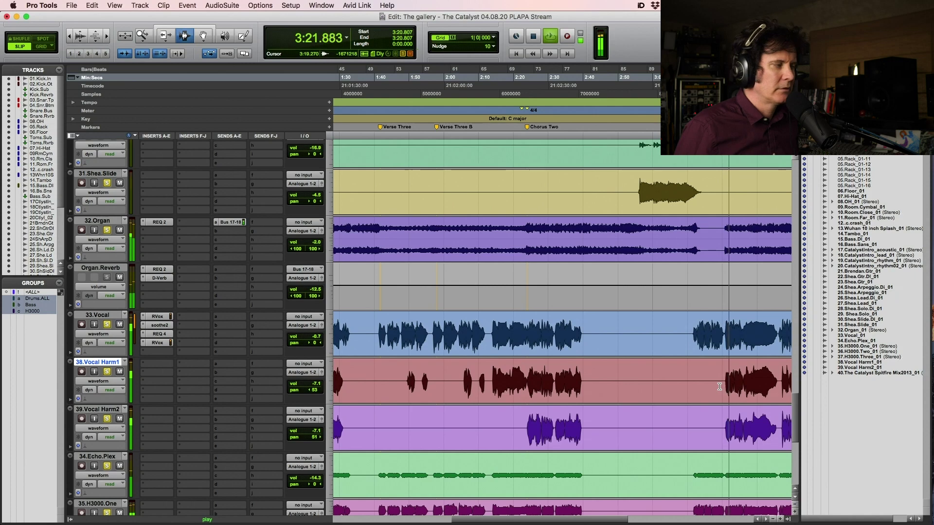
key(r)
key(r)
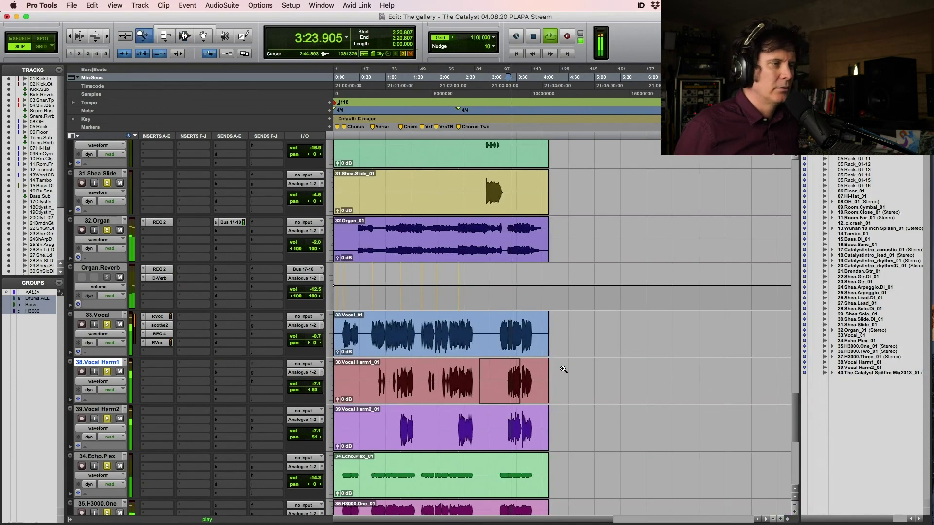
key(t)
key(t)
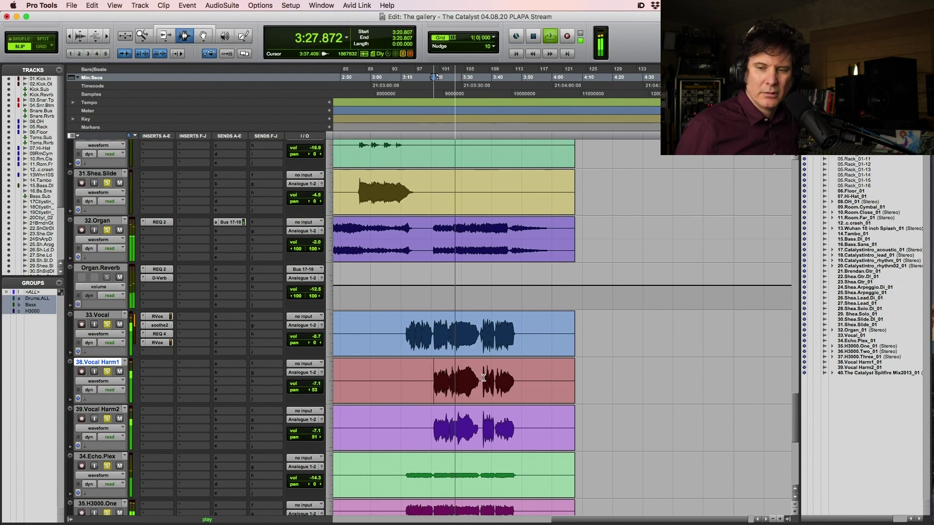
key(space)
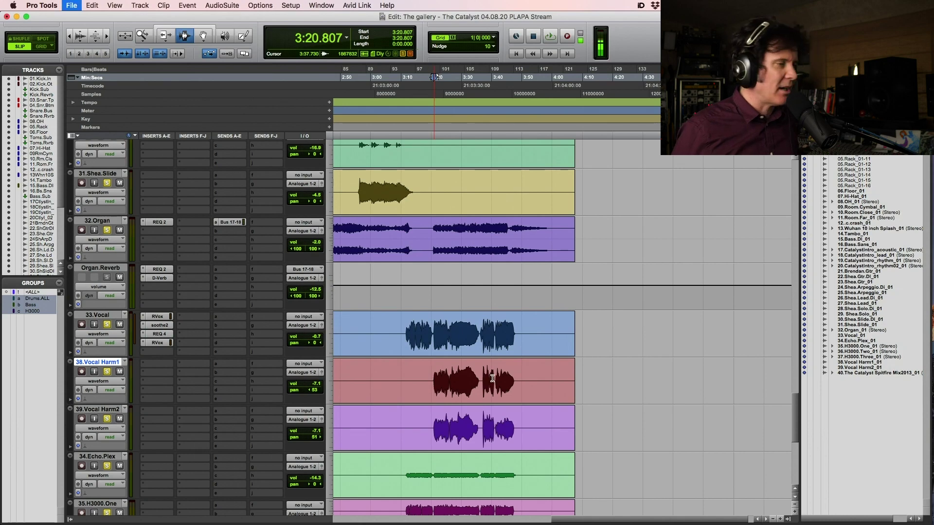
Step: Place the edit cursor at 3:20.631 on 33.Vocal, just before the closing harmonies enter
key(F5)
click(429, 390)
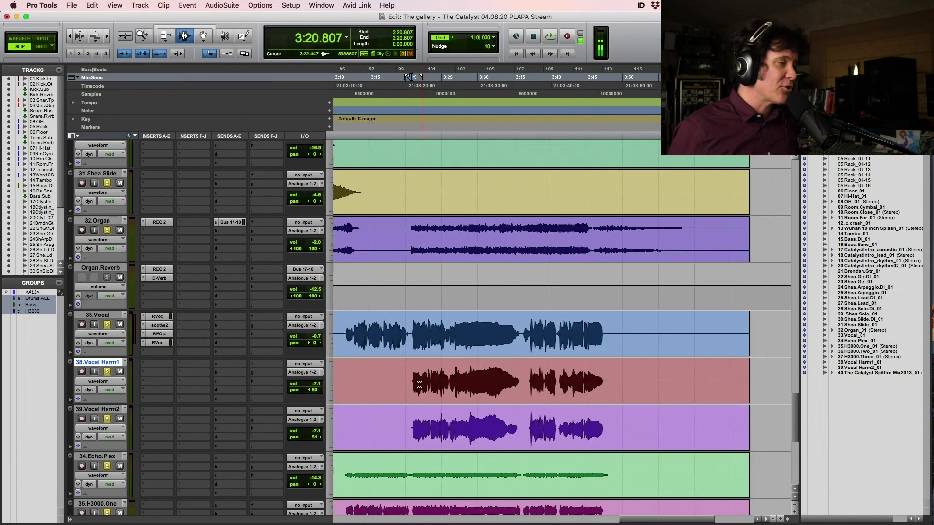
click(410, 334)
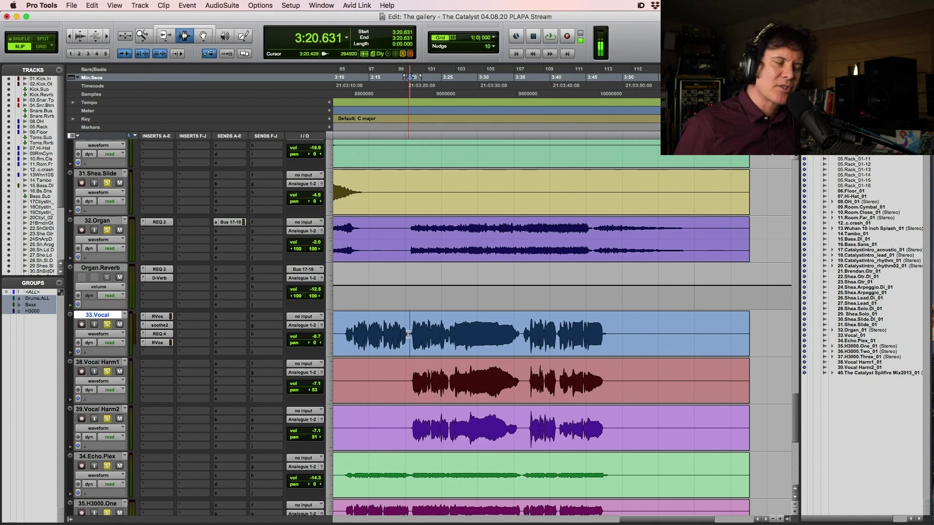
Step: Save the session with the full song length shown in the timeline, and return to the Selector tool
key(F5)
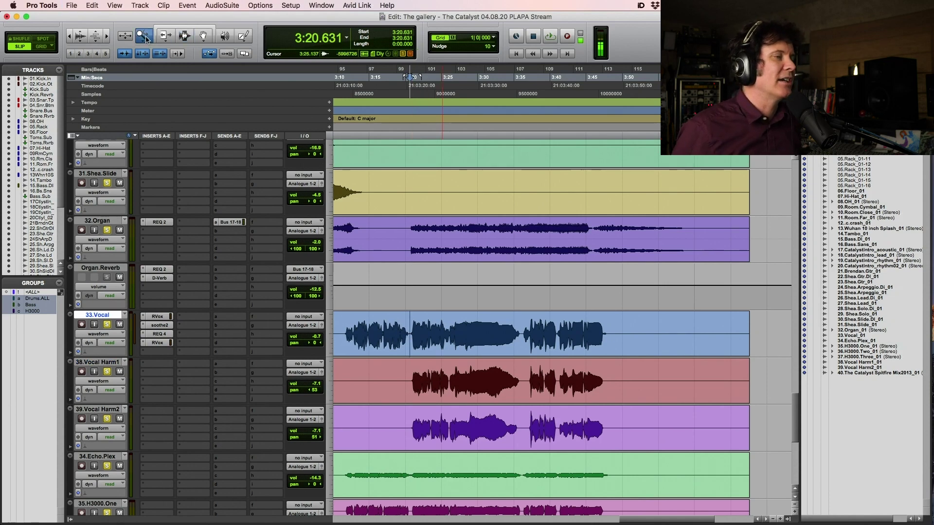
key(alt+a)
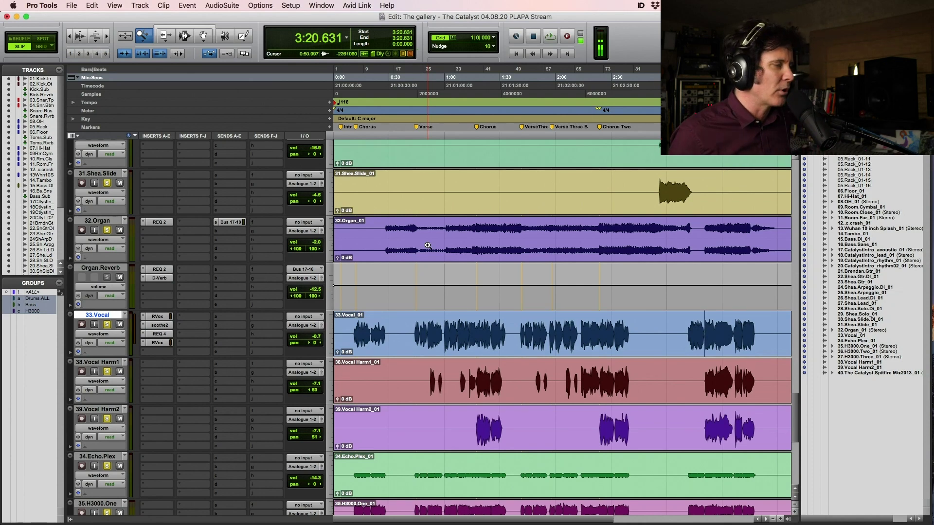
key(super+s)
key(F7)
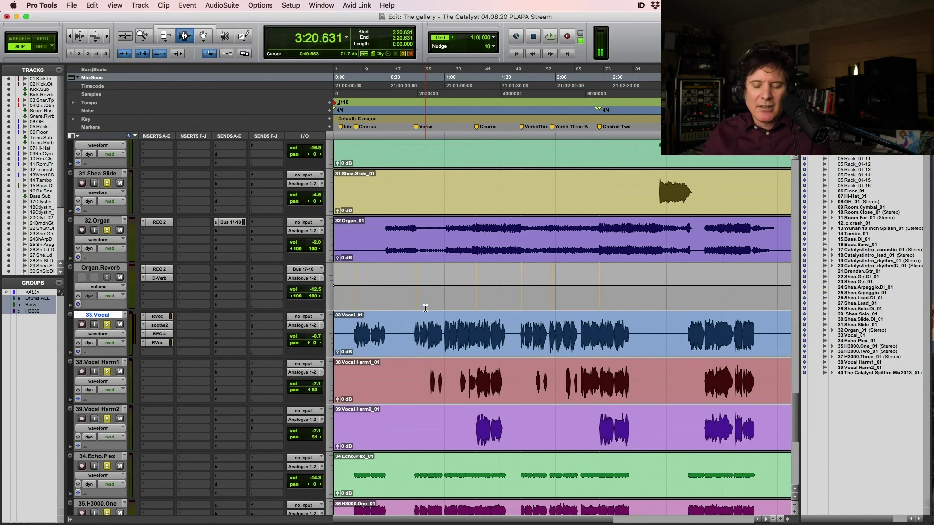
Step: Review the soothe2 settings and frequency curve on 33.Vocal, moving the plug-in window clear of the vocal track's clips, and close it
click(160, 326)
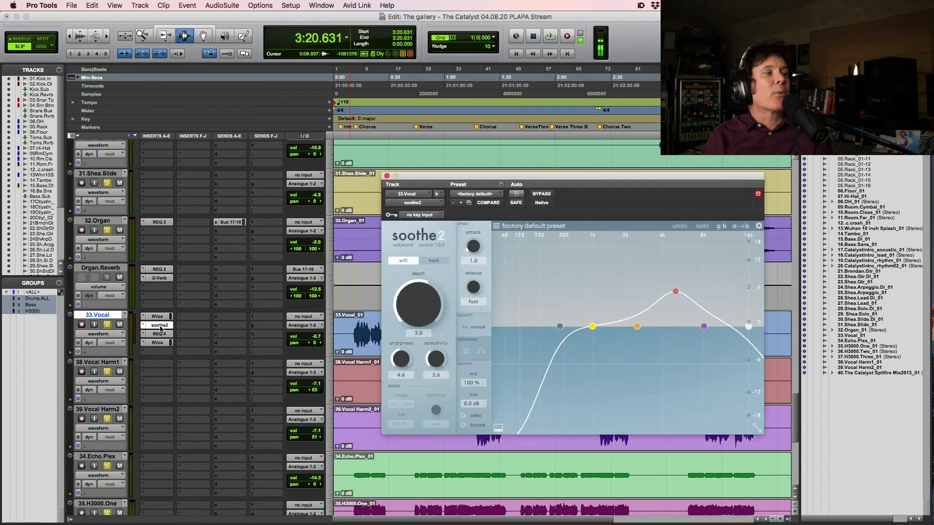
drag(551, 179, 439, 125)
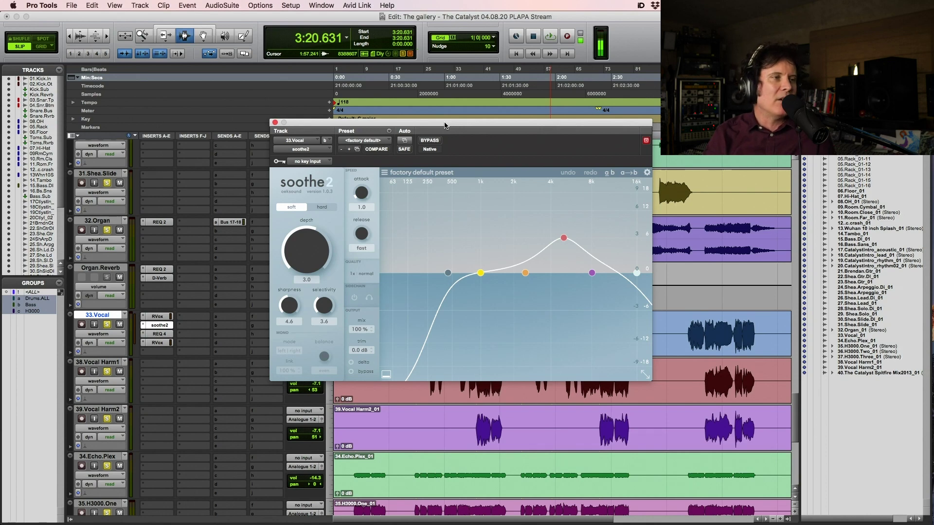
click(276, 124)
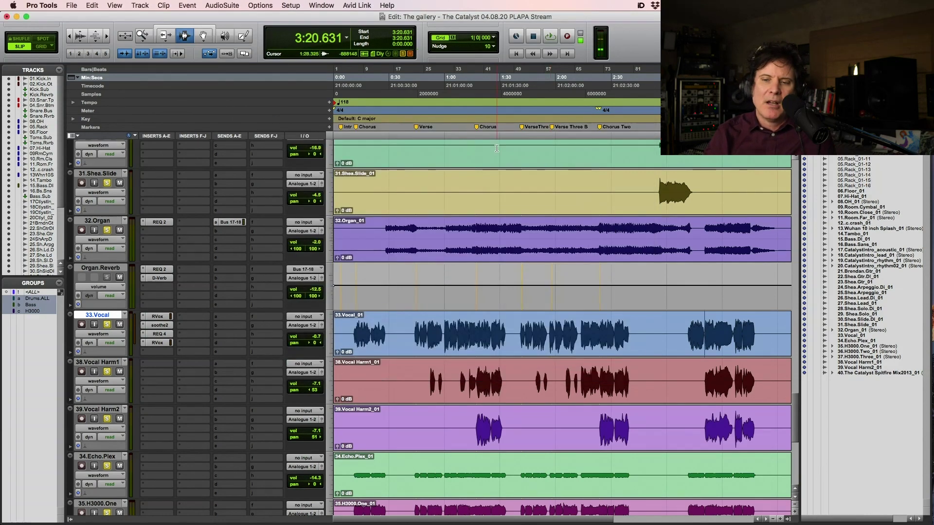